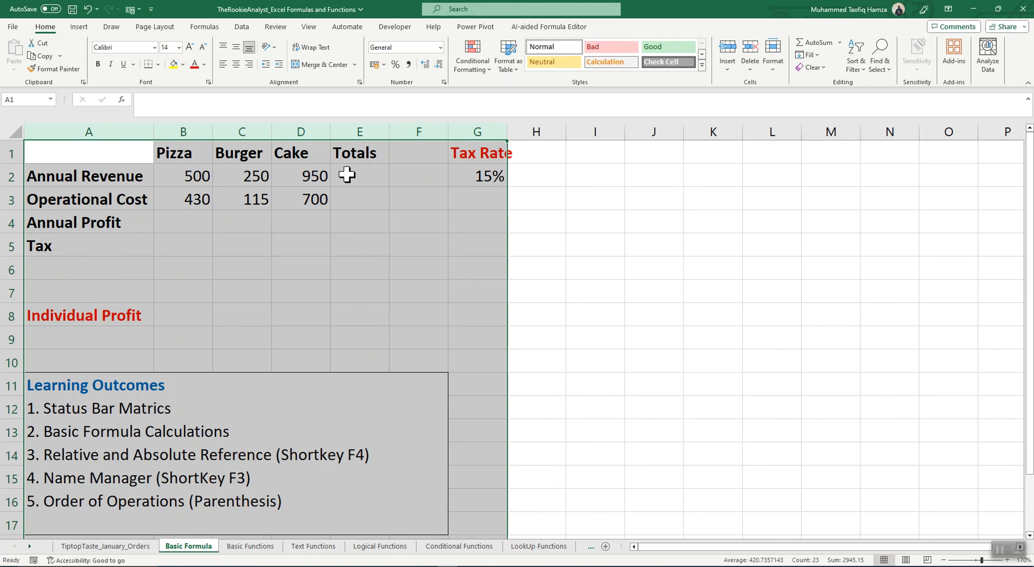
# - Enter the sample text "the" in the Annual Revenue total cell E2, and edit it to read "these"
pyautogui.click(355, 176)
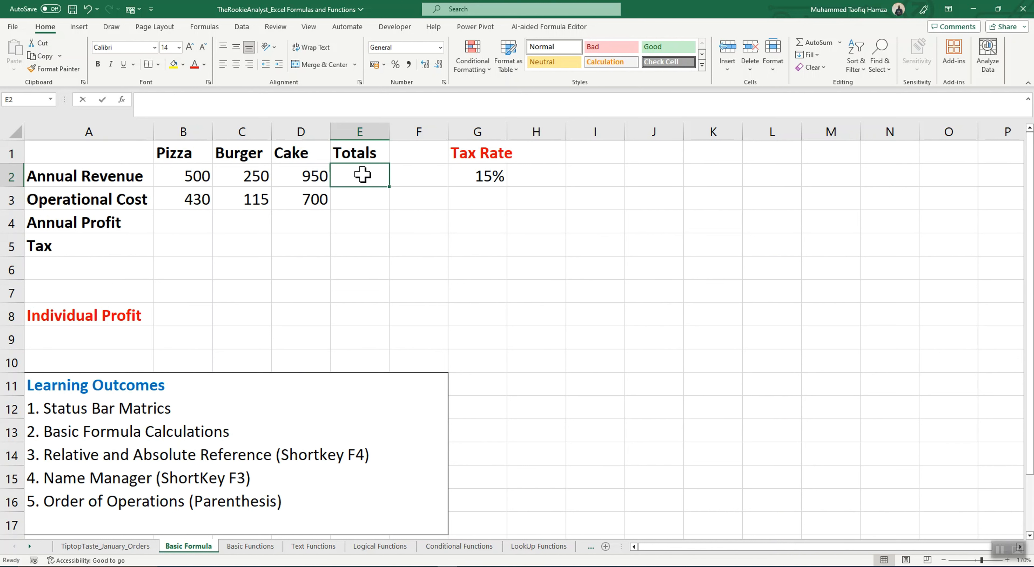
pyautogui.write('the')
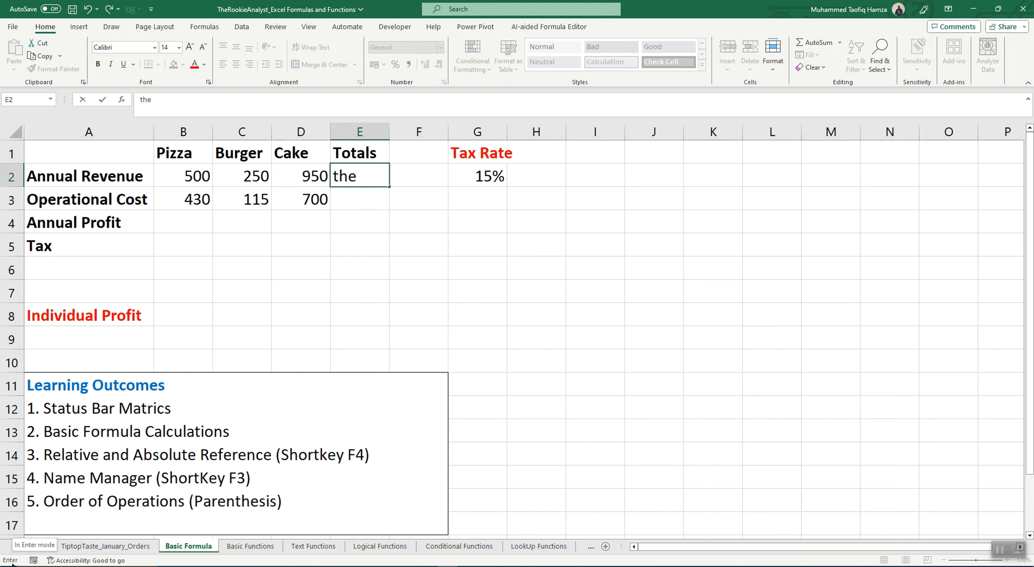
pyautogui.click(372, 267)
pyautogui.click(341, 178)
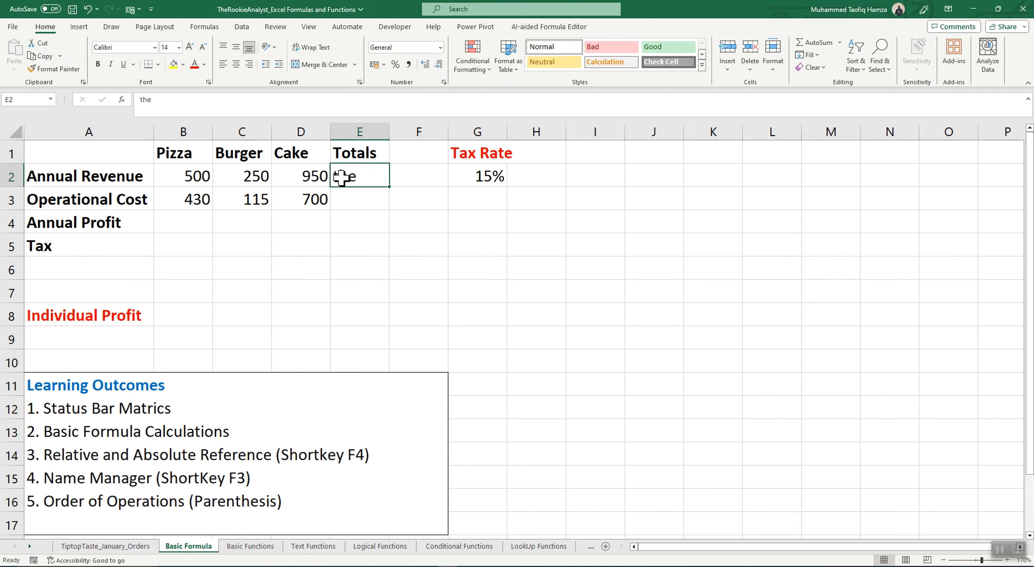
pyautogui.doubleClick(341, 178)
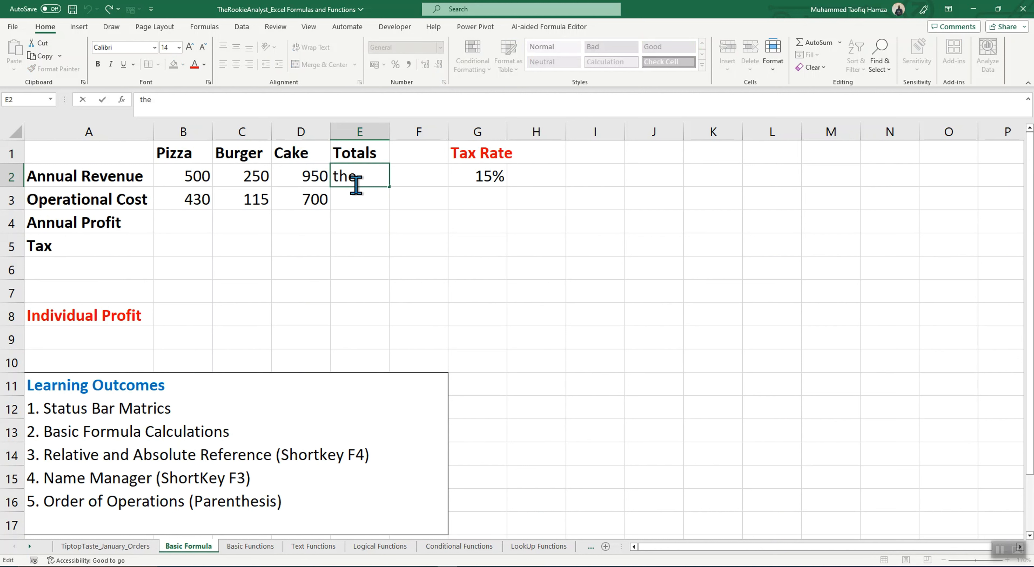
pyautogui.write('se')
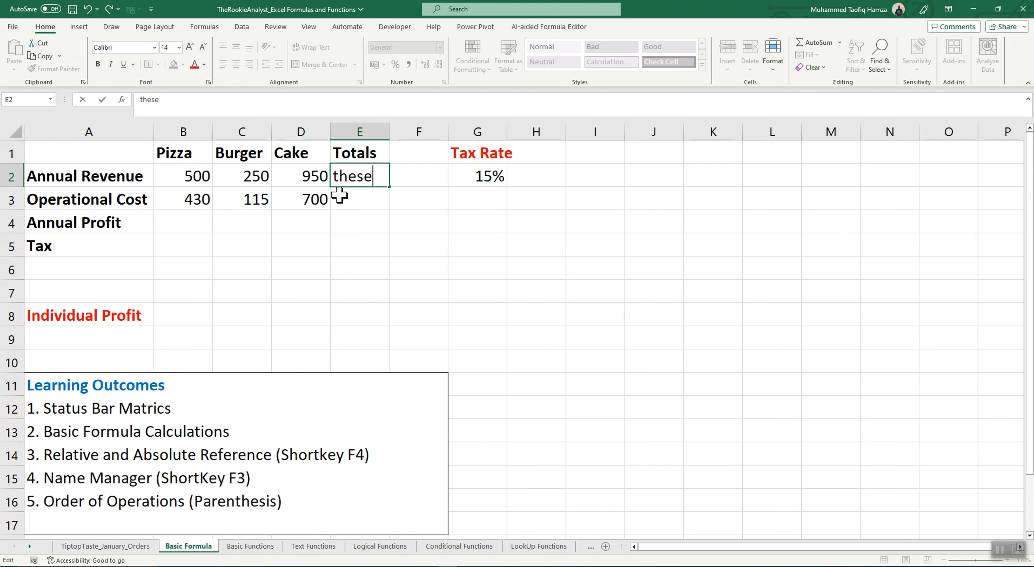
# - Erase the sample text from cell E2, leaving the Annual Revenue total empty
pyautogui.press('BackSpace')
pyautogui.press('BackSpace')
pyautogui.press('BackSpace')
pyautogui.press('BackSpace')
pyautogui.press('BackSpace')
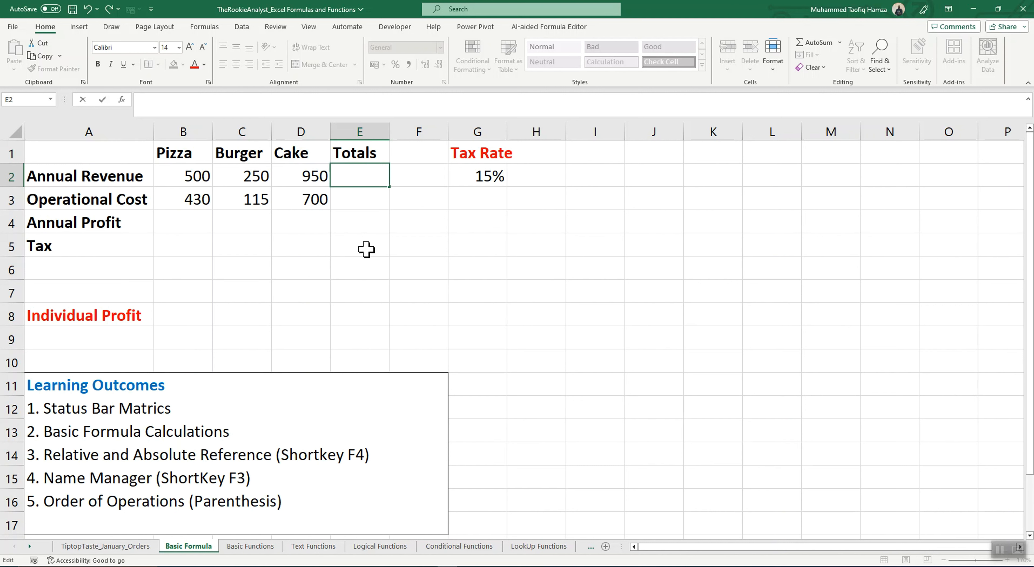
pyautogui.click(366, 217)
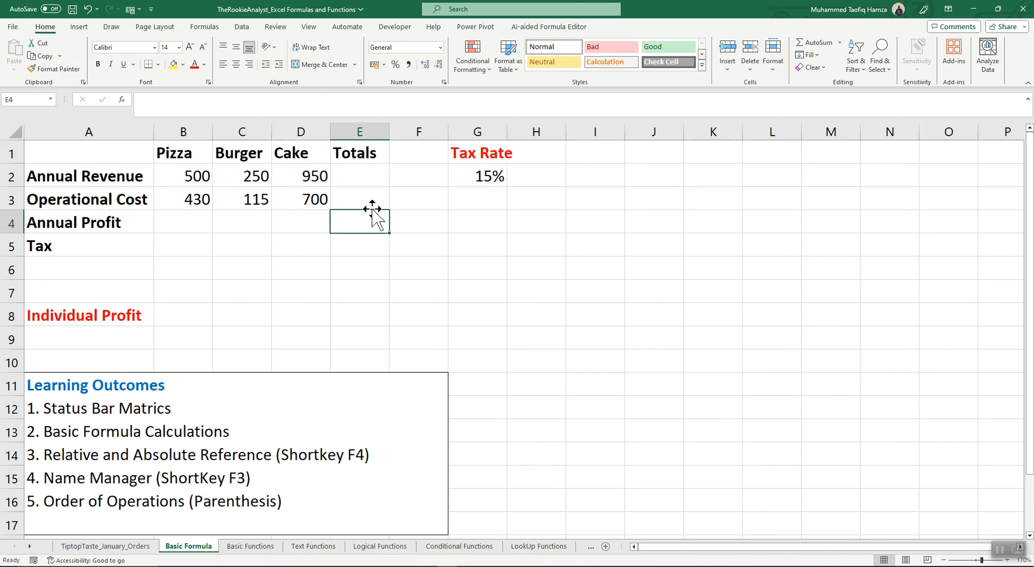
# - Get the sum of the annual revenue figures in B2:D2 from the status bar and put 1700 in E2 as a fixed value
pyautogui.click(351, 178)
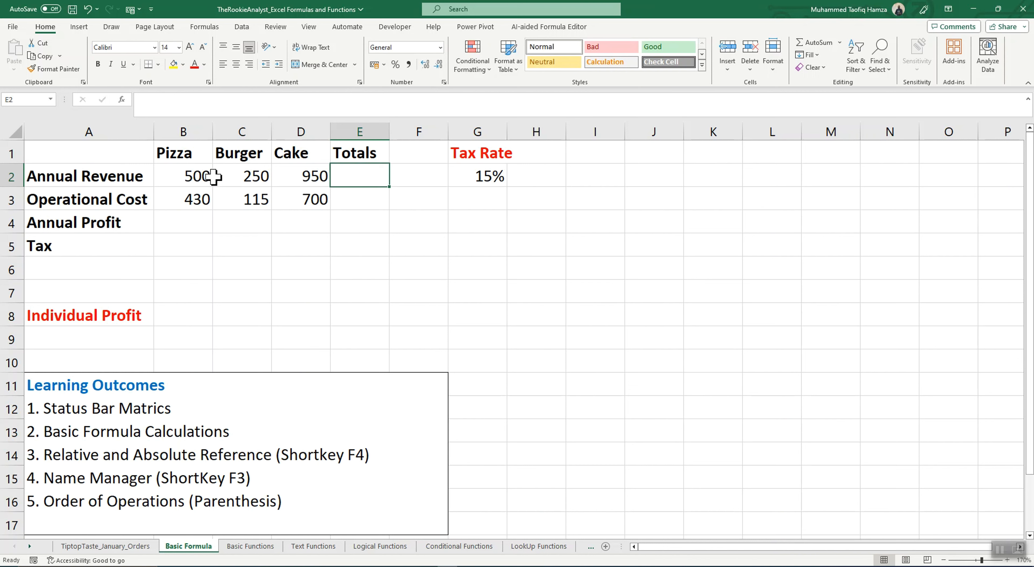
pyautogui.moveTo(202, 176); pyautogui.dragTo(311, 177)
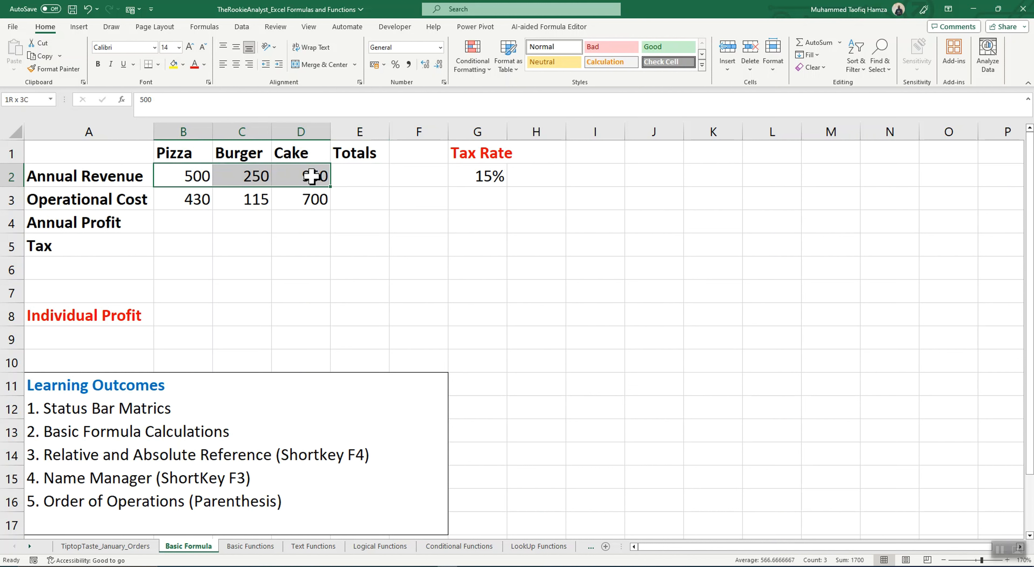
pyautogui.moveTo(312, 176); pyautogui.dragTo(313, 175)
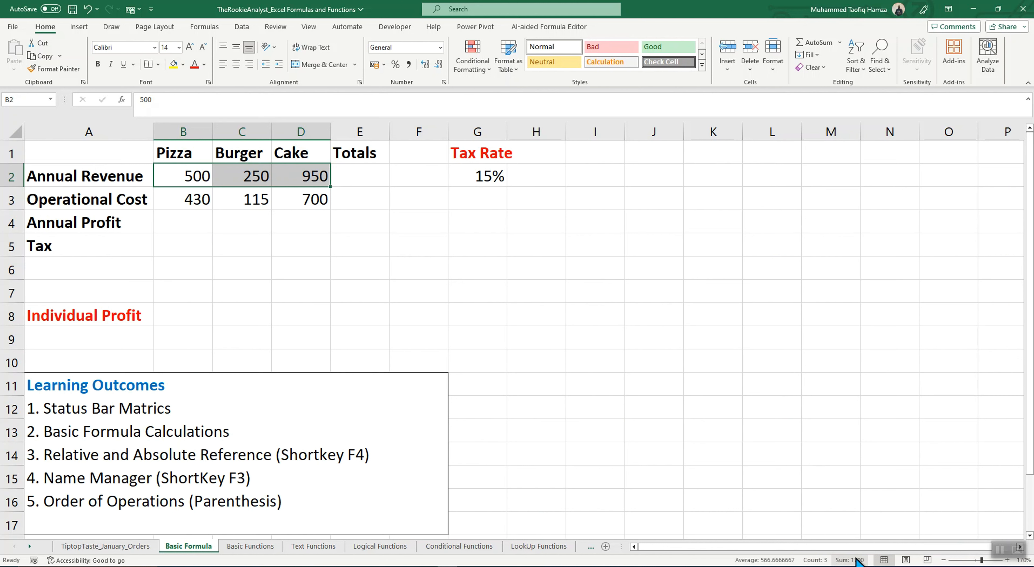
pyautogui.click(362, 176)
pyautogui.write('1700')
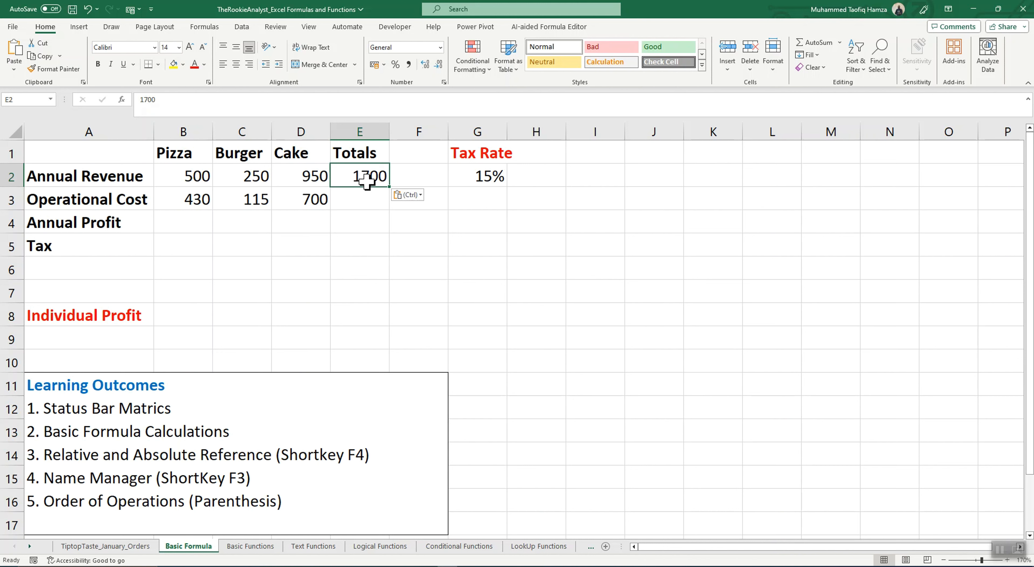
# - Set the Burger annual revenue in C2 to 200 and check the fixed total in E2
pyautogui.doubleClick(263, 177)
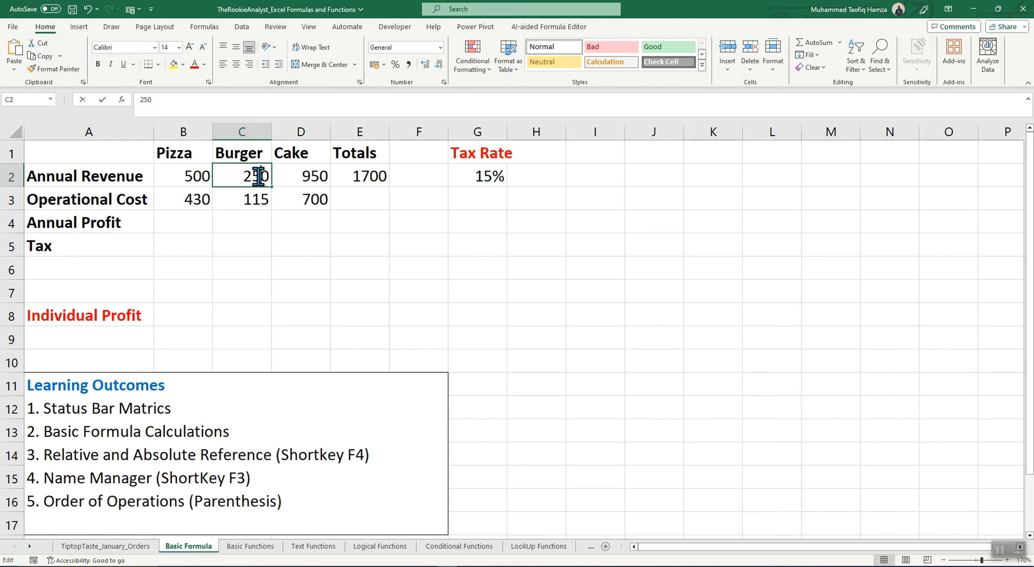
pyautogui.press('BackSpace')
pyautogui.write('0')
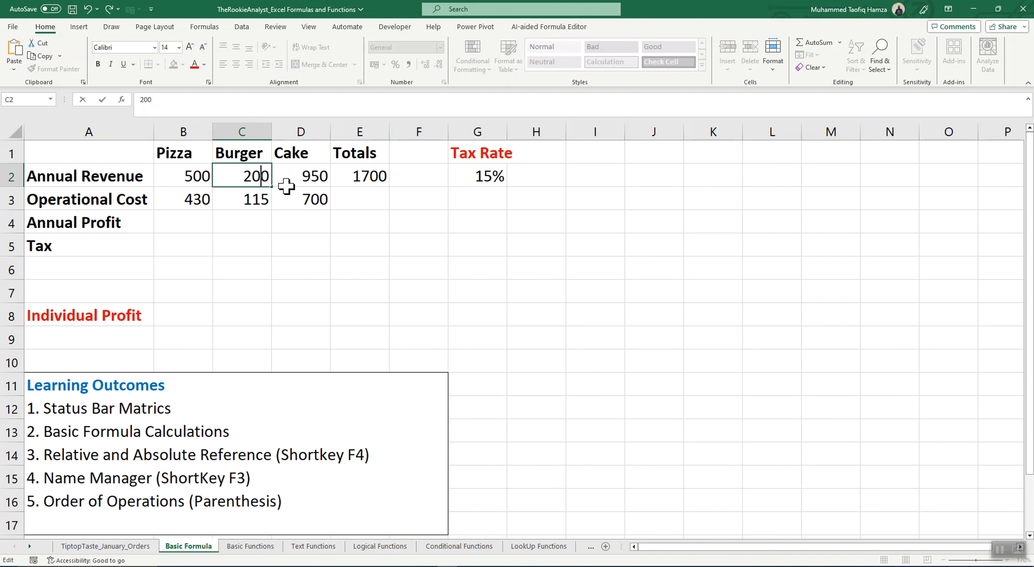
pyautogui.press('Return')
pyautogui.click(377, 175)
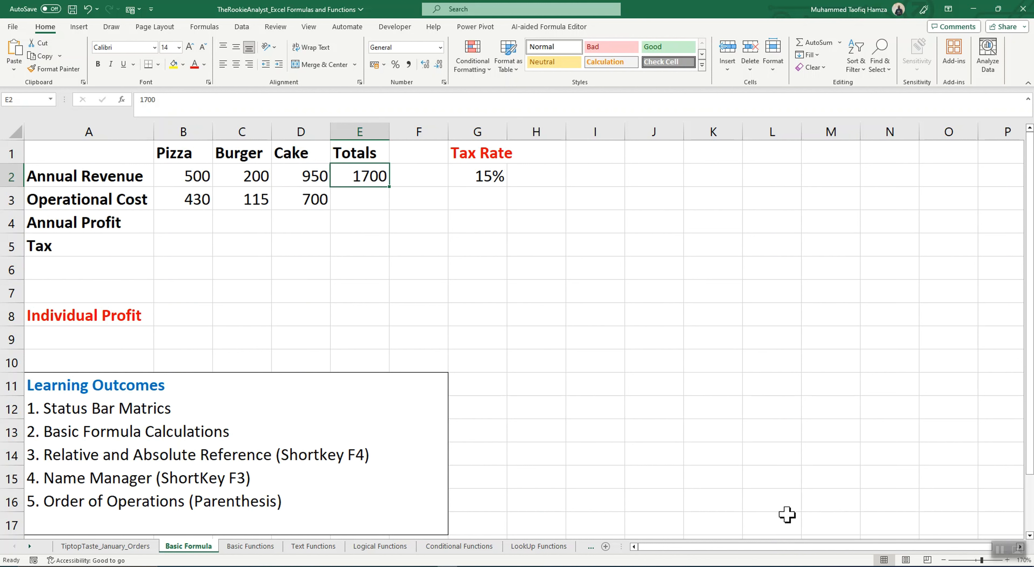
# - Examine the status bar metrics for the revenue figures in B2:D2 and the list of available status bar options
pyautogui.moveTo(196, 175); pyautogui.dragTo(323, 180)
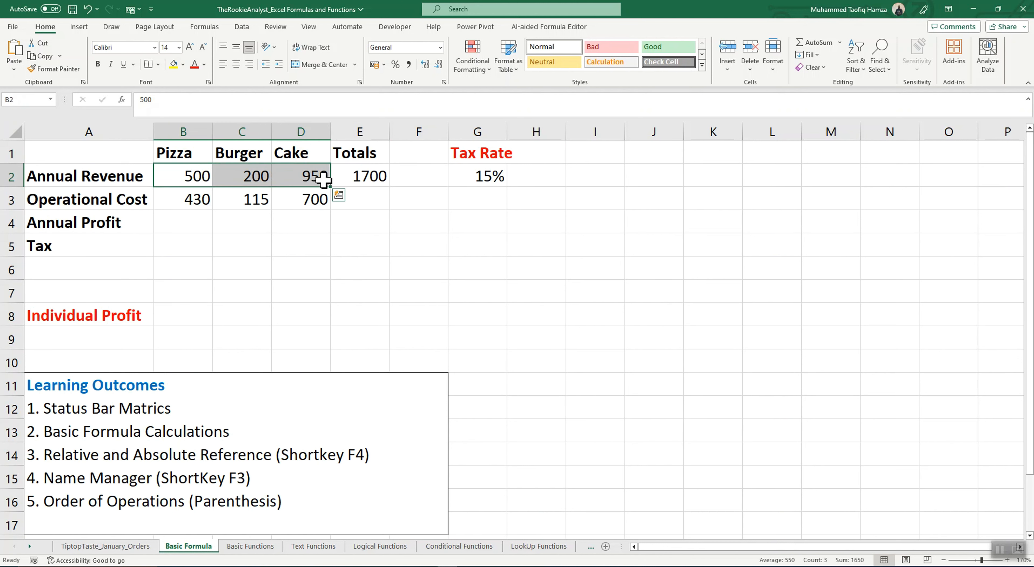
pyautogui.rightClick(847, 561)
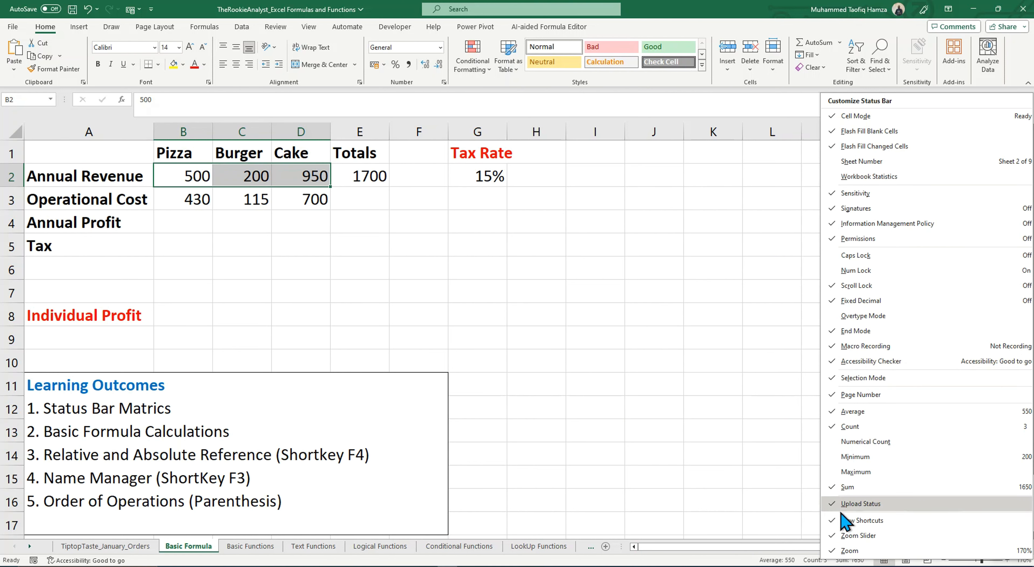
pyautogui.click(521, 301)
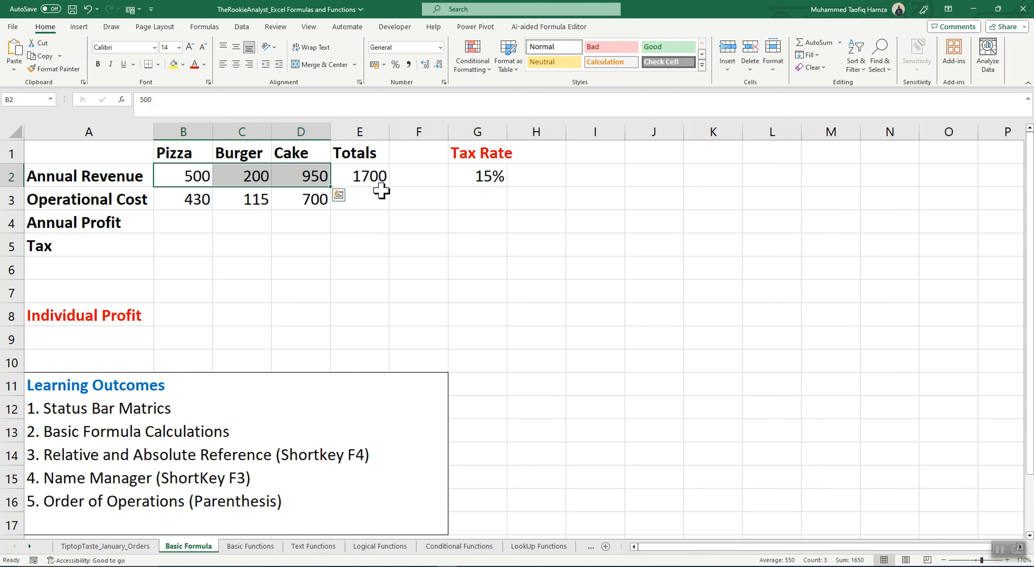
# - Delete the fixed Annual Revenue total from E2
pyautogui.click(376, 181)
pyautogui.press('Delete')
pyautogui.click(395, 301)
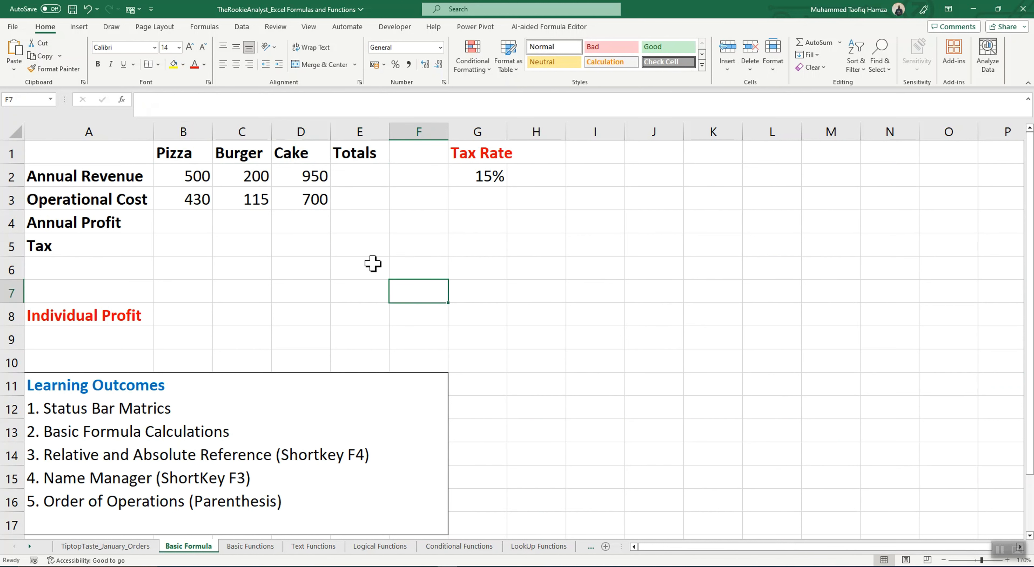
# - Total the annual revenue in E2 with the hardcoded formula =500+200+950 and check its content
pyautogui.click(364, 172)
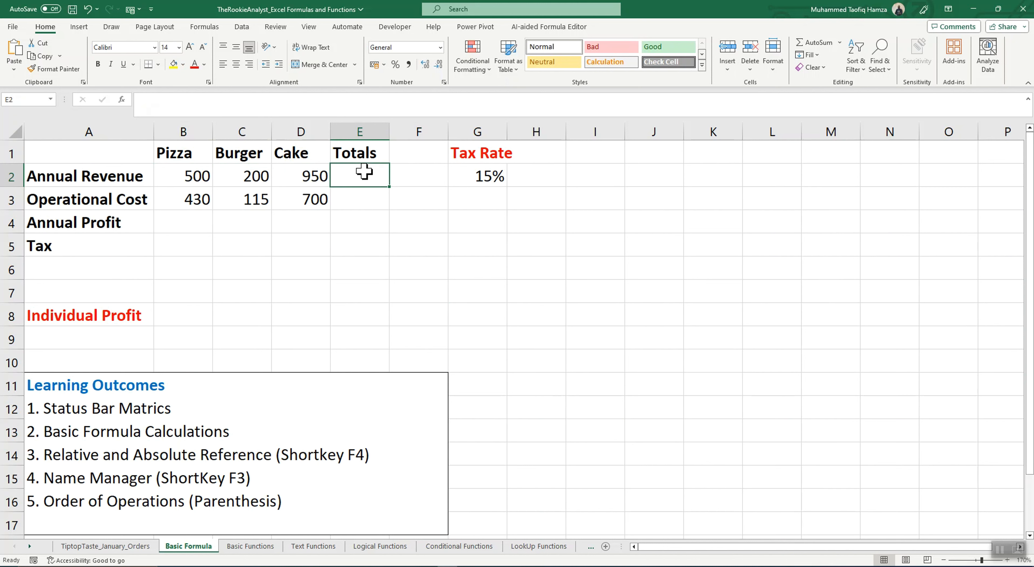
pyautogui.write('=')
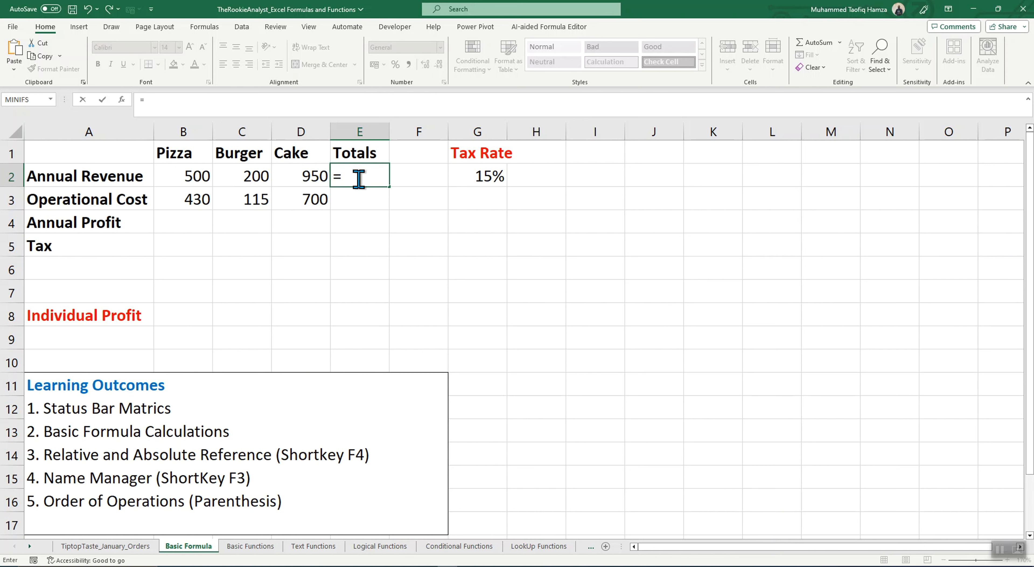
pyautogui.write('500+200')
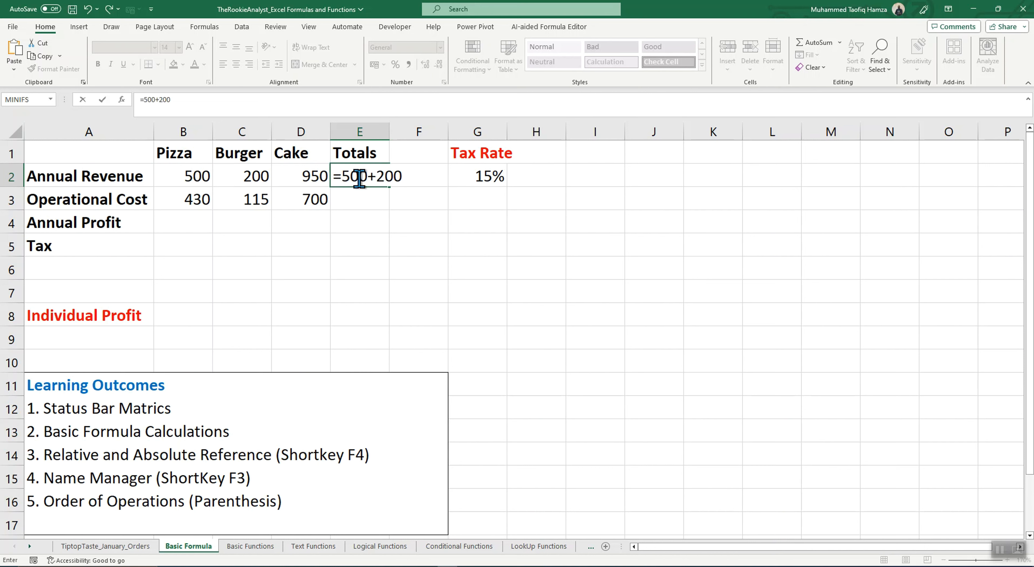
pyautogui.write('+950')
pyautogui.press('Return')
pyautogui.click(361, 176)
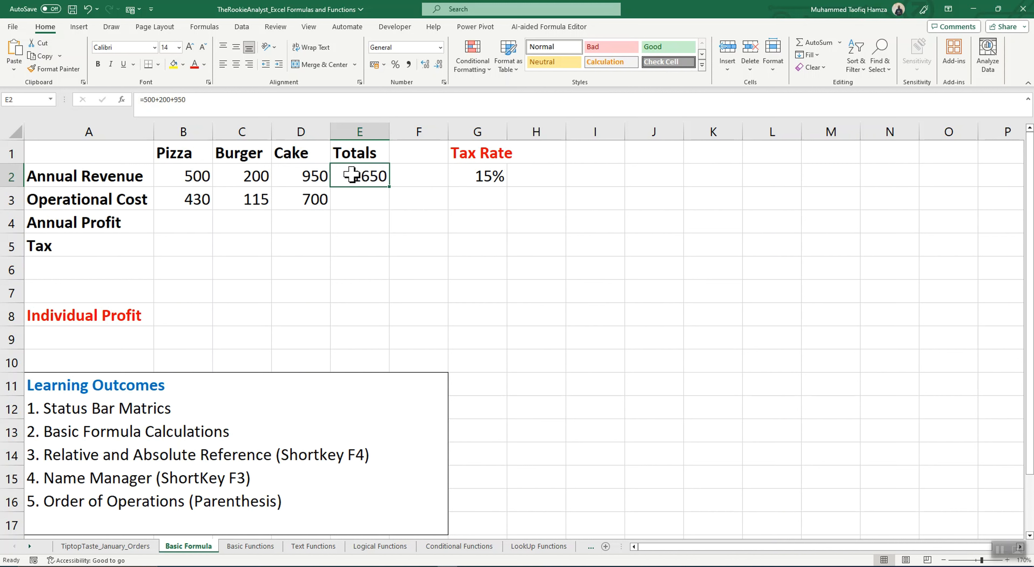
# - Change the Burger annual revenue in C2 to 250 to test the hardcoded total
pyautogui.click(260, 174)
pyautogui.doubleClick(260, 175)
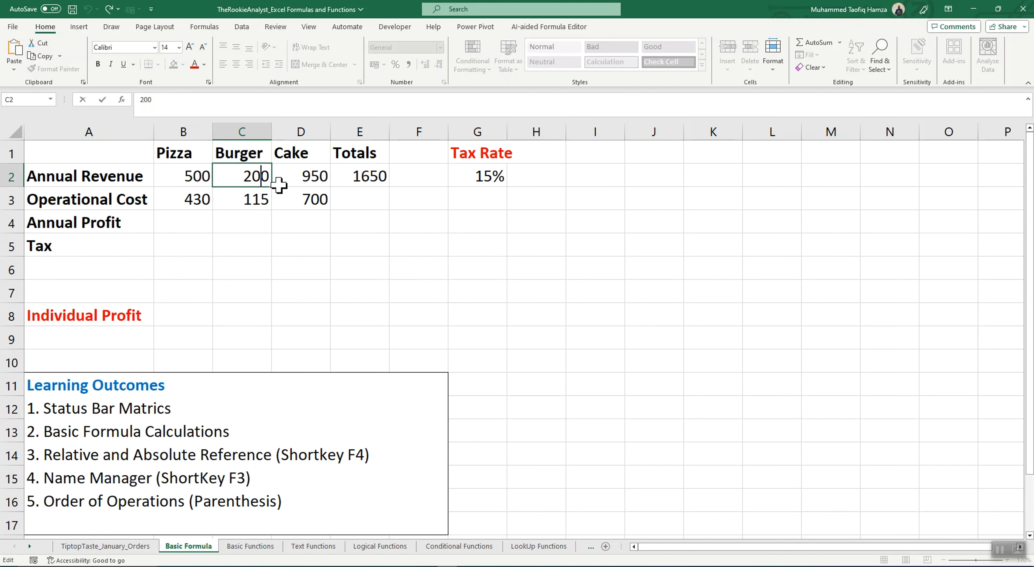
pyautogui.press('BackSpace')
pyautogui.write('5')
pyautogui.press('Return')
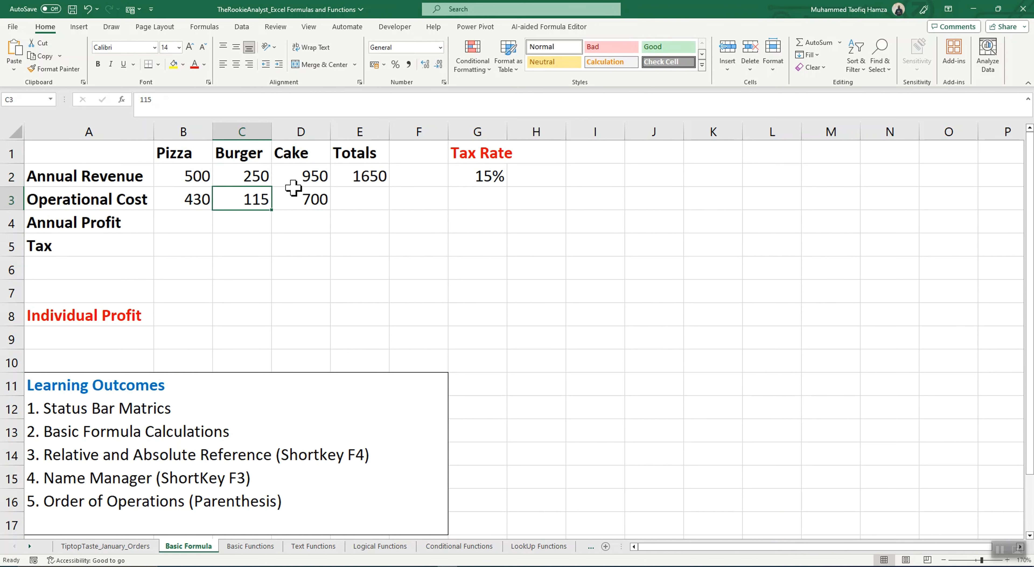
# - Check the hardcoded formula in E2 and remove it from the cell
pyautogui.click(377, 177)
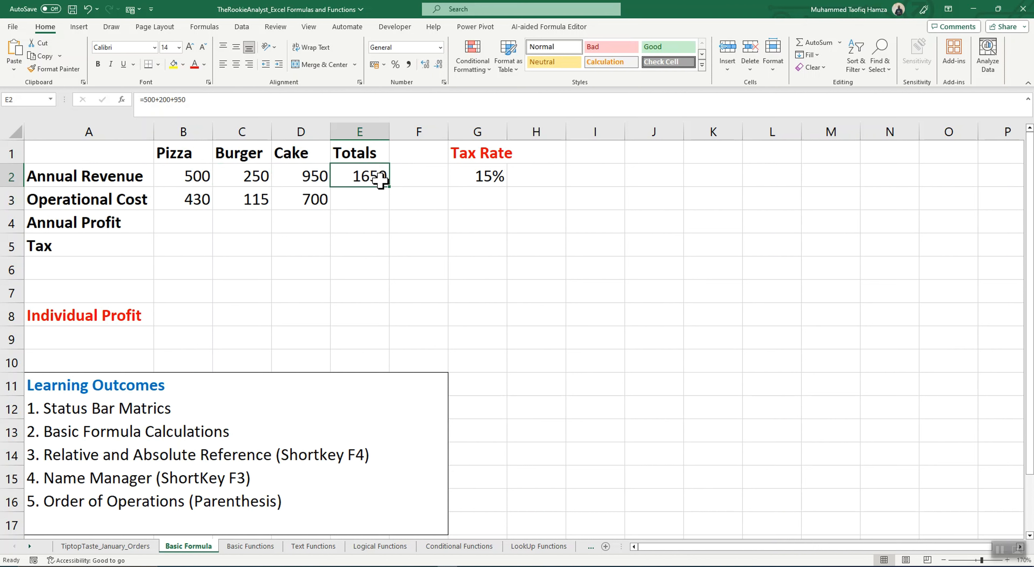
pyautogui.press('BackSpace')
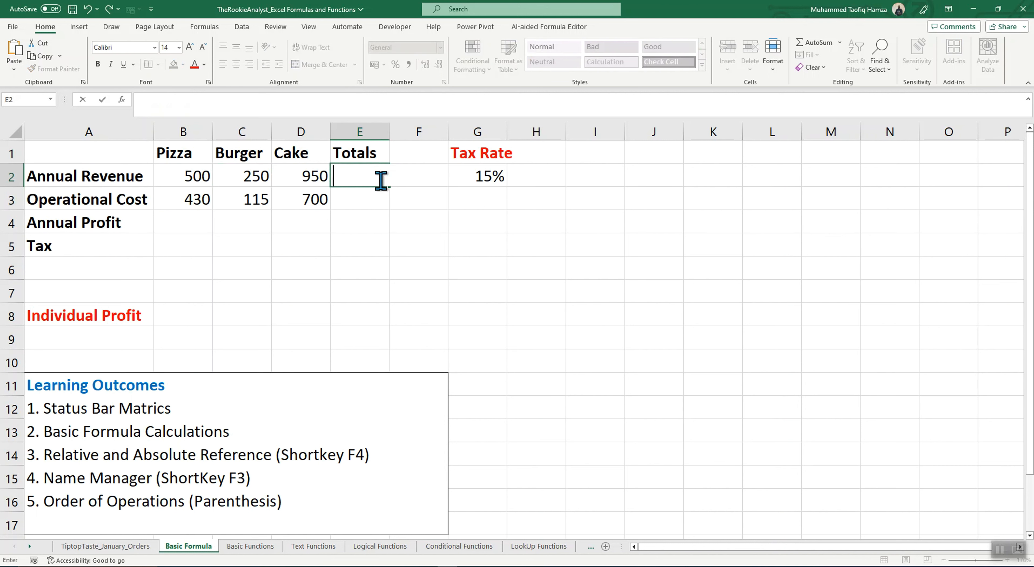
pyautogui.click(376, 212)
# - Total the annual revenue in E2 with the cell-reference formula =B2+C2+D2 and check its content
pyautogui.click(350, 181)
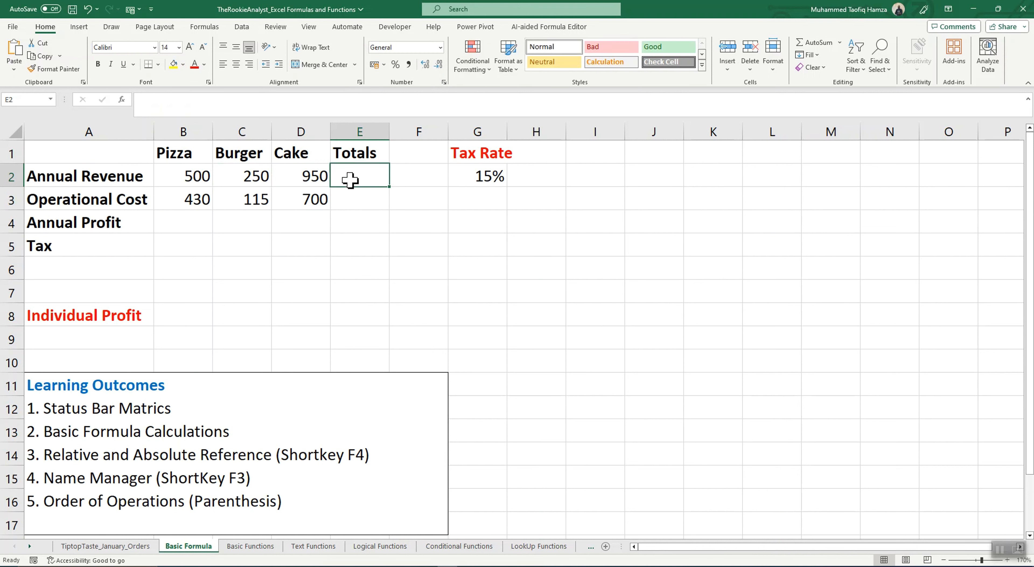
pyautogui.write('=')
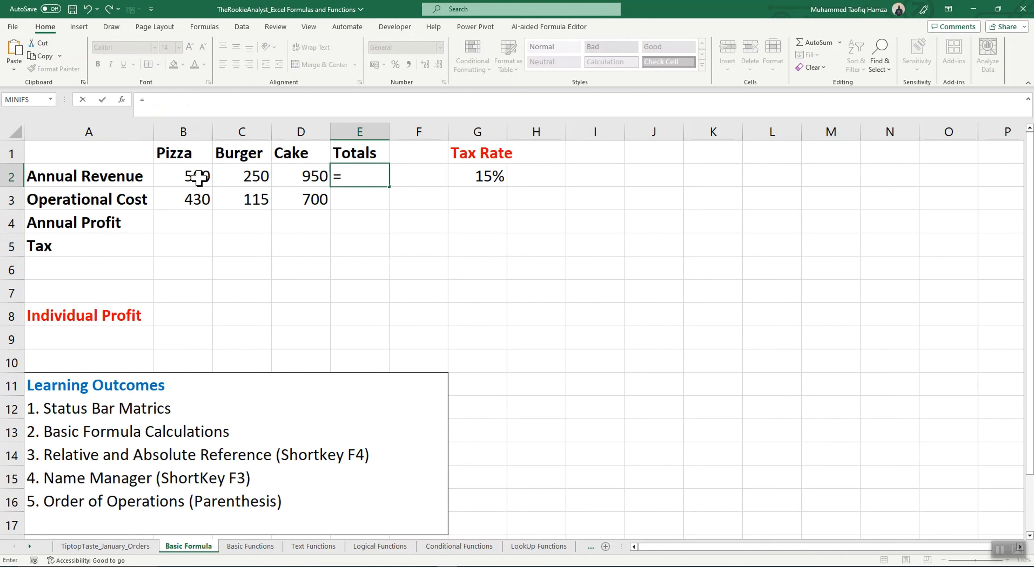
pyautogui.write('B2')
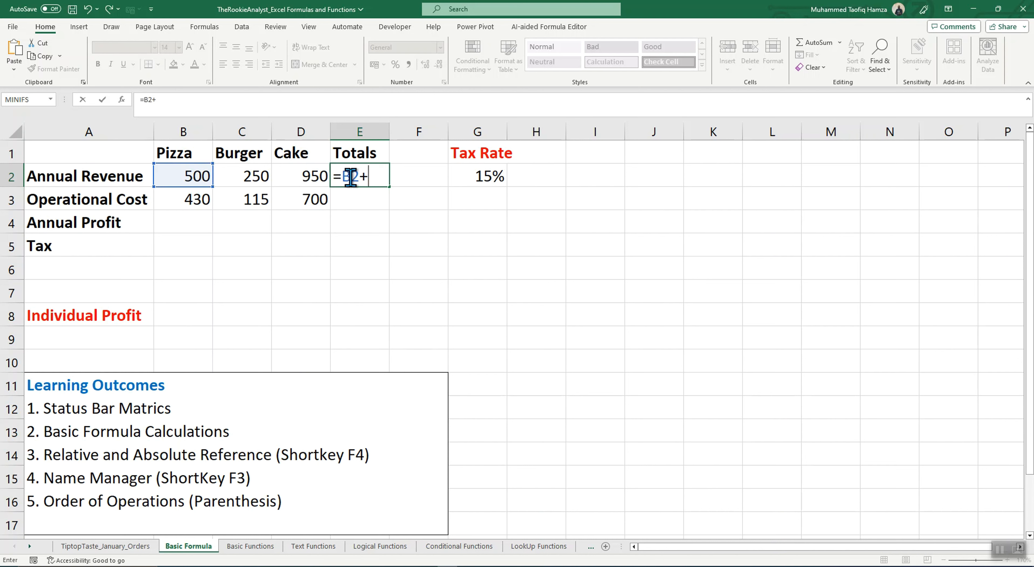
pyautogui.write('+C2')
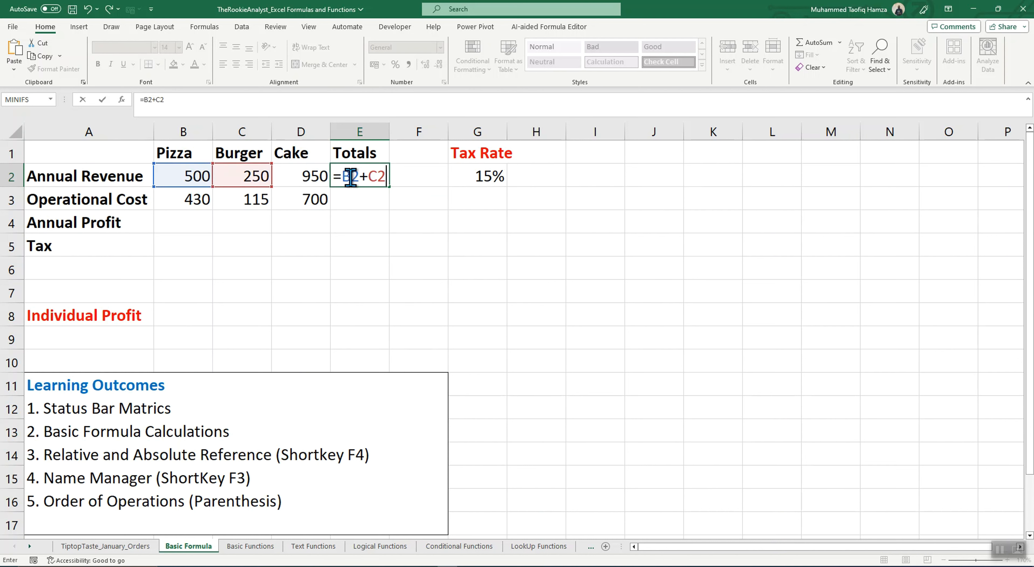
pyautogui.write('+D2')
pyautogui.press('Return')
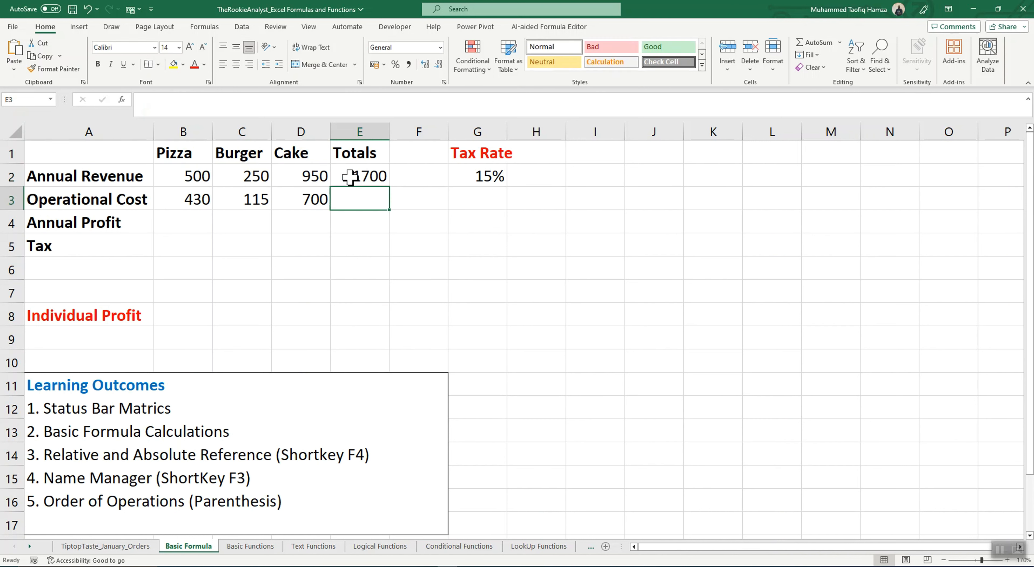
pyautogui.click(375, 173)
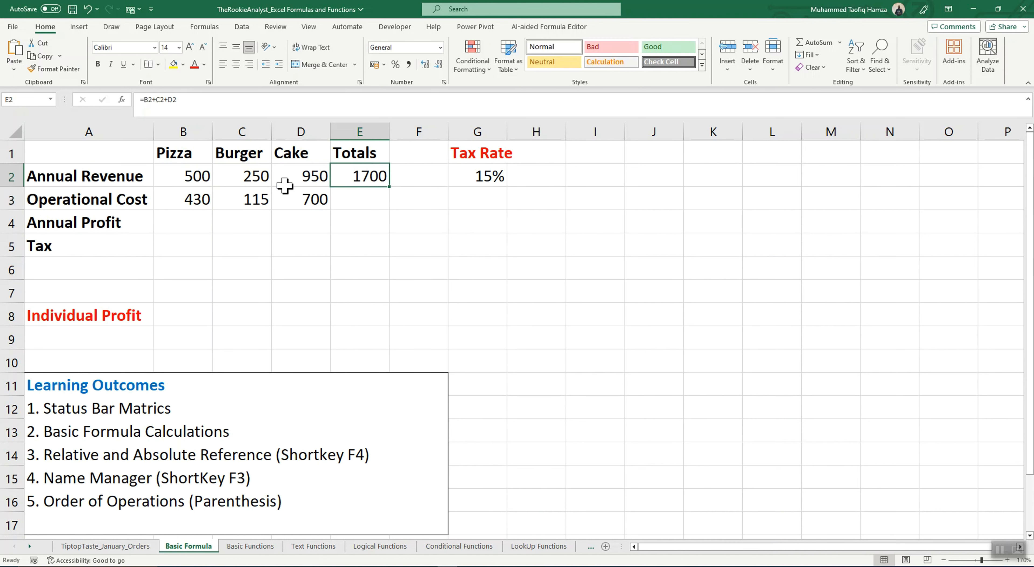
# - Set the Burger annual revenue in C2 to 200 and check the cell-reference total in E2
pyautogui.click(263, 176)
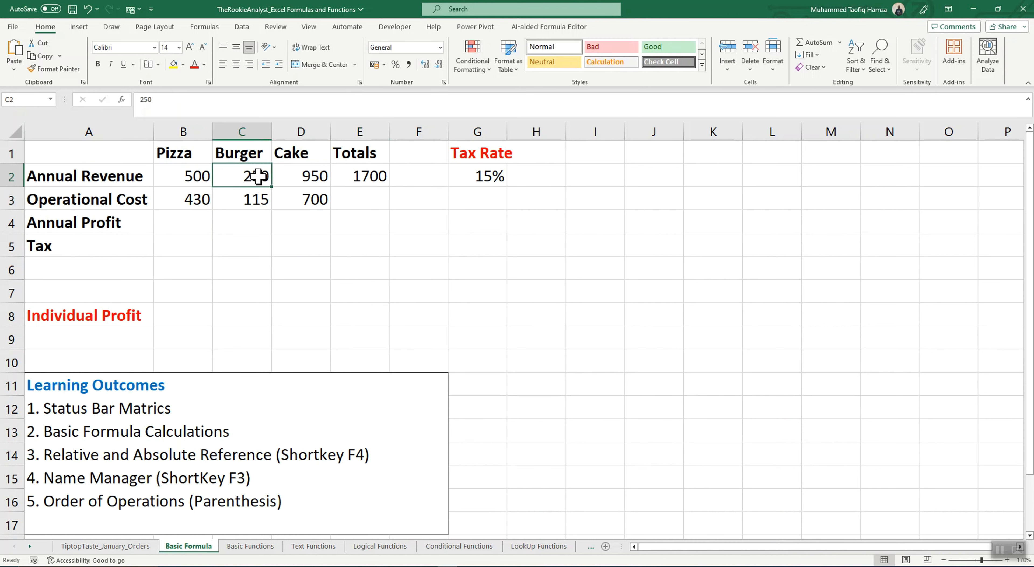
pyautogui.press('F2')
pyautogui.press('BackSpace')
pyautogui.press('BackSpace')
pyautogui.write('00')
pyautogui.press('Return')
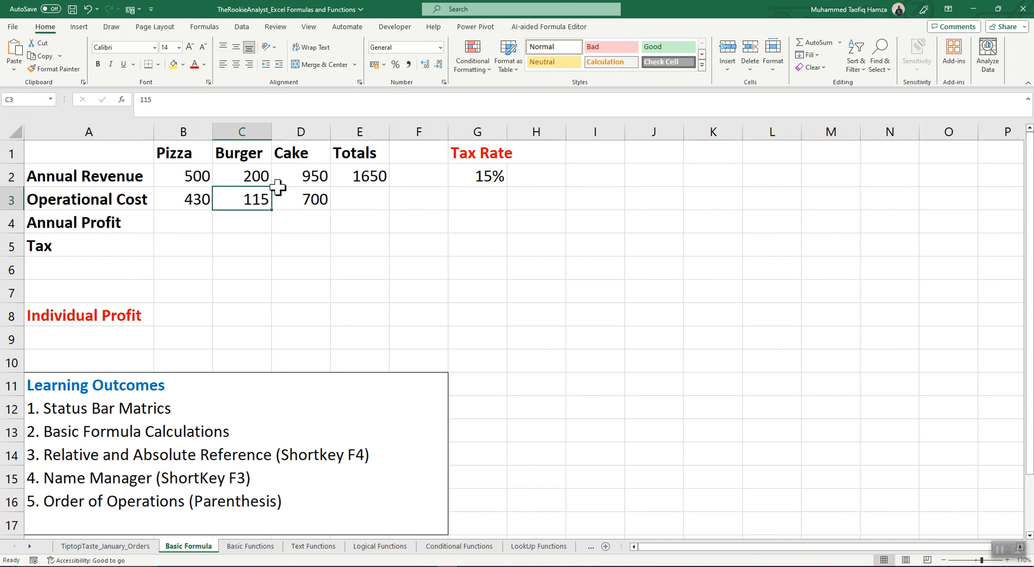
pyautogui.click(377, 184)
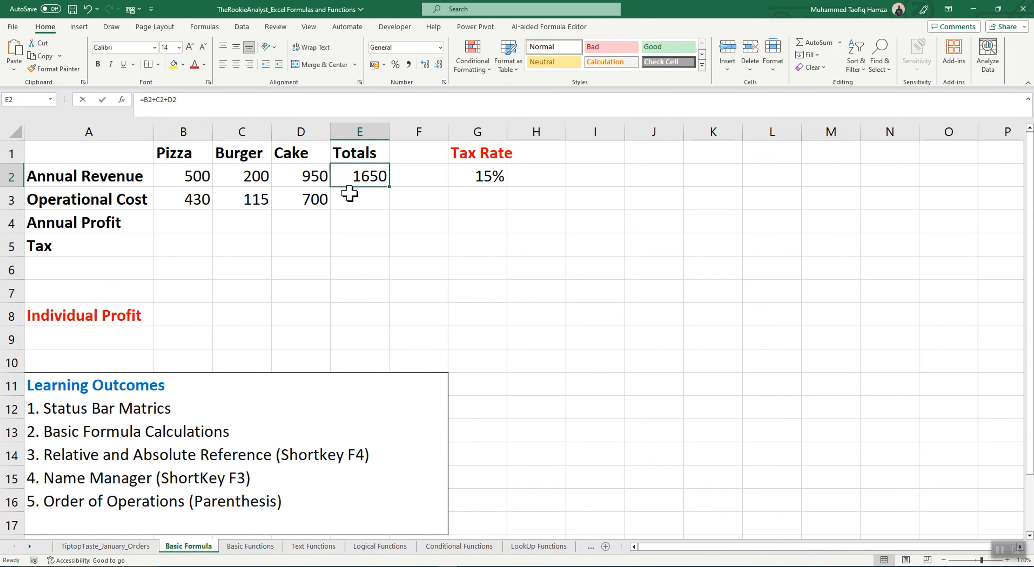
# - Clear the annual revenue total in E2 and rebuild it with the cell-reference formula =B2+C2+D2
pyautogui.press('BackSpace')
pyautogui.click(369, 260)
pyautogui.click(362, 176)
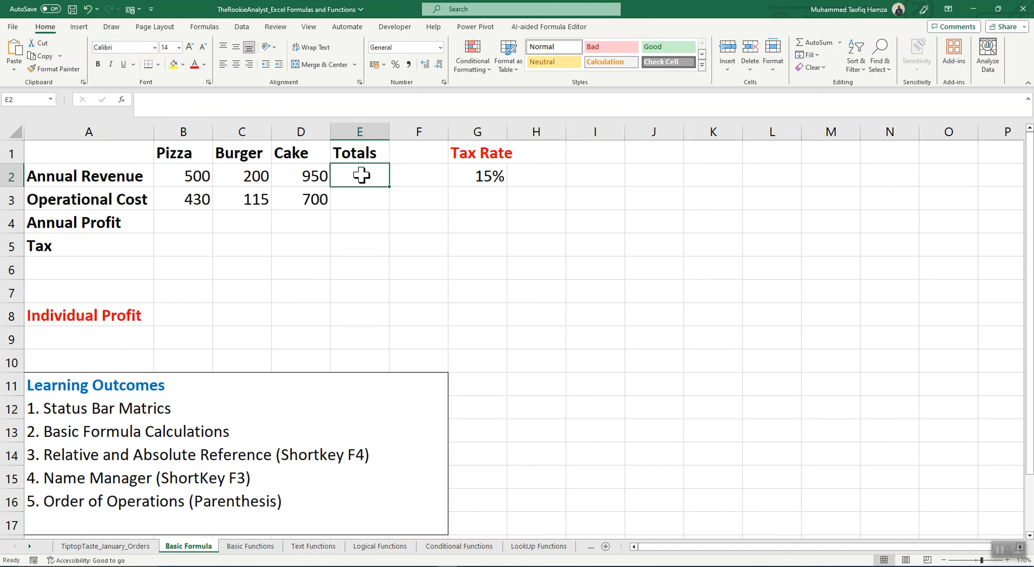
pyautogui.write('=')
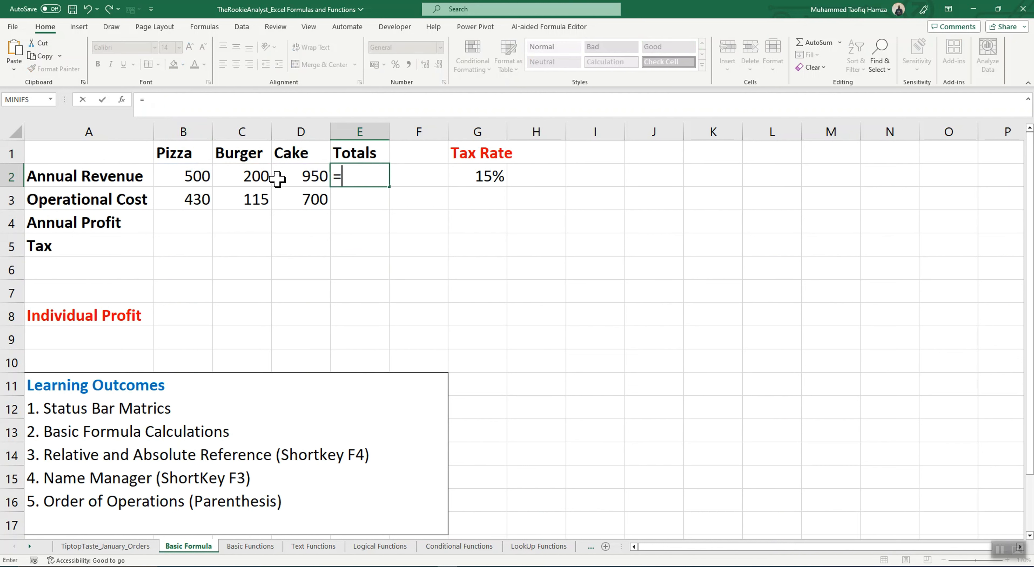
pyautogui.click(193, 174)
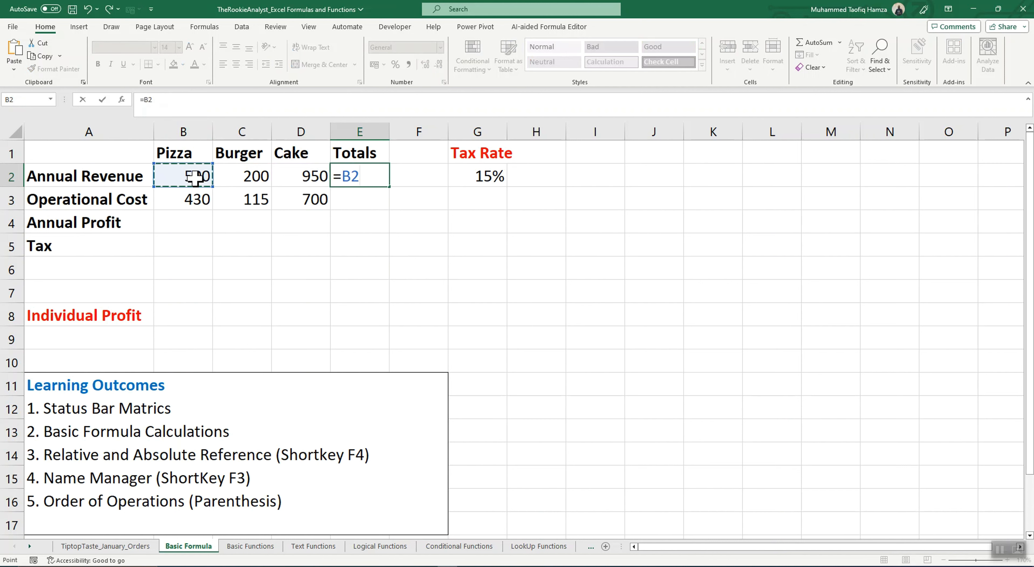
pyautogui.write('+')
pyautogui.click(252, 176)
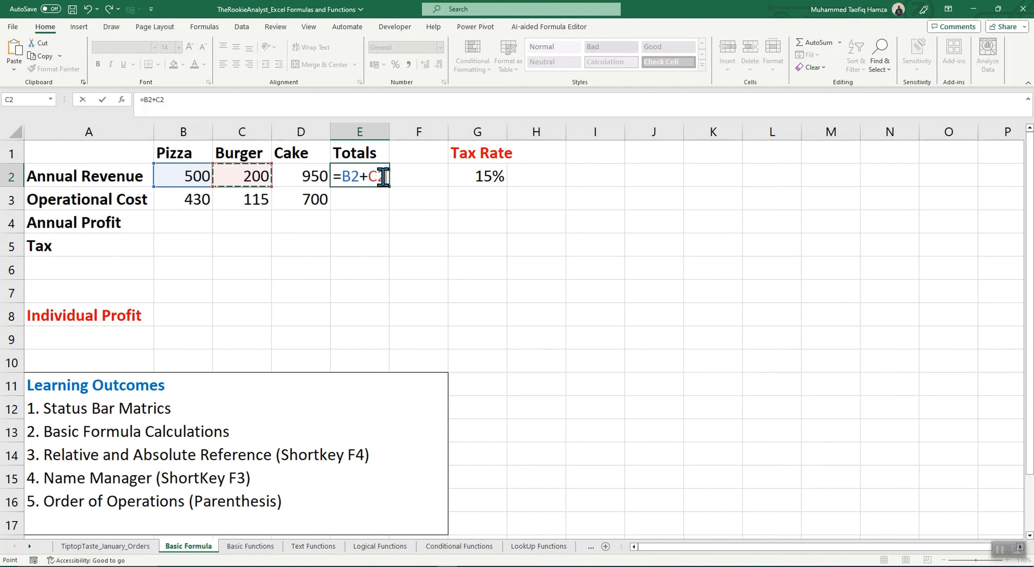
pyautogui.write('+')
pyautogui.click(313, 176)
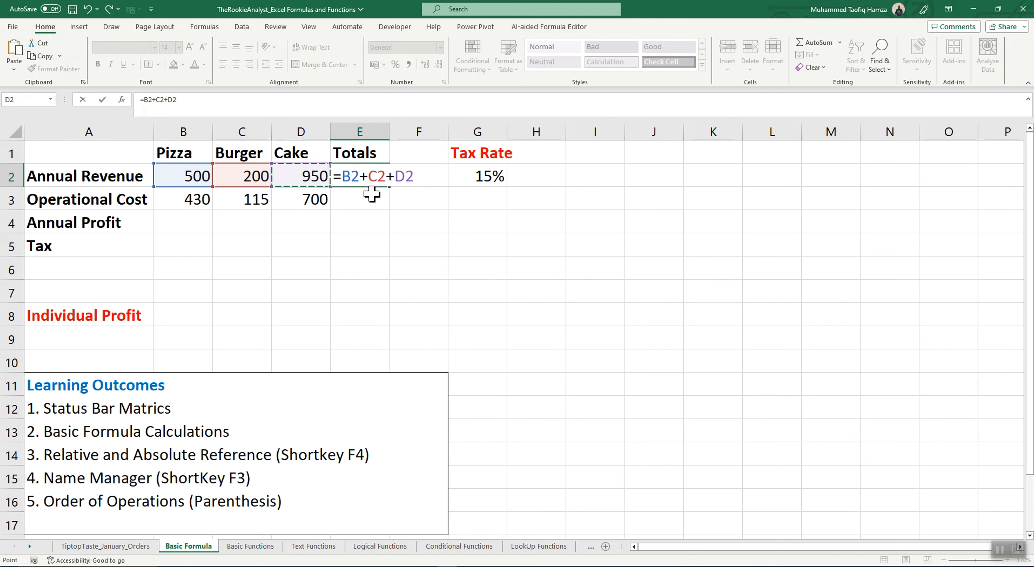
pyautogui.press('Return')
# - Fill the total formula from E2 down to E3 and check it against the revenue and operational cost figures in each row
pyautogui.click(383, 170)
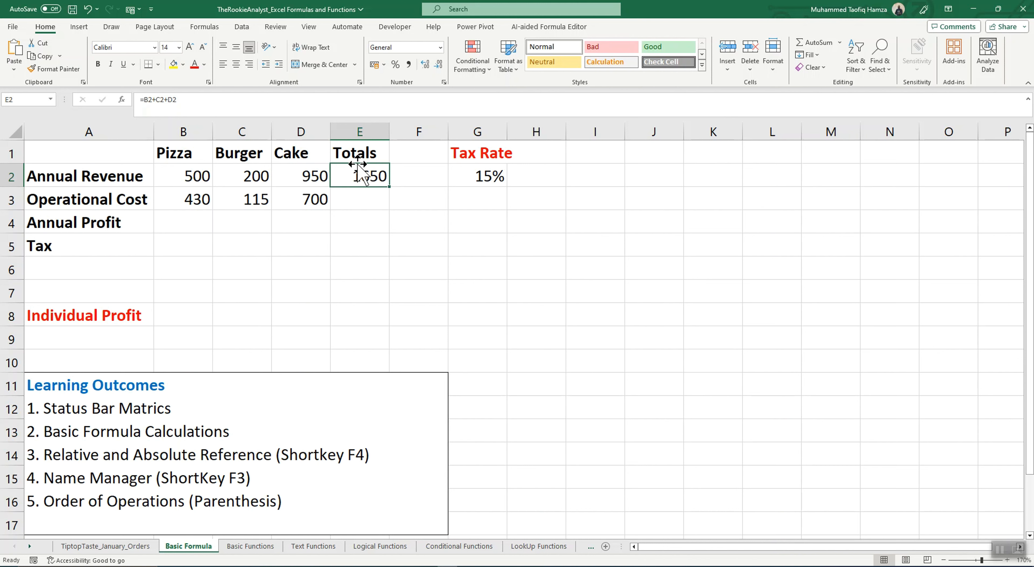
pyautogui.moveTo(390, 186); pyautogui.dragTo(392, 210)
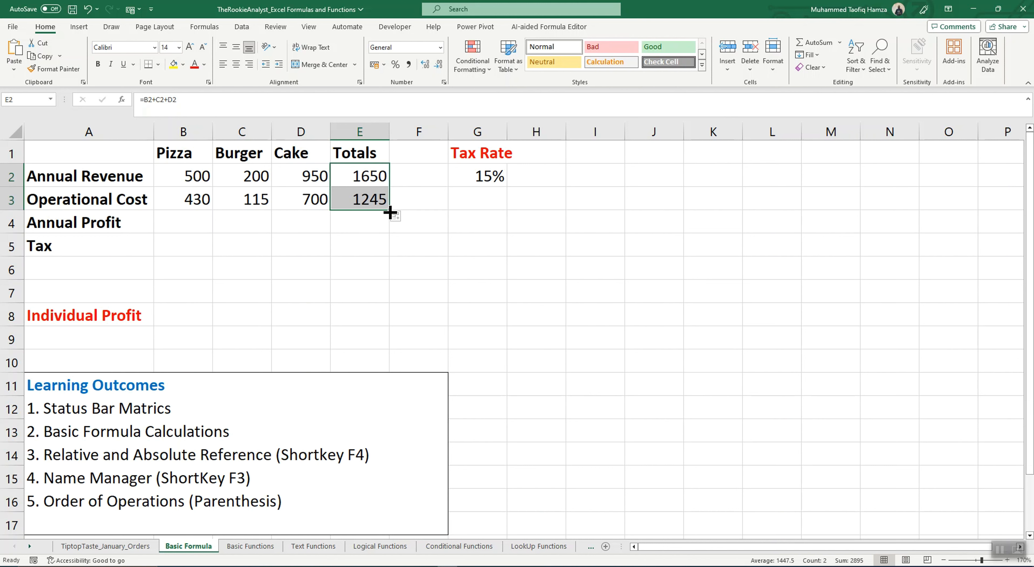
pyautogui.click(372, 207)
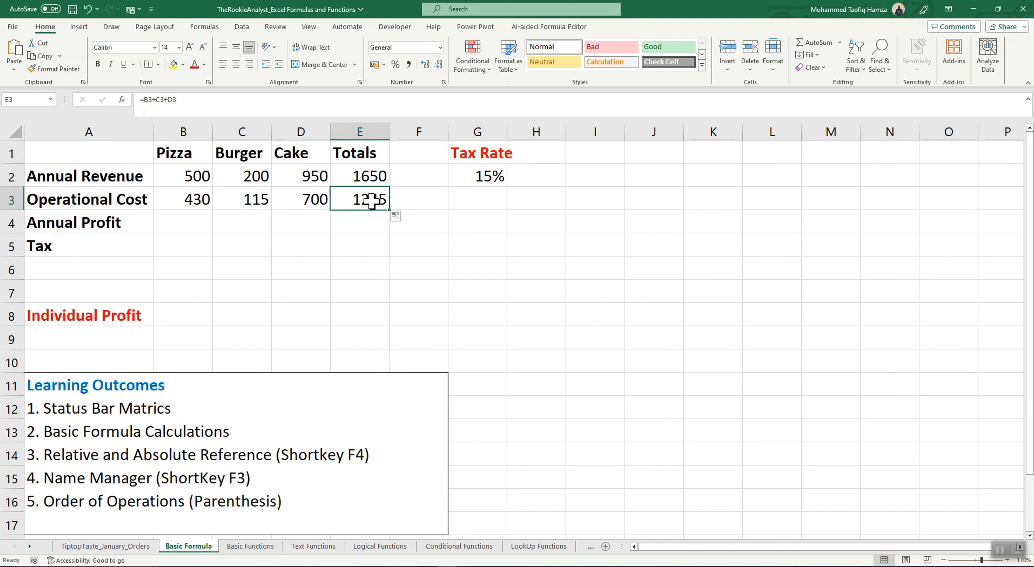
pyautogui.click(373, 179)
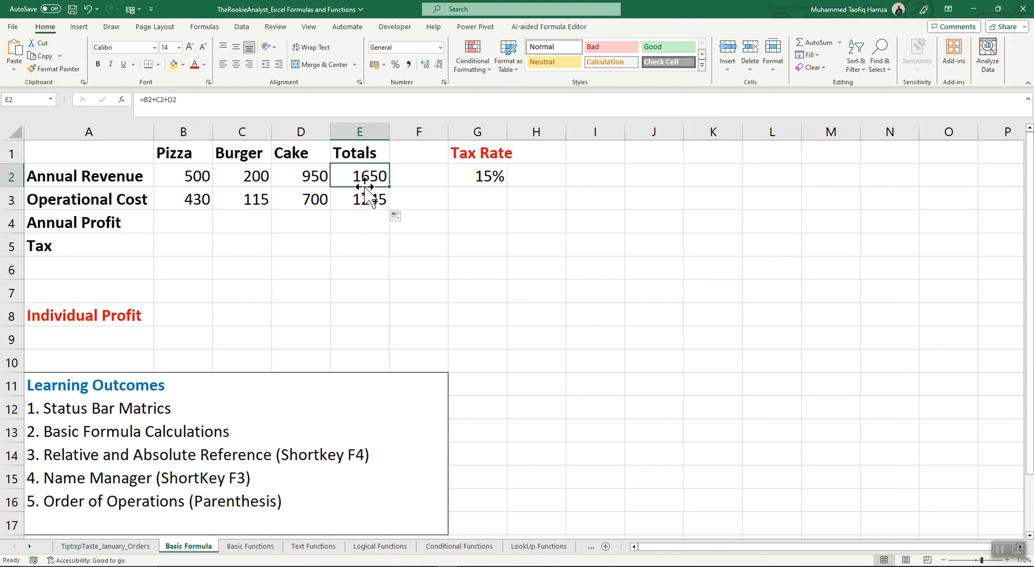
pyautogui.moveTo(205, 181); pyautogui.dragTo(317, 181)
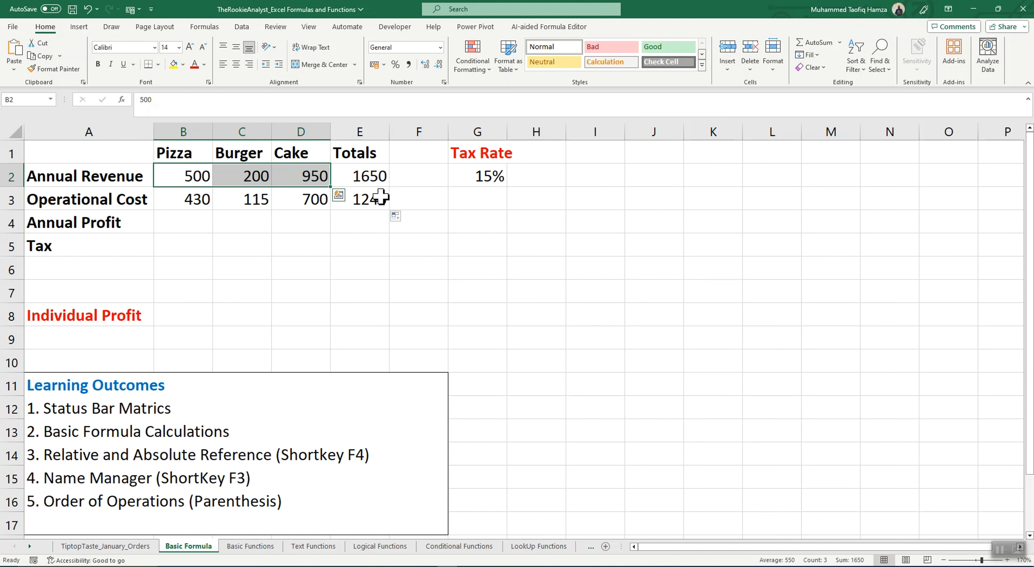
pyautogui.click(379, 200)
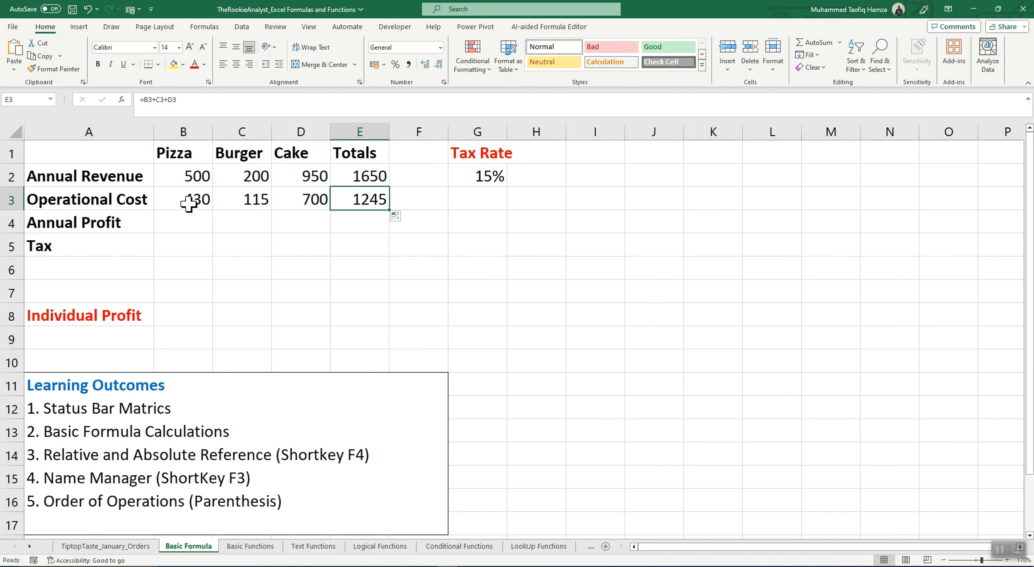
pyautogui.moveTo(189, 202); pyautogui.dragTo(312, 203)
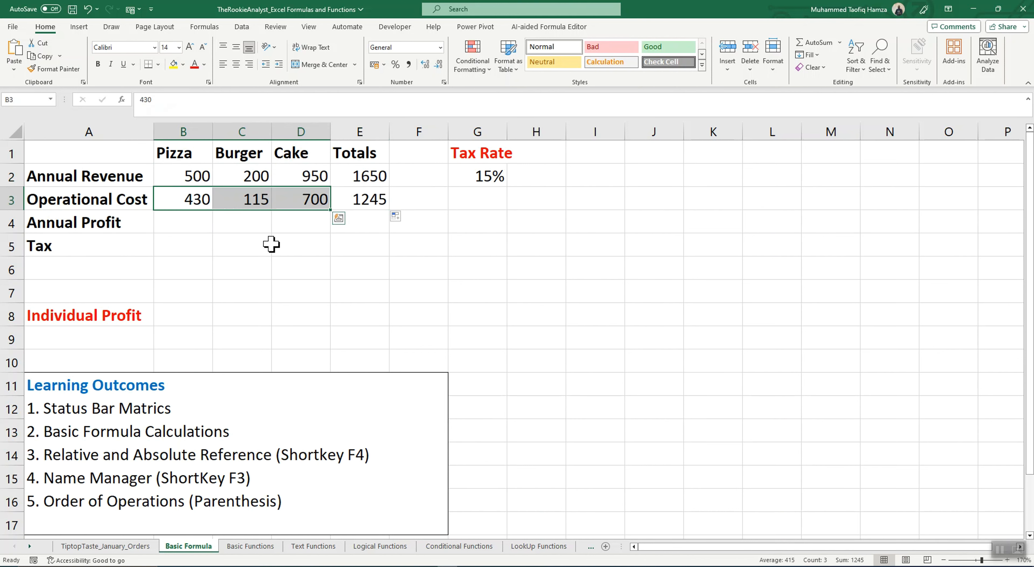
# - Try filling the total formula from E3 into the Annual Profit cell E4, check its references and clear it
pyautogui.click(366, 203)
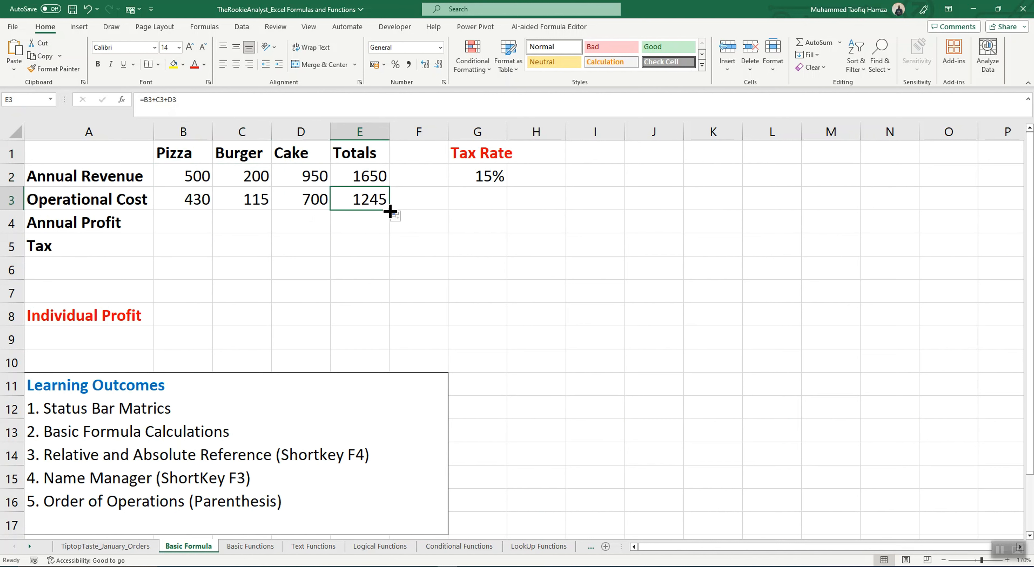
pyautogui.moveTo(388, 209); pyautogui.dragTo(390, 227)
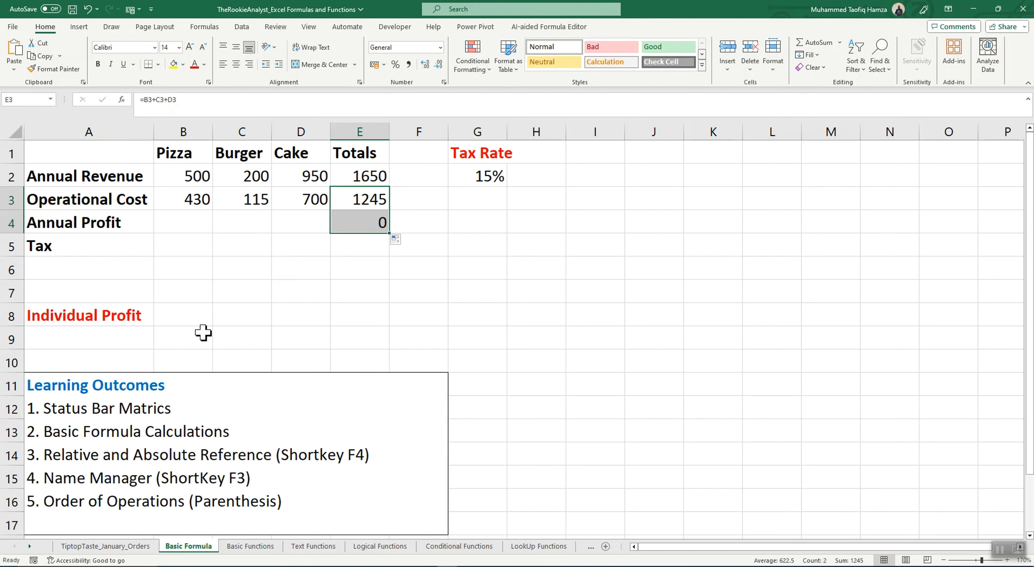
pyautogui.click(373, 228)
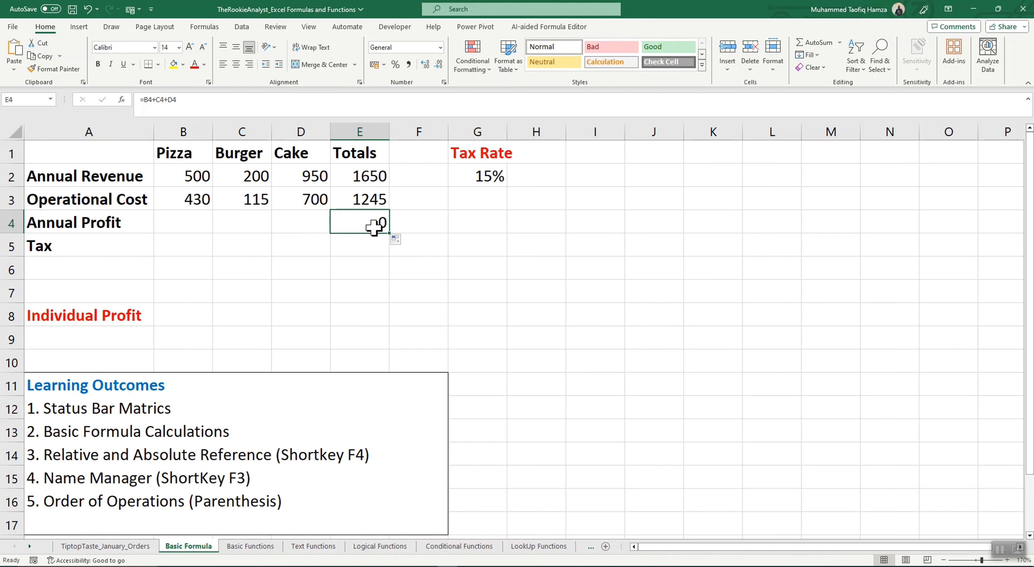
pyautogui.press('BackSpace')
pyautogui.click(380, 292)
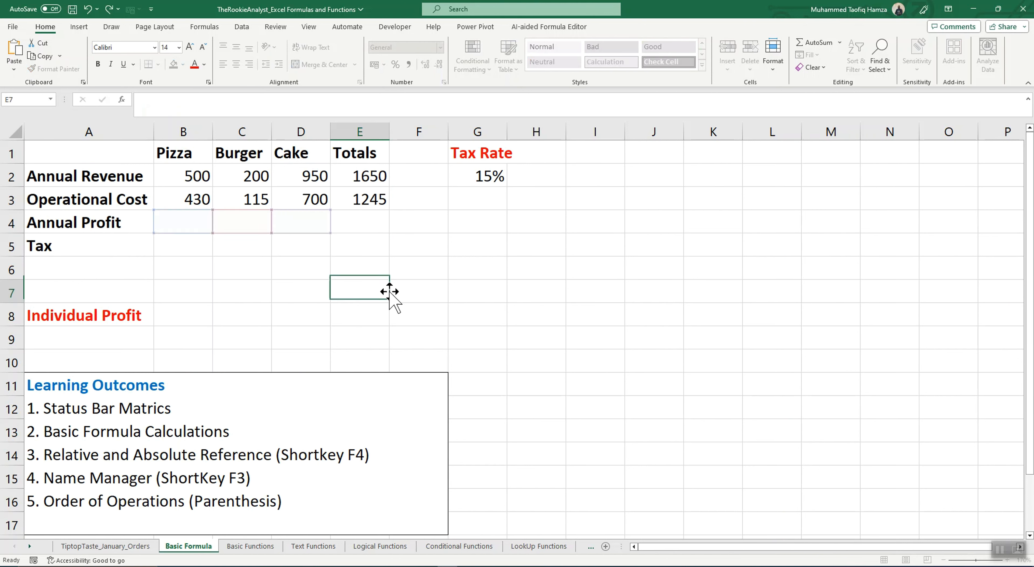
# - Calculate the Pizza annual profit in B4 with the formula =B2-B3
pyautogui.click(180, 224)
pyautogui.write('=')
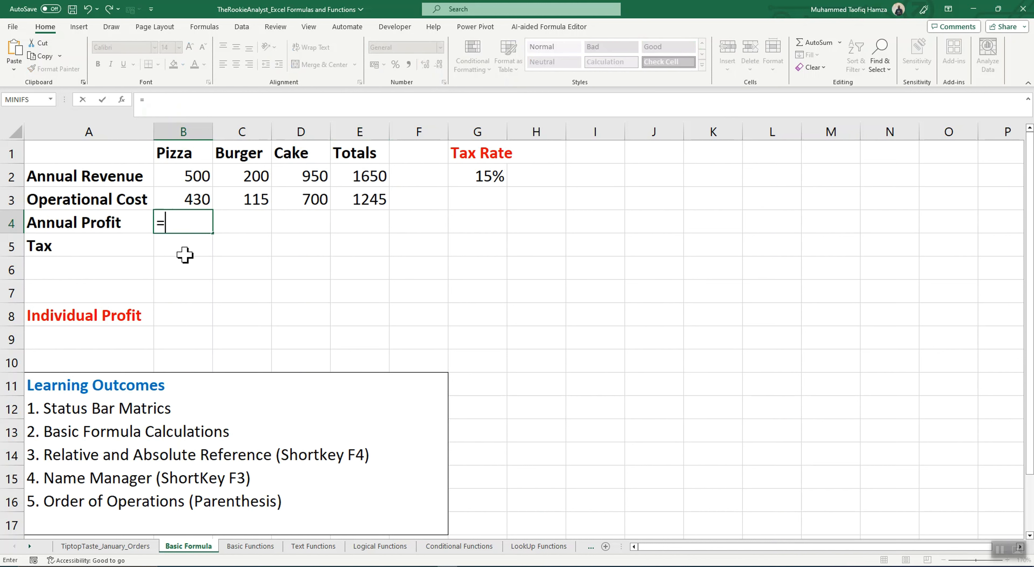
pyautogui.click(196, 178)
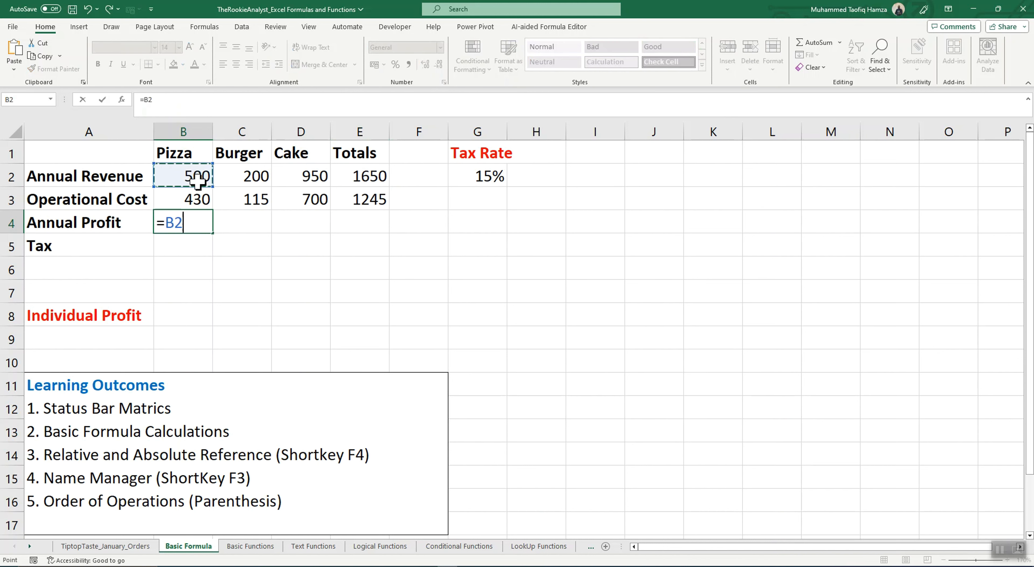
pyautogui.write('-')
pyautogui.click(201, 200)
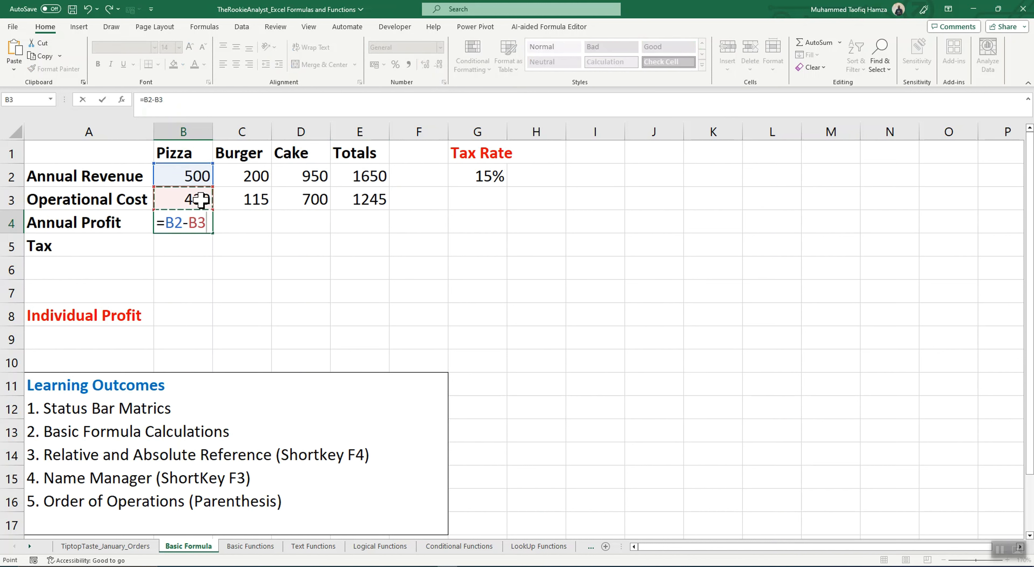
pyautogui.press('Return')
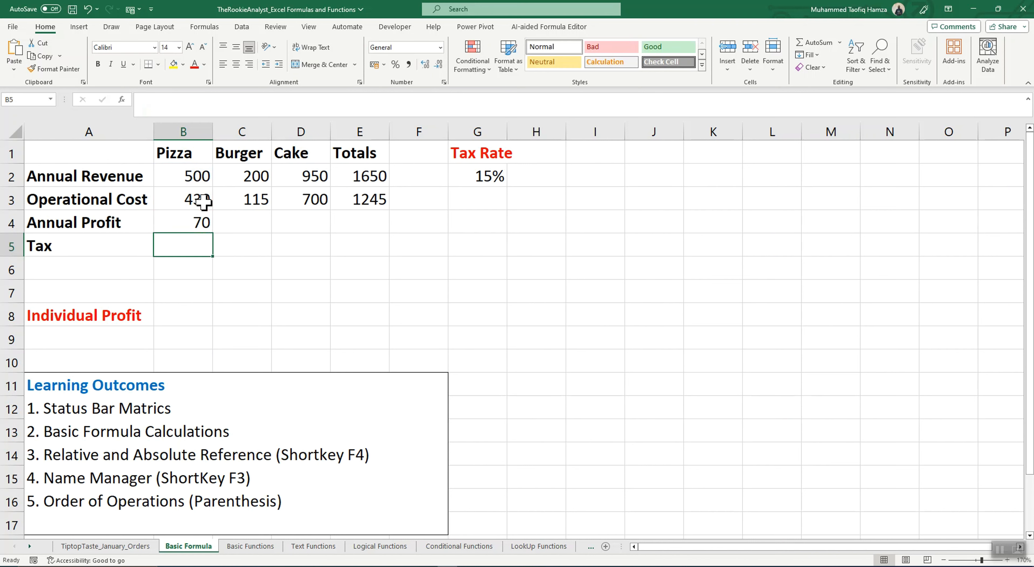
# - Copy the Pizza profit formula from B4 to C4 and D4, and fill the total formula from E3 into E4
pyautogui.click(206, 227)
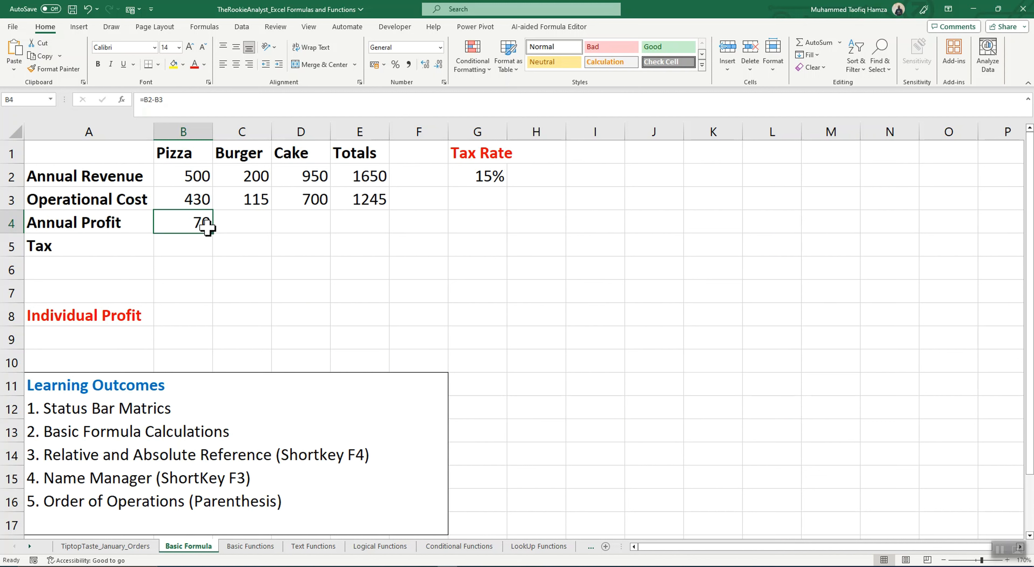
pyautogui.hotkey('ctrl', 'c')
pyautogui.click(266, 219)
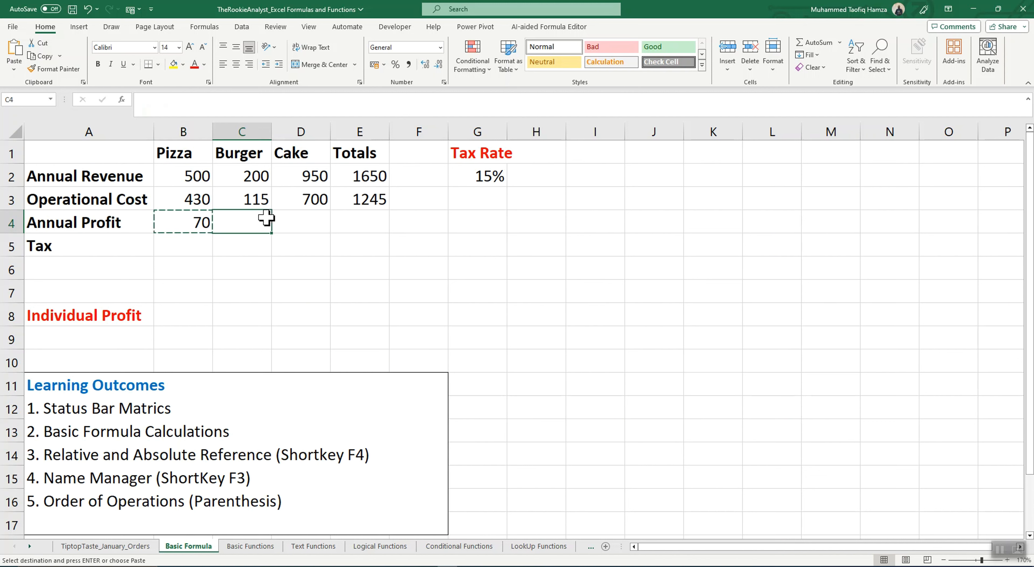
pyautogui.hotkey('ctrl', 'v')
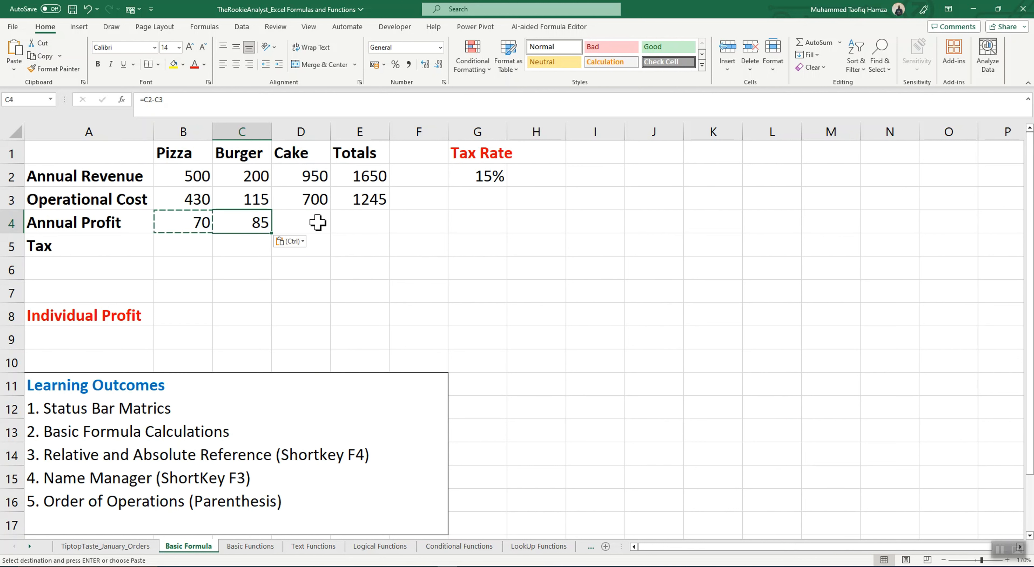
pyautogui.hotkey('ctrl', 'c')
pyautogui.click(299, 225)
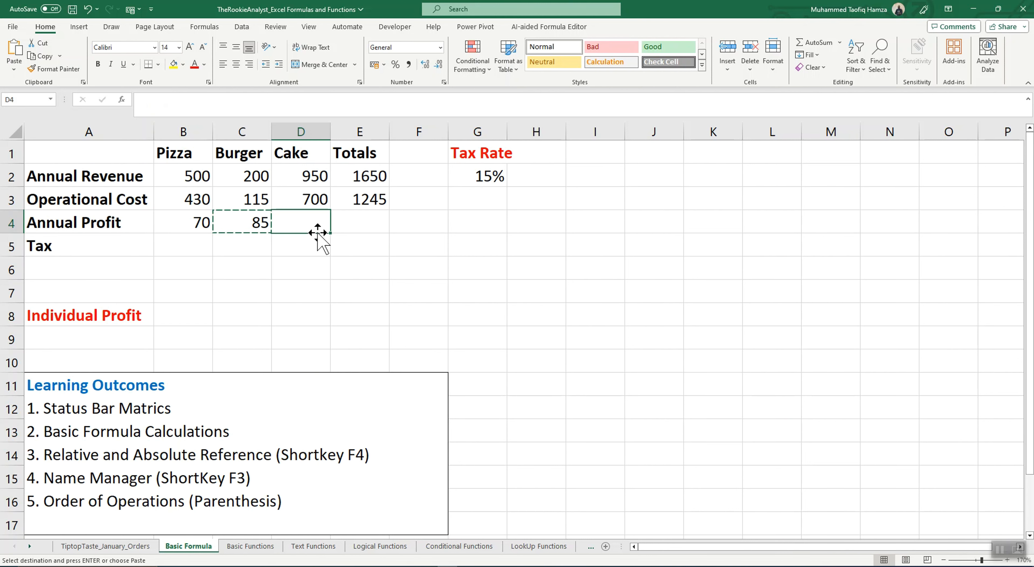
pyautogui.hotkey('ctrl', 'v')
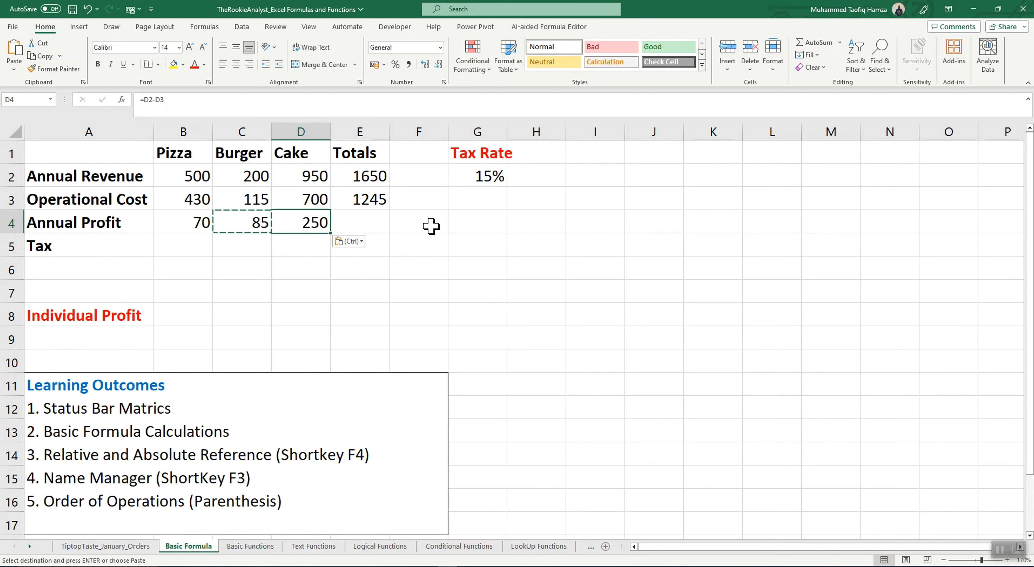
pyautogui.click(385, 199)
pyautogui.moveTo(389, 210); pyautogui.dragTo(392, 227)
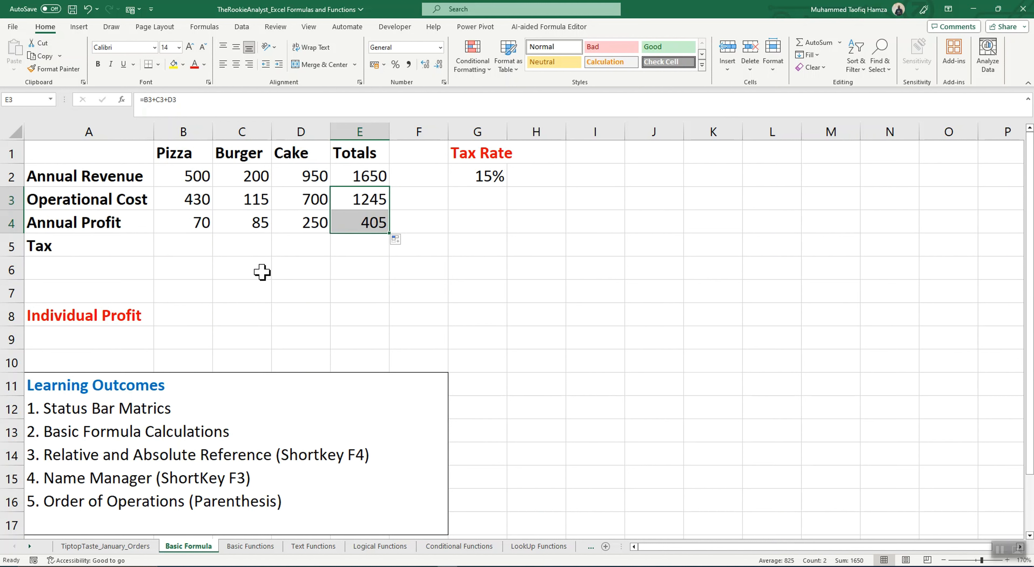
# - Calculate the Pizza tax in B5 by multiplying its annual profit by the tax rate with =B4*G2
pyautogui.click(199, 247)
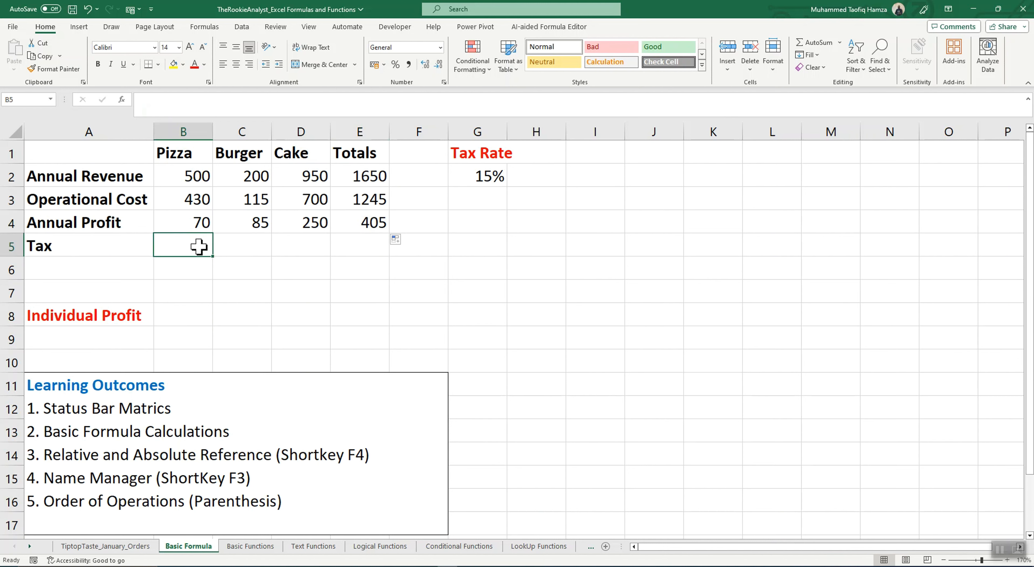
pyautogui.write('=')
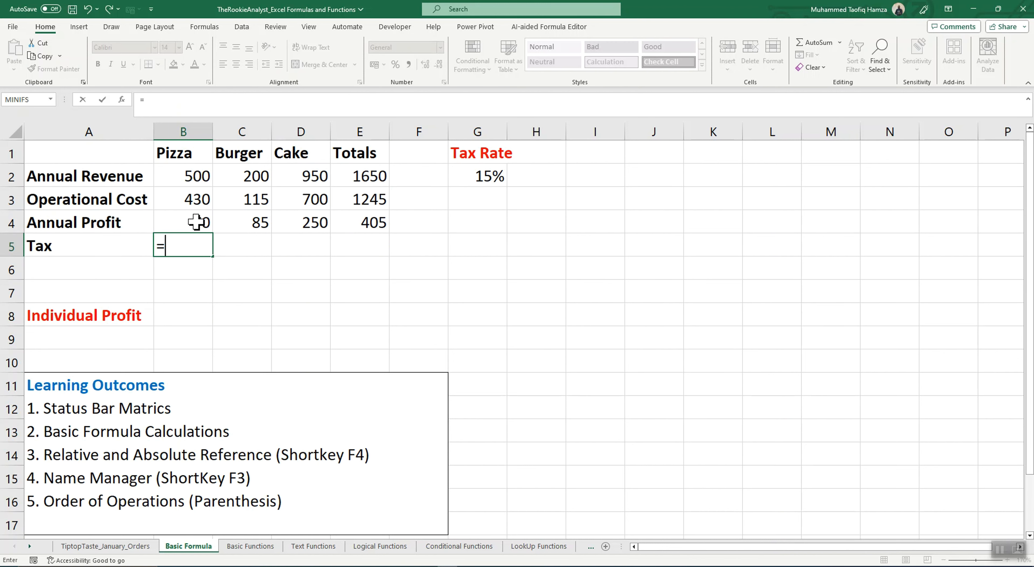
pyautogui.click(197, 223)
pyautogui.write('*')
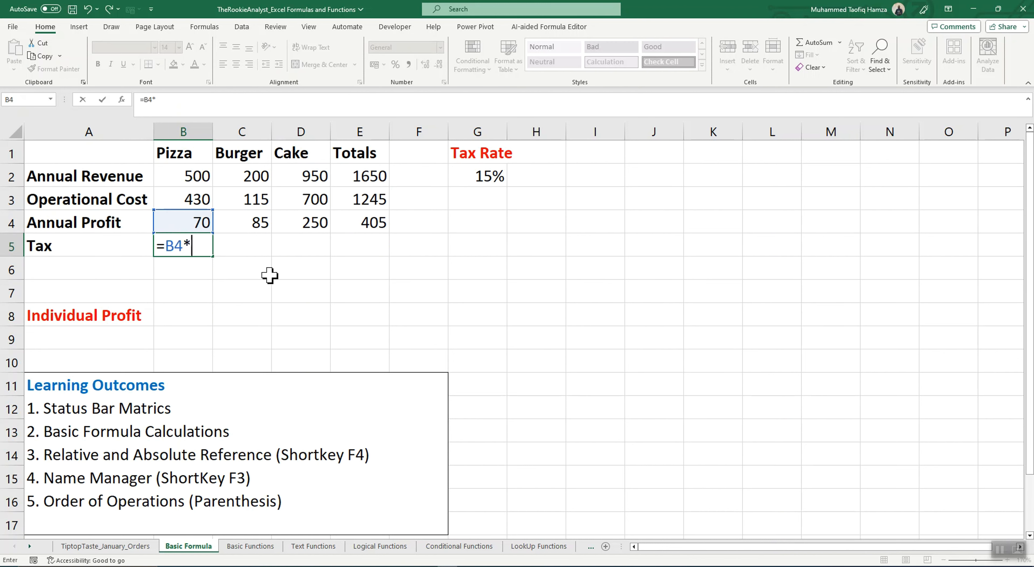
pyautogui.click(489, 179)
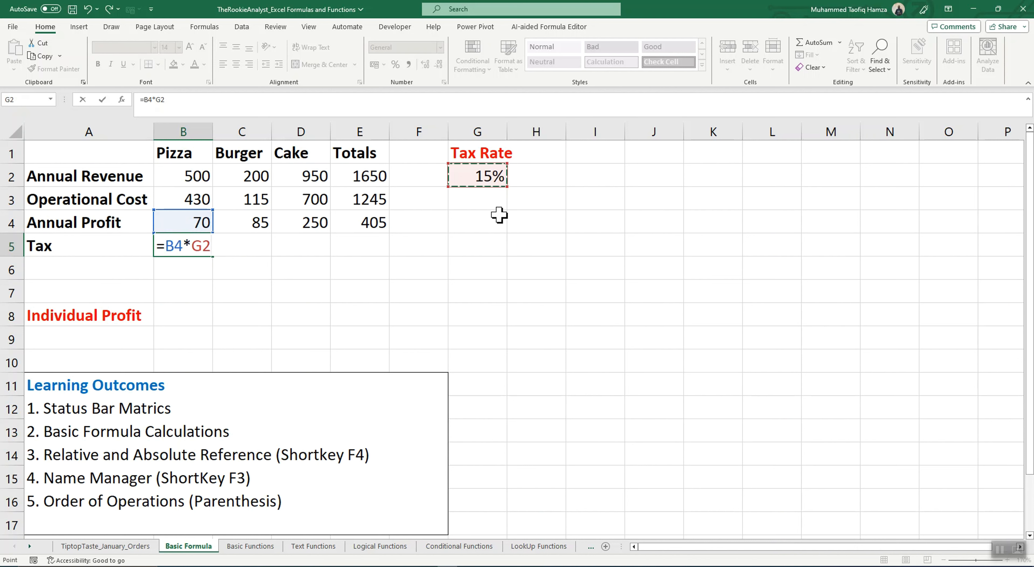
pyautogui.press('Return')
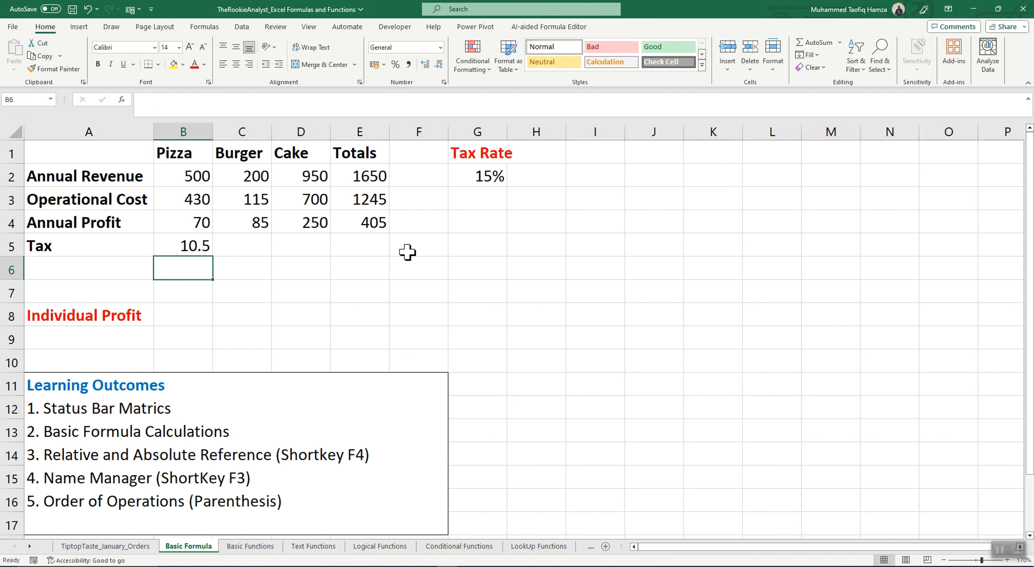
# - Copy the Pizza tax formula from B5 to the Burger tax cell C5 and inspect the references in the pasted formula
pyautogui.click(202, 248)
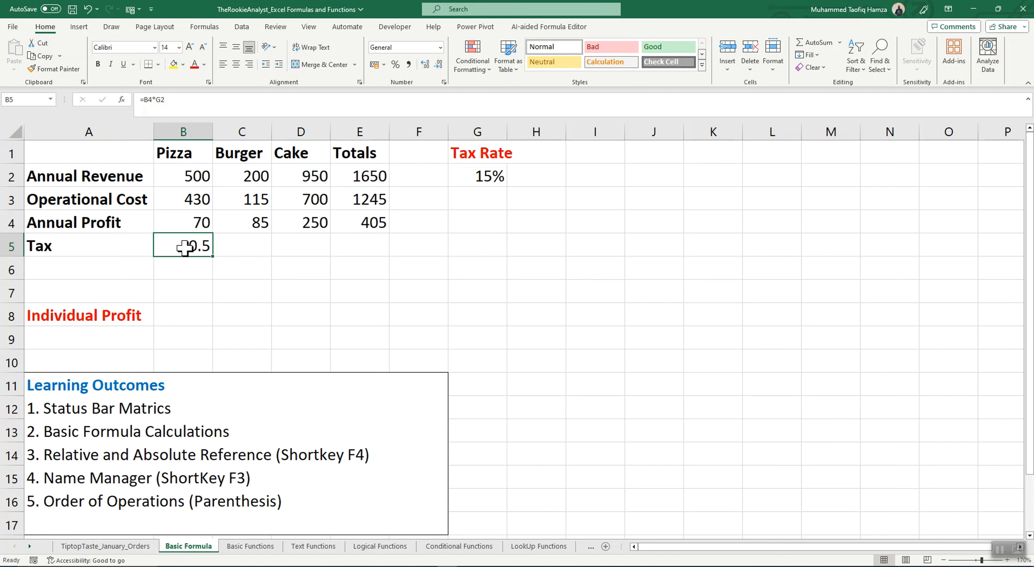
pyautogui.hotkey('ctrl', 'c')
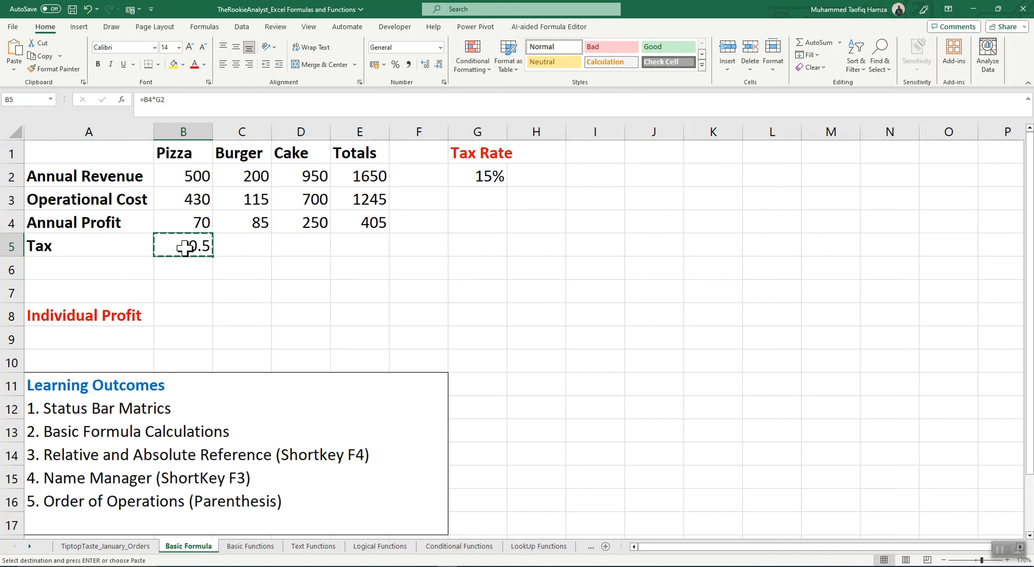
pyautogui.click(238, 246)
pyautogui.hotkey('ctrl', 'v')
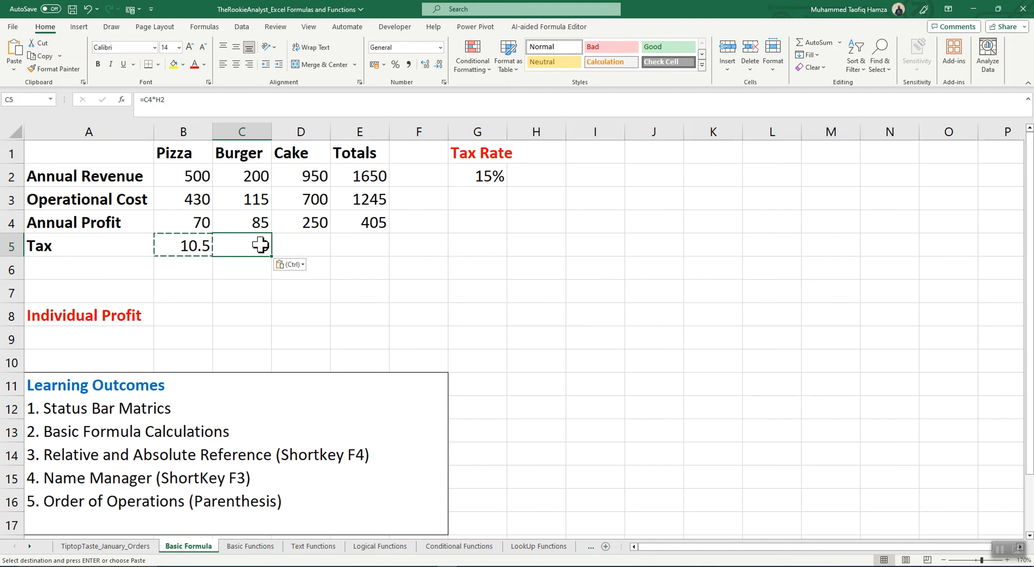
pyautogui.click(199, 100)
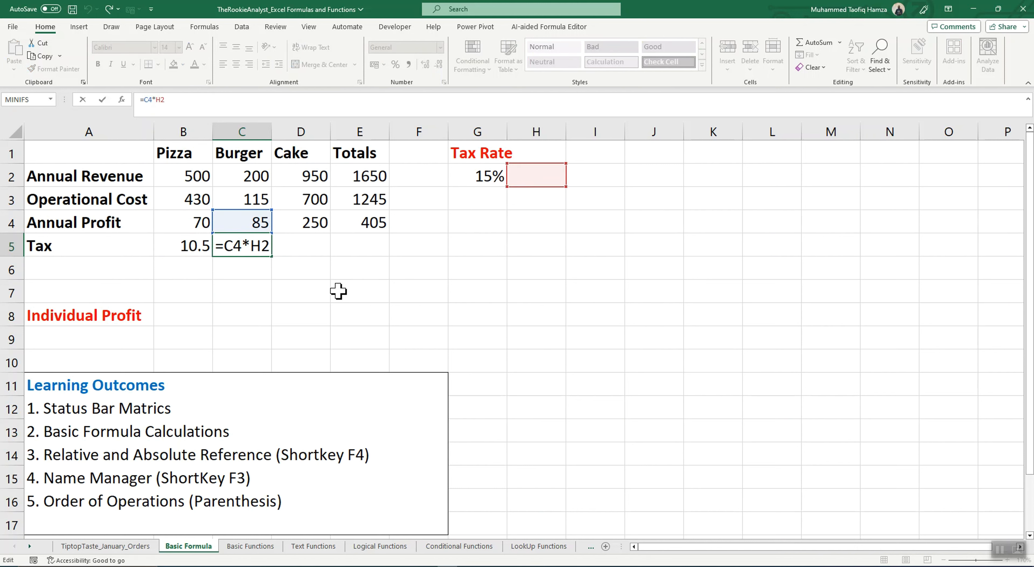
# - Change the Burger tax formula in C5 to =C4*$G$2 so it uses an absolute reference to the tax rate
pyautogui.click(279, 288)
pyautogui.click(255, 246)
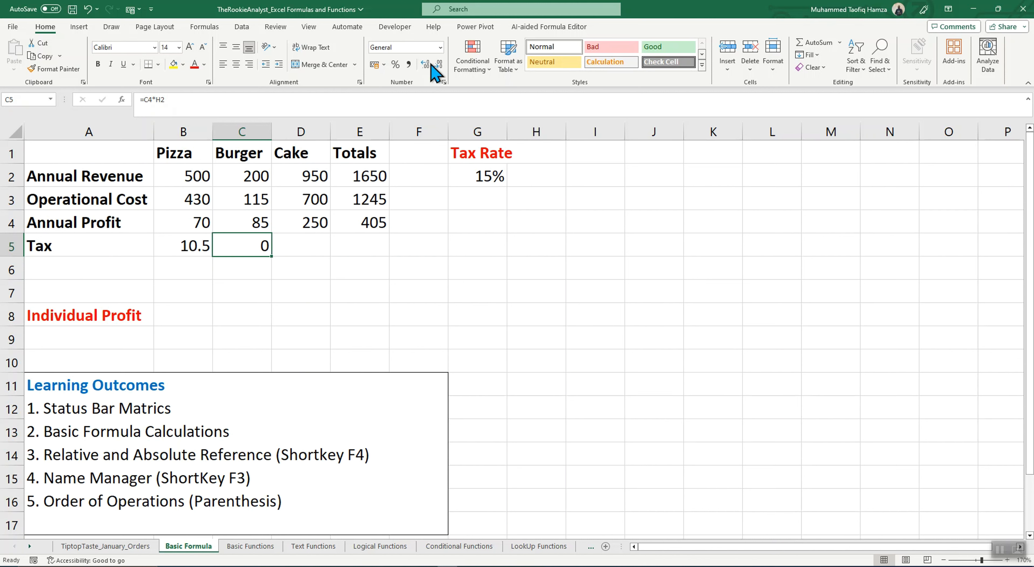
pyautogui.click(150, 100)
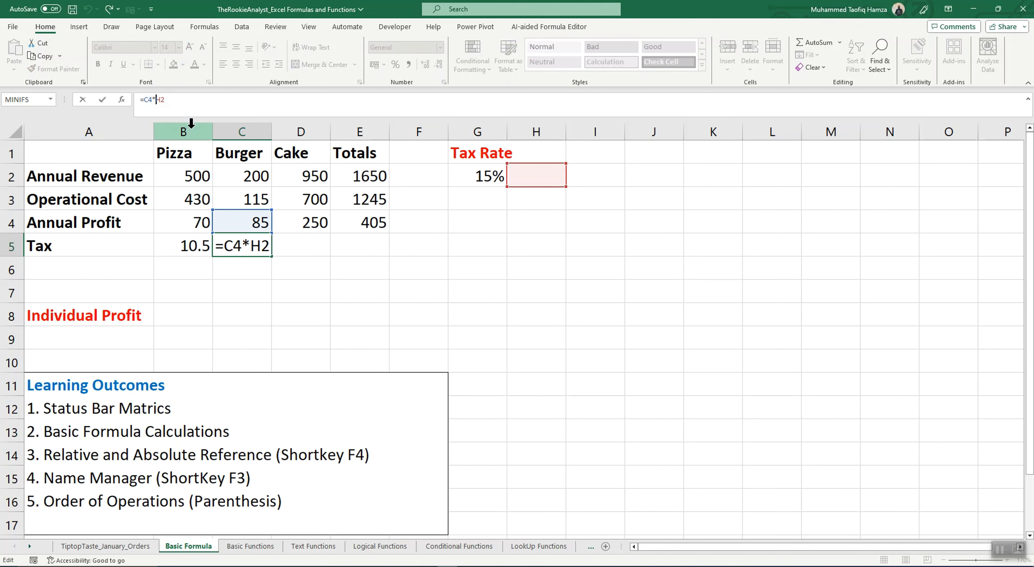
pyautogui.write('$')
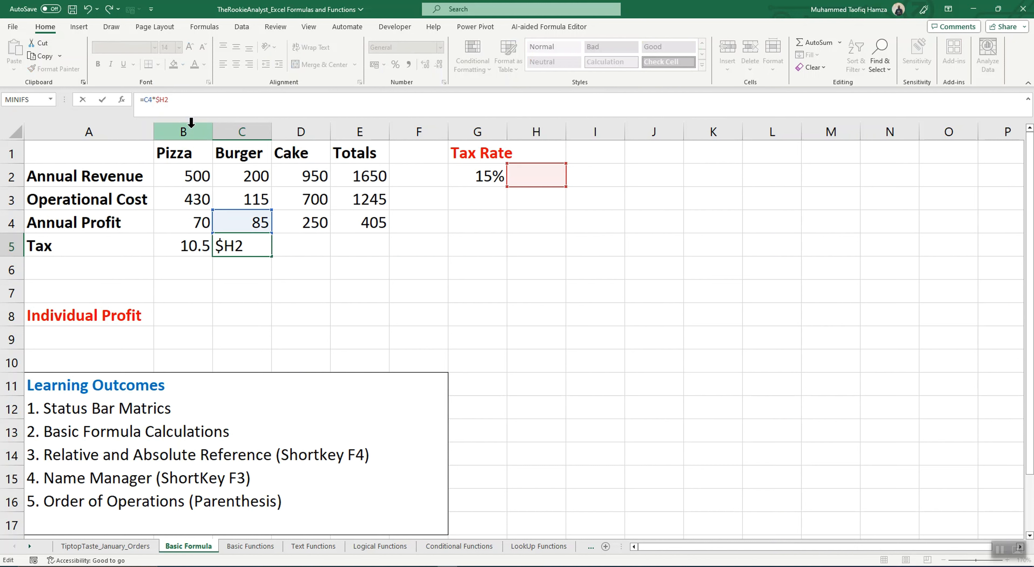
pyautogui.press('BackSpace')
pyautogui.write('G')
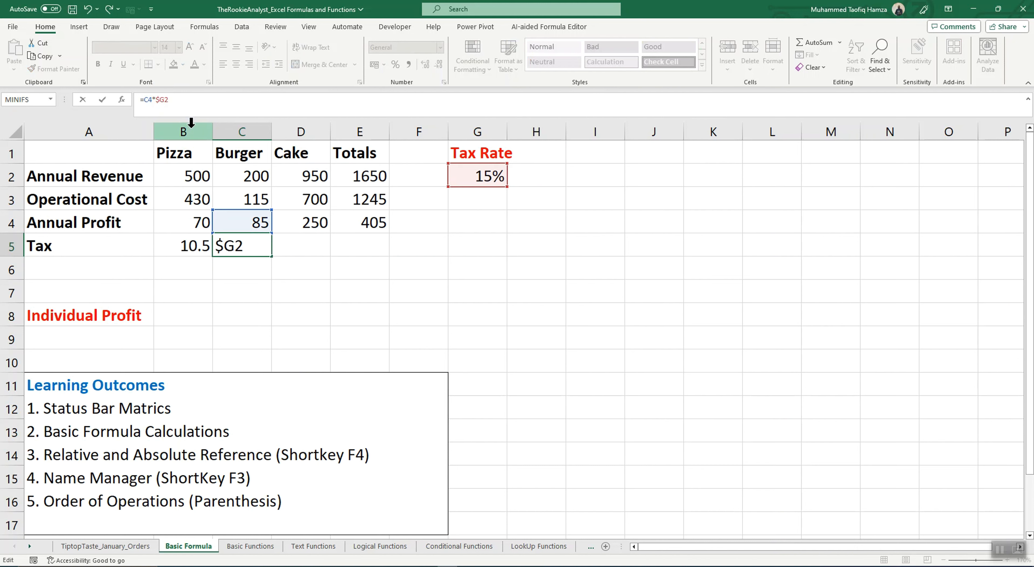
pyautogui.write('$')
pyautogui.press('Return')
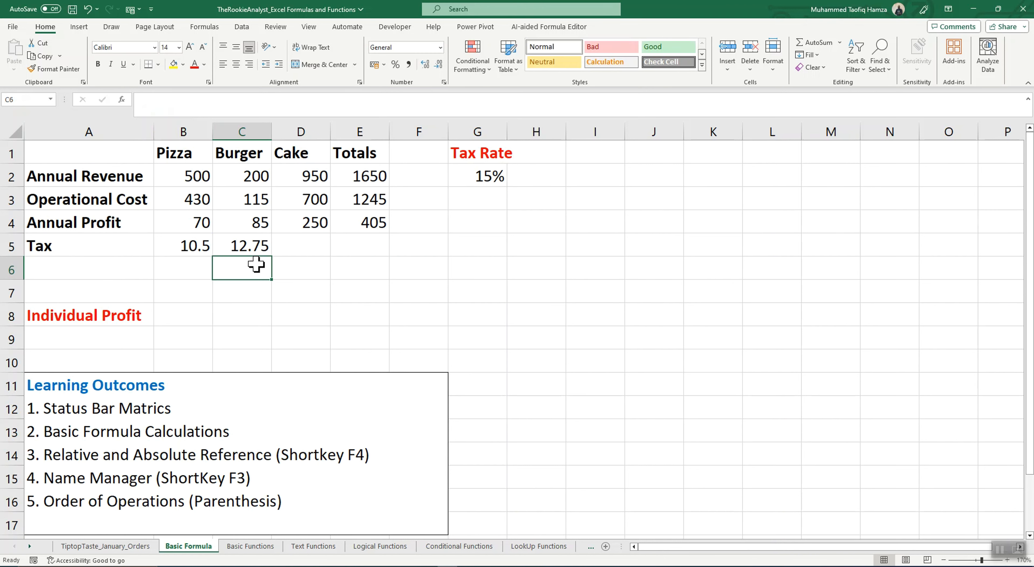
# - Copy the Burger tax formula from C5 to D5, and fill the total formula from E4 into E5
pyautogui.click(252, 249)
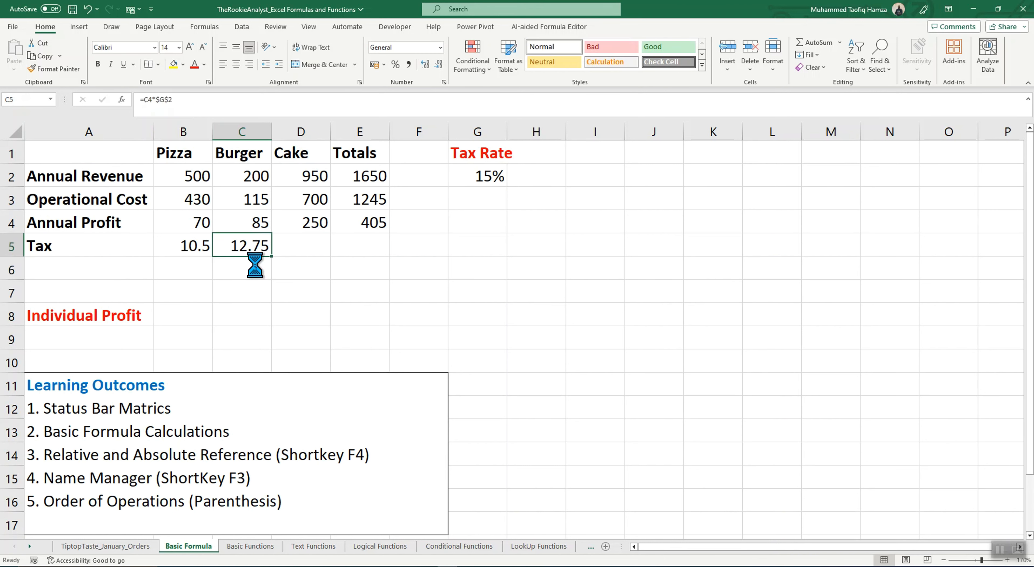
pyautogui.hotkey('ctrl', 'c')
pyautogui.click(316, 249)
pyautogui.hotkey('ctrl', 'v')
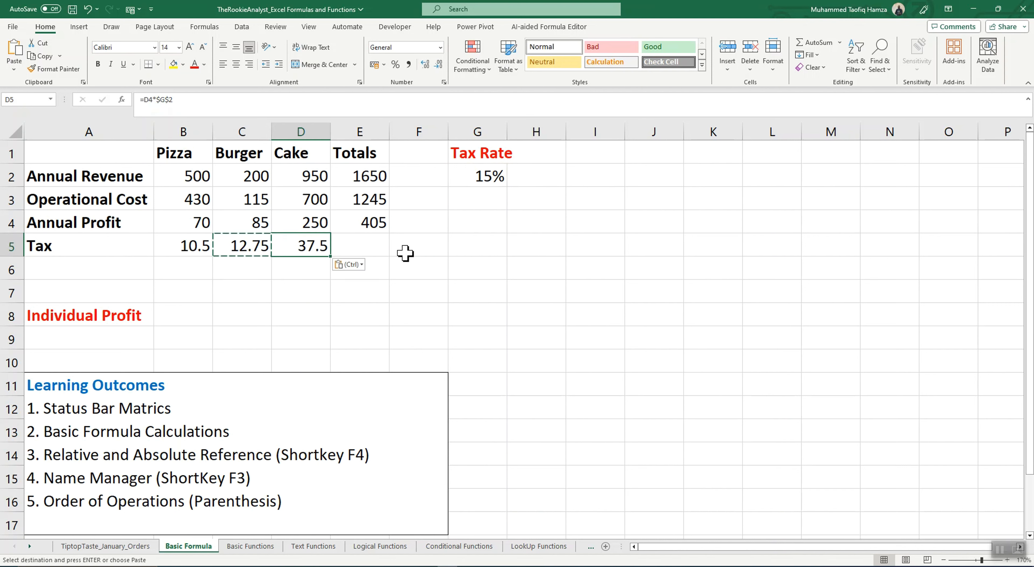
pyautogui.click(374, 222)
pyautogui.moveTo(390, 232); pyautogui.dragTo(391, 255)
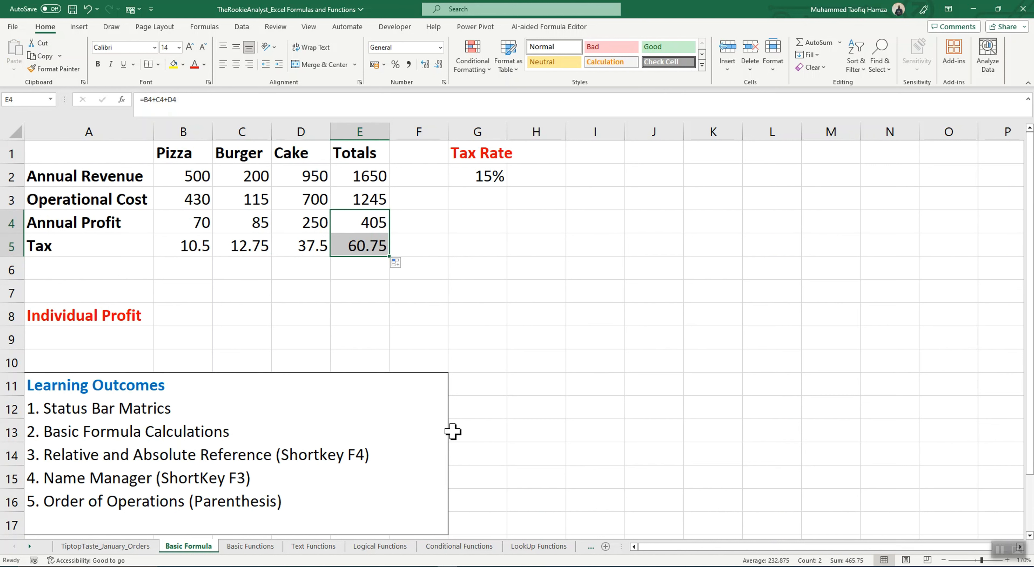
# - Assign the name TaxRate to the tax rate cell G2
pyautogui.click(494, 185)
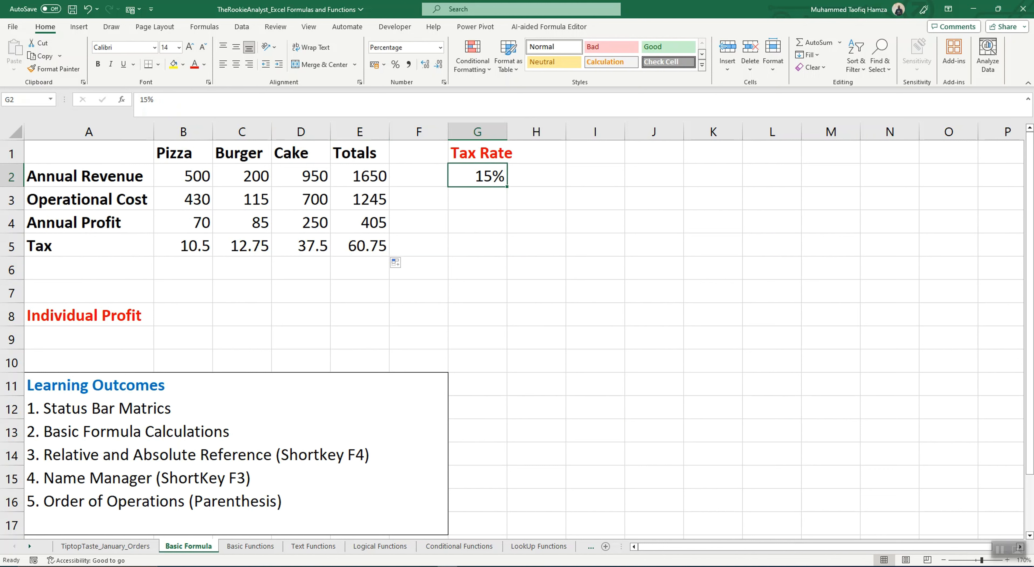
pyautogui.click(22, 100)
pyautogui.write('TaxRate')
# - Calculate the Pizza tax in B6 with the named cell, using the formula =B4*TaxRate
pyautogui.click(183, 274)
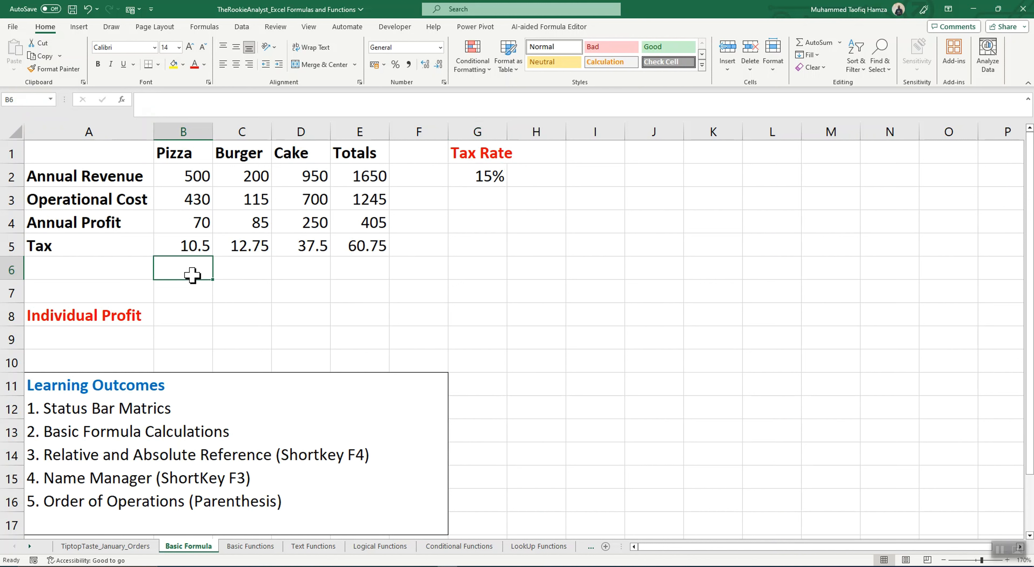
pyautogui.write('=')
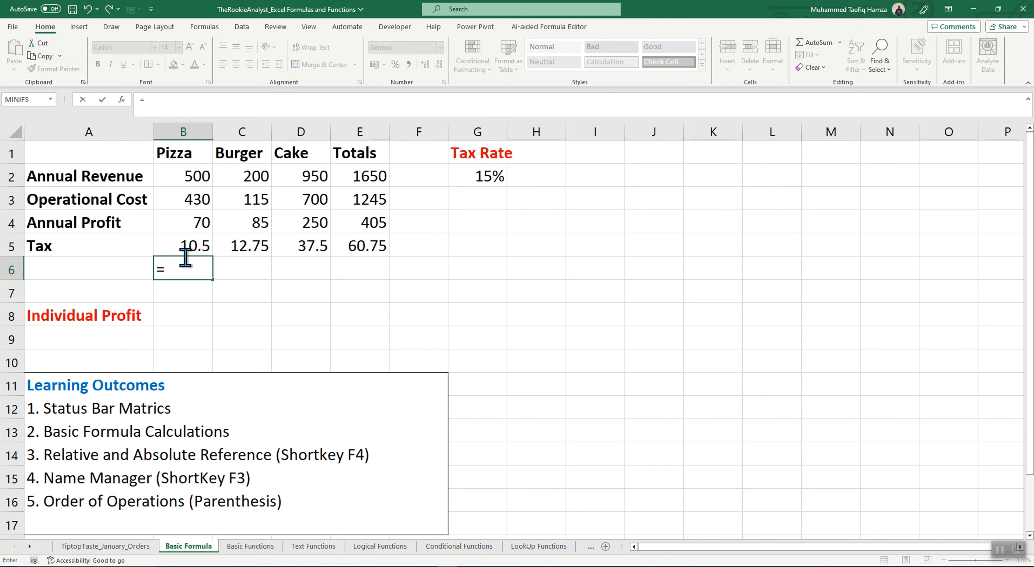
pyautogui.click(199, 223)
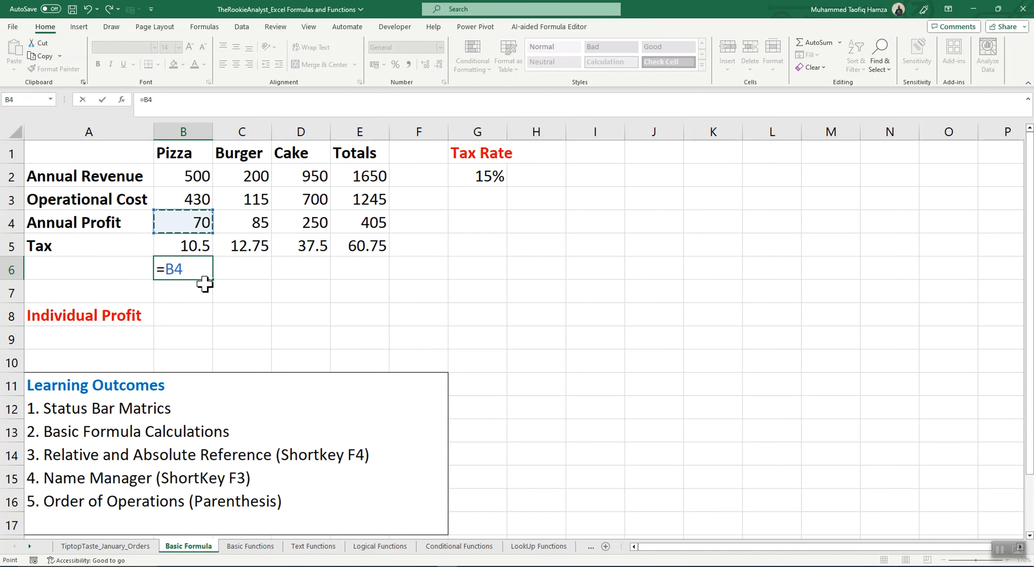
pyautogui.write('*')
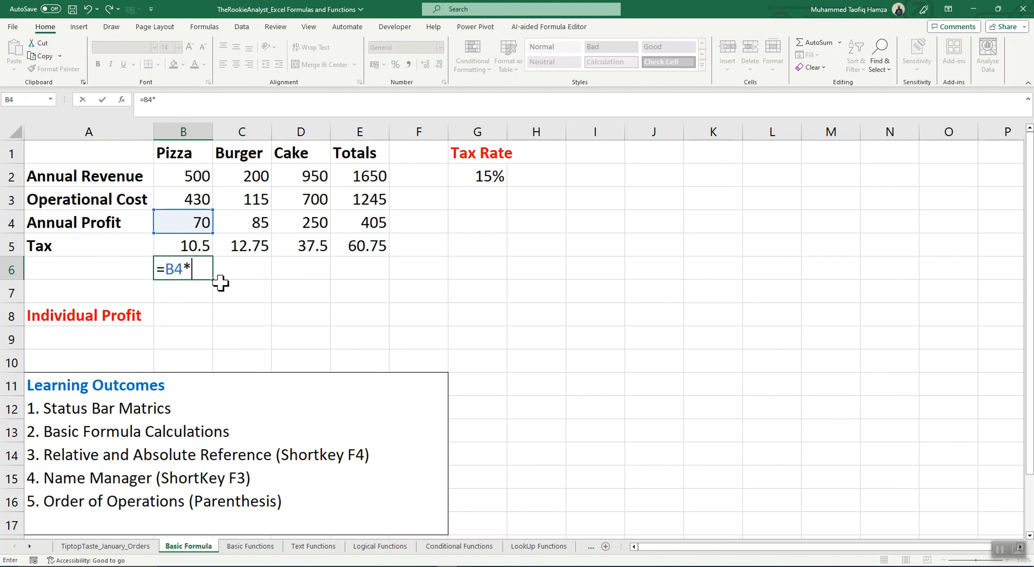
pyautogui.write('Tax')
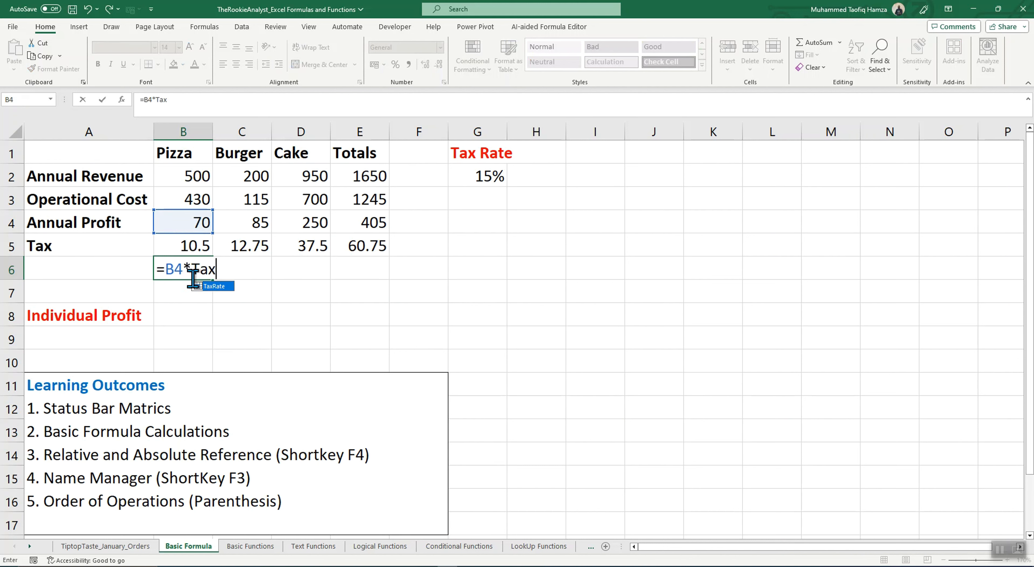
pyautogui.doubleClick(213, 286)
pyautogui.press('Return')
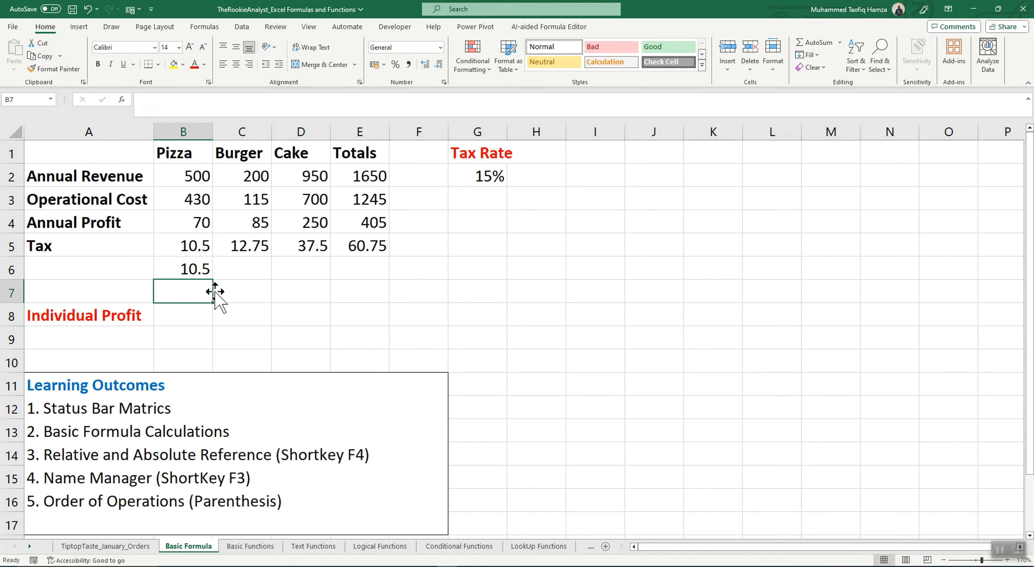
# - Clear the trial tax formula from B6
pyautogui.click(198, 268)
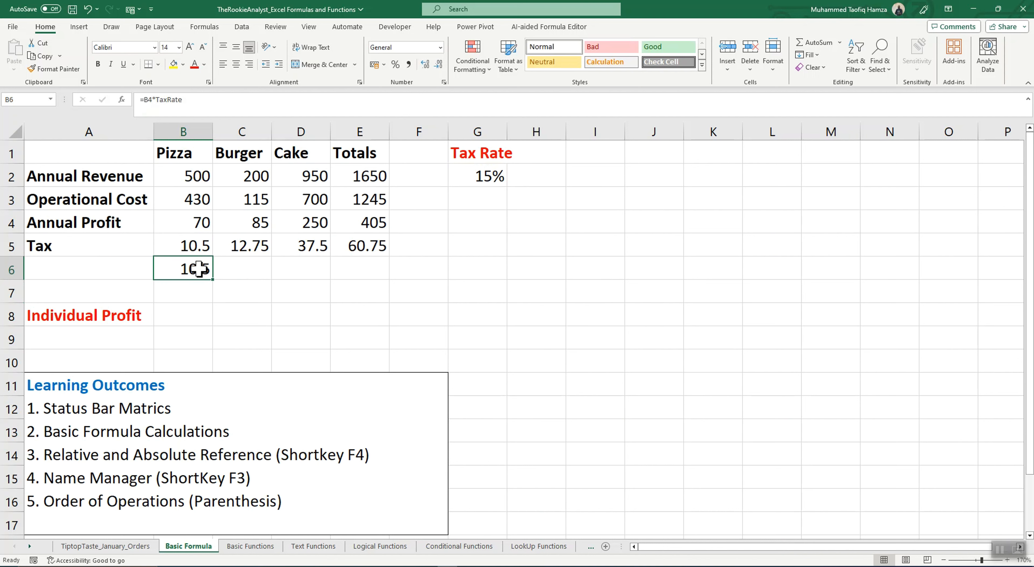
pyautogui.press('BackSpace')
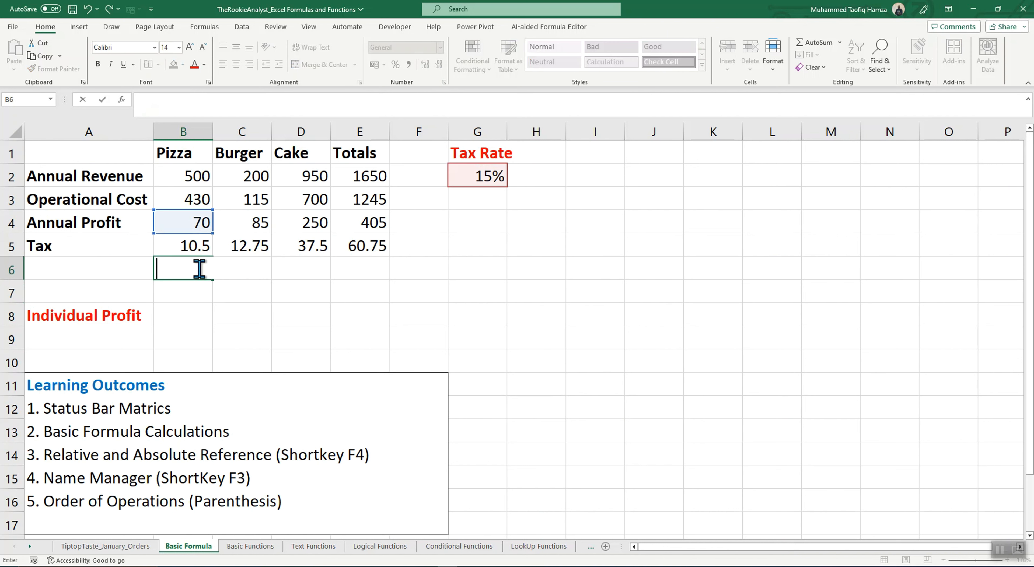
pyautogui.press('F2')
pyautogui.click(359, 243)
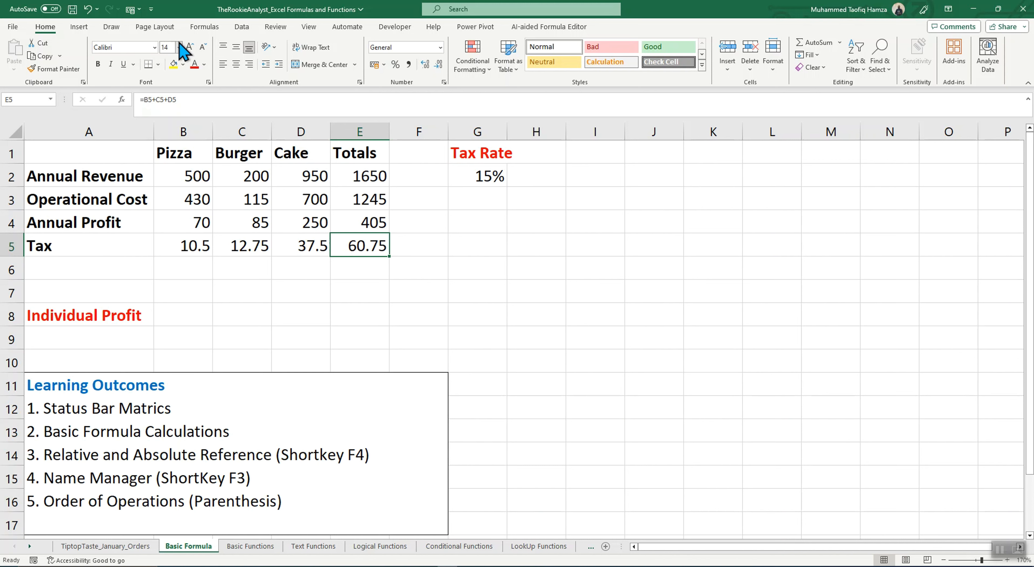
# - Rename the defined name TaxRate to TaxRate1 in the Name Manager and close it
pyautogui.click(205, 28)
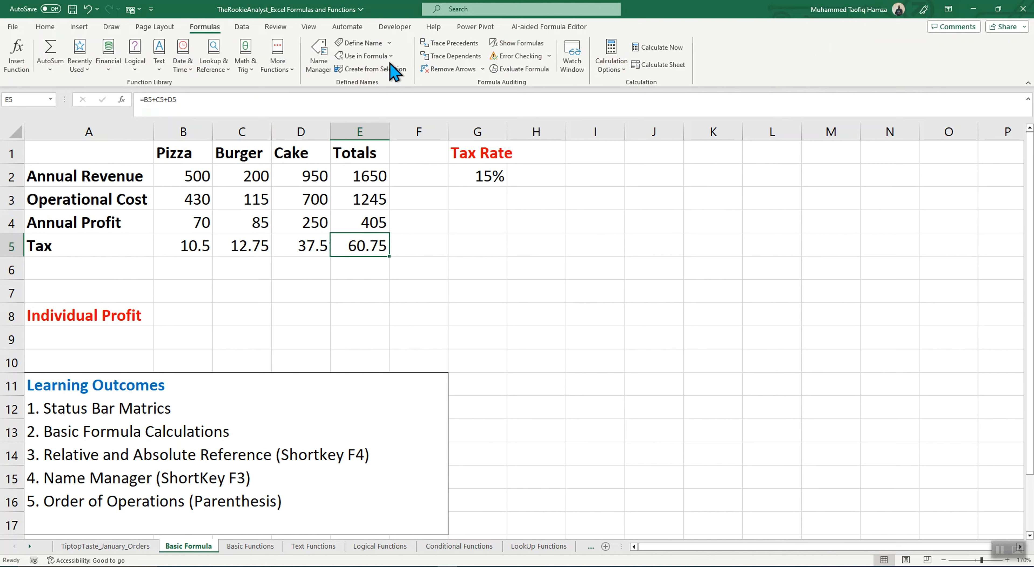
pyautogui.click(320, 66)
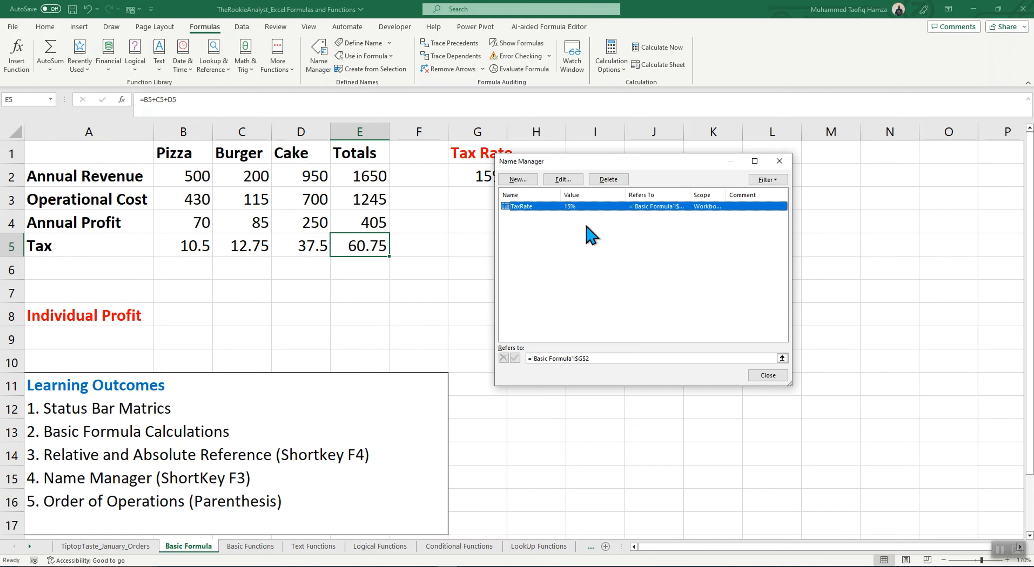
pyautogui.click(561, 180)
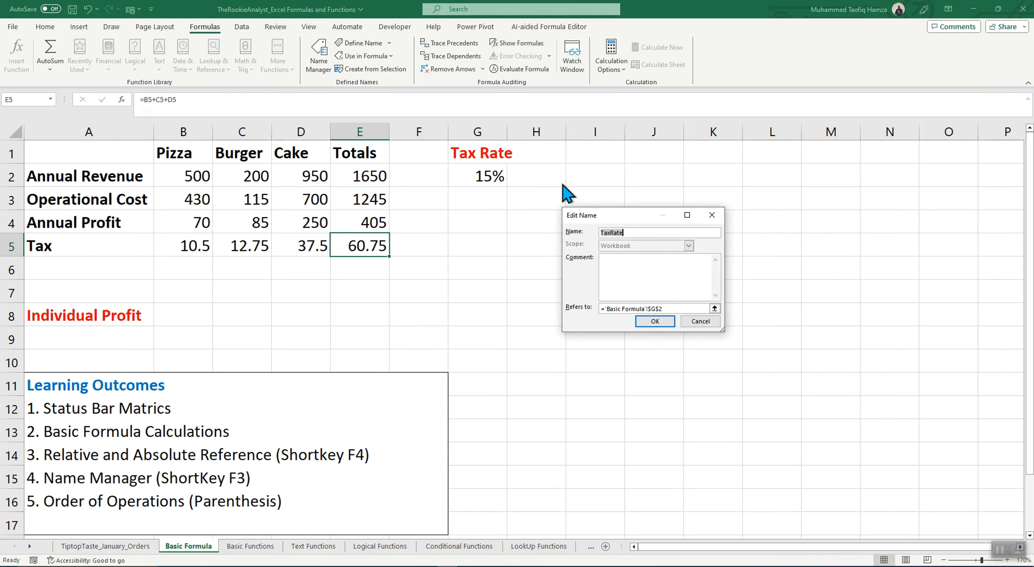
pyautogui.click(647, 232)
pyautogui.click(655, 321)
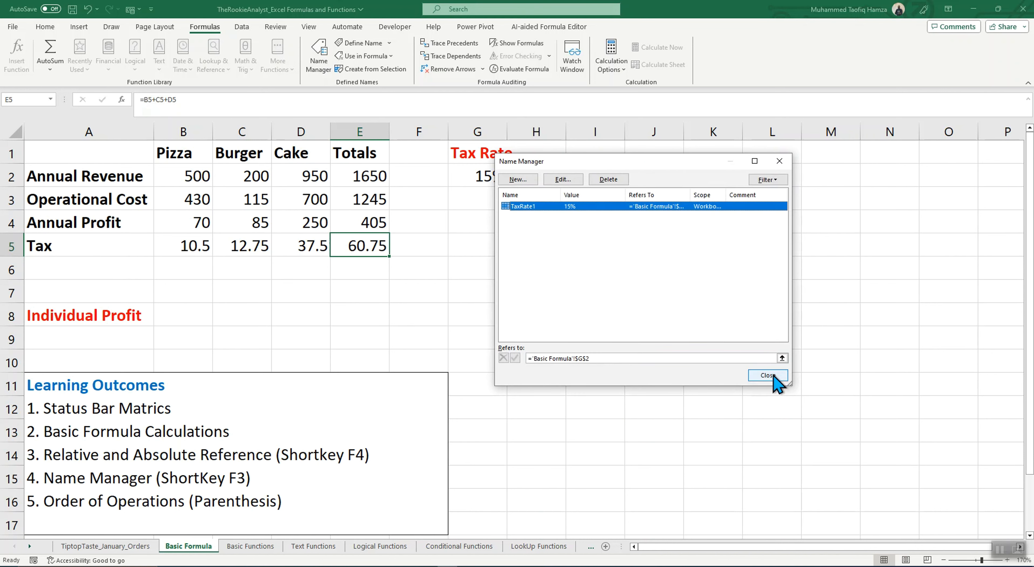
pyautogui.click(766, 375)
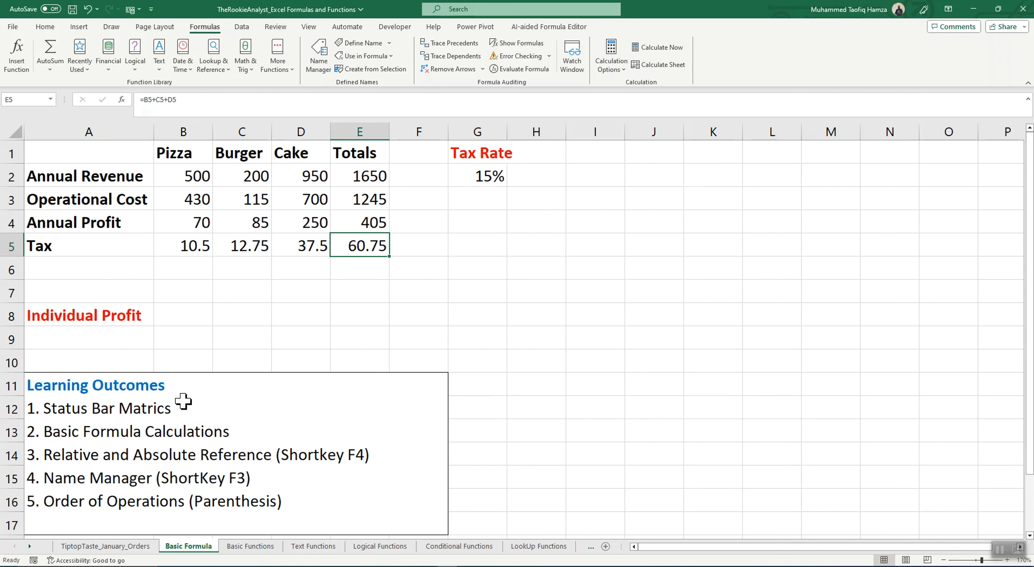
# - Calculate the Pizza individual profit in B8 with the formula =B4/4
pyautogui.click(190, 317)
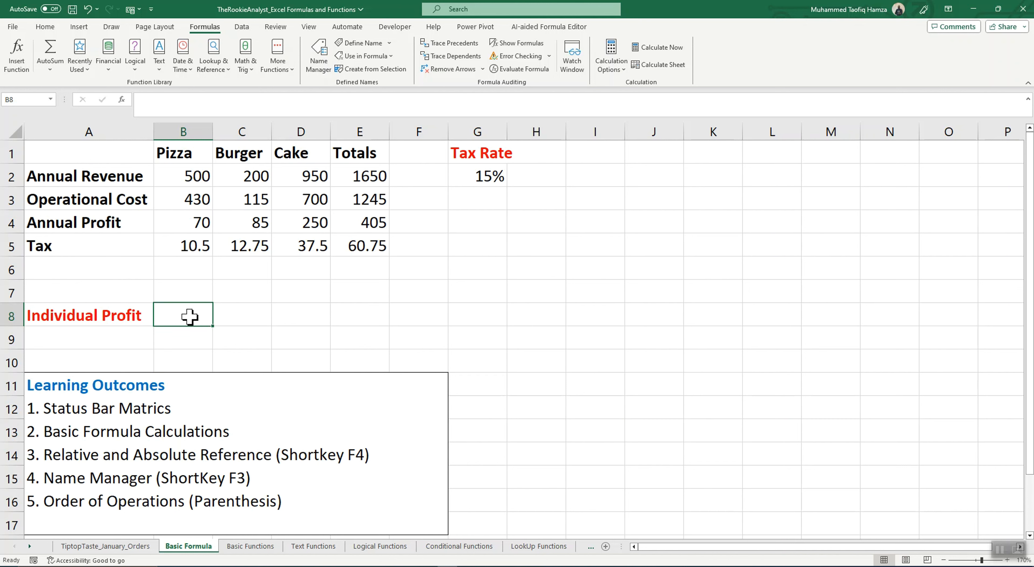
pyautogui.write('=')
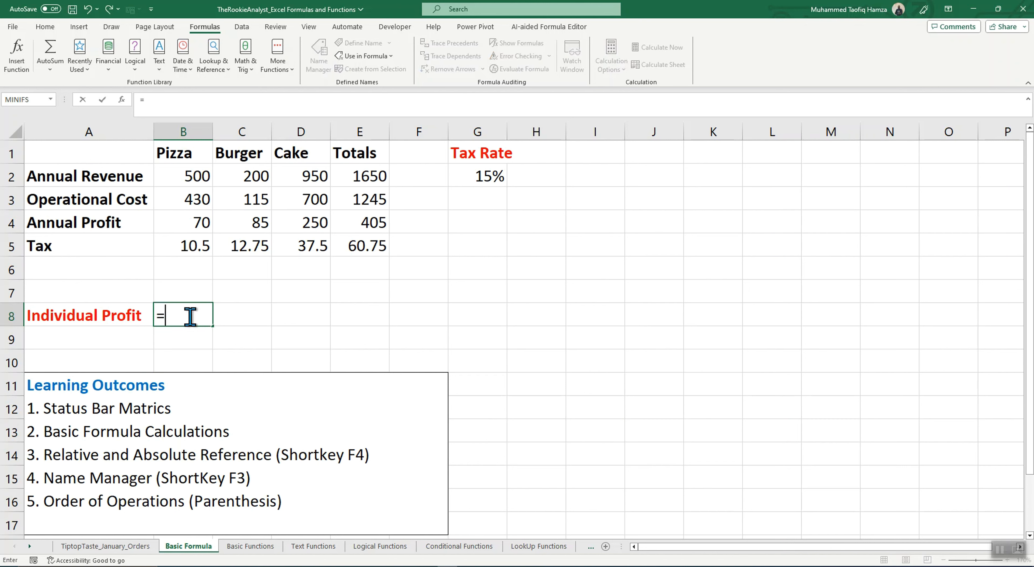
pyautogui.click(196, 221)
pyautogui.write('/4')
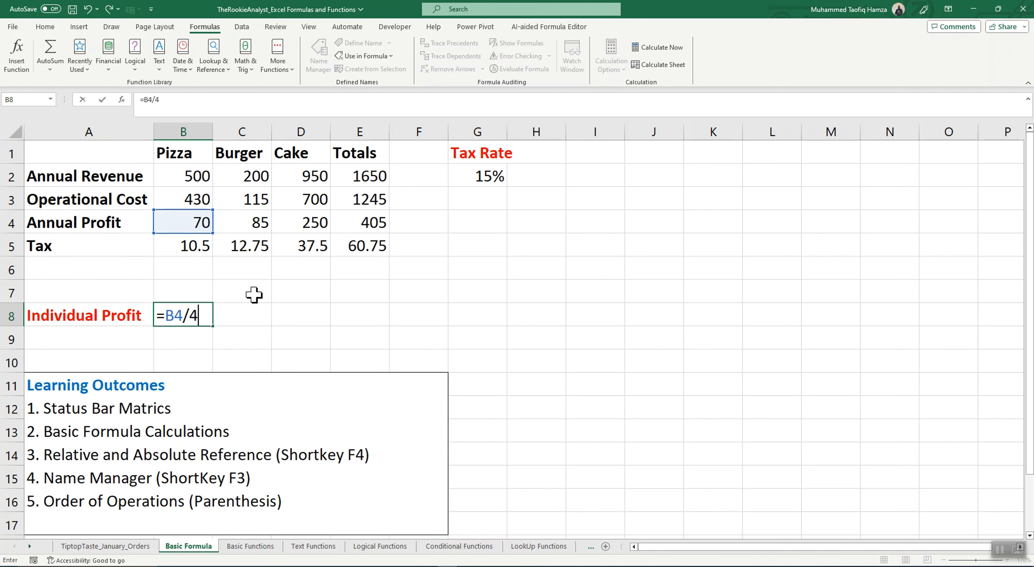
pyautogui.press('Return')
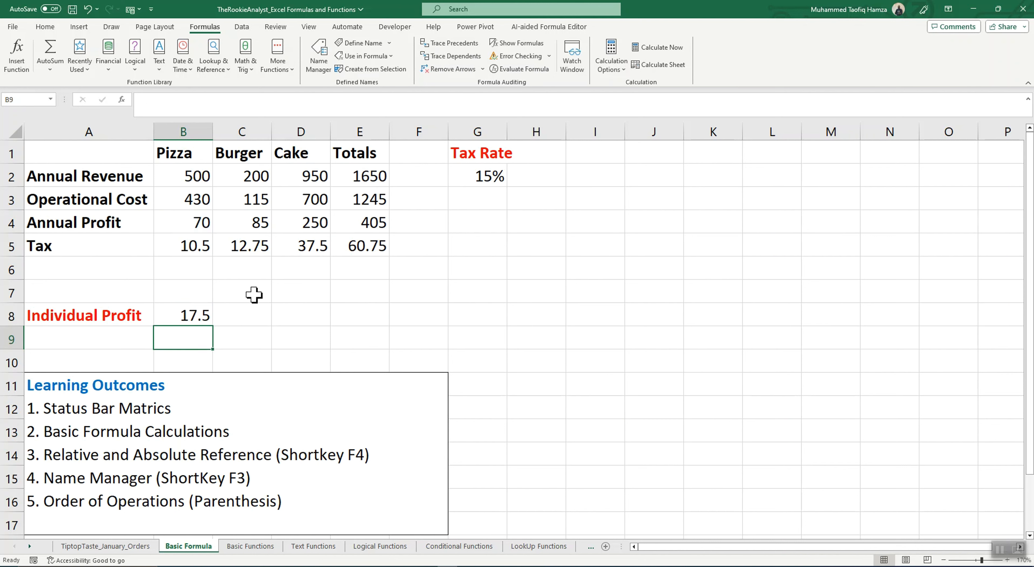
# - Copy the Pizza individual profit formula from B8 to the Burger and Cake cells C8 and D8
pyautogui.click(189, 317)
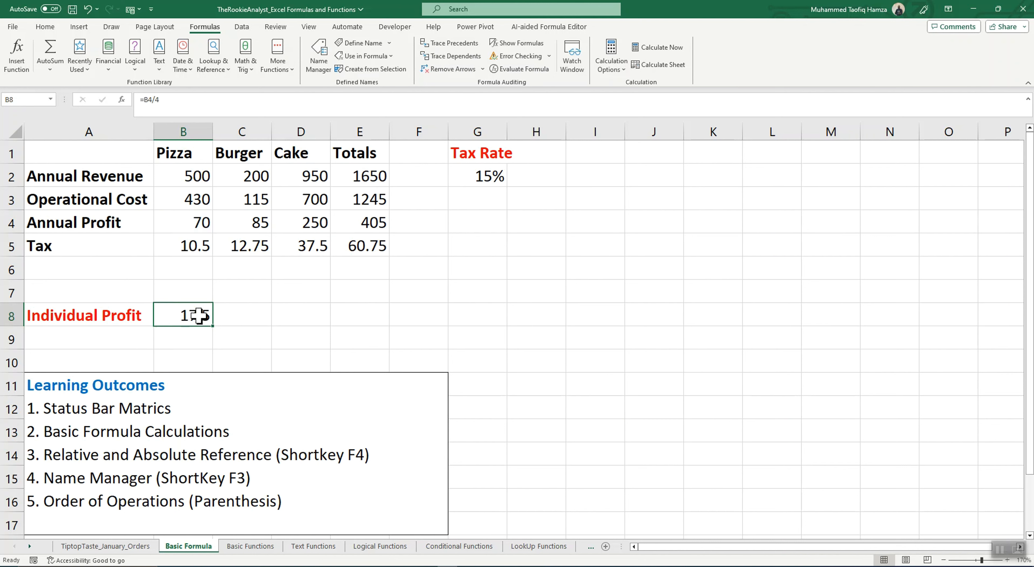
pyautogui.hotkey('ctrl', 'c')
pyautogui.click(268, 320)
pyautogui.hotkey('ctrl', 'v')
pyautogui.click(296, 313)
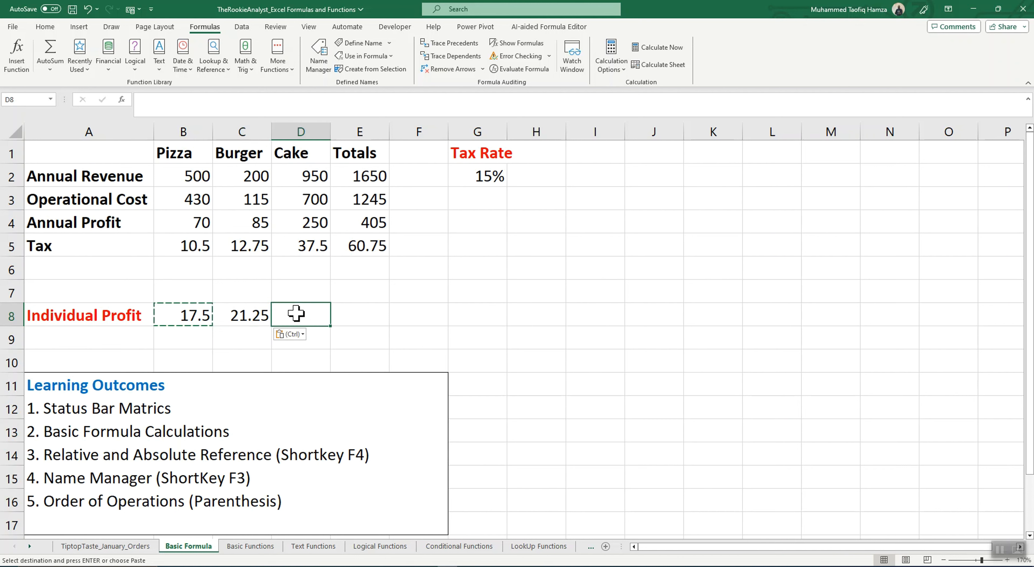
pyautogui.hotkey('ctrl', 'v')
# - Copy the total formula from E5 to the Individual Profit total cell E8
pyautogui.click(369, 246)
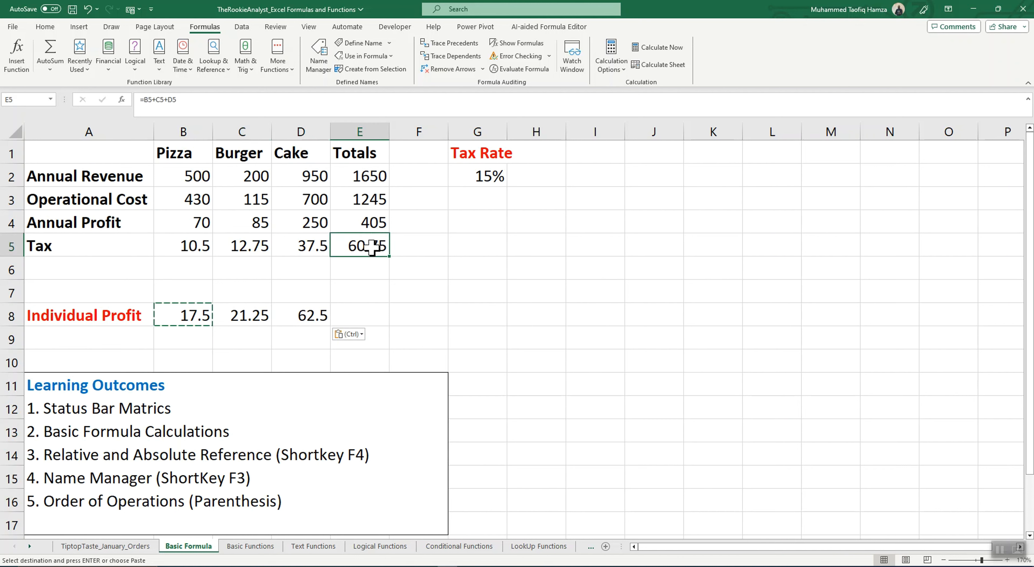
pyautogui.hotkey('ctrl', 'c')
pyautogui.click(362, 320)
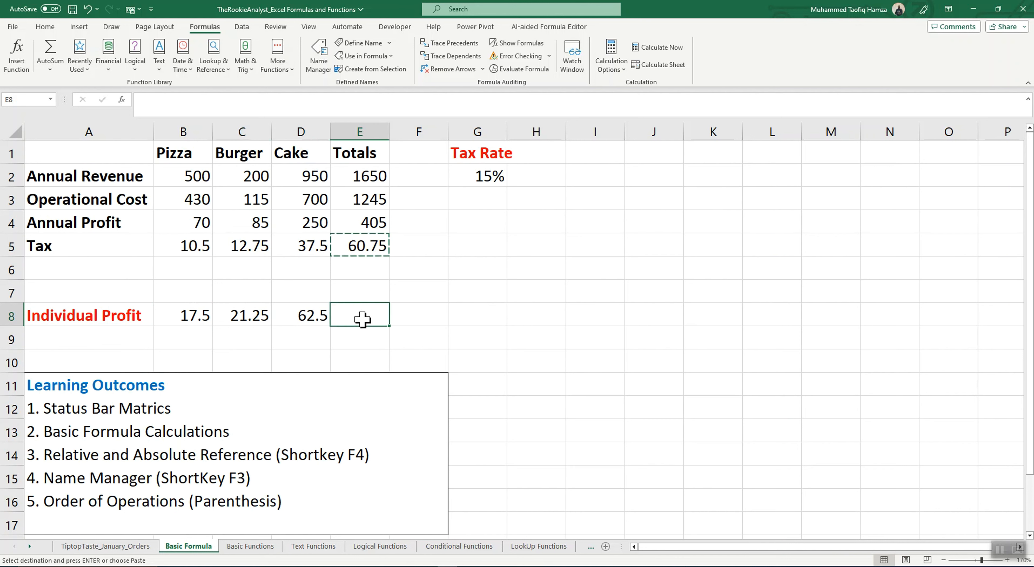
pyautogui.hotkey('ctrl', 'v')
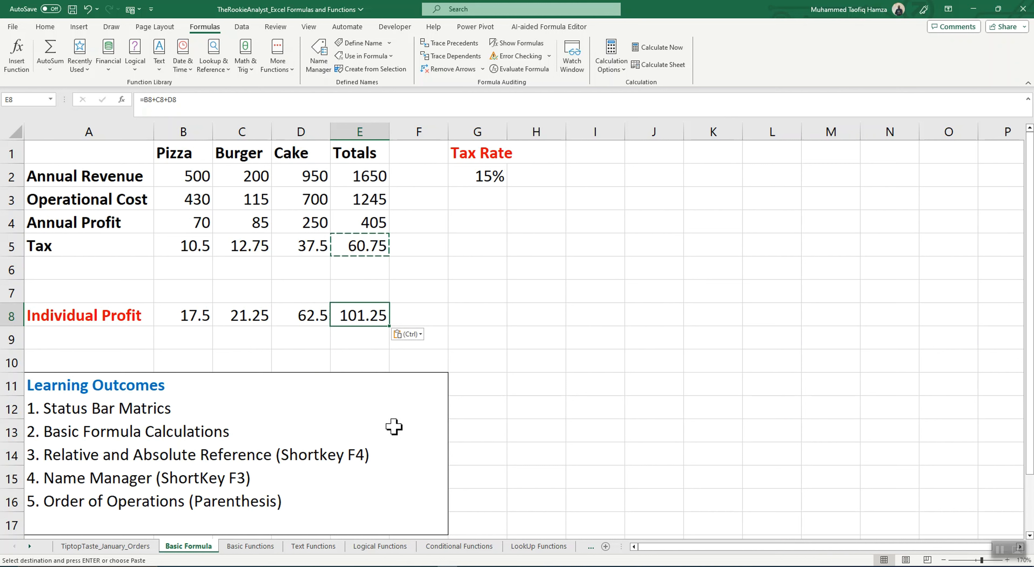
# - Inspect the Individual Profit formulas in the total cell E8 and the Pizza cell B8
pyautogui.click(562, 507)
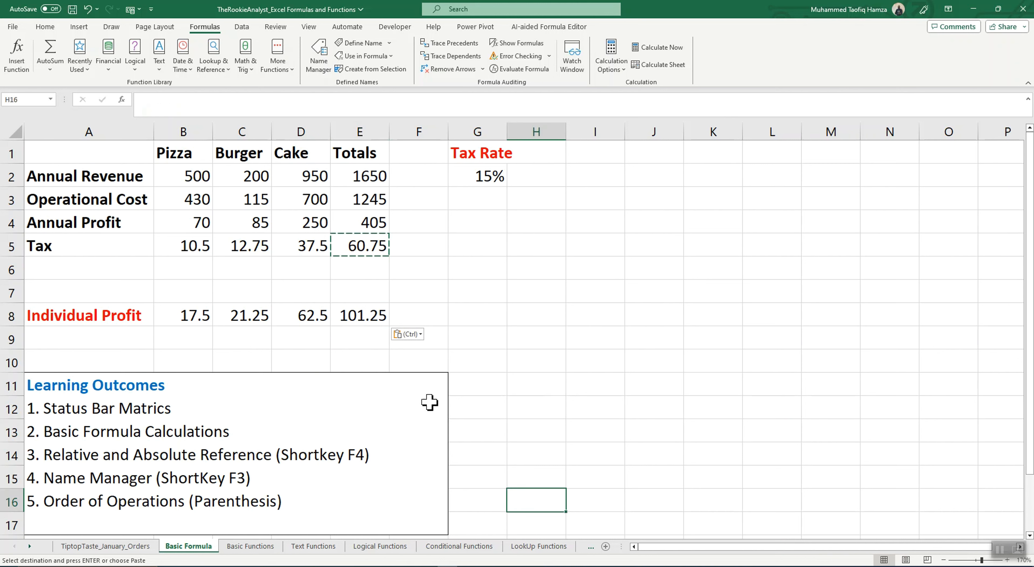
pyautogui.click(363, 320)
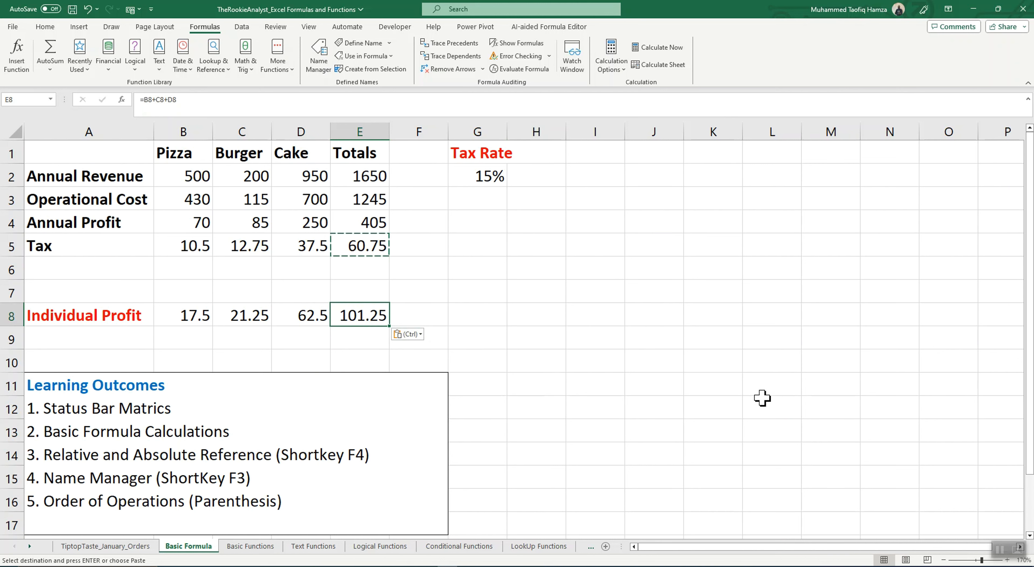
pyautogui.click(202, 316)
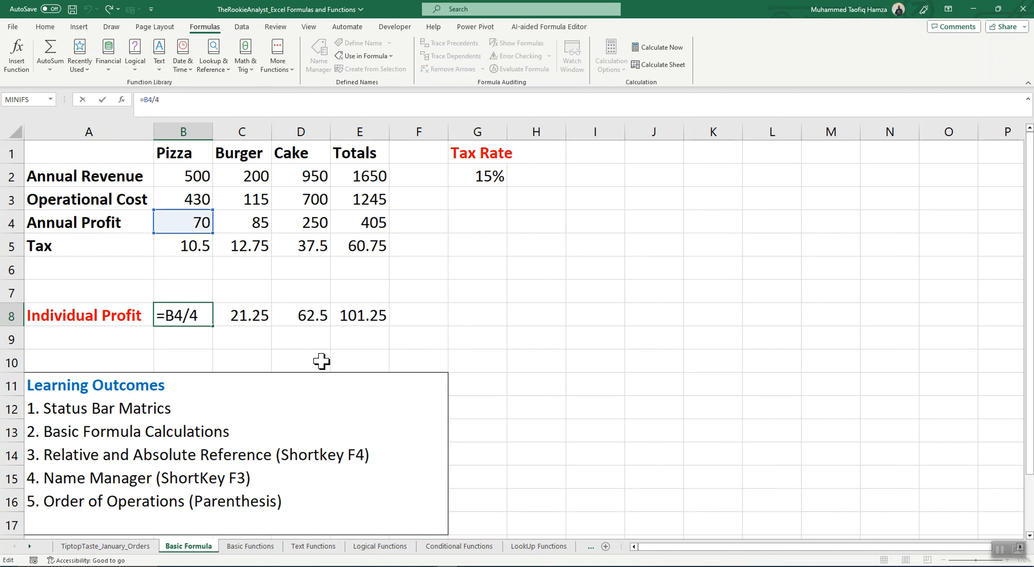
pyautogui.click(436, 340)
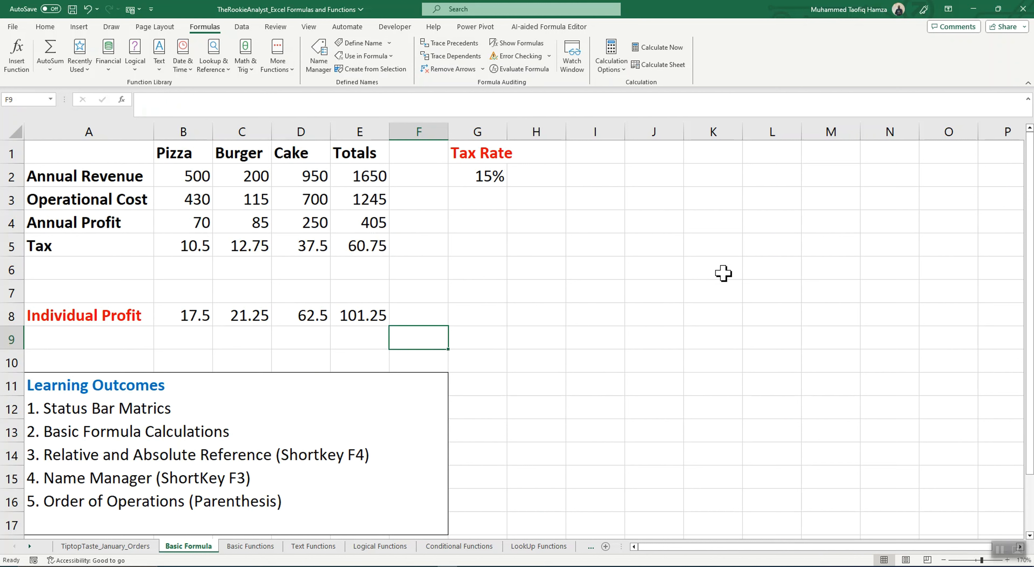
# - Enter the expression 9+3*4 as plain text in cell I5
pyautogui.click(599, 246)
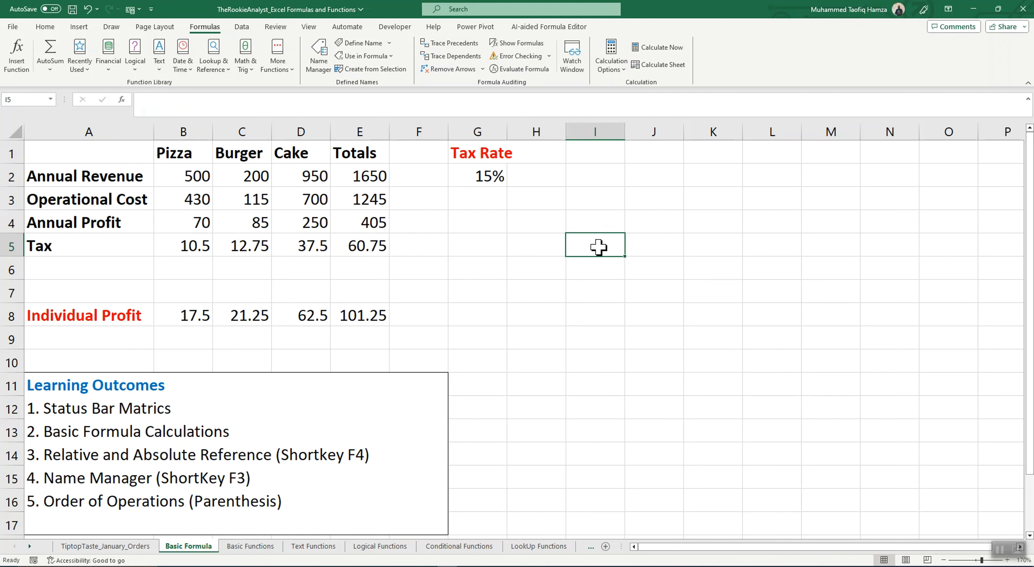
pyautogui.write('9')
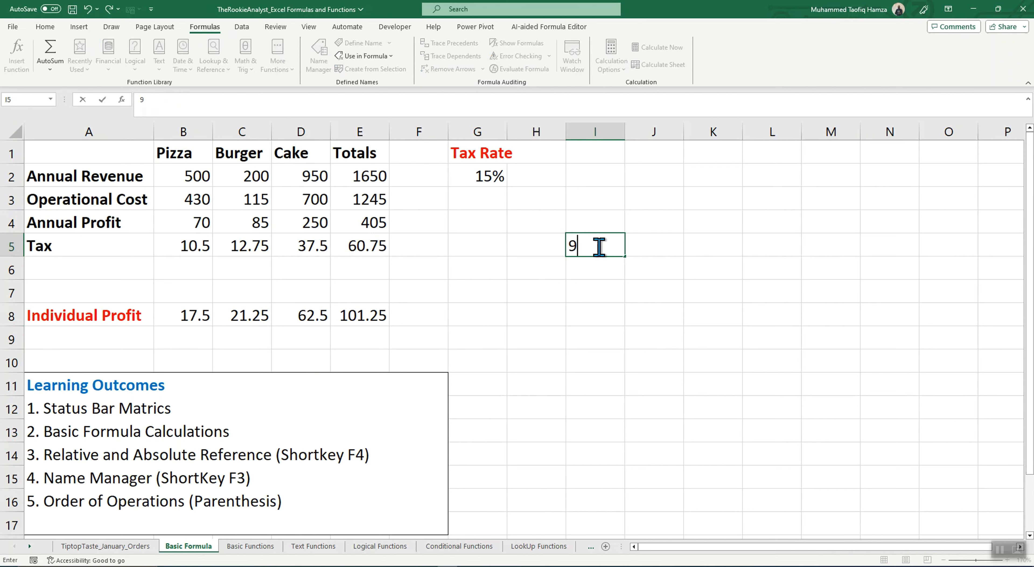
pyautogui.write('+3*4')
# - Enter the expression (9+3)*4 as plain text in cell I7
pyautogui.click(592, 286)
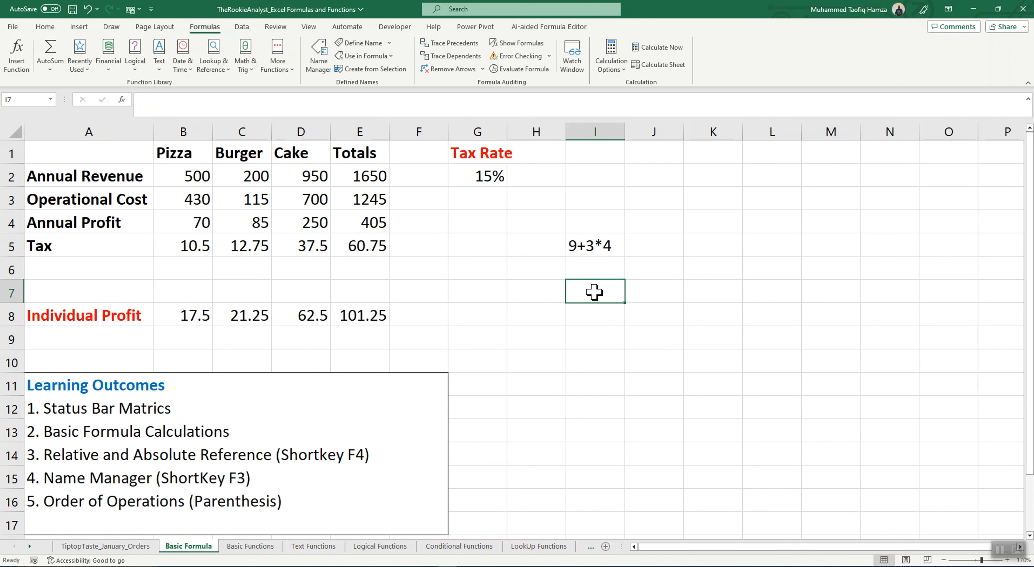
pyautogui.write('9')
pyautogui.press('BackSpace')
pyautogui.write('(')
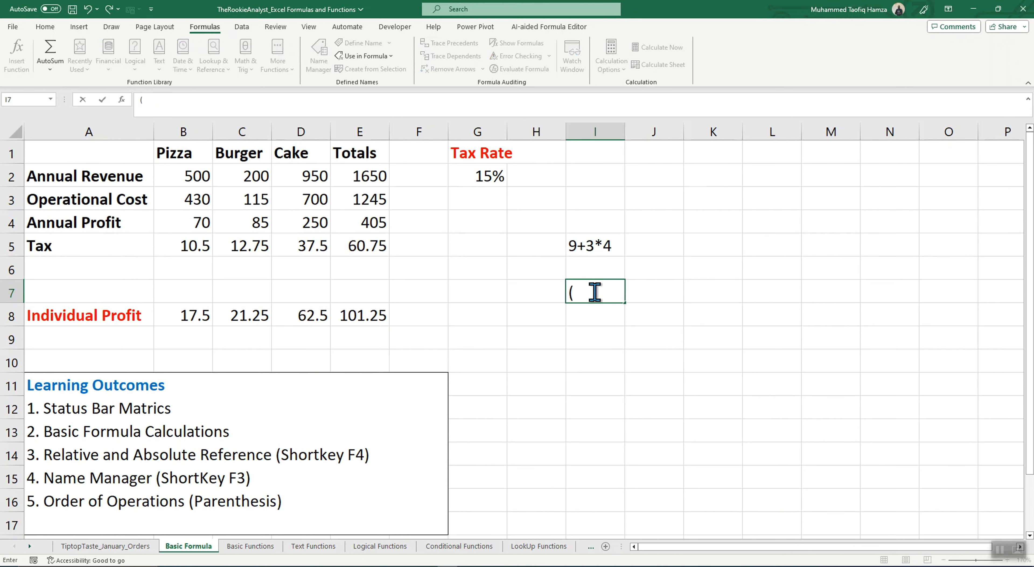
pyautogui.write('9+3)*4')
pyautogui.press('Return')
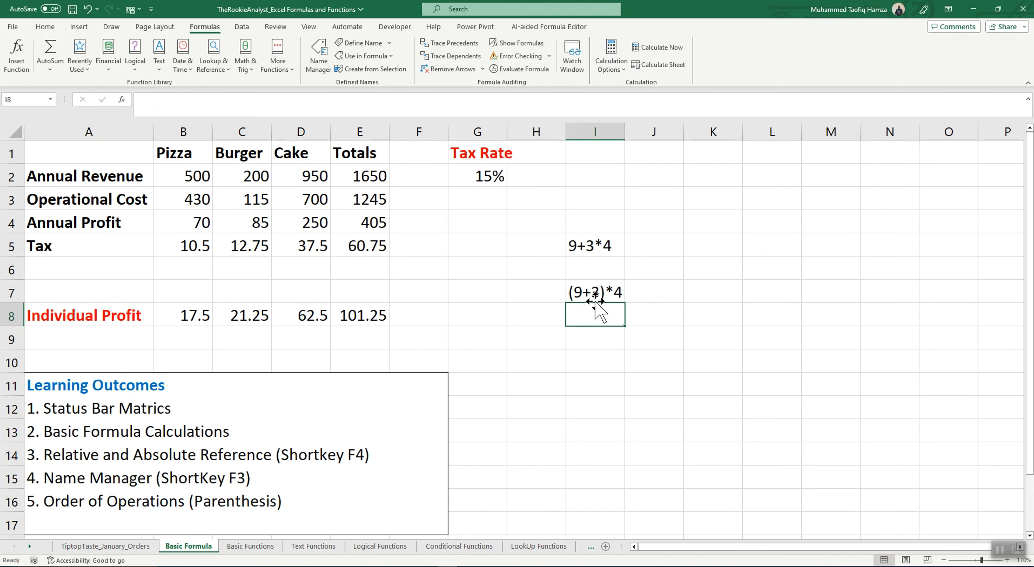
# - Turn the text in I5 into the formula =9+3*4
pyautogui.click(572, 246)
pyautogui.doubleClick(572, 246)
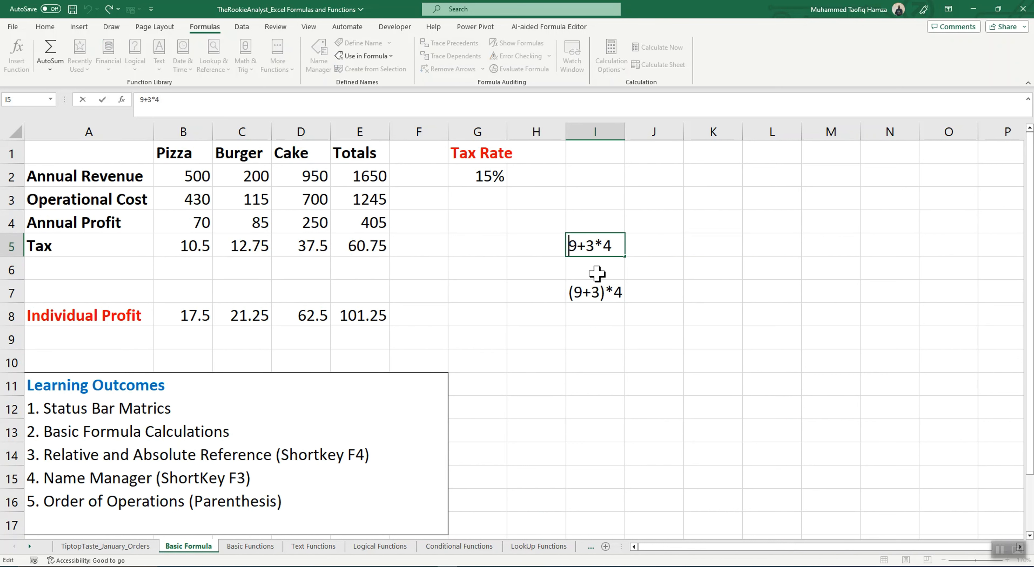
pyautogui.write('=')
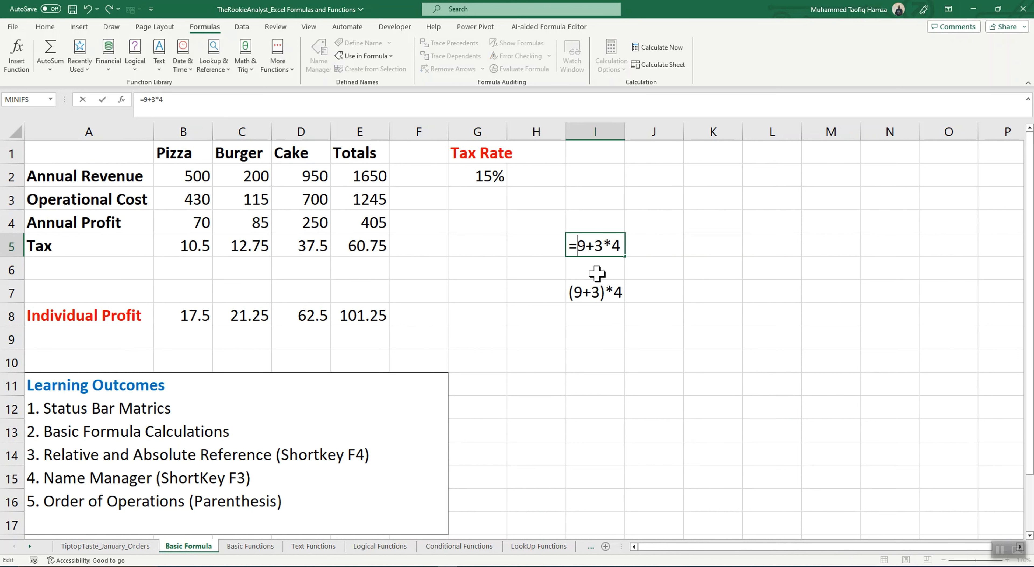
pyautogui.press('Return')
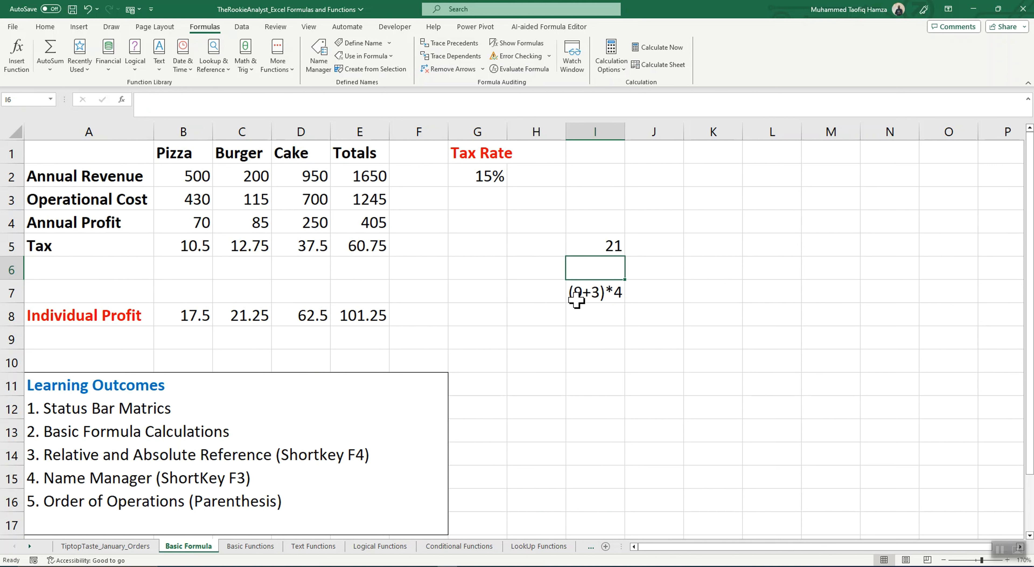
# - Turn the text in I7 into the formula =(9+3)*4 and select the cell again
pyautogui.click(578, 293)
pyautogui.doubleClick(568, 296)
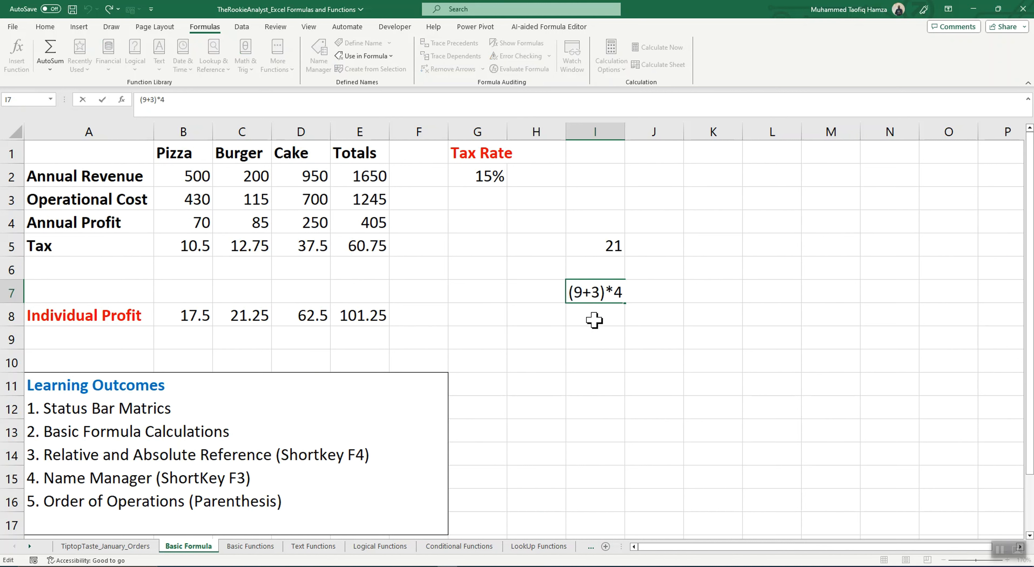
pyautogui.write('=')
pyautogui.press('Return')
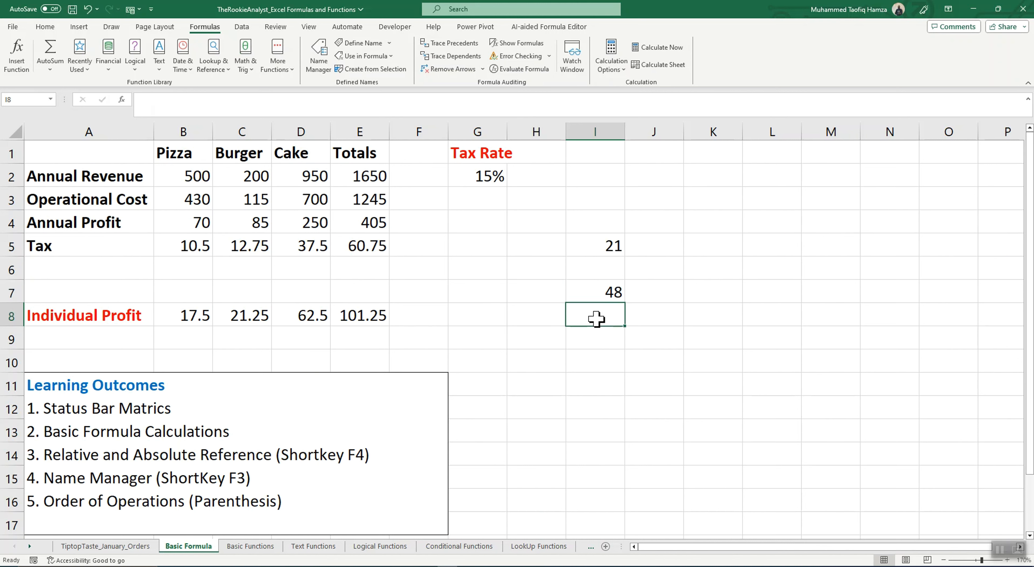
pyautogui.click(604, 296)
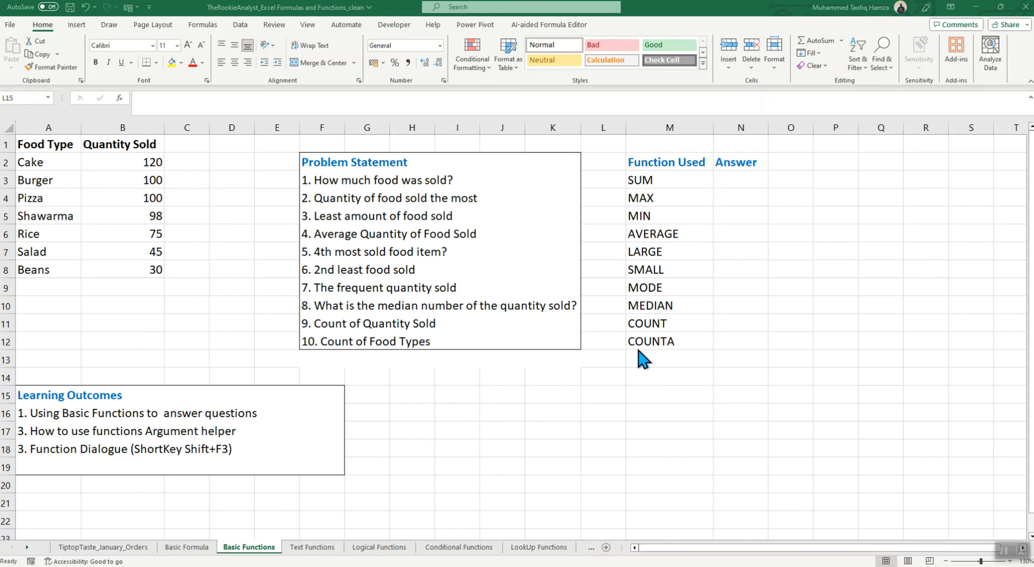
# - Try to total the food quantities in N3 by adding B2 and B3 individually, and erase back to the equals sign
pyautogui.click(730, 181)
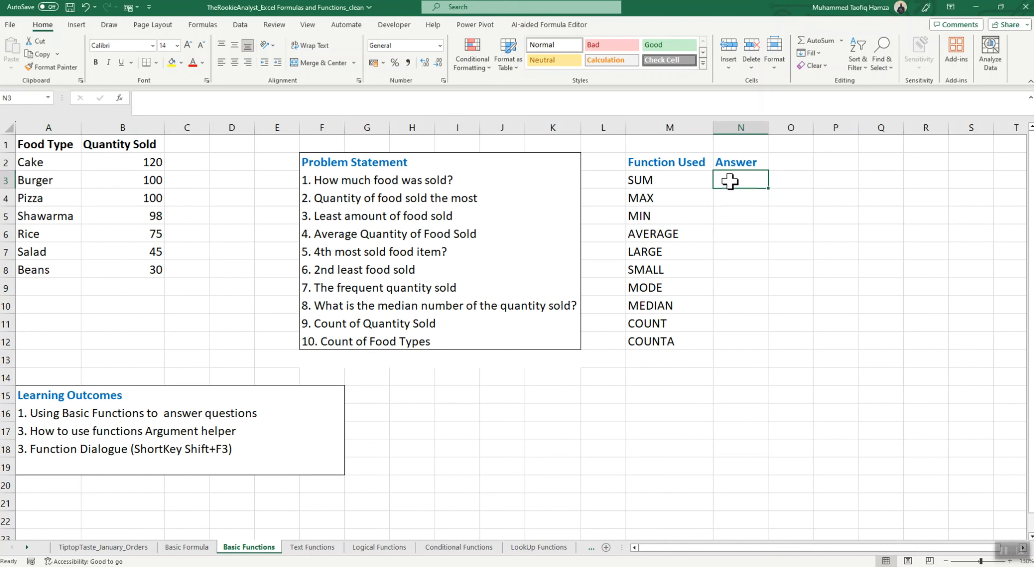
pyautogui.write('=')
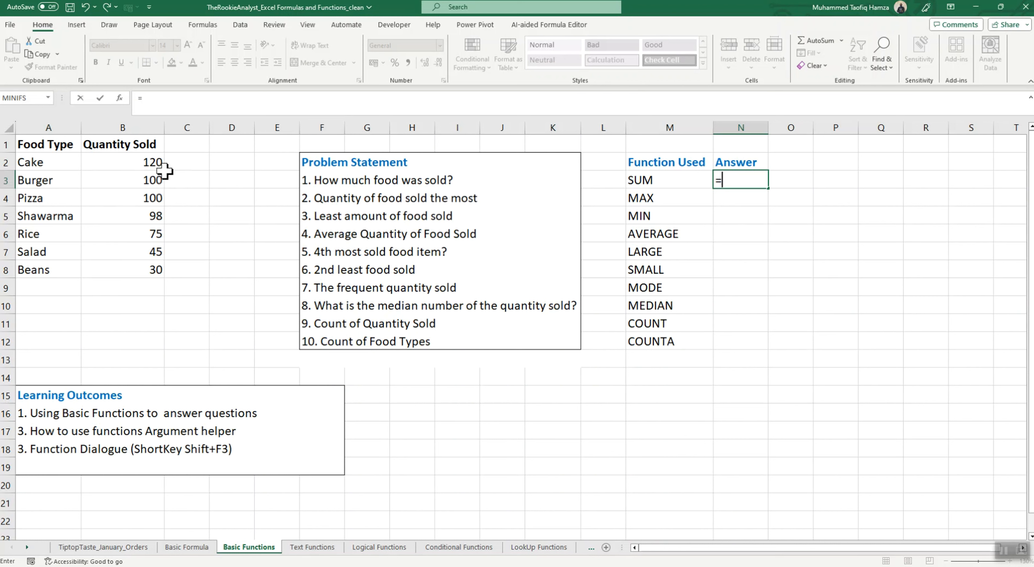
pyautogui.click(152, 162)
pyautogui.write('+')
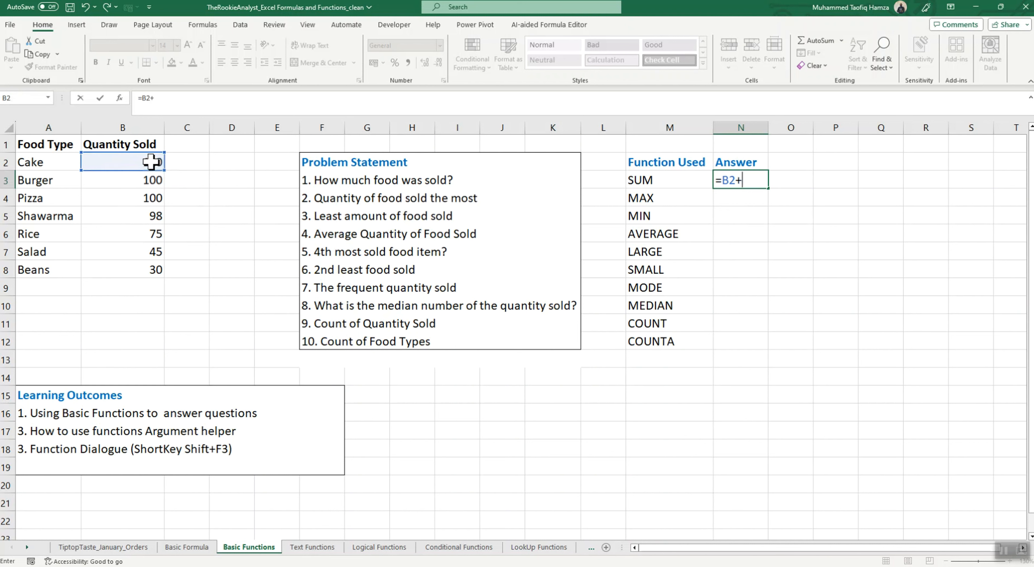
pyautogui.click(154, 181)
pyautogui.write('+')
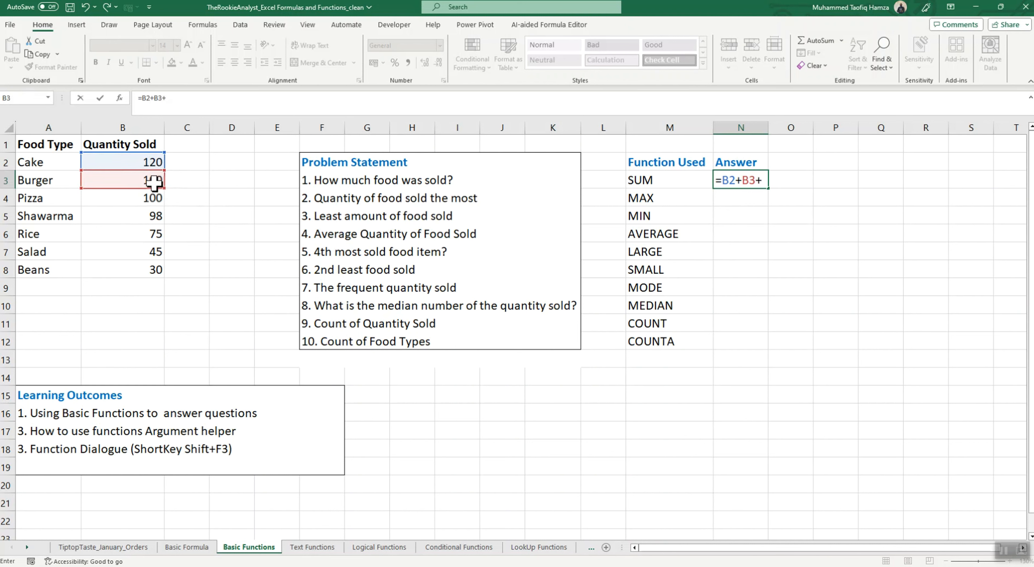
pyautogui.press('BackSpace')
pyautogui.press('BackSpace')
pyautogui.press('BackSpace')
pyautogui.press('BackSpace')
pyautogui.press('BackSpace')
pyautogui.press('BackSpace')
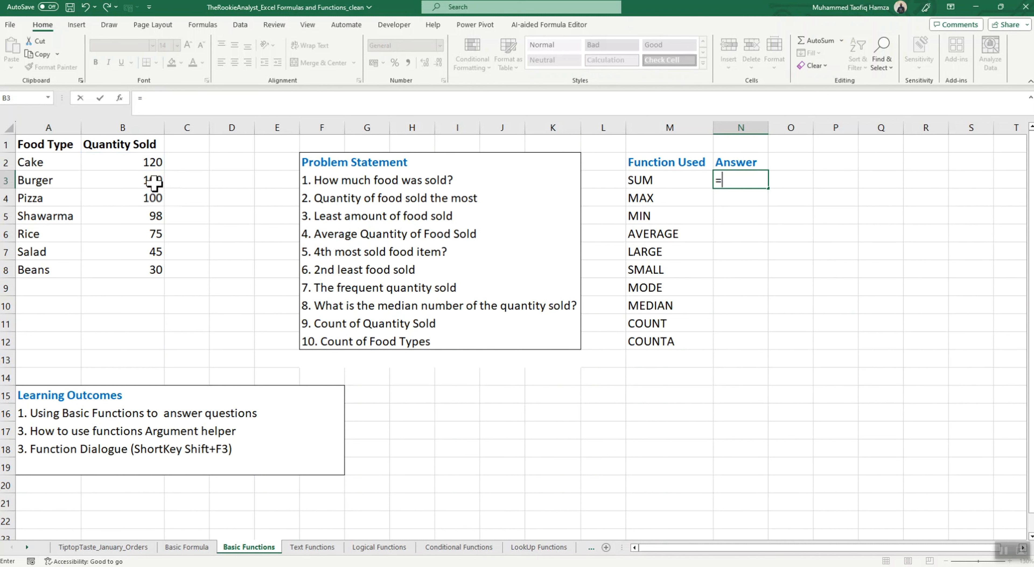
# - Total the Quantity Sold values in N3 with =SUM(B2:B8) and compare it with the status bar sum of B2:B8
pyautogui.write('SUM')
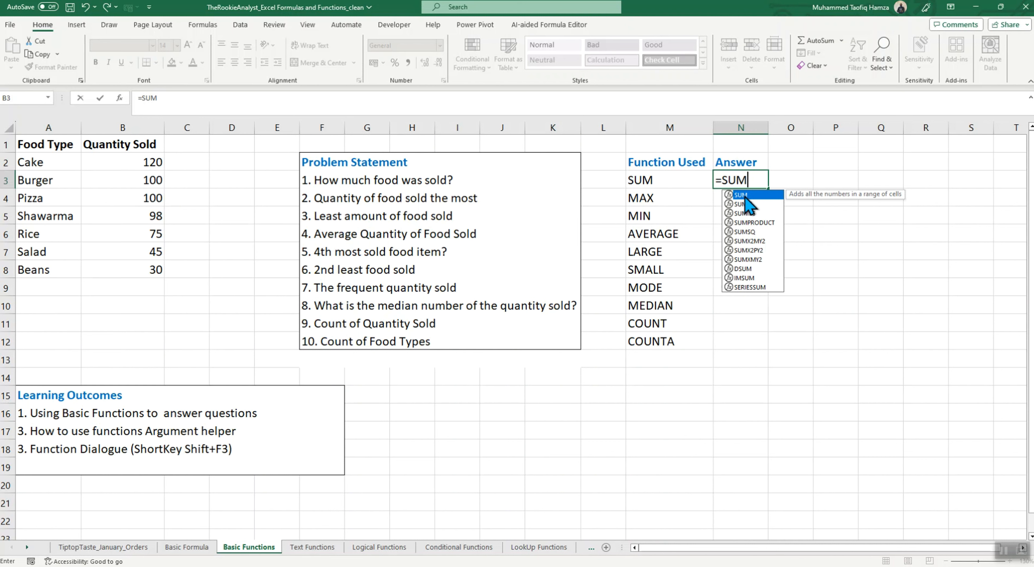
pyautogui.press('Tab')
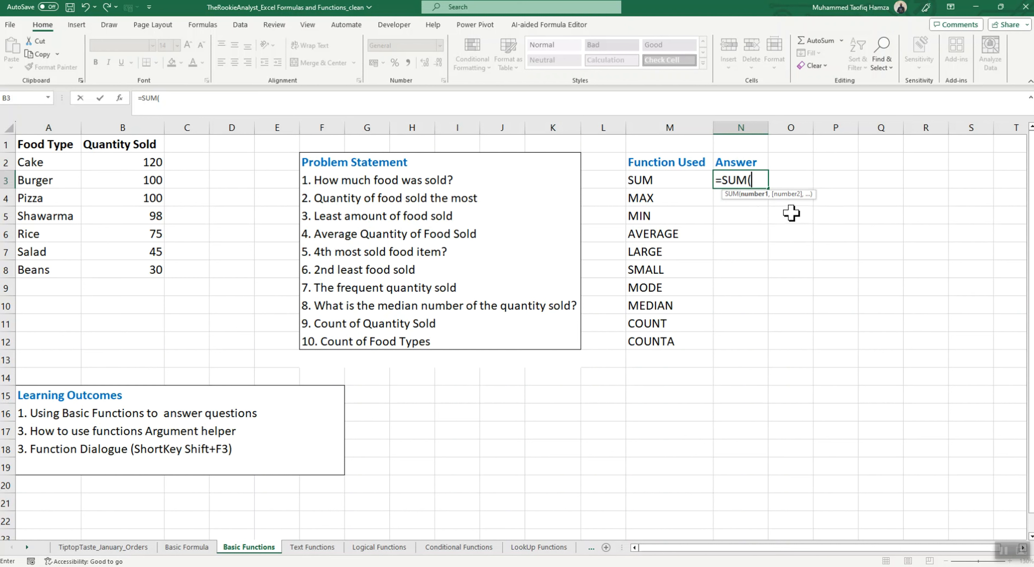
pyautogui.moveTo(157, 164); pyautogui.dragTo(158, 269)
pyautogui.write(')')
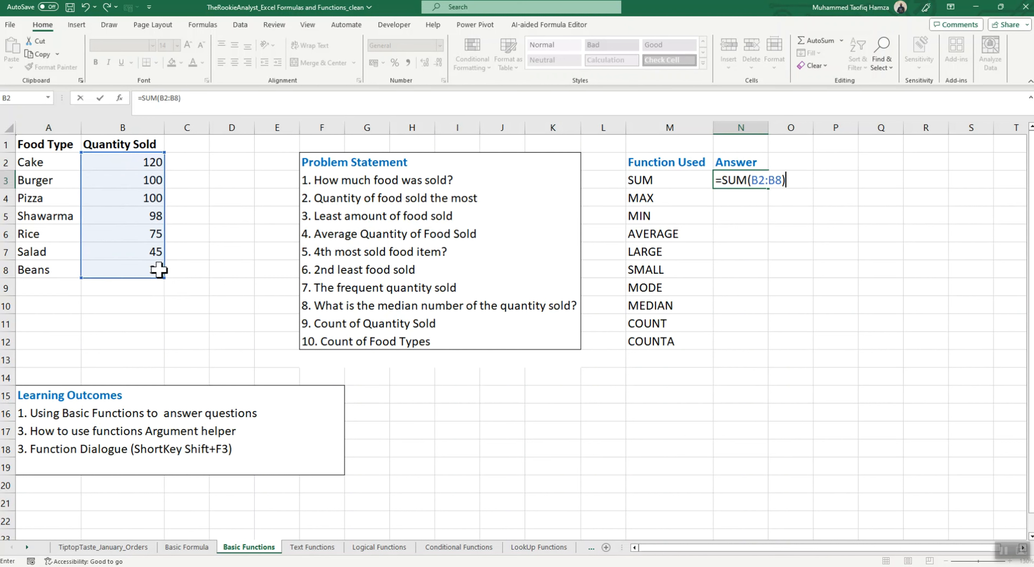
pyautogui.press('Return')
pyautogui.click(760, 177)
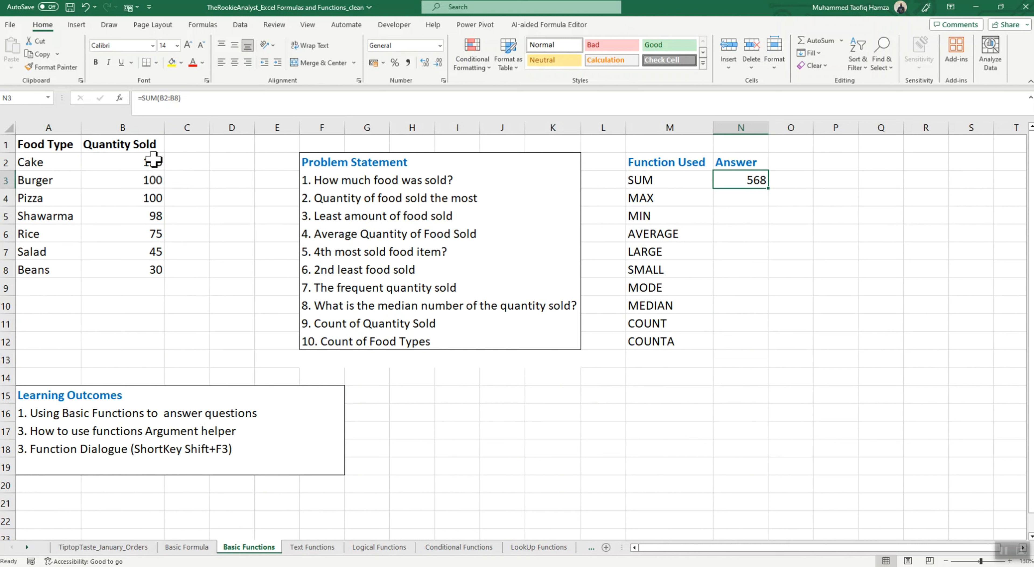
pyautogui.moveTo(153, 160); pyautogui.dragTo(143, 268)
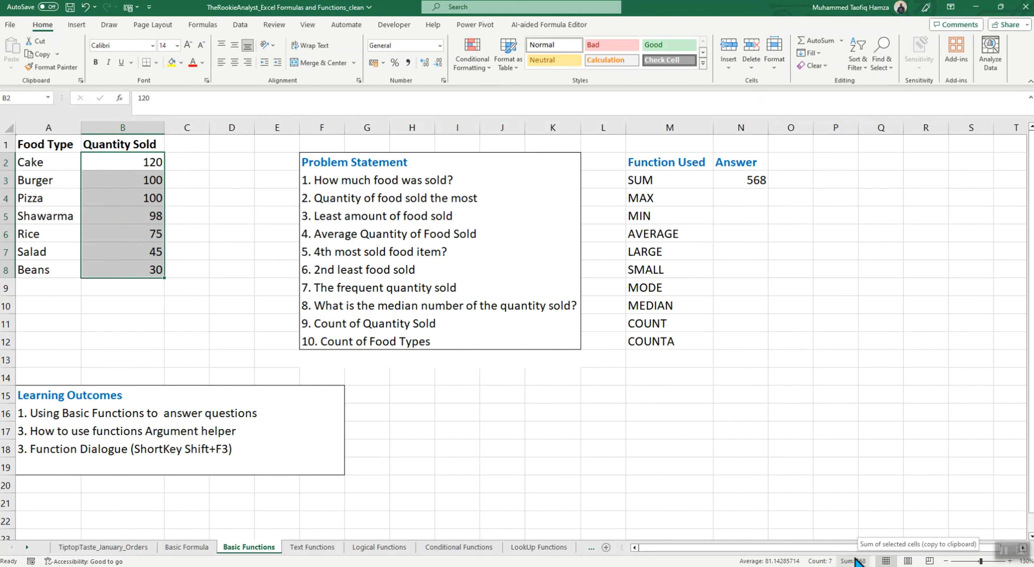
# - Clear the SUM formula from the answer cell N3
pyautogui.click(758, 180)
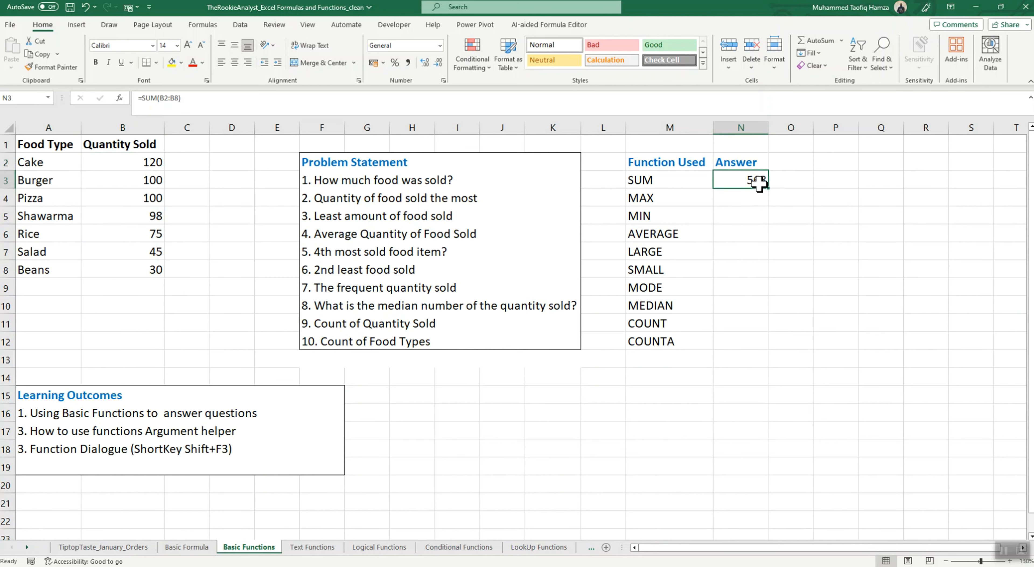
pyautogui.press('BackSpace')
pyautogui.click(741, 288)
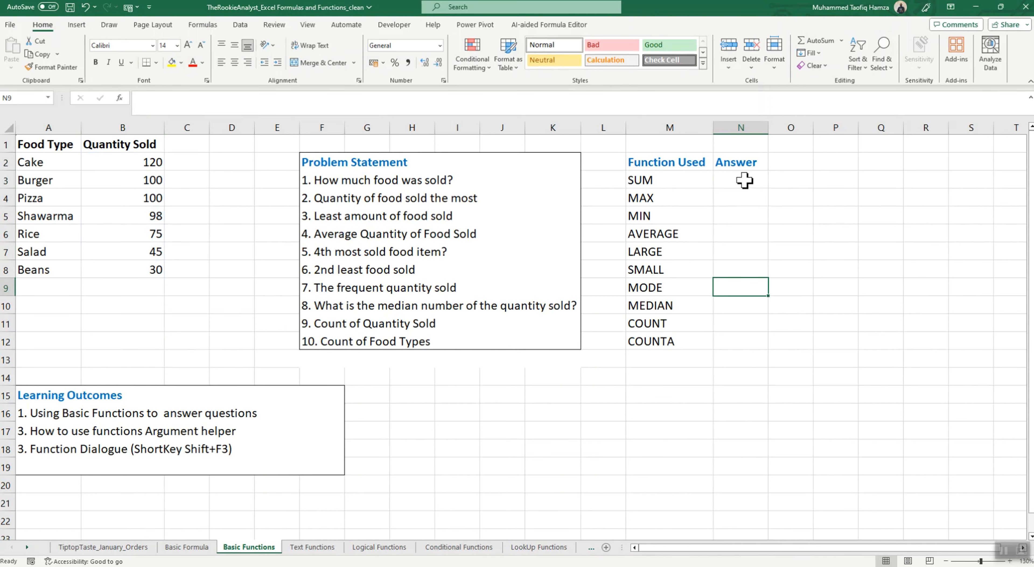
# - Begin a formula in the SUM answer cell N3 and open the Insert Function dialog
pyautogui.press('Up')
pyautogui.press('Up')
pyautogui.press('Up')
pyautogui.press('Up')
pyautogui.press('Up')
pyautogui.press('Up')
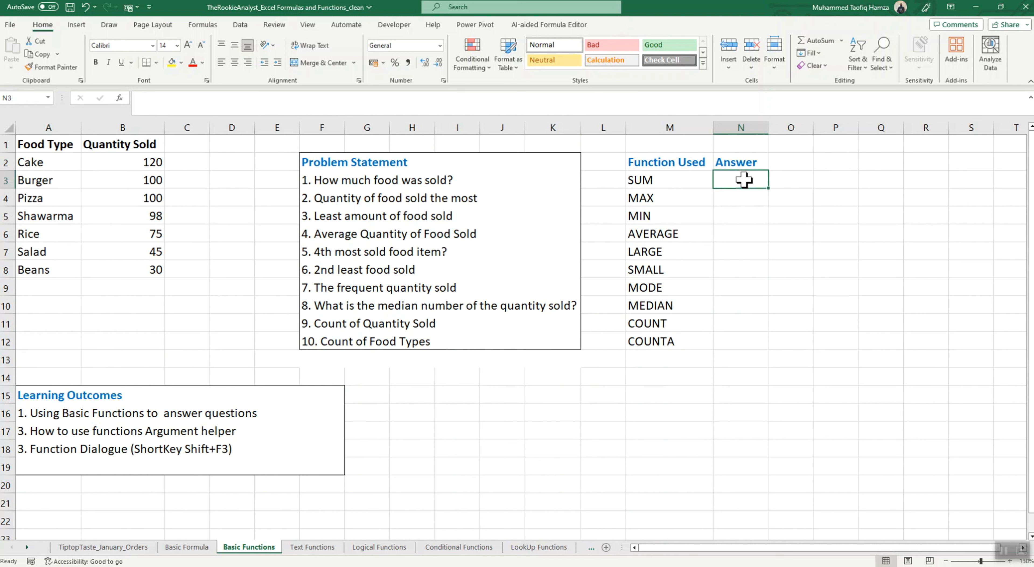
pyautogui.write('=')
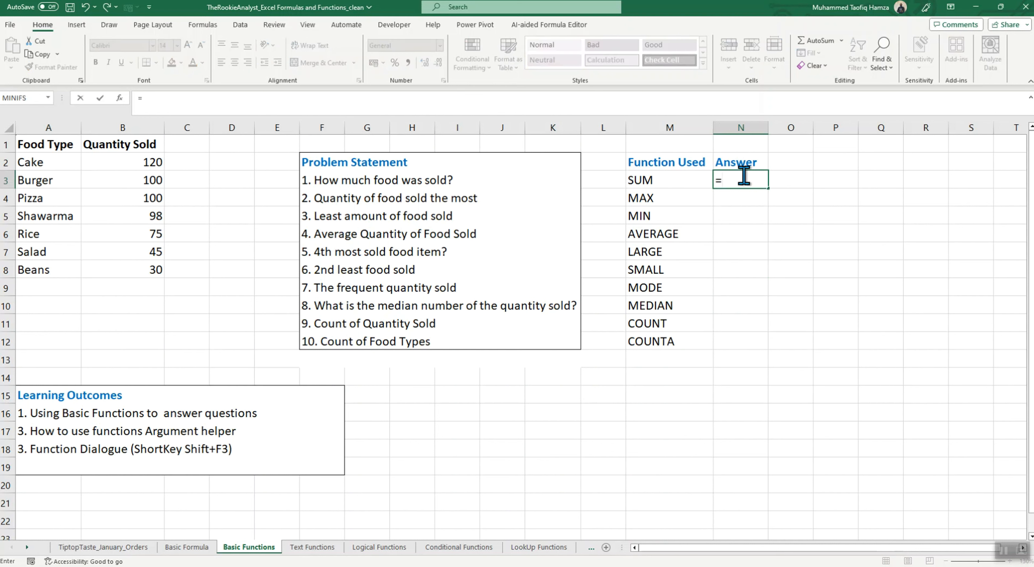
pyautogui.click(204, 25)
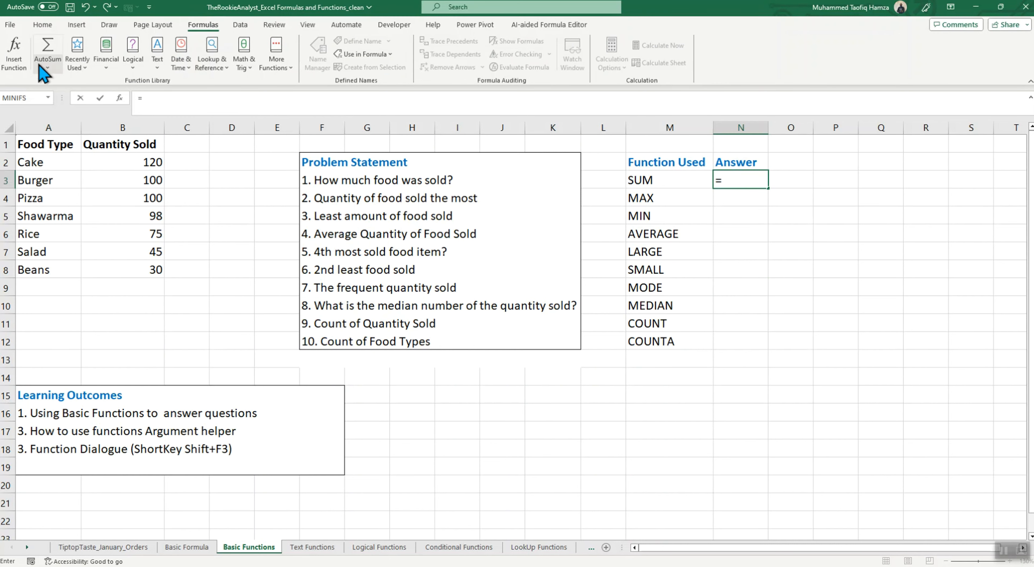
pyautogui.click(21, 69)
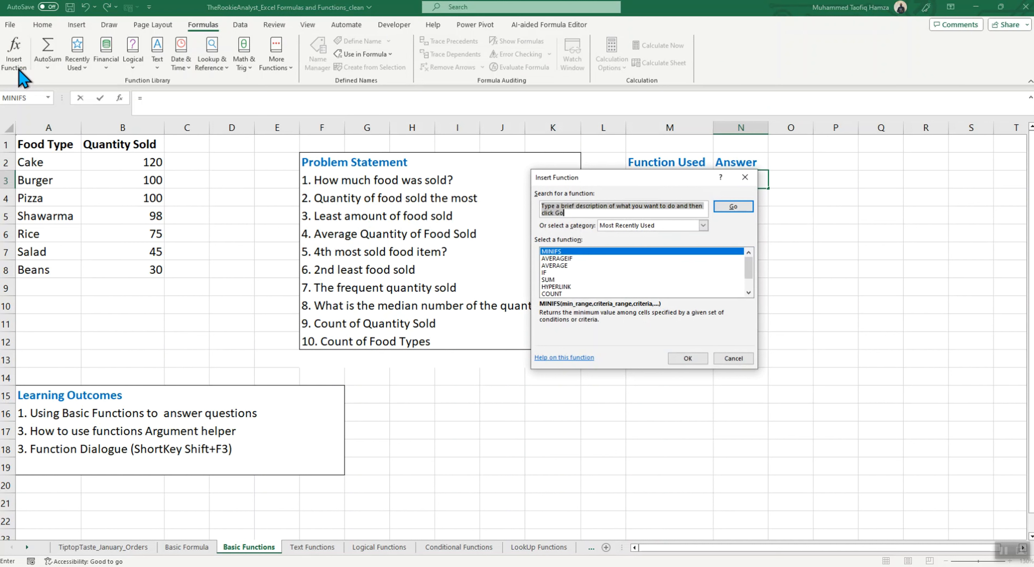
# - Search the function list for Sum and choose SUM to open its function arguments
pyautogui.click(578, 216)
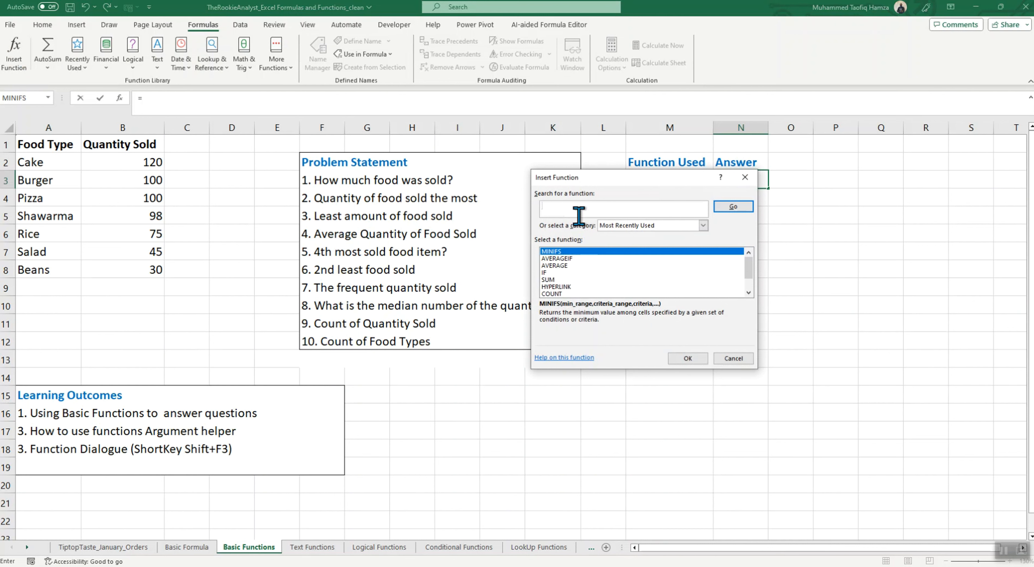
pyautogui.write('Sum')
pyautogui.click(733, 206)
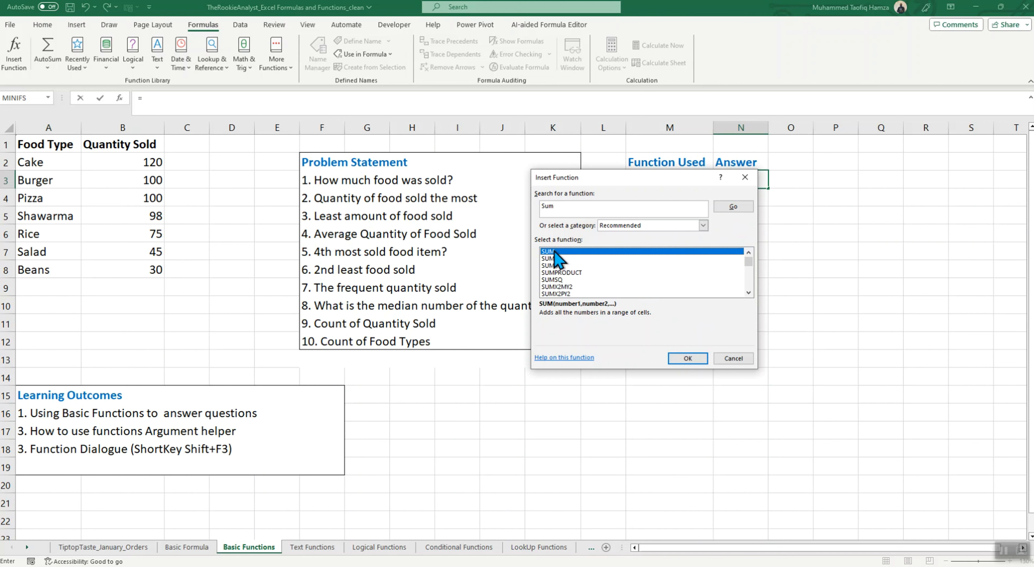
pyautogui.click(572, 207)
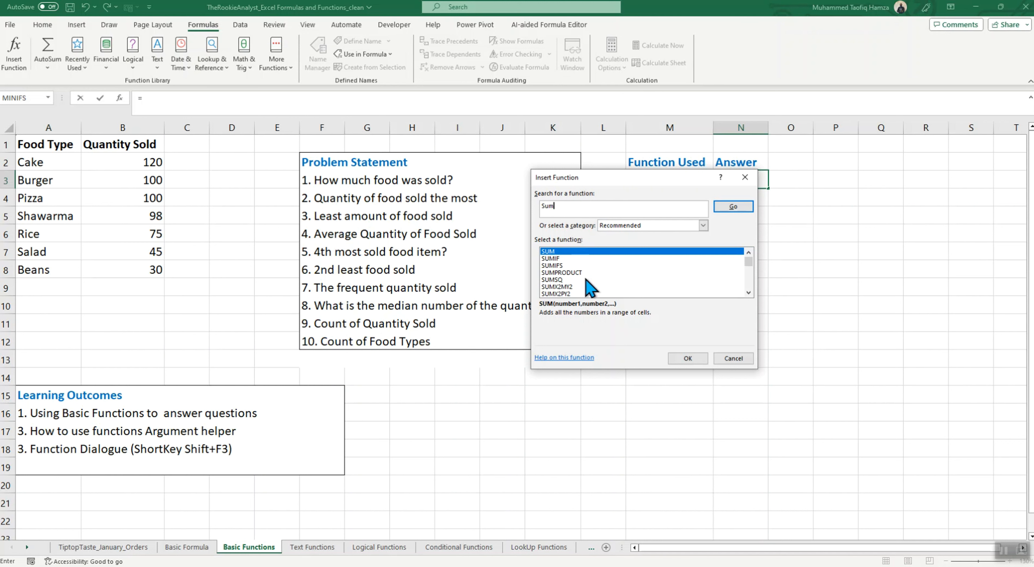
pyautogui.doubleClick(564, 253)
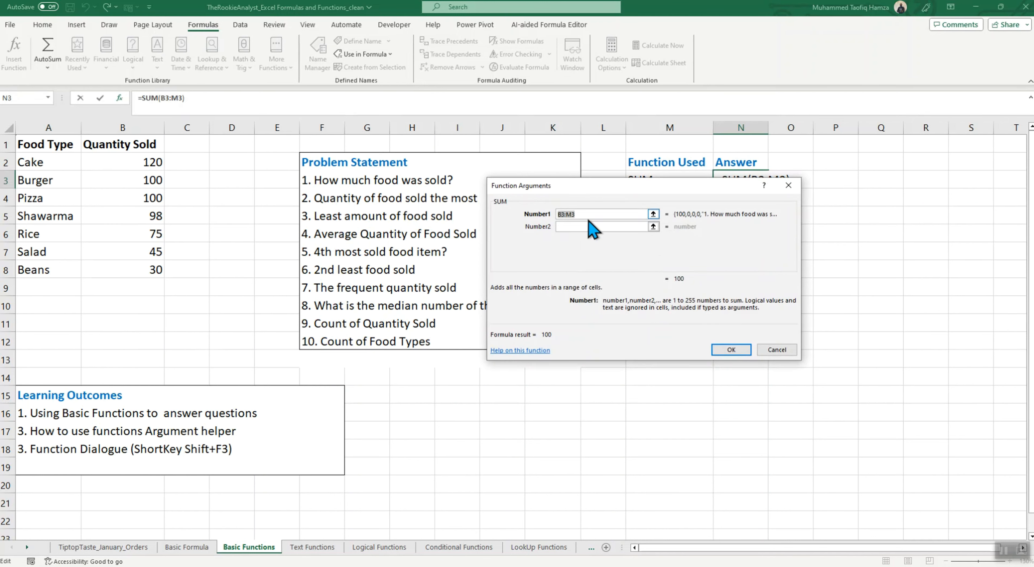
# - Try B2 and B3 as separate SUM arguments in Number1 and Number2, then clear the Number2 reference
pyautogui.press('BackSpace')
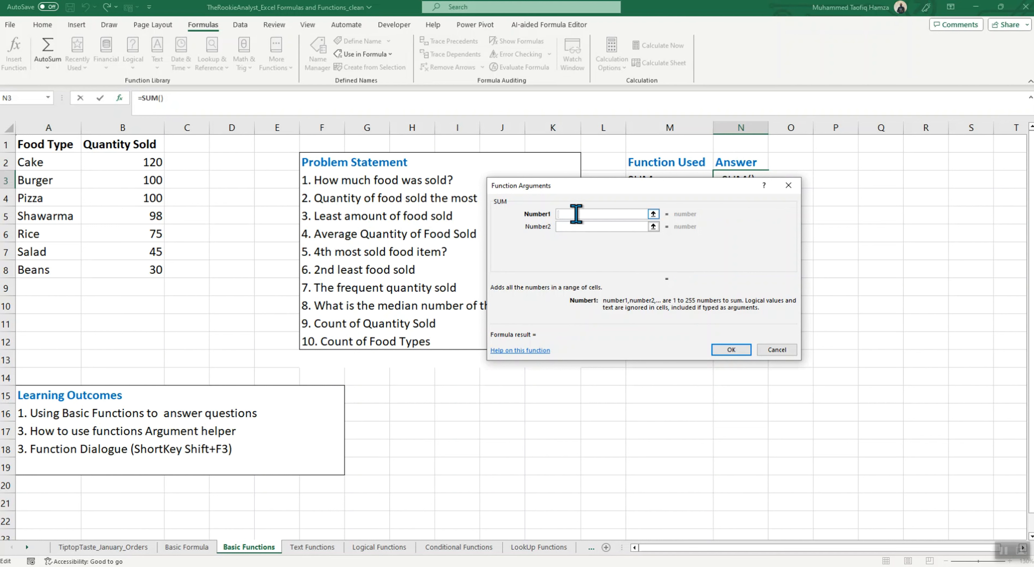
pyautogui.click(151, 162)
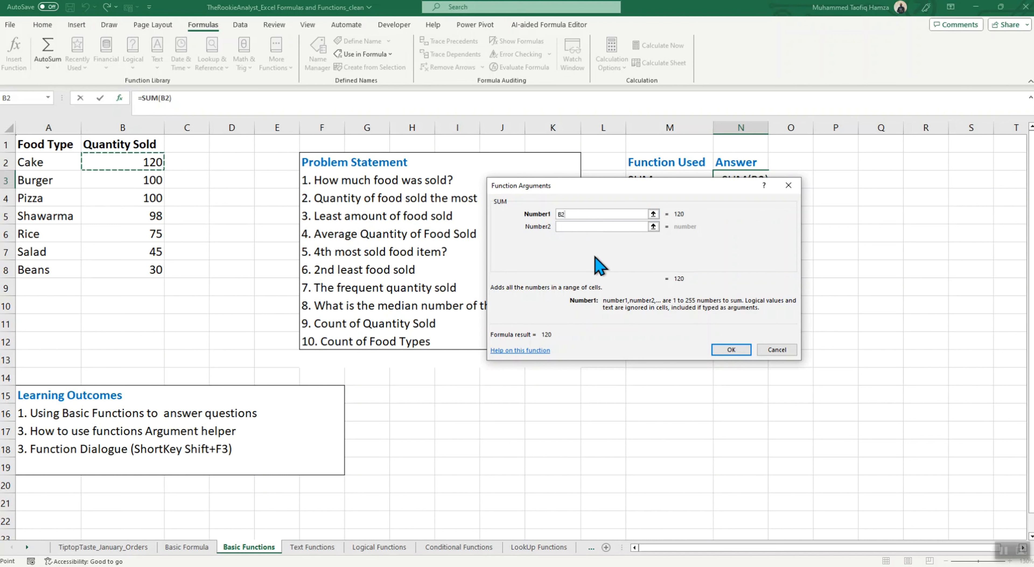
pyautogui.click(586, 227)
pyautogui.click(161, 187)
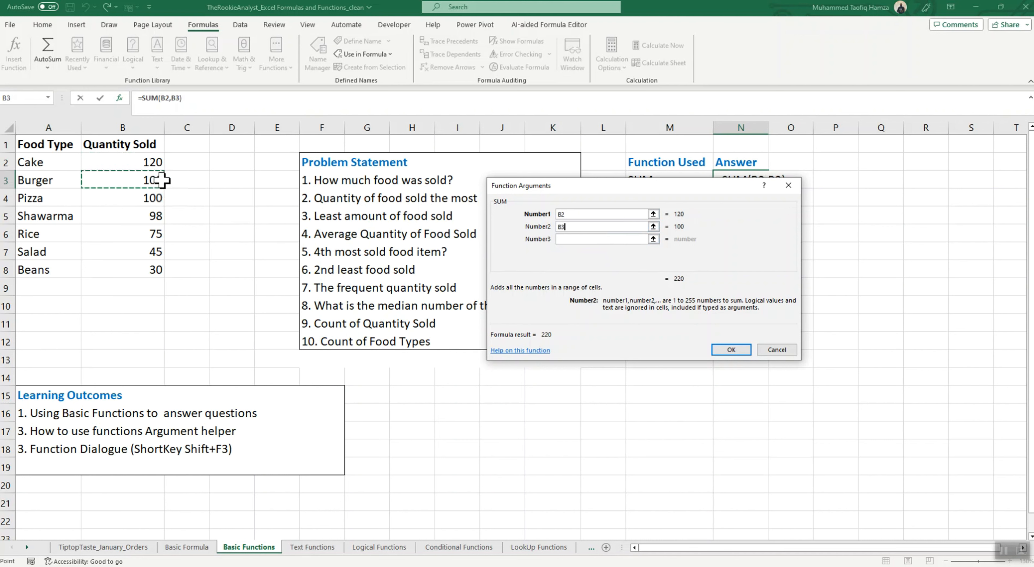
pyautogui.click(584, 240)
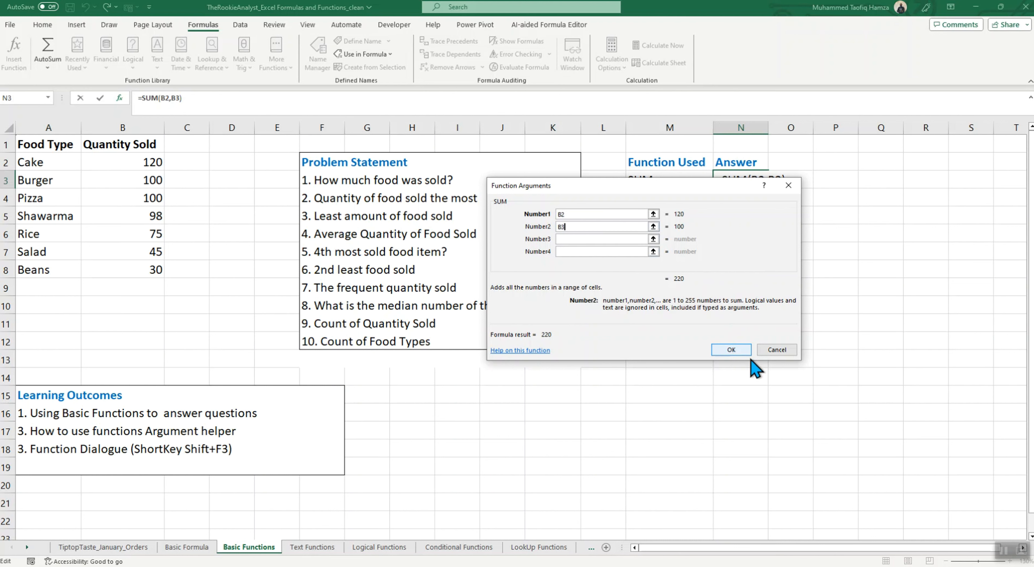
pyautogui.press('BackSpace')
pyautogui.press('BackSpace')
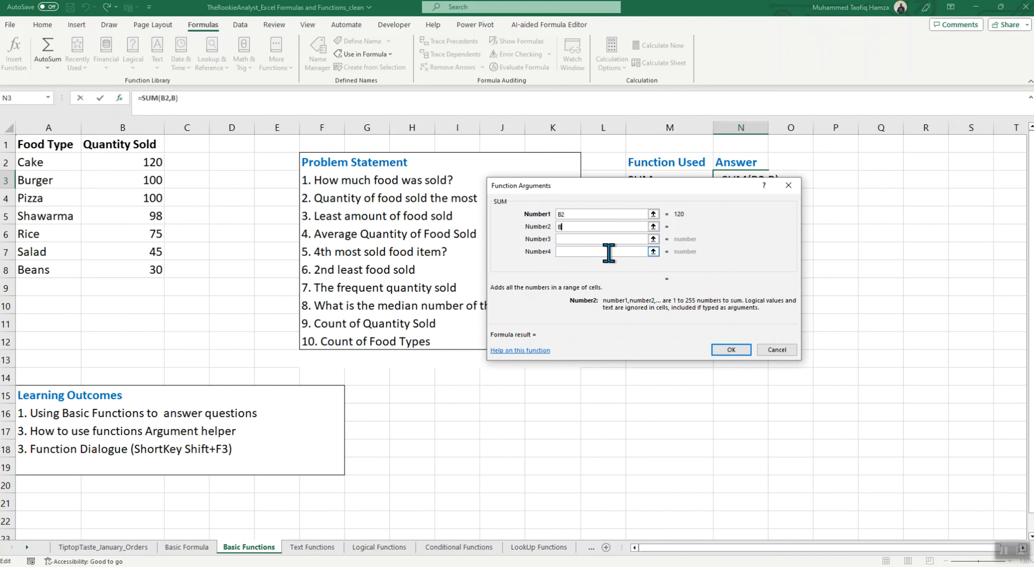
# - Try adding the range B2:B8 to B2 in the Number1 argument of SUM
pyautogui.click(583, 214)
pyautogui.write('+')
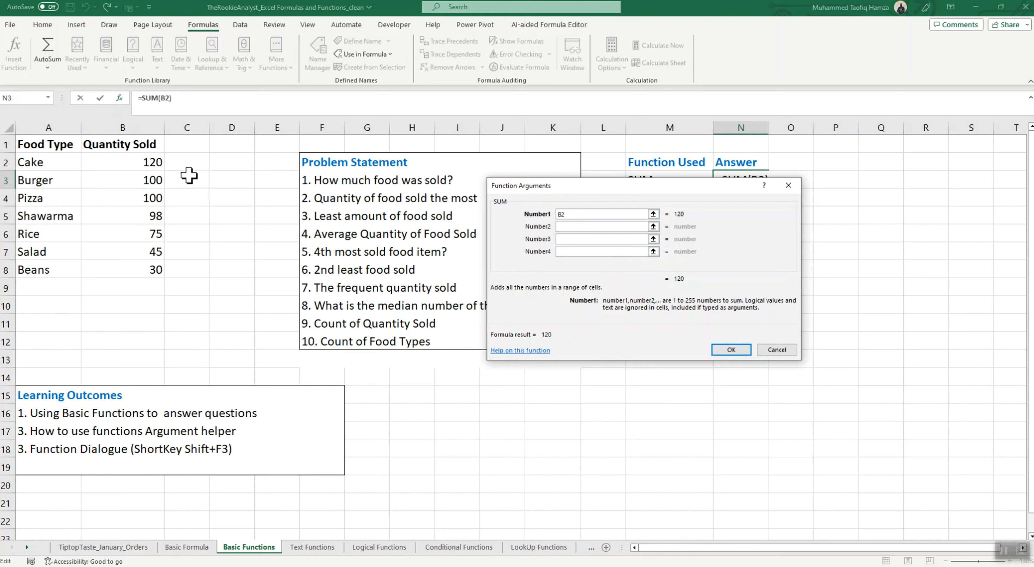
pyautogui.moveTo(156, 162); pyautogui.dragTo(153, 269)
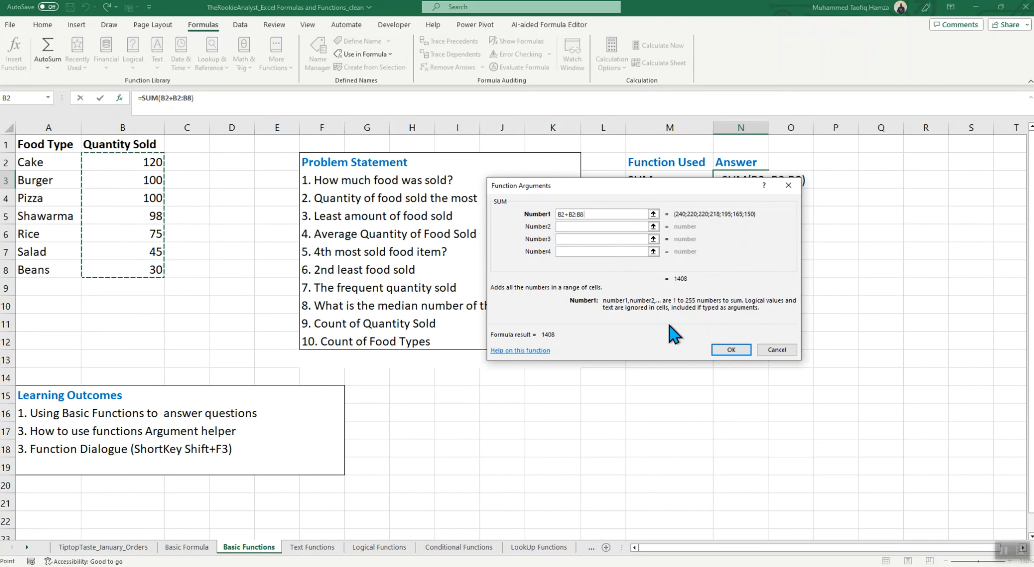
# - Replace the Number1 argument of SUM with the Quantity Sold range B2:B8 and accept the function in N3
pyautogui.press('BackSpace')
pyautogui.press('BackSpace')
pyautogui.press('BackSpace')
pyautogui.press('BackSpace')
pyautogui.press('BackSpace')
pyautogui.press('BackSpace')
pyautogui.press('BackSpace')
pyautogui.press('BackSpace')
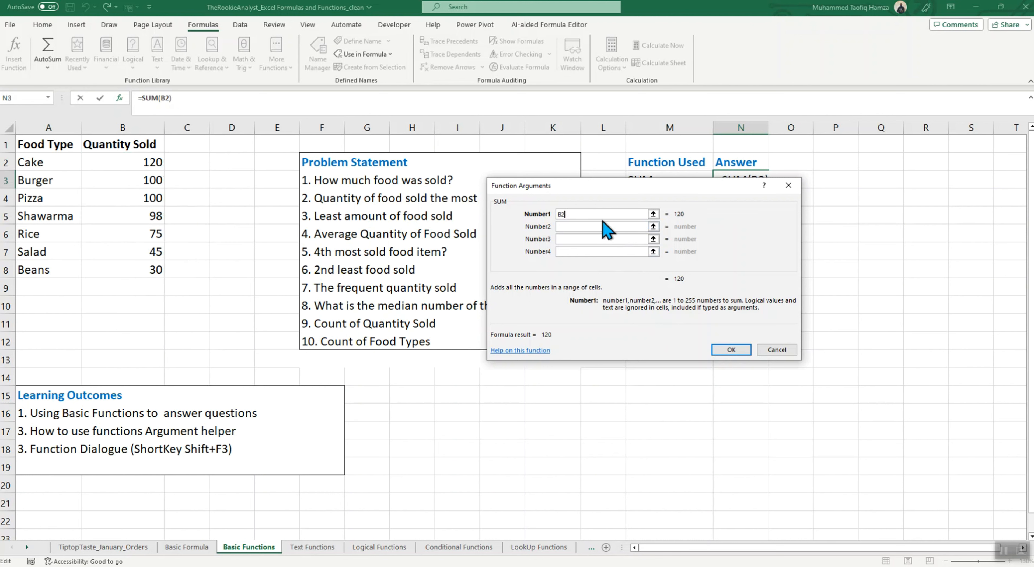
pyautogui.moveTo(149, 161); pyautogui.dragTo(170, 281)
pyautogui.click(732, 351)
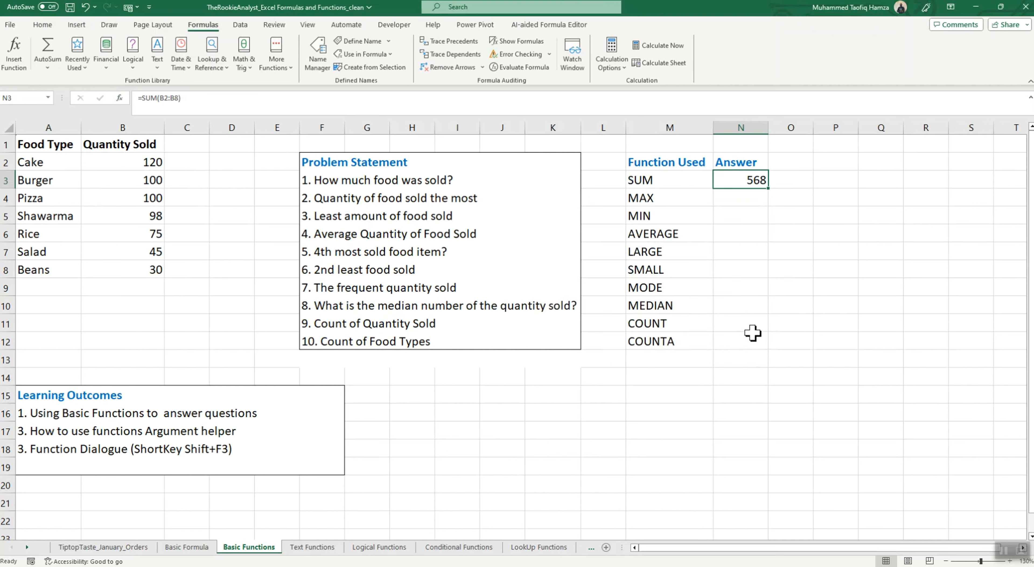
# - Insert an AutoSum of the Quantity Sold range B2:B8 in the MAX answer cell N4
pyautogui.click(754, 203)
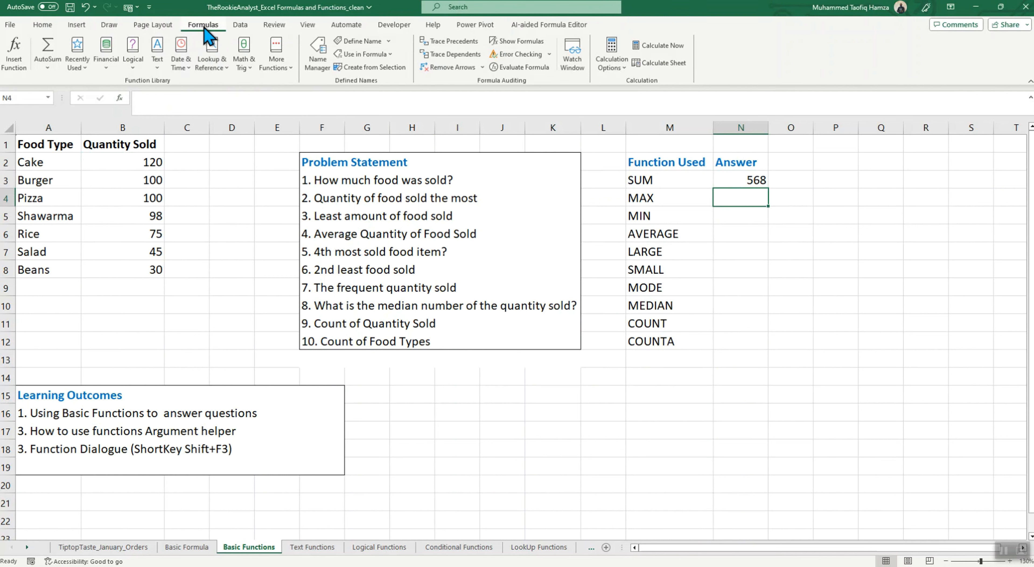
pyautogui.click(49, 69)
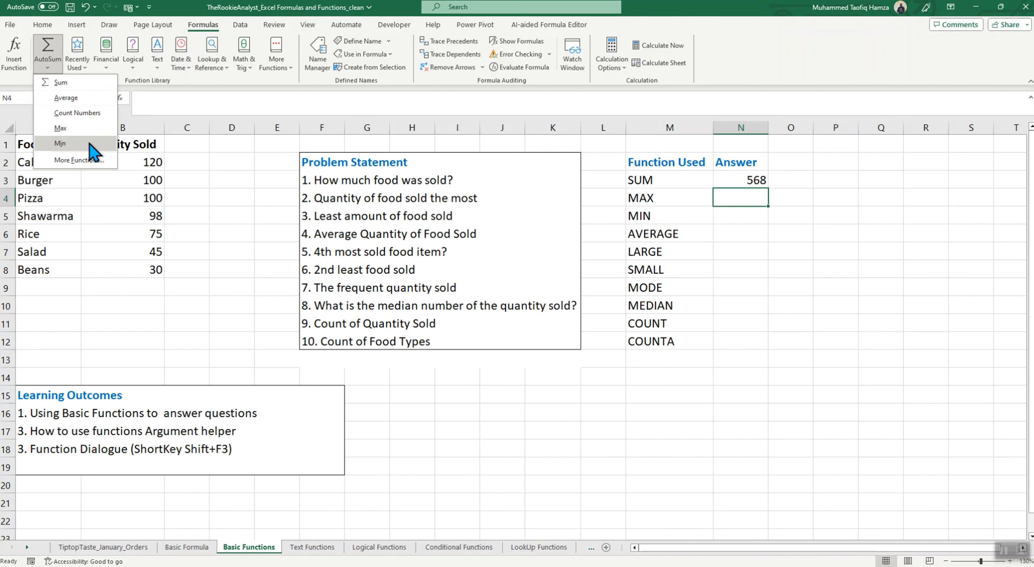
pyautogui.click(66, 87)
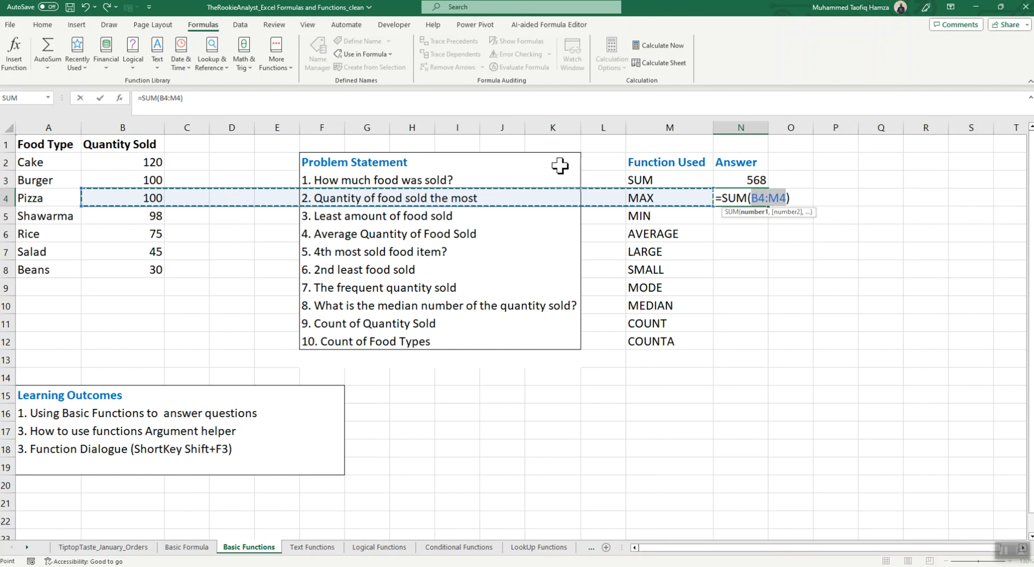
pyautogui.moveTo(152, 162); pyautogui.dragTo(155, 268)
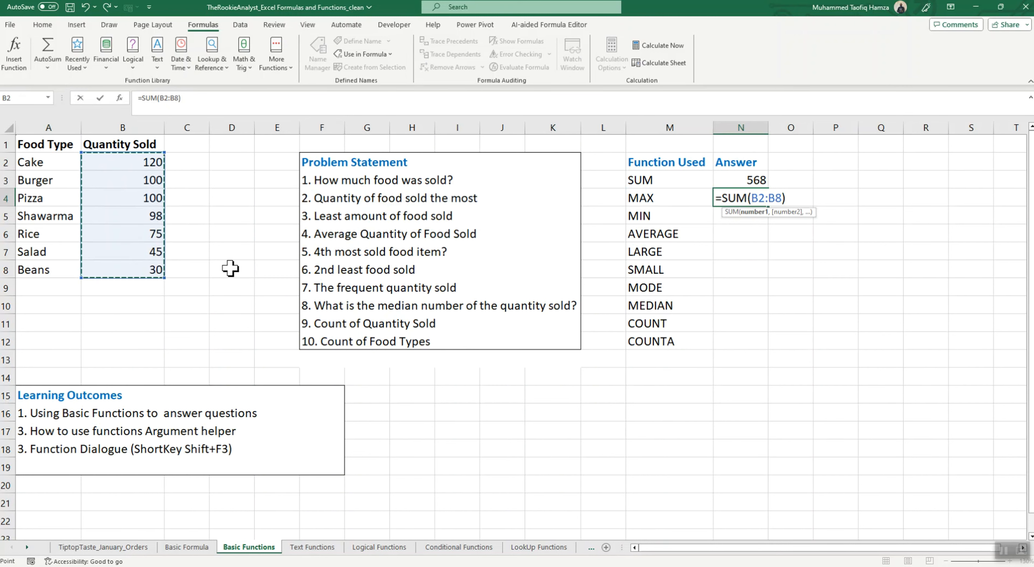
pyautogui.press('Return')
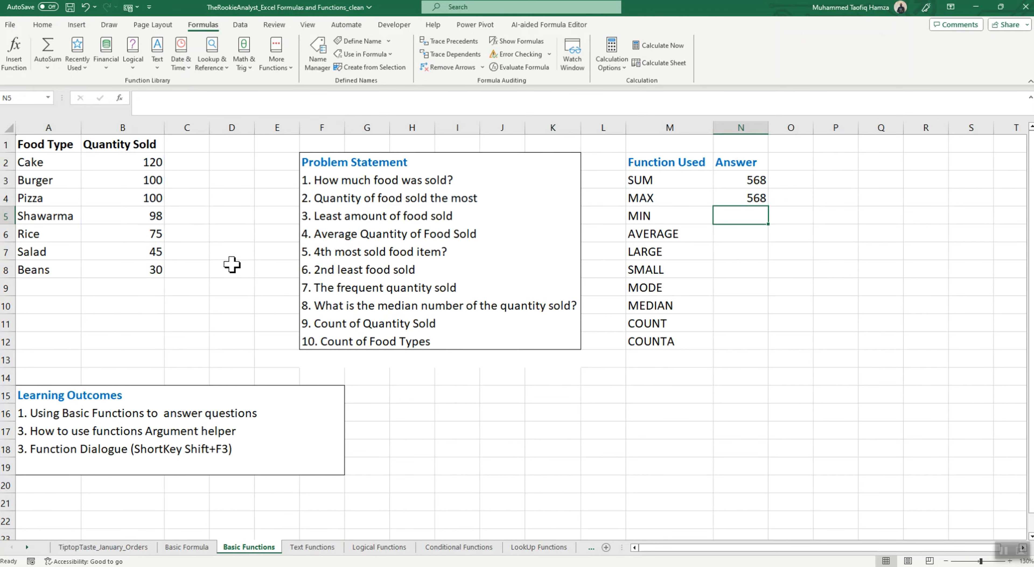
# - Clear the AutoSum formula from the MAX answer cell N4
pyautogui.click(749, 199)
pyautogui.press('BackSpace')
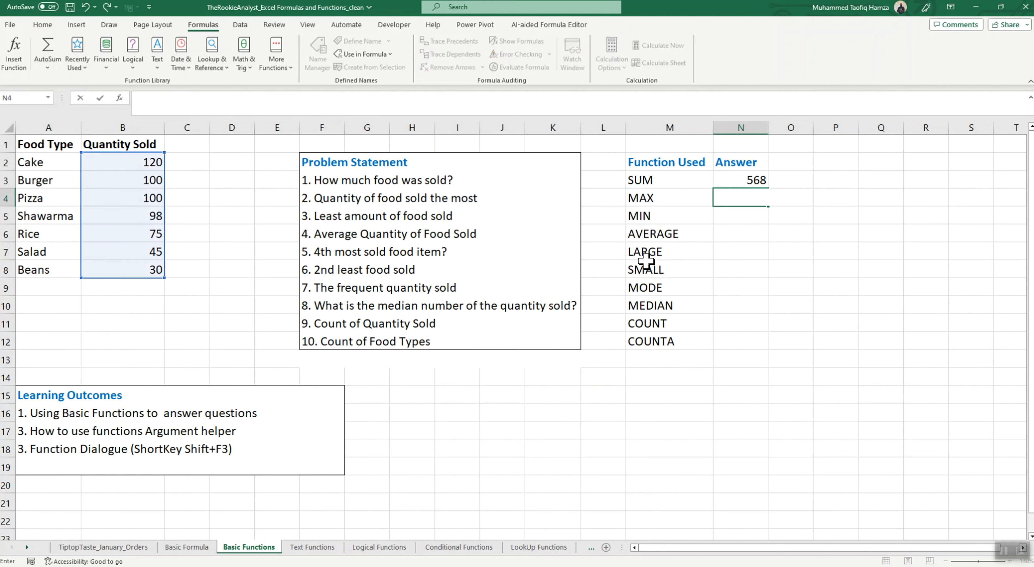
pyautogui.click(824, 257)
# - Review the function arguments of the SUM formula in N3 twice, cancelling the dialog without changes each time
pyautogui.click(759, 181)
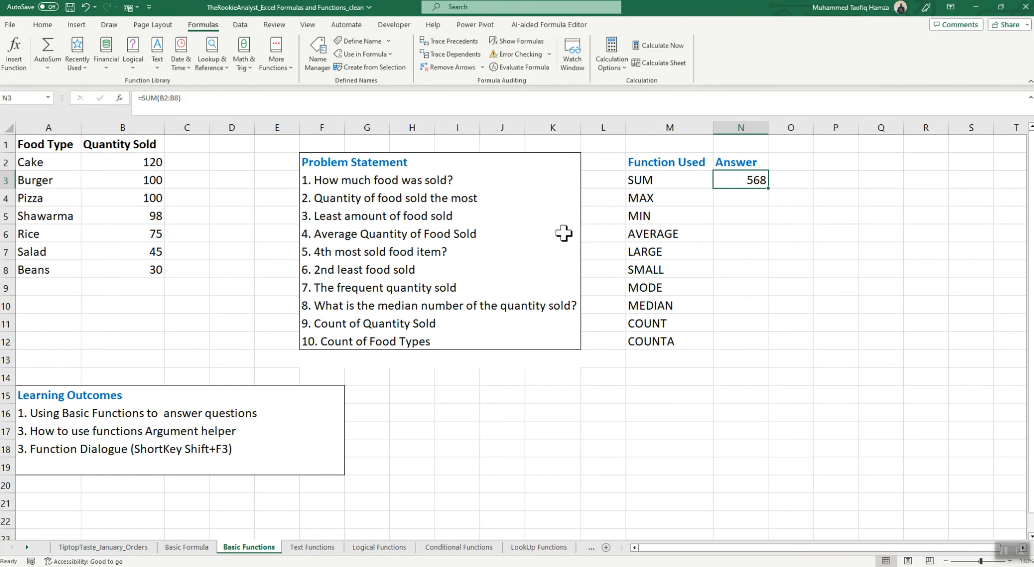
pyautogui.click(753, 197)
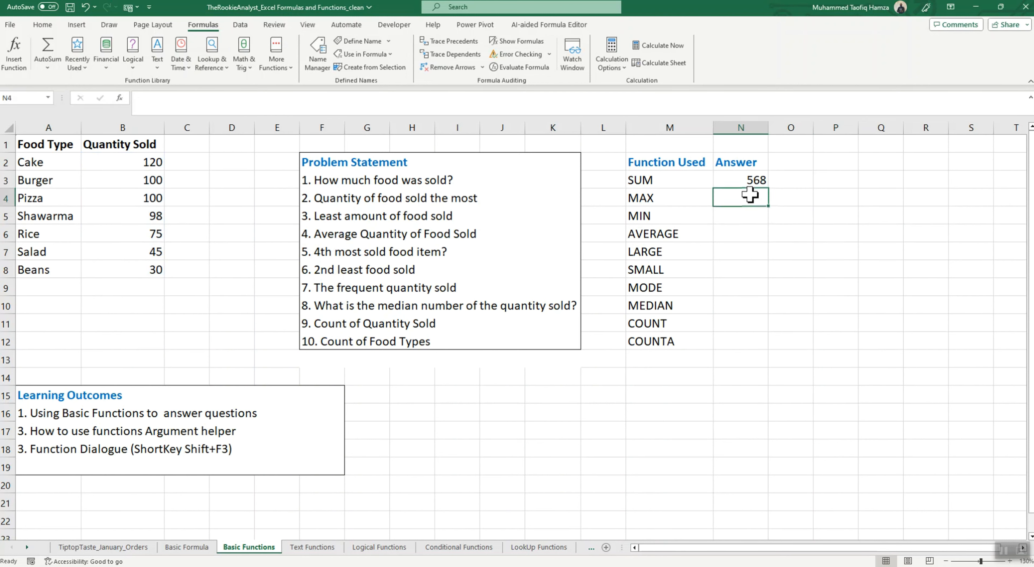
pyautogui.click(753, 182)
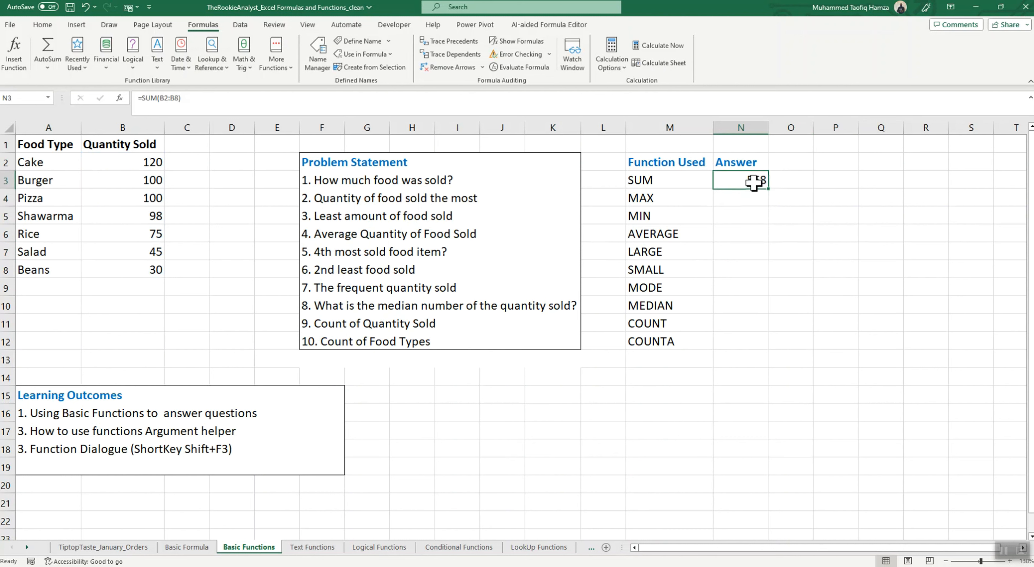
pyautogui.click(18, 60)
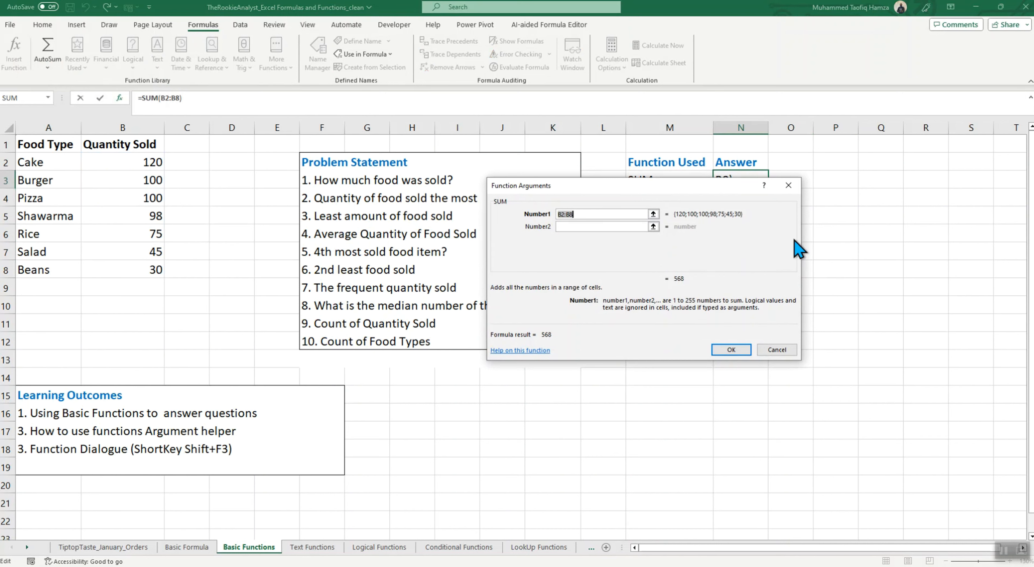
pyautogui.click(776, 350)
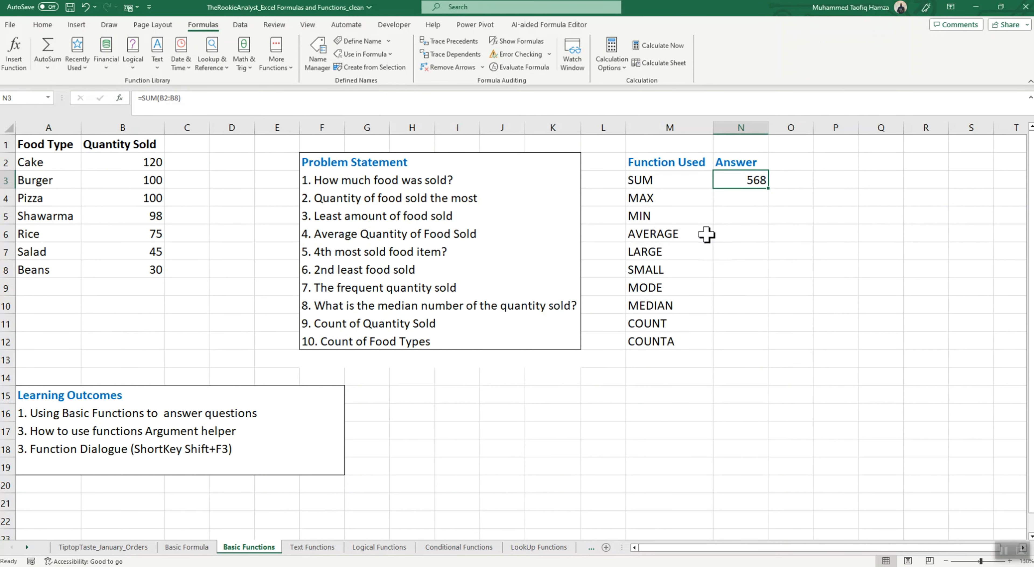
pyautogui.hotkey('shift', 'F3')
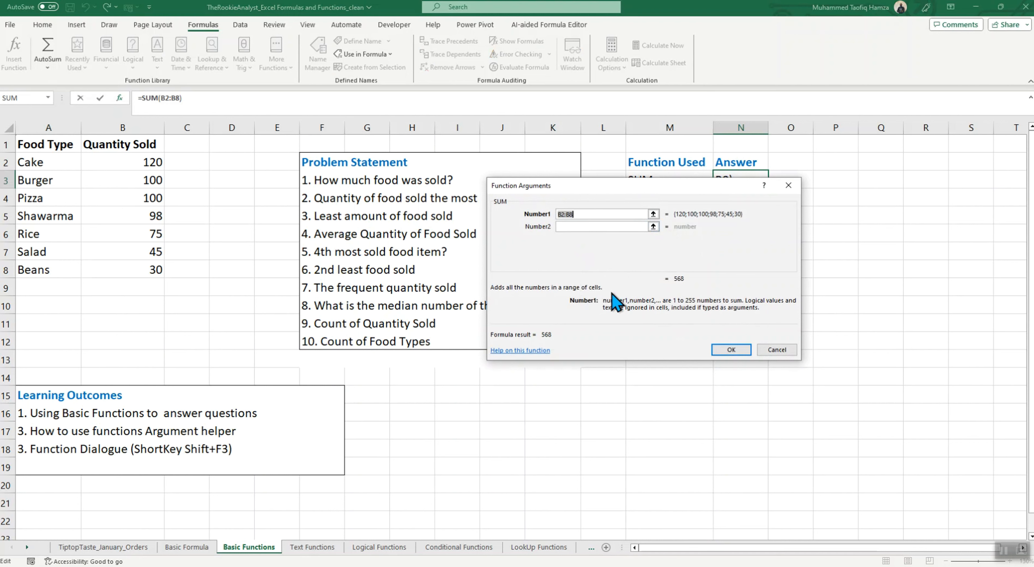
pyautogui.click(776, 349)
# - Begin a formula in the MAX answer cell N4, search the function list for MAX and choose it
pyautogui.click(751, 199)
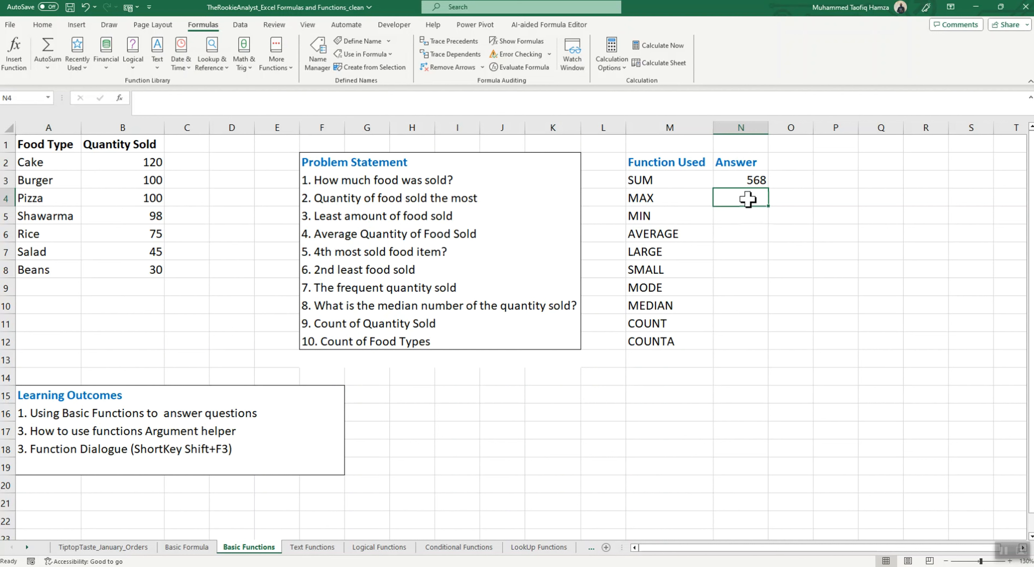
pyautogui.write('=')
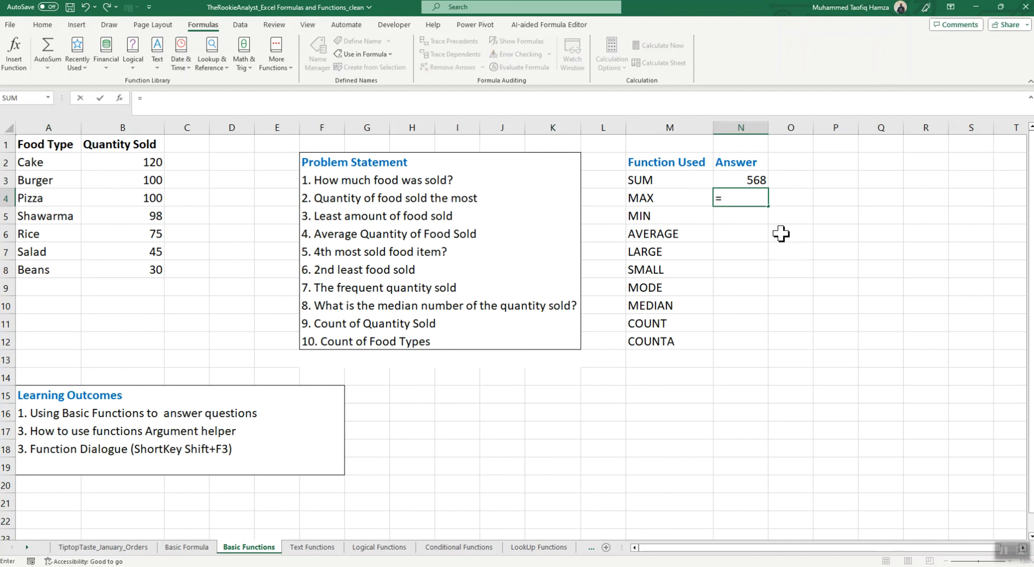
pyautogui.click(120, 97)
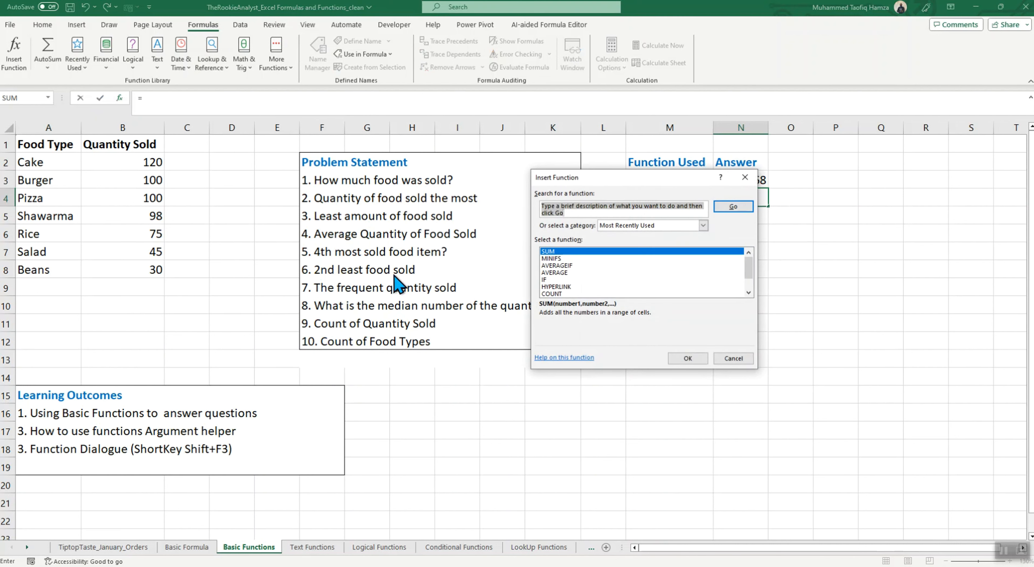
pyautogui.write('MAX')
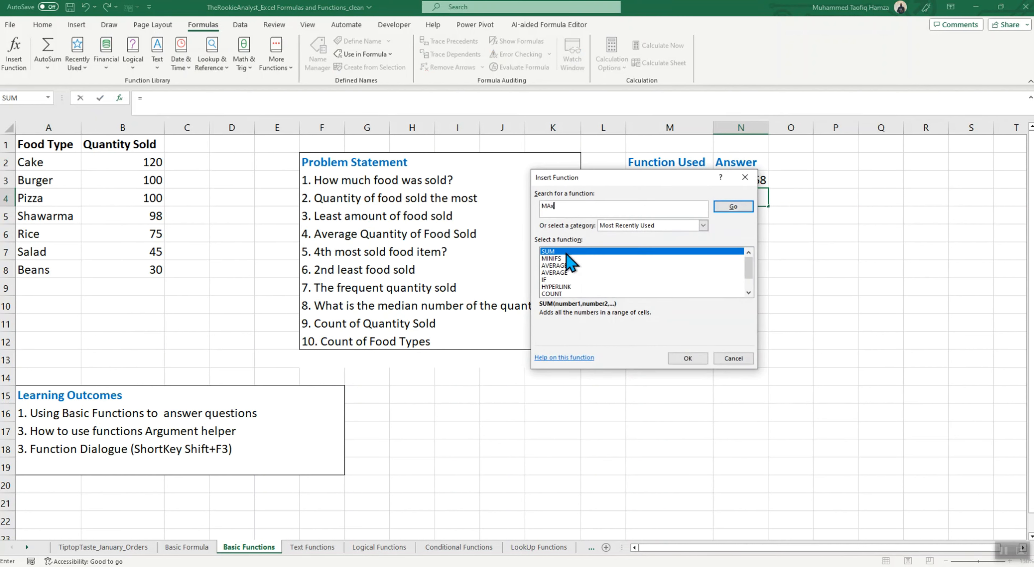
pyautogui.click(737, 207)
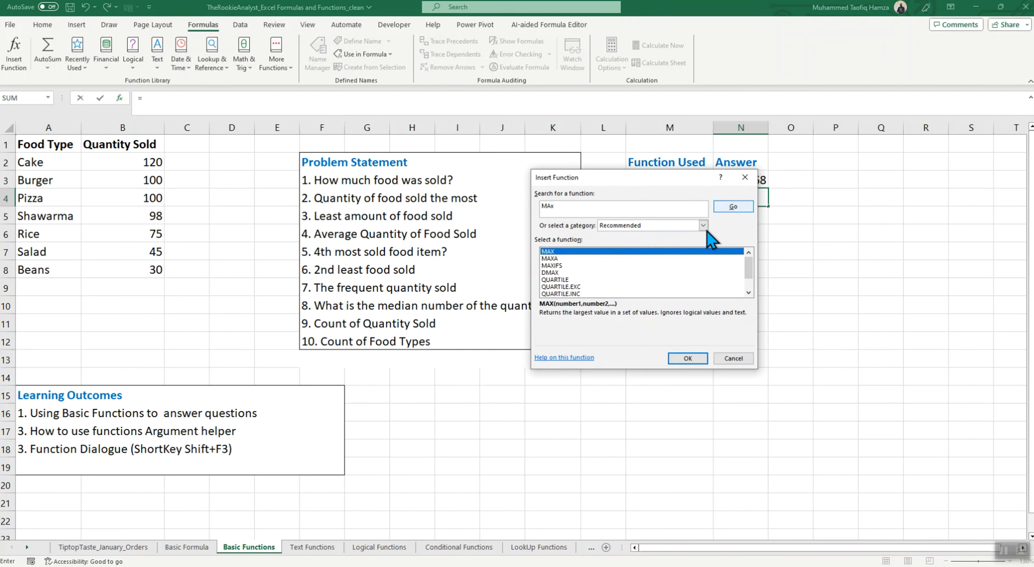
pyautogui.click(689, 358)
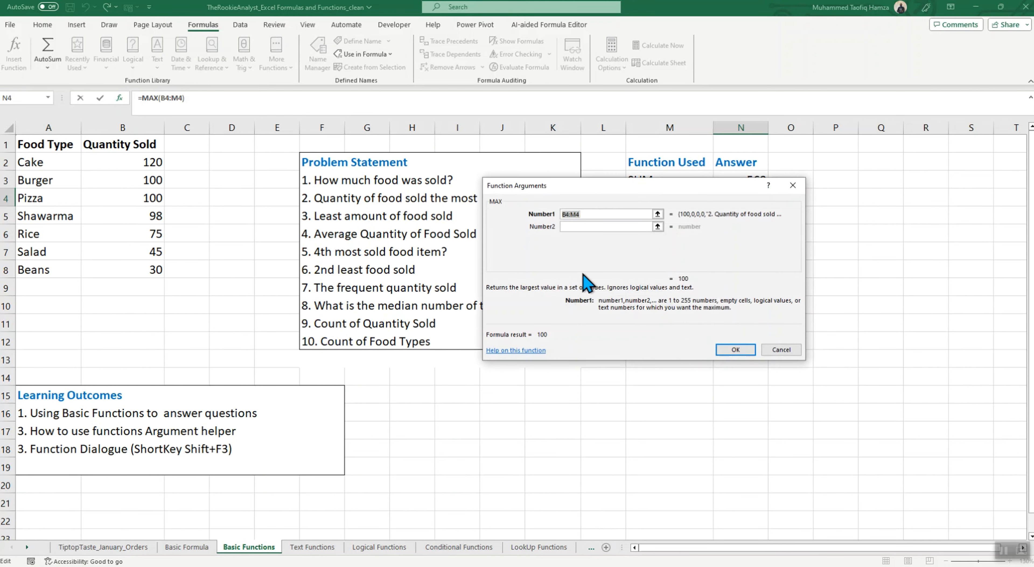
# - Set the Number1 argument of MAX to B2:B8 and accept the function in N4
pyautogui.click(597, 215)
pyautogui.click(155, 161)
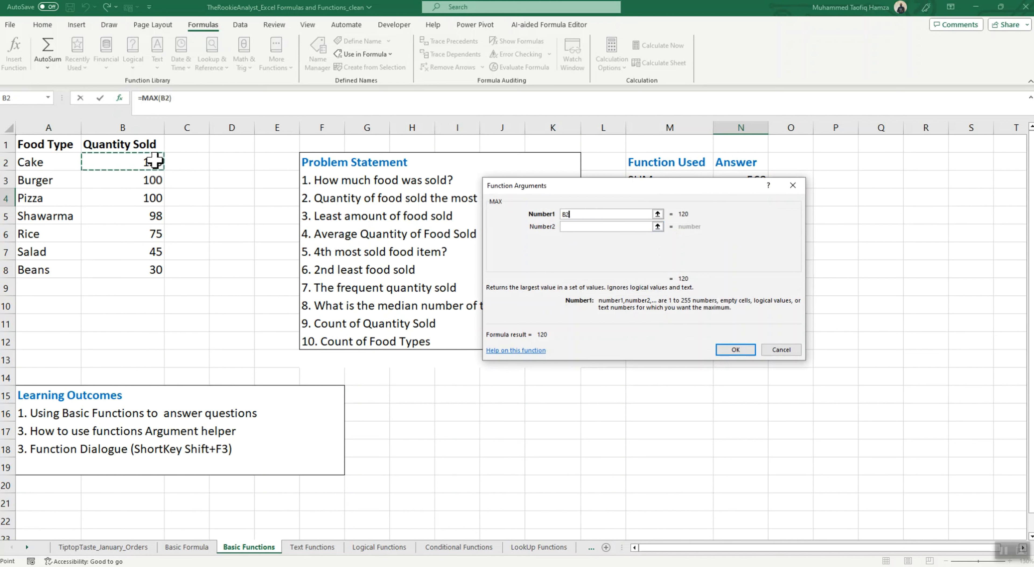
pyautogui.moveTo(155, 162); pyautogui.dragTo(155, 270)
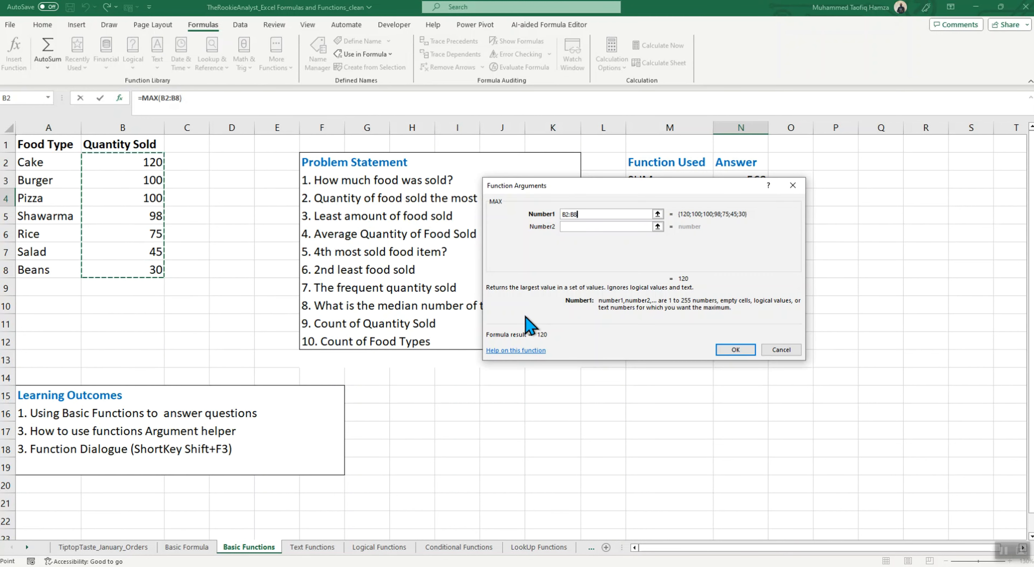
pyautogui.click(736, 350)
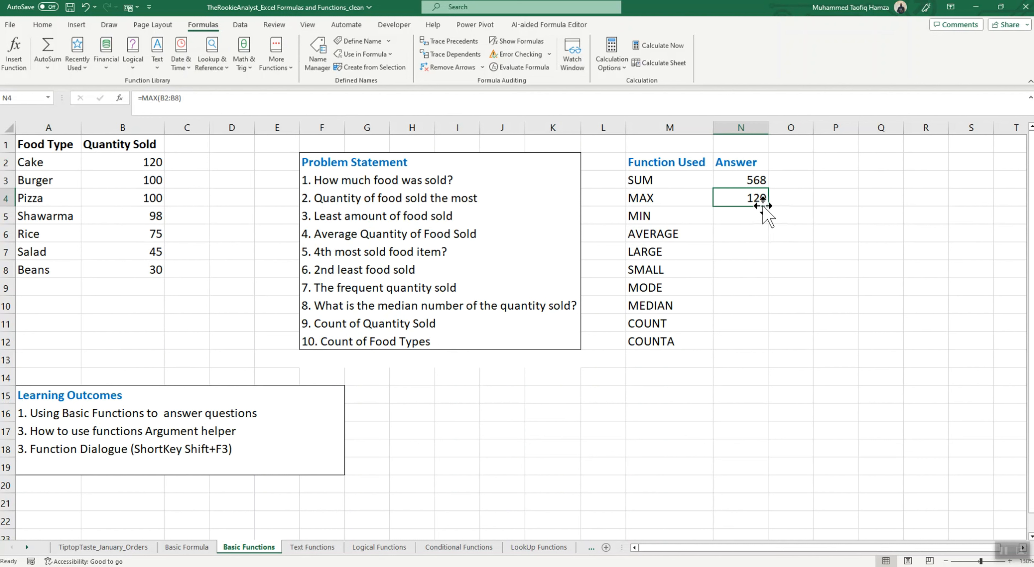
# - Enter a MIN formula over the quantities sold in B2:B8 in the MIN answer cell N5
pyautogui.click(754, 216)
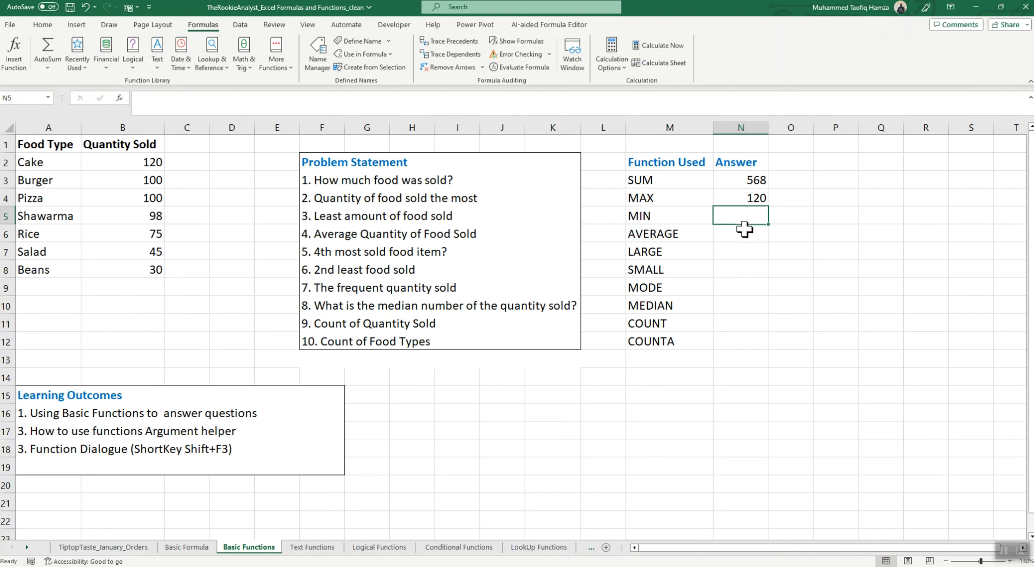
pyautogui.write('=')
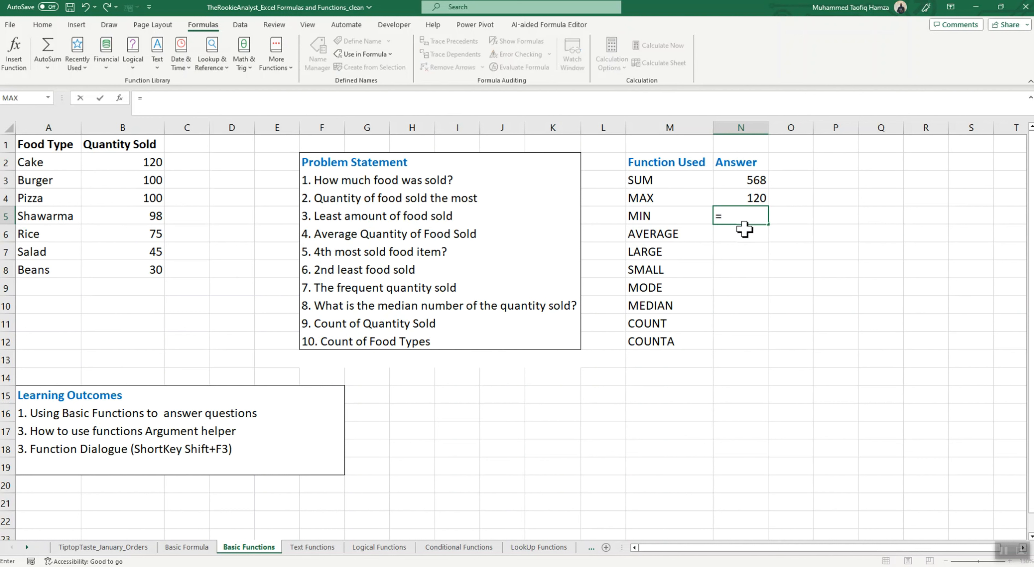
pyautogui.write('Min')
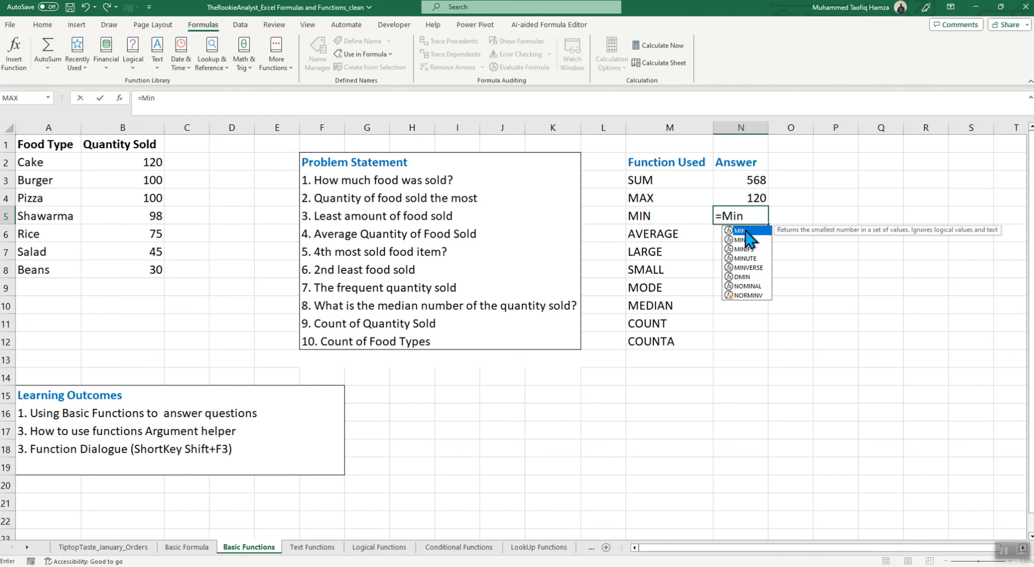
pyautogui.doubleClick(745, 231)
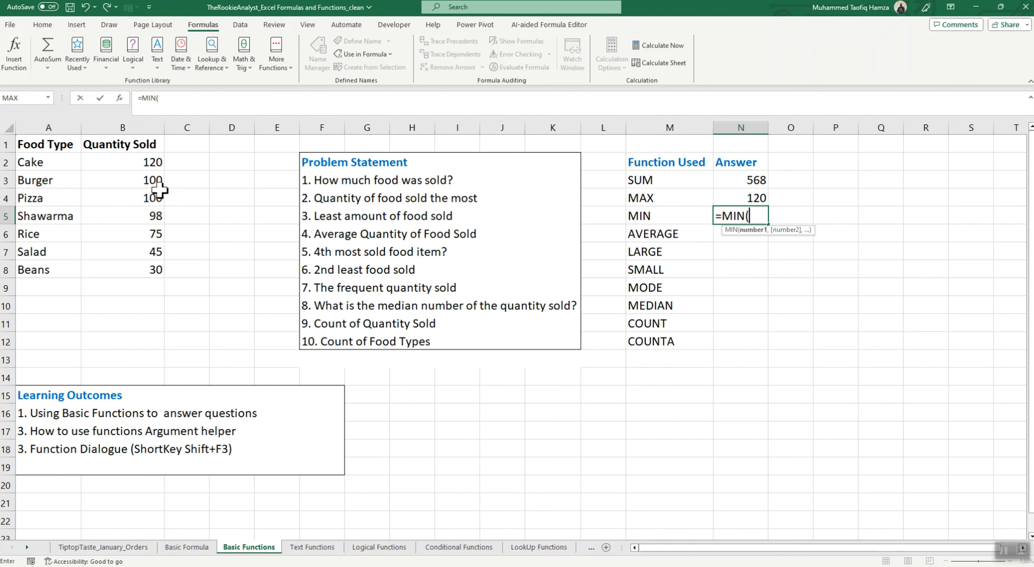
pyautogui.moveTo(155, 160); pyautogui.dragTo(160, 269)
pyautogui.write(')')
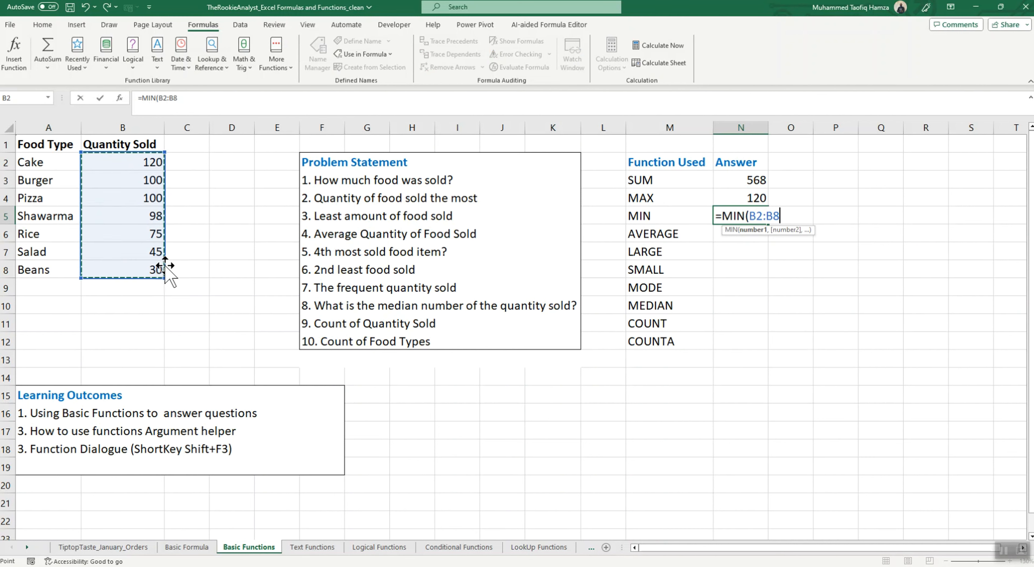
pyautogui.press('Return')
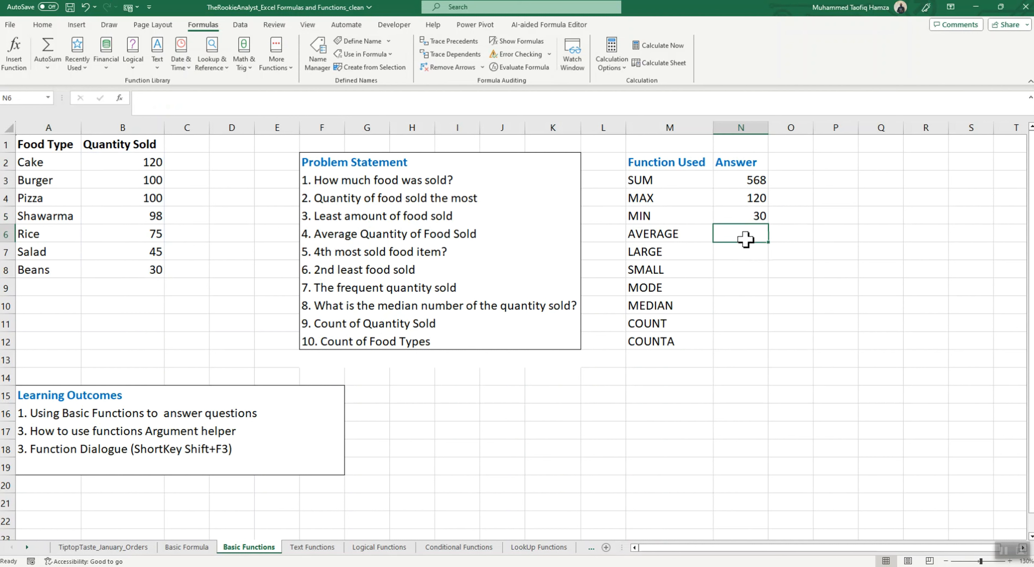
# - Enter an AVERAGE formula over B2:B8 in the AVERAGE answer cell N6 and check the resulting cell
pyautogui.write('=')
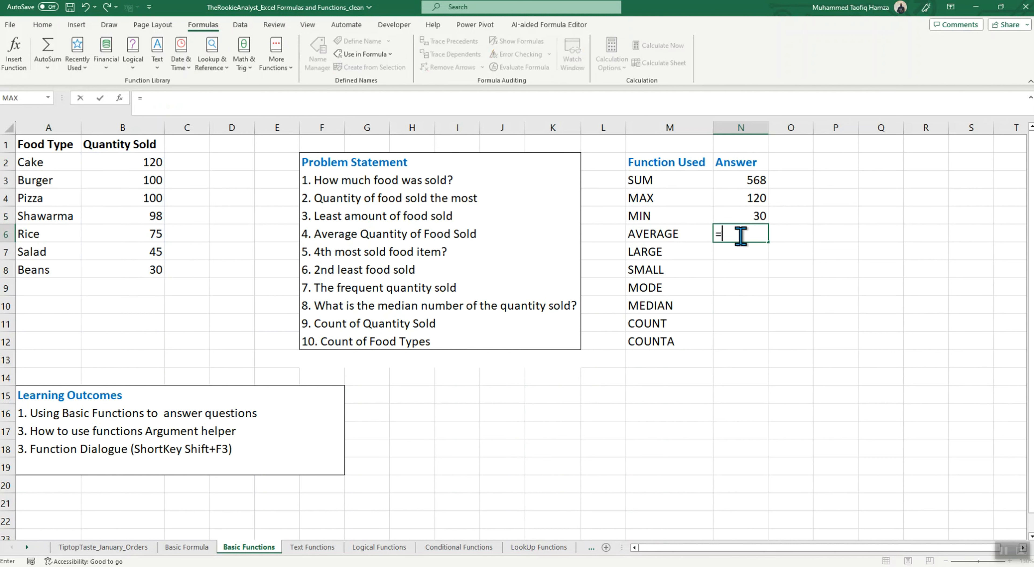
pyautogui.write('Aver')
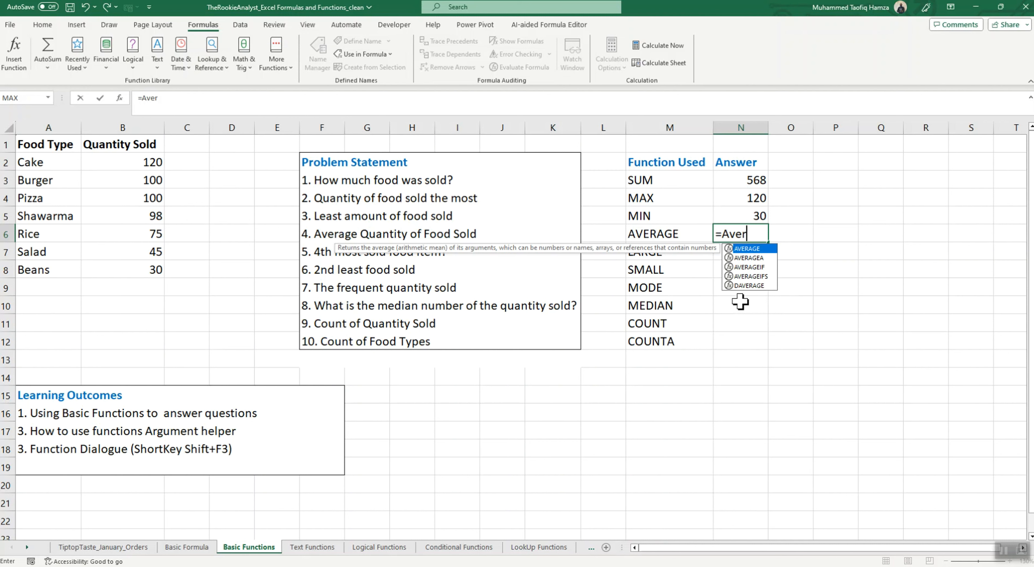
pyautogui.doubleClick(747, 249)
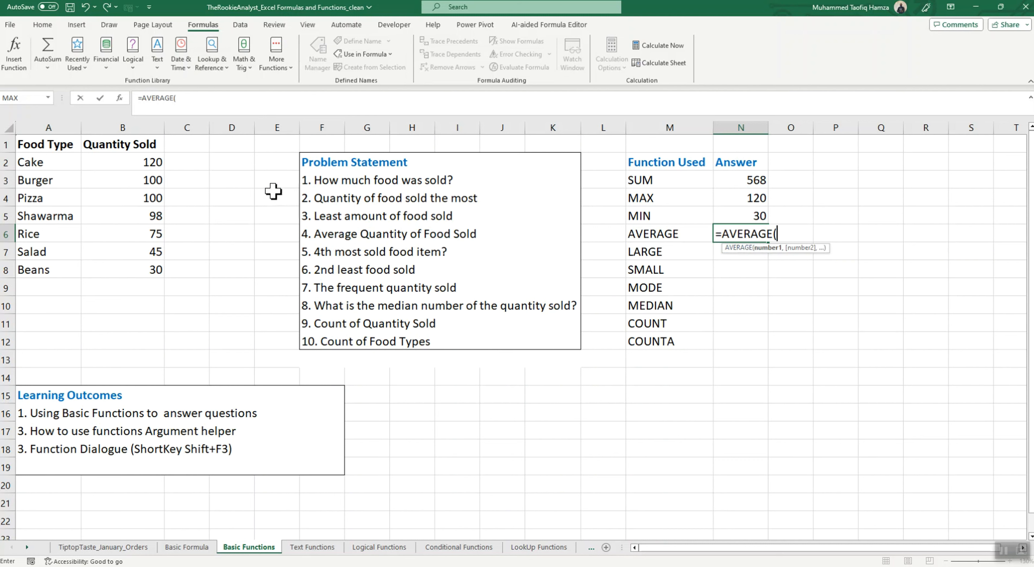
pyautogui.moveTo(155, 162); pyautogui.dragTo(149, 269)
pyautogui.write(')')
pyautogui.press('Return')
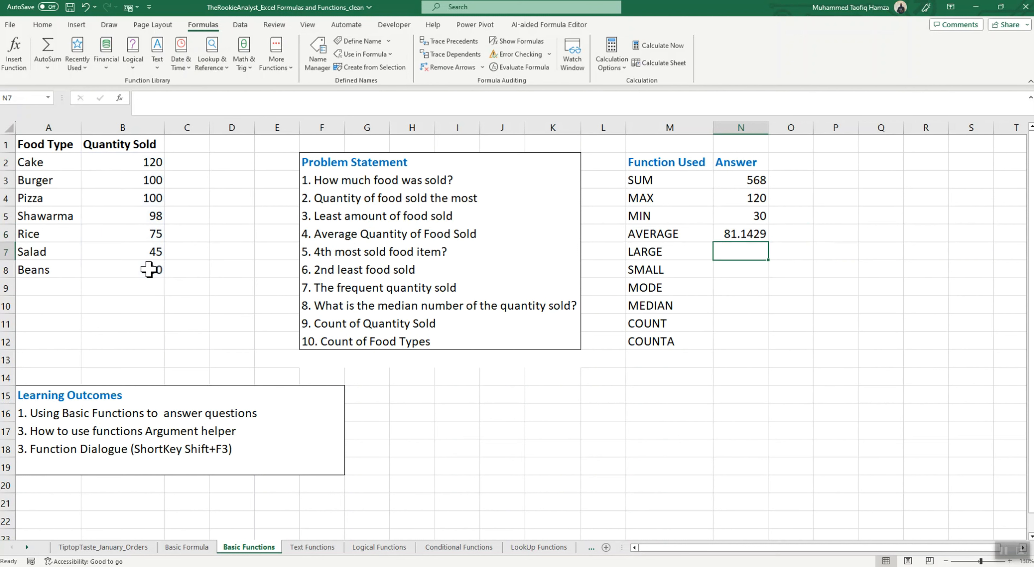
pyautogui.click(755, 235)
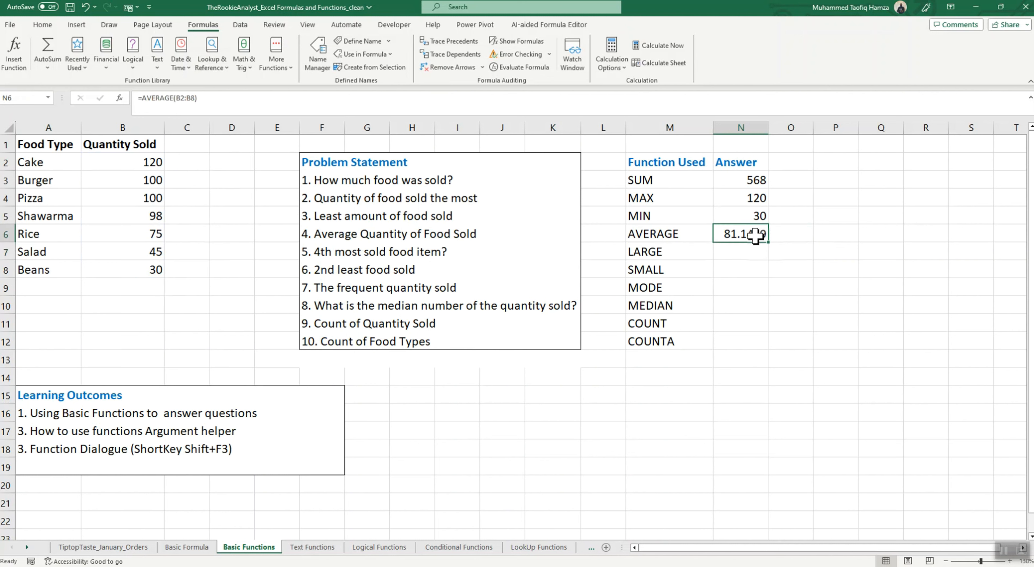
# - Begin a formula in the LARGE answer cell N7, search the function list for Large and choose LARGE
pyautogui.click(730, 252)
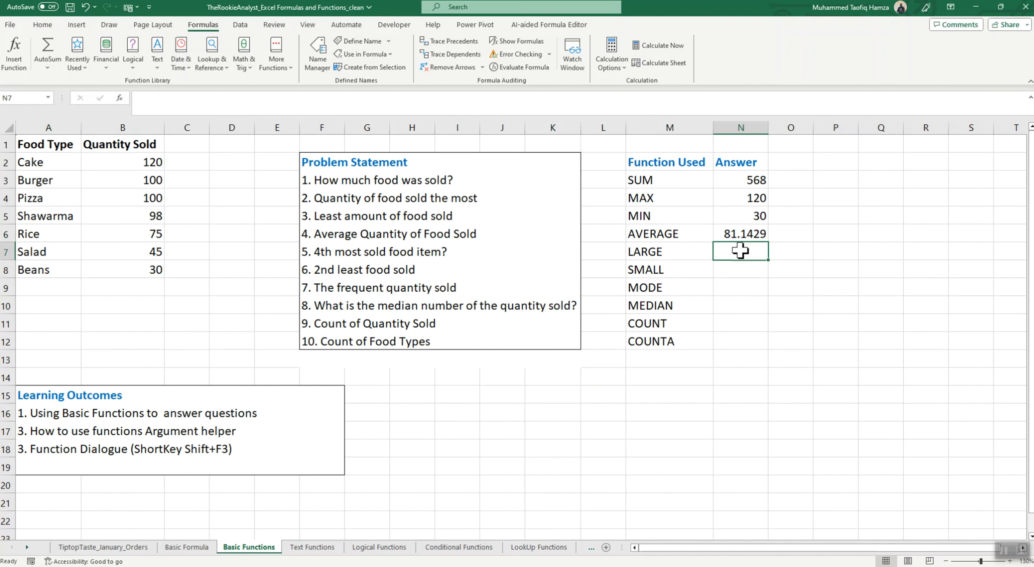
pyautogui.write('=')
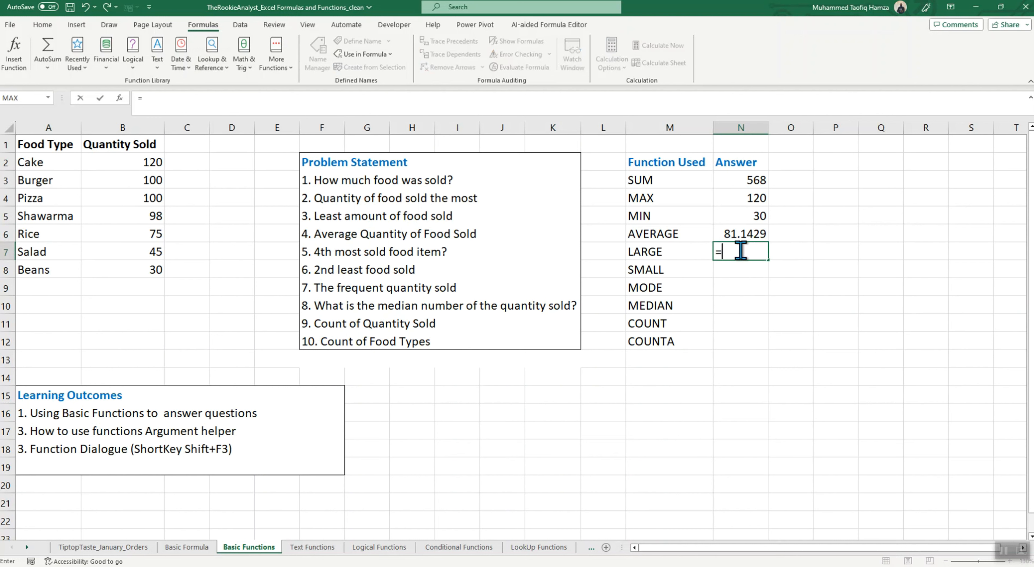
pyautogui.click(119, 98)
pyautogui.write('Large')
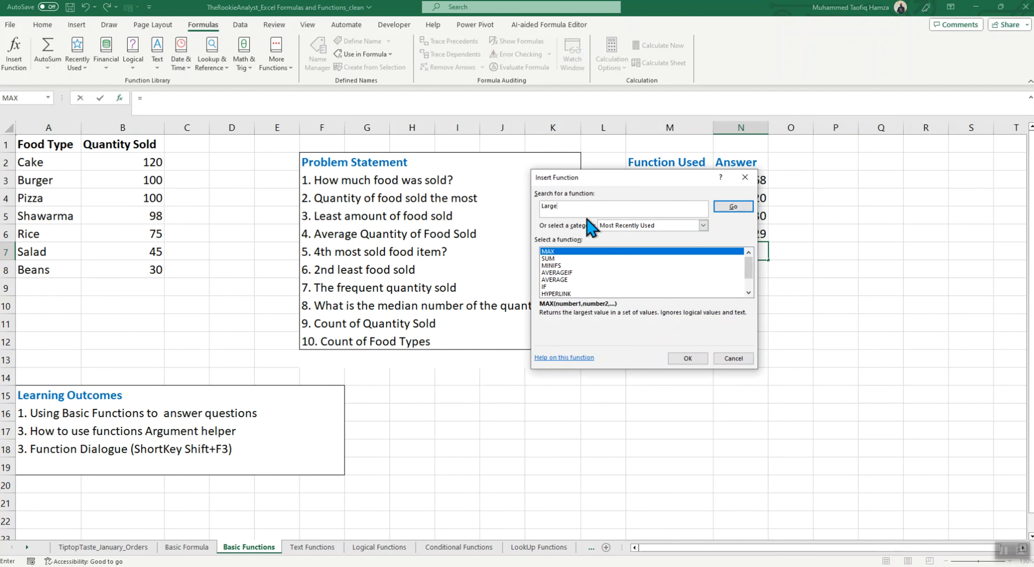
pyautogui.click(733, 206)
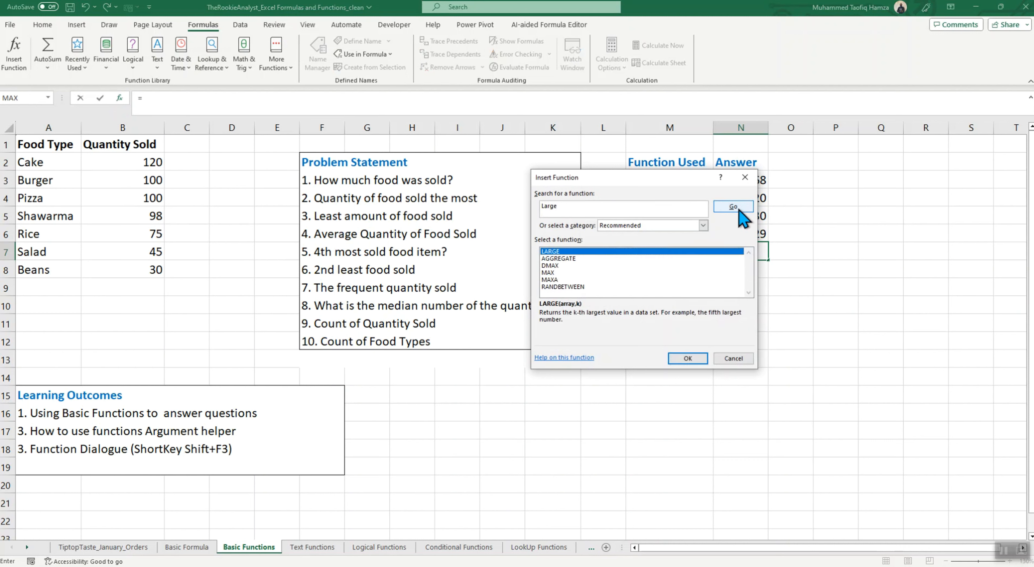
pyautogui.doubleClick(560, 252)
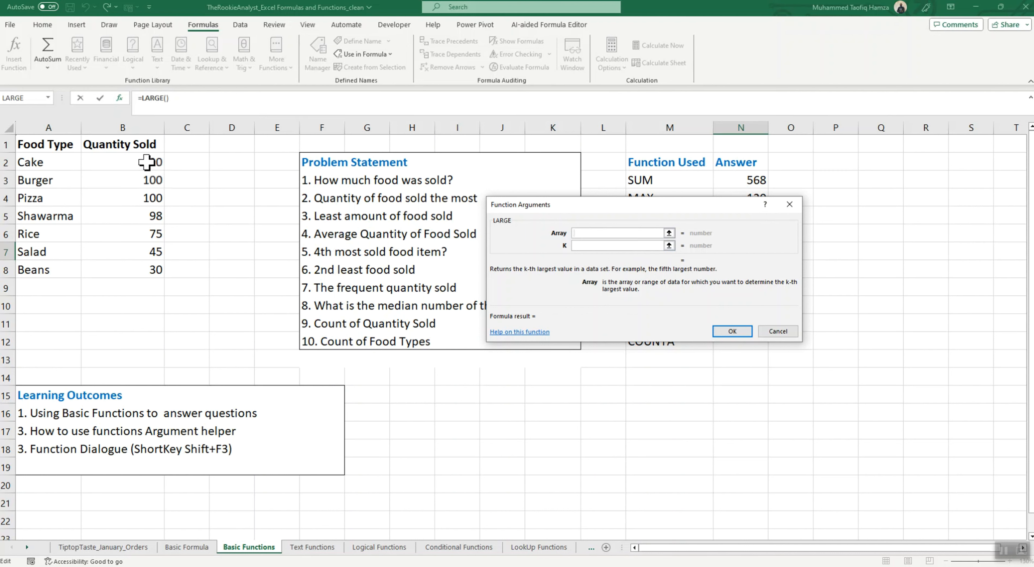
# - Set the LARGE arguments to Array B2:B8 and K 4, accept the function, and check it against the Shawarma row
pyautogui.moveTo(149, 162); pyautogui.dragTo(145, 268)
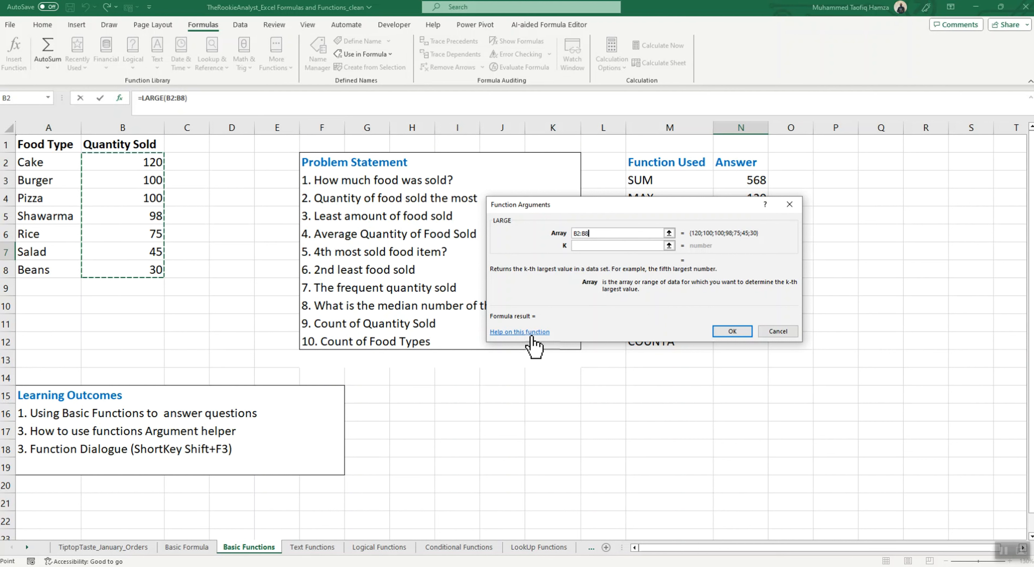
pyautogui.click(602, 245)
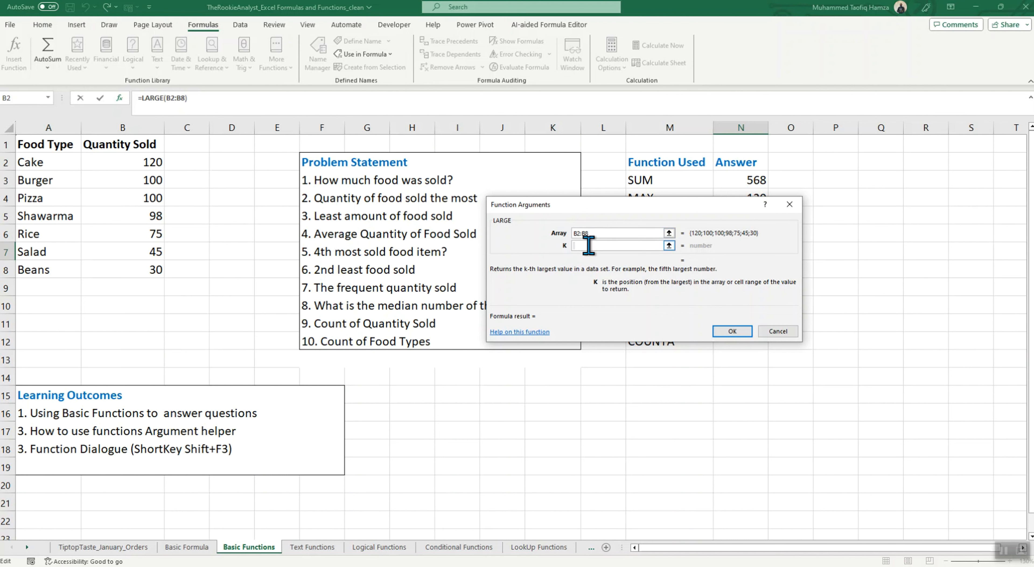
pyautogui.write('4')
pyautogui.click(731, 331)
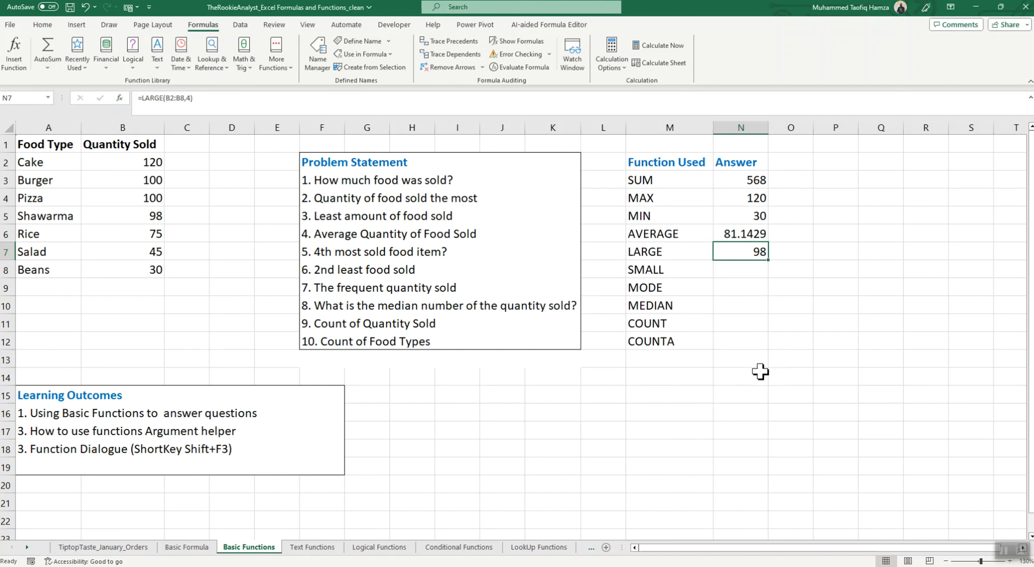
pyautogui.click(150, 216)
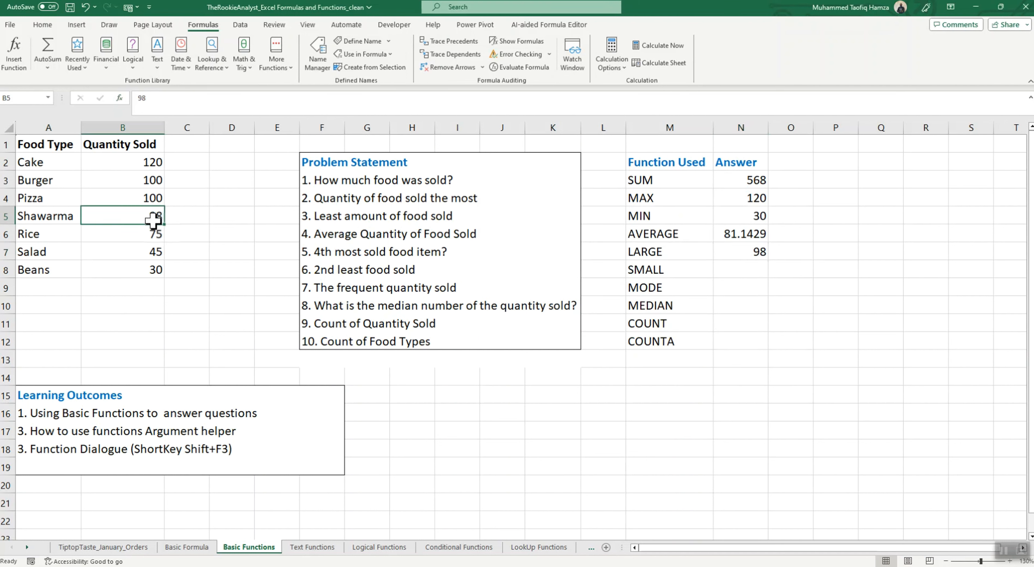
pyautogui.moveTo(35, 216); pyautogui.dragTo(157, 216)
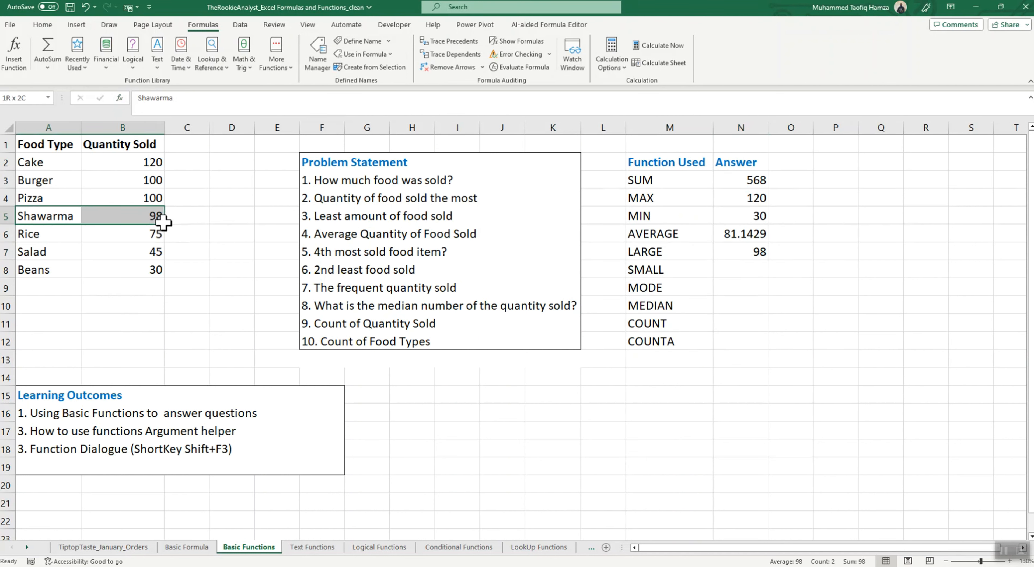
# - Enter a SMALL formula in N8 that returns the 2nd smallest quantity from B2:B8
pyautogui.click(750, 271)
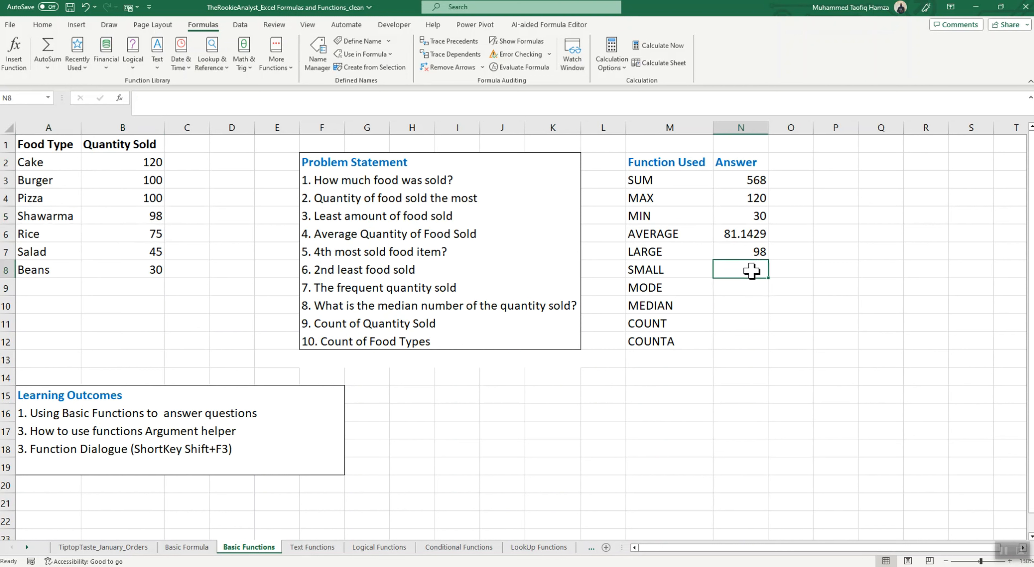
pyautogui.write('=')
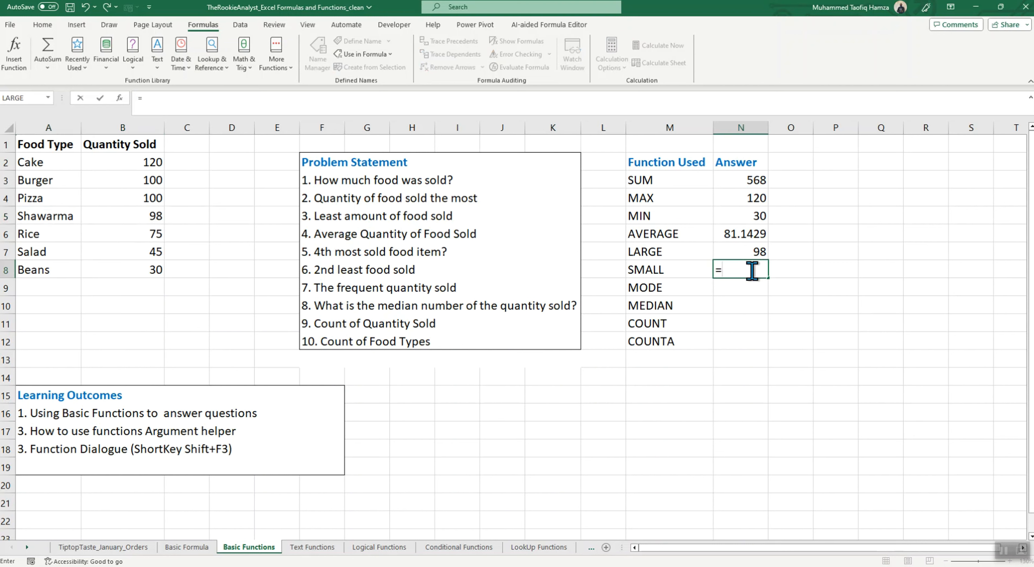
pyautogui.write('SM')
pyautogui.press('Tab')
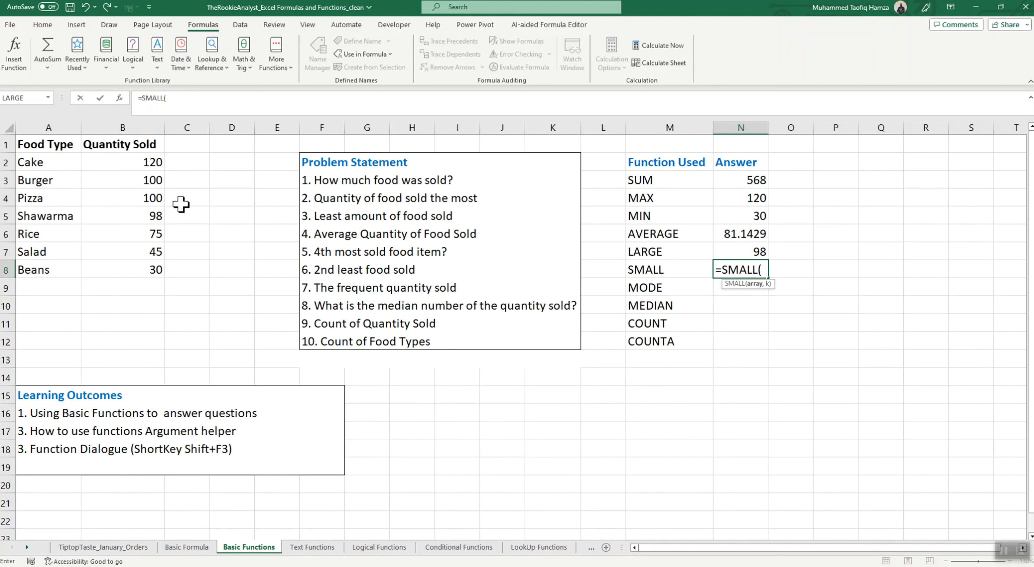
pyautogui.moveTo(152, 163); pyautogui.dragTo(158, 262)
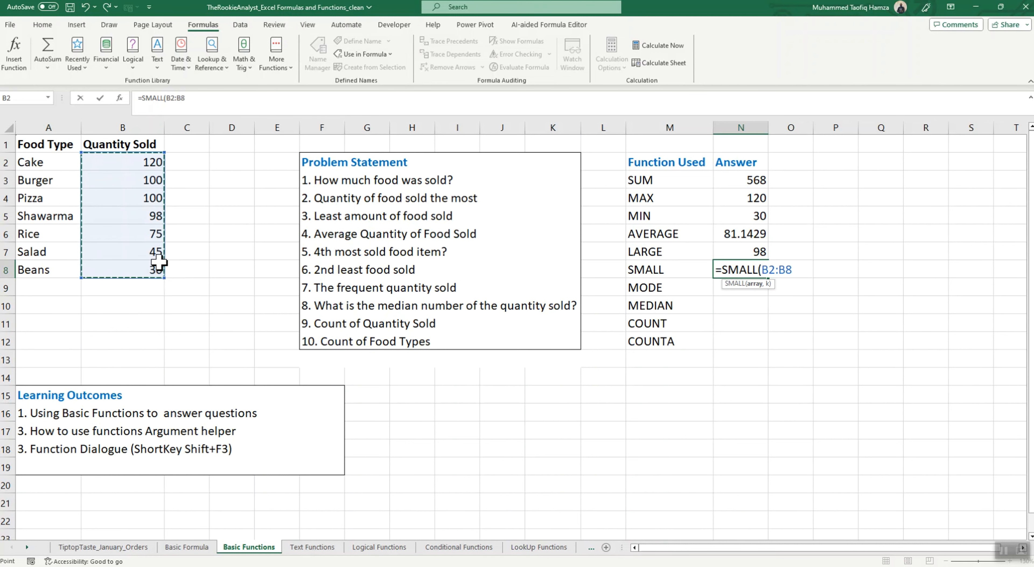
pyautogui.write(',')
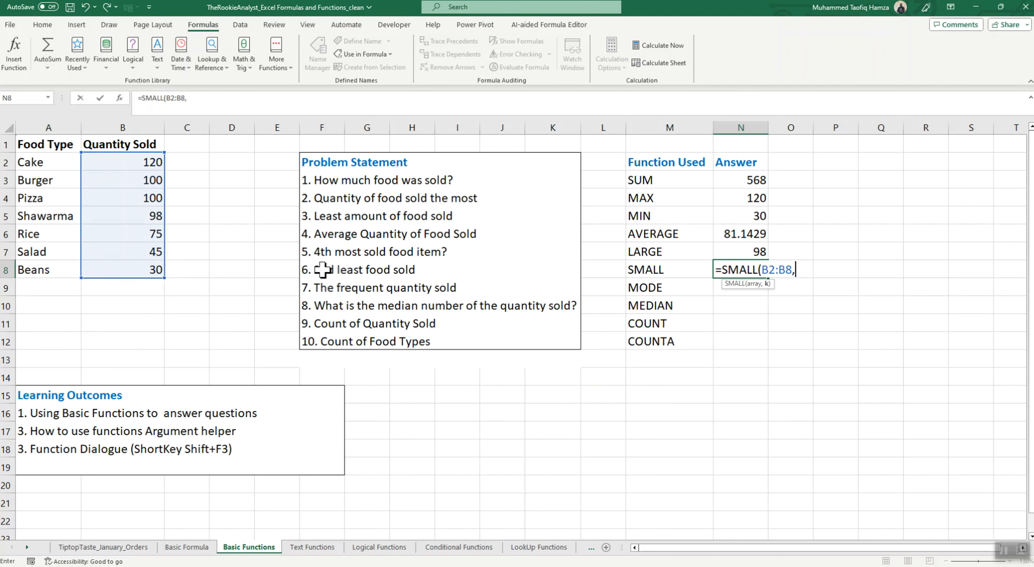
pyautogui.write('2)')
pyautogui.press('Return')
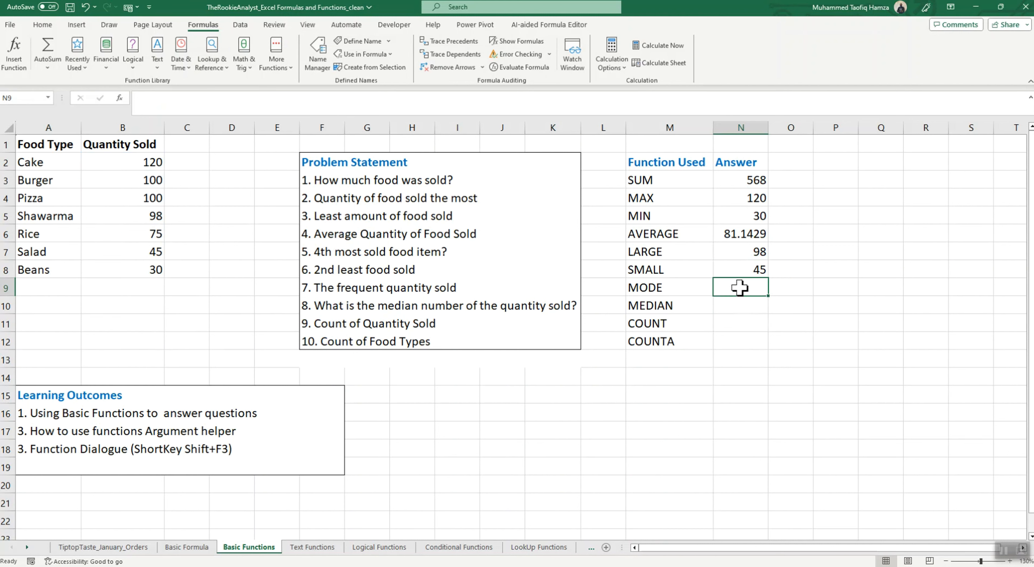
# - Begin a MODE formula in the MODE answer cell N9
pyautogui.write('=')
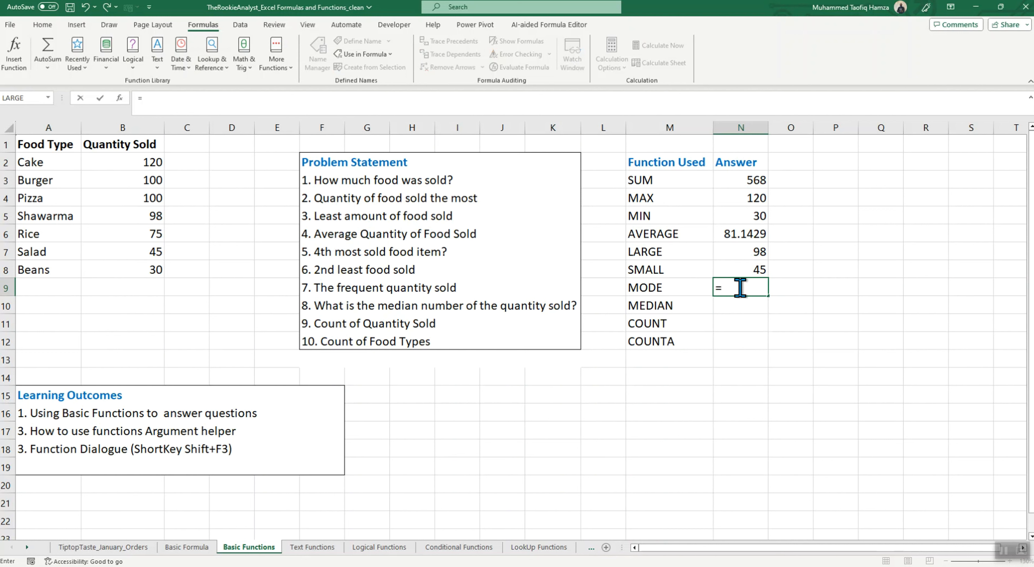
pyautogui.write('Mode')
pyautogui.press('Tab')
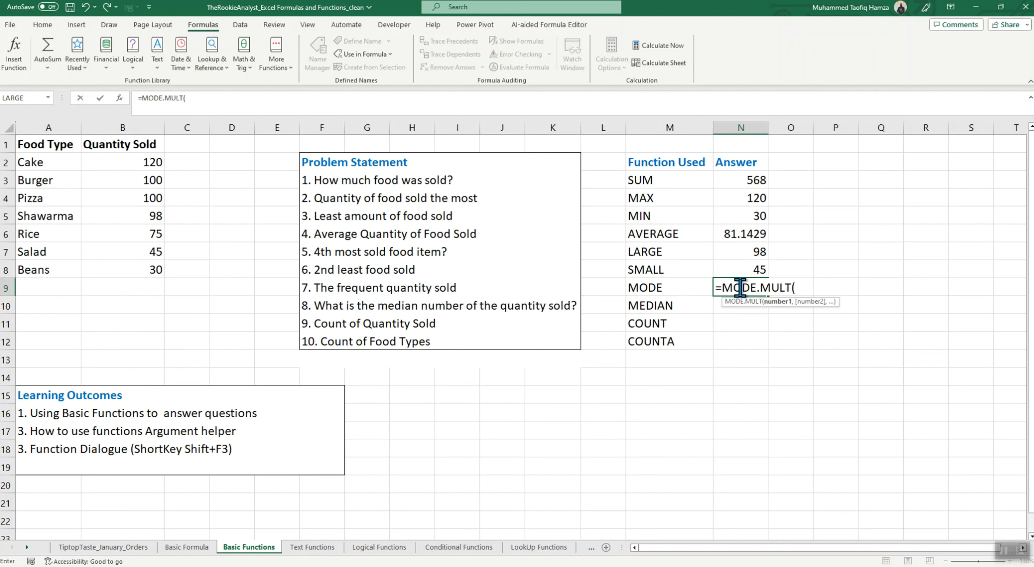
pyautogui.press('BackSpace')
pyautogui.press('BackSpace')
pyautogui.press('BackSpace')
pyautogui.press('BackSpace')
pyautogui.press('BackSpace')
pyautogui.press('BackSpace')
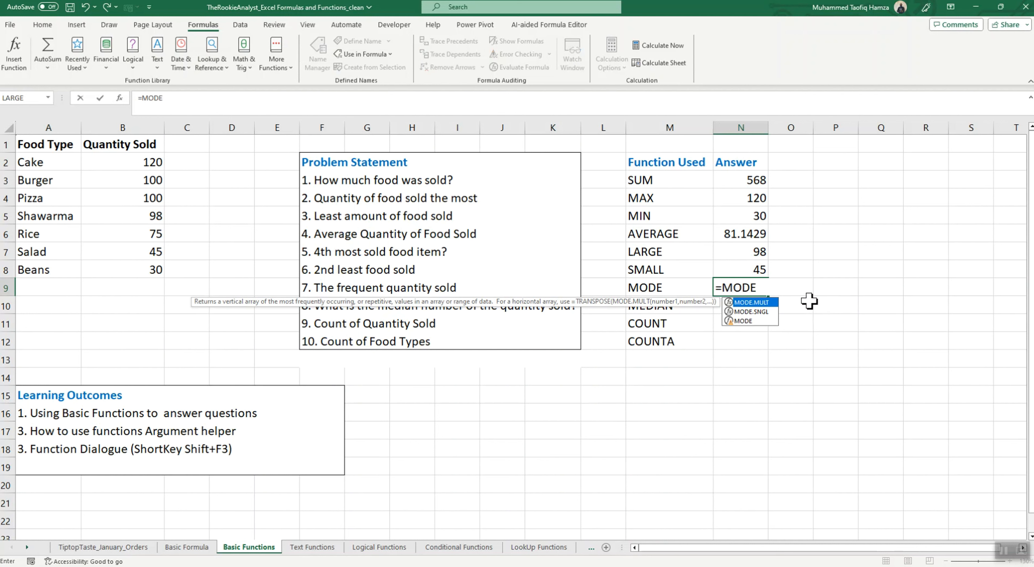
# - Complete the MODE formula in N9 with the range B2:B8 and check it against the Burger and Pizza quantities
pyautogui.write('(')
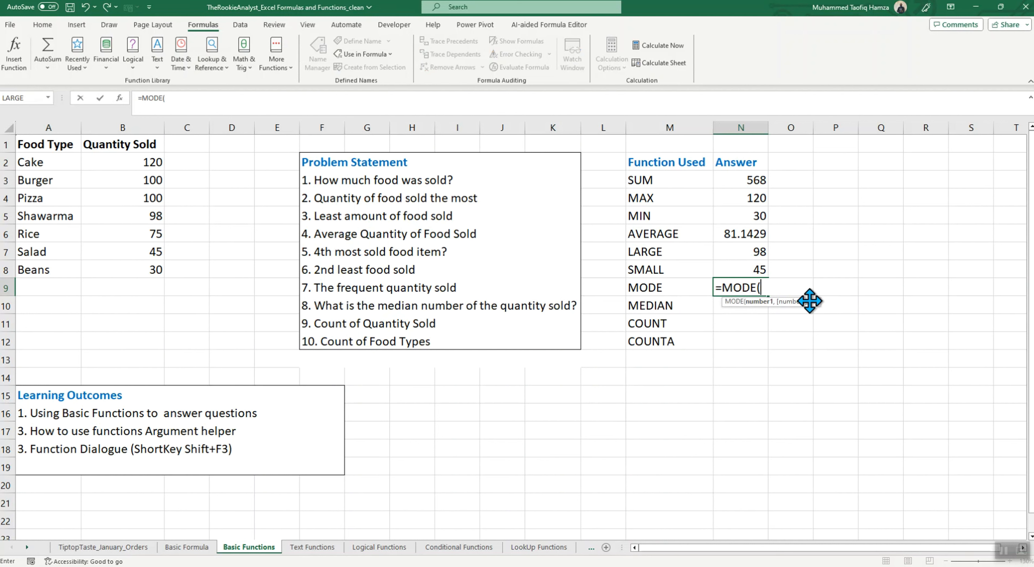
pyautogui.moveTo(132, 162); pyautogui.dragTo(159, 268)
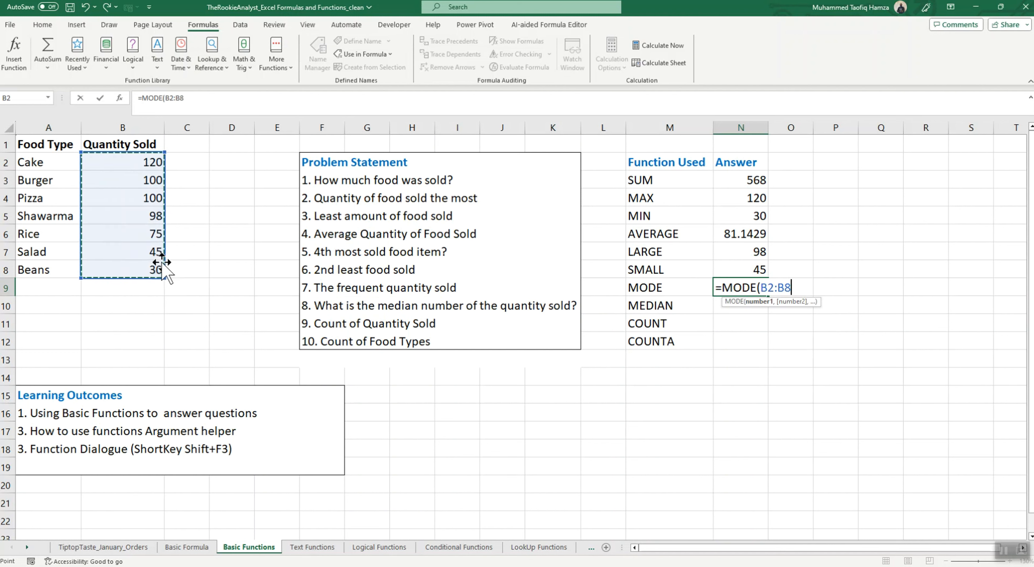
pyautogui.press('Return')
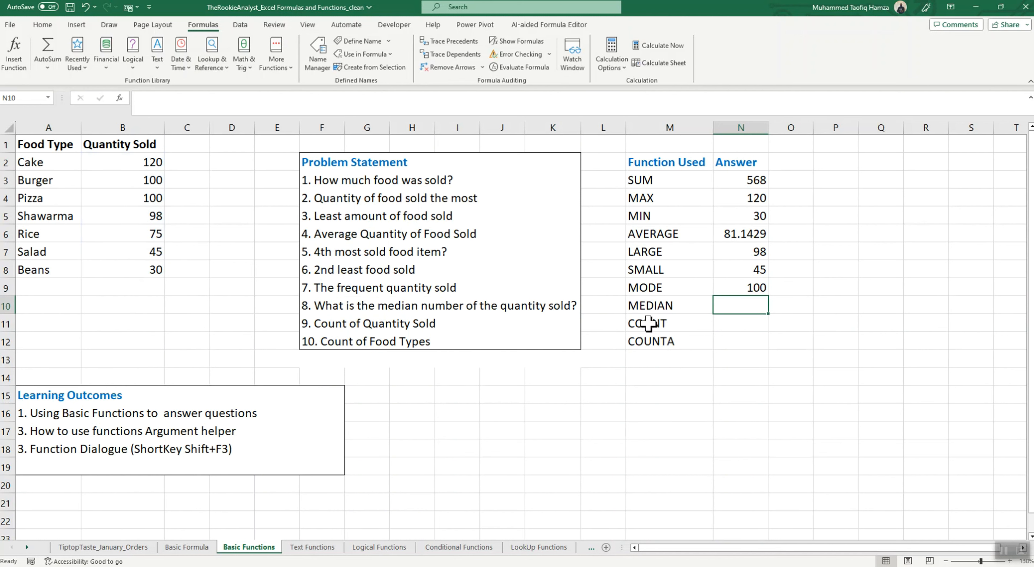
pyautogui.moveTo(152, 182); pyautogui.dragTo(152, 202)
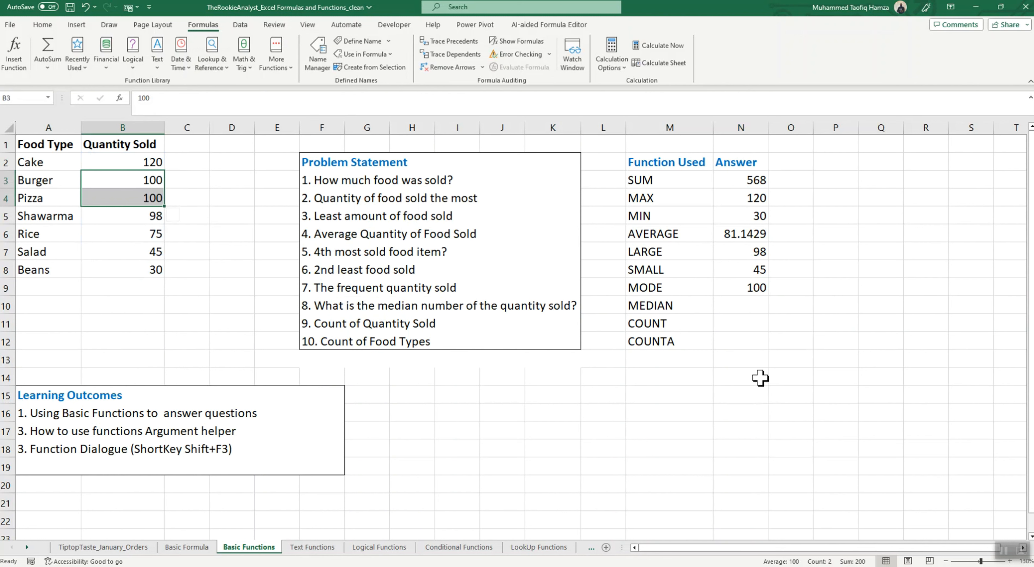
pyautogui.click(742, 307)
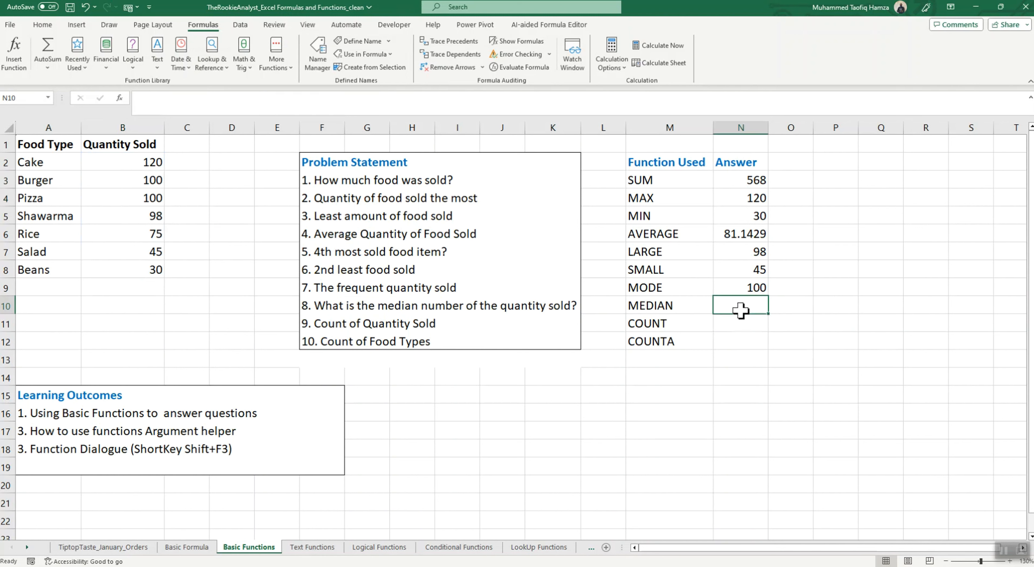
# - Enter a MEDIAN formula in N10 for the quantities in B2:B8
pyautogui.write('=Media')
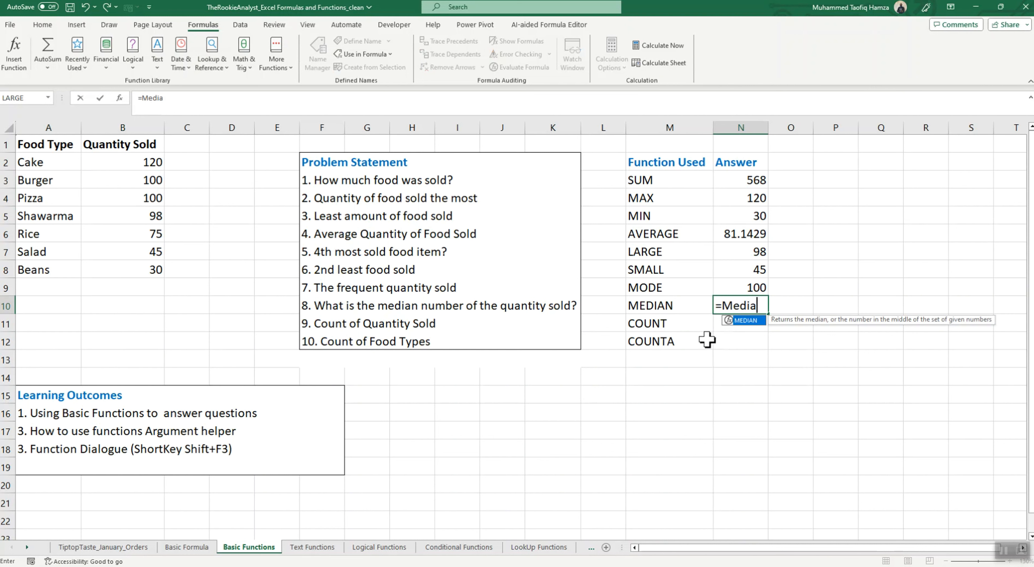
pyautogui.press('Tab')
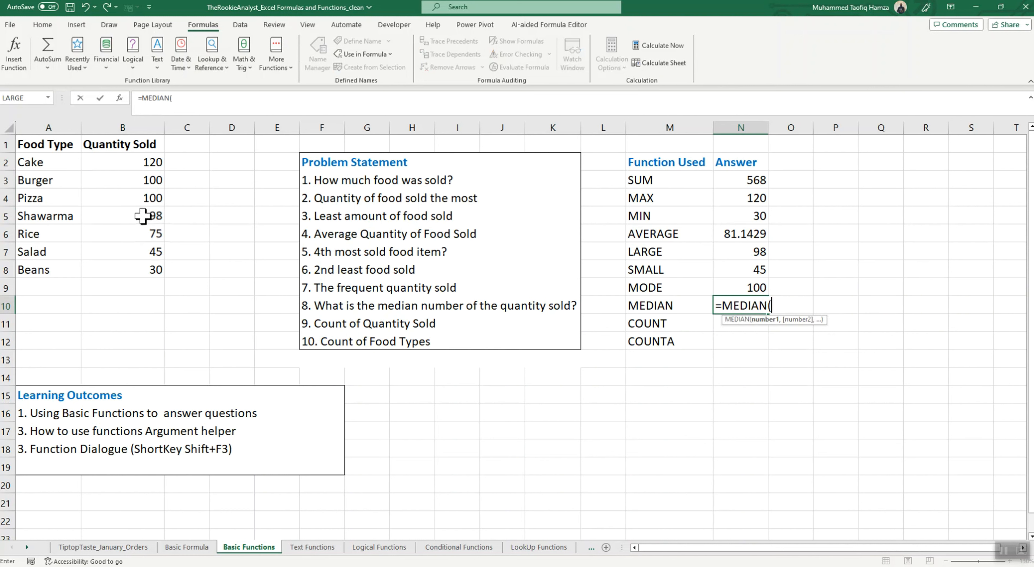
pyautogui.moveTo(151, 163); pyautogui.dragTo(157, 271)
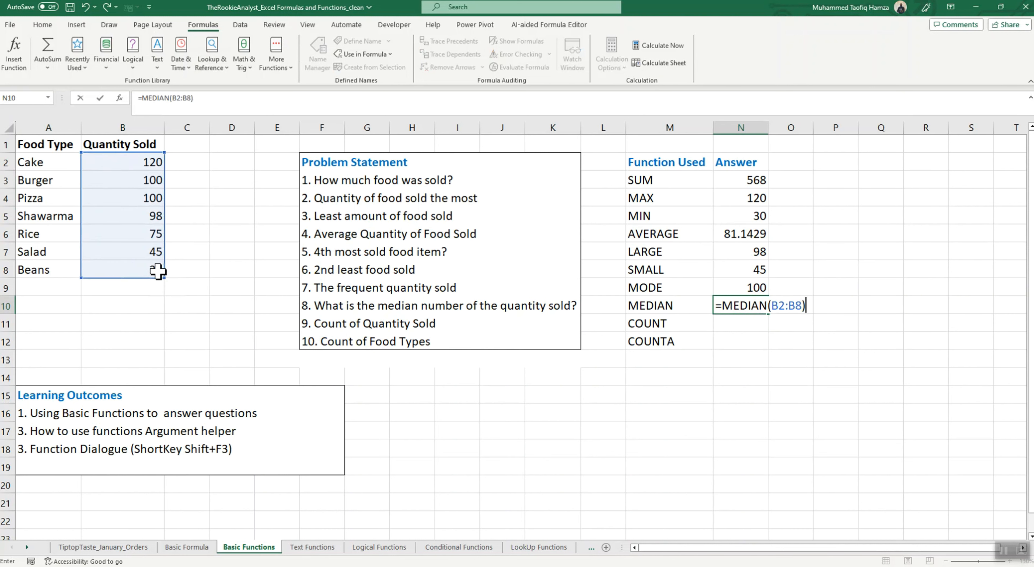
pyautogui.press('Return')
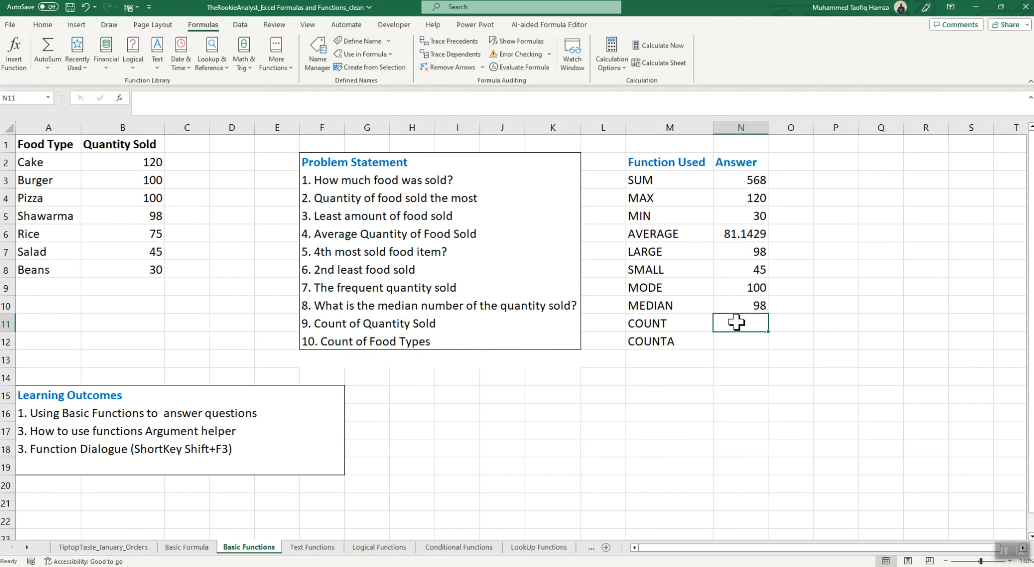
# - Enter a COUNT formula in N11 for B2:B8 and check it by selecting the quantity cells
pyautogui.write('=')
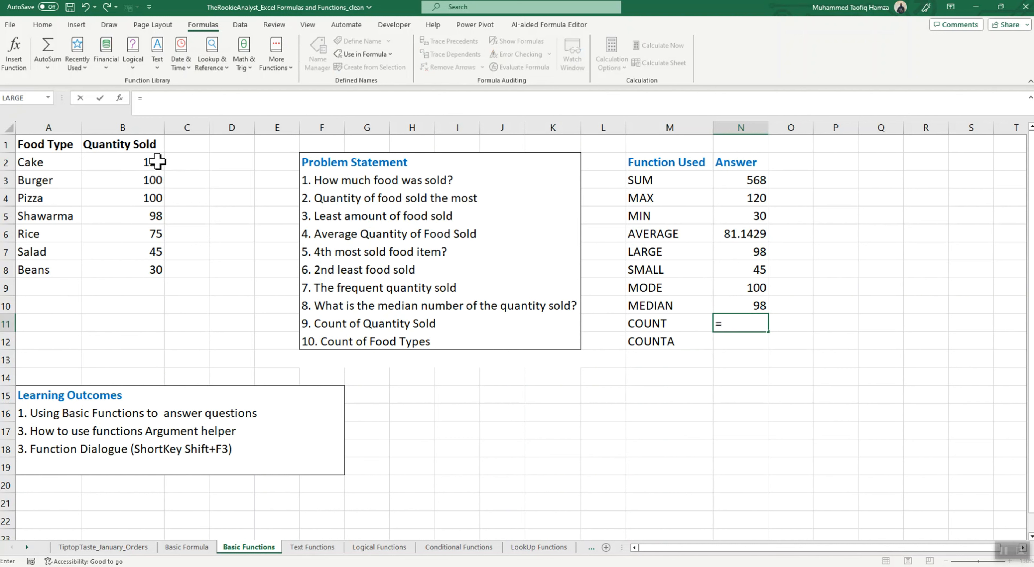
pyautogui.moveTo(150, 161); pyautogui.dragTo(153, 270)
pyautogui.press('BackSpace')
pyautogui.press('BackSpace')
pyautogui.press('BackSpace')
pyautogui.press('BackSpace')
pyautogui.press('BackSpace')
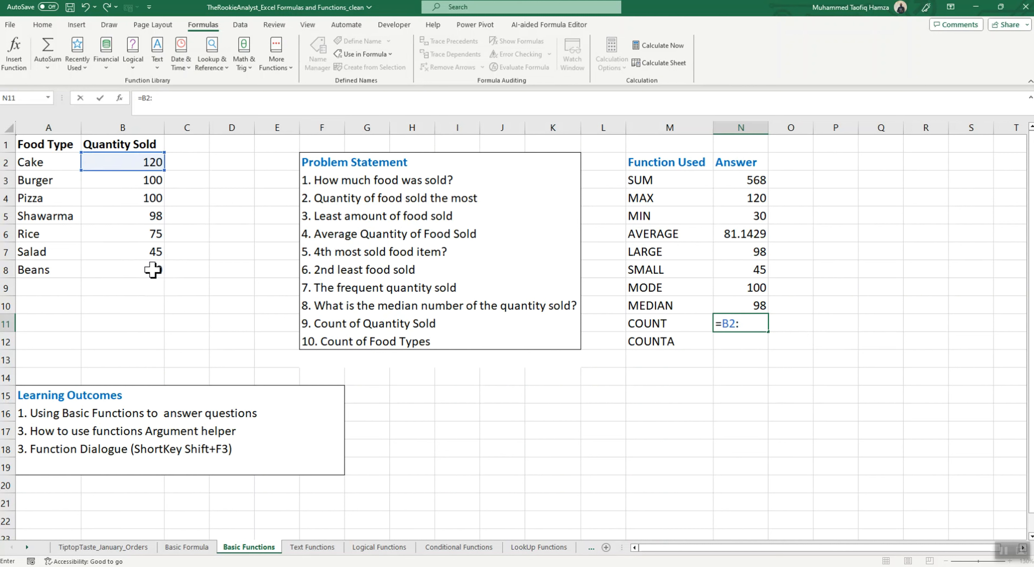
pyautogui.write('COunt')
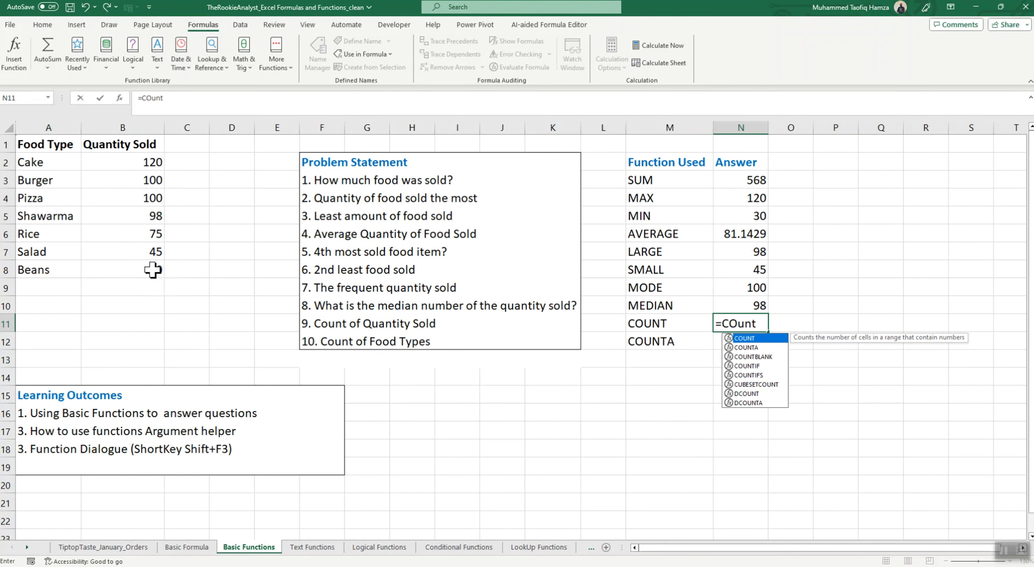
pyautogui.press('Tab')
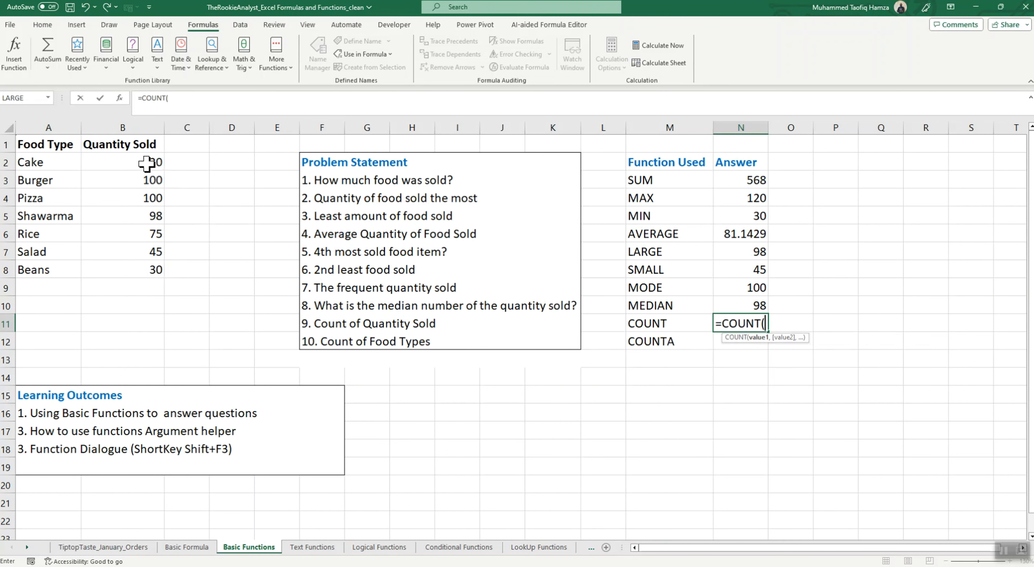
pyautogui.moveTo(147, 161); pyautogui.dragTo(152, 270)
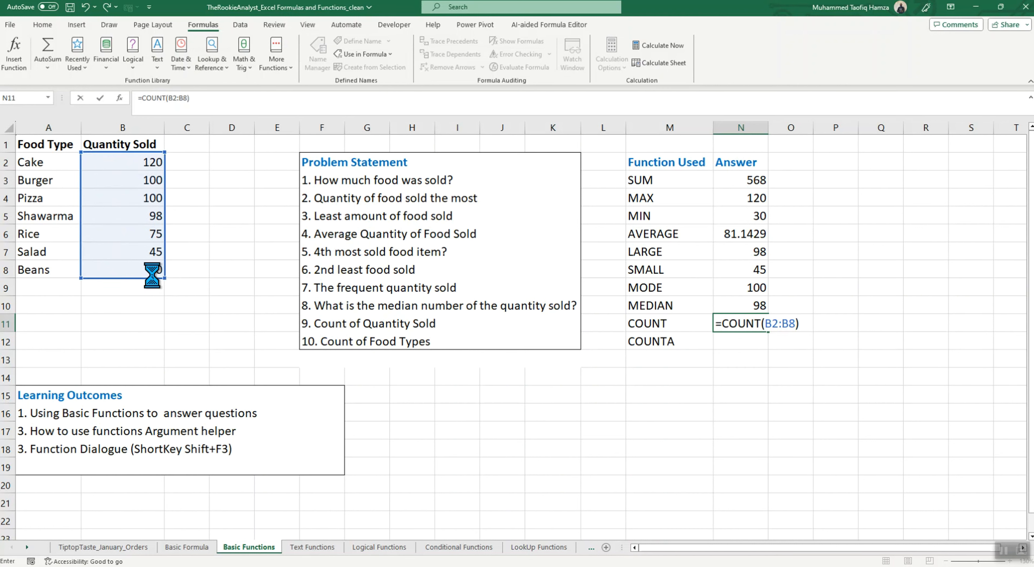
pyautogui.press('Return')
pyautogui.moveTo(148, 165); pyautogui.dragTo(157, 267)
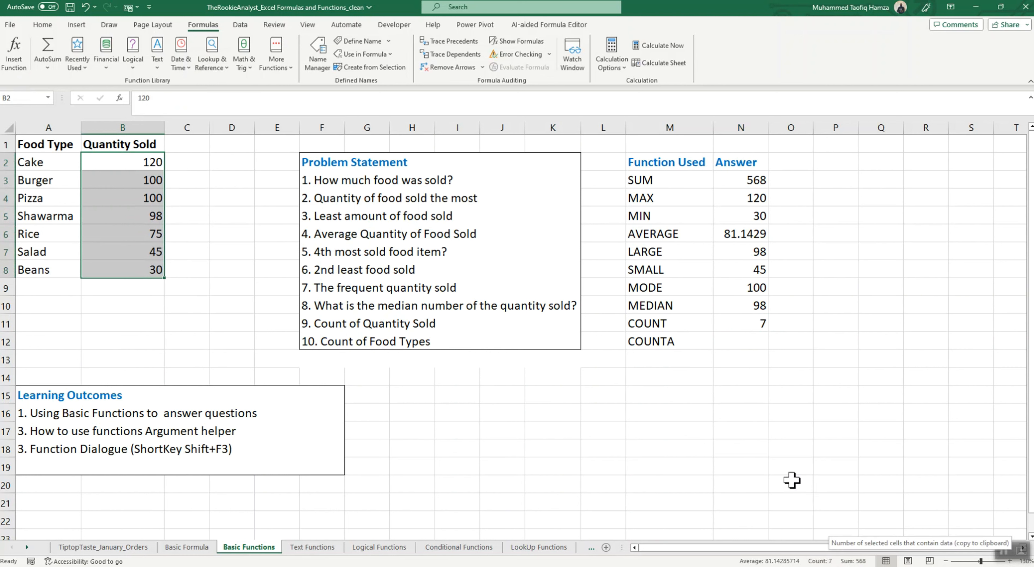
# - Enter a COUNTA formula in N12 using the quantity range B2:B8 and review the formula
pyautogui.click(729, 342)
pyautogui.write('=C')
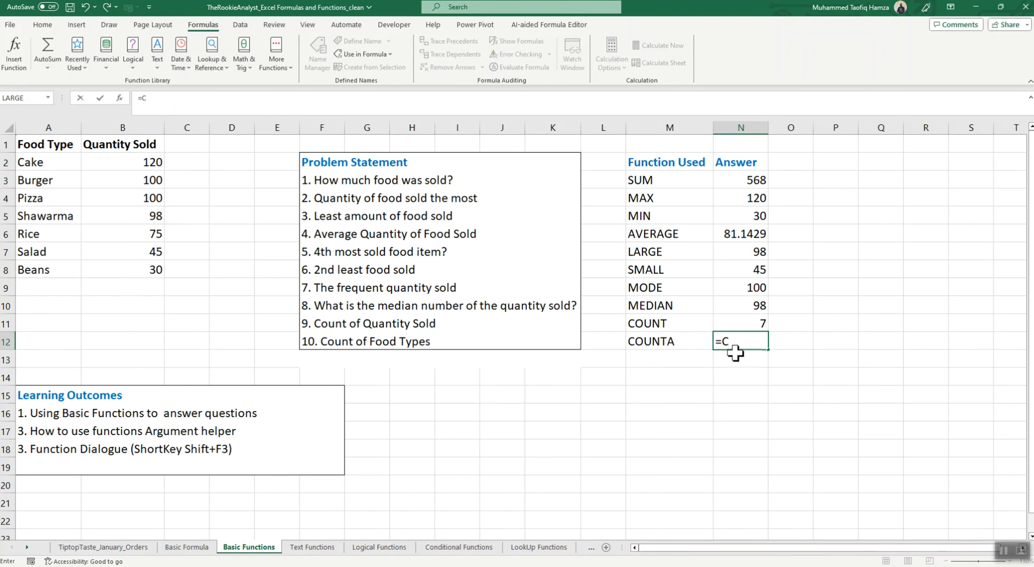
pyautogui.write('Ount')
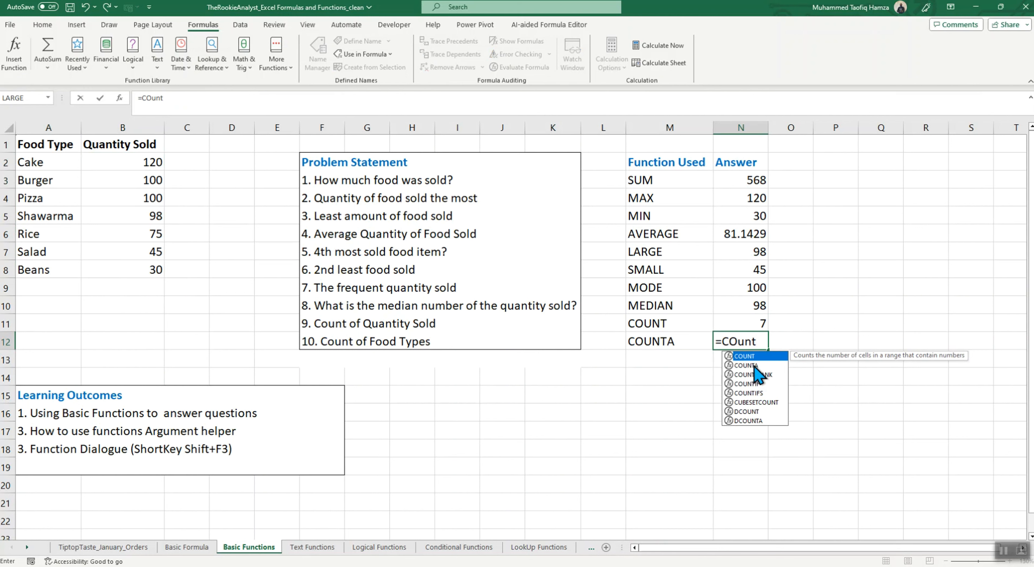
pyautogui.doubleClick(754, 366)
pyautogui.click(153, 164)
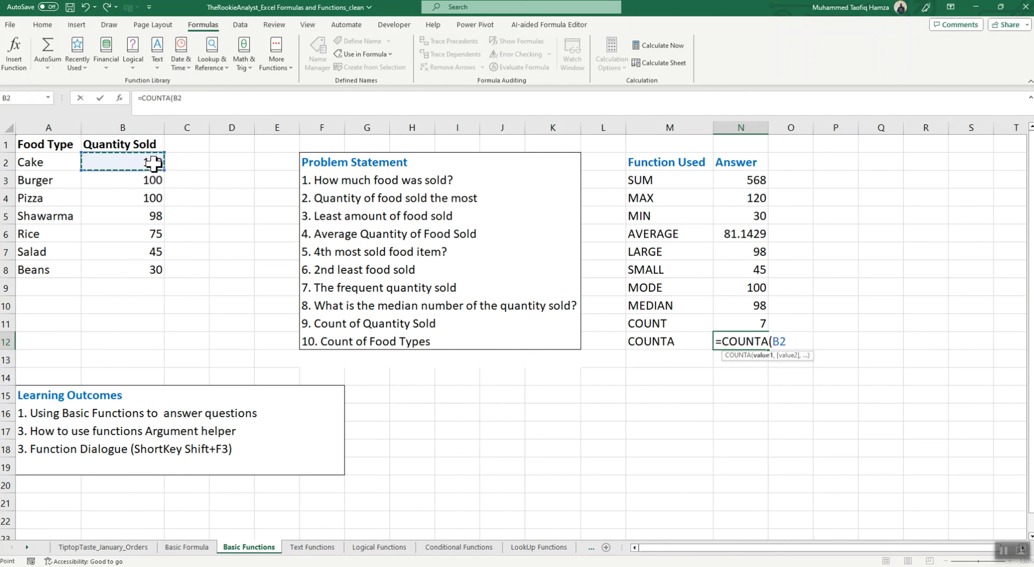
pyautogui.moveTo(153, 163); pyautogui.dragTo(152, 269)
pyautogui.write(')')
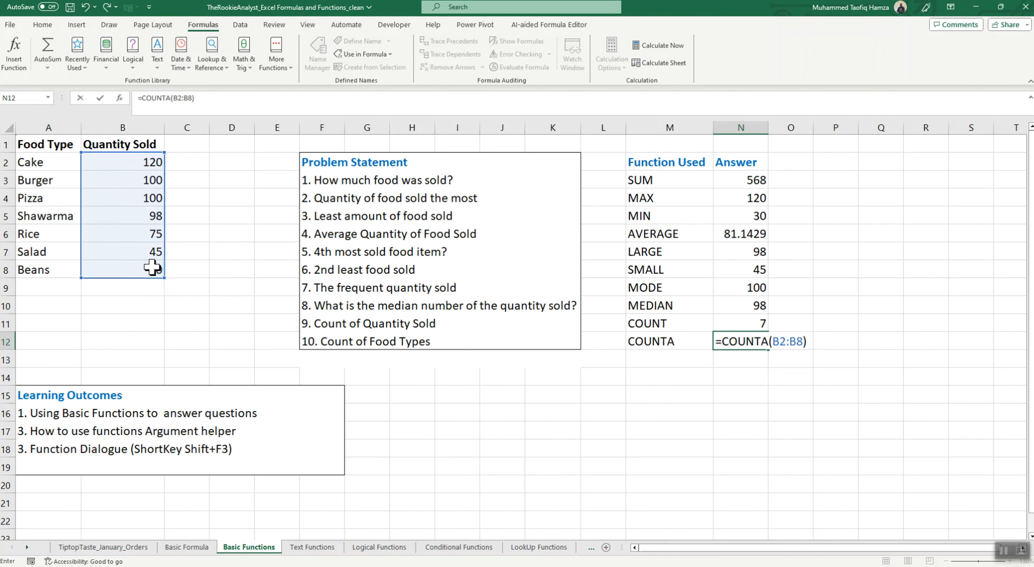
pyautogui.press('Return')
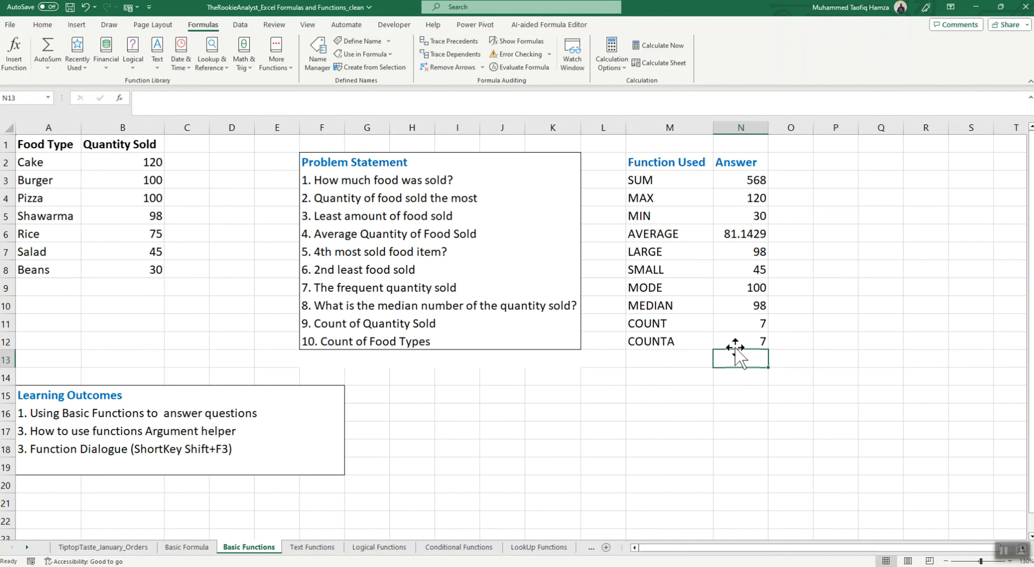
pyautogui.click(742, 345)
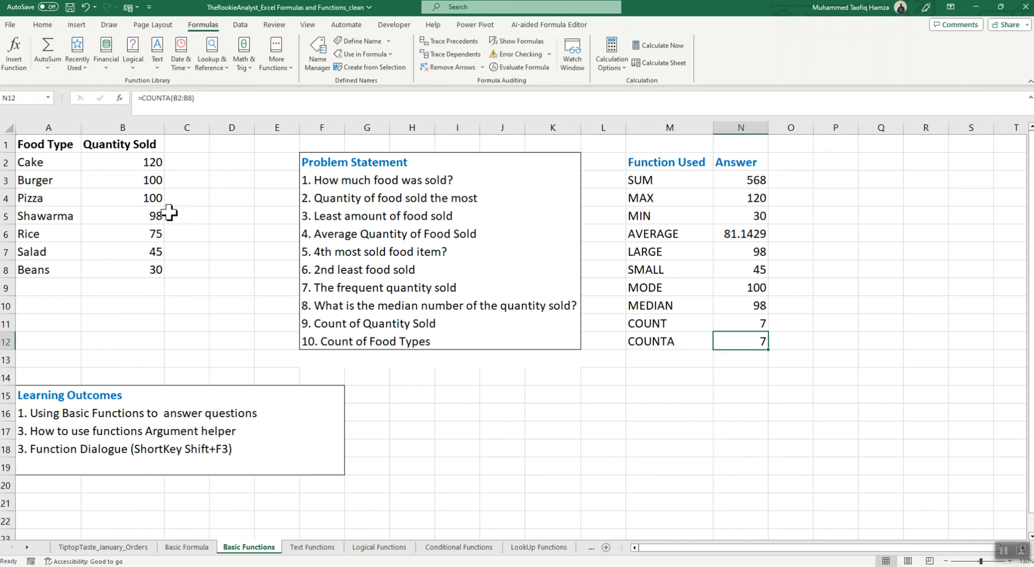
# - Check the food types in A2:A8 and try replacing N12's formula with a COUNT of that range
pyautogui.click(39, 164)
pyautogui.moveTo(39, 164); pyautogui.dragTo(39, 269)
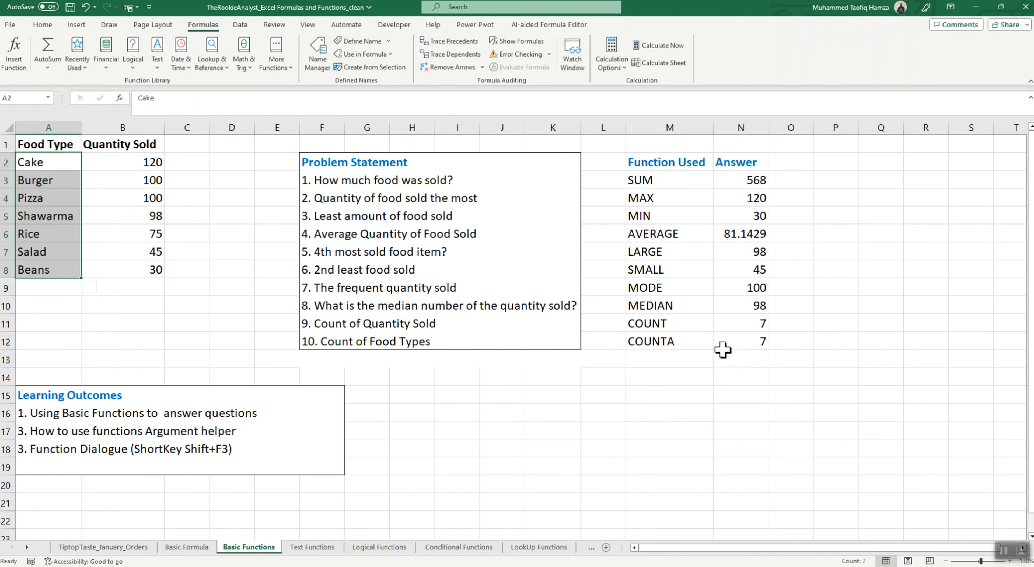
pyautogui.click(753, 343)
pyautogui.press('BackSpace')
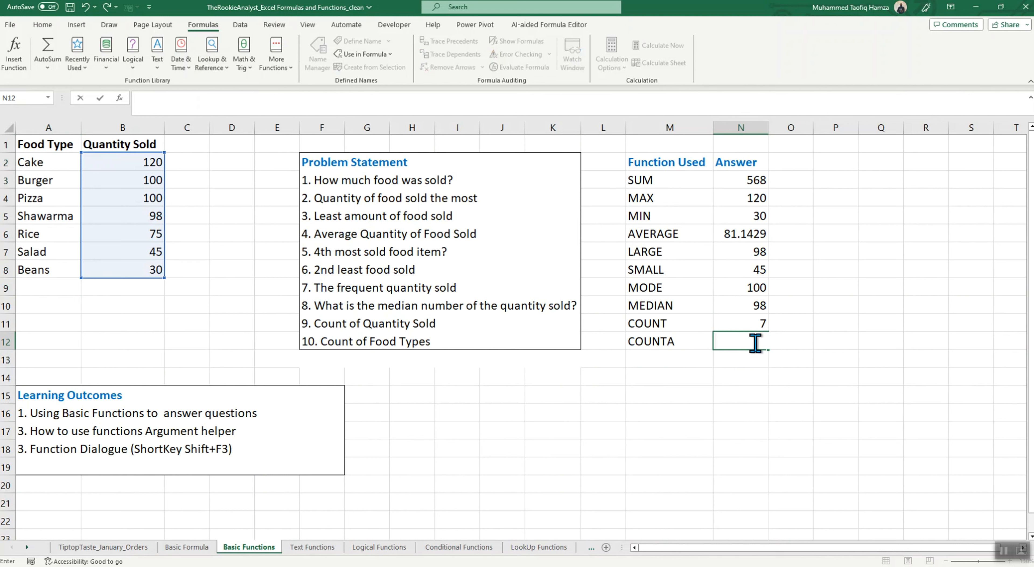
pyautogui.write('=CPOu')
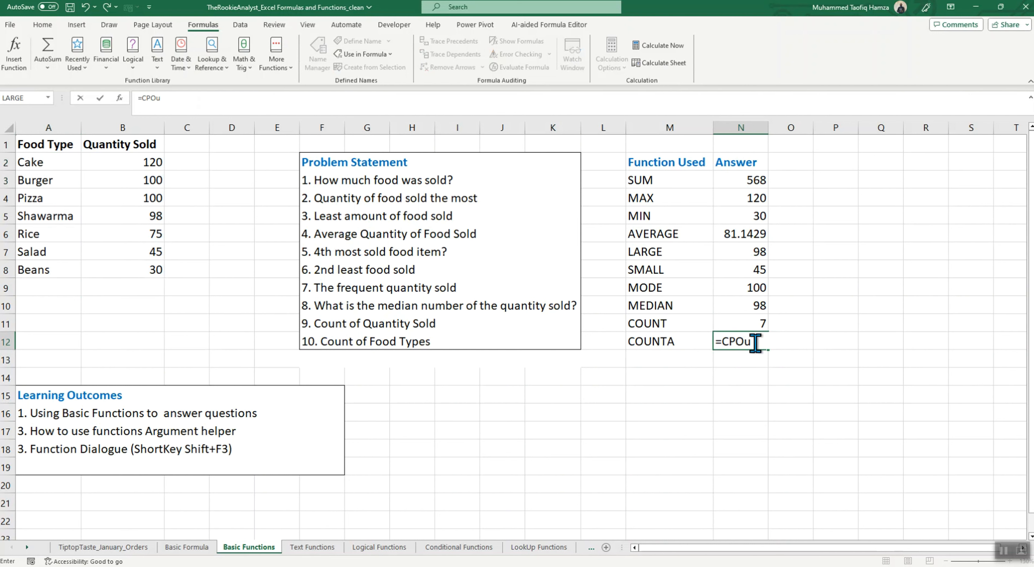
pyautogui.press('BackSpace')
pyautogui.press('BackSpace')
pyautogui.press('BackSpace')
pyautogui.write('oun')
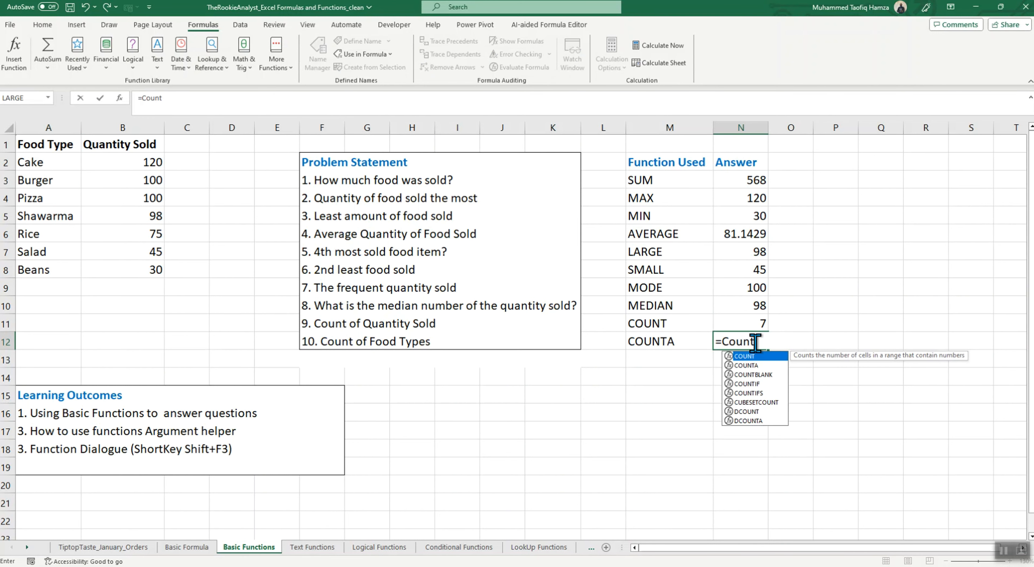
pyautogui.write('t')
pyautogui.press('Tab')
pyautogui.moveTo(32, 165); pyautogui.dragTo(26, 266)
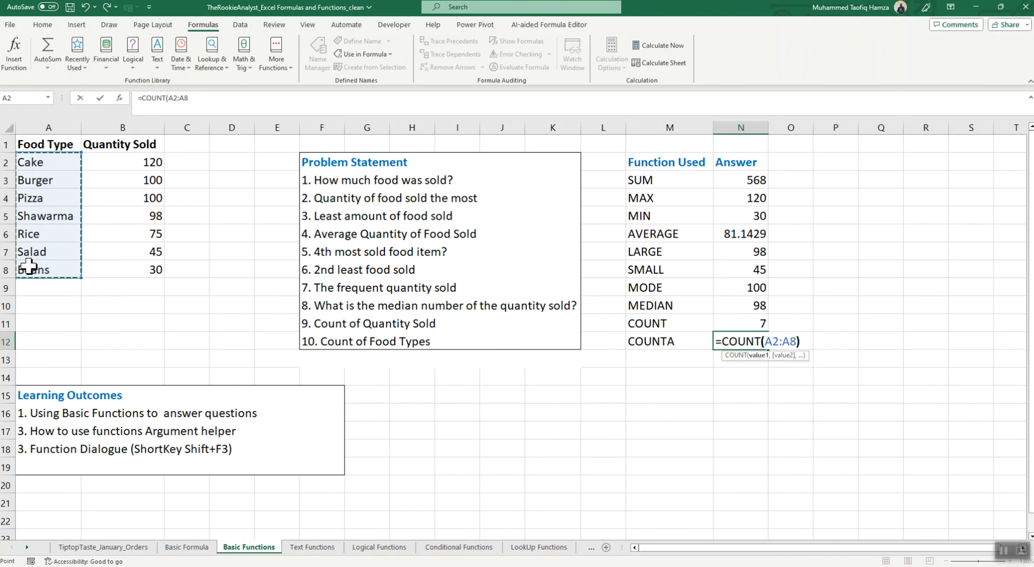
pyautogui.press('Return')
pyautogui.click(757, 343)
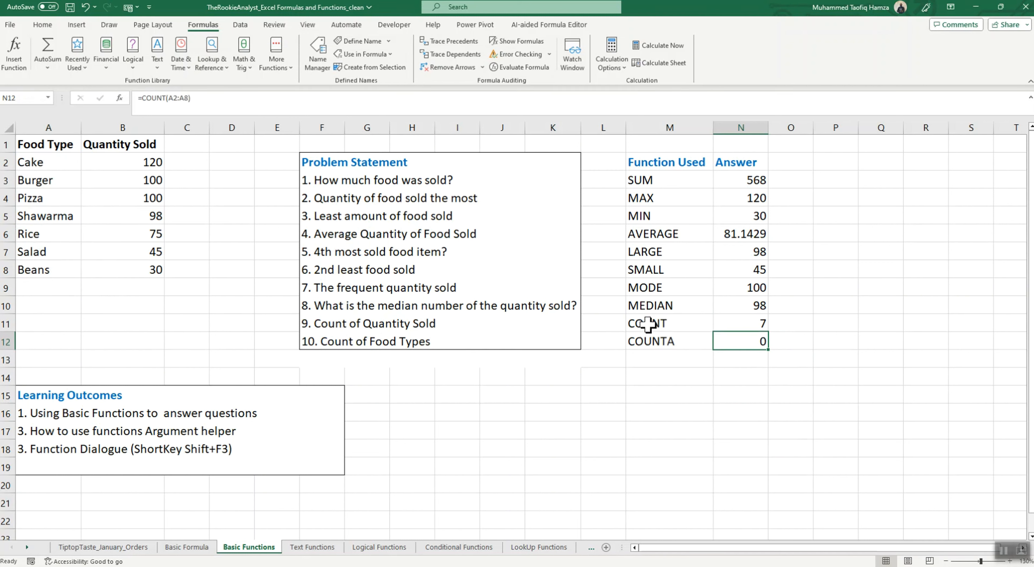
# - Clear the COUNT formula from N12 and look at the COUNTA label beside it
pyautogui.doubleClick(745, 344)
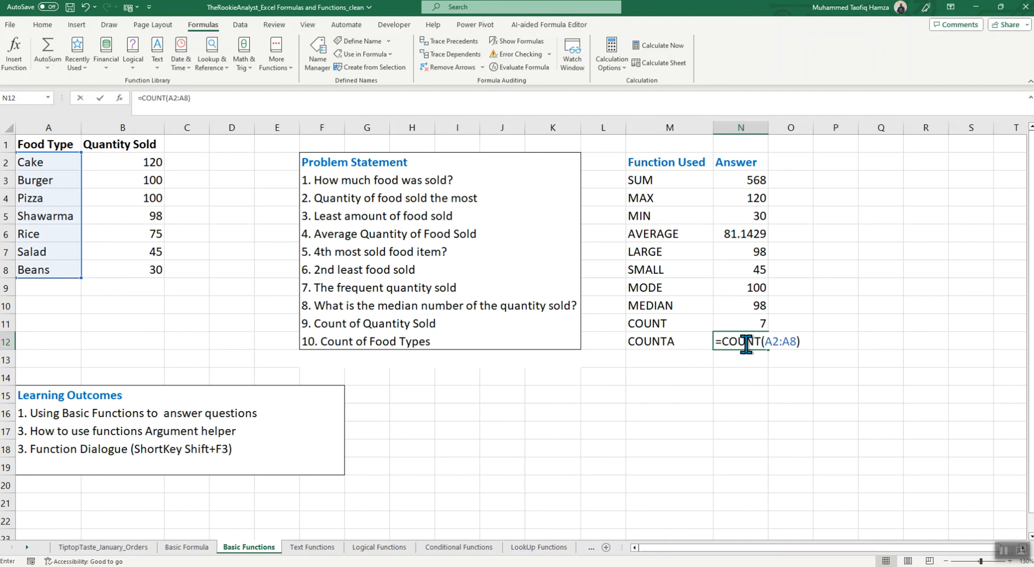
pyautogui.press('BackSpace')
pyautogui.press('BackSpace')
pyautogui.press('BackSpace')
pyautogui.press('BackSpace')
pyautogui.press('BackSpace')
pyautogui.press('BackSpace')
pyautogui.press('BackSpace')
pyautogui.press('BackSpace')
pyautogui.press('BackSpace')
pyautogui.press('BackSpace')
pyautogui.press('BackSpace')
pyautogui.press('BackSpace')
pyautogui.press('BackSpace')
pyautogui.click(700, 407)
pyautogui.click(662, 347)
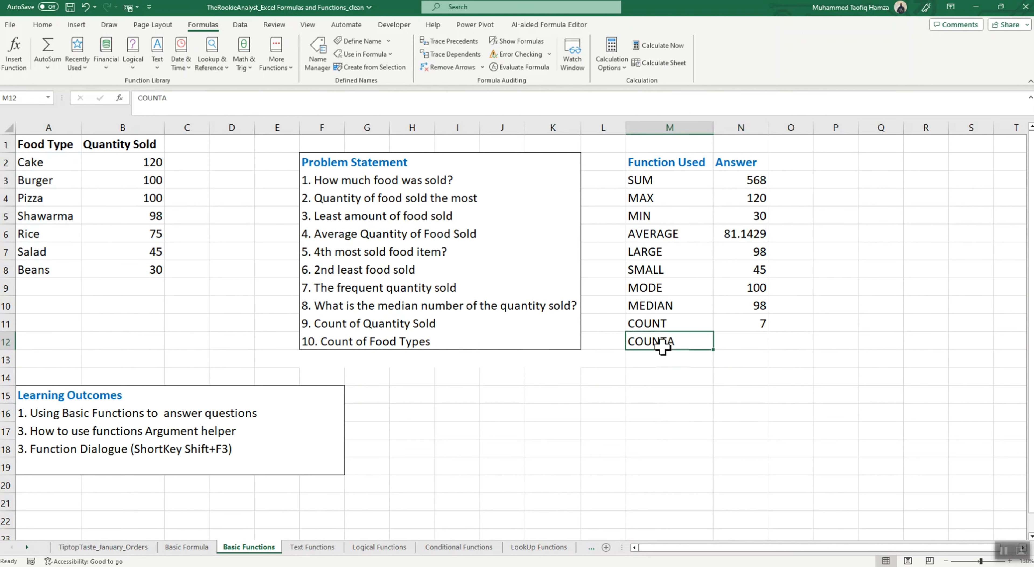
# - Enter a COUNTA formula in N12 for the food types in A2:A8 and check its referenced range
pyautogui.click(738, 344)
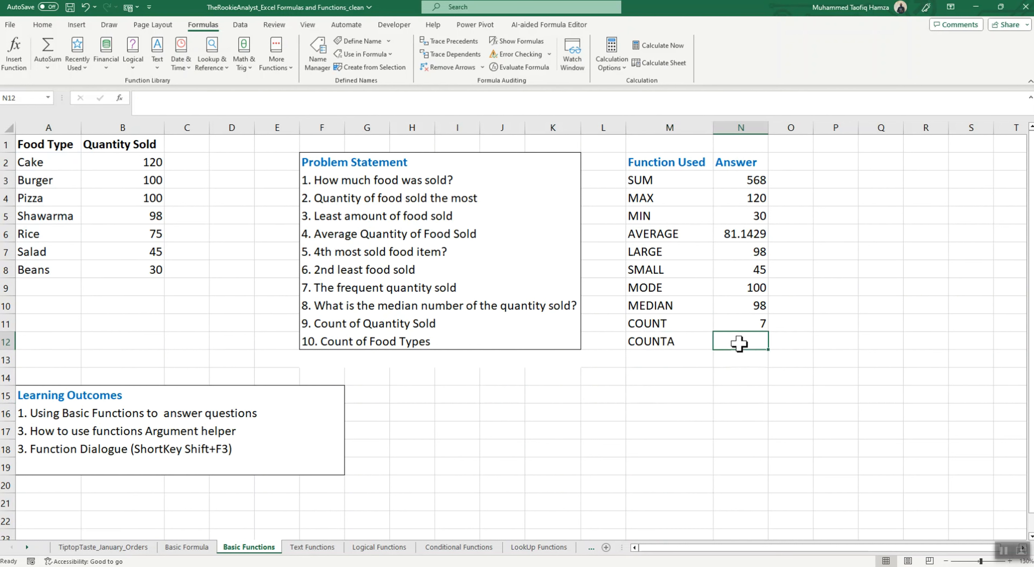
pyautogui.write('=COUN')
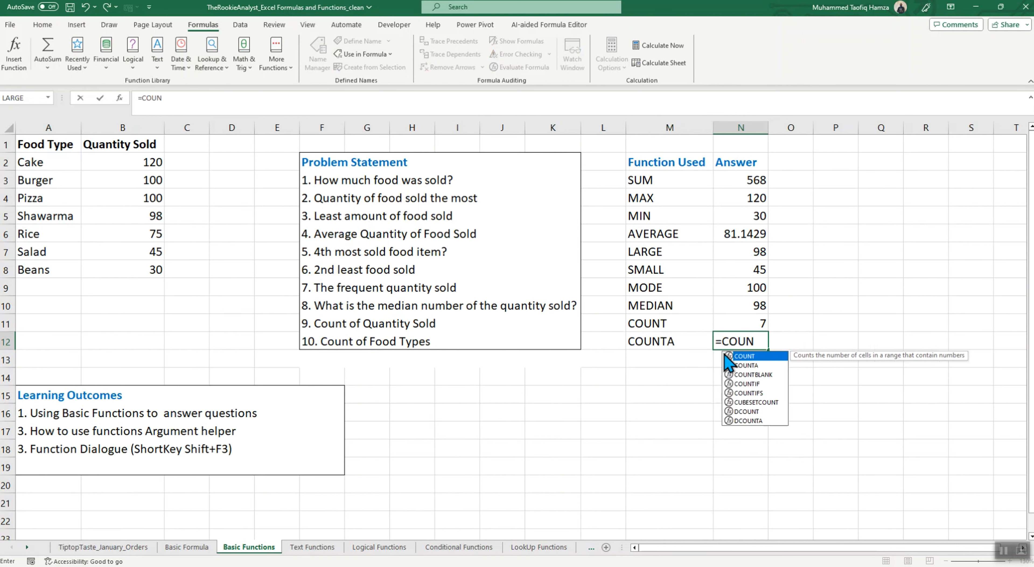
pyautogui.write('TA')
pyautogui.doubleClick(725, 356)
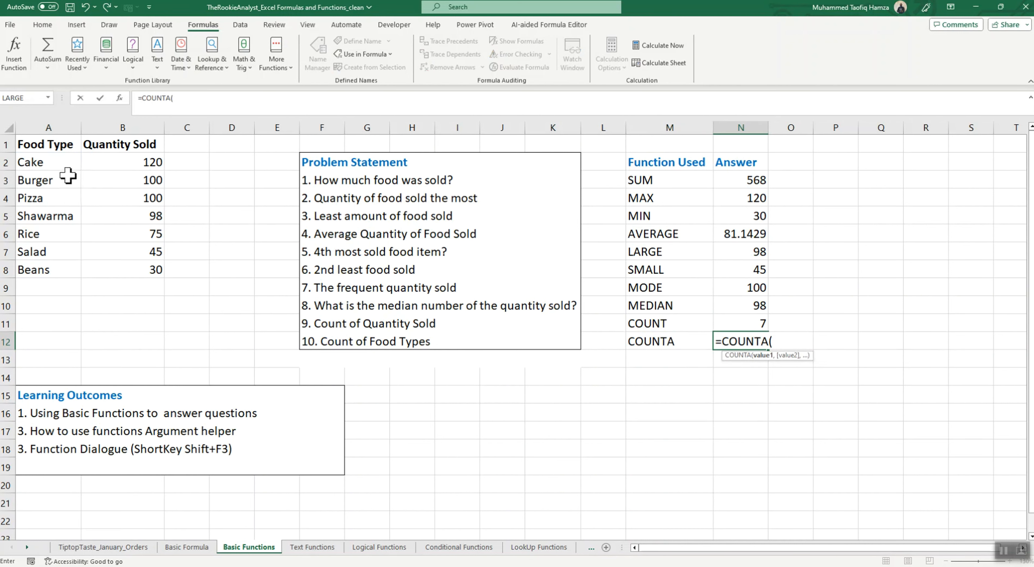
pyautogui.moveTo(64, 165); pyautogui.dragTo(32, 275)
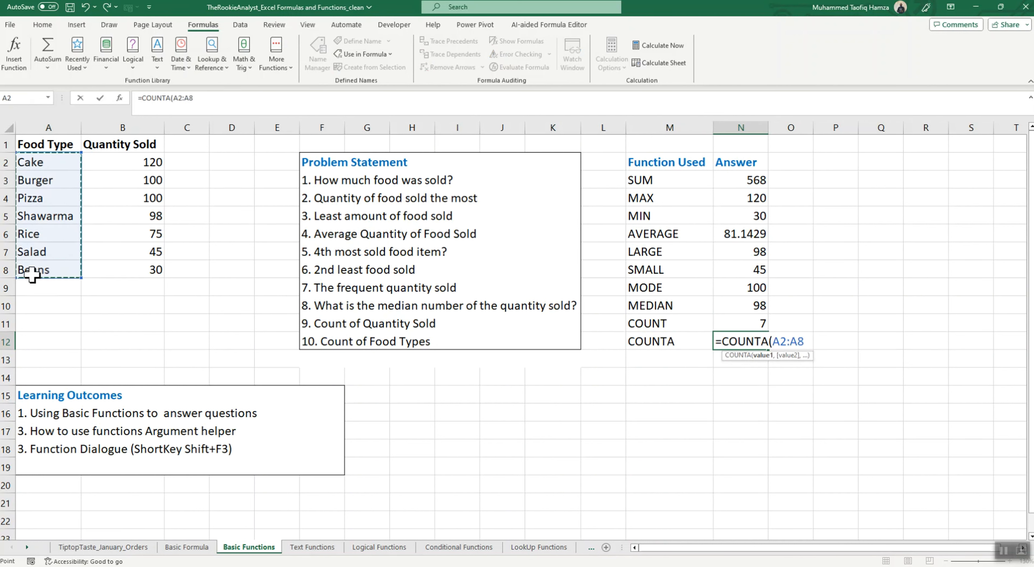
pyautogui.press('Return')
pyautogui.click(738, 341)
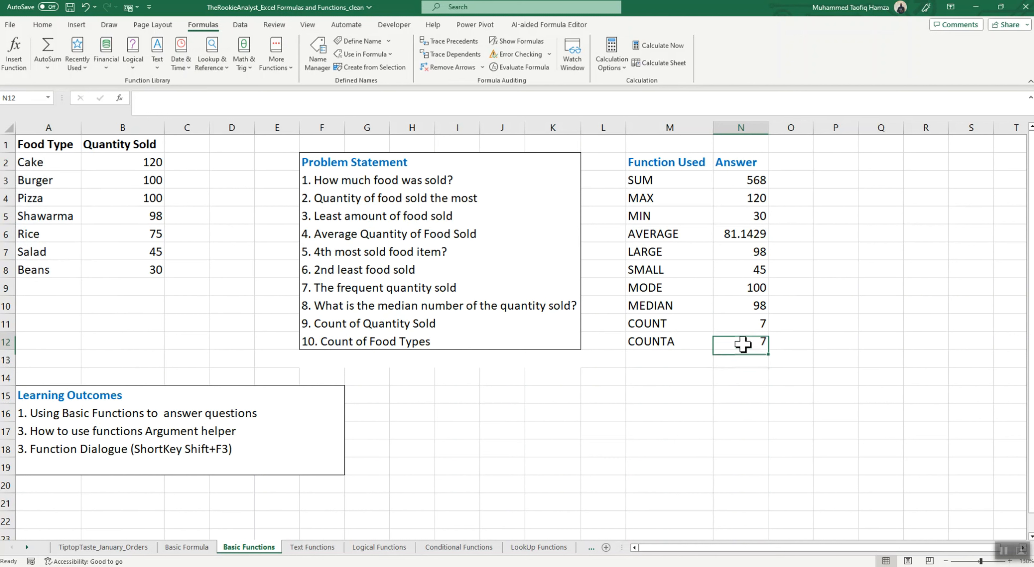
pyautogui.click(178, 97)
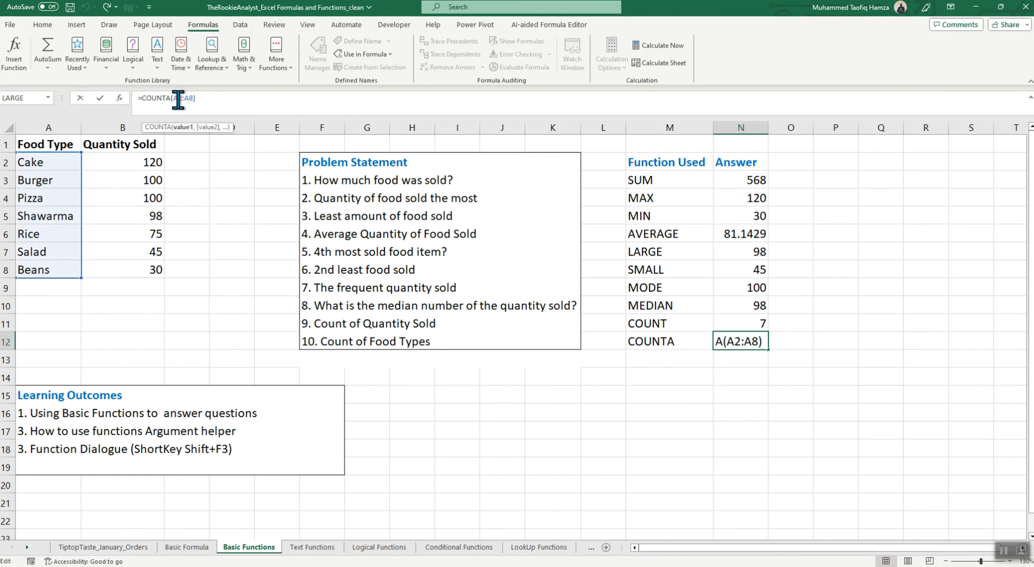
pyautogui.moveTo(80, 283); pyautogui.dragTo(89, 298)
pyautogui.press('Return')
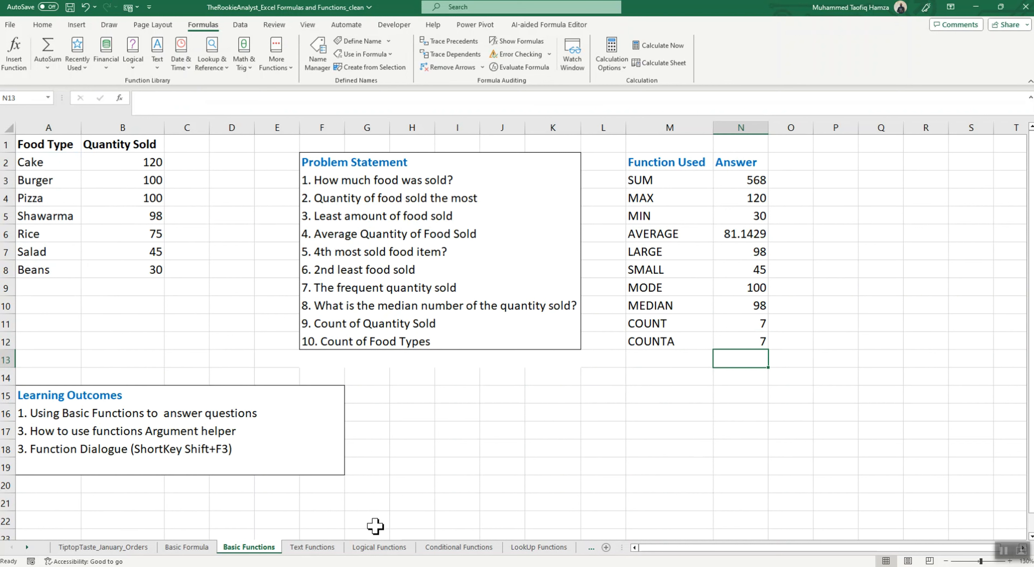
# - Open the Text Functions sheet and look over its list of text exercises
pyautogui.click(315, 549)
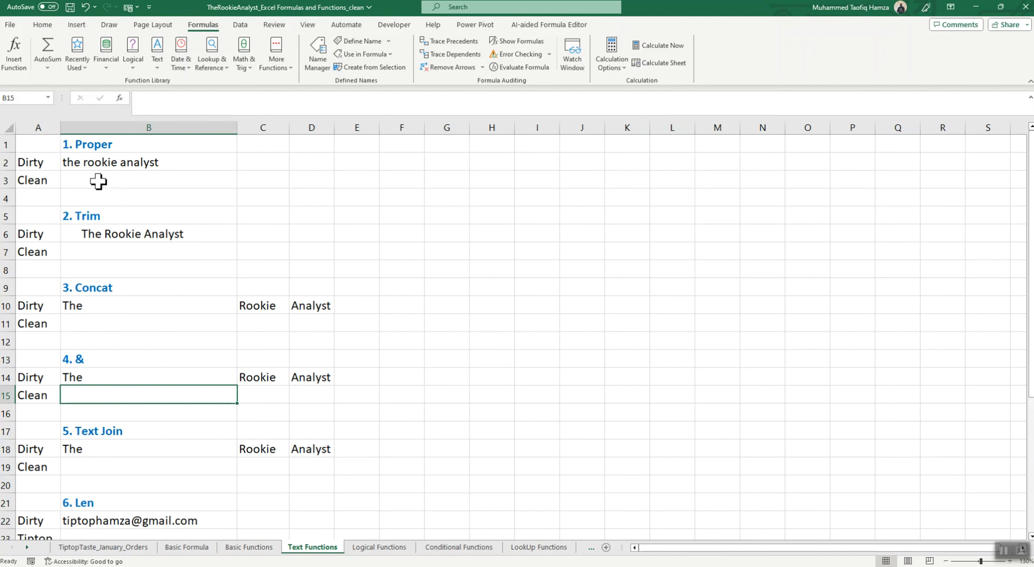
pyautogui.scroll(-1, 212, 317)
pyautogui.scroll(-3, 209, 362)
pyautogui.scroll(4, 206, 410)
# - Enter a PROPER formula in B3 that converts the text in B2 to proper case
pyautogui.click(104, 183)
pyautogui.write('=')
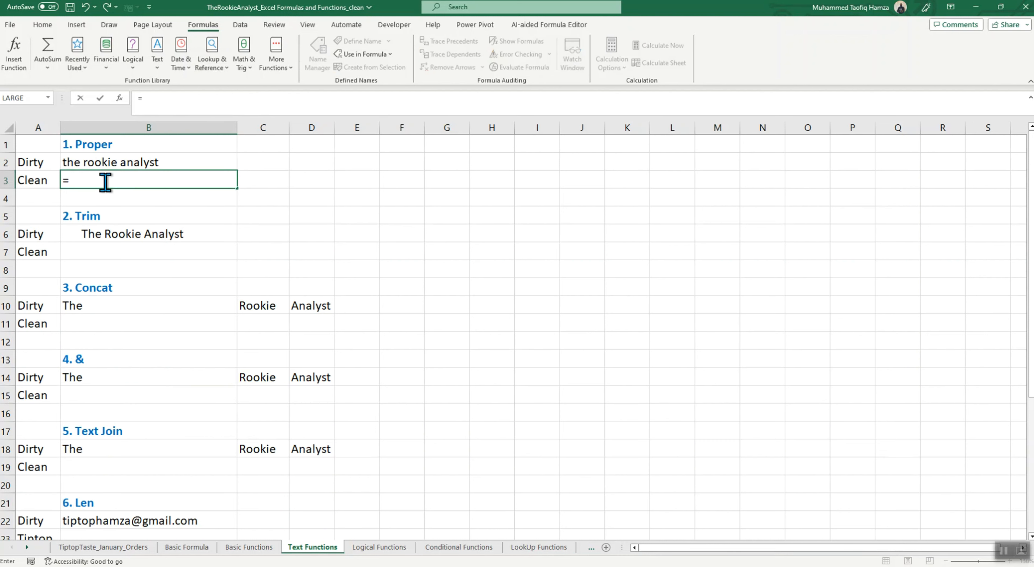
pyautogui.write('proper')
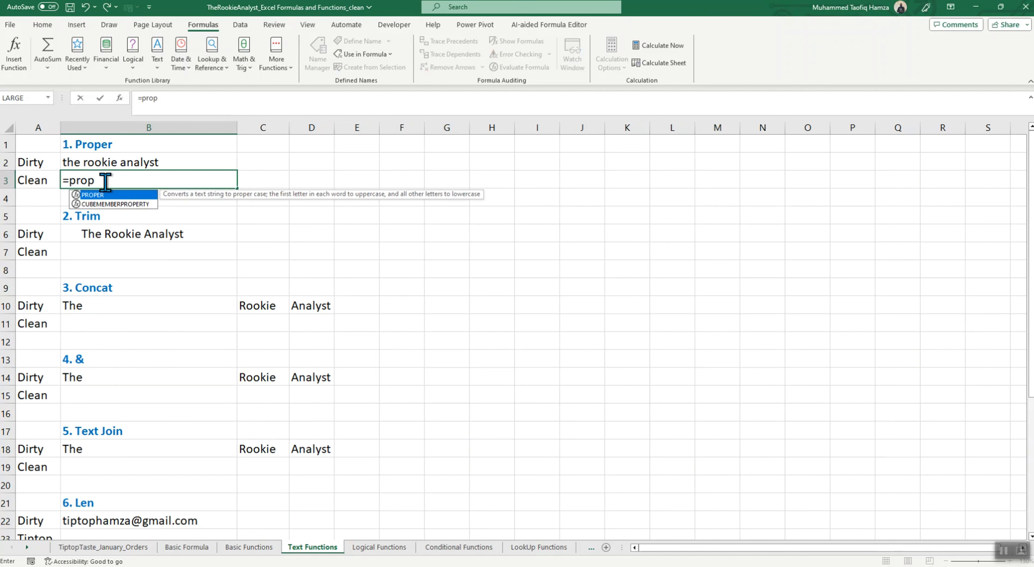
pyautogui.press('Tab')
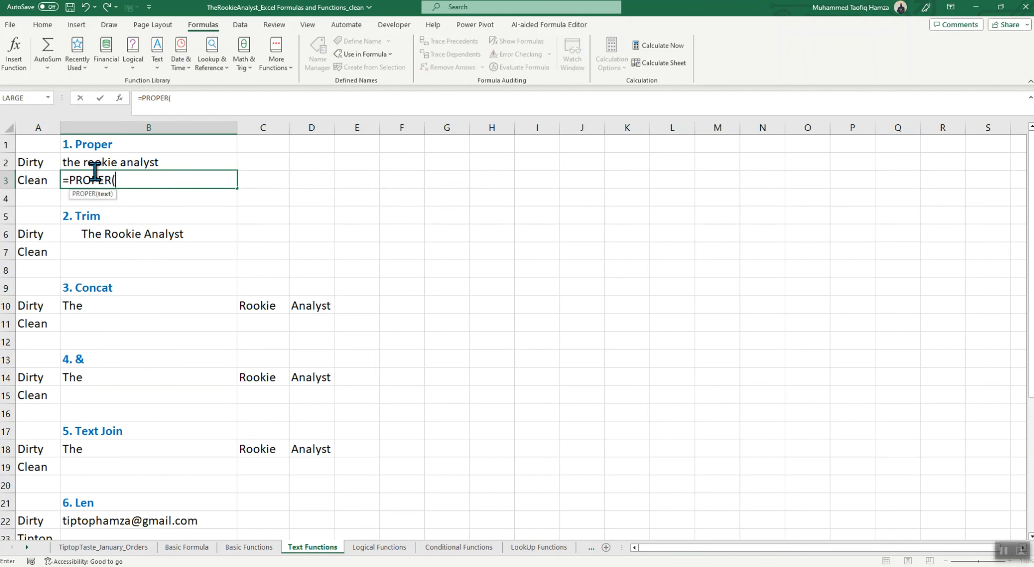
pyautogui.click(82, 163)
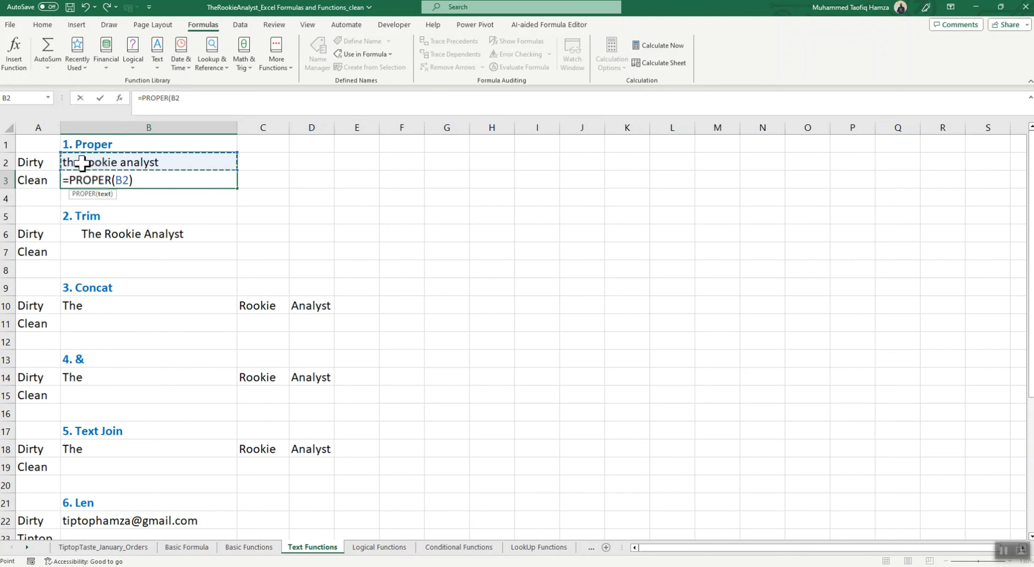
pyautogui.write(')')
pyautogui.press('Return')
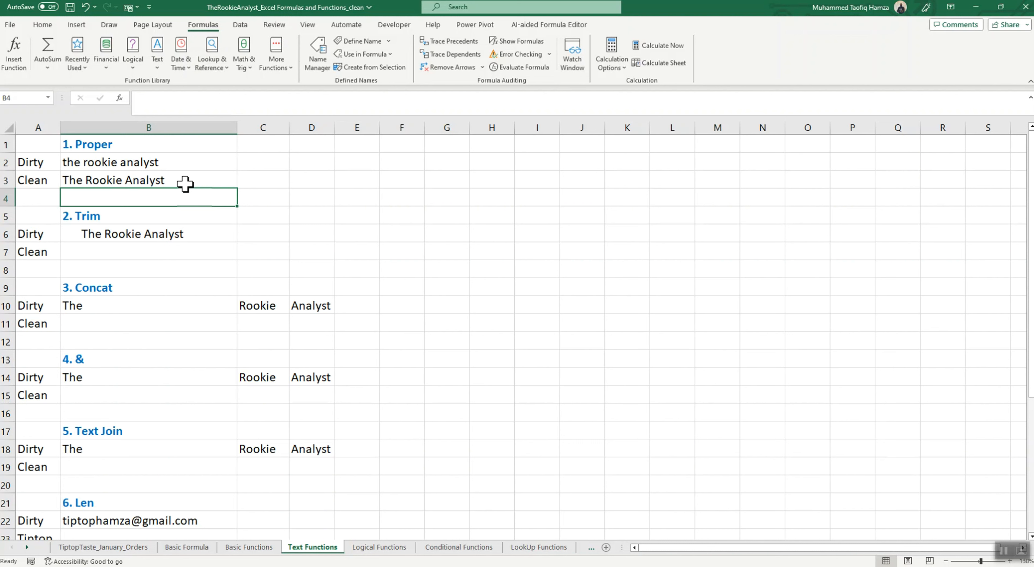
pyautogui.click(96, 256)
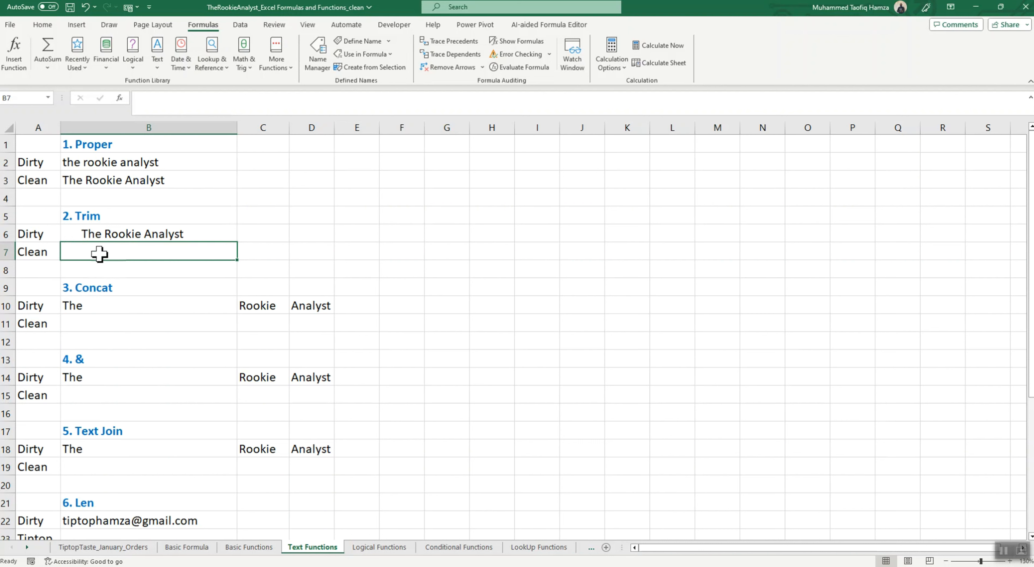
pyautogui.write('=Trime')
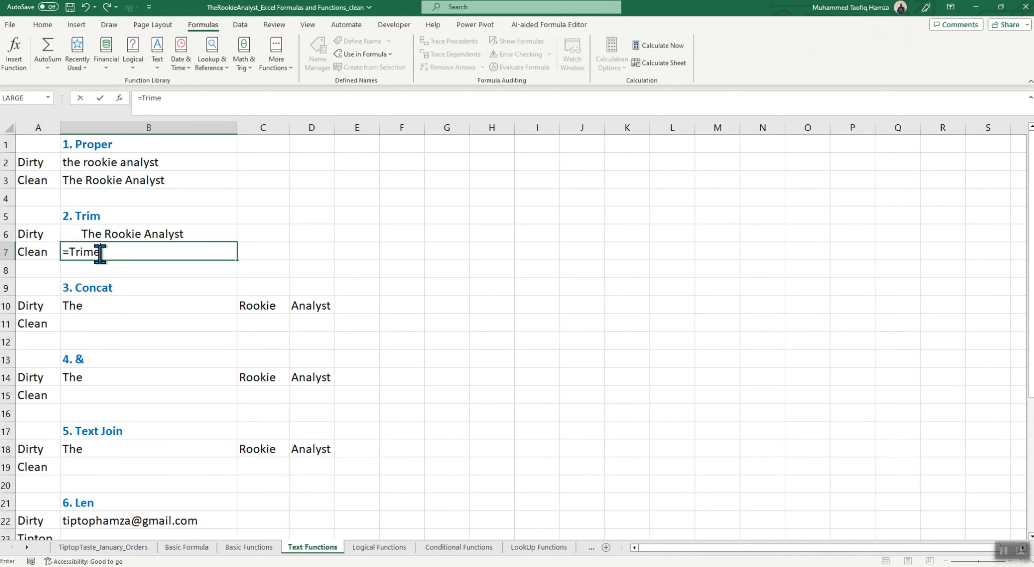
pyautogui.press('Tab')
pyautogui.click(127, 258)
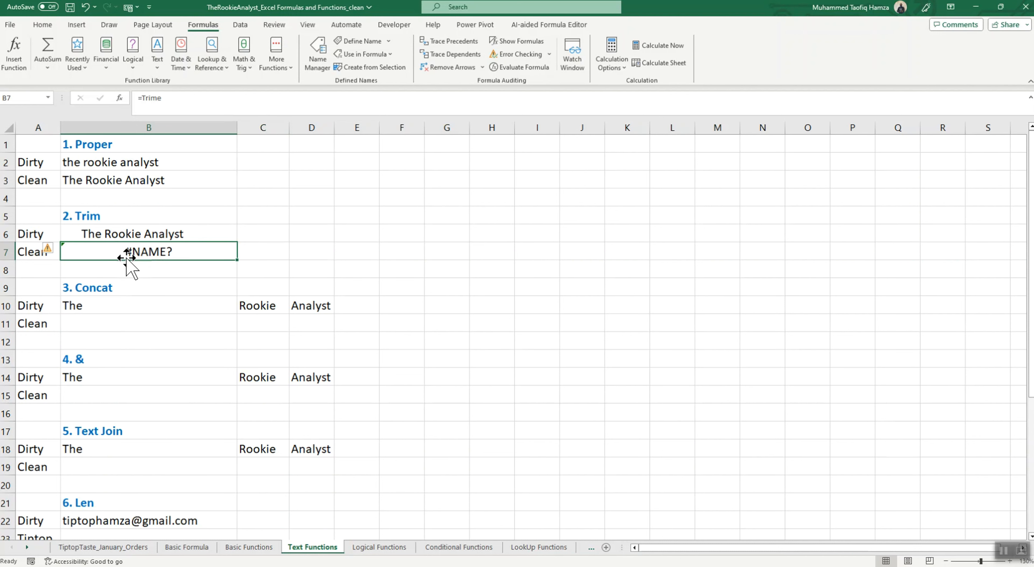
pyautogui.press('Delete')
# - Enter a TRIM formula in B7 to strip the extra spaces from the text in B6, and select the source cell
pyautogui.write('=Tr')
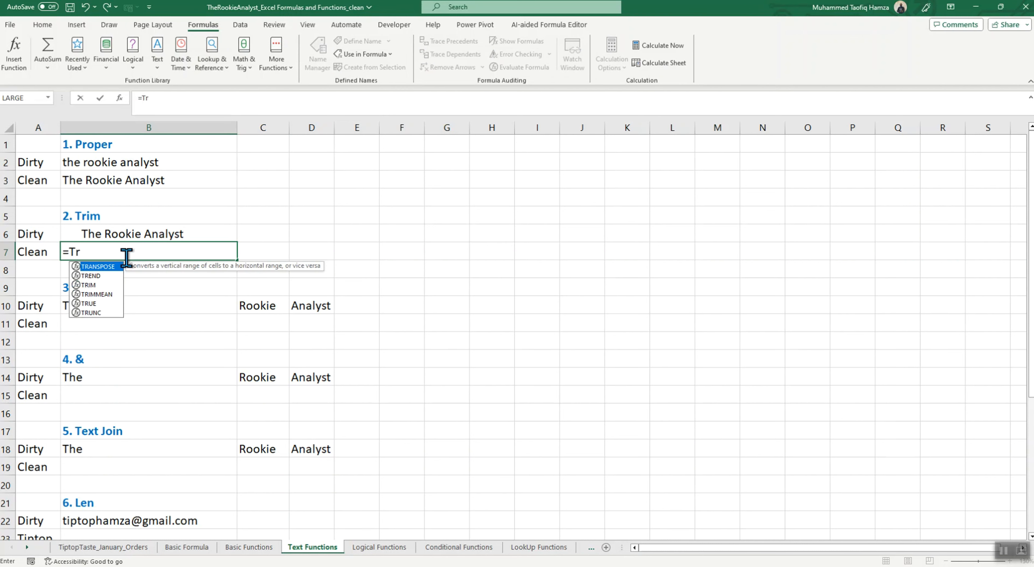
pyautogui.write('im')
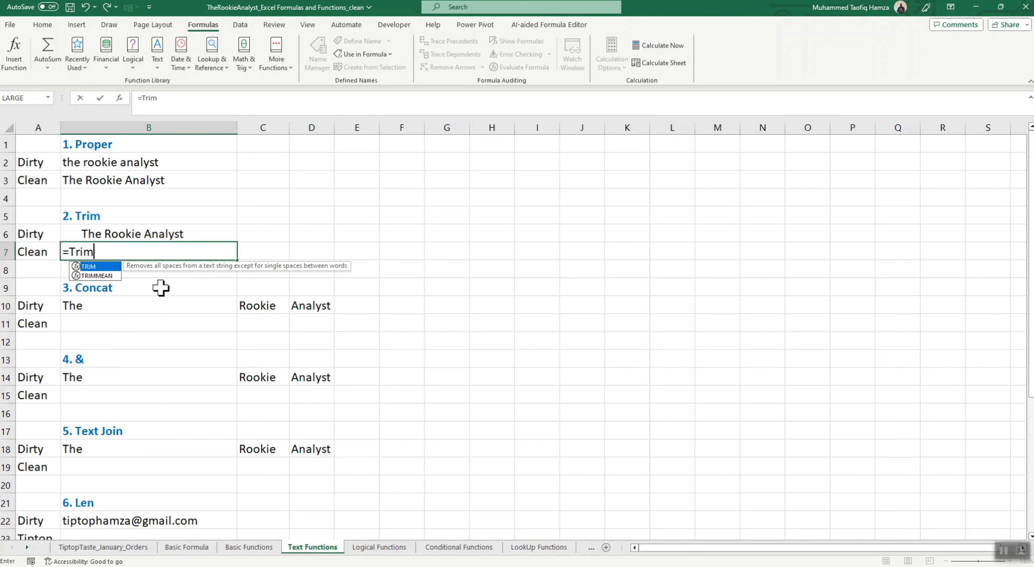
pyautogui.press('Tab')
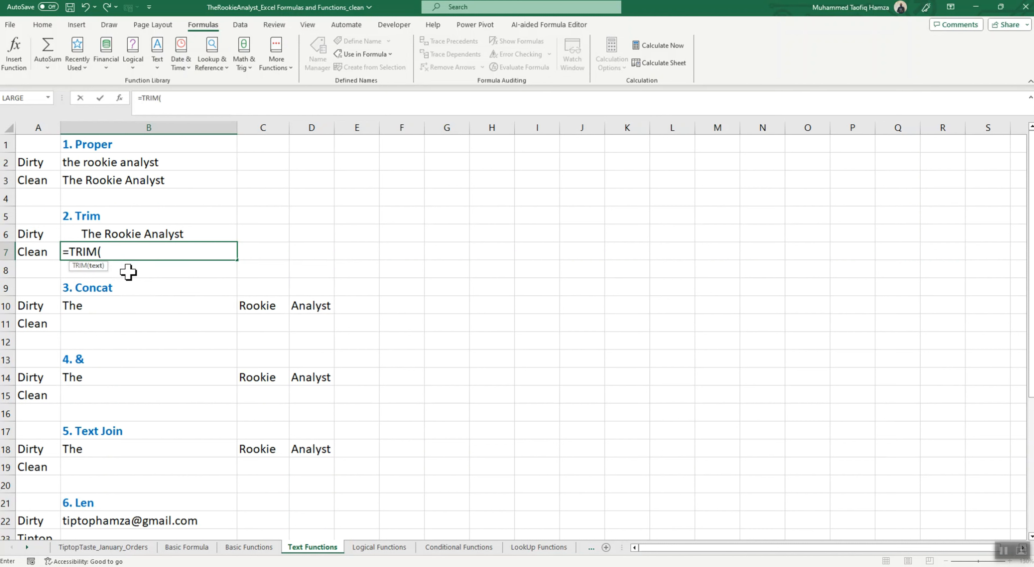
pyautogui.click(100, 233)
pyautogui.write(')')
pyautogui.press('Return')
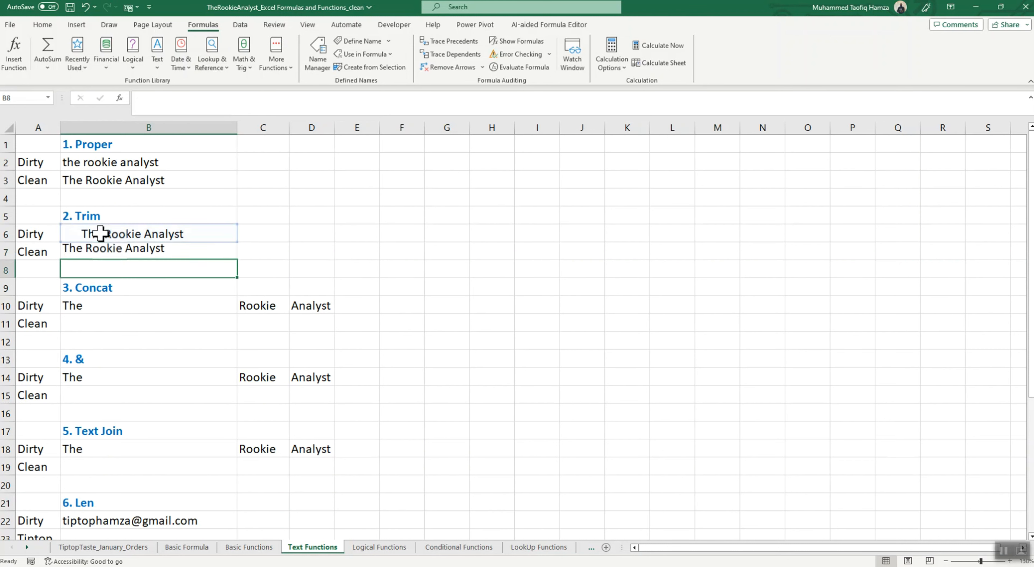
pyautogui.click(77, 232)
# - Enter a CONCAT formula in B11 joining the words in B10, C10 and D10 without separators
pyautogui.click(122, 309)
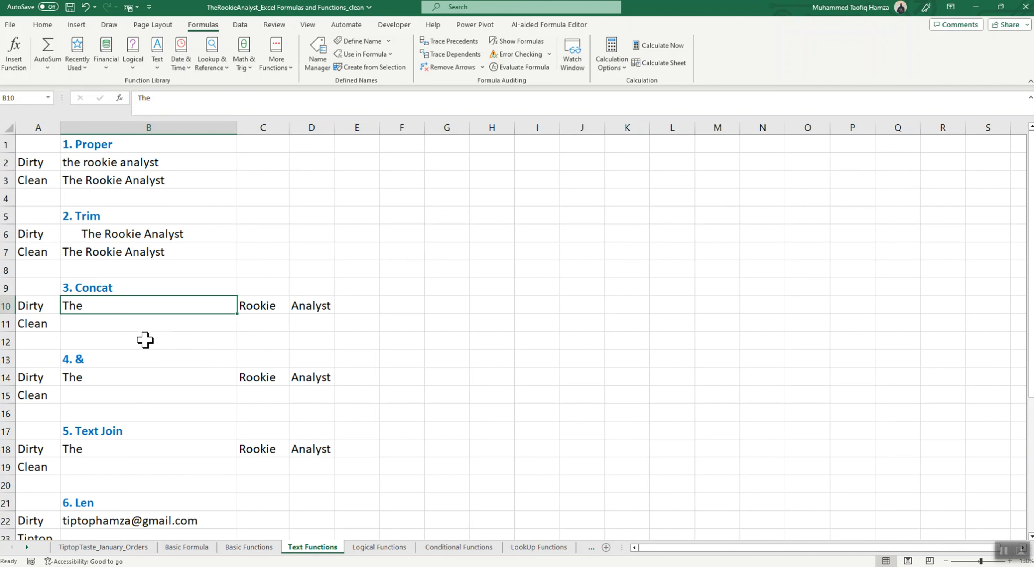
pyautogui.click(103, 330)
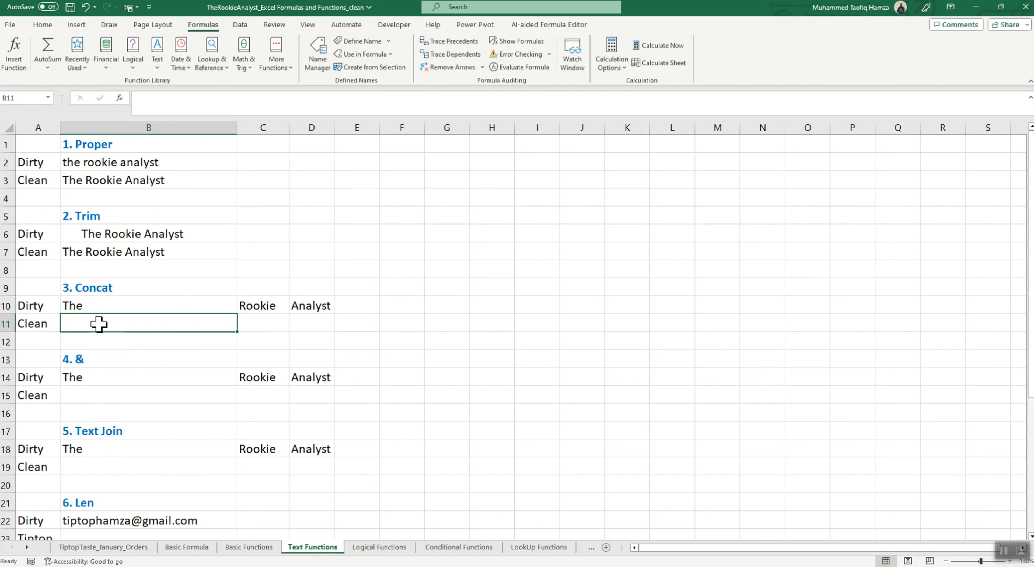
pyautogui.write('=')
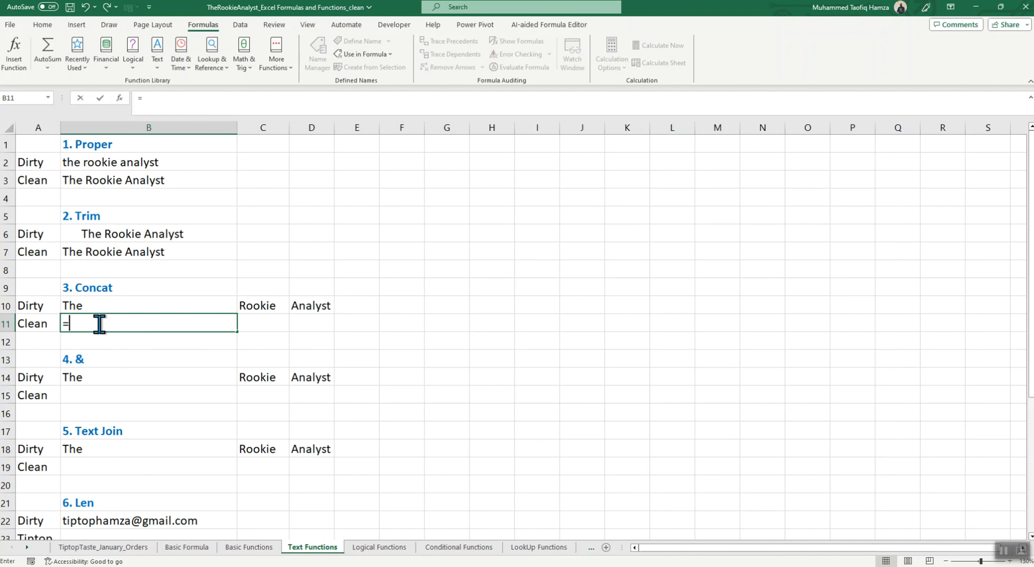
pyautogui.write('Concat')
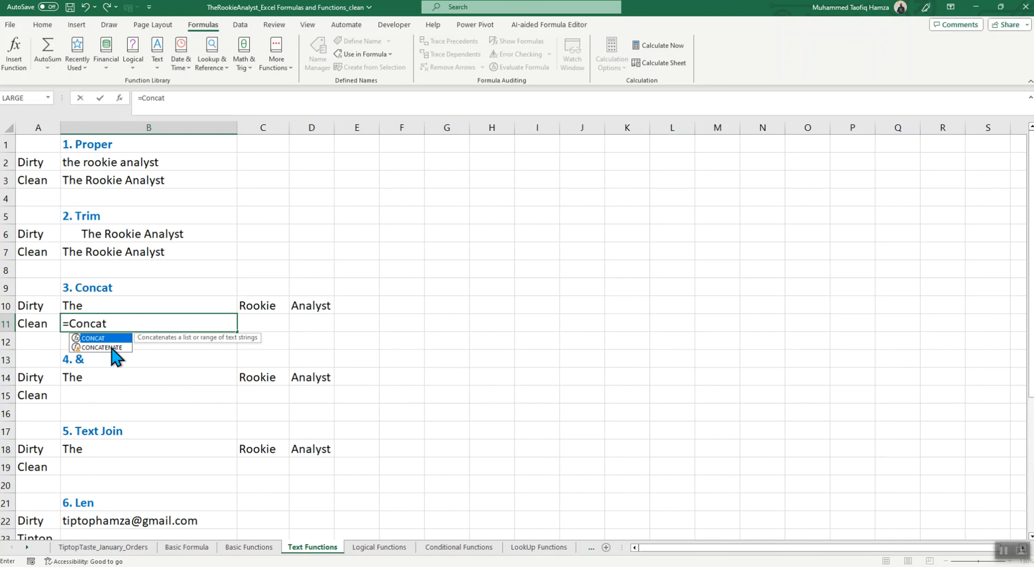
pyautogui.press('Tab')
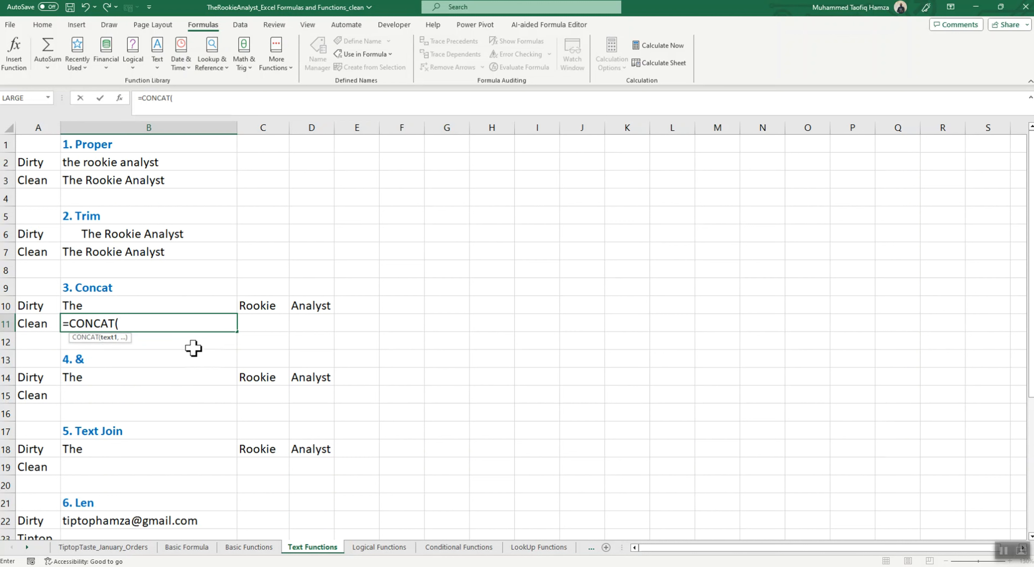
pyautogui.click(99, 306)
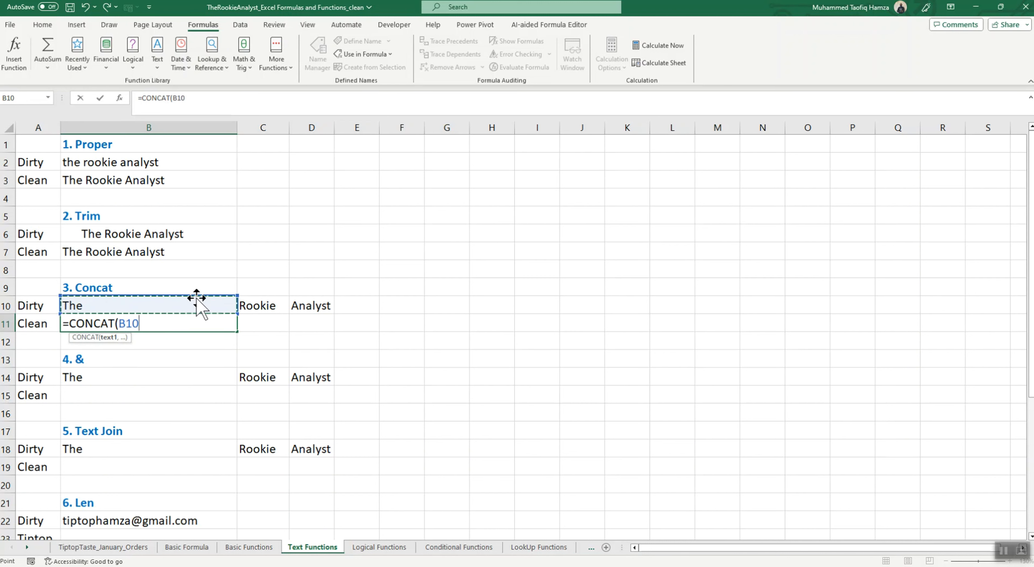
pyautogui.click(274, 308)
pyautogui.click(158, 308)
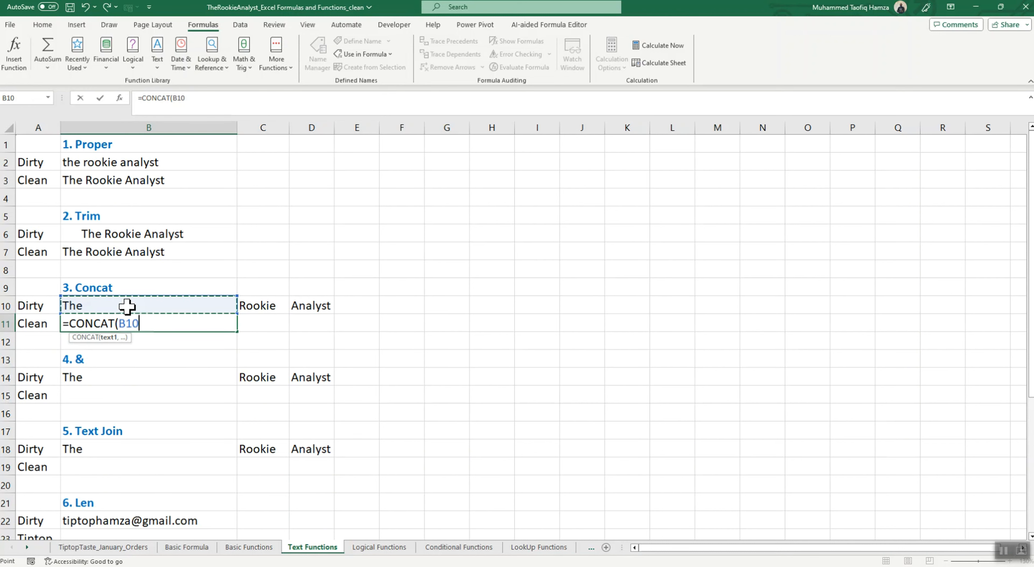
pyautogui.write(',')
pyautogui.click(257, 311)
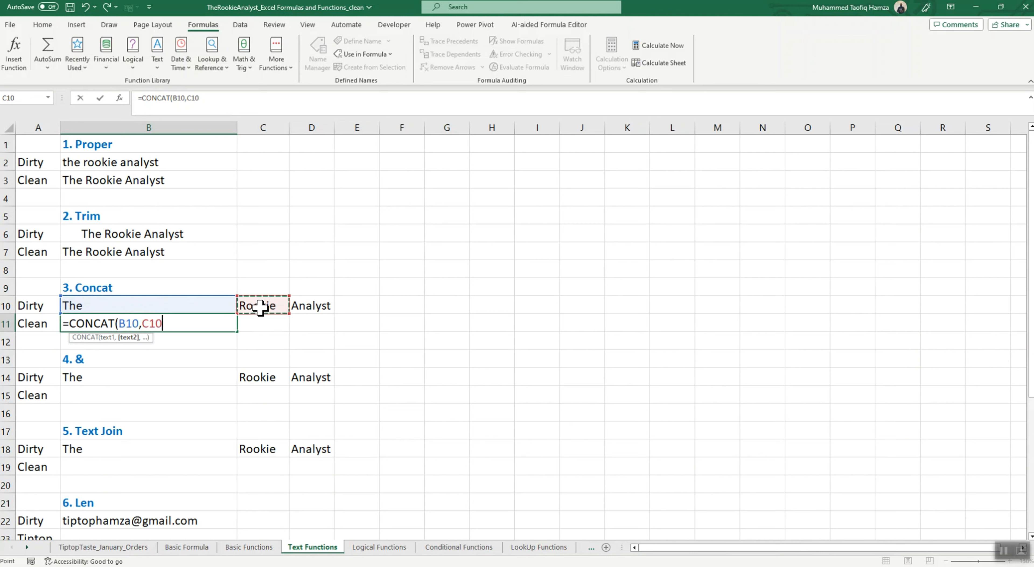
pyautogui.write(',')
pyautogui.click(305, 304)
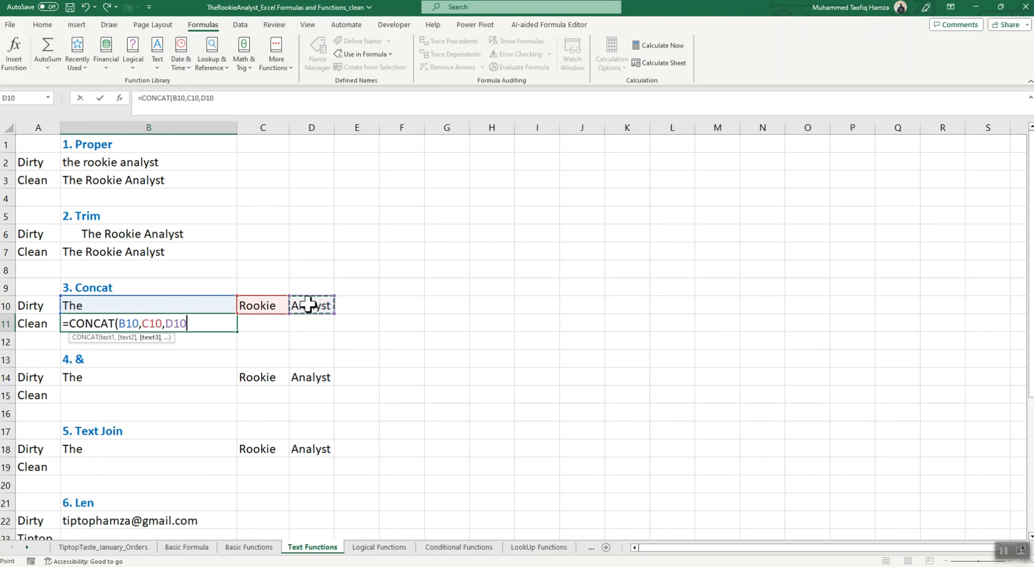
pyautogui.write(')')
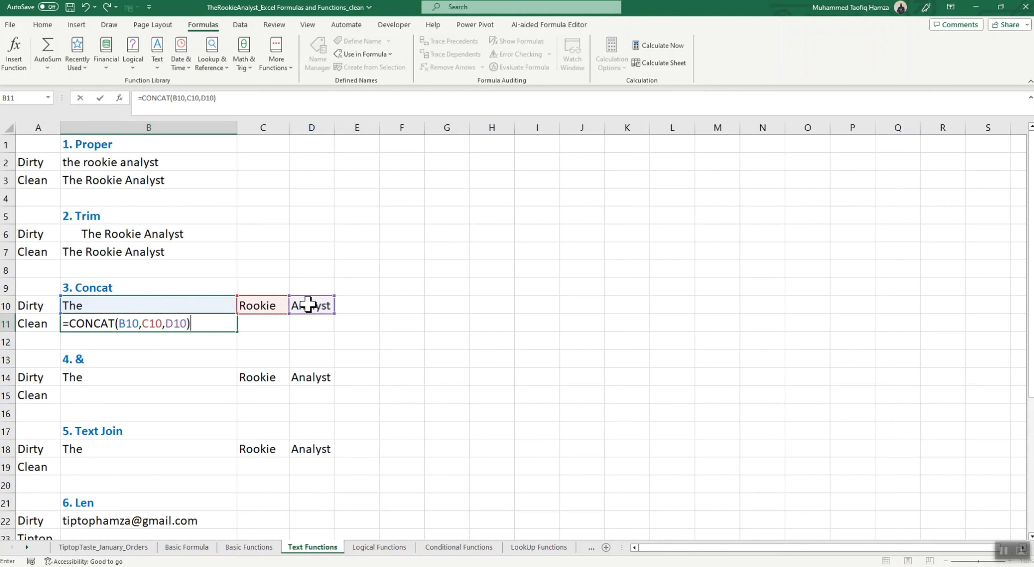
pyautogui.press('Return')
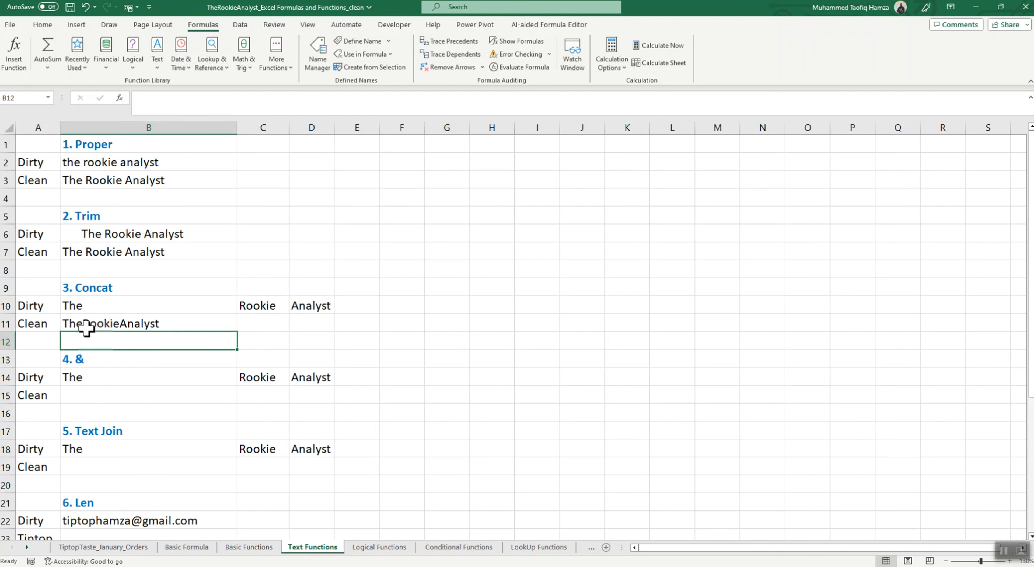
# - Add a quoted space between the words in B11's formula, making it =CONCAT(B10, " ", C10, " ", D10), and review it
pyautogui.click(113, 325)
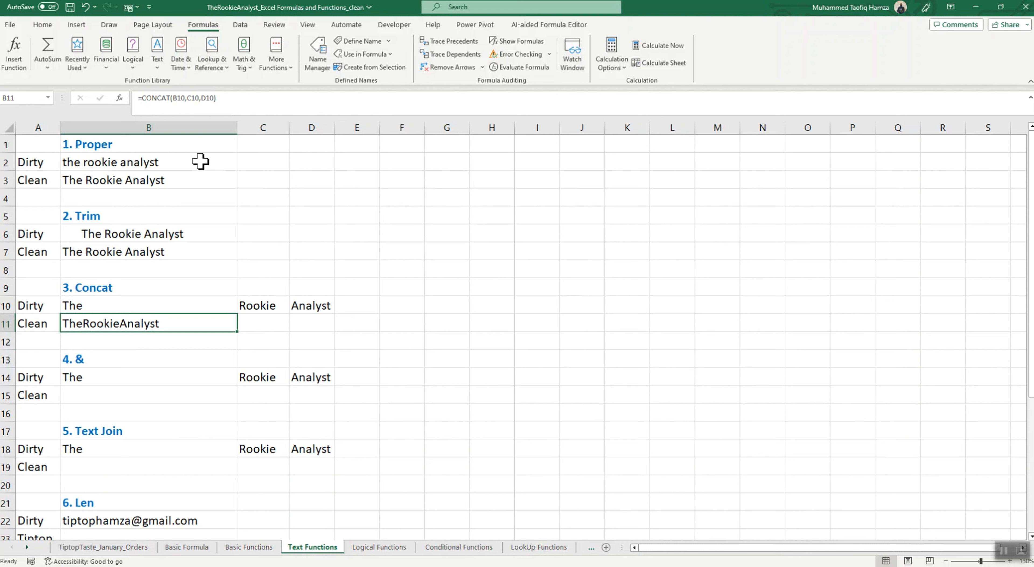
pyautogui.click(187, 97)
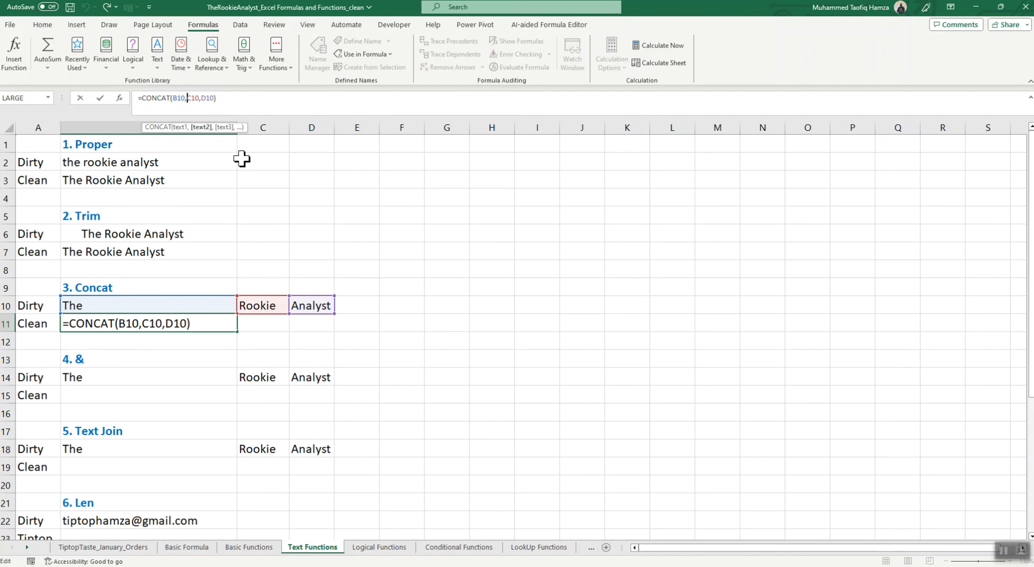
pyautogui.write('" ')
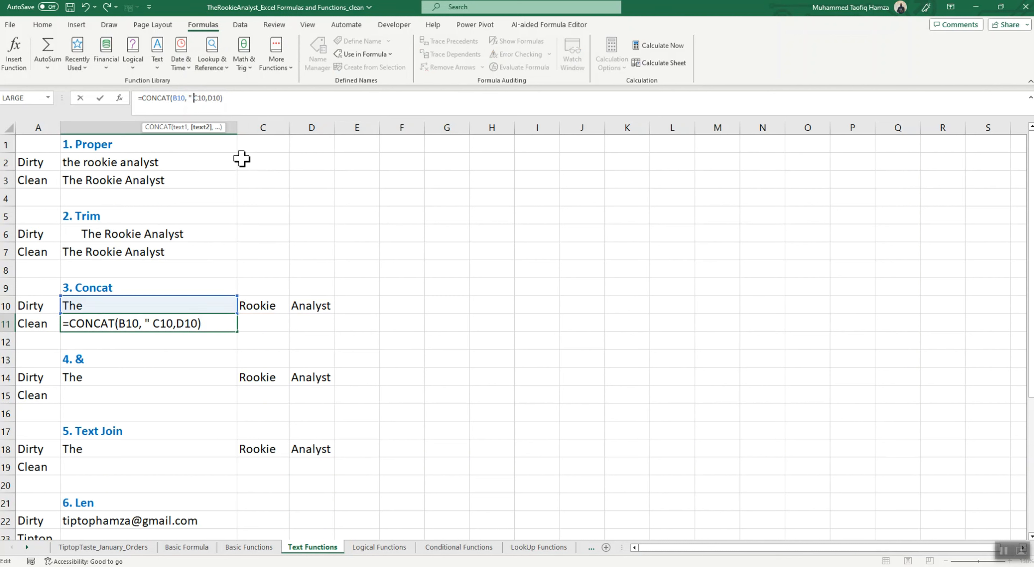
pyautogui.write('"')
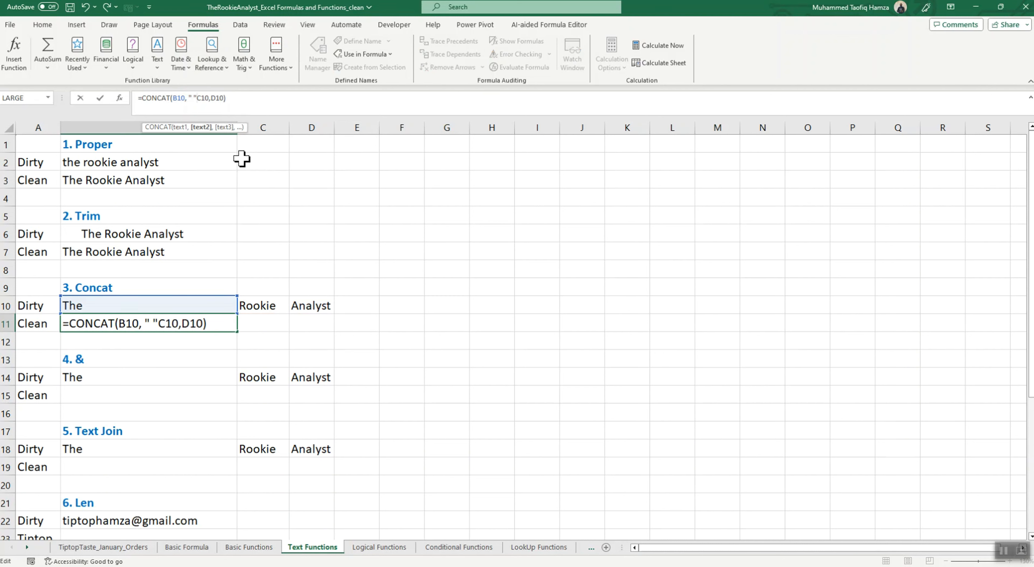
pyautogui.write(',')
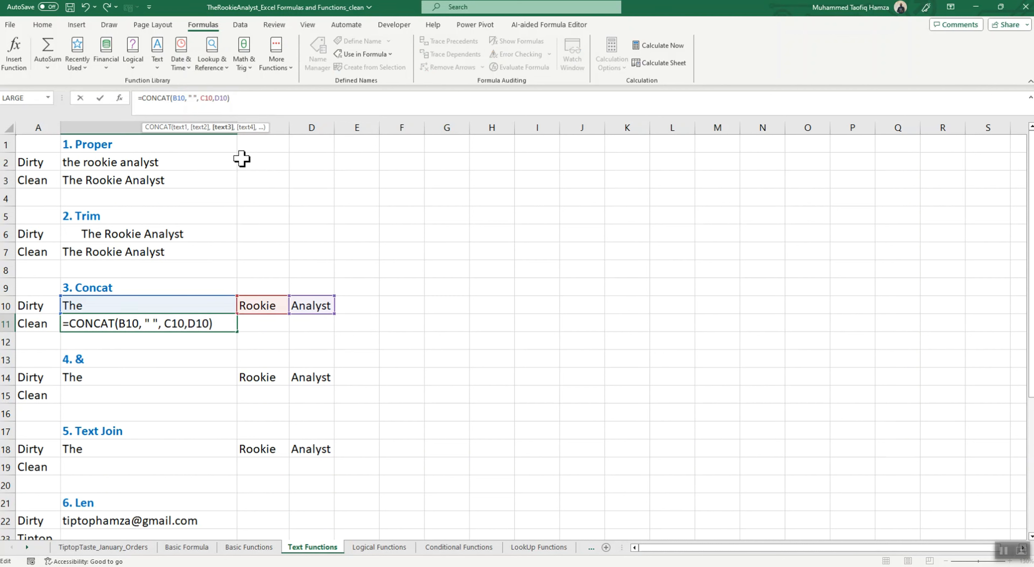
pyautogui.press('Right')
pyautogui.press('Right')
pyautogui.press('Right')
pyautogui.press('Right')
pyautogui.write('"')
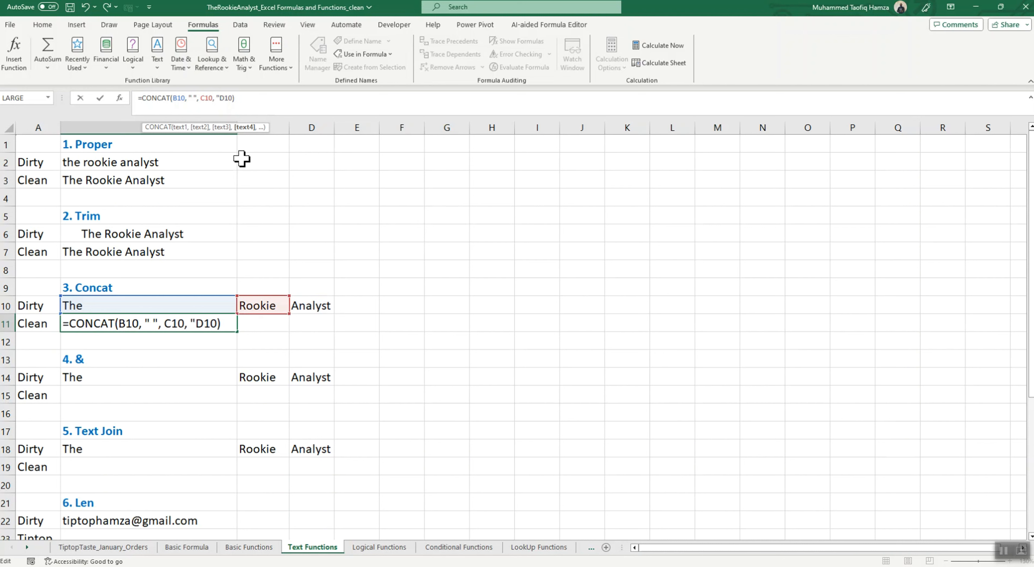
pyautogui.write('",')
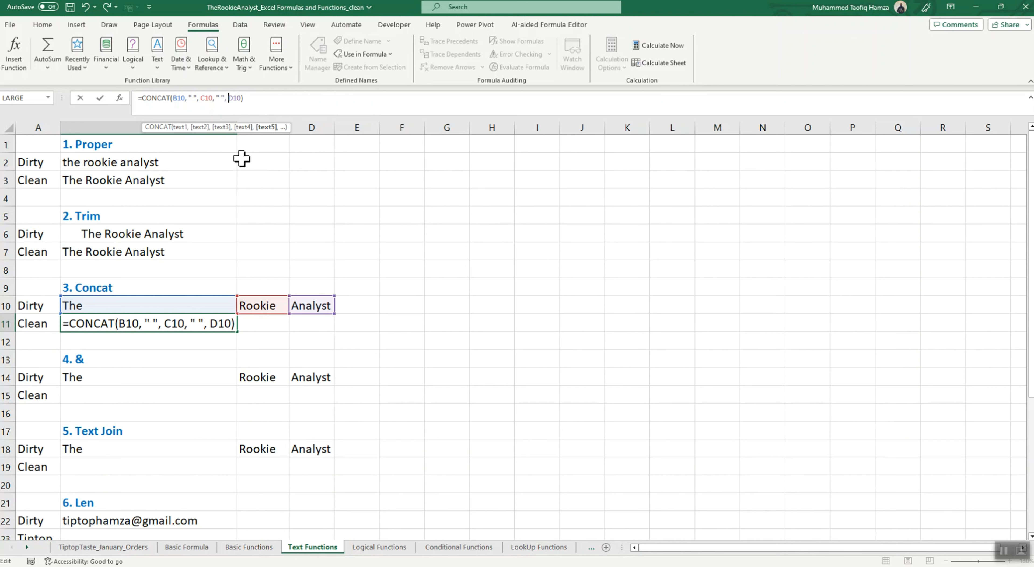
pyautogui.press('Return')
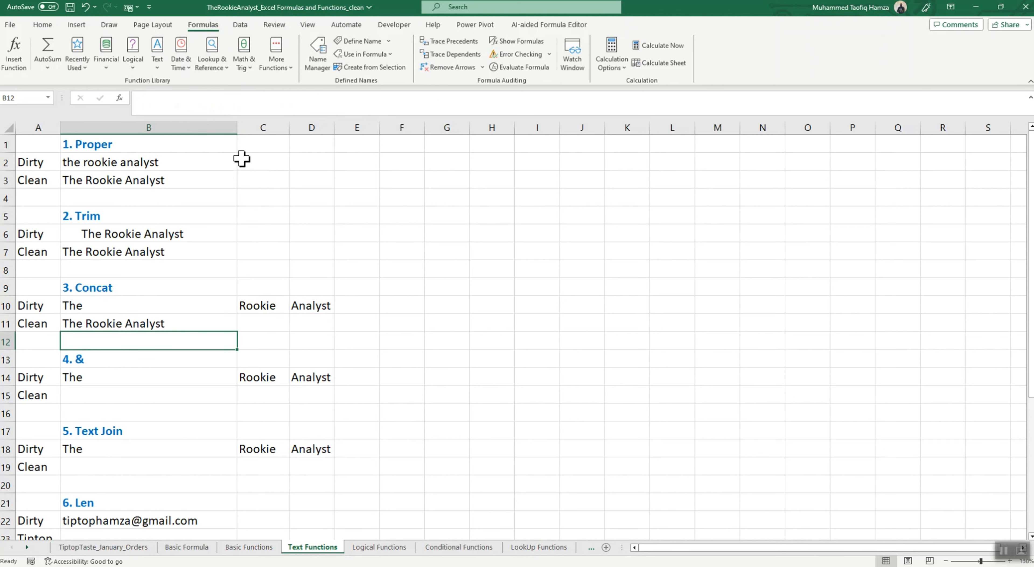
pyautogui.click(103, 325)
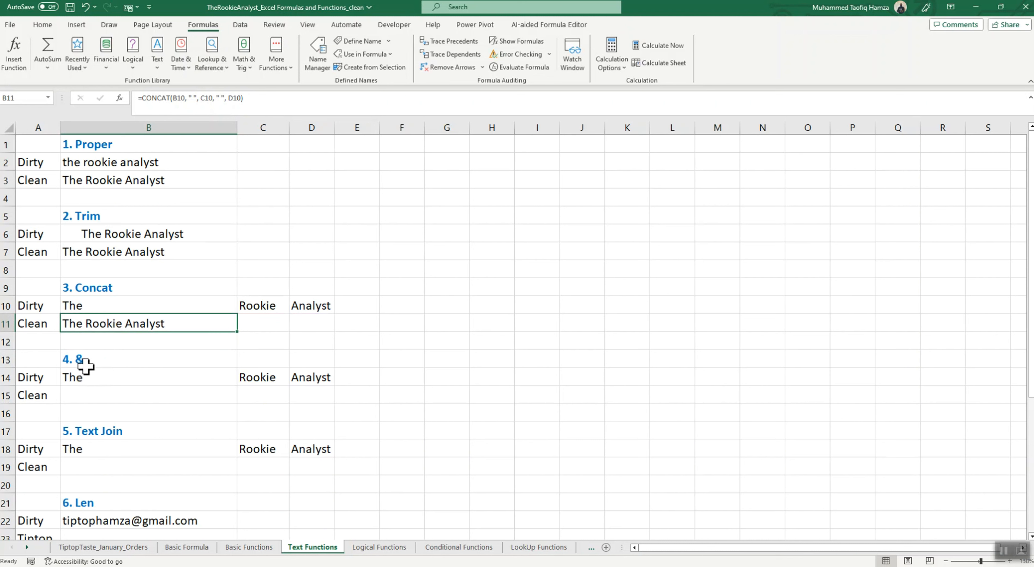
# - Enter a formula in B15 that joins B14, C14 and D14 with the & operator, without separators, and select the result cell
pyautogui.click(88, 397)
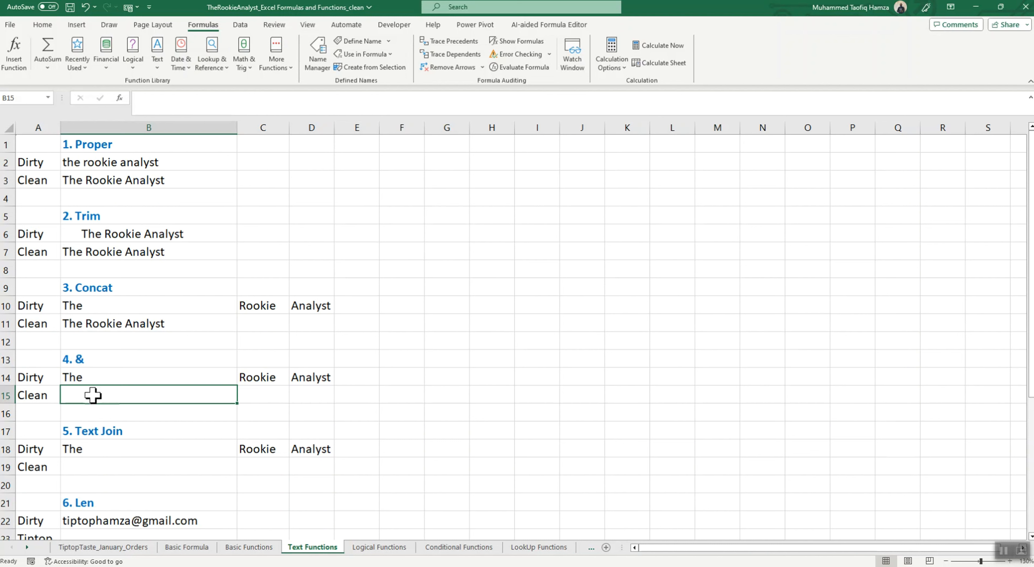
pyautogui.write('=')
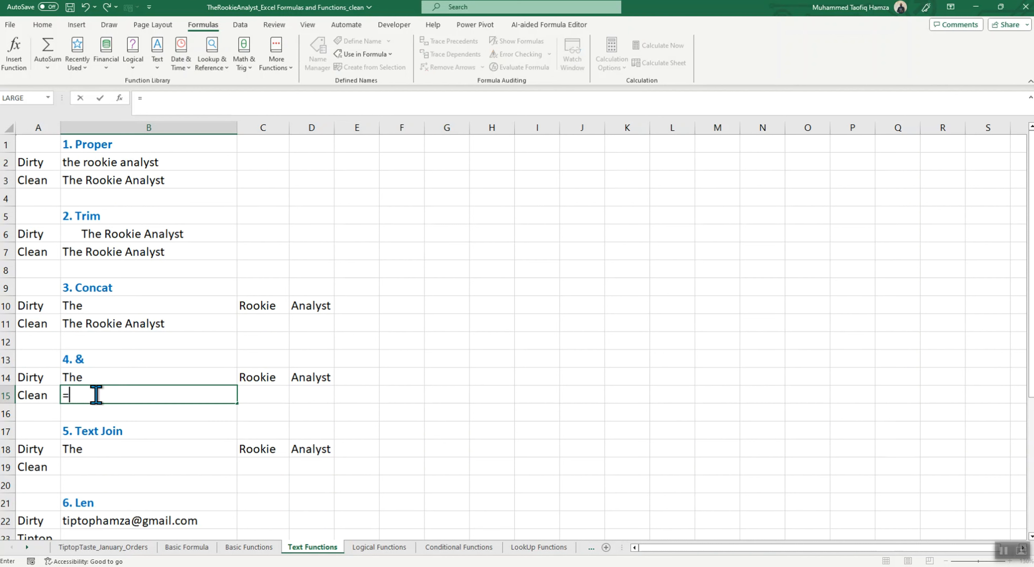
pyautogui.click(75, 377)
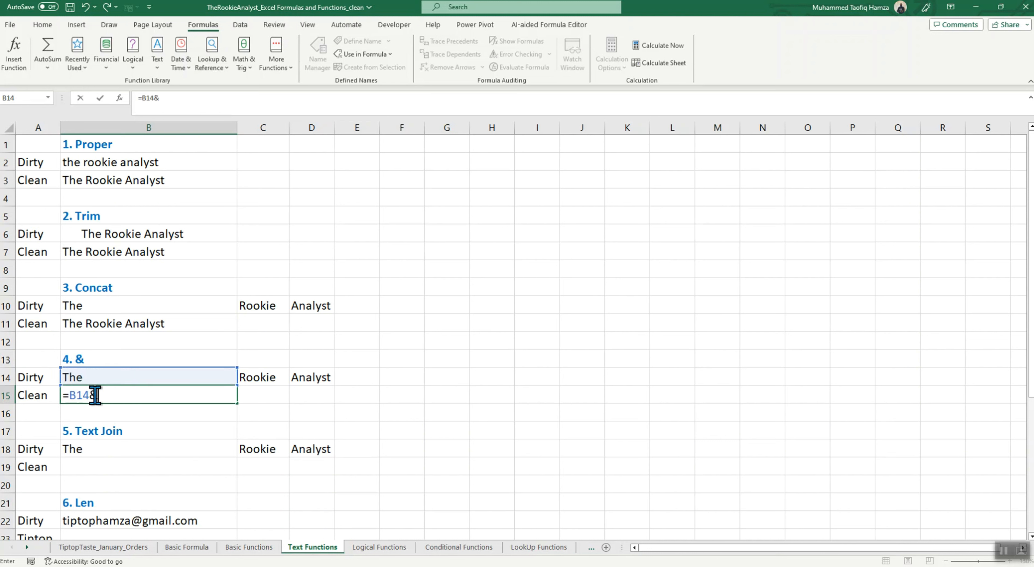
pyautogui.write('&')
pyautogui.click(253, 379)
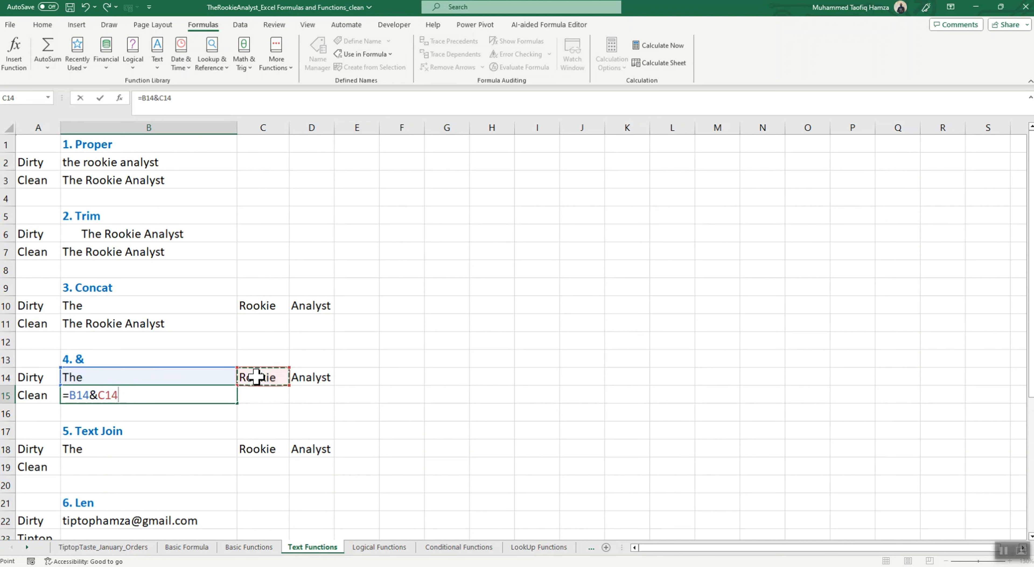
pyautogui.write('&')
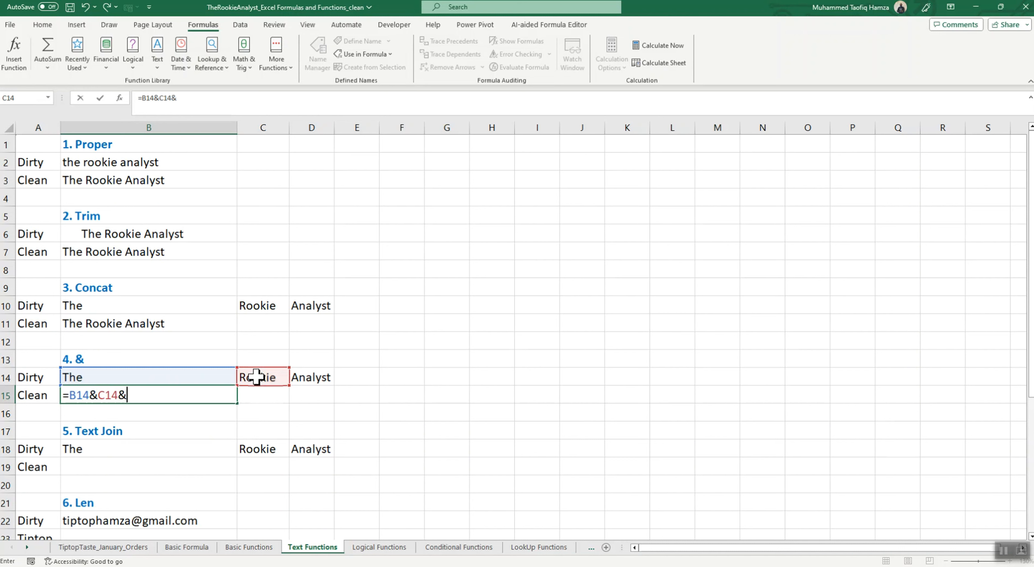
pyautogui.click(311, 379)
pyautogui.press('Return')
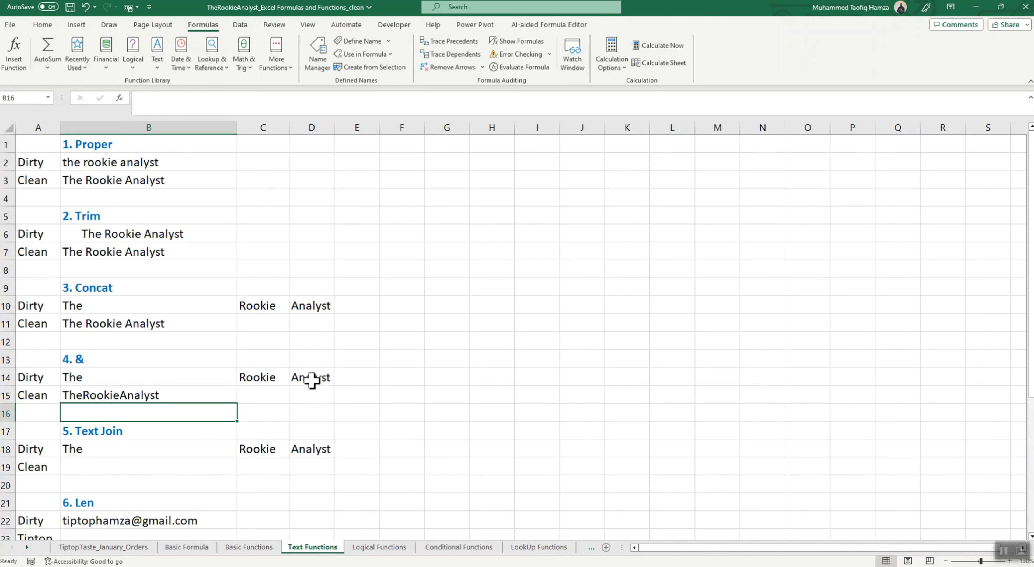
pyautogui.click(127, 396)
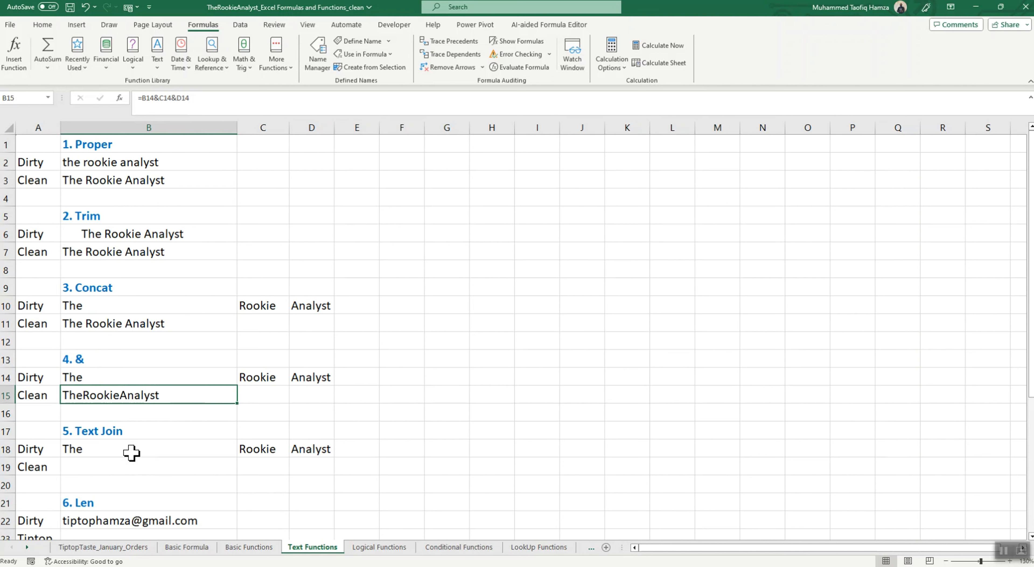
pyautogui.click(132, 465)
pyautogui.scroll(-1, 132, 466)
pyautogui.press('Up')
pyautogui.press('Up')
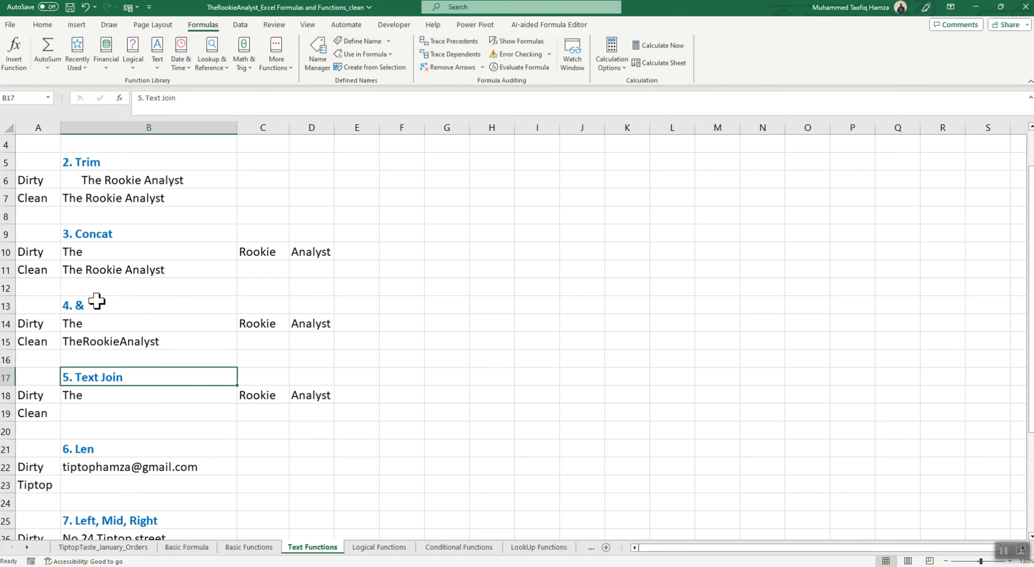
pyautogui.click(76, 309)
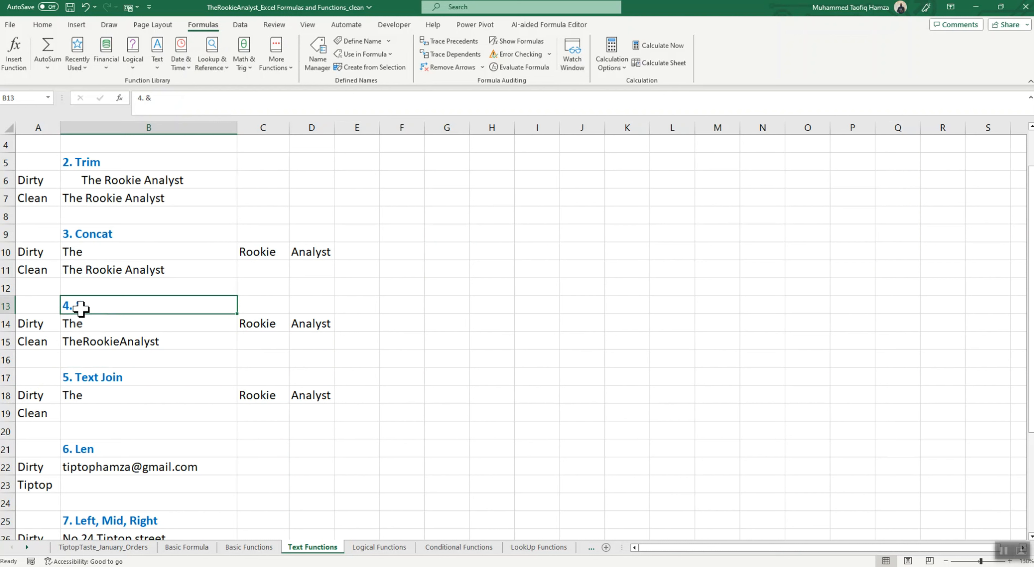
# - Enter a TEXTJOIN formula in B19 that joins B18:D18 with a space delimiter and ignores empty cells, and select the result cell
pyautogui.click(90, 414)
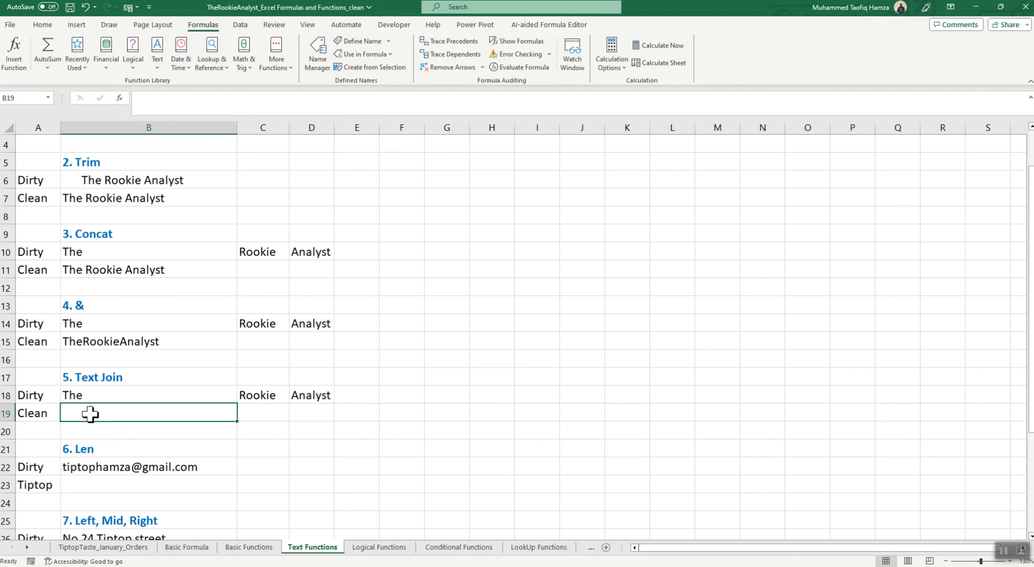
pyautogui.write('=T')
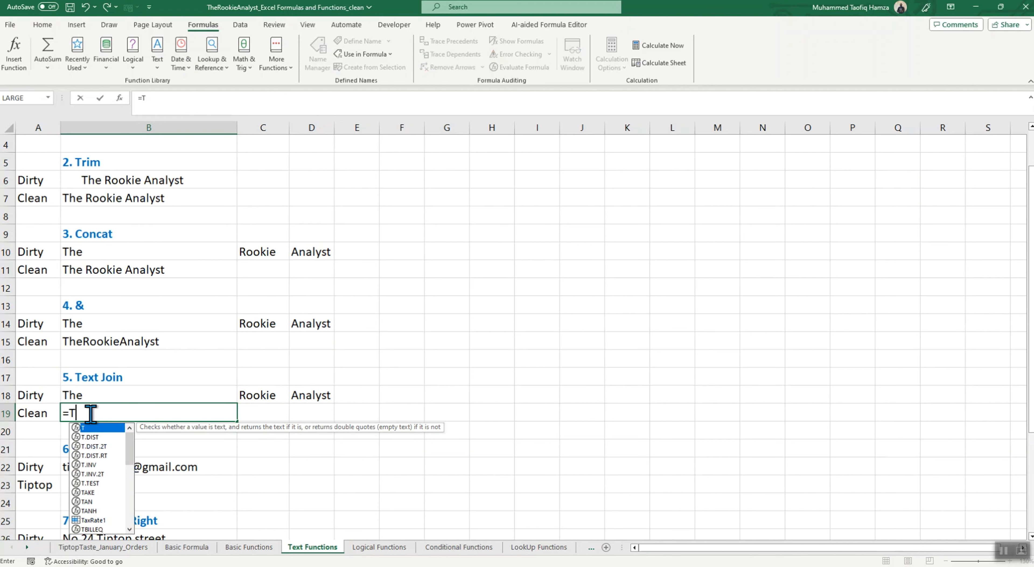
pyautogui.write('ext')
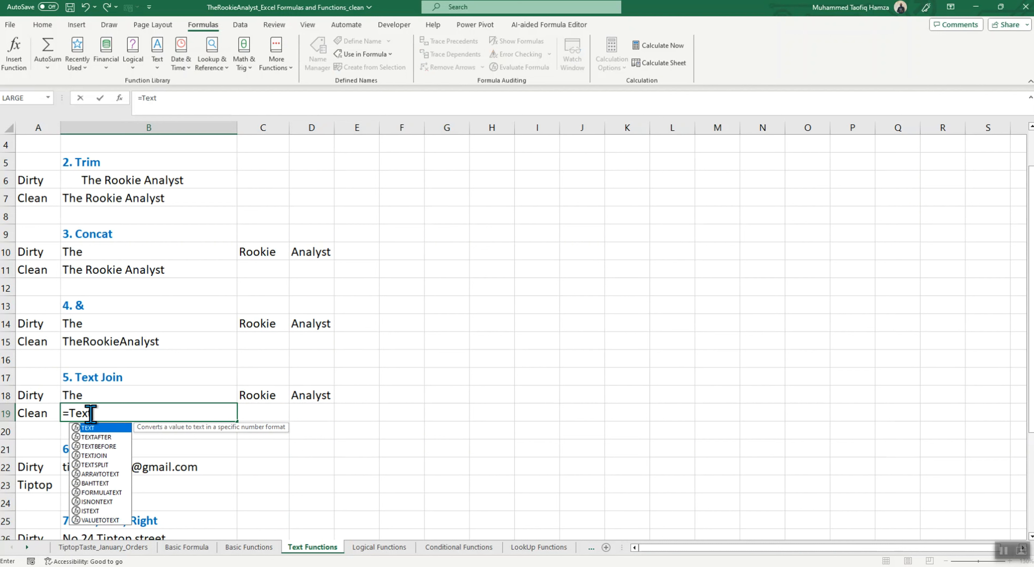
pyautogui.write('join')
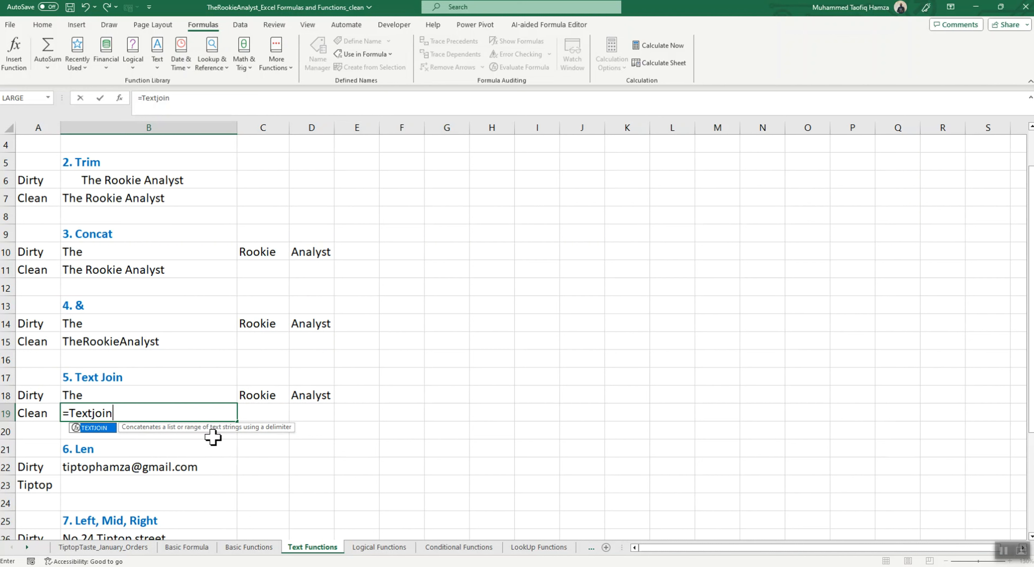
pyautogui.press('Tab')
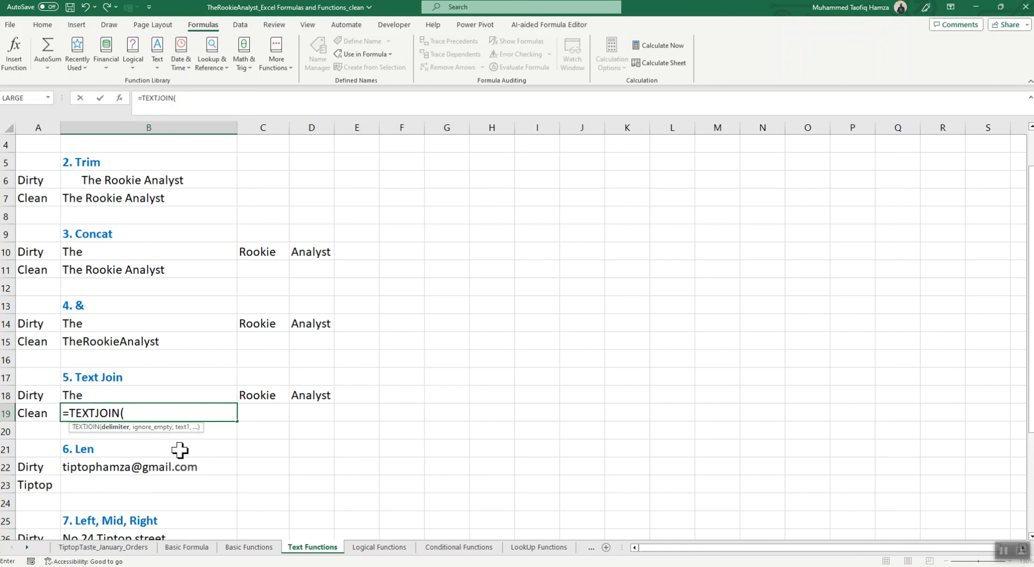
pyautogui.write('" ",')
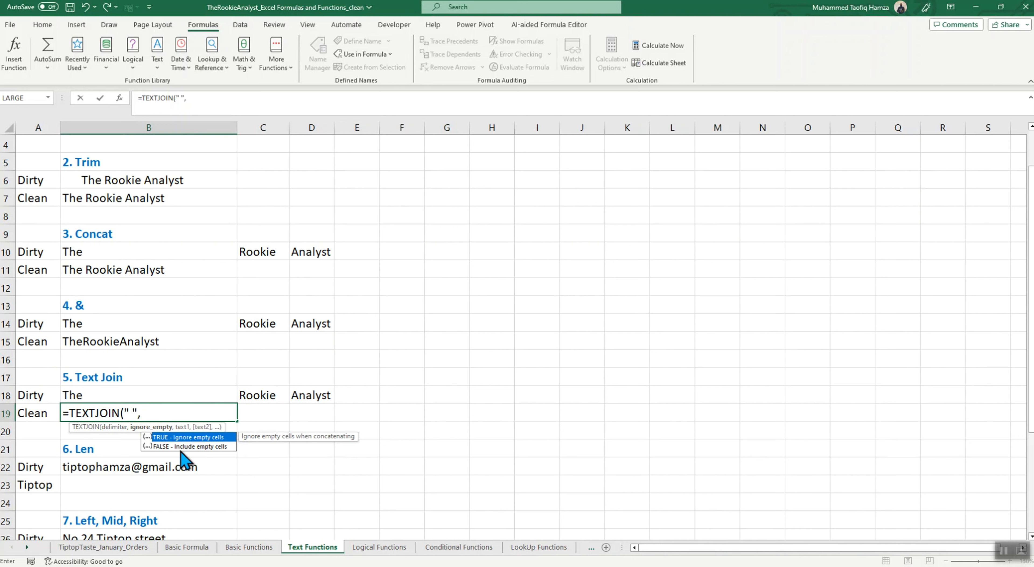
pyautogui.doubleClick(188, 439)
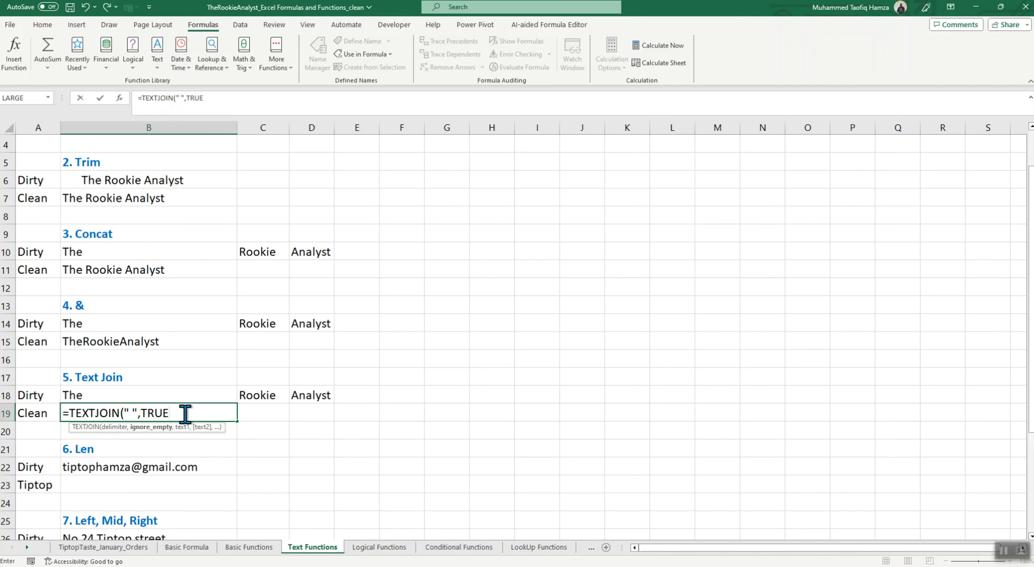
pyautogui.write(',')
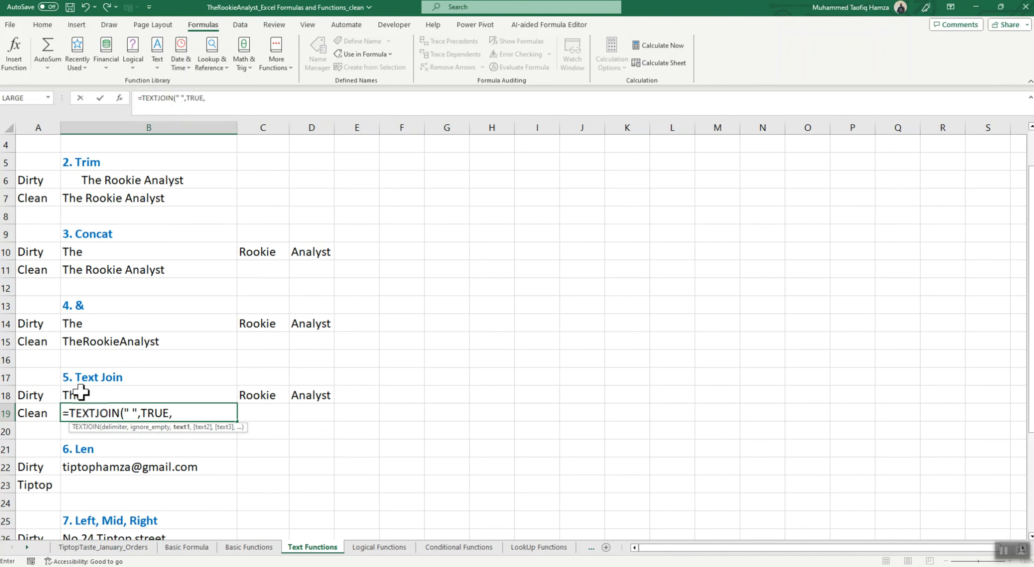
pyautogui.moveTo(85, 395); pyautogui.dragTo(297, 392)
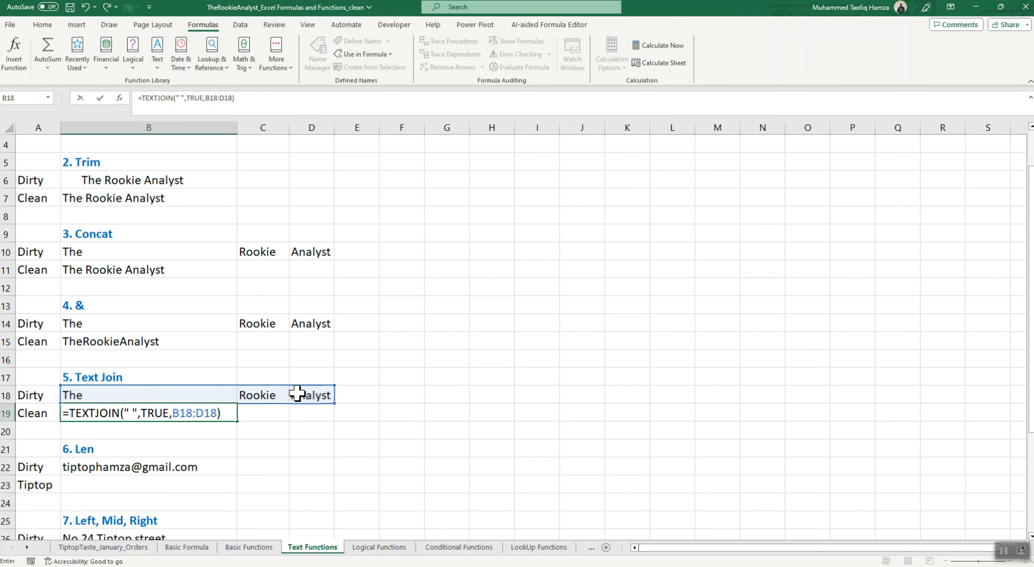
pyautogui.press('Return')
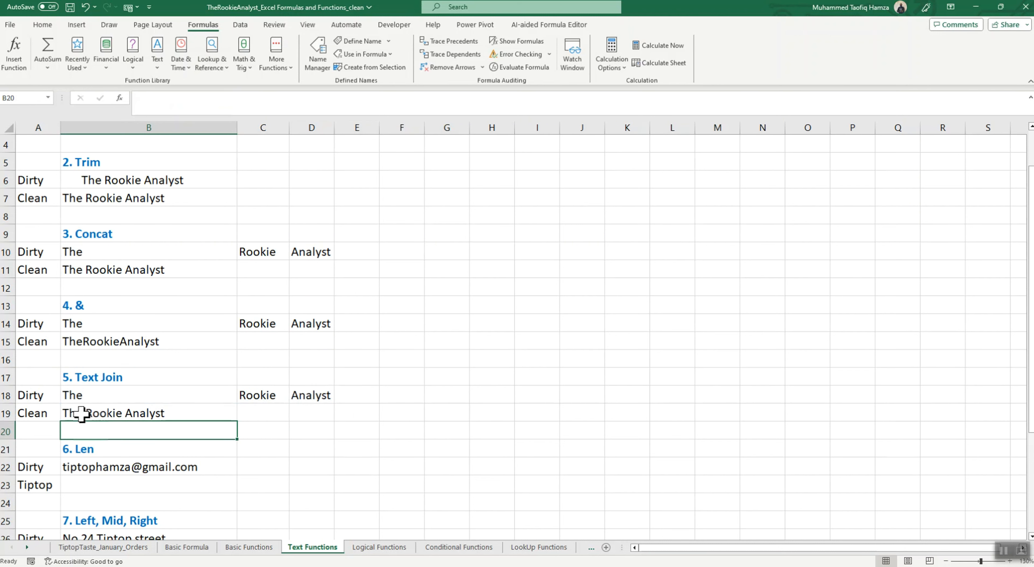
pyautogui.click(91, 414)
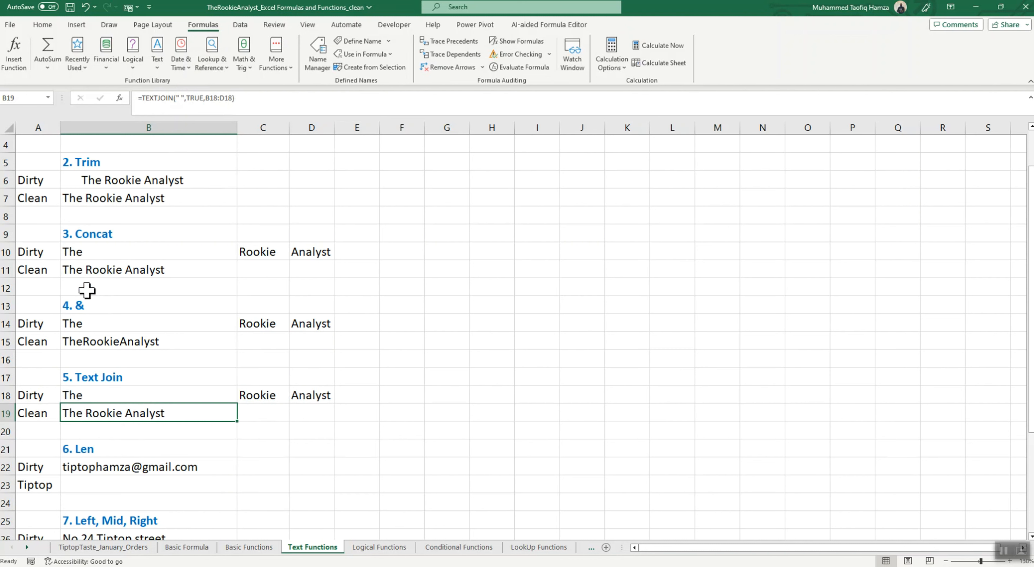
# - Enter a LEN formula in B23 that counts the characters of the text in B22
pyautogui.scroll(-2, 144, 491)
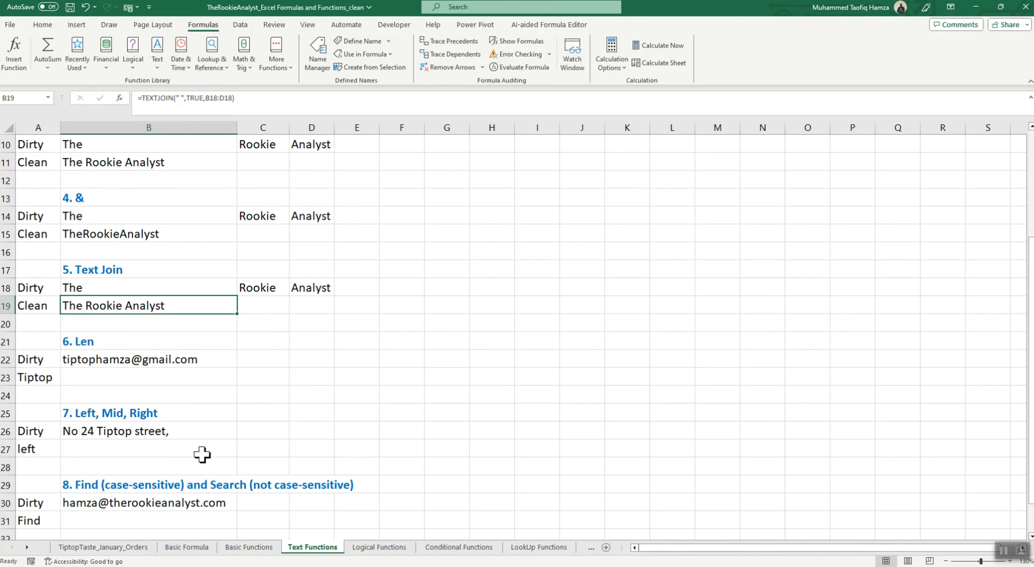
pyautogui.click(84, 378)
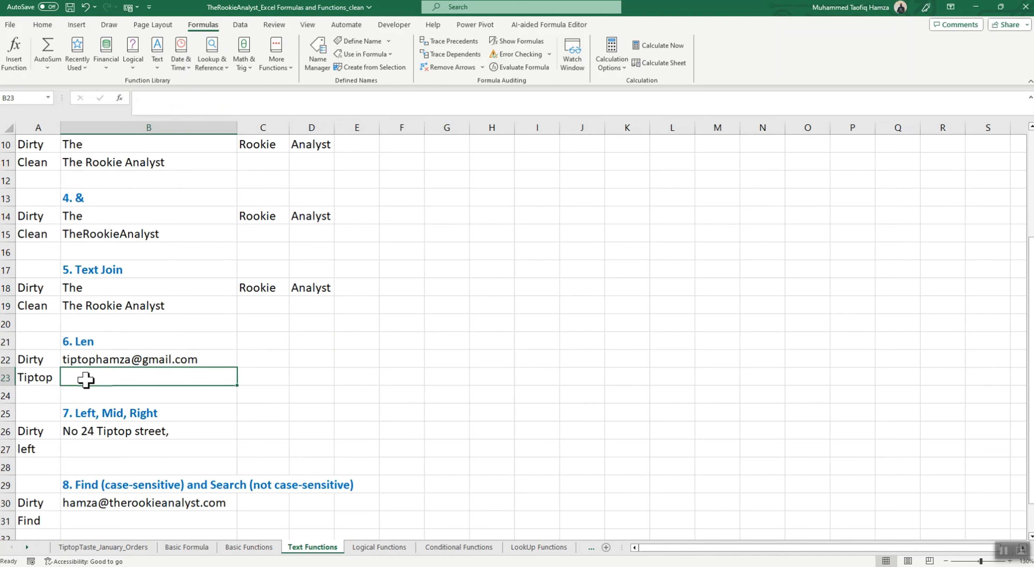
pyautogui.write('=len')
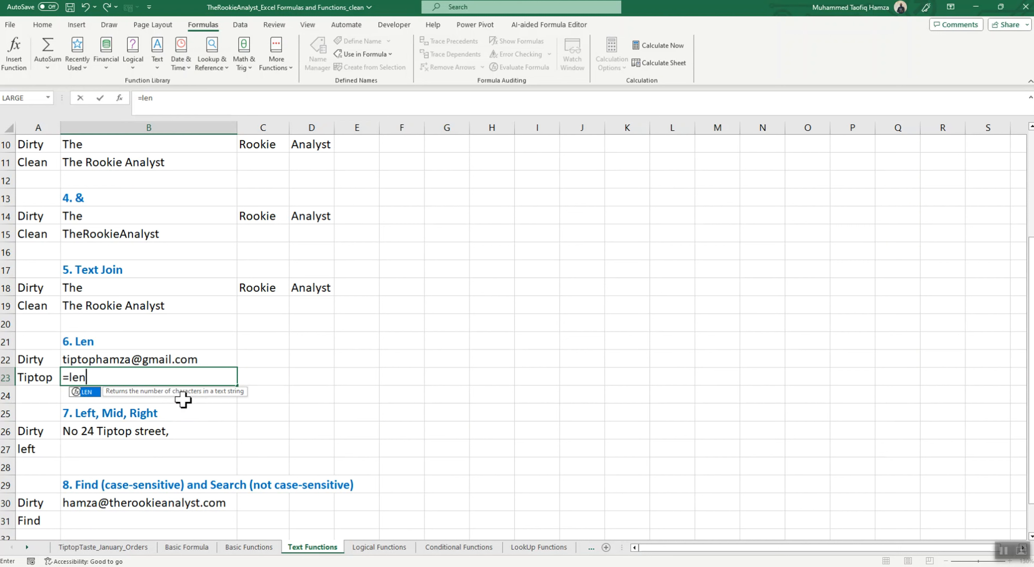
pyautogui.press('Tab')
pyautogui.click(115, 360)
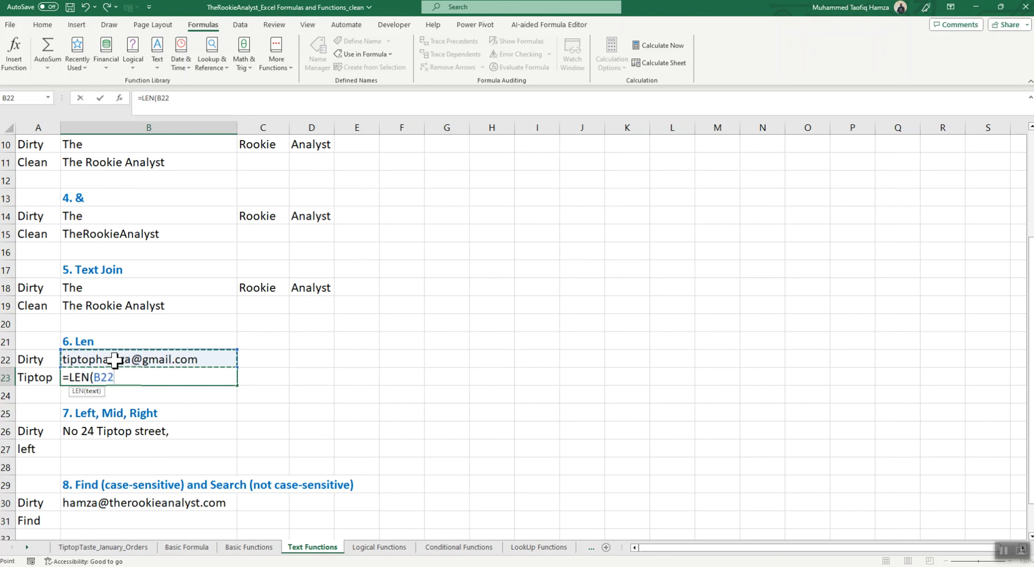
pyautogui.press('Return')
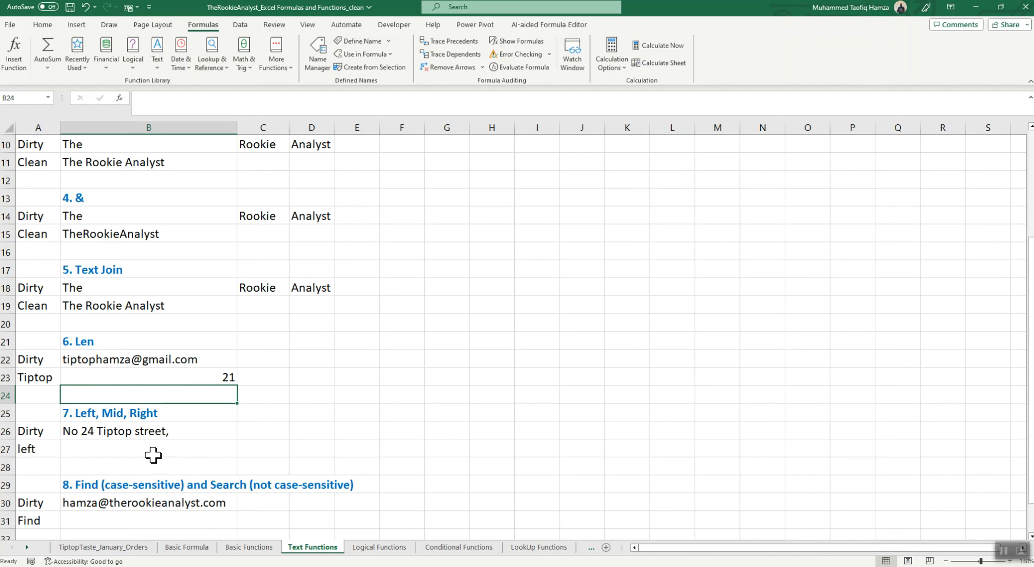
# - Enter a LEFT formula in B27 that extracts the first 4 characters of the text in B26
pyautogui.click(105, 448)
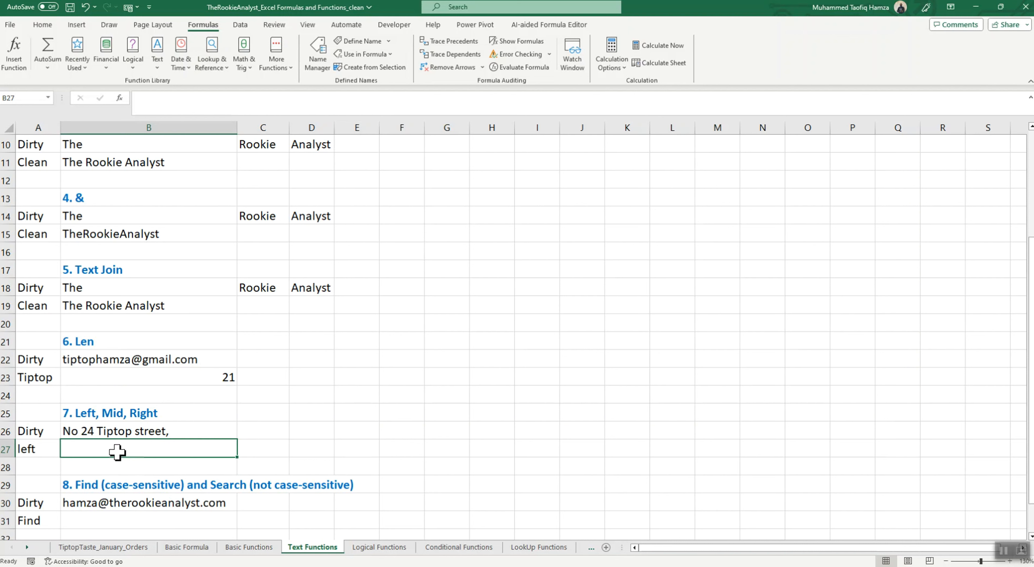
pyautogui.write('=')
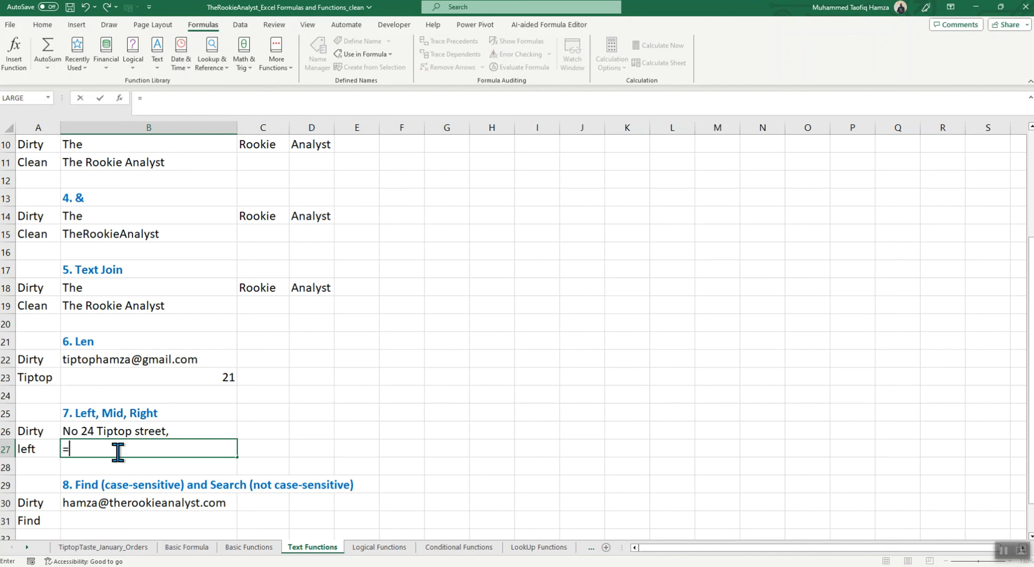
pyautogui.write('Left(')
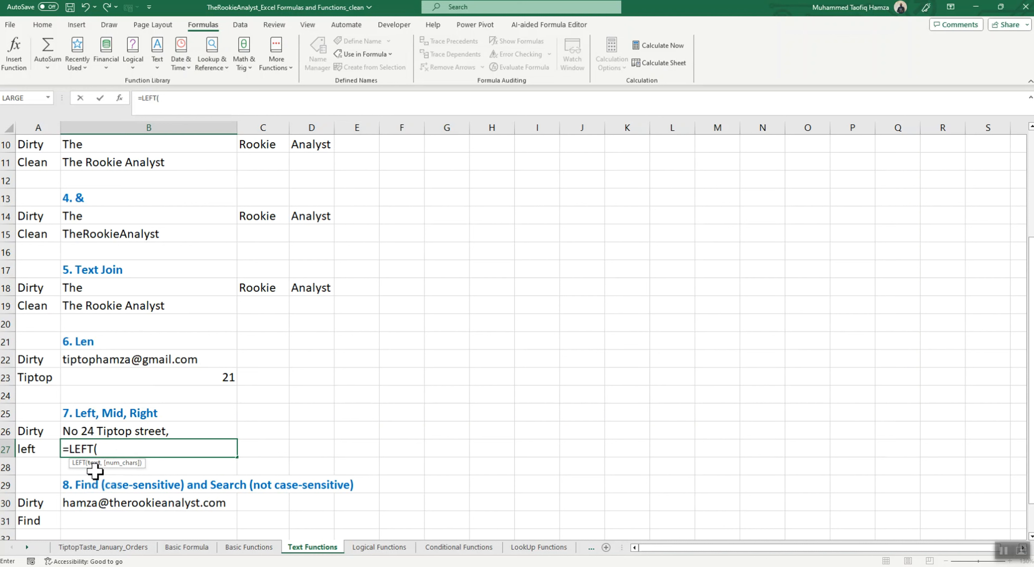
pyautogui.click(74, 431)
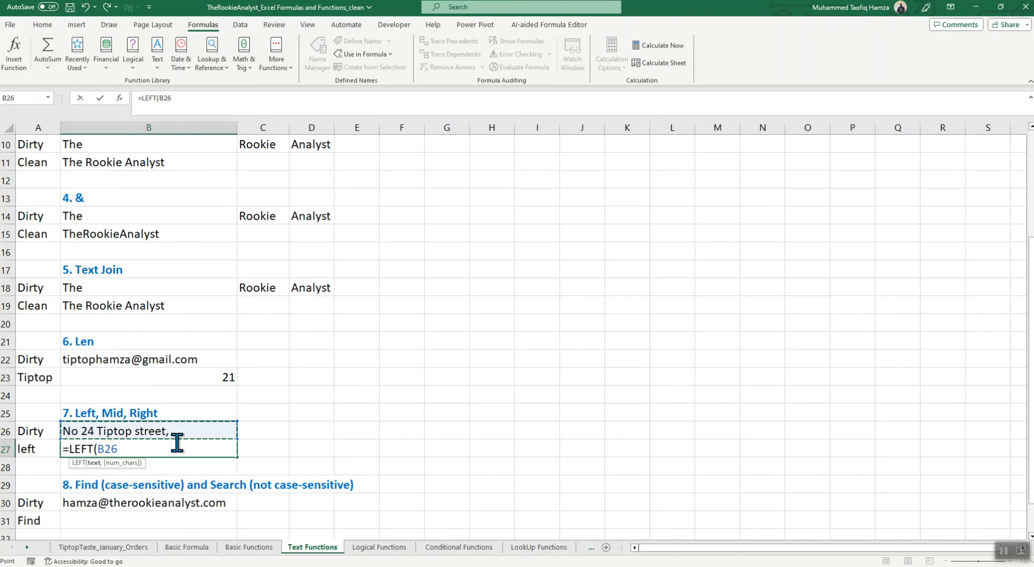
pyautogui.write(',')
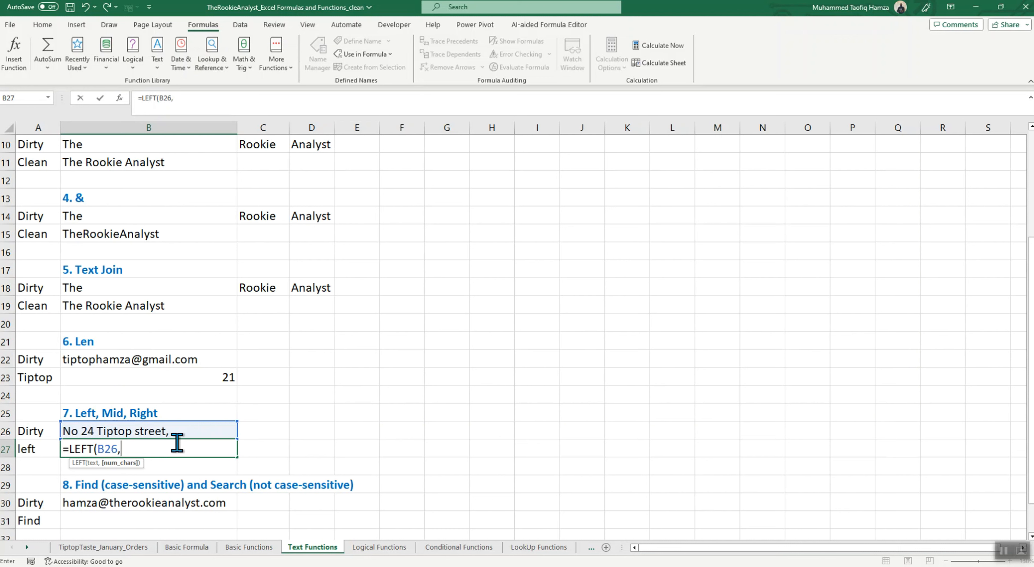
pyautogui.write(')')
pyautogui.press('Return')
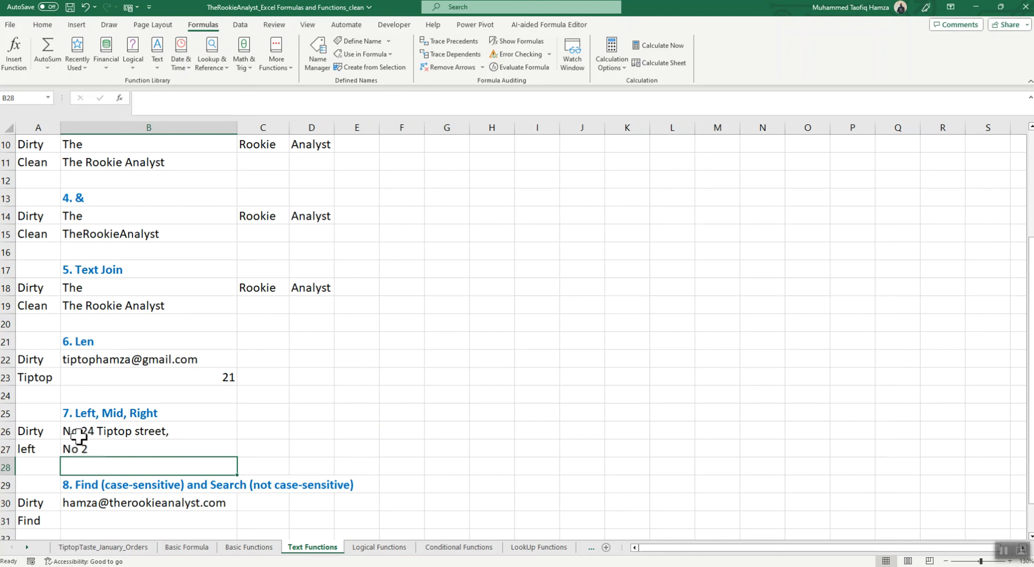
# - Change the number of characters in B27's LEFT formula to 5, making it =LEFT(B26,5)
pyautogui.click(84, 449)
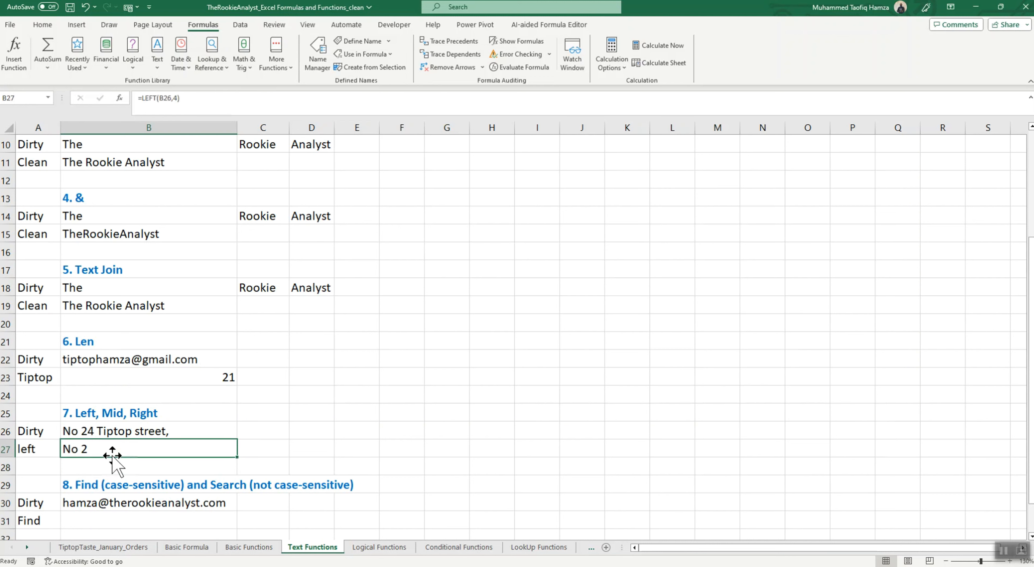
pyautogui.click(176, 100)
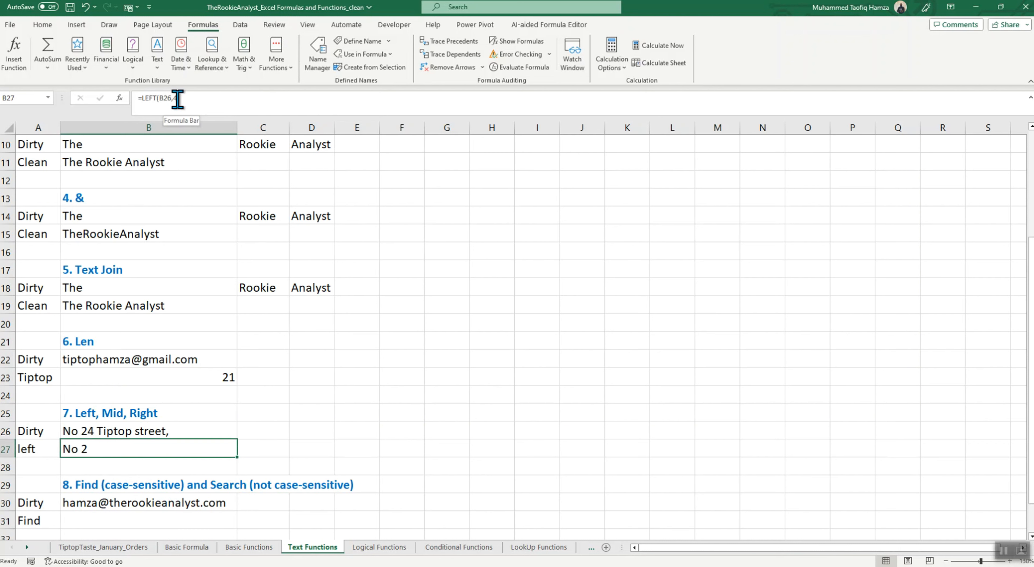
pyautogui.press('BackSpace')
pyautogui.write('5')
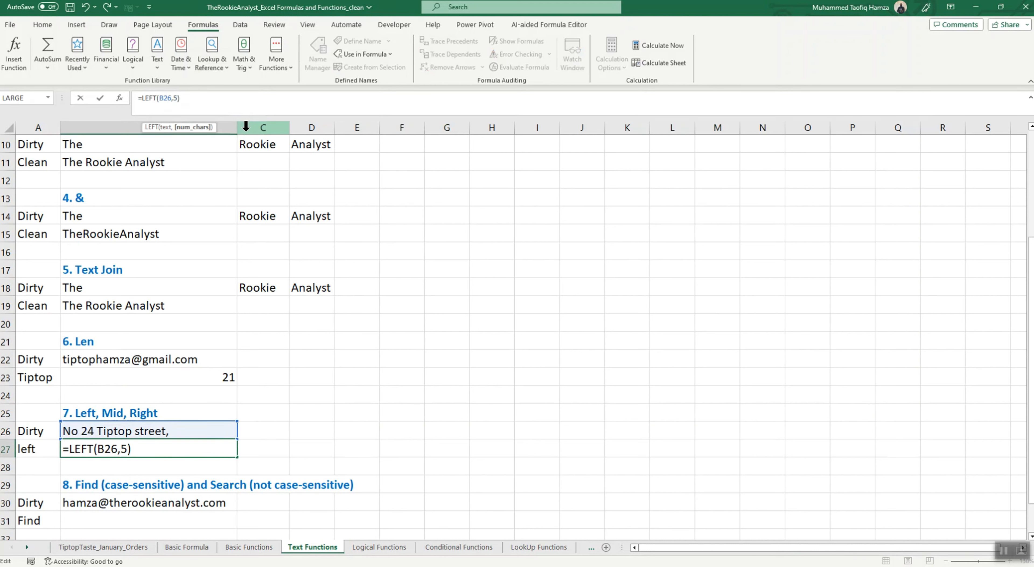
pyautogui.press('Return')
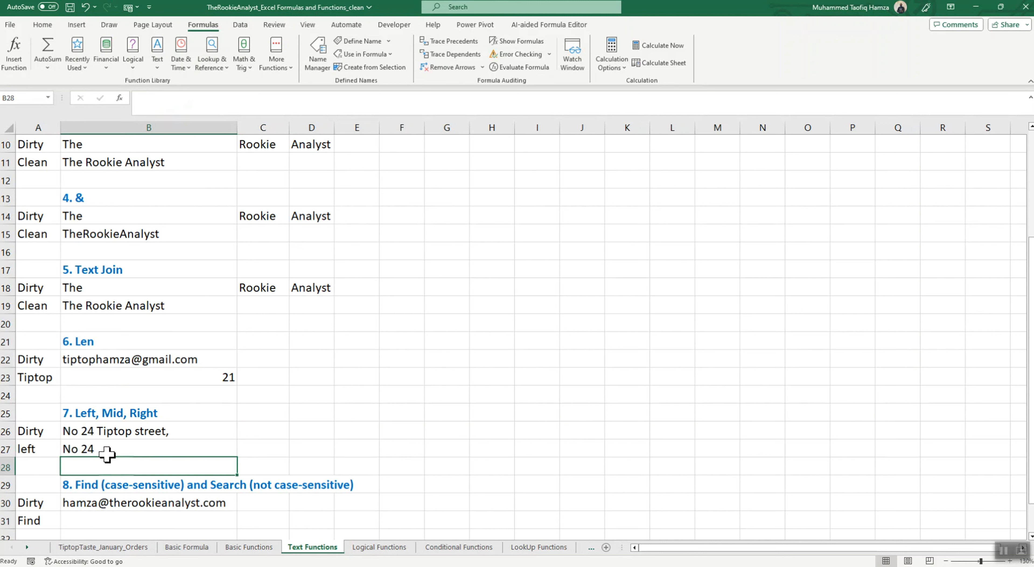
# - Enter =FIND("@",B30) in B31 to locate the @ sign in the e-mail address above
pyautogui.scroll(-1, 107, 454)
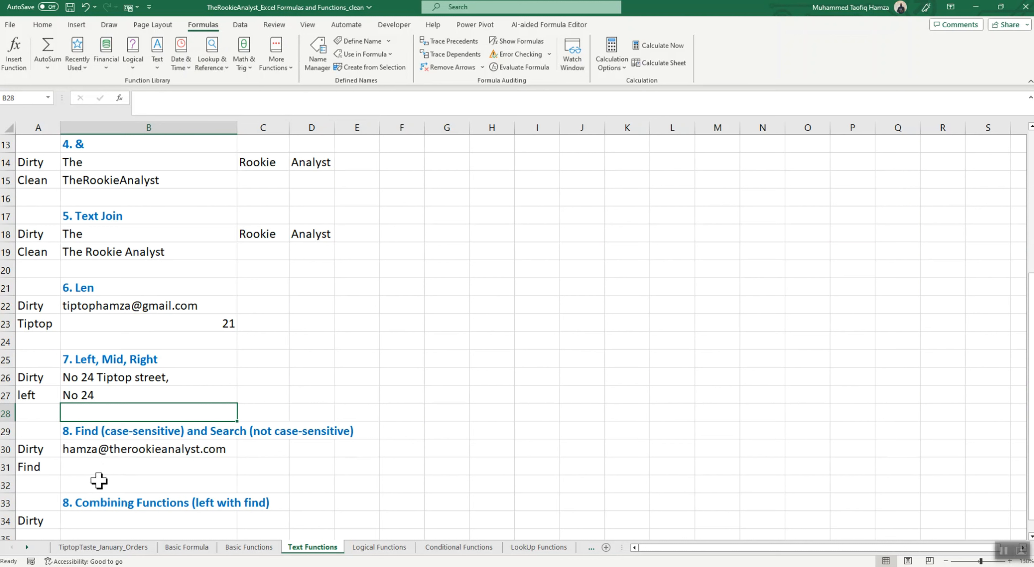
pyautogui.click(99, 469)
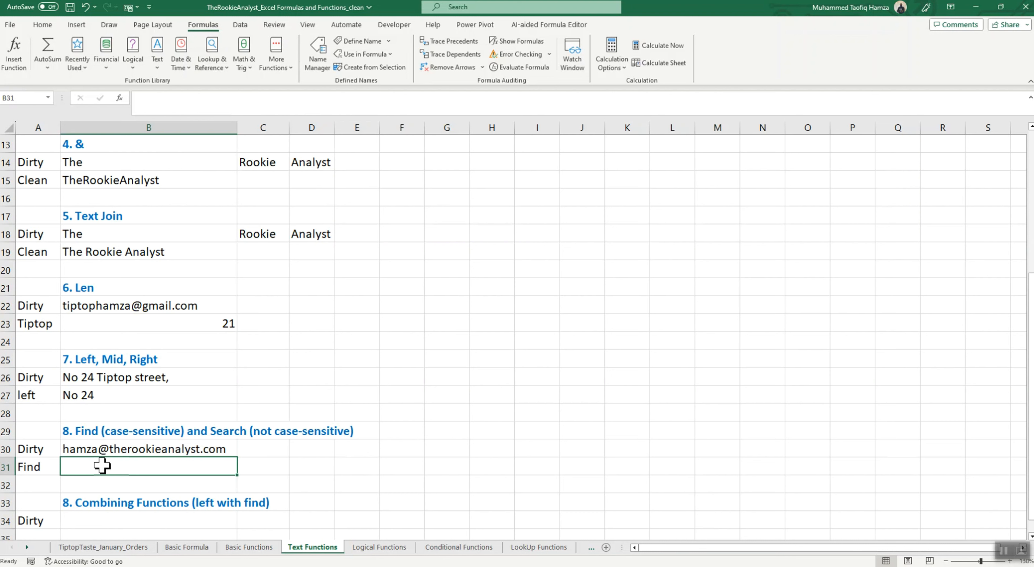
pyautogui.press('Right')
pyautogui.press('Left')
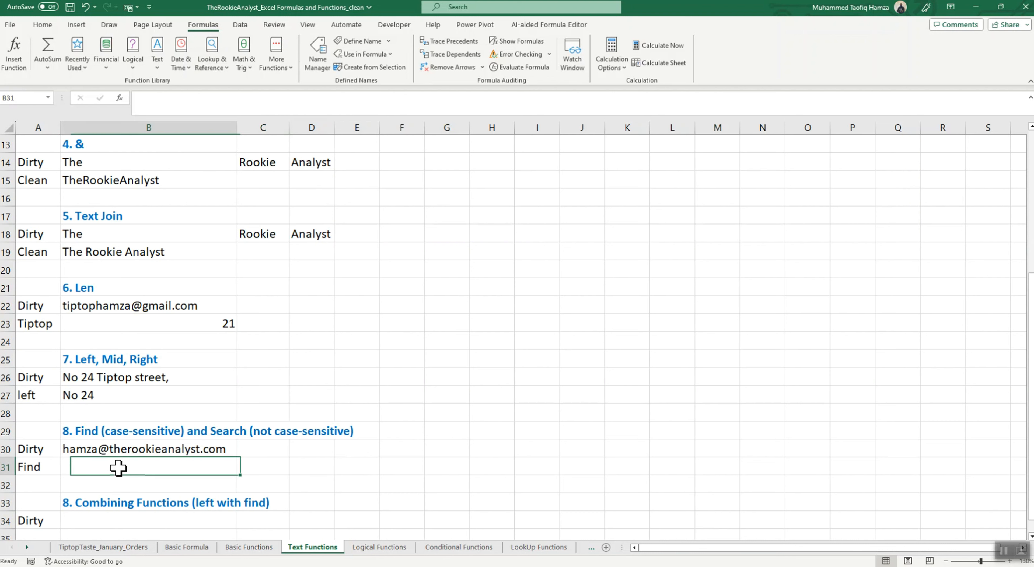
pyautogui.write('=')
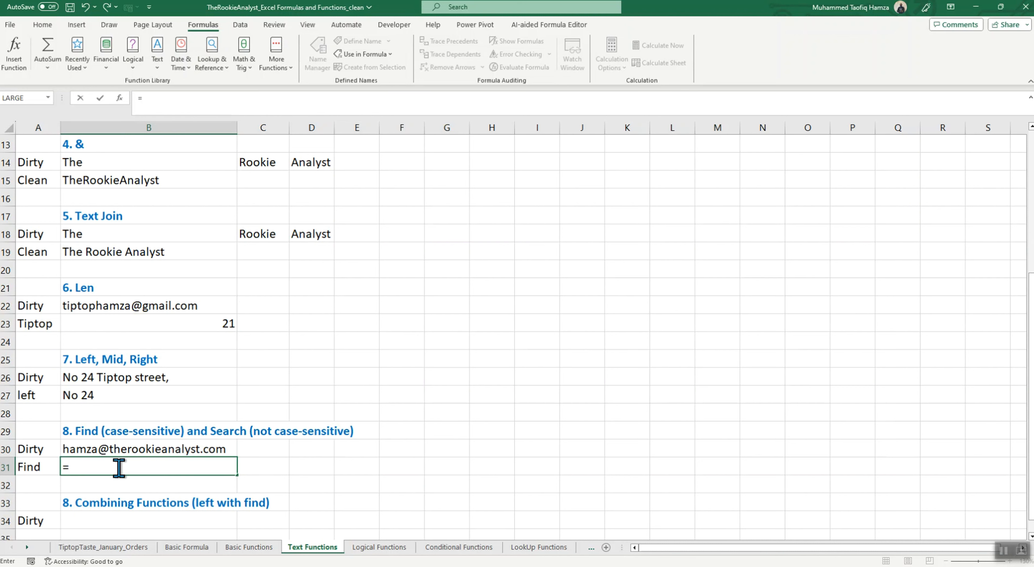
pyautogui.write('Find')
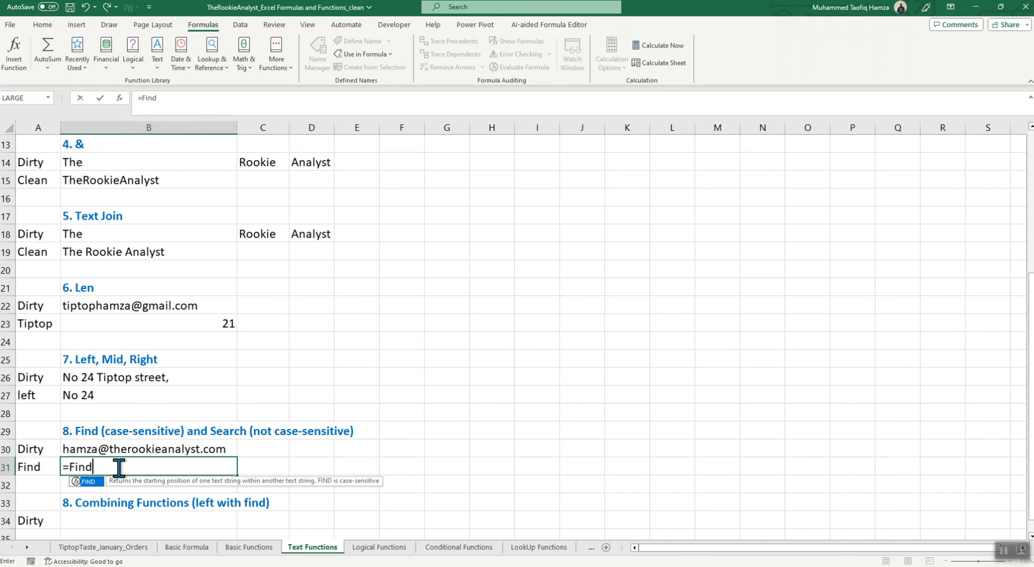
pyautogui.press('Tab')
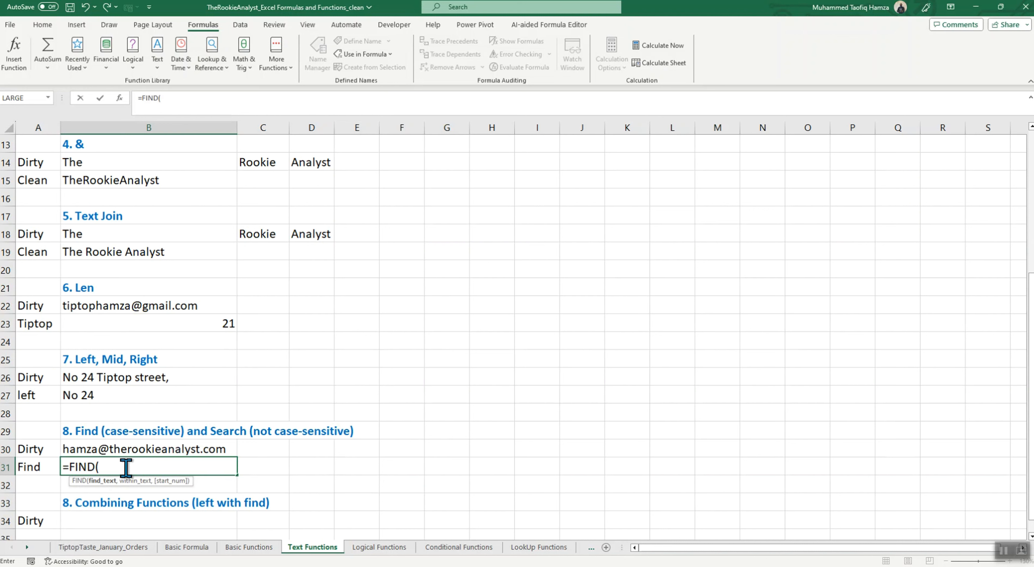
pyautogui.write('"@",')
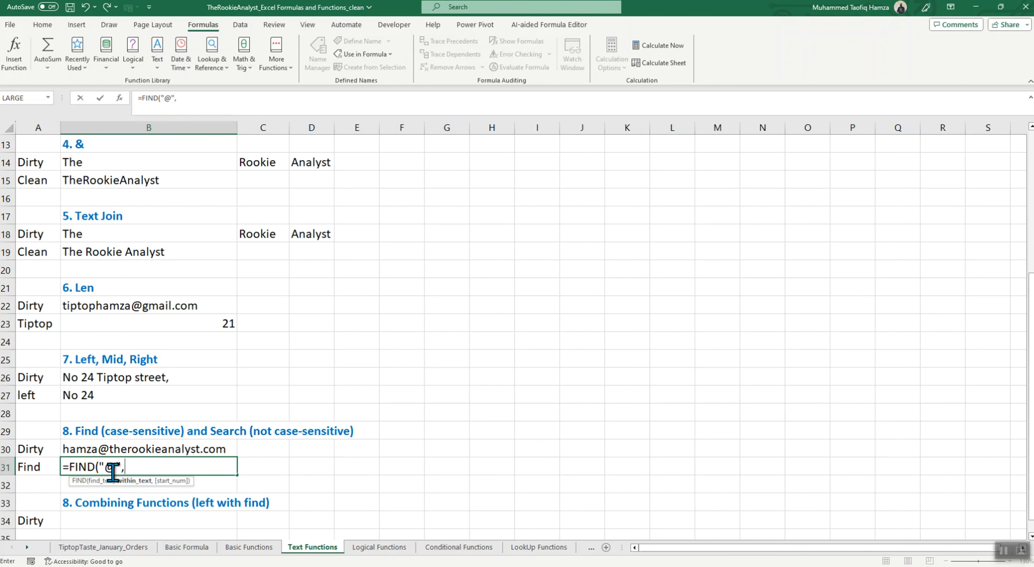
pyautogui.click(68, 447)
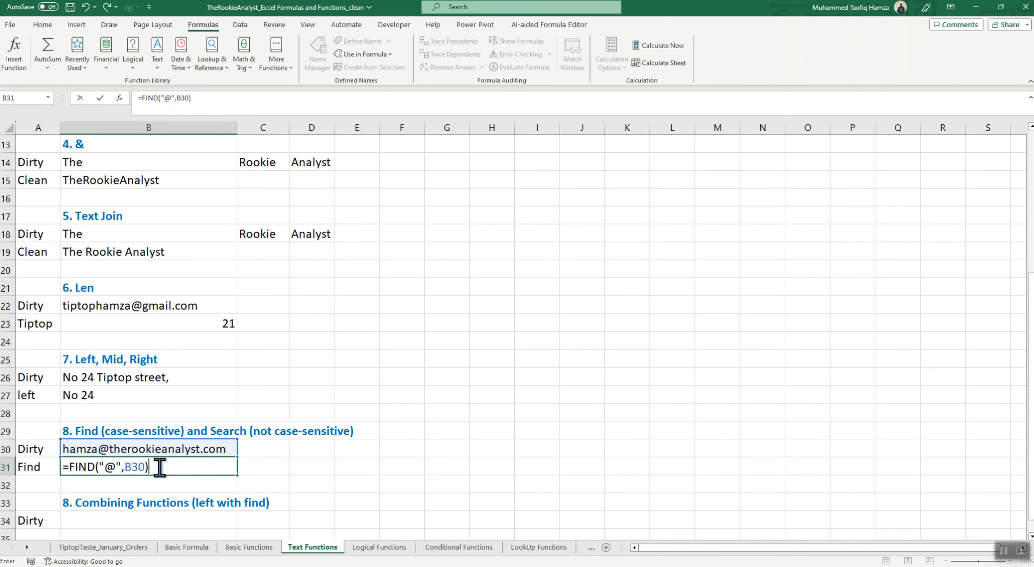
pyautogui.press('Return')
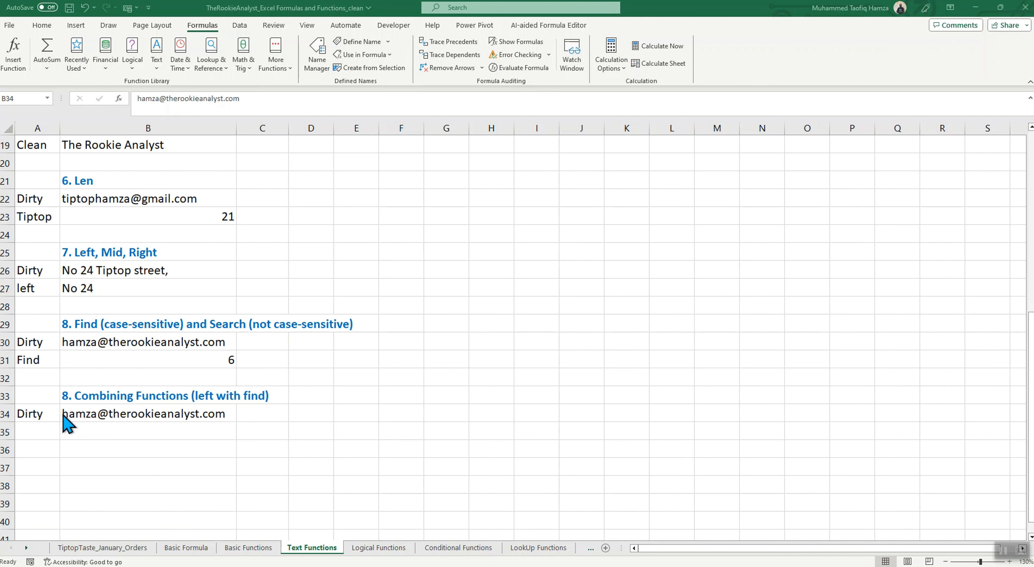
# - Enter =LEFT(B34,FIND("@",B34)) in D34 to extract the start of the e-mail address, and widen column D slightly
pyautogui.click(97, 433)
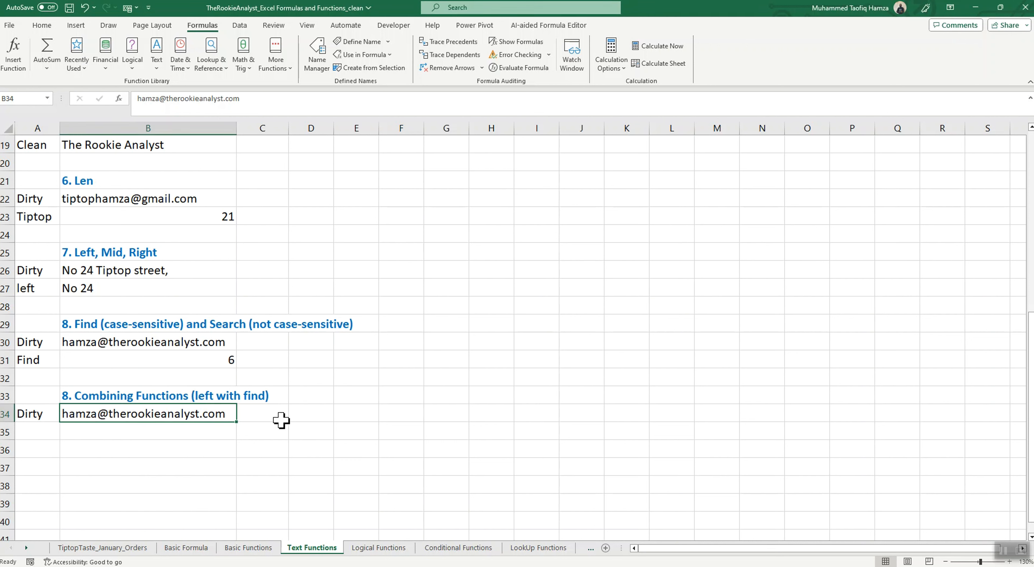
pyautogui.click(290, 416)
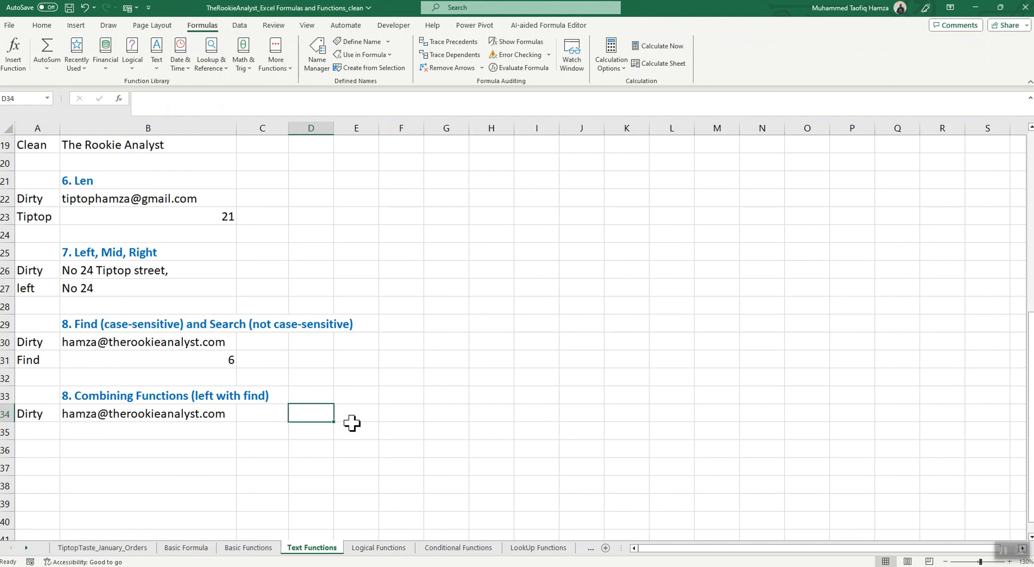
pyautogui.write('=left')
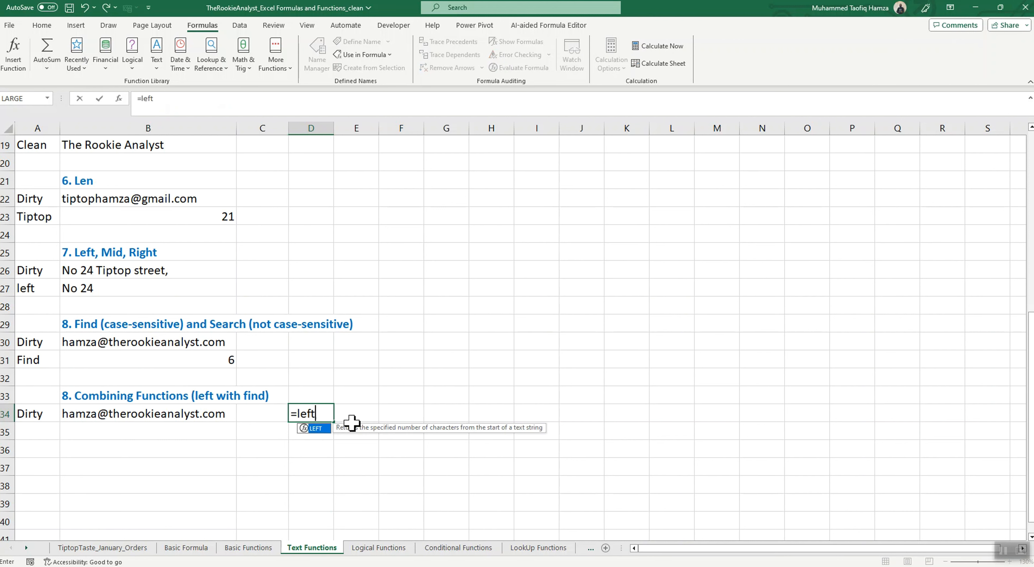
pyautogui.press('Tab')
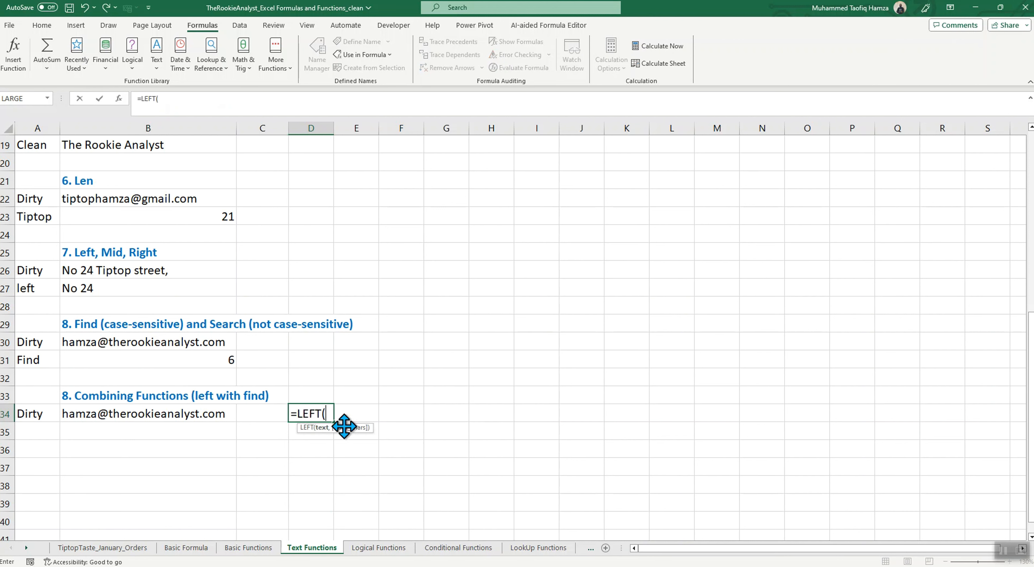
pyautogui.click(105, 415)
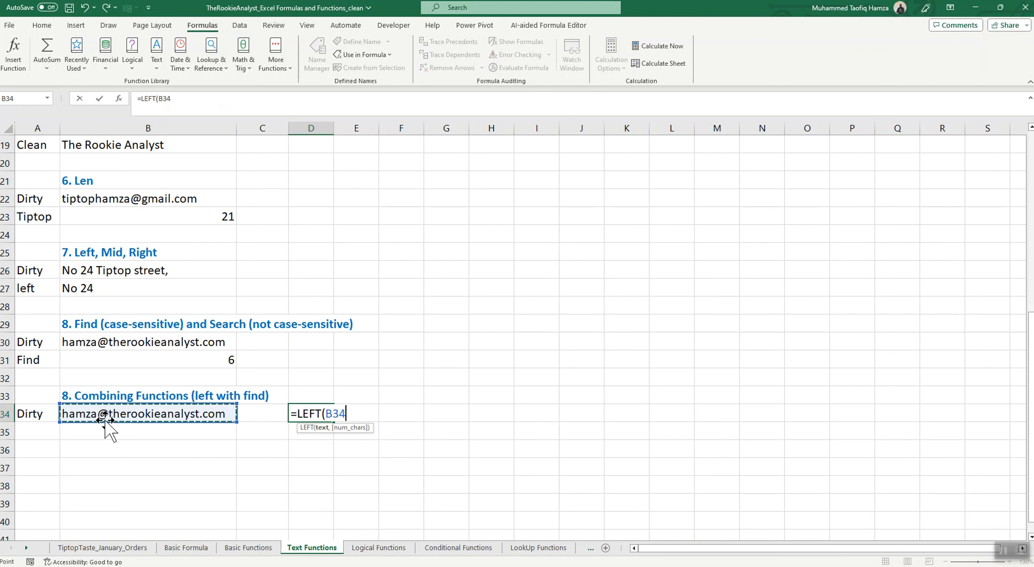
pyautogui.write(',')
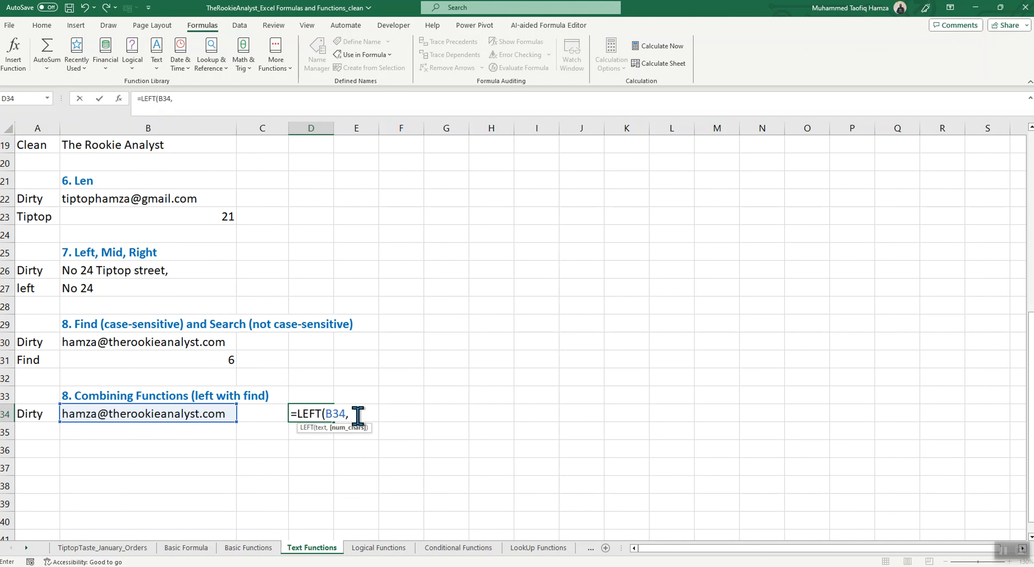
pyautogui.write('find')
pyautogui.press('Tab')
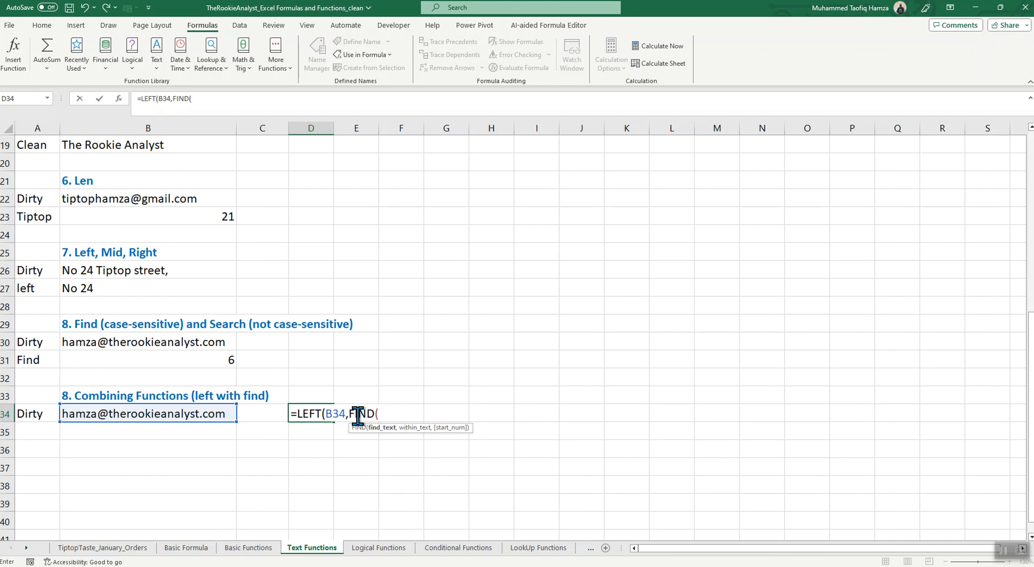
pyautogui.write('"@",')
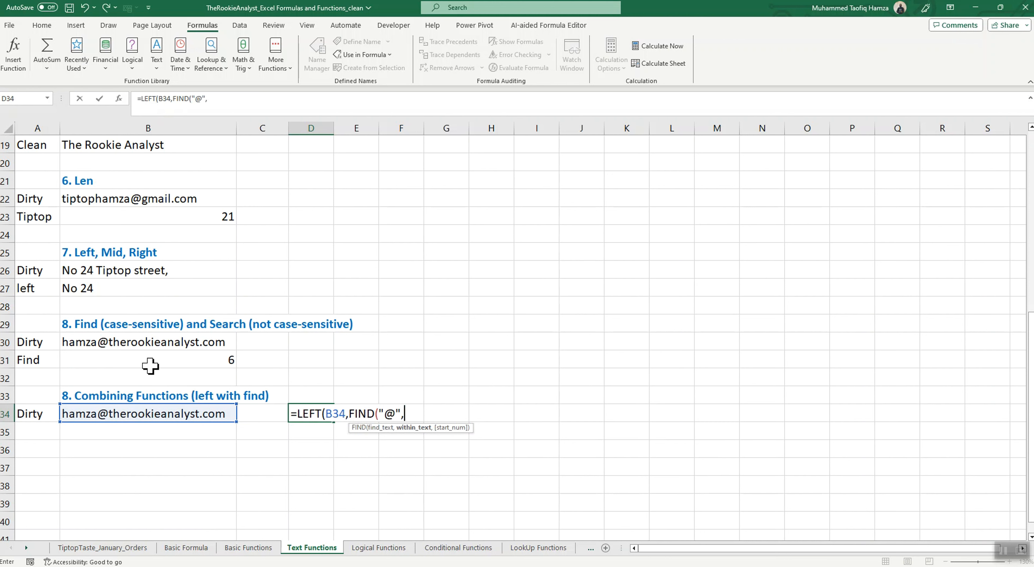
pyautogui.click(138, 414)
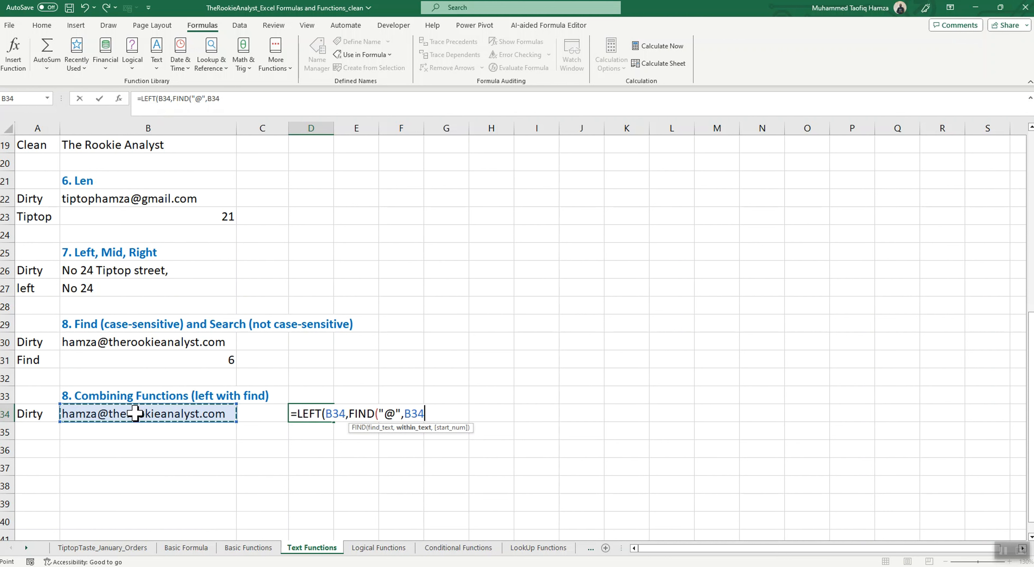
pyautogui.write(')')
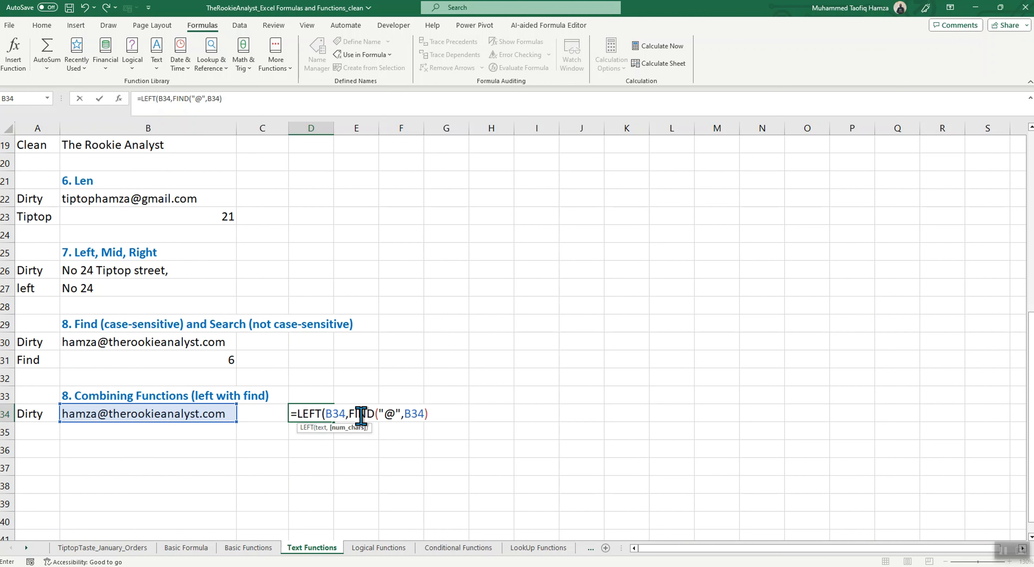
pyautogui.write(')')
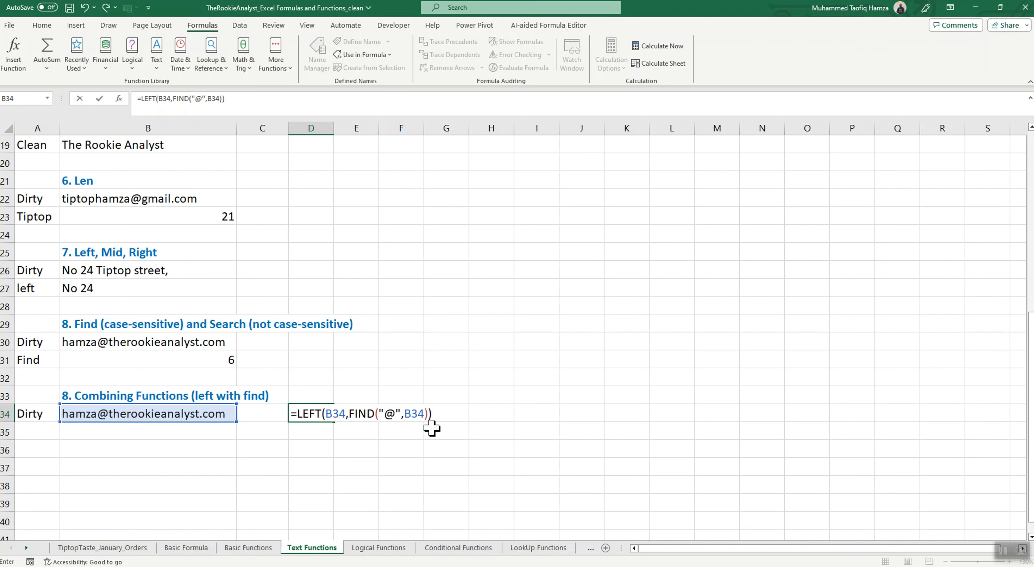
pyautogui.press('Return')
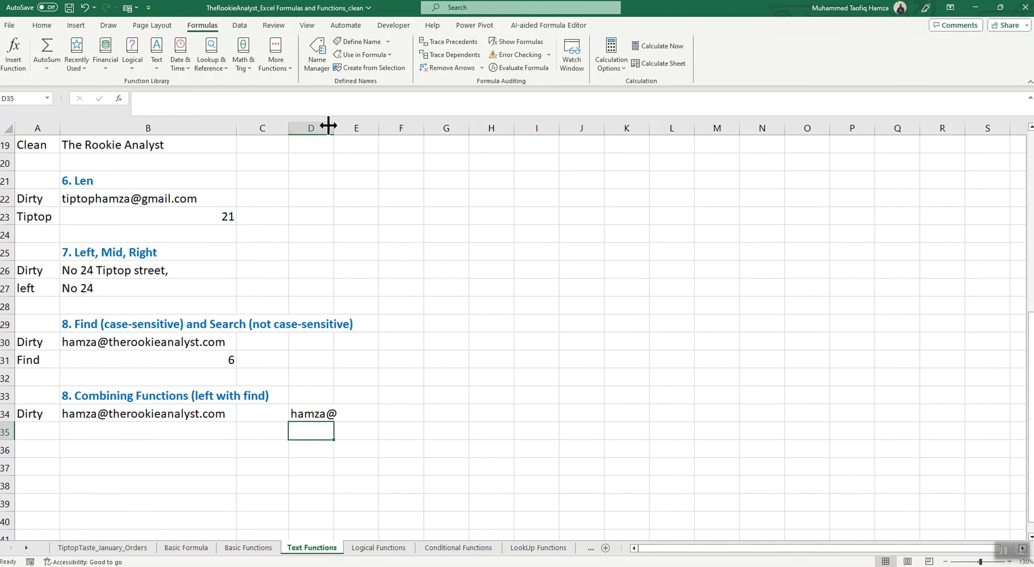
pyautogui.moveTo(328, 126); pyautogui.dragTo(342, 126)
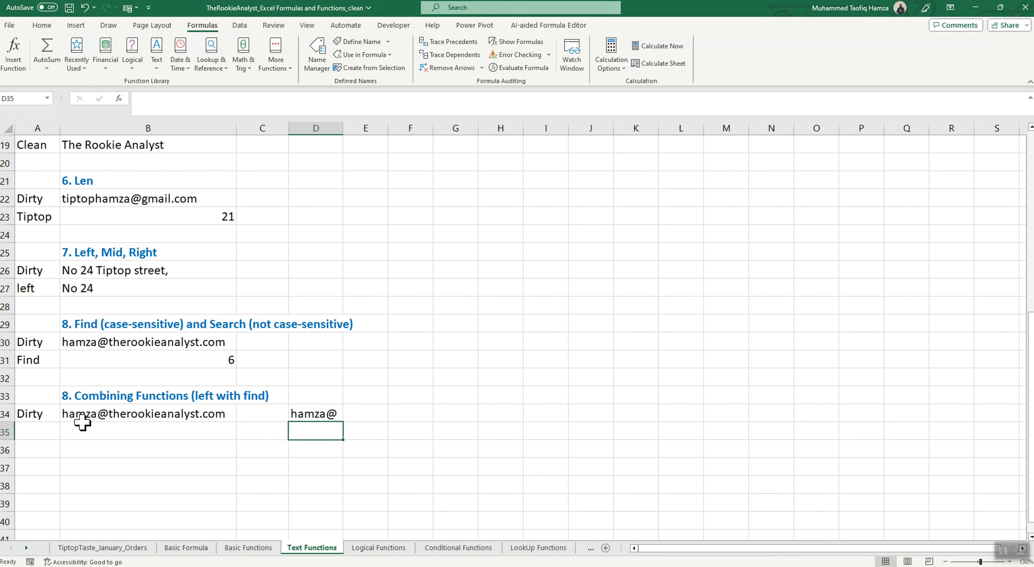
# - Subtract 1 from the FIND result in D34, making the formula =LEFT(B34,FIND("@",B34)-1), and reselect the cell
pyautogui.click(308, 414)
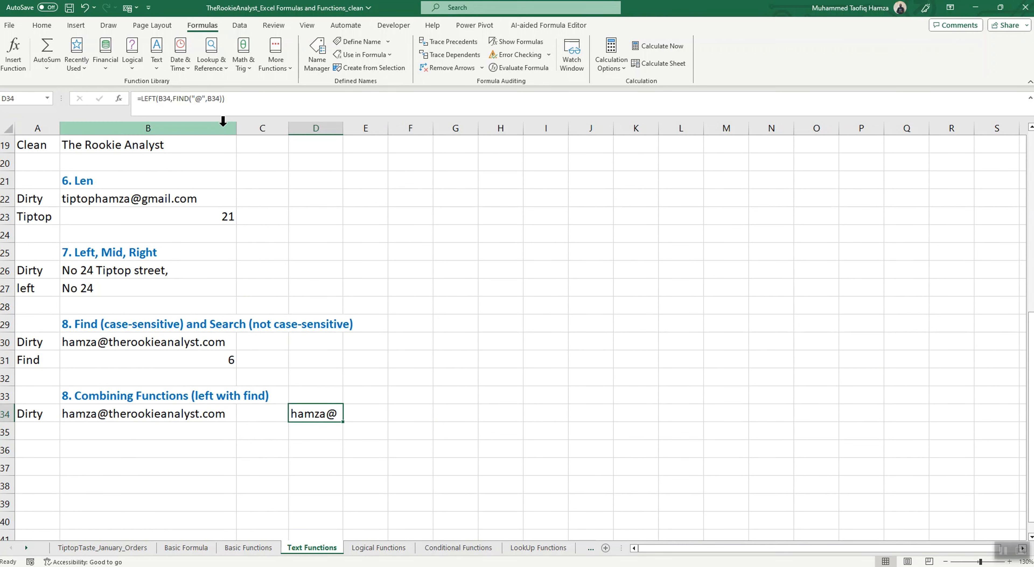
pyautogui.click(221, 99)
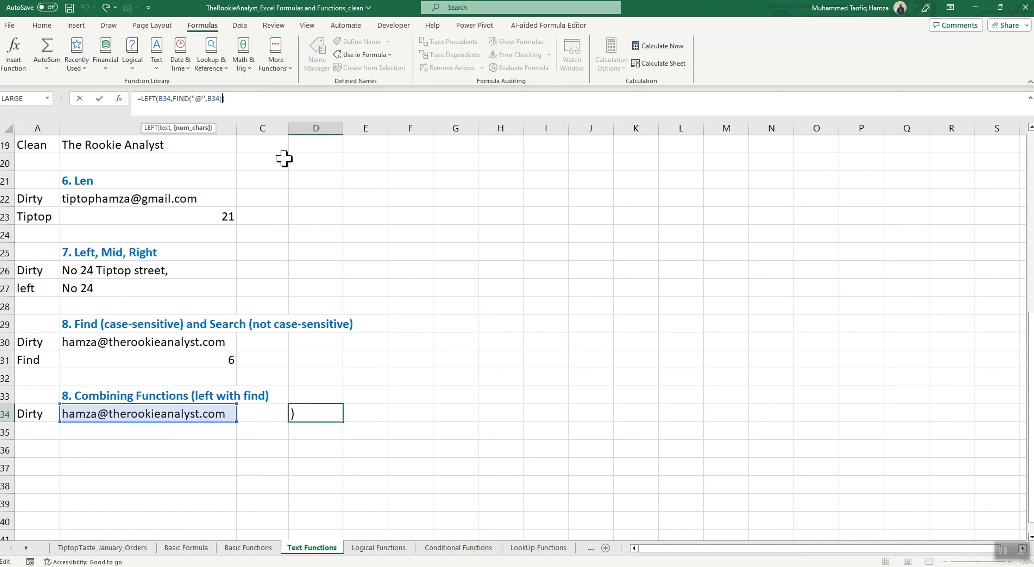
pyautogui.write('-1')
pyautogui.press('Return')
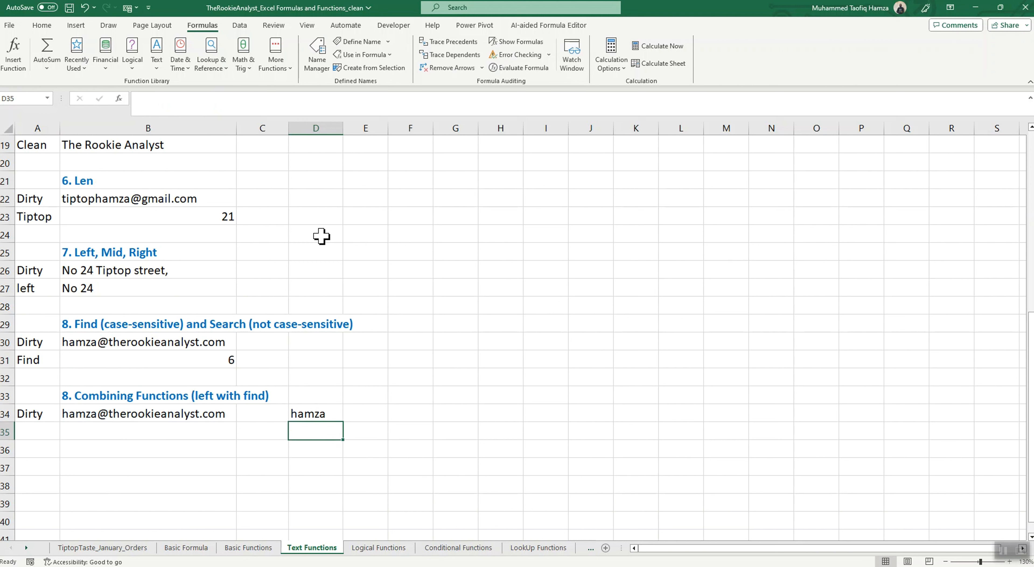
pyautogui.click(311, 416)
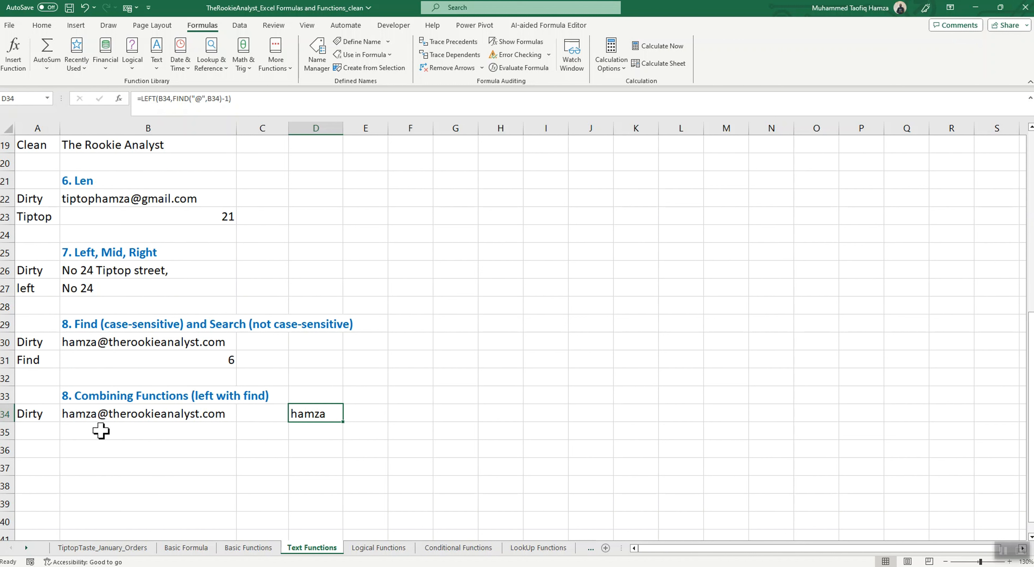
# - Copy the e-mail address from B34 into B35
pyautogui.click(88, 415)
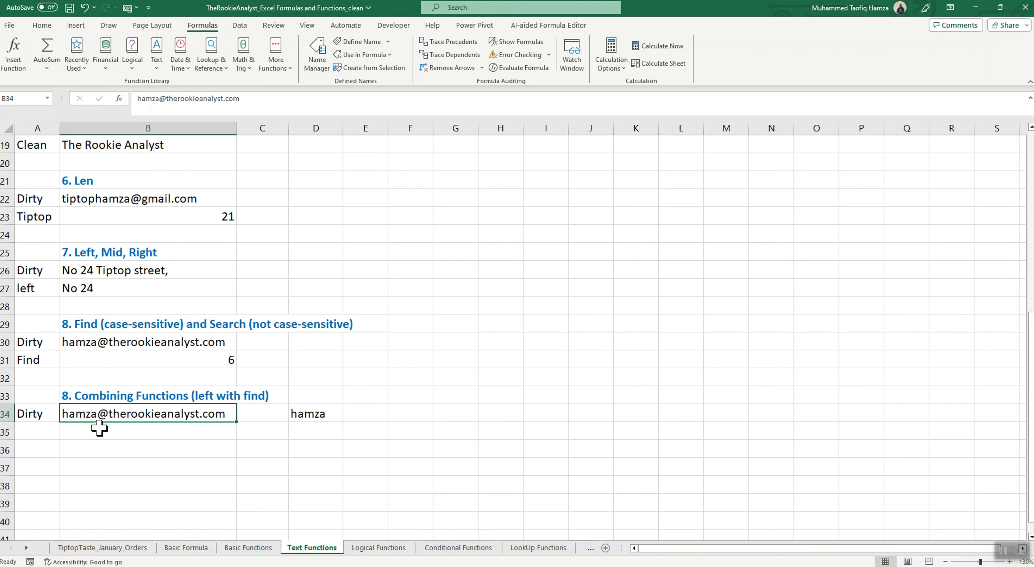
pyautogui.hotkey('ctrl', 'c')
pyautogui.click(94, 436)
pyautogui.hotkey('ctrl', 'v')
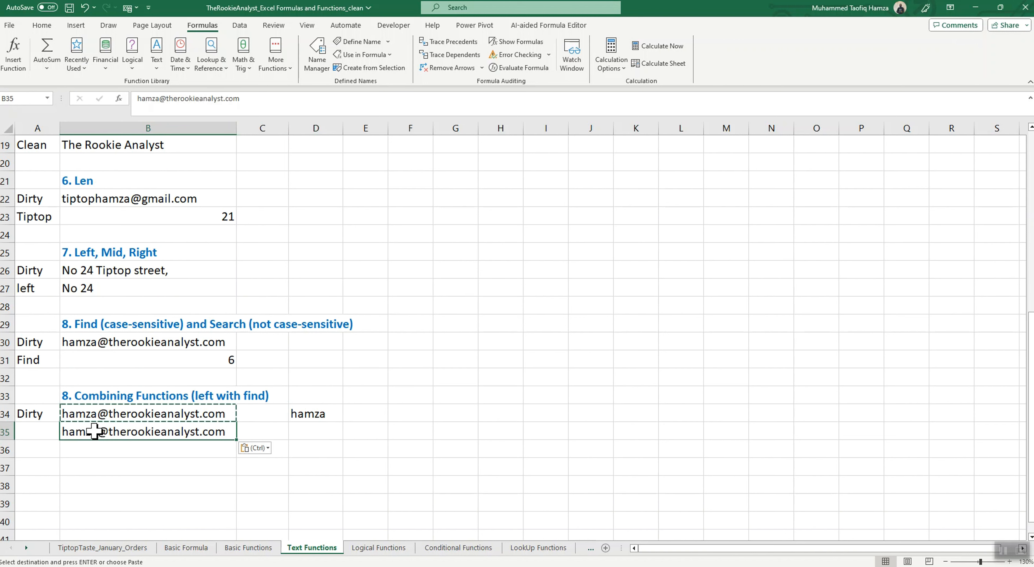
# - Replace the part before the @ sign in B35 with info, and undo the automatic hyperlink formatting
pyautogui.doubleClick(92, 429)
pyautogui.press('BackSpace')
pyautogui.press('BackSpace')
pyautogui.press('BackSpace')
pyautogui.press('BackSpace')
pyautogui.press('BackSpace')
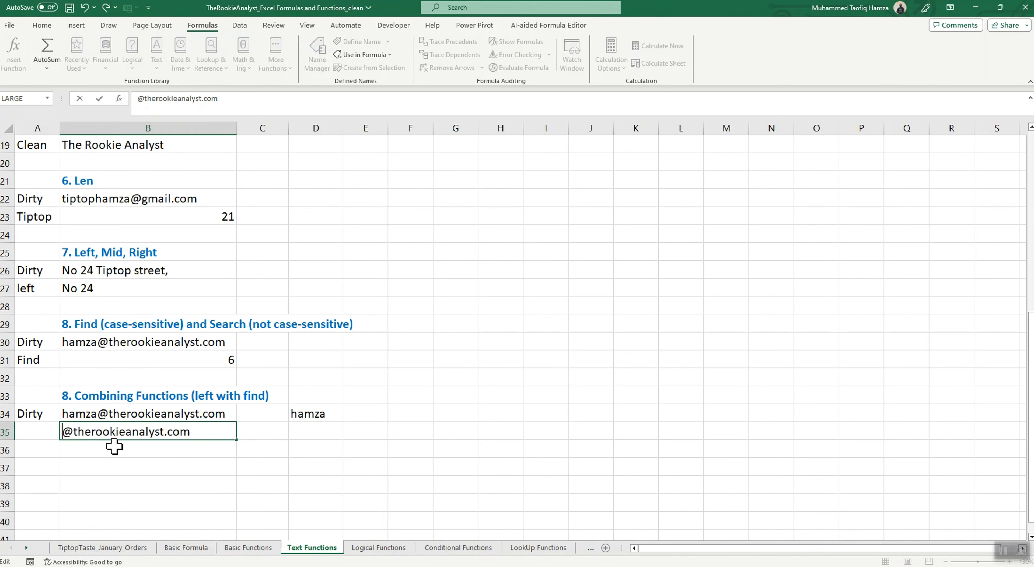
pyautogui.write('info')
pyautogui.press('Return')
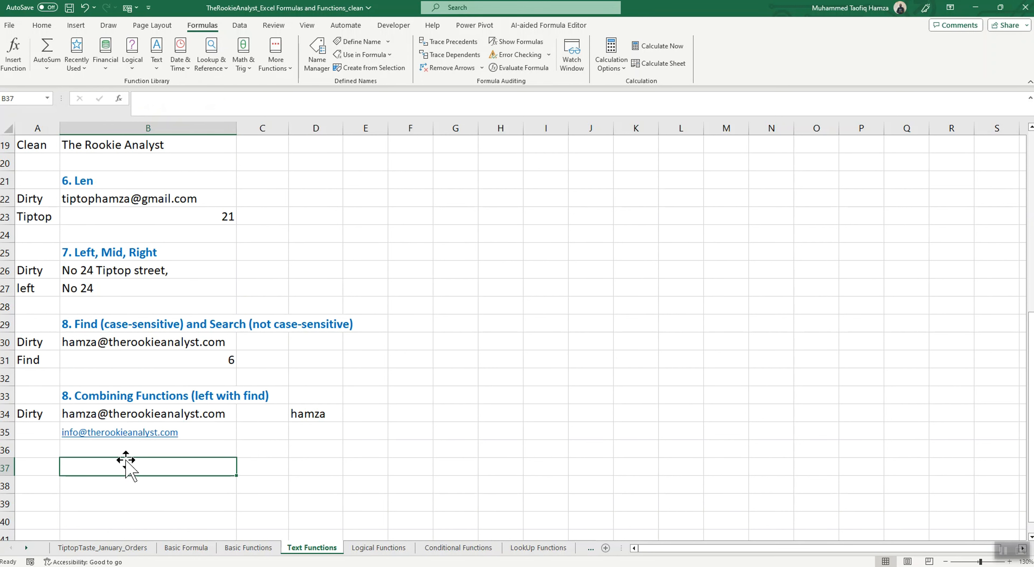
pyautogui.hotkey('ctrl', 'z')
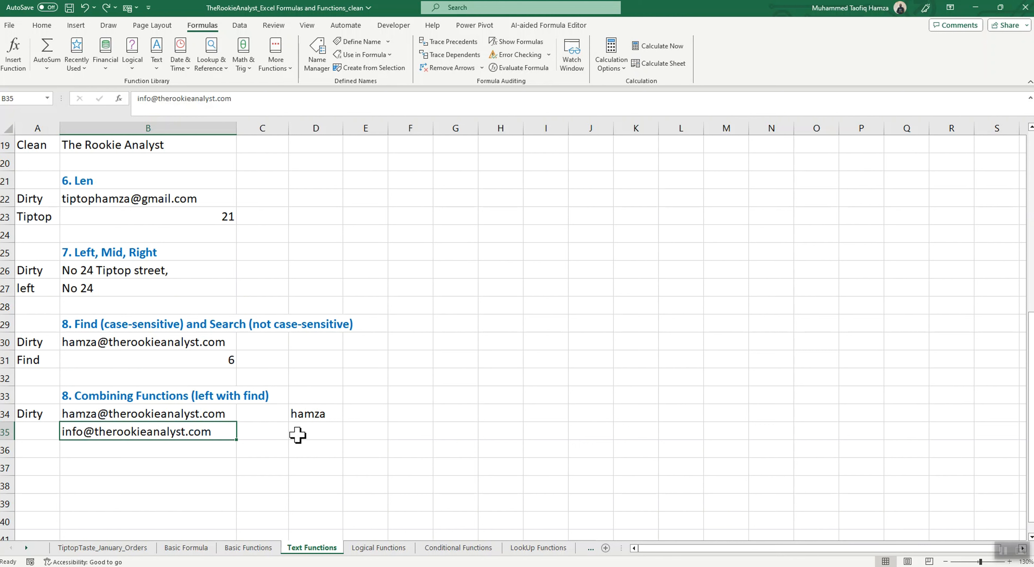
# - Fill the combined LEFT and FIND formula from D34 down to D35
pyautogui.click(311, 418)
pyautogui.moveTo(344, 423); pyautogui.dragTo(345, 442)
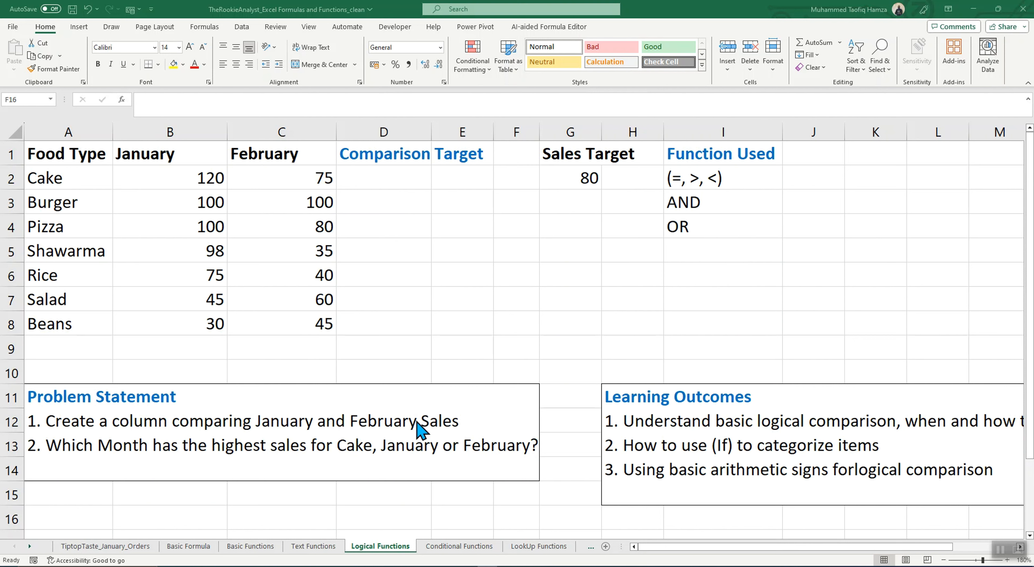
# - Enter the formula =B2=C2 in D2 to test whether Cake's January and February sales are equal
pyautogui.click(389, 180)
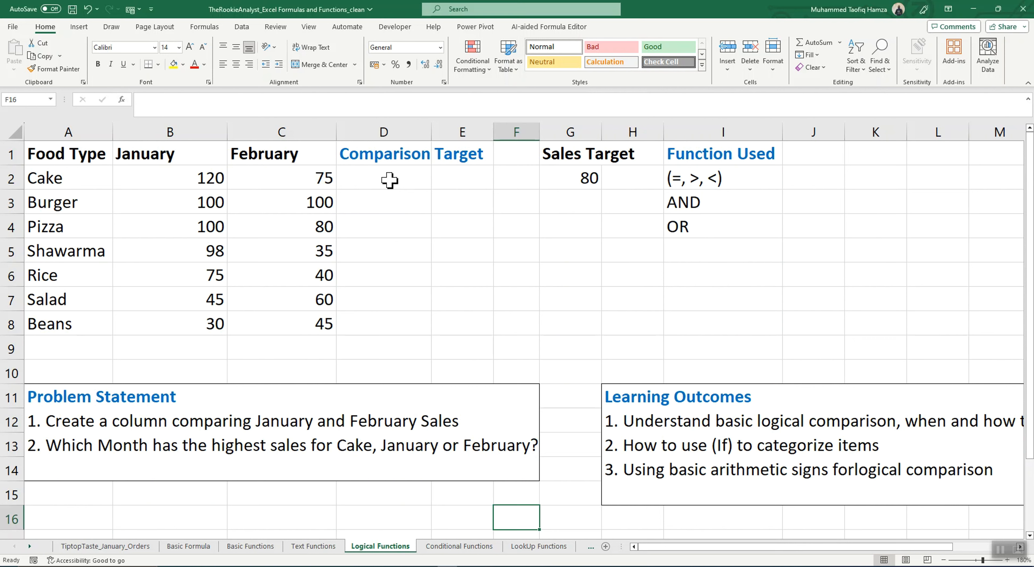
pyautogui.press('BackSpace')
pyautogui.click(388, 179)
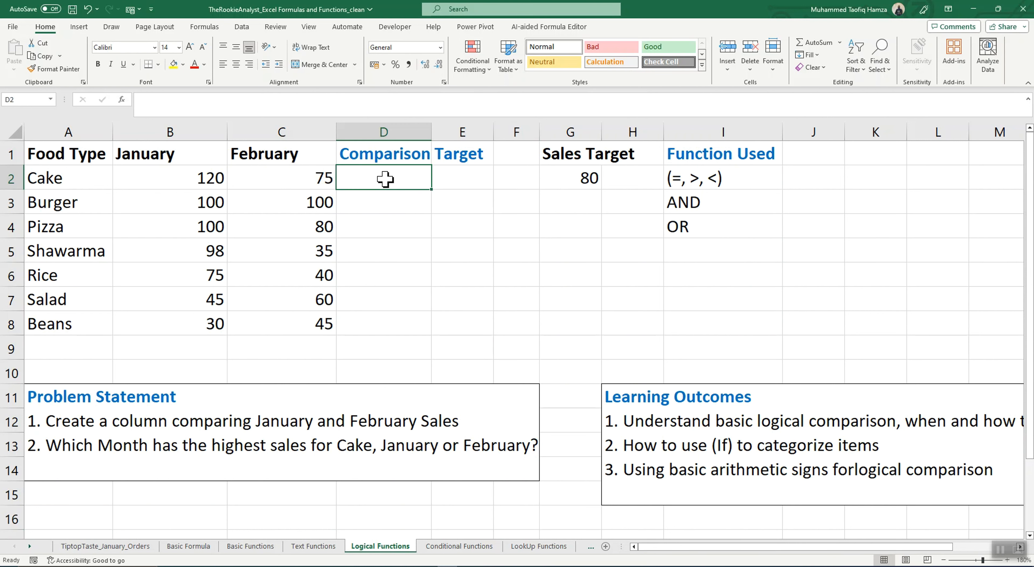
pyautogui.write('=')
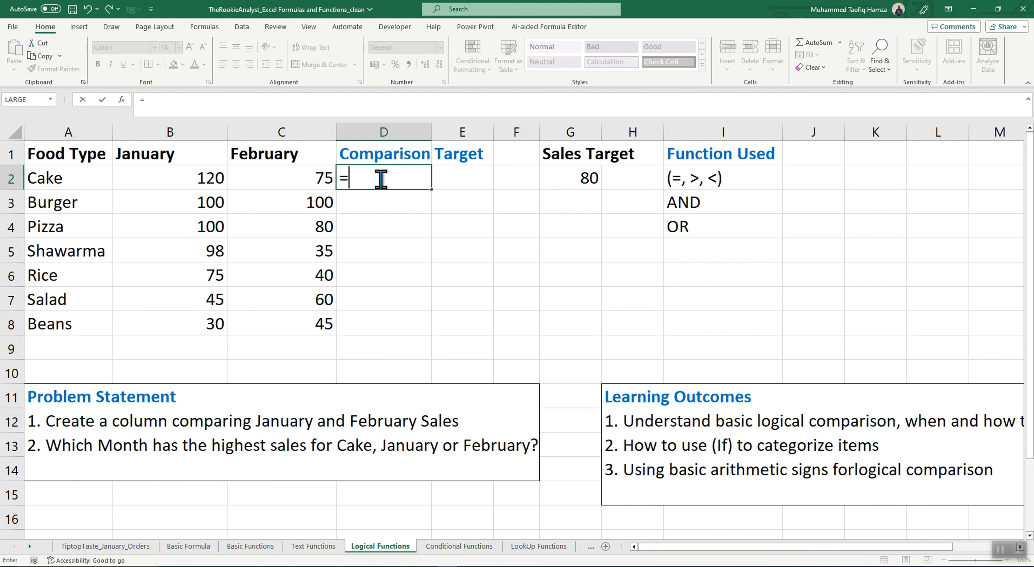
pyautogui.click(207, 180)
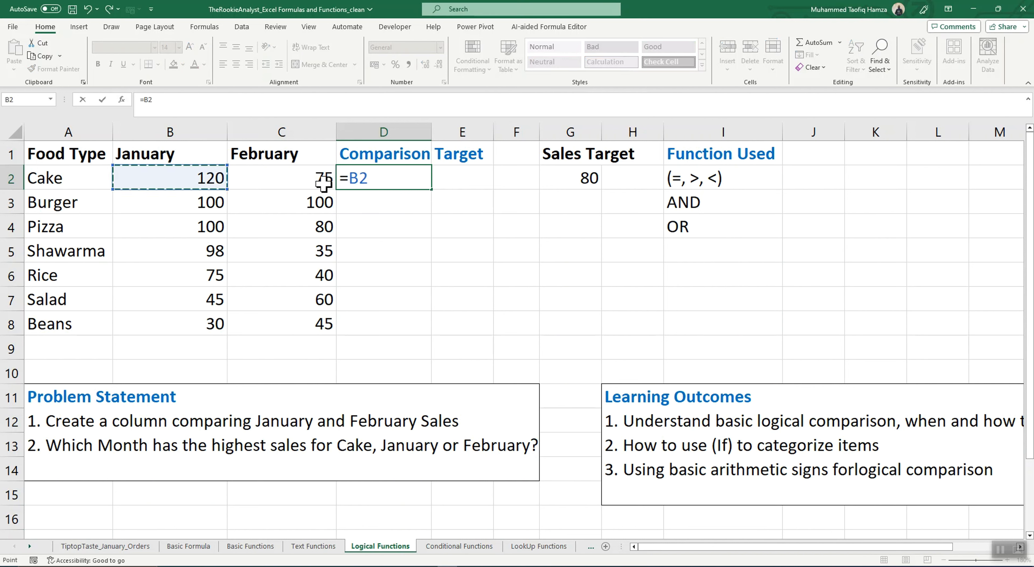
pyautogui.write('=')
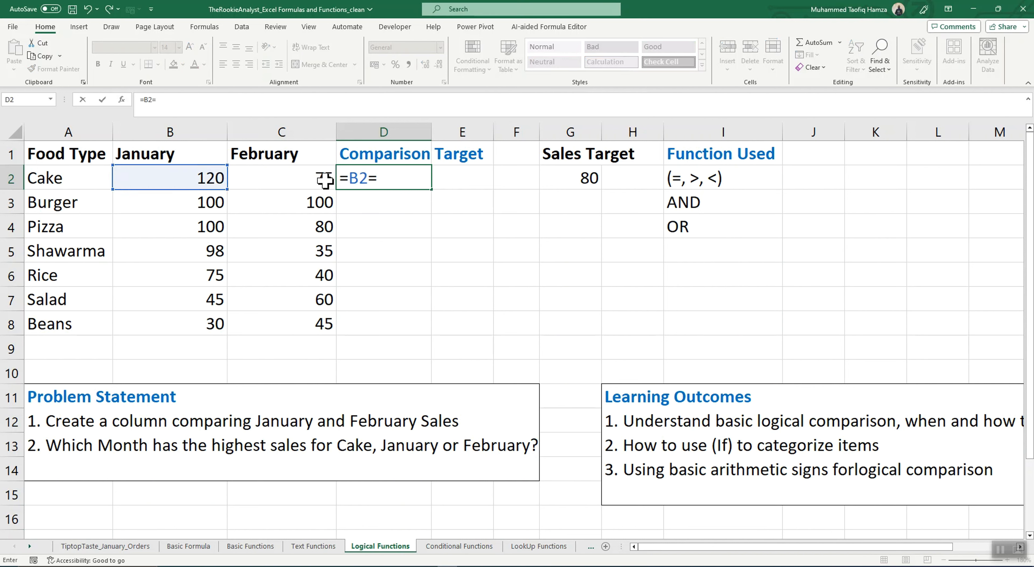
pyautogui.click(324, 180)
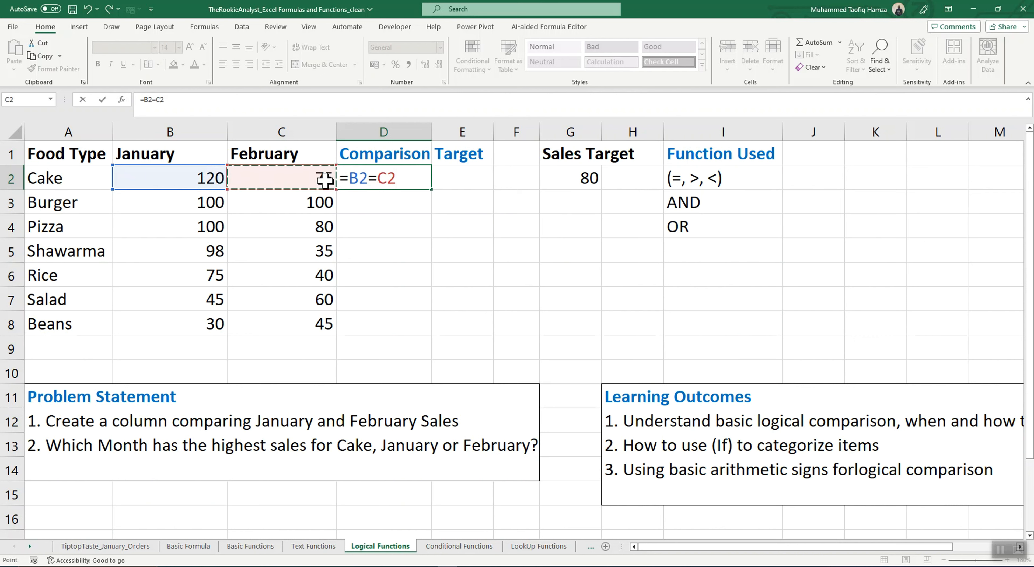
pyautogui.press('Return')
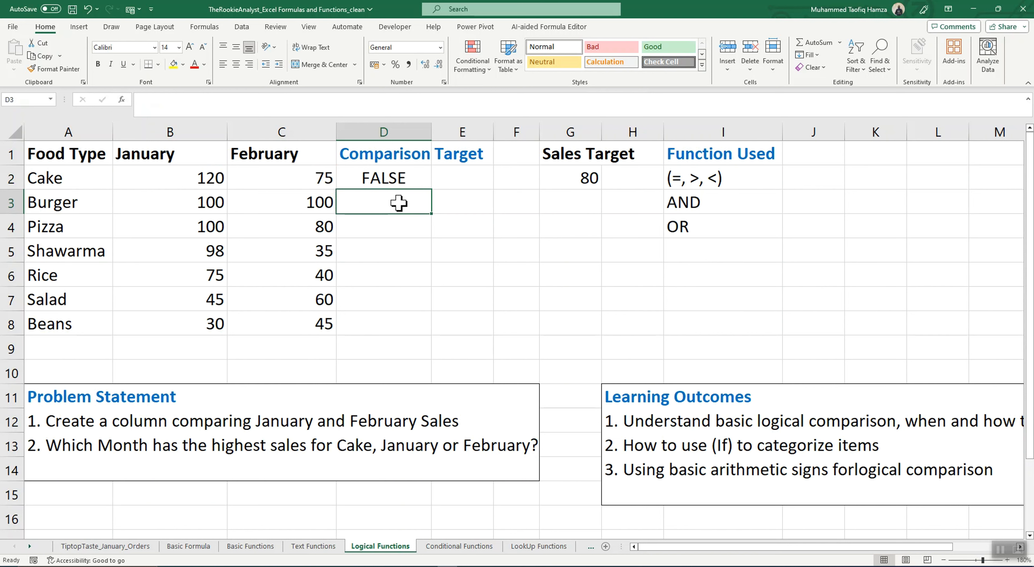
# - Enter the formula =B3=C3 in D3 to test whether Burger's January and February sales are equal
pyautogui.write('=')
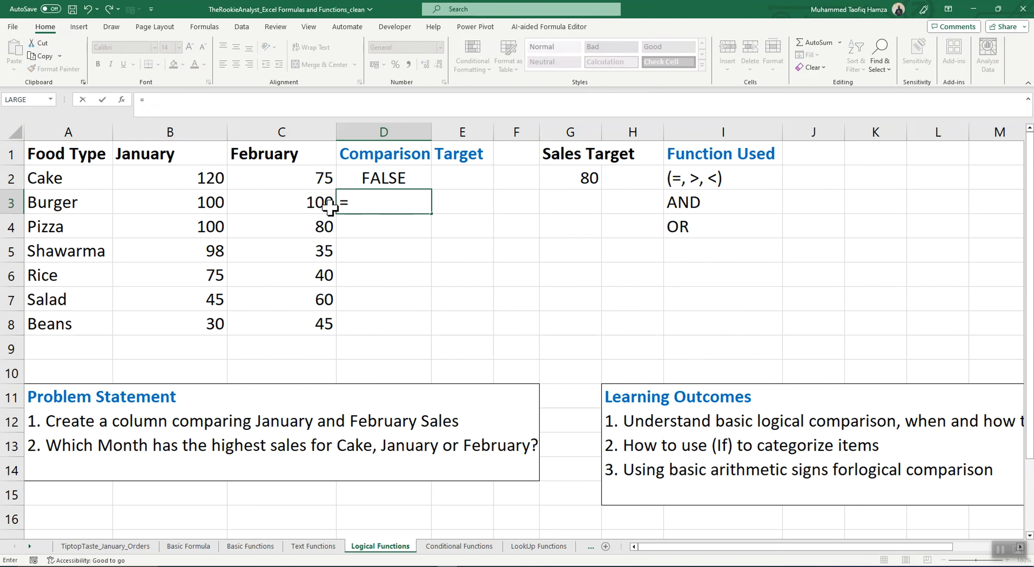
pyautogui.click(199, 204)
pyautogui.write('=')
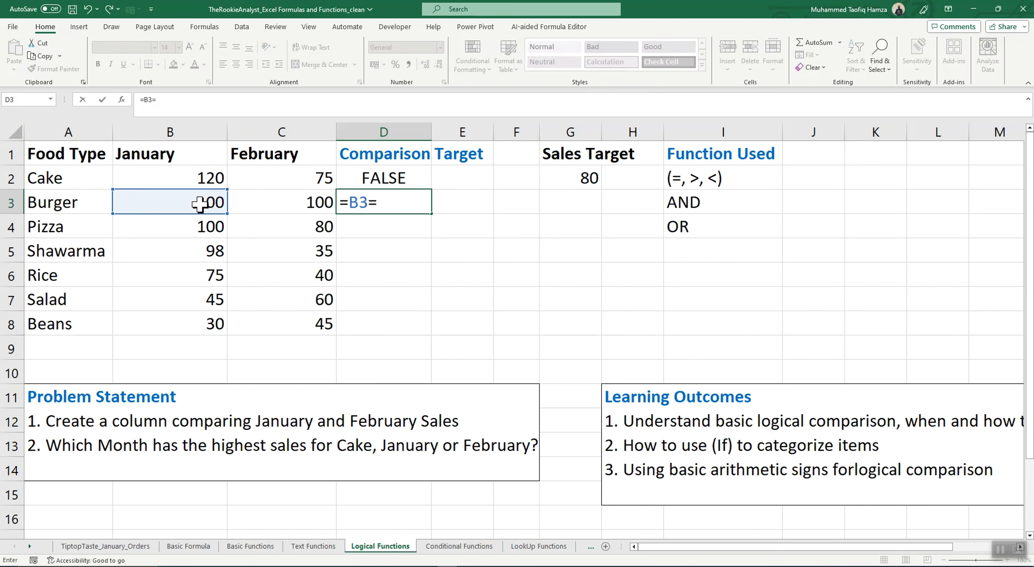
pyautogui.click(325, 201)
pyautogui.press('Return')
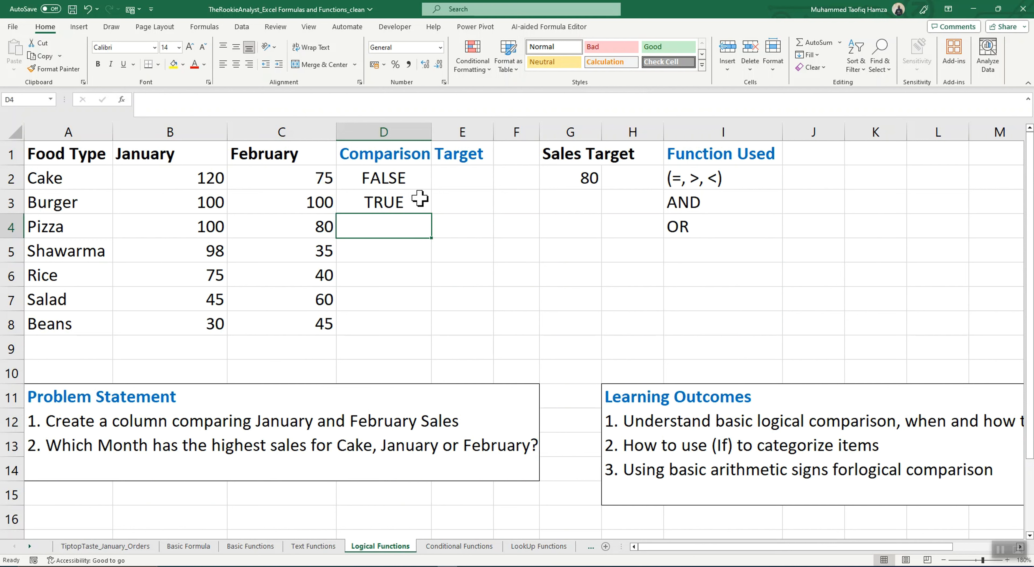
# - Clear the two equality formulas from D2 and D3 in the Comparison column
pyautogui.click(388, 203)
pyautogui.click(390, 181)
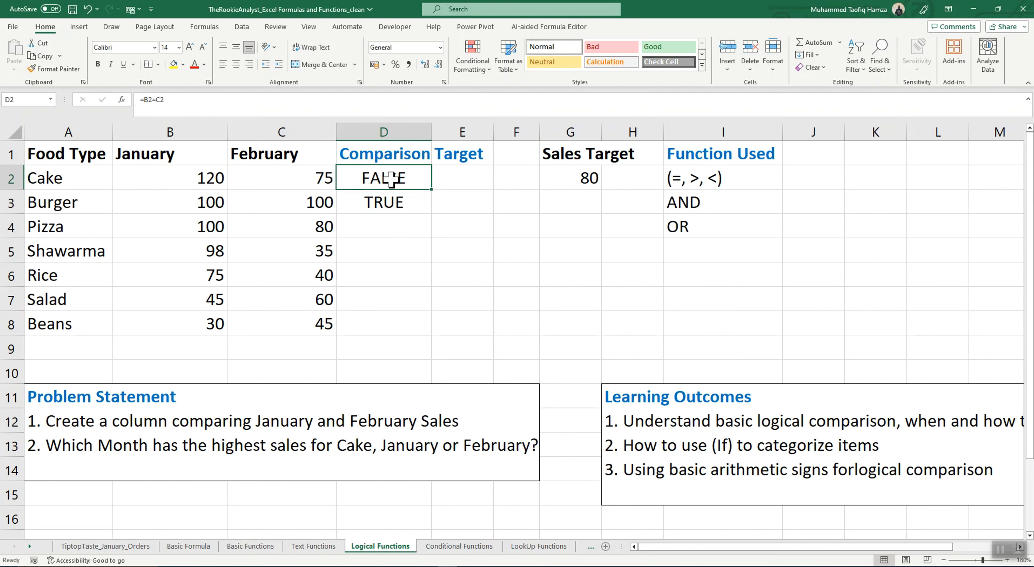
pyautogui.press('BackSpace')
pyautogui.click(390, 204)
pyautogui.press('BackSpace')
# - Enter the formula =B2>C2 in D2 to test whether Cake's January sales exceed its February sales
pyautogui.click(410, 184)
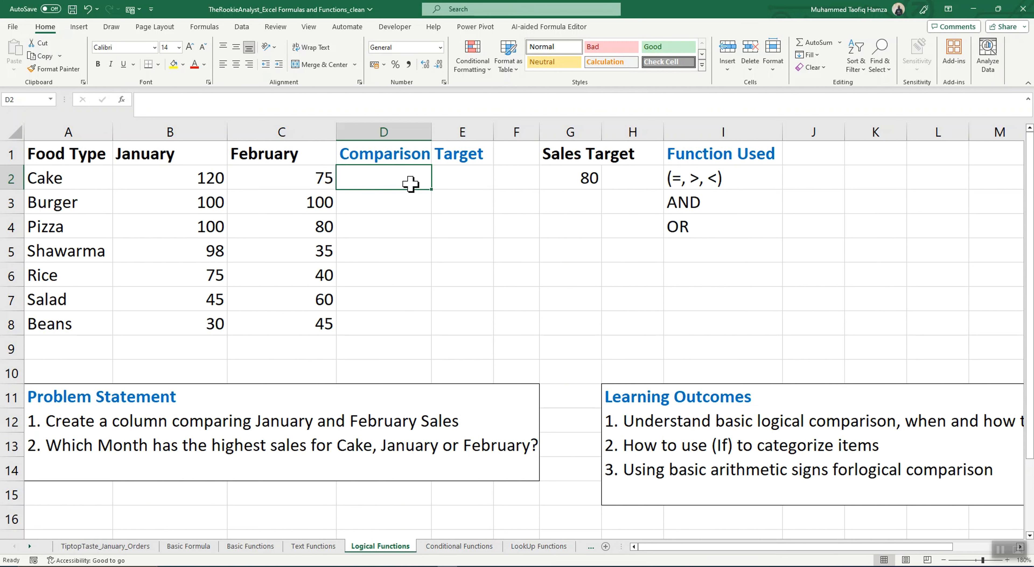
pyautogui.write('=')
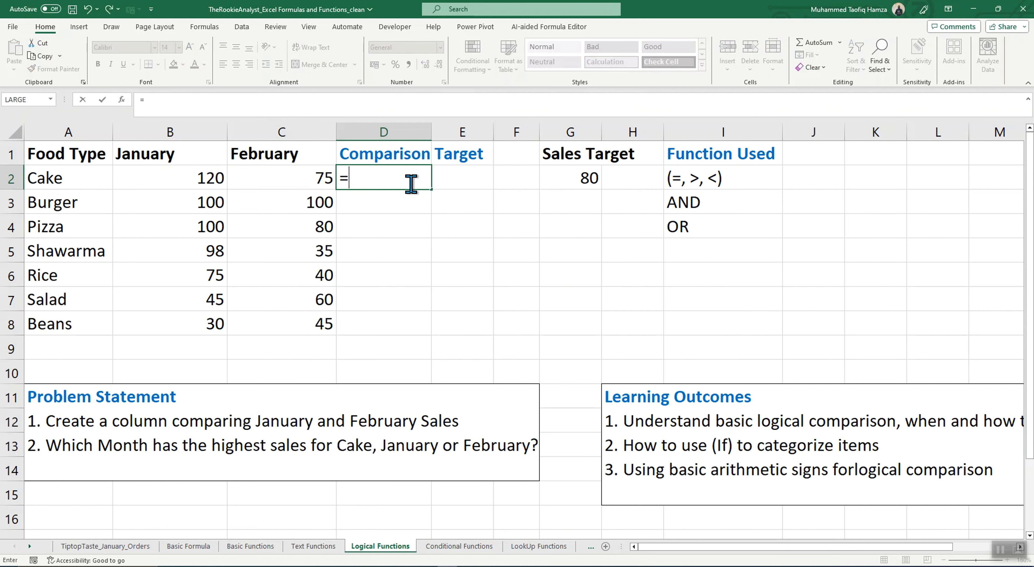
pyautogui.click(210, 179)
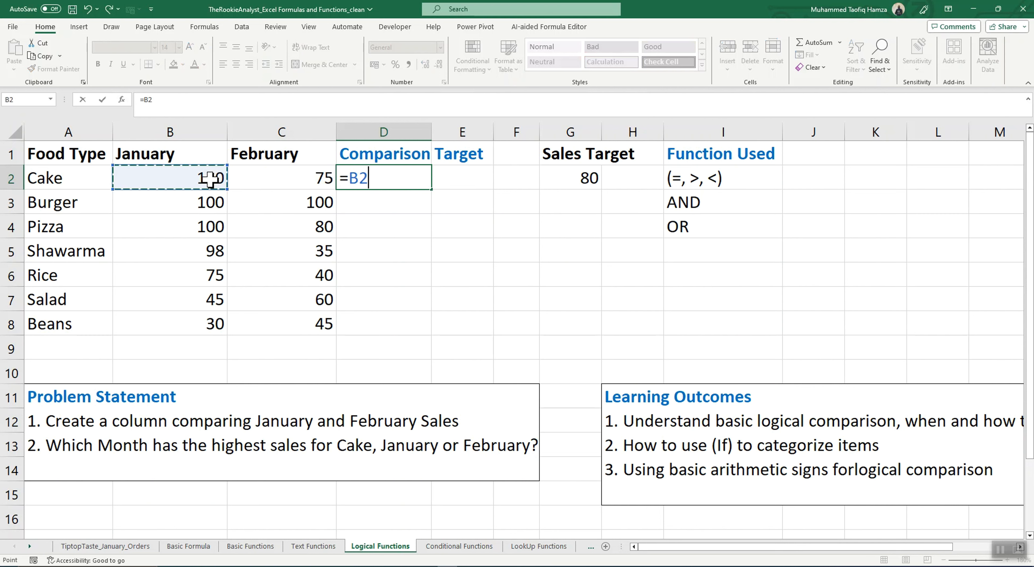
pyautogui.write('>')
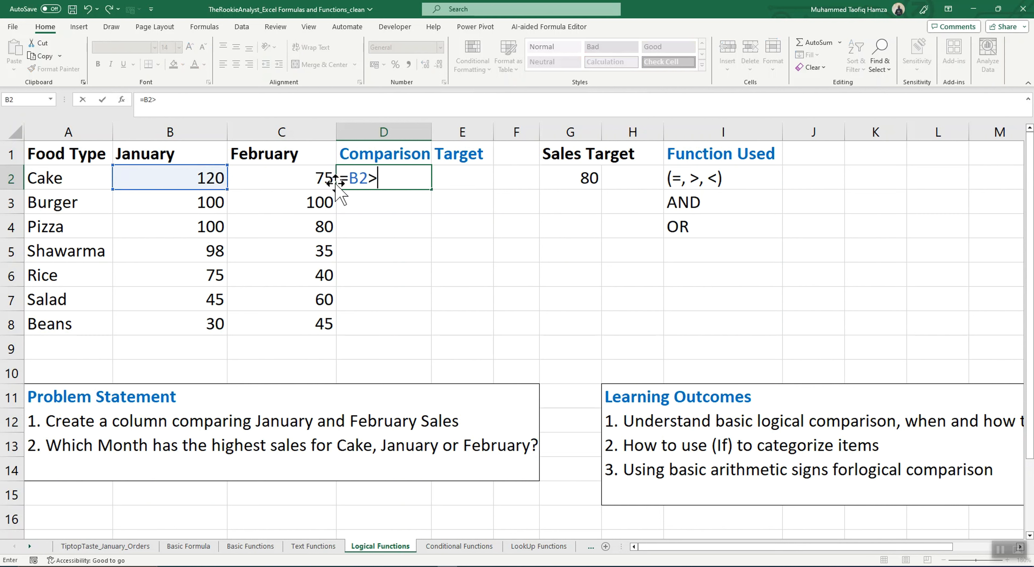
pyautogui.click(322, 178)
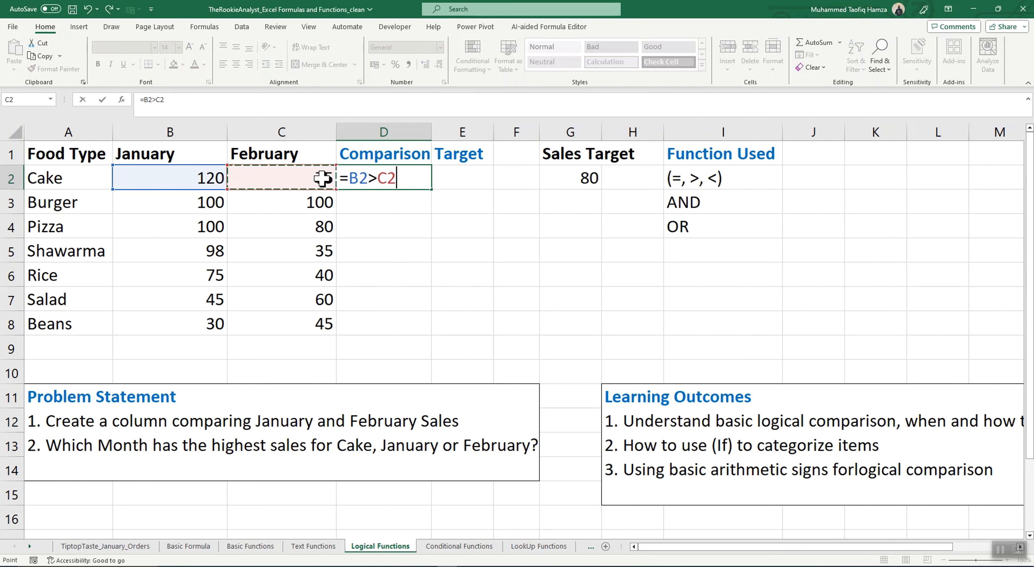
pyautogui.press('Return')
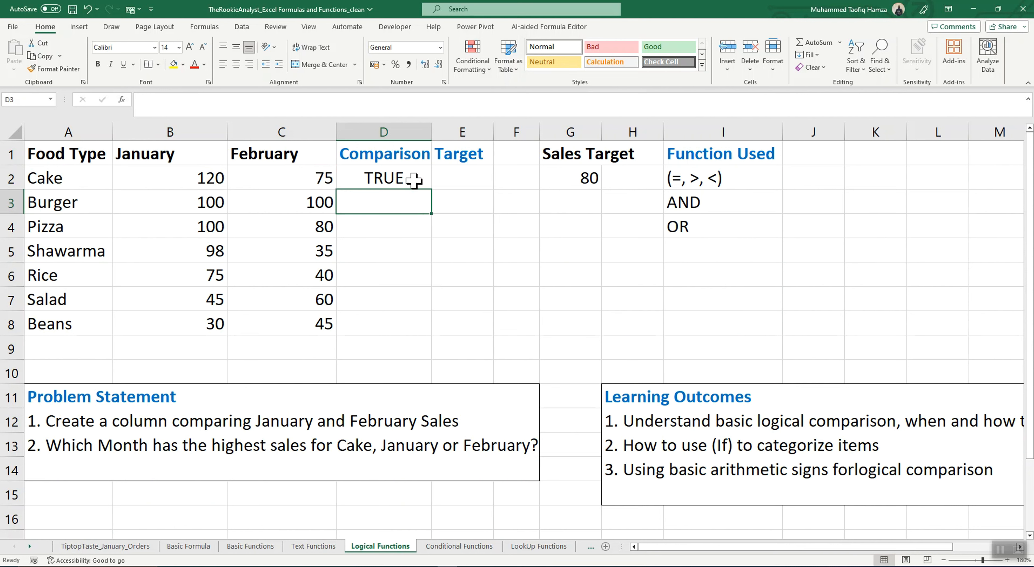
# - Fill the greater-than formula from D2 down to D8 and select the Beans result
pyautogui.click(425, 181)
pyautogui.moveTo(431, 189); pyautogui.dragTo(430, 337)
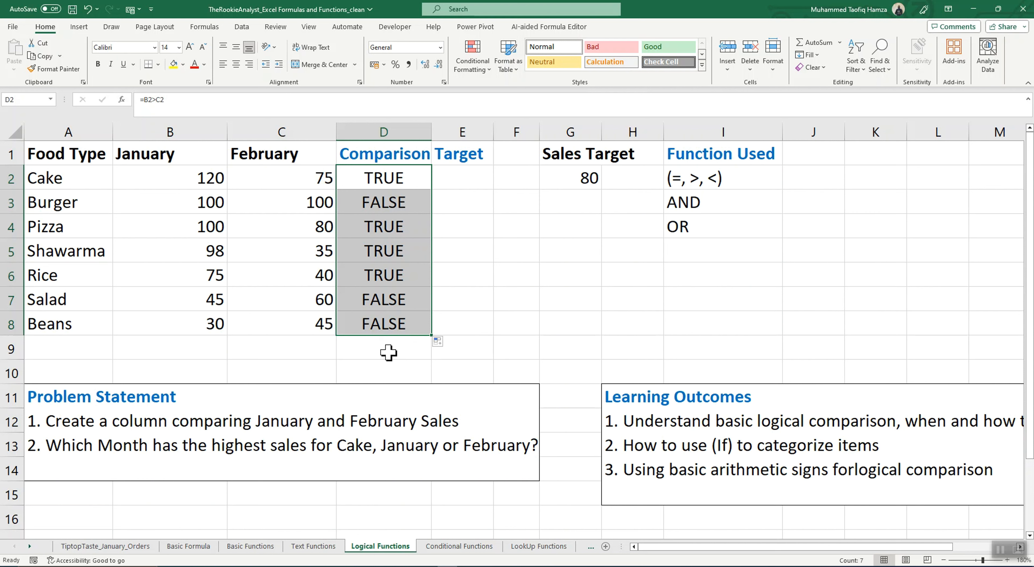
pyautogui.click(379, 324)
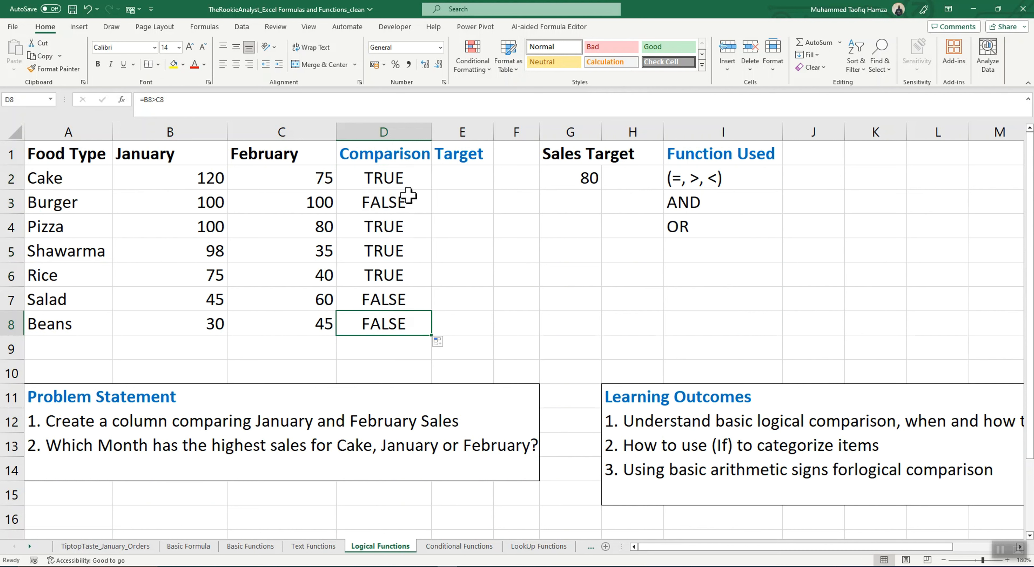
# - Clear the greater-than comparison formulas from D2:D8
pyautogui.moveTo(392, 178); pyautogui.dragTo(402, 325)
pyautogui.rightClick(390, 276)
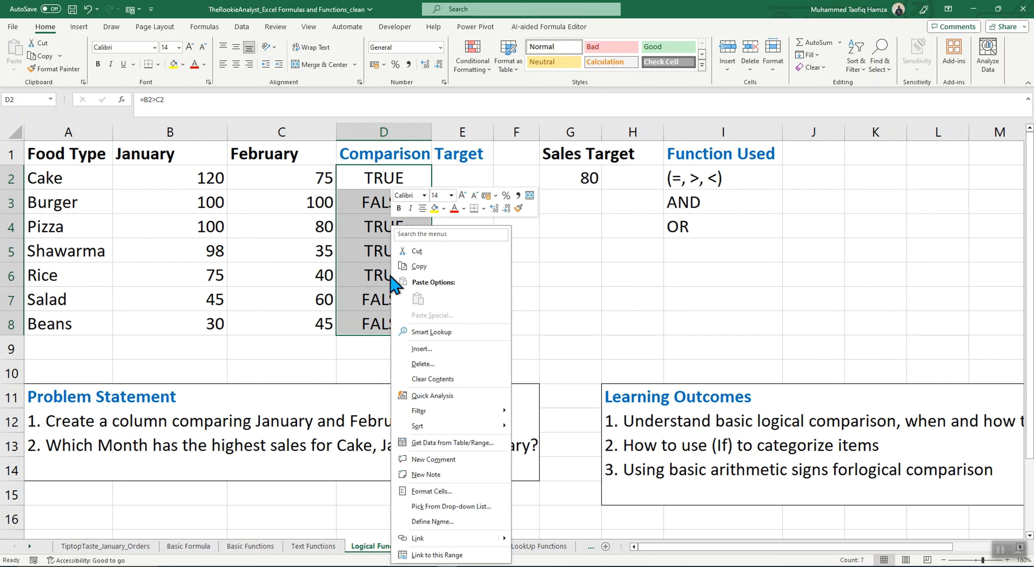
pyautogui.click(464, 370)
pyautogui.click(511, 257)
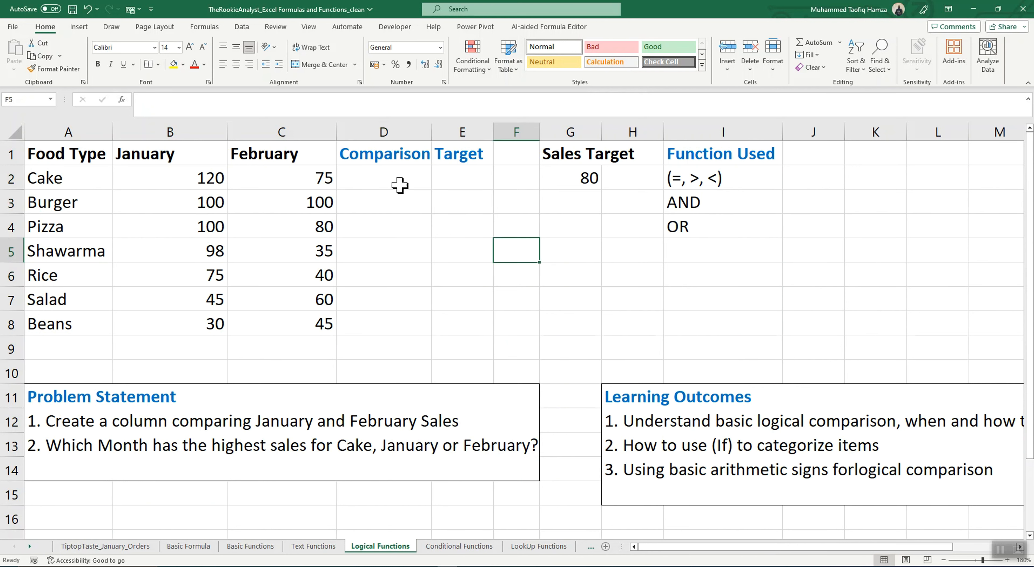
# - Start a new comparison formula in D2 for the Cake row
pyautogui.click(377, 176)
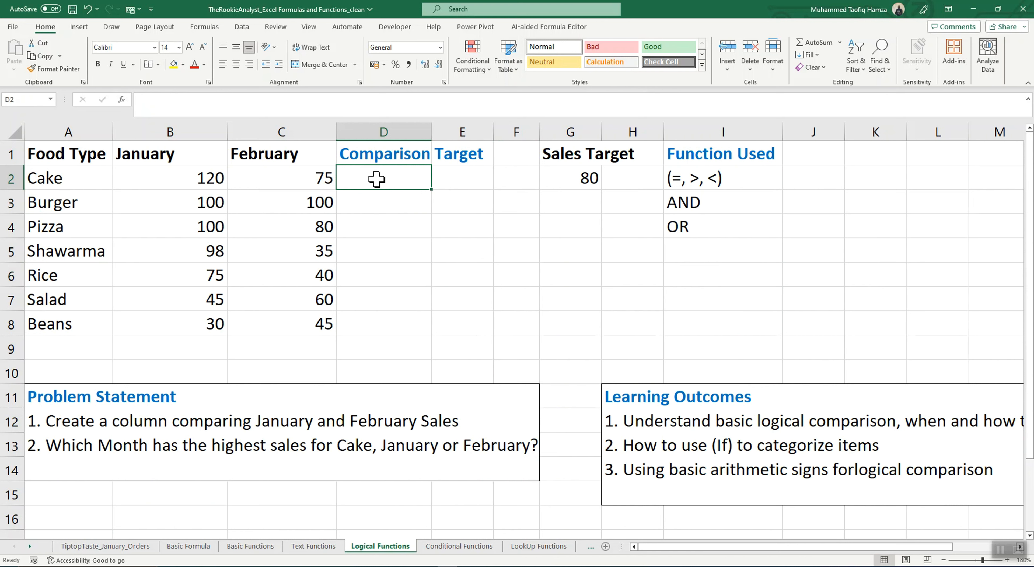
pyautogui.write('=')
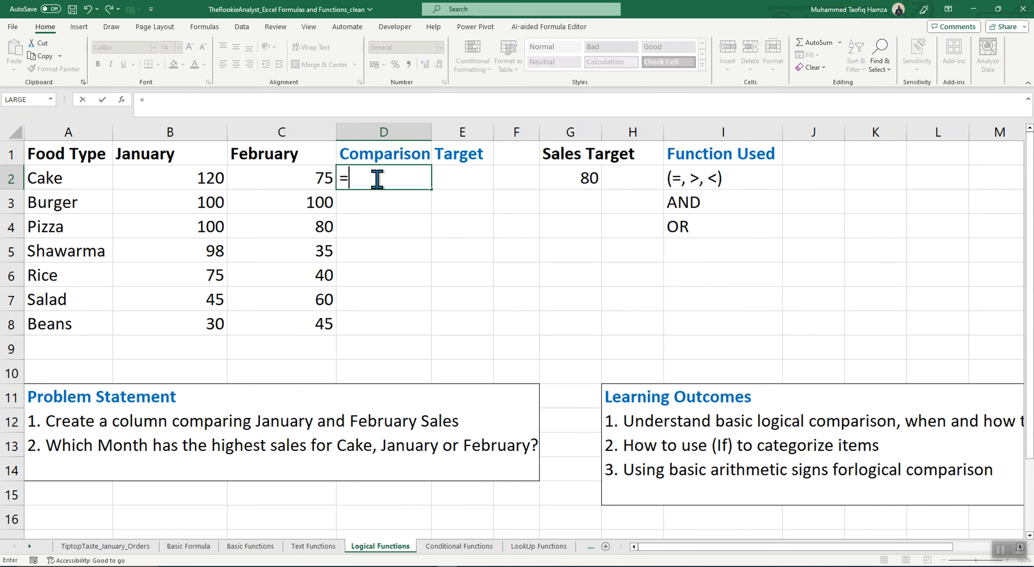
# - Enter =B2<C2 in the Comparison cell for Cake and fill the formula down to D8
pyautogui.click(215, 175)
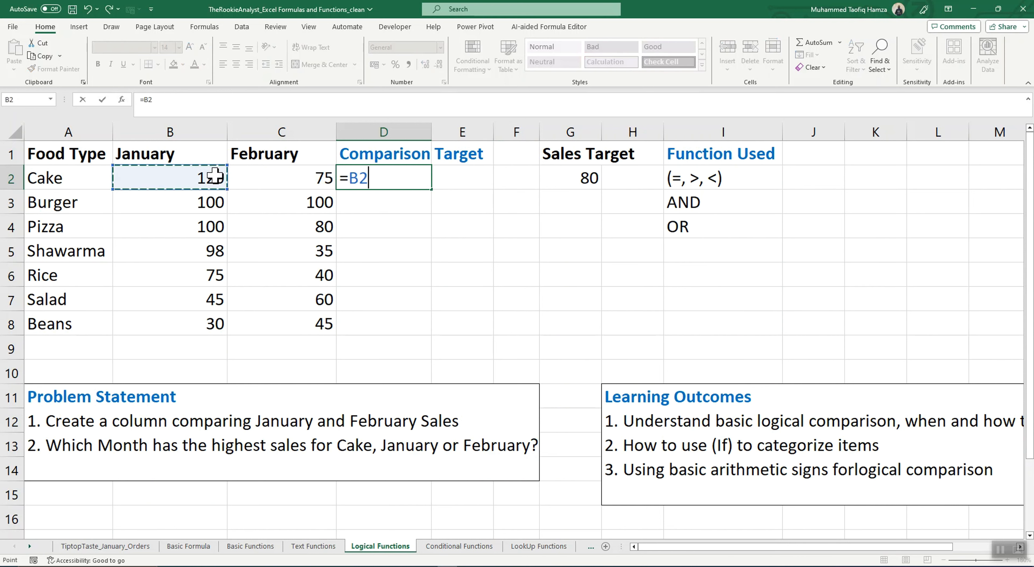
pyautogui.write('<')
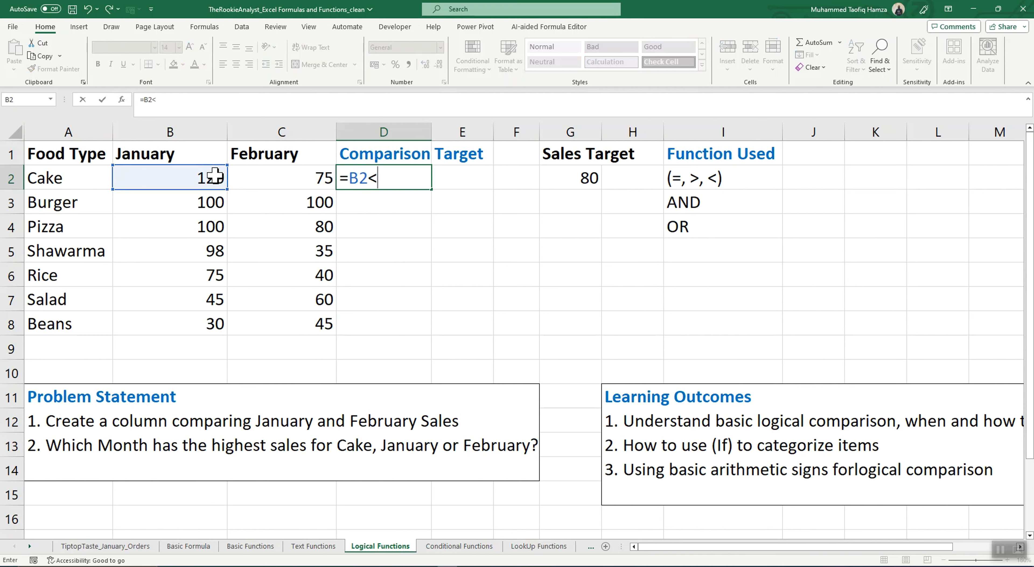
pyautogui.click(323, 177)
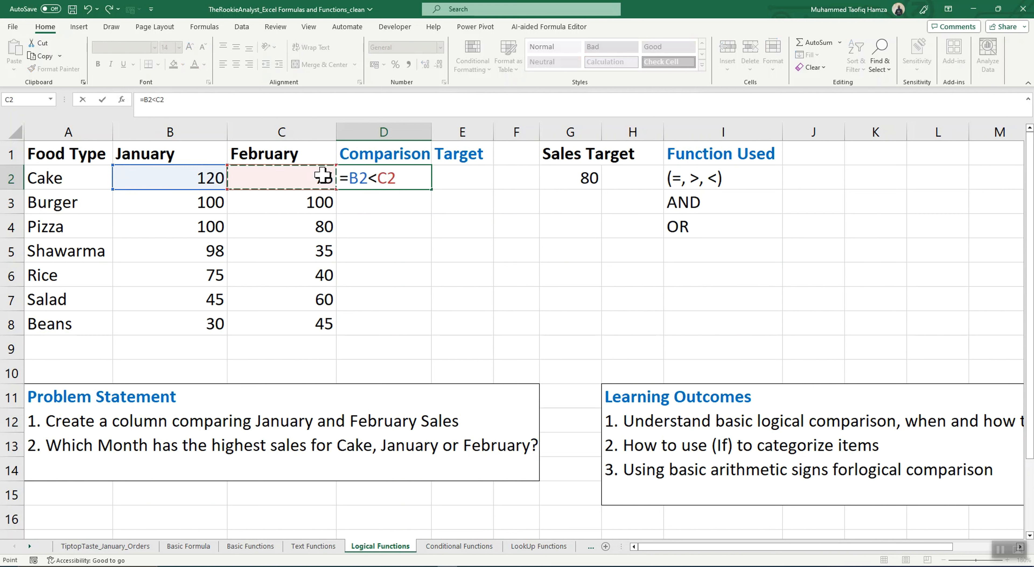
pyautogui.press('Return')
pyautogui.click(397, 173)
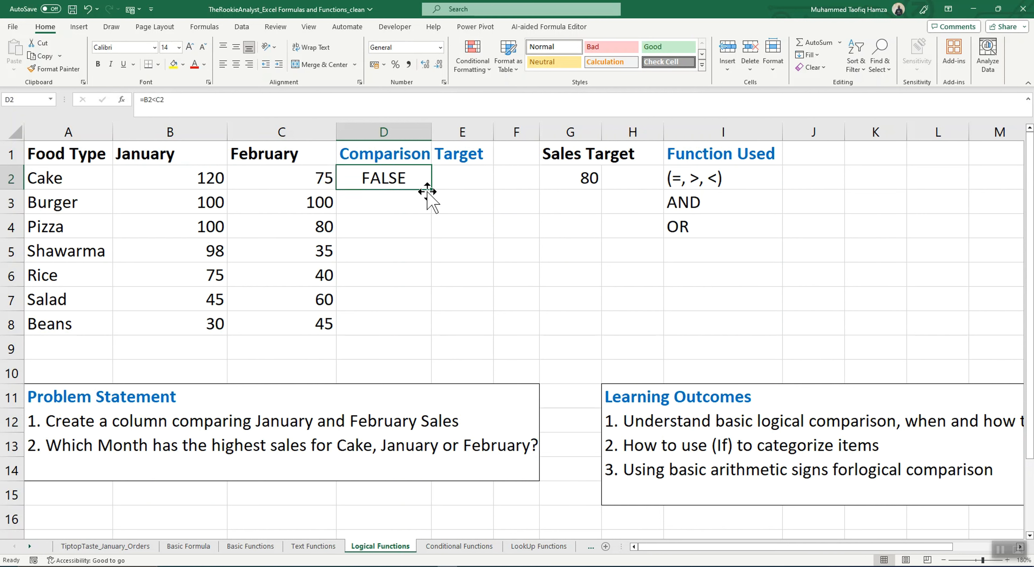
pyautogui.moveTo(433, 191); pyautogui.dragTo(434, 339)
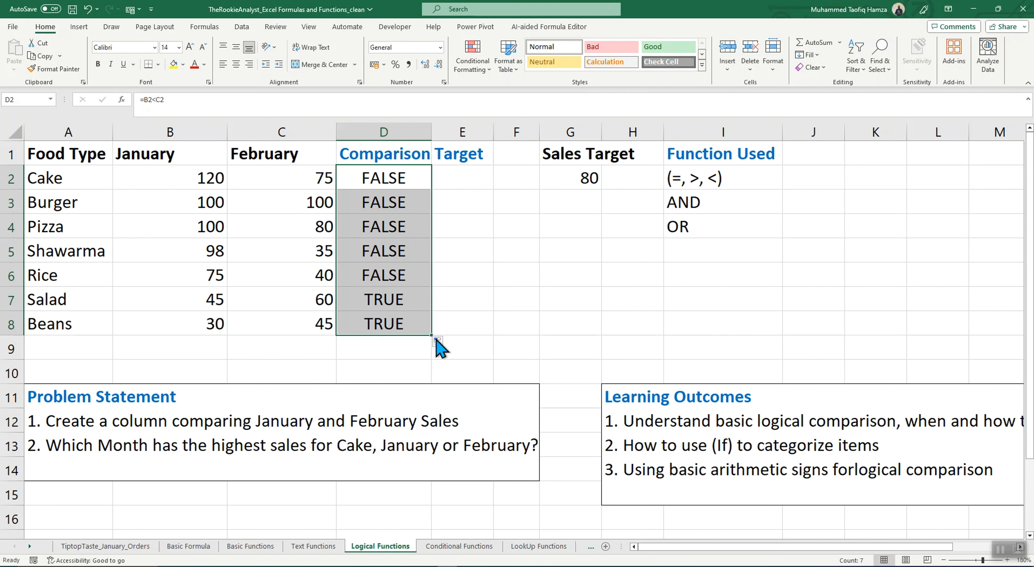
# - Clear the contents of the Comparison cells D2:D8
pyautogui.rightClick(396, 210)
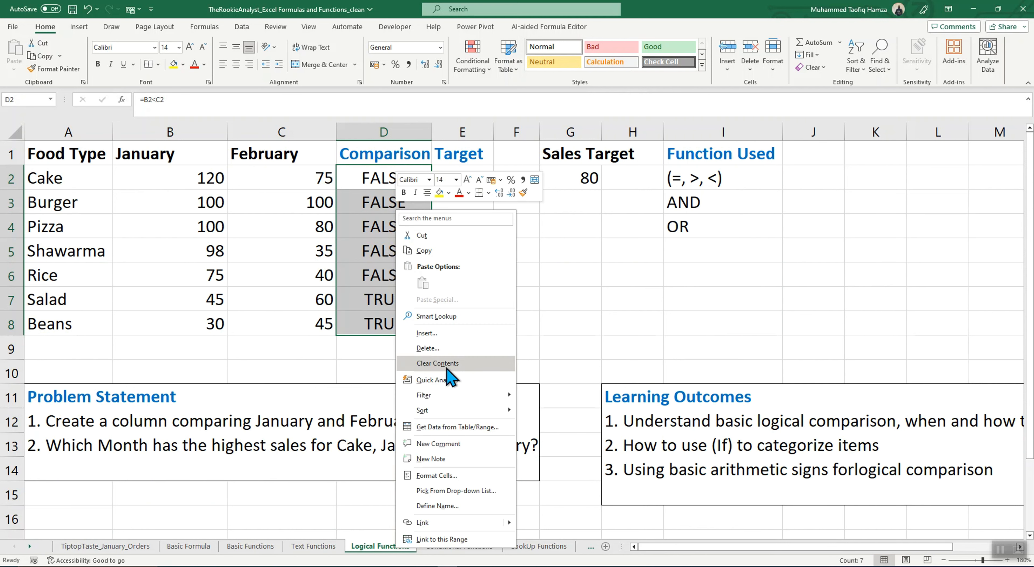
pyautogui.click(437, 363)
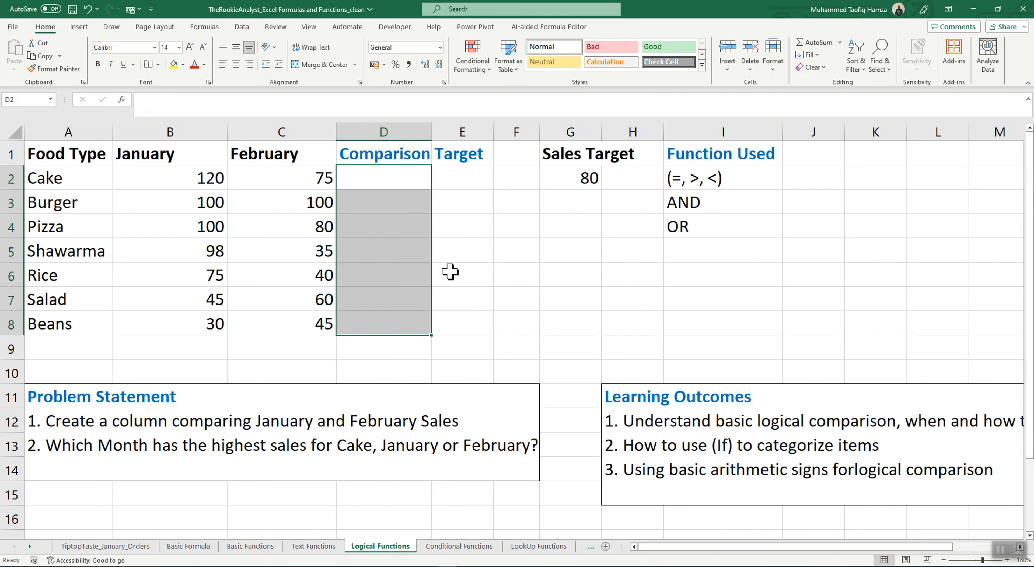
pyautogui.click(461, 321)
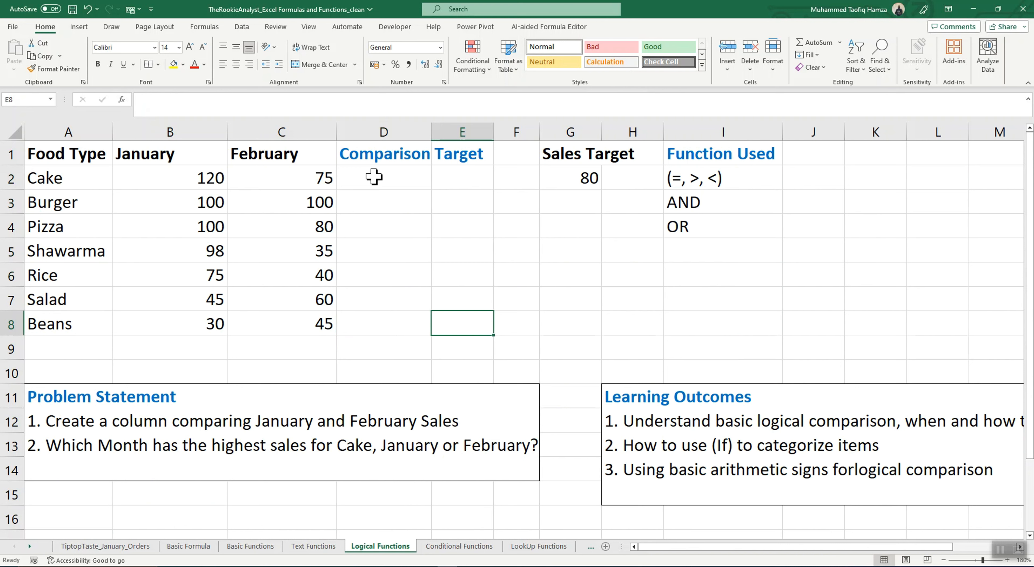
pyautogui.click(210, 180)
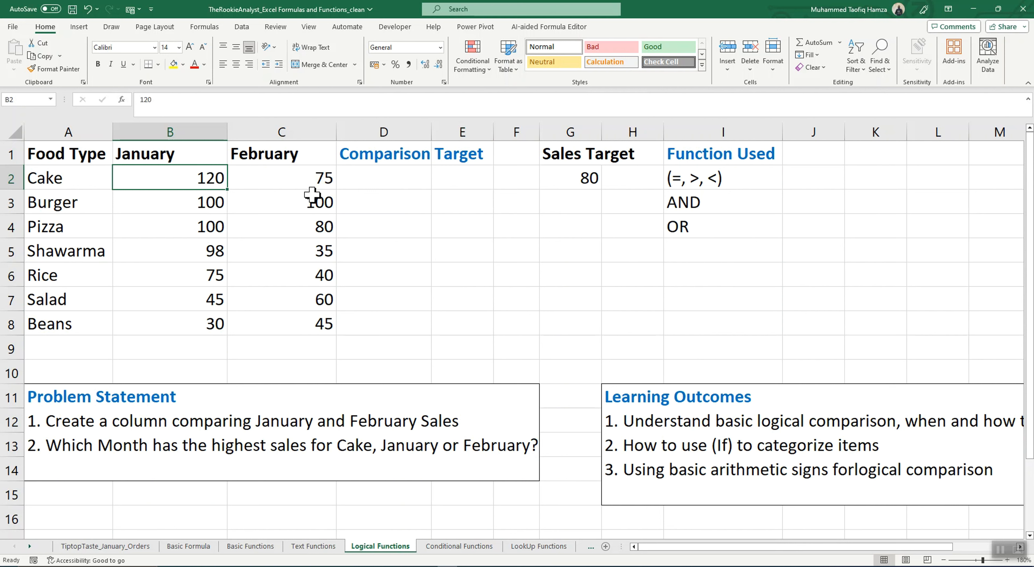
pyautogui.moveTo(303, 178); pyautogui.dragTo(330, 315)
pyautogui.click(294, 177)
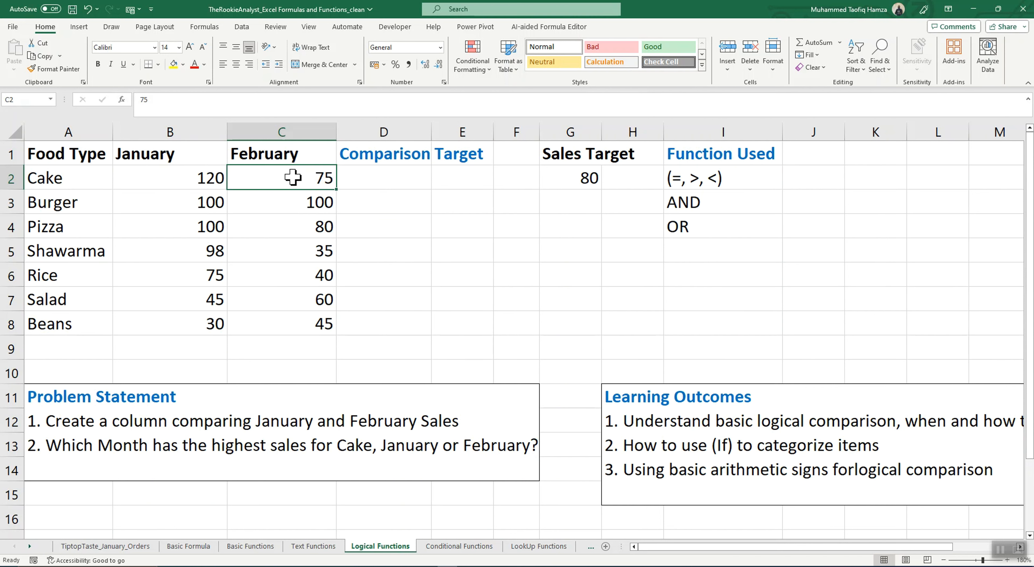
pyautogui.moveTo(323, 173); pyautogui.dragTo(322, 207)
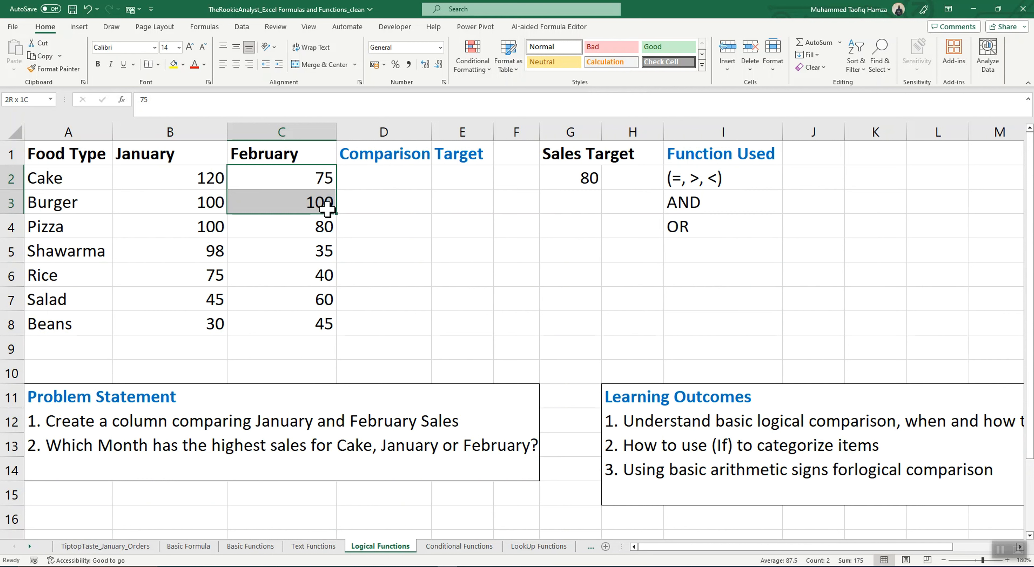
# - Enter =AND(B2>C2:C3) in D2 to compare Cake's January sales with the first two February values
pyautogui.click(398, 176)
pyautogui.write('=')
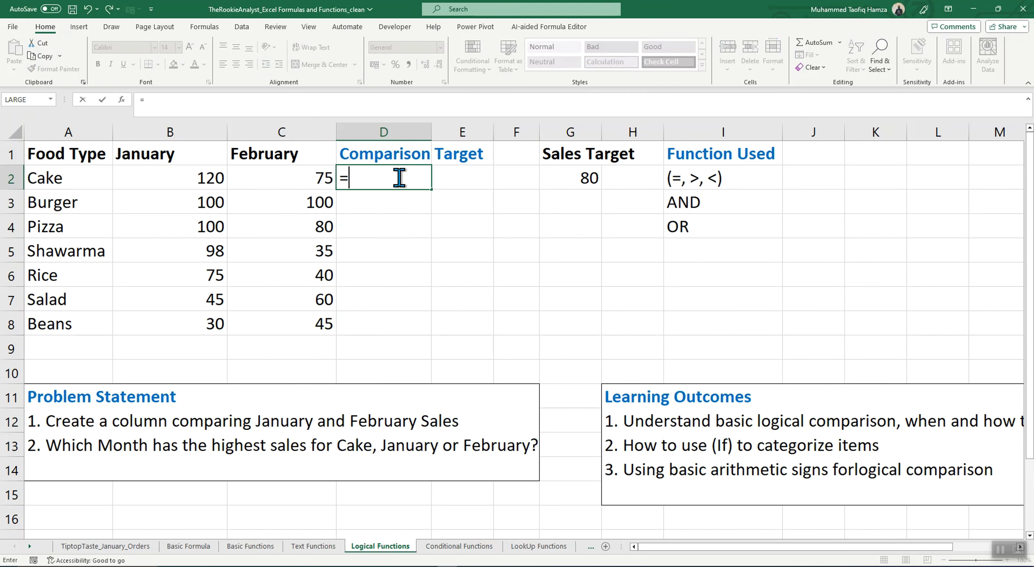
pyautogui.write('AND')
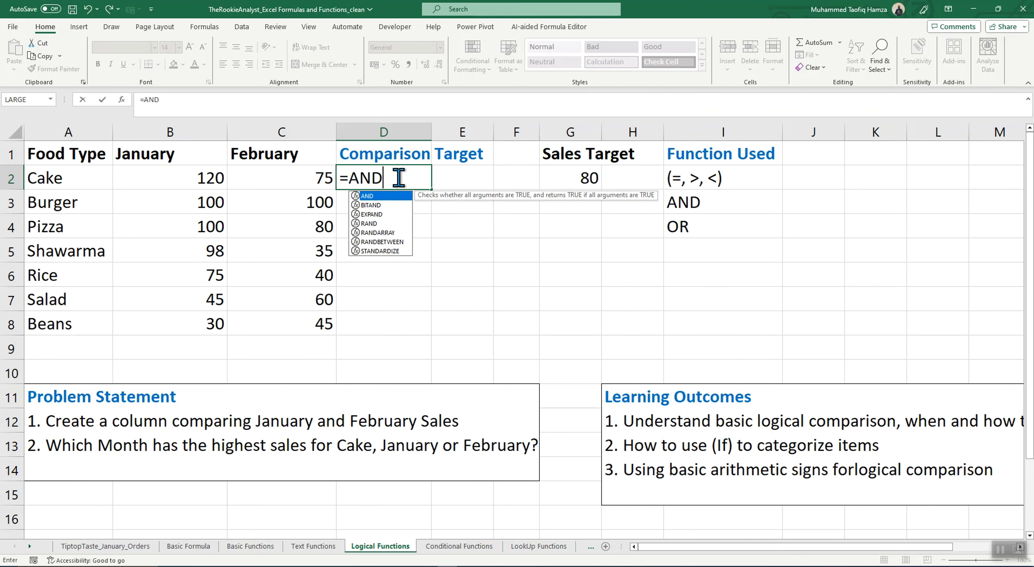
pyautogui.write('(')
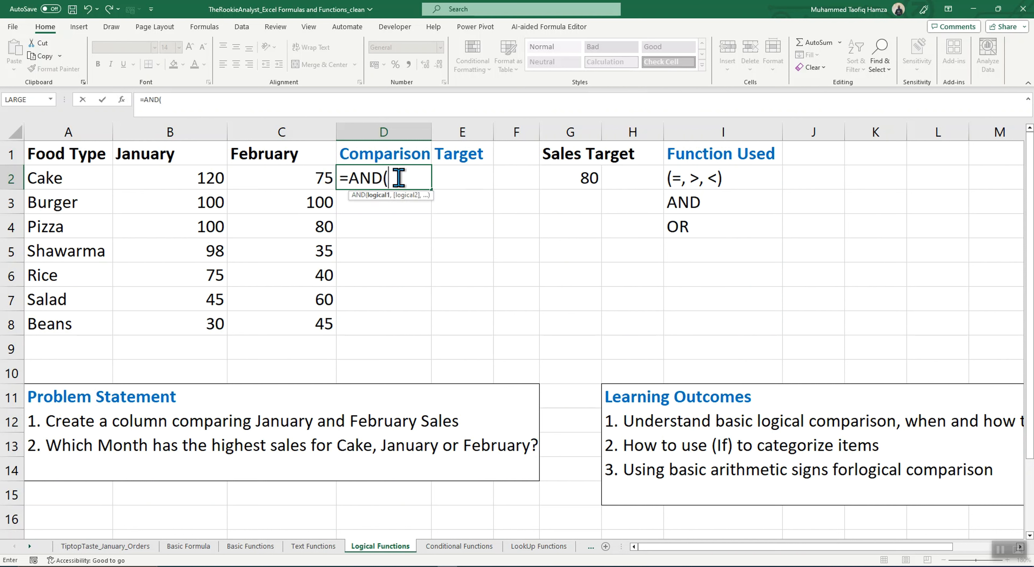
pyautogui.click(216, 183)
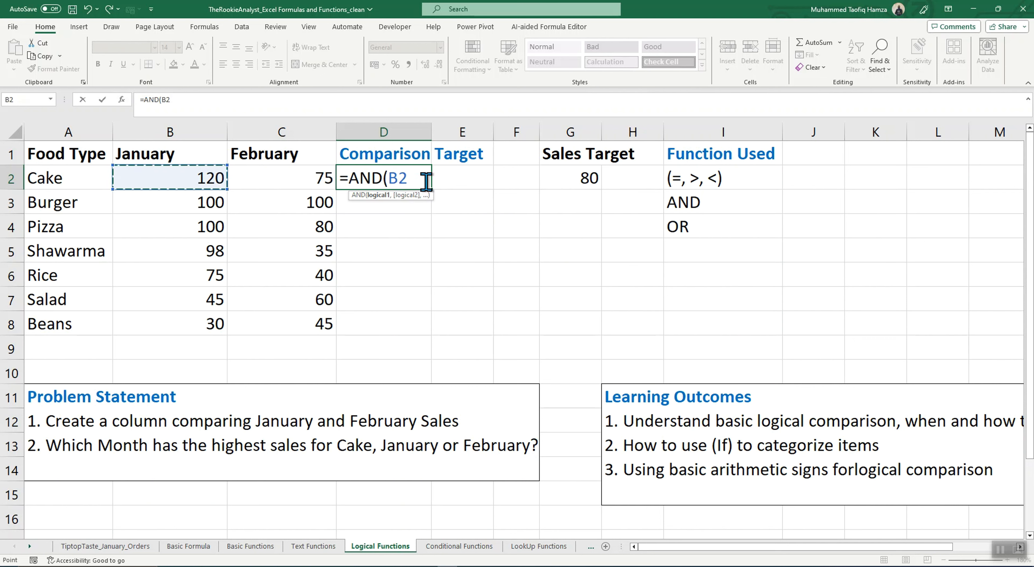
pyautogui.write('>')
pyautogui.click(323, 177)
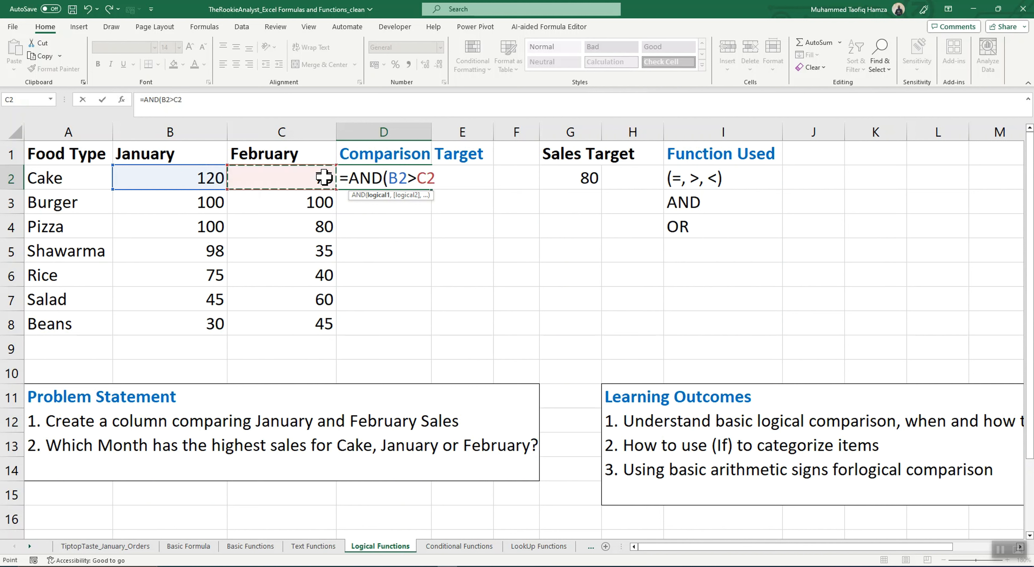
pyautogui.click(328, 201)
pyautogui.click(324, 177)
pyautogui.moveTo(323, 177); pyautogui.dragTo(323, 200)
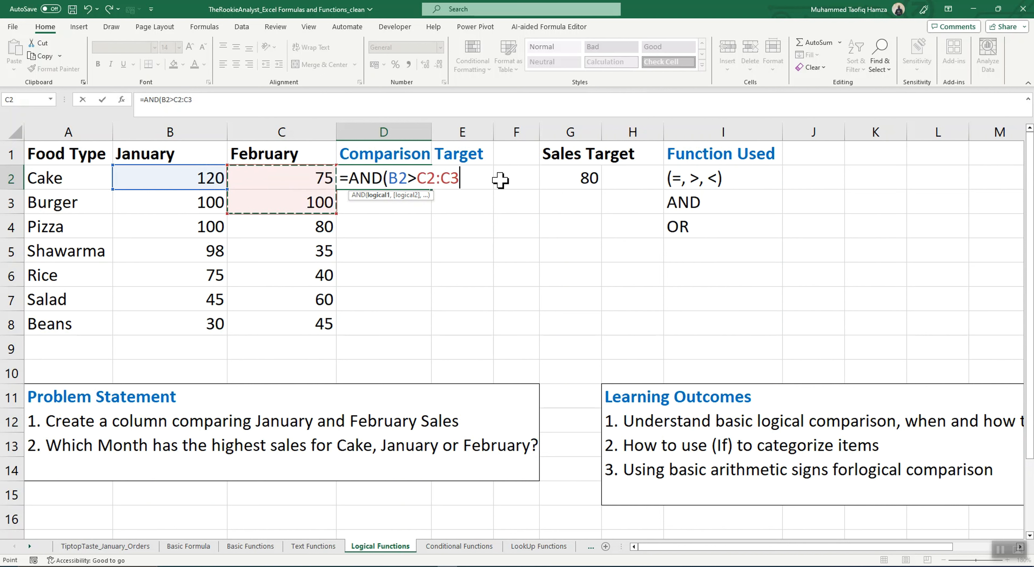
pyautogui.write(')')
pyautogui.press('Return')
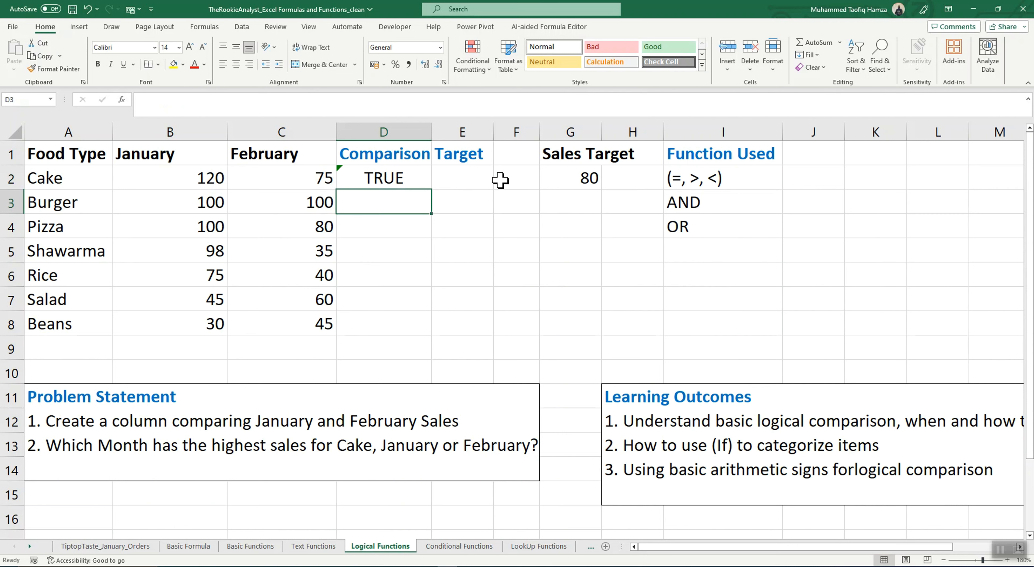
pyautogui.click(395, 180)
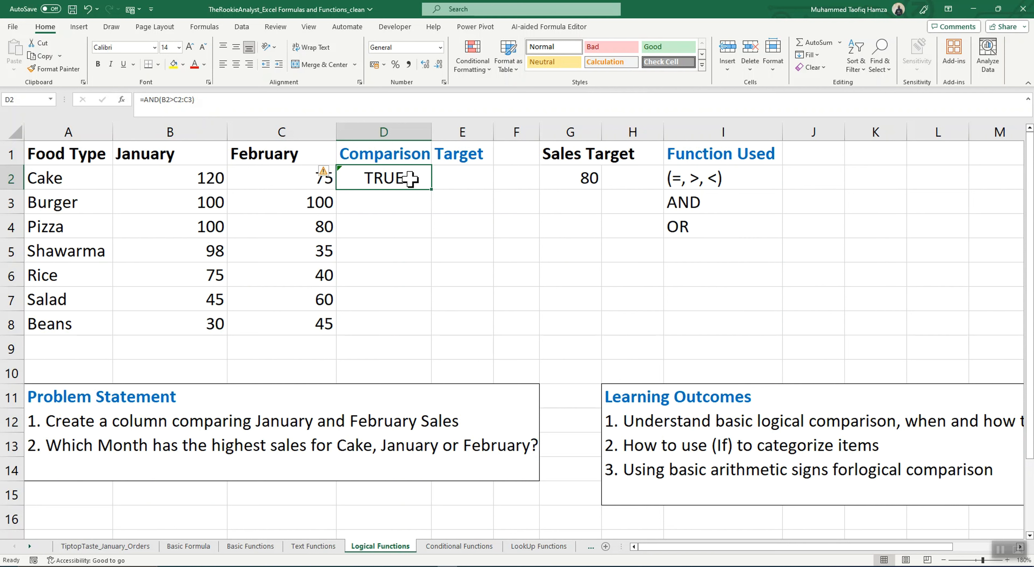
pyautogui.click(301, 184)
pyautogui.click(392, 185)
pyautogui.click(333, 331)
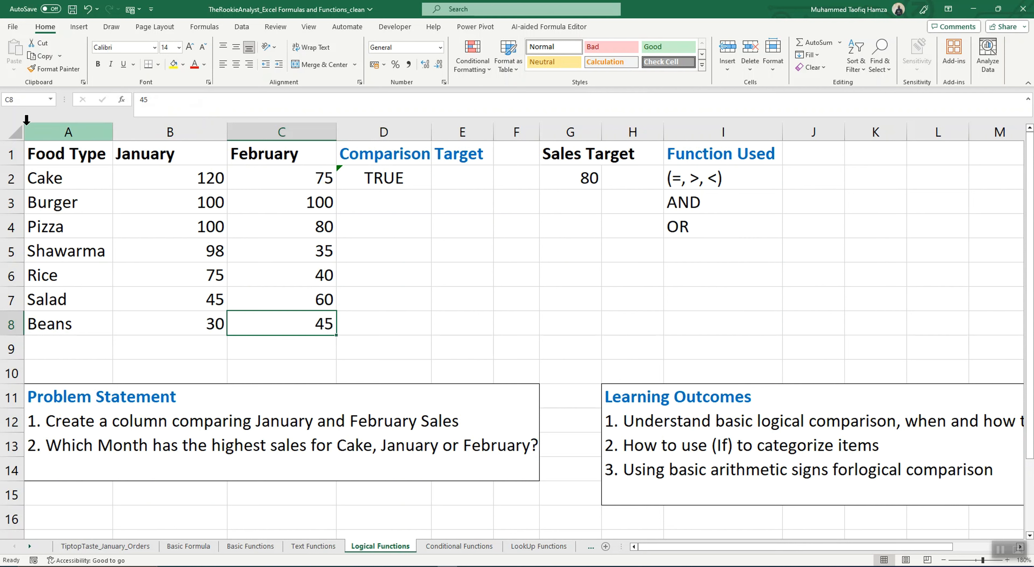
pyautogui.click(387, 291)
# - Extend the February range in D2's AND formula so it reads =AND(B2>C2:C8)
pyautogui.click(387, 176)
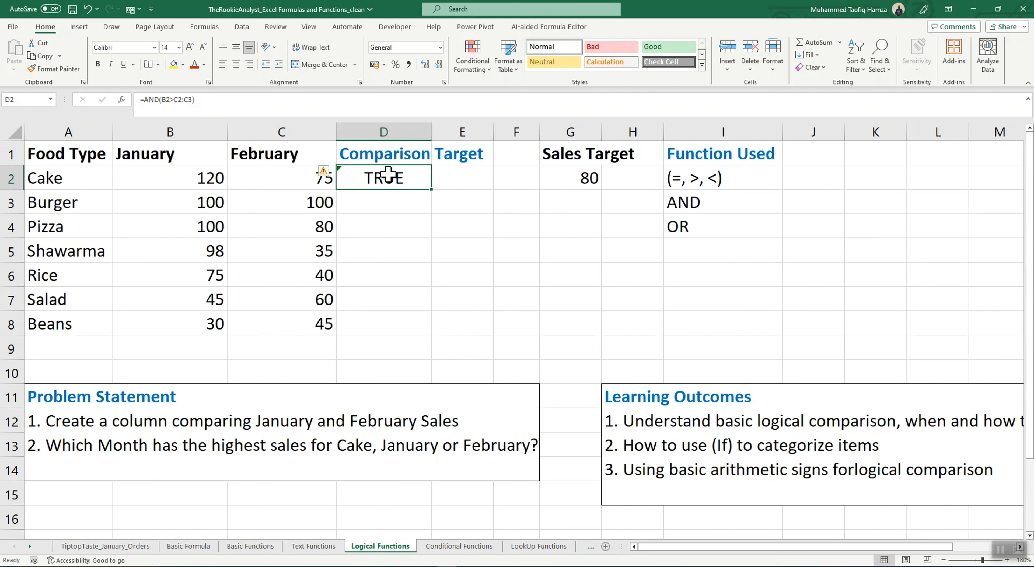
pyautogui.click(198, 102)
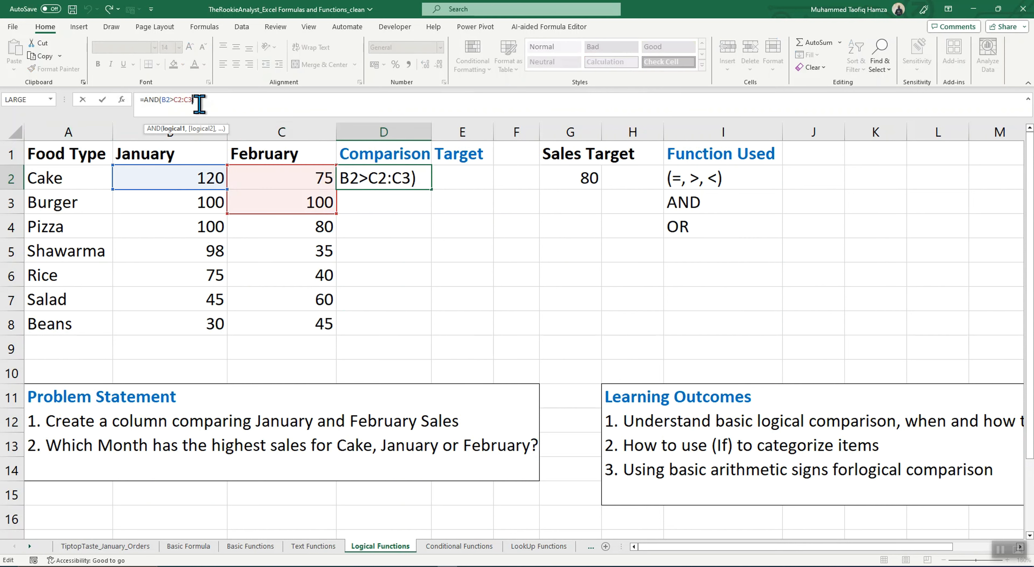
pyautogui.press('BackSpace')
pyautogui.write('8')
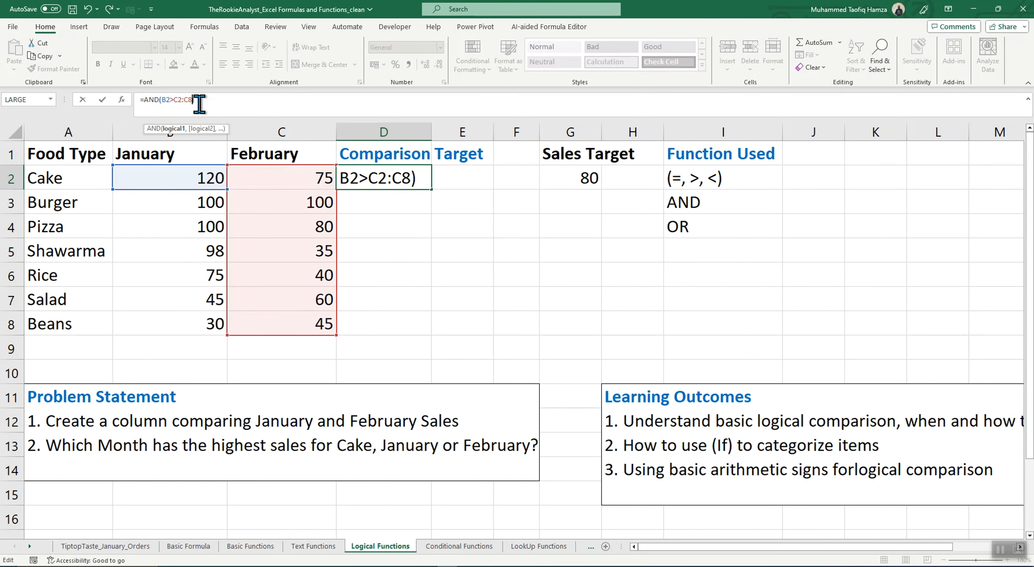
pyautogui.press('Return')
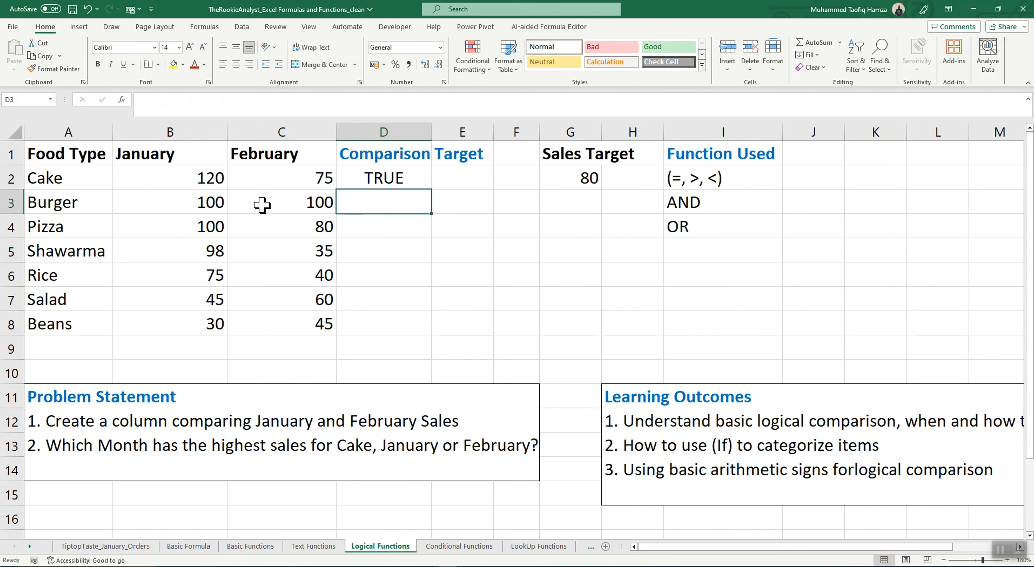
# - Copy the AND formula from D2 into the Comparison cell for Pizza, D4
pyautogui.click(211, 207)
pyautogui.click(391, 179)
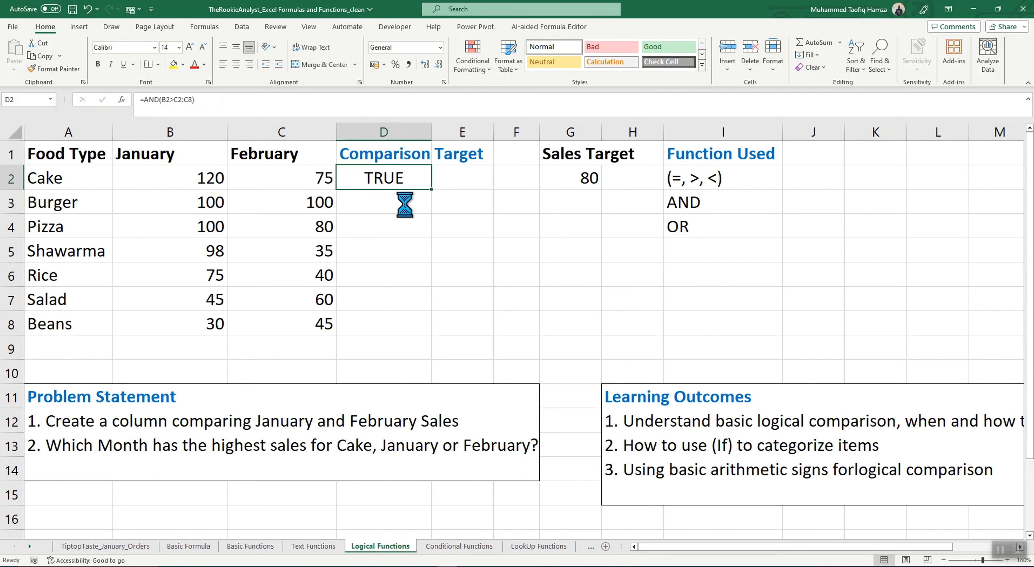
pyautogui.hotkey('ctrl', 'c')
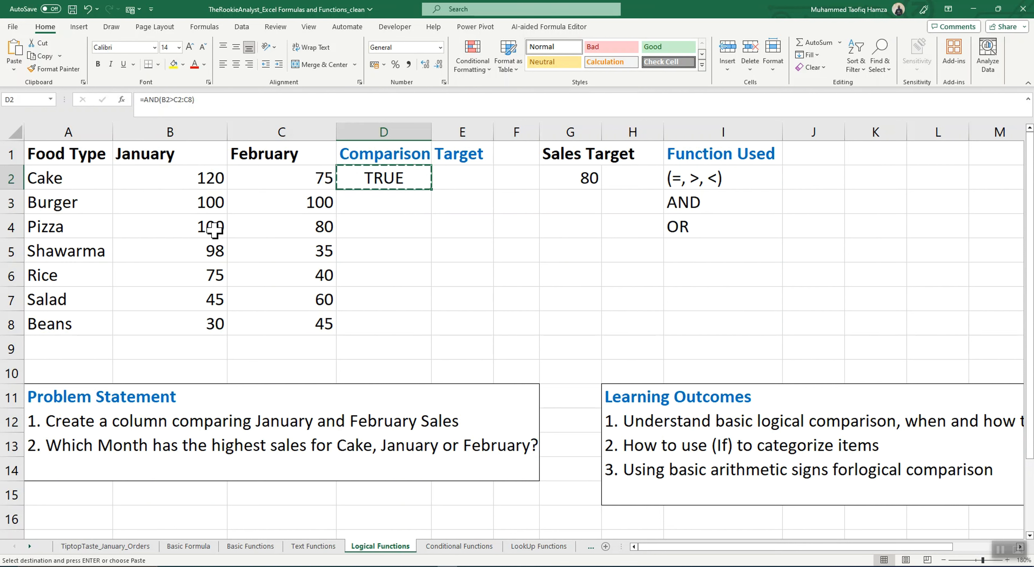
pyautogui.click(381, 220)
pyautogui.hotkey('ctrl', 'v')
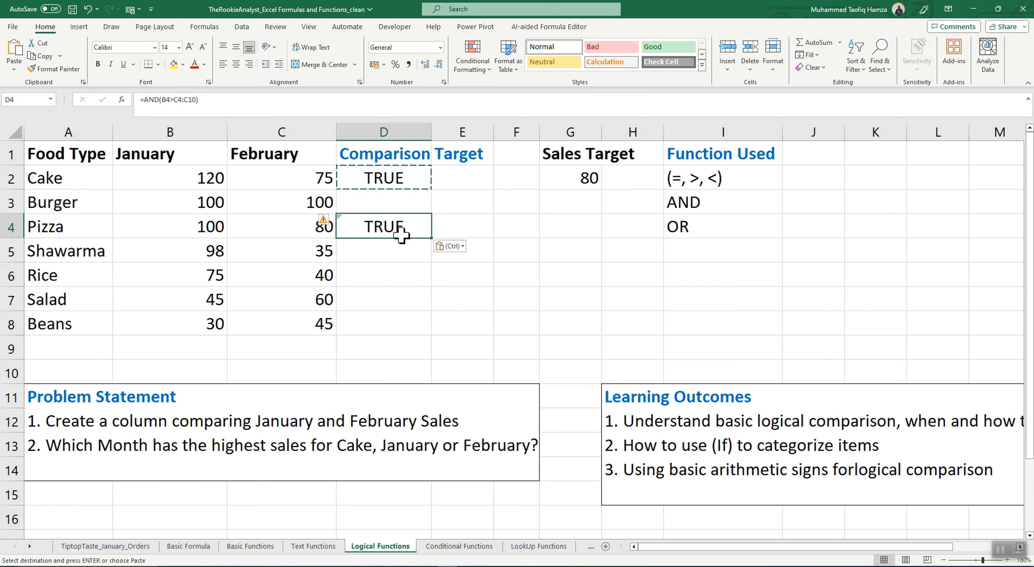
# - Change D4's formula to =AND(B4>C2:C8) so Pizza's January sales are compared with all February values
pyautogui.click(235, 99)
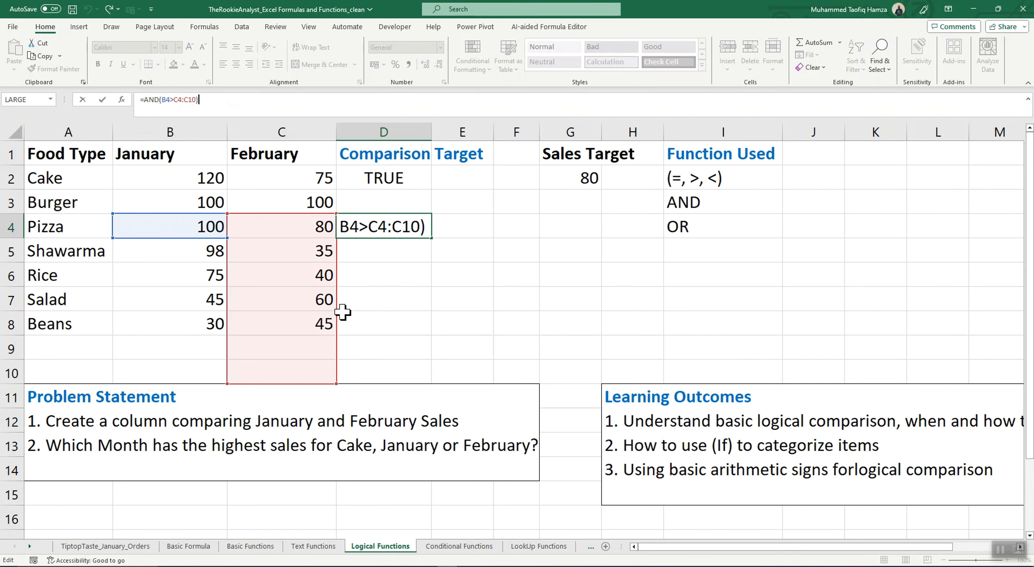
pyautogui.click(422, 227)
pyautogui.press('BackSpace')
pyautogui.press('BackSpace')
pyautogui.press('BackSpace')
pyautogui.press('BackSpace')
pyautogui.press('BackSpace')
pyautogui.press('BackSpace')
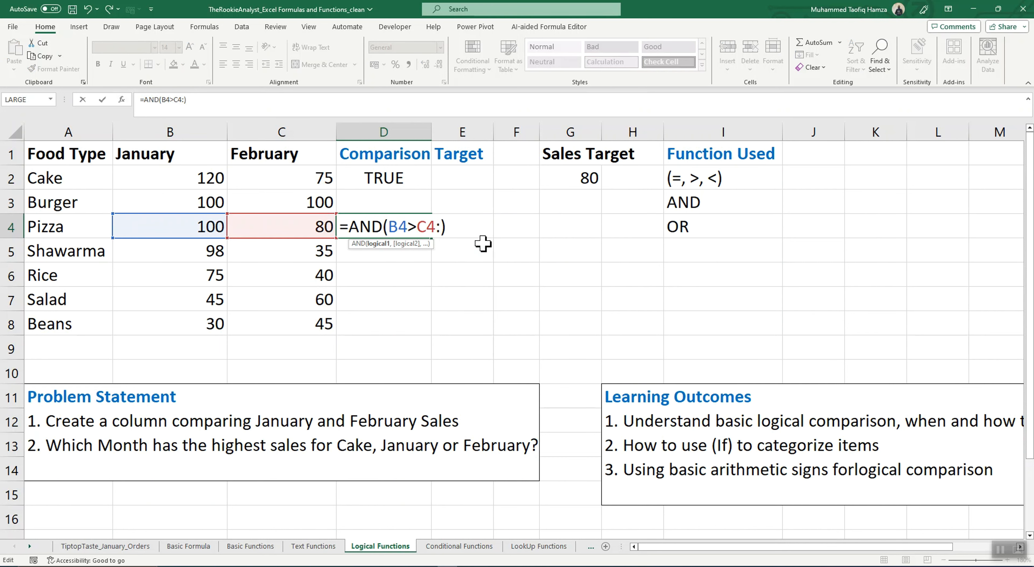
pyautogui.moveTo(323, 177); pyautogui.dragTo(320, 313)
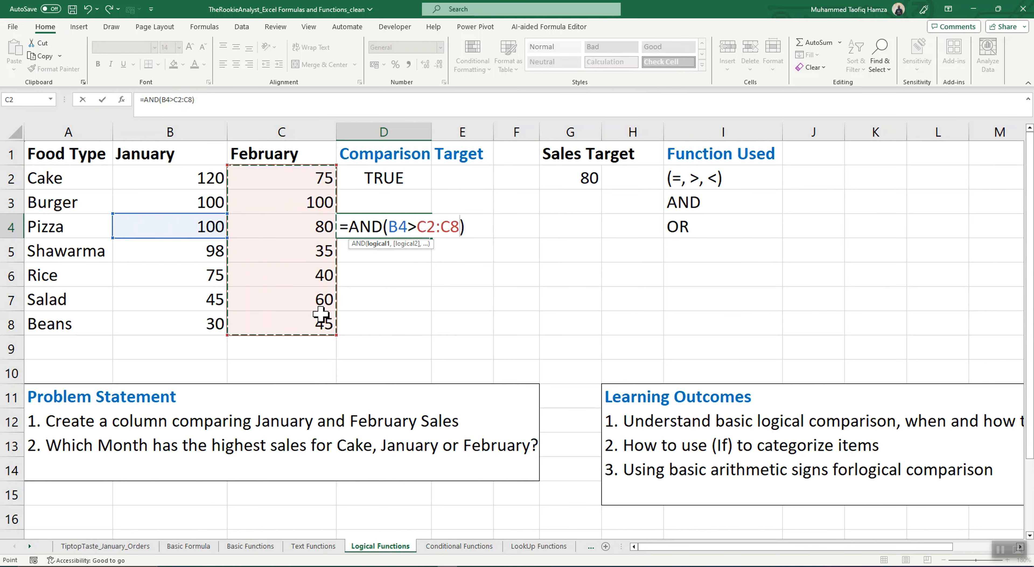
pyautogui.press('Return')
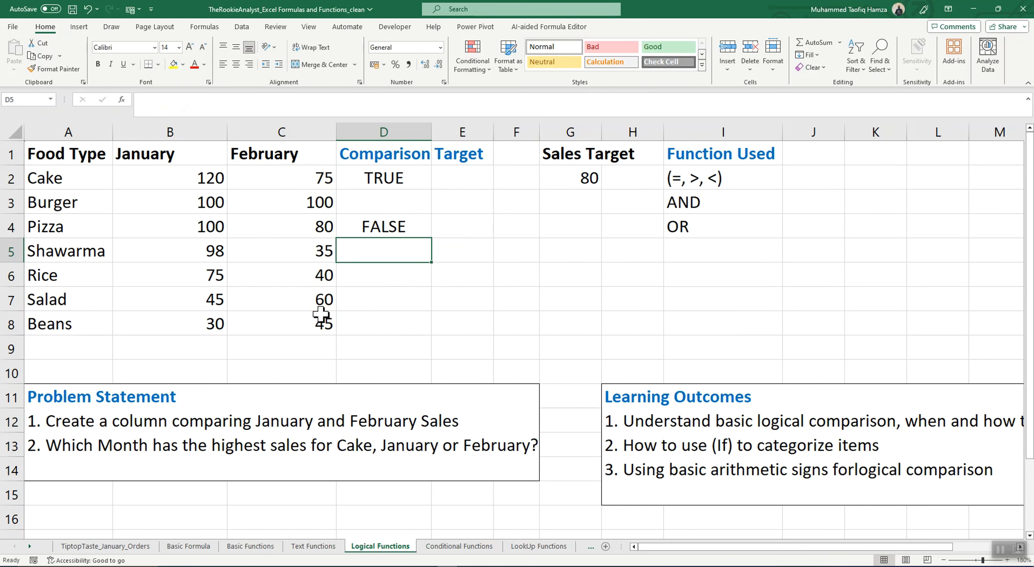
# - Remove the formula from the Comparison cell for Pizza, D4
pyautogui.click(390, 227)
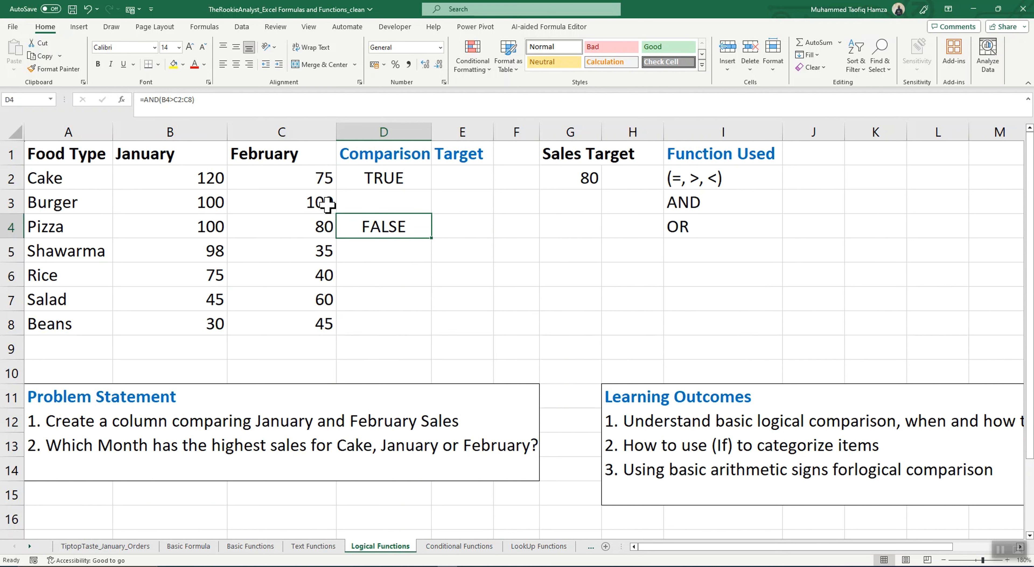
pyautogui.doubleClick(409, 232)
pyautogui.click(423, 302)
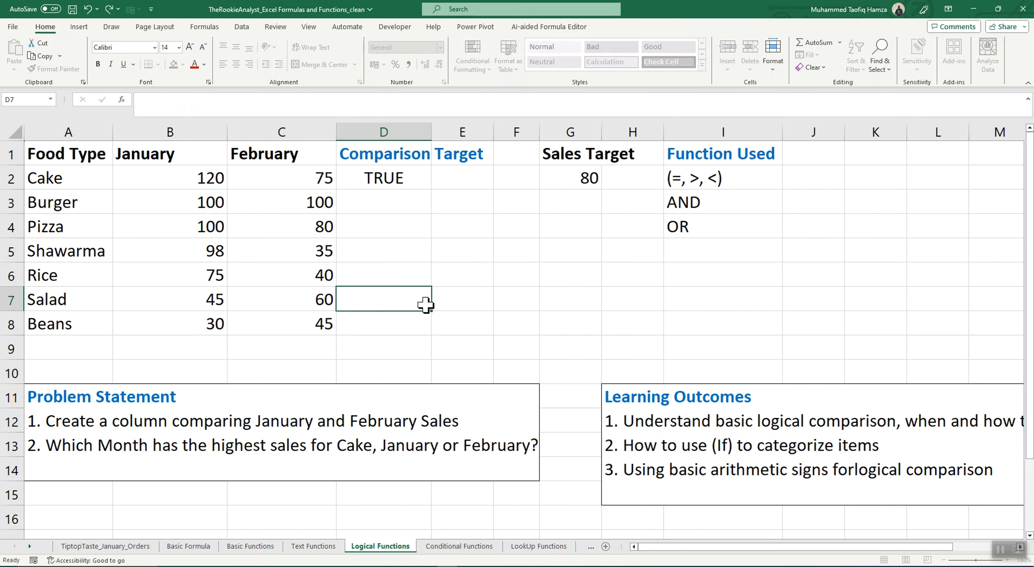
pyautogui.click(386, 182)
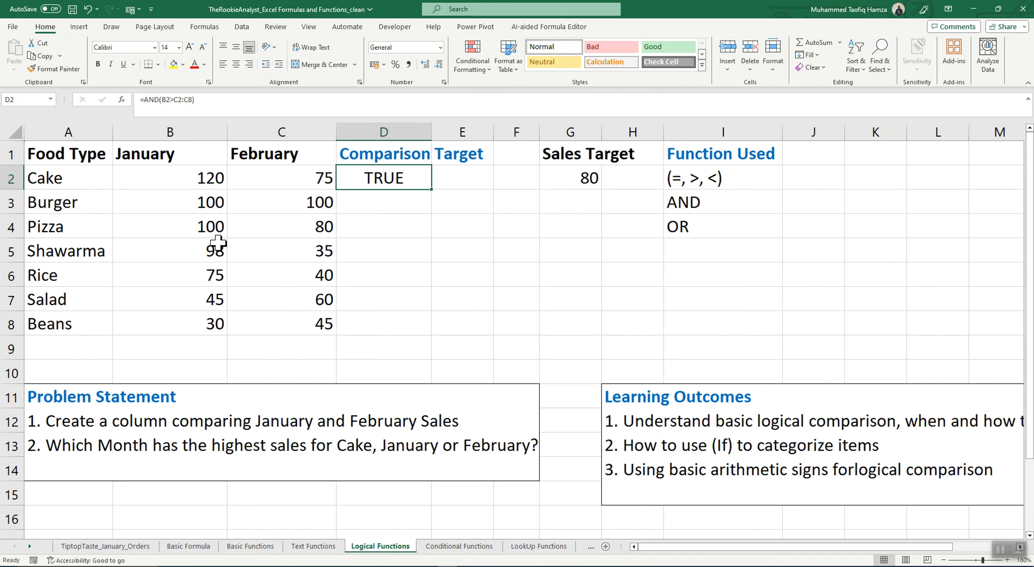
pyautogui.click(217, 259)
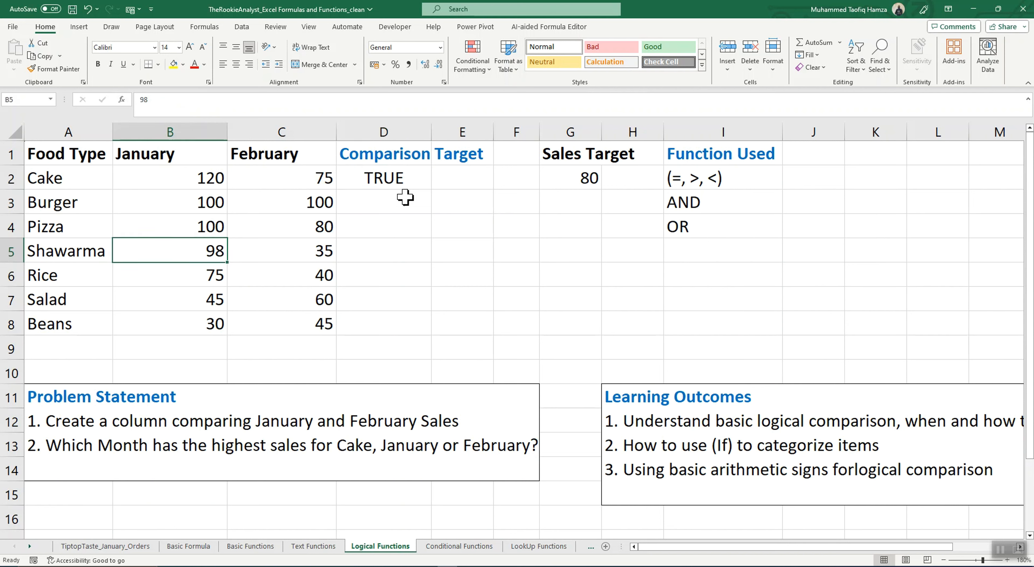
pyautogui.click(384, 254)
pyautogui.write('=')
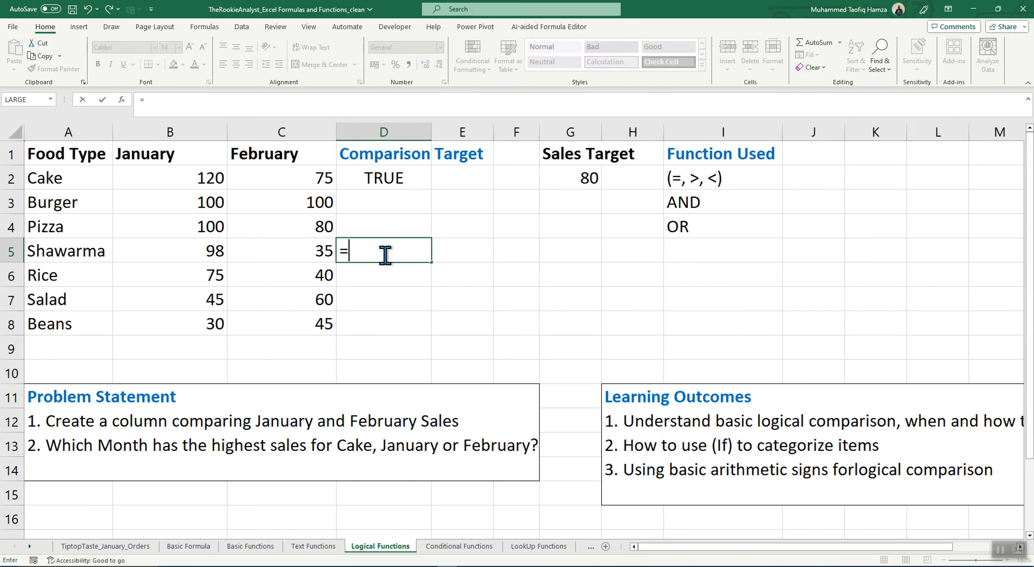
pyautogui.click(217, 254)
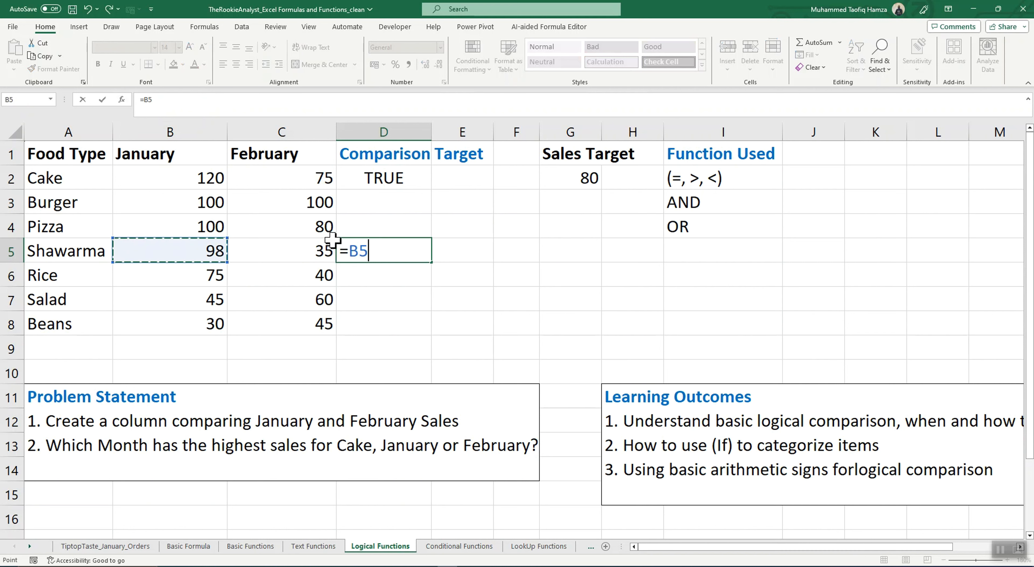
pyautogui.press('BackSpace')
pyautogui.press('BackSpace')
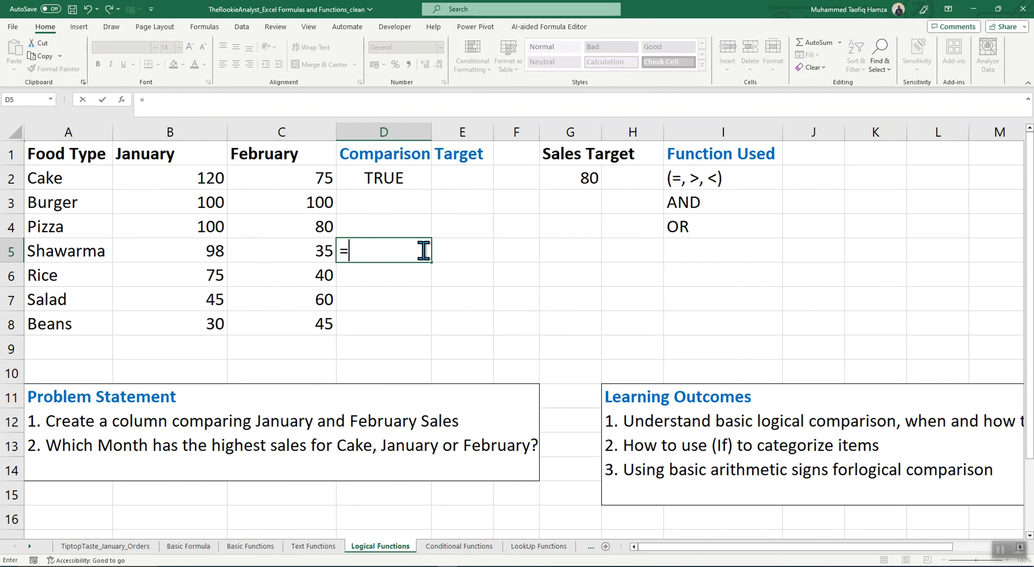
pyautogui.write('AND(')
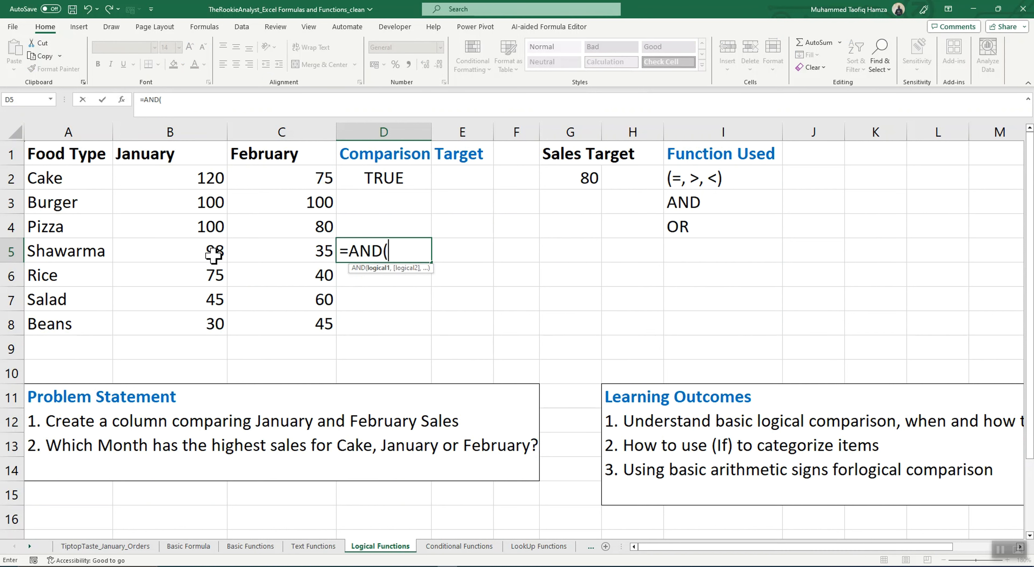
pyautogui.click(214, 254)
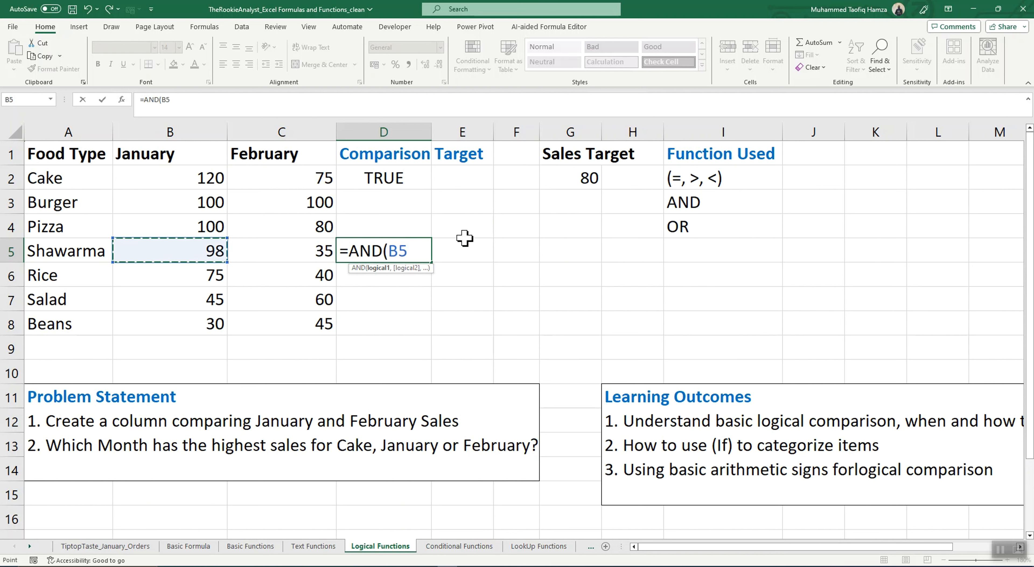
pyautogui.write(',')
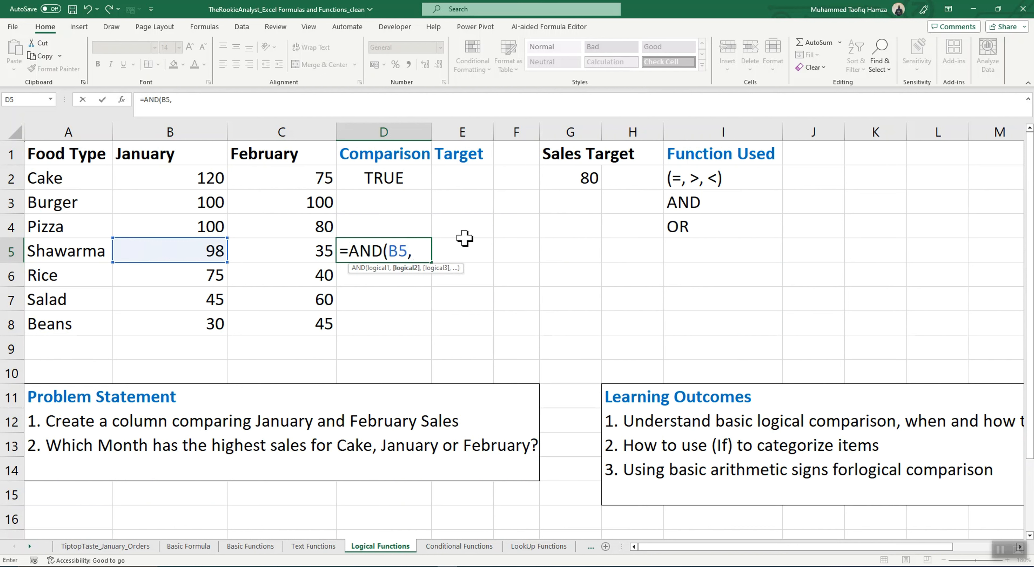
pyautogui.press('BackSpace')
pyautogui.press('BackSpace')
pyautogui.press('BackSpace')
pyautogui.press('BackSpace')
pyautogui.press('BackSpace')
pyautogui.press('BackSpace')
pyautogui.press('BackSpace')
pyautogui.press('BackSpace')
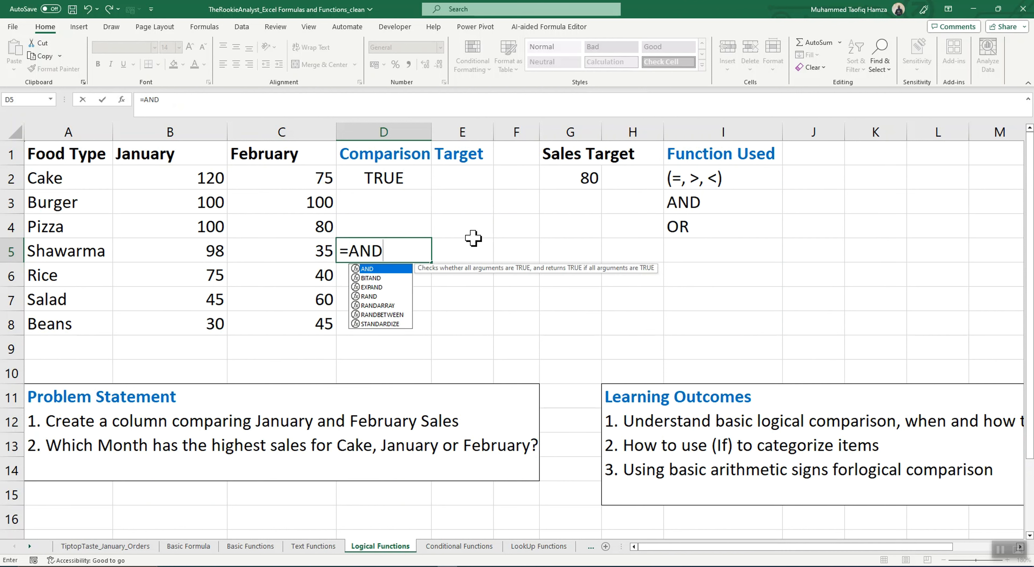
pyautogui.click(410, 203)
pyautogui.click(401, 179)
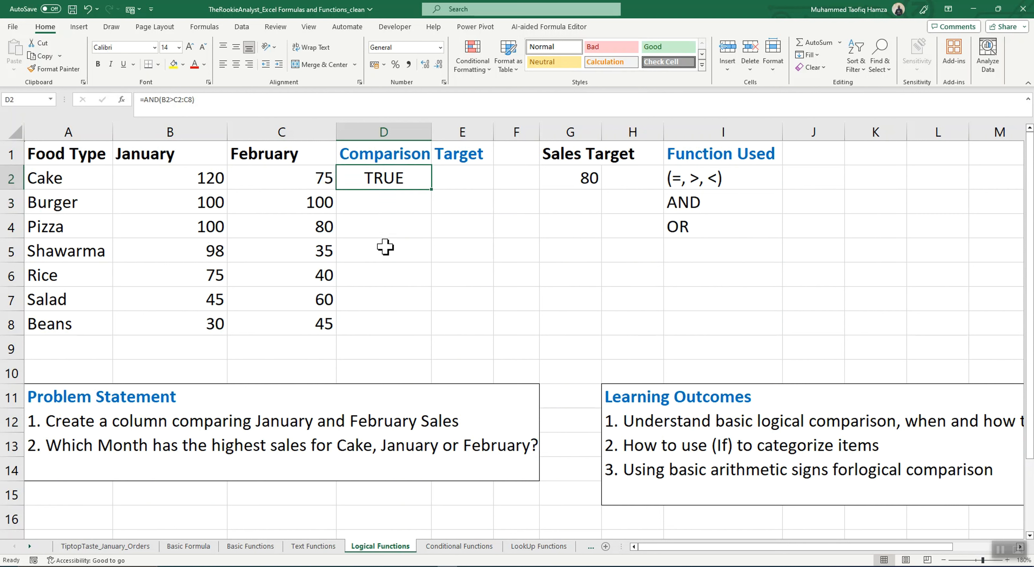
# - Enter =AND(B5>C2:C4) in Shawarma's Comparison cell, D5, to test its January sales against February's Cake, Burger and Pizza values
pyautogui.click(391, 256)
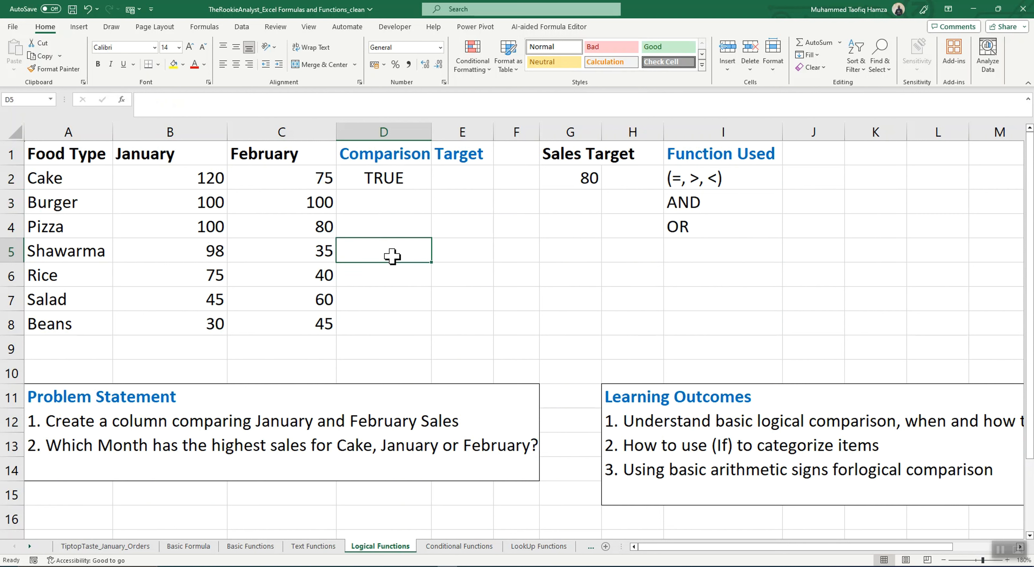
pyautogui.write('=')
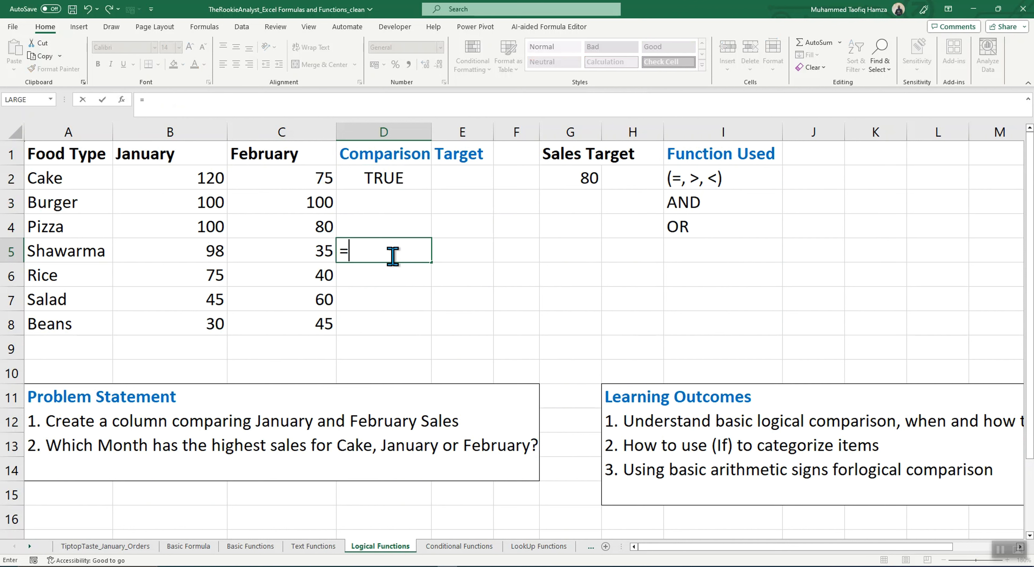
pyautogui.write('AND')
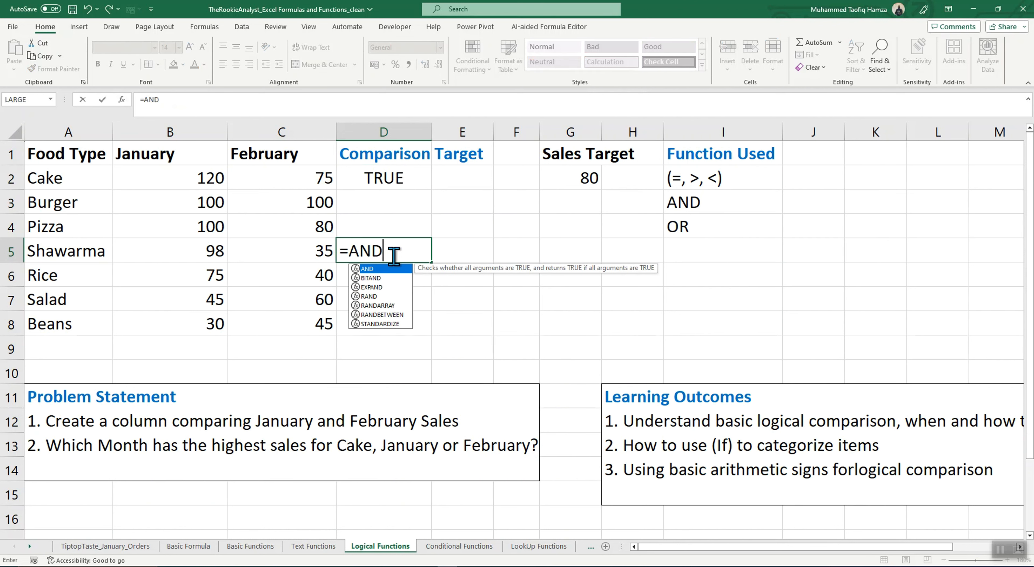
pyautogui.write('(')
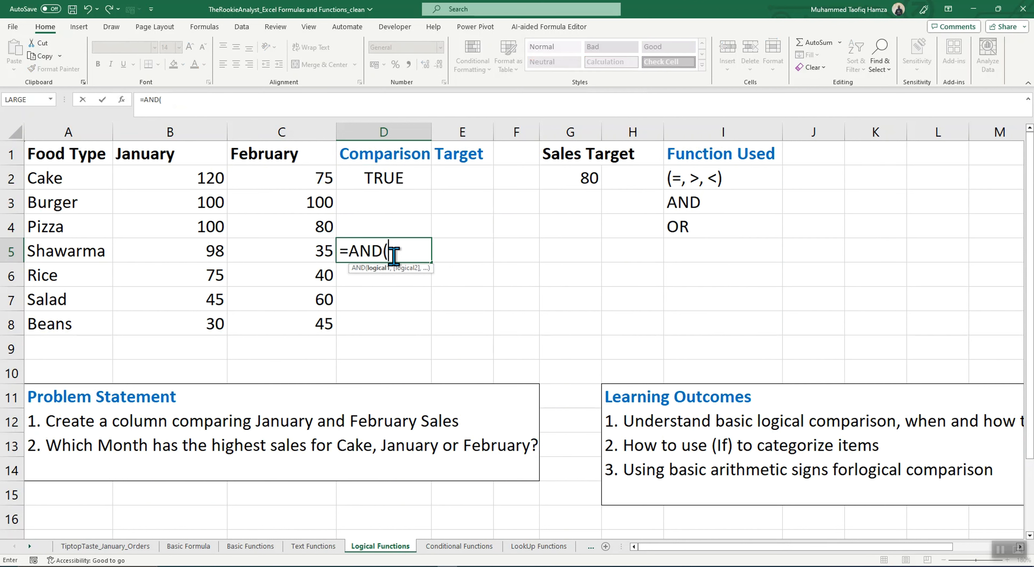
pyautogui.click(217, 257)
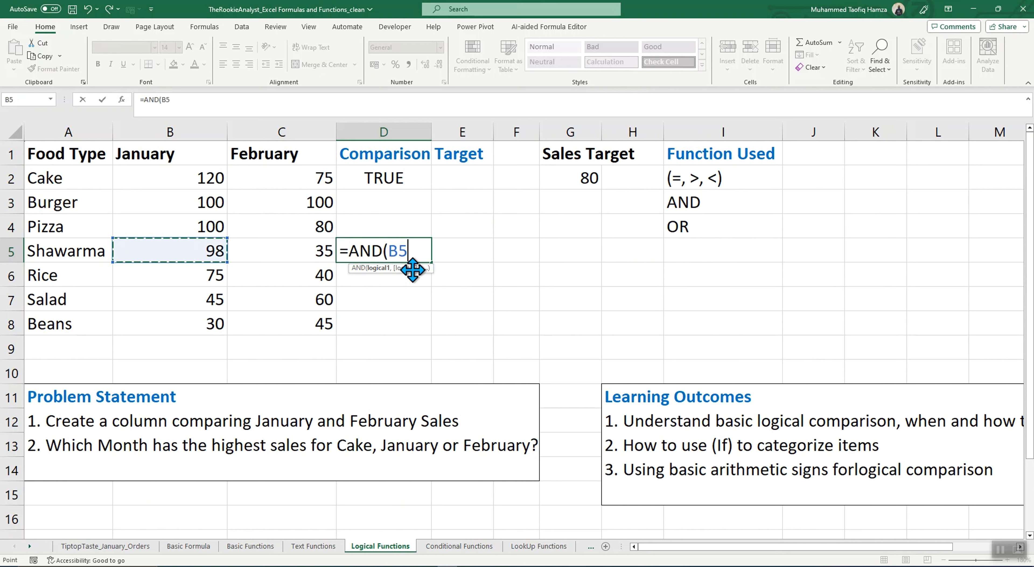
pyautogui.write('>')
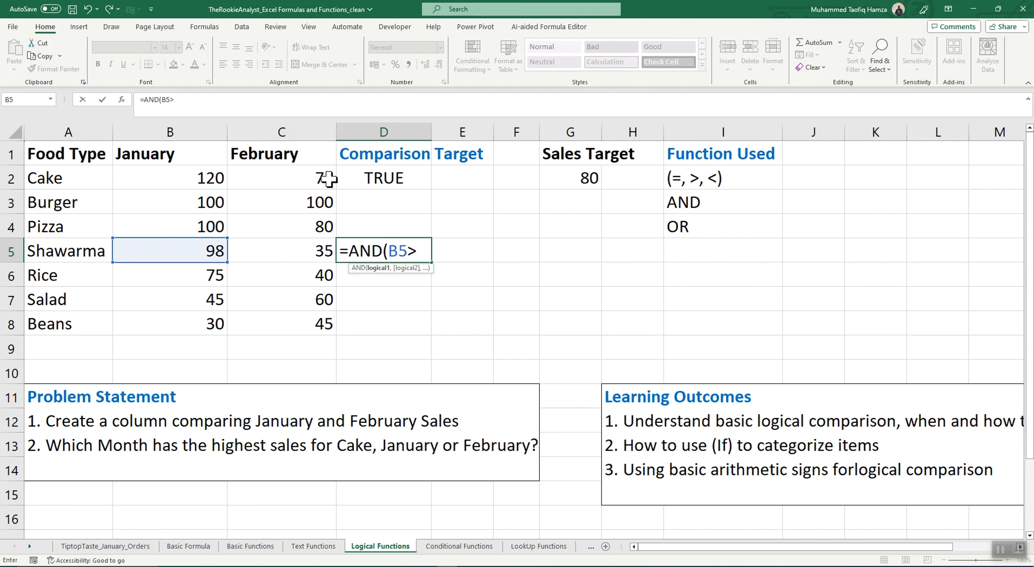
pyautogui.moveTo(327, 179); pyautogui.dragTo(336, 229)
pyautogui.write(')')
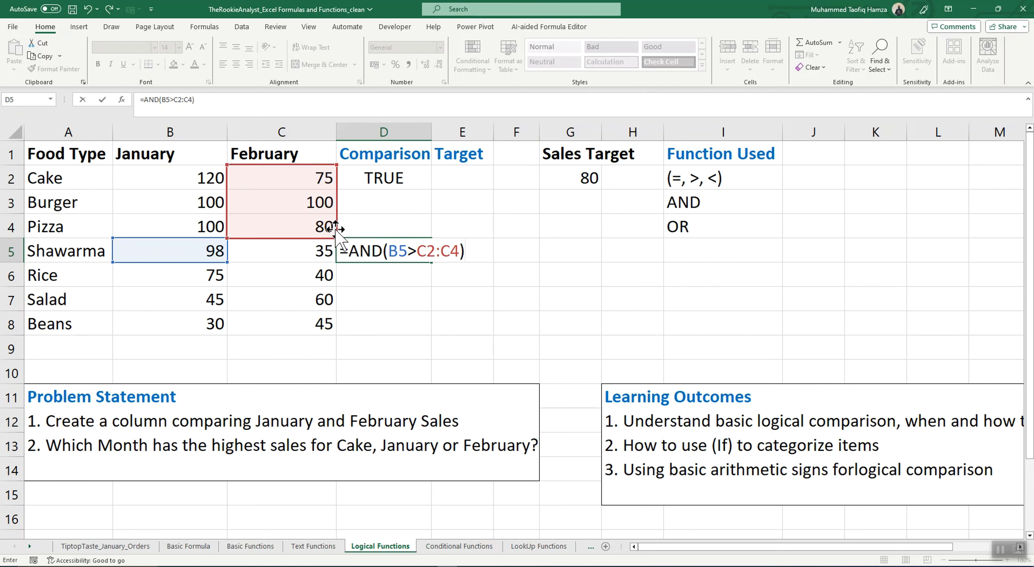
pyautogui.press('Return')
pyautogui.click(403, 250)
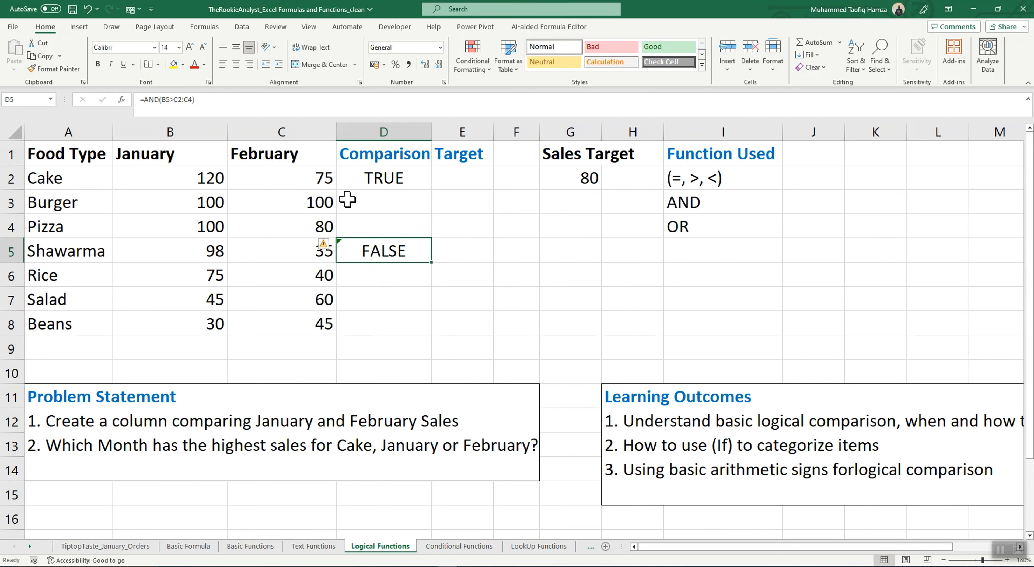
# - Replace AND with OR in D5's formula so it reads =OR(B5>C2:C4)
pyautogui.click(241, 108)
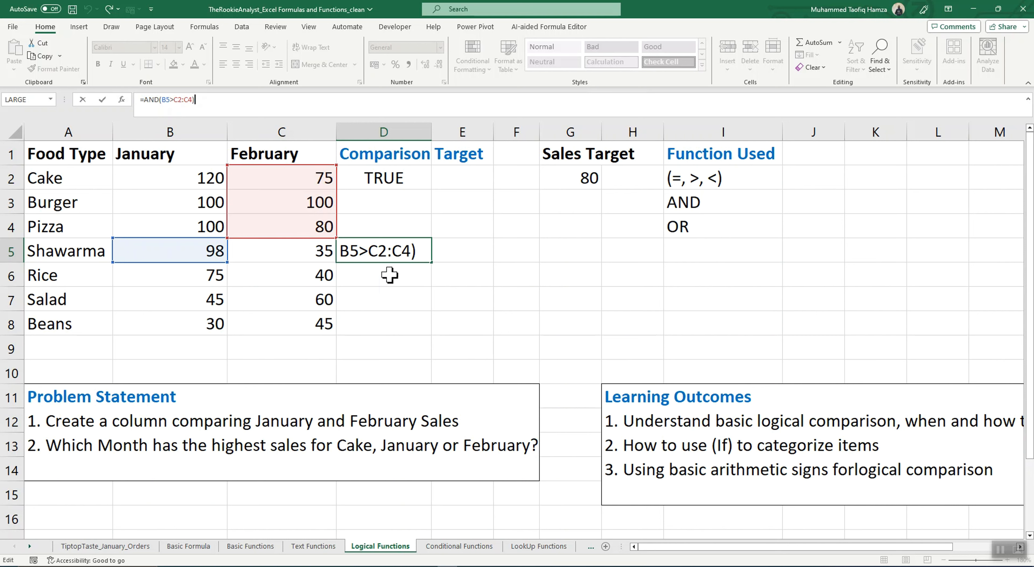
pyautogui.click(415, 314)
pyautogui.click(377, 249)
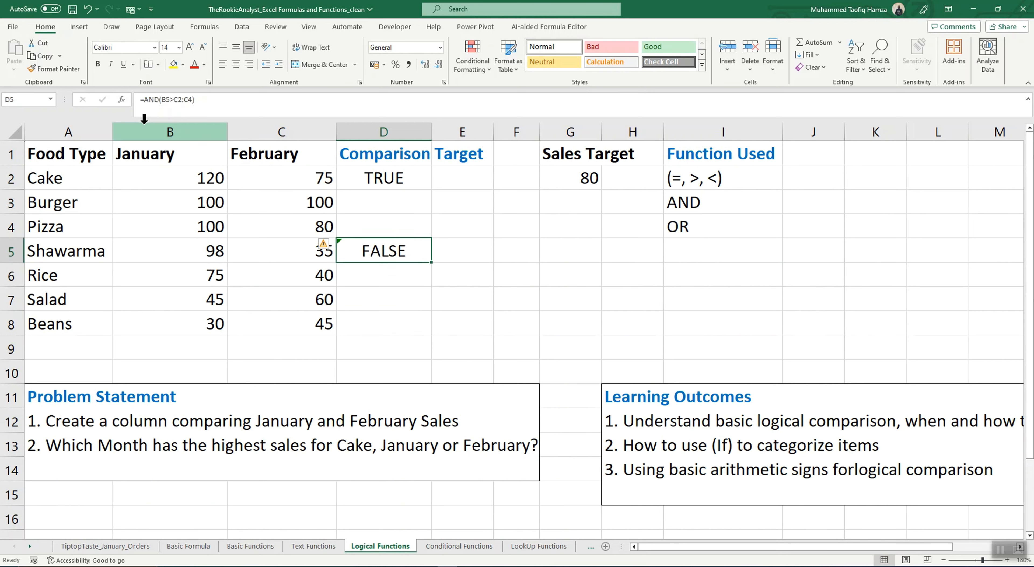
pyautogui.click(157, 104)
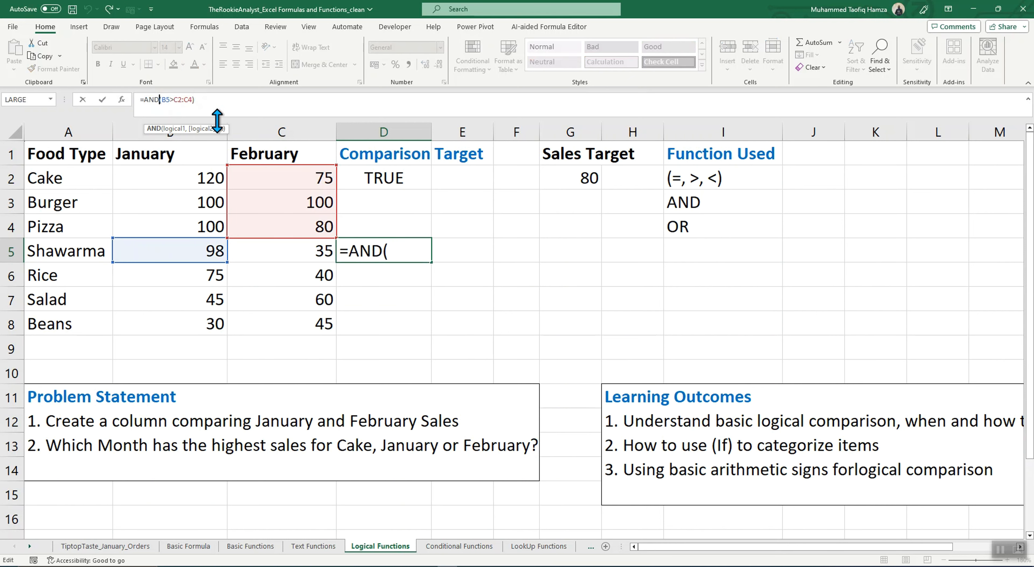
pyautogui.press('BackSpace')
pyautogui.press('BackSpace')
pyautogui.press('BackSpace')
pyautogui.write('OR')
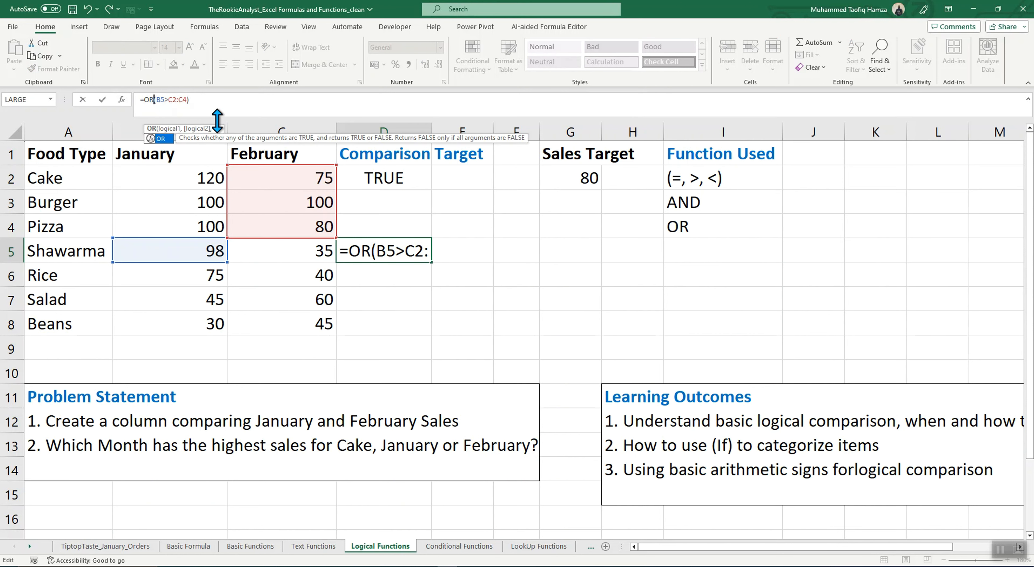
pyautogui.press('Return')
pyautogui.click(391, 253)
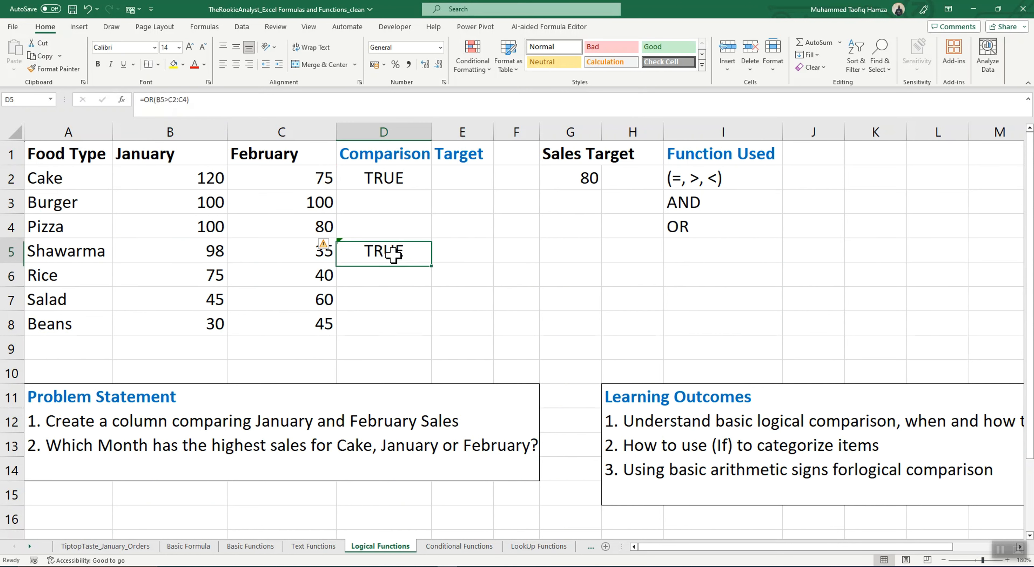
# - Clear the OR formula from the Comparison cell for Shawarma, D5
pyautogui.click(281, 100)
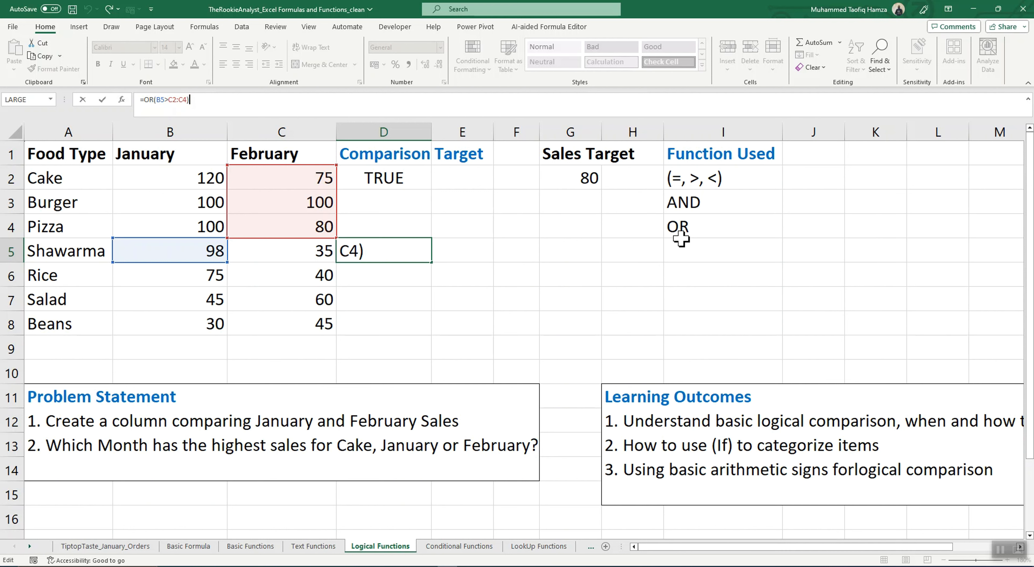
pyautogui.click(469, 253)
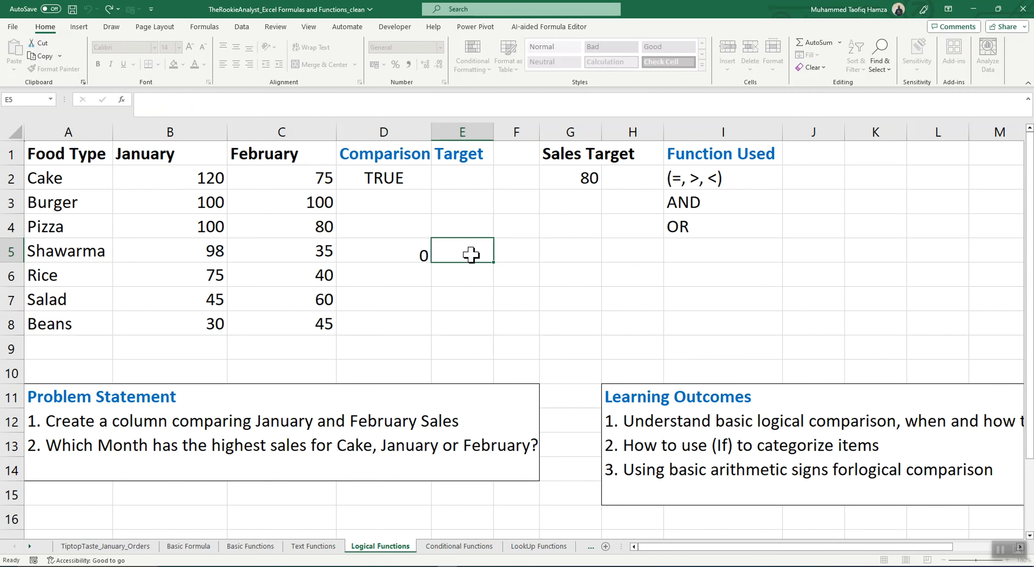
pyautogui.click(390, 250)
pyautogui.press('BackSpace')
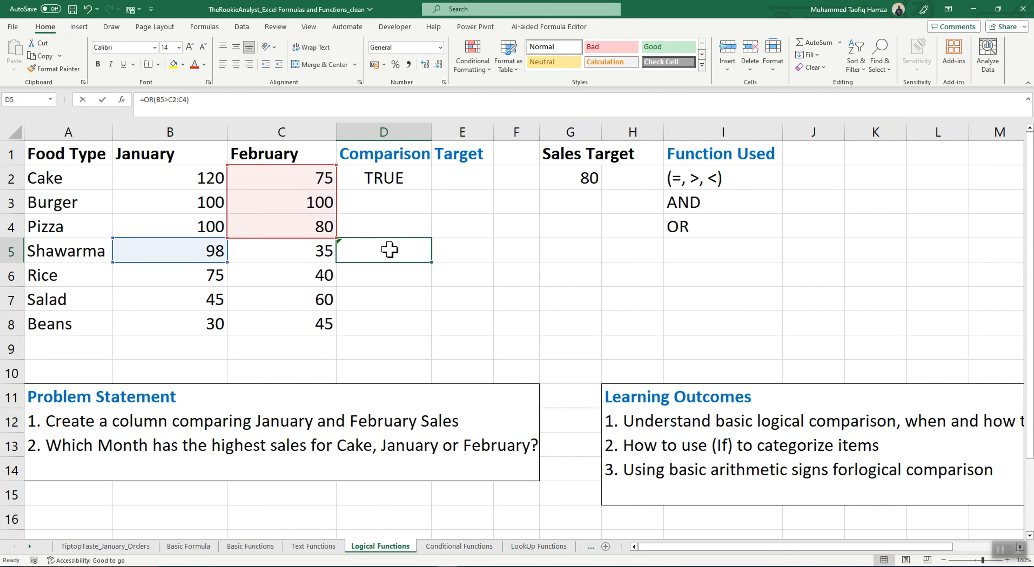
pyautogui.click(363, 319)
# - Enter =A2=A3 in the Comparison cell for Burger, D3, to test whether the food names Cake and Burger match
pyautogui.click(61, 178)
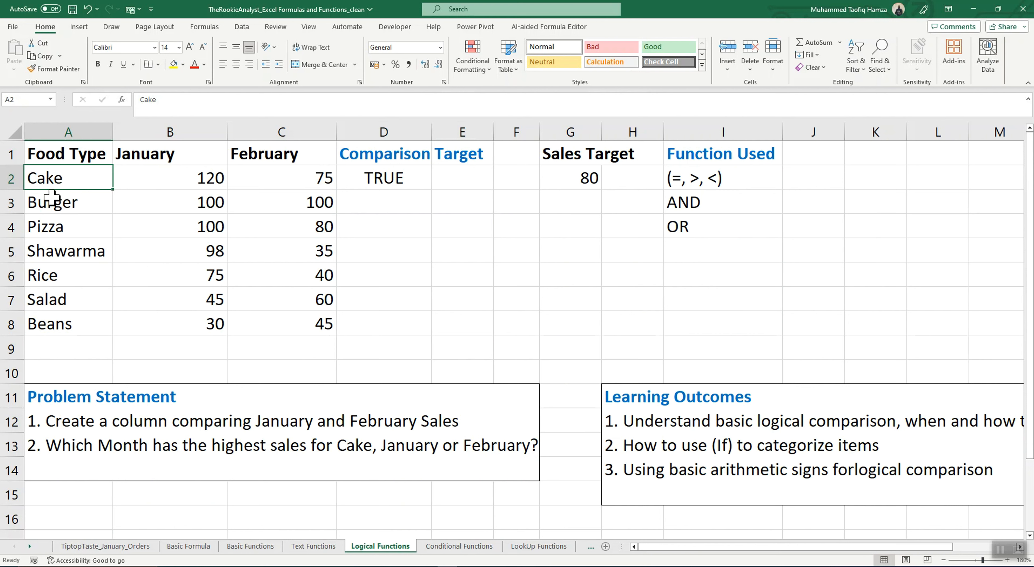
pyautogui.click(401, 209)
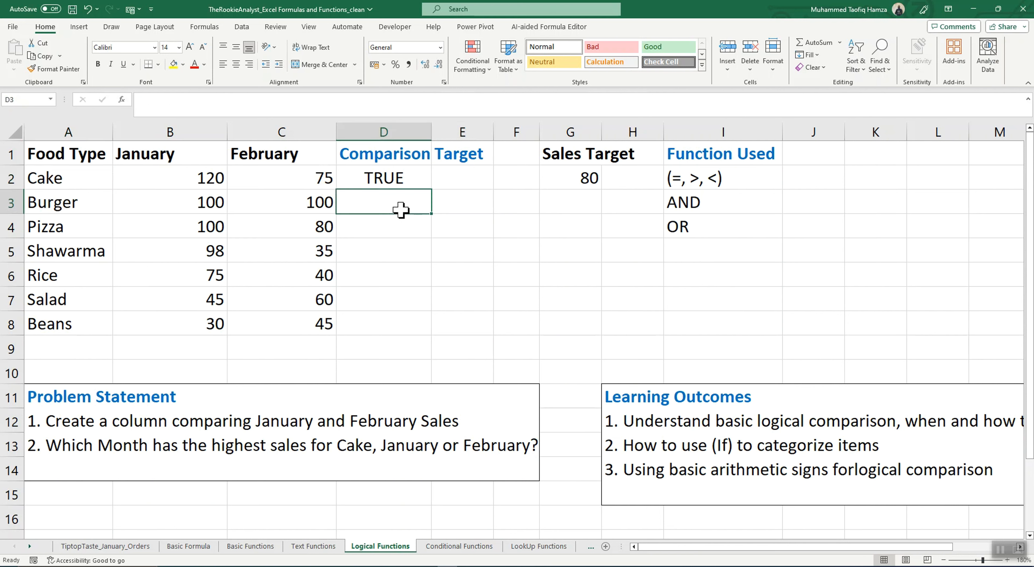
pyautogui.write('=')
pyautogui.click(64, 179)
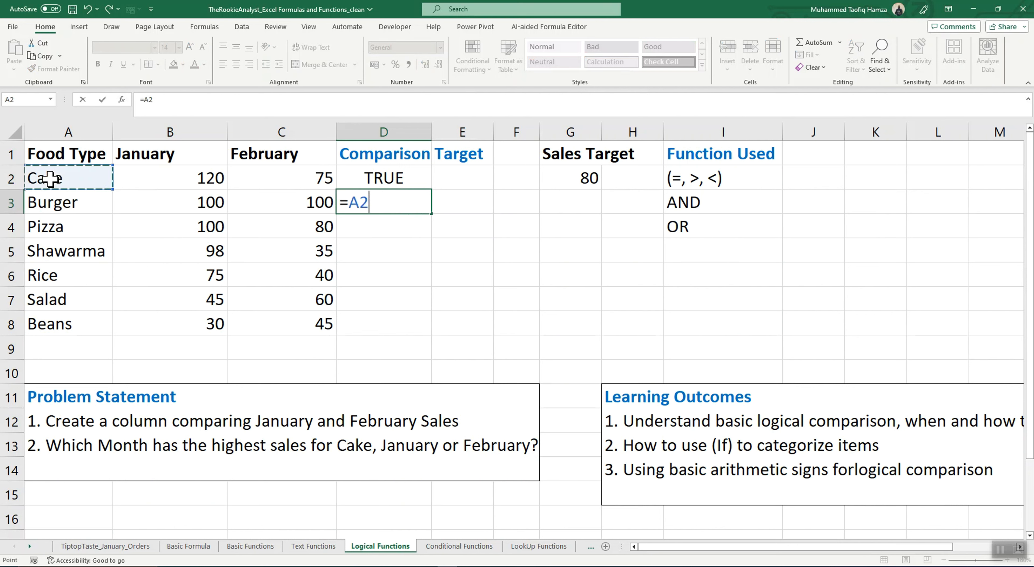
pyautogui.write('=')
pyautogui.click(45, 205)
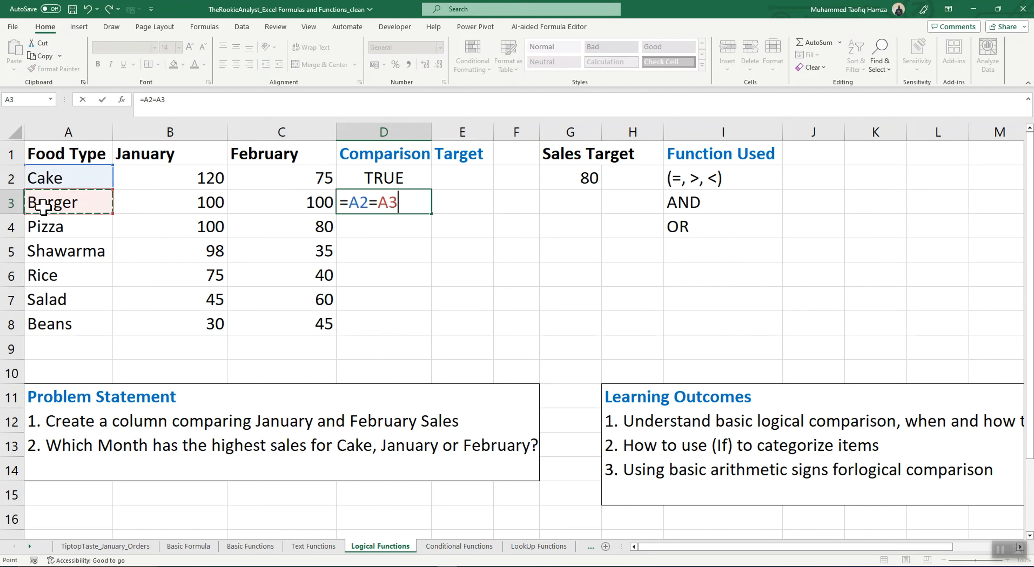
pyautogui.press('Return')
# - Clear the text comparison formula from the Comparison cell for Burger, D3
pyautogui.click(380, 210)
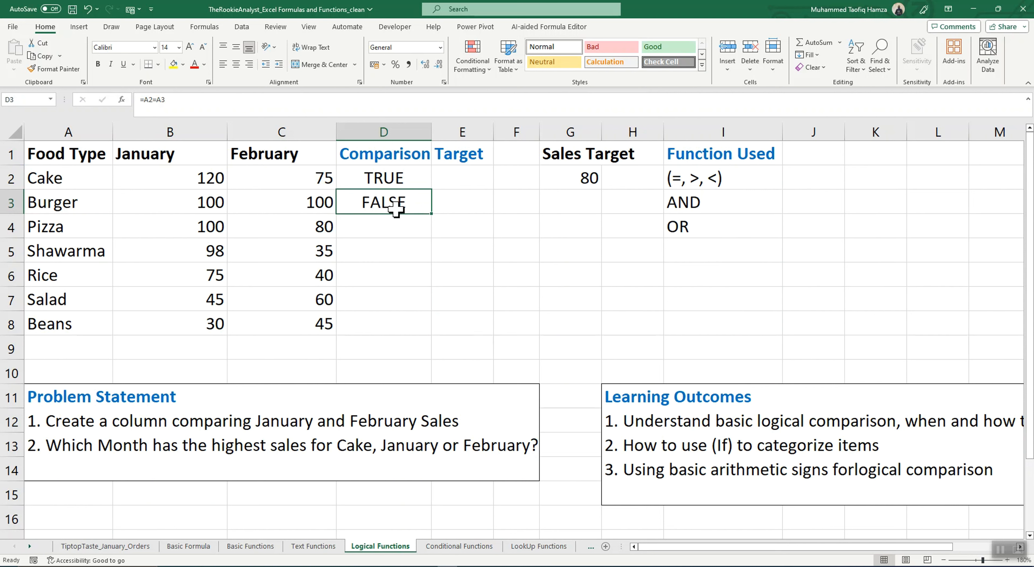
pyautogui.press('BackSpace')
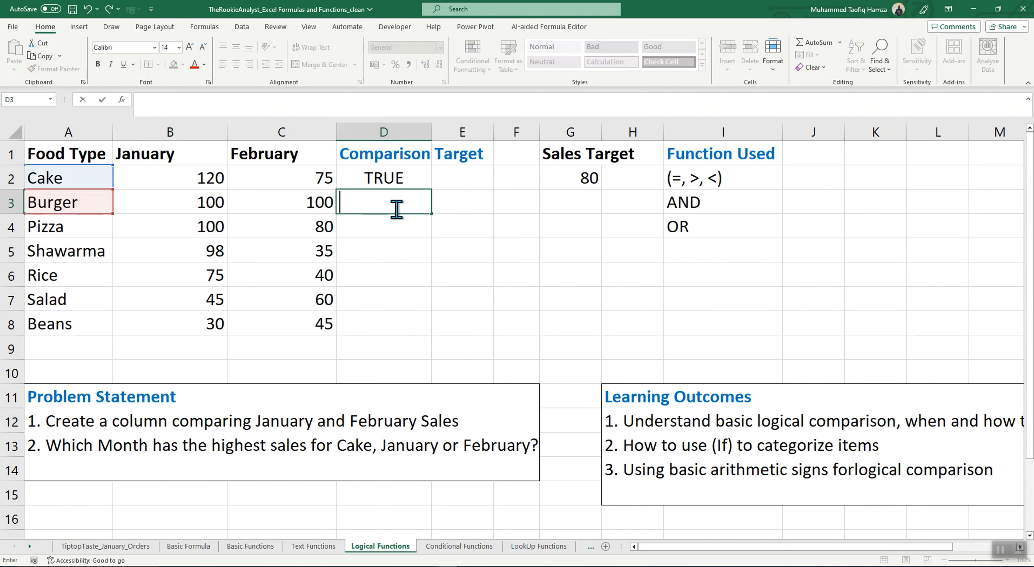
pyautogui.click(436, 302)
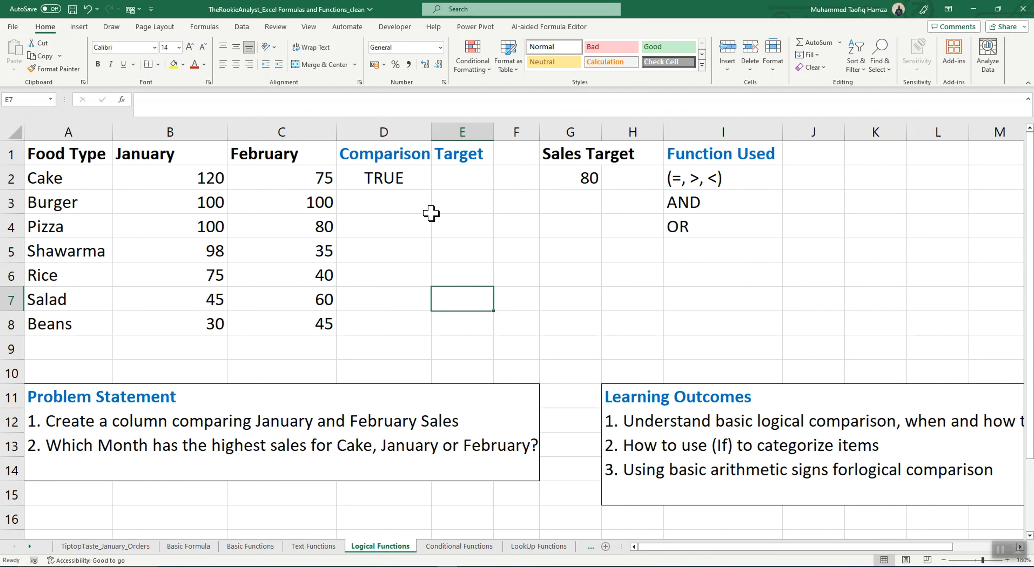
pyautogui.click(456, 179)
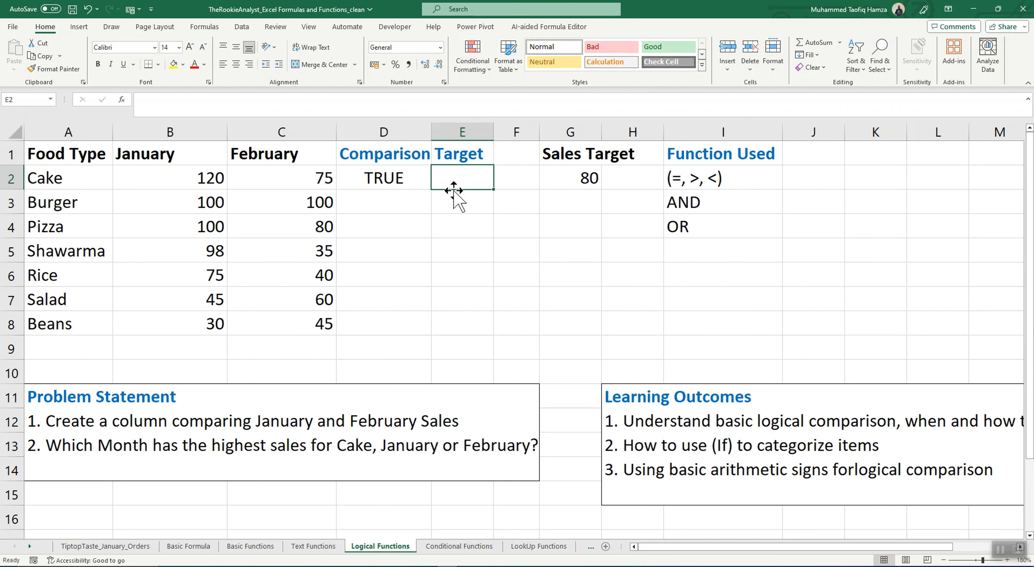
pyautogui.write('=')
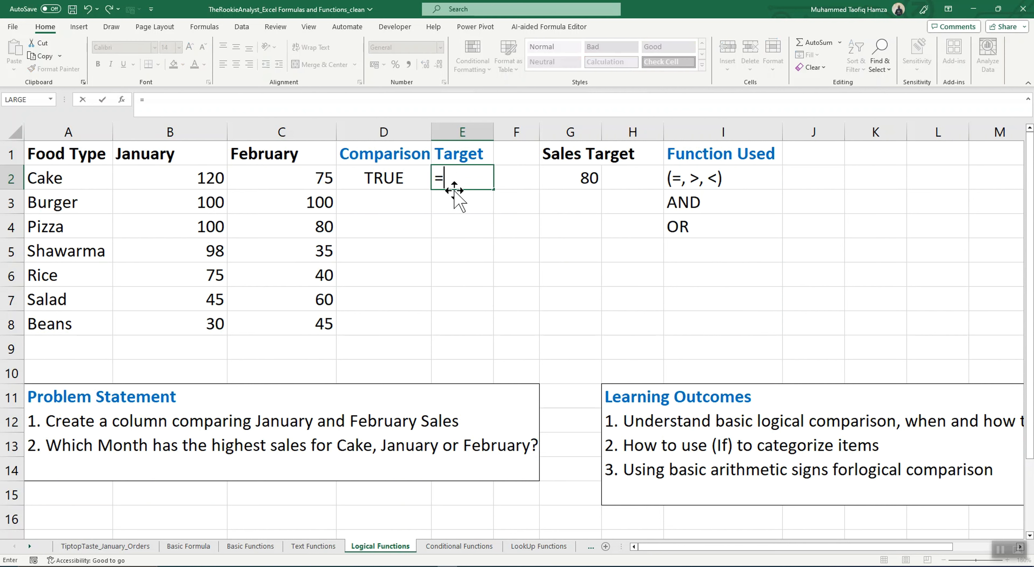
pyautogui.click(542, 278)
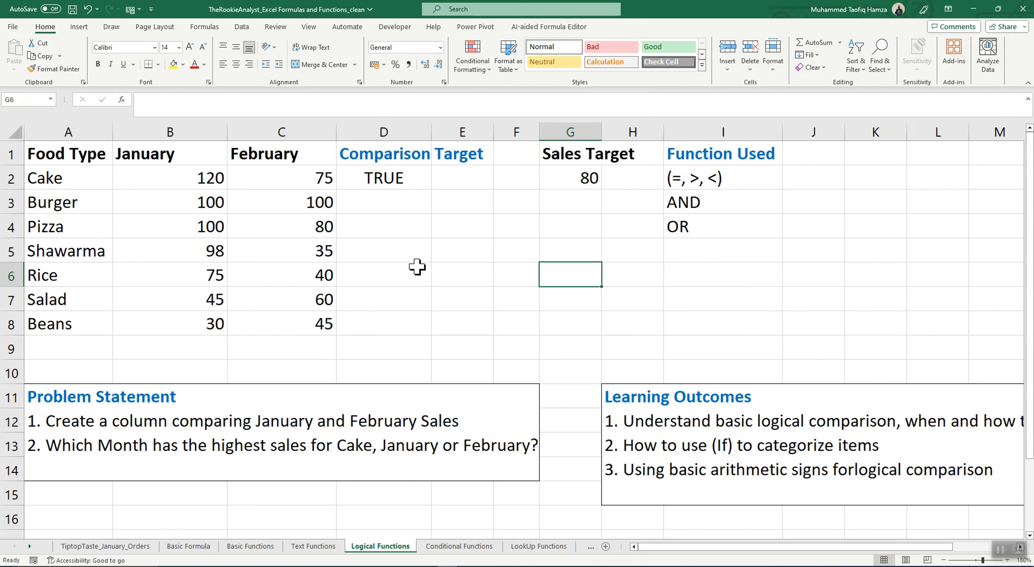
pyautogui.click(583, 180)
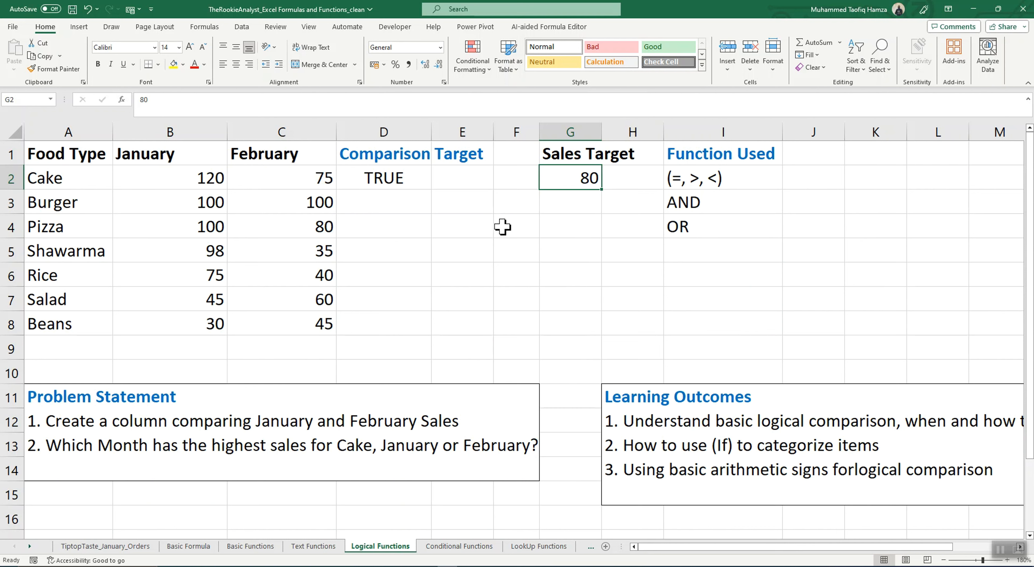
# - Insert the IF function in the Target cell for Cake, E2, through a function search for "if", with the logical test B2>G2
pyautogui.click(460, 176)
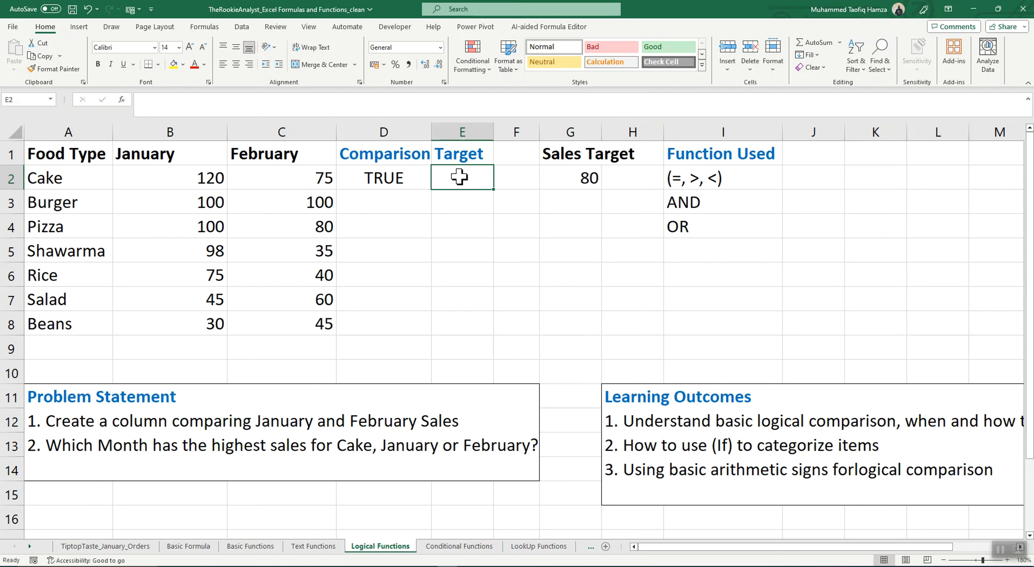
pyautogui.write('=if')
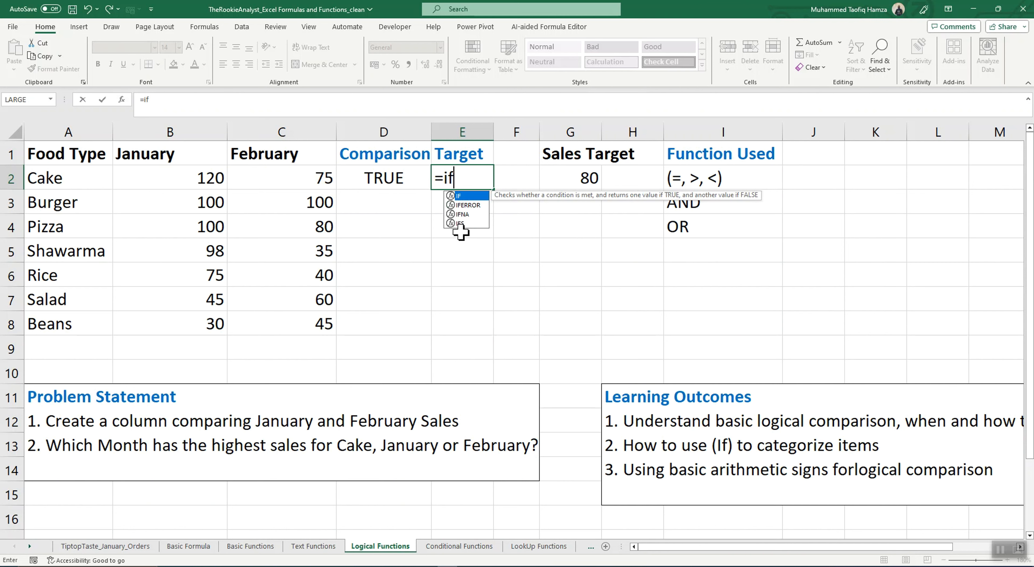
pyautogui.press('Escape')
pyautogui.press('Escape')
pyautogui.write('=')
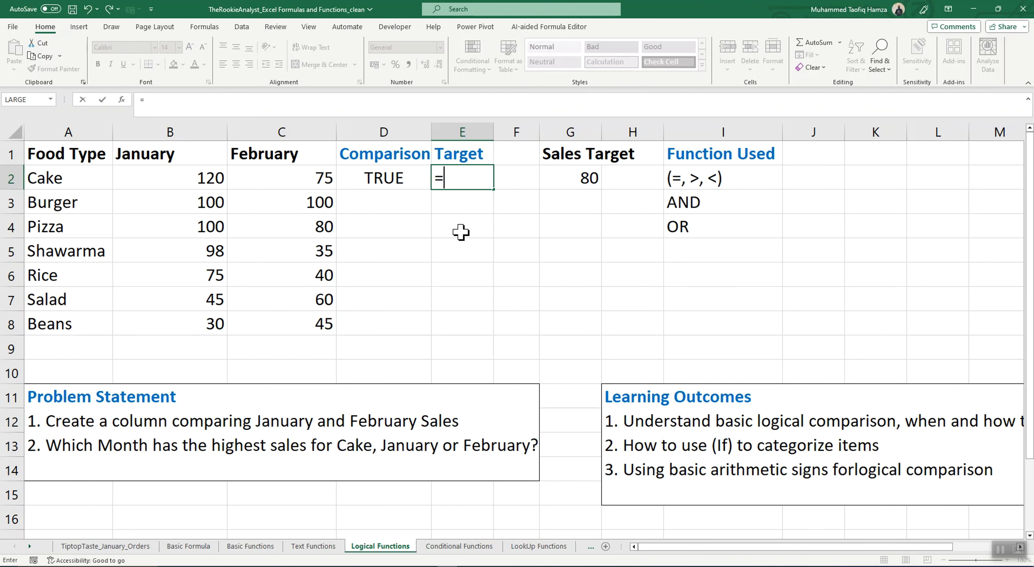
pyautogui.click(121, 100)
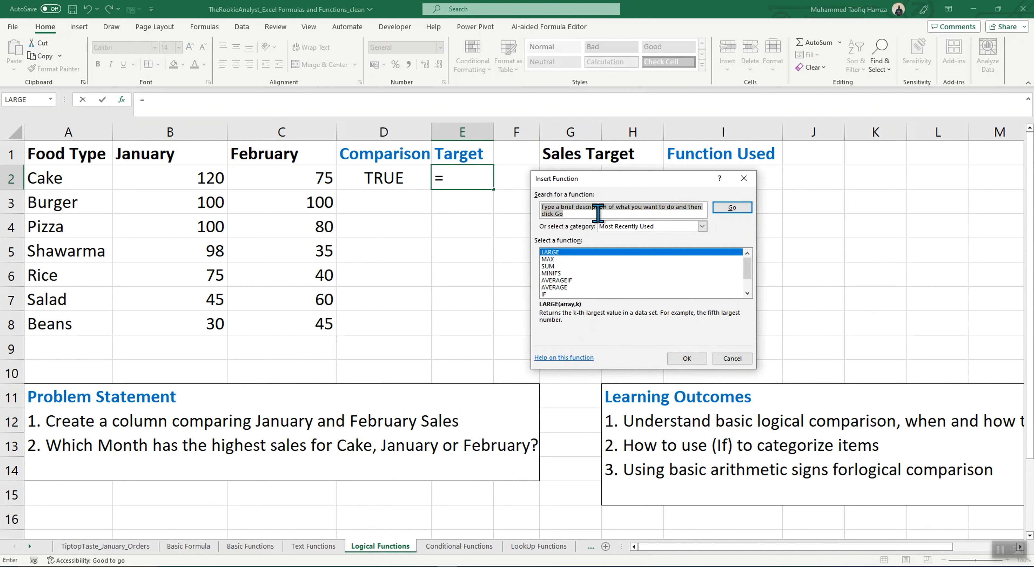
pyautogui.write('if')
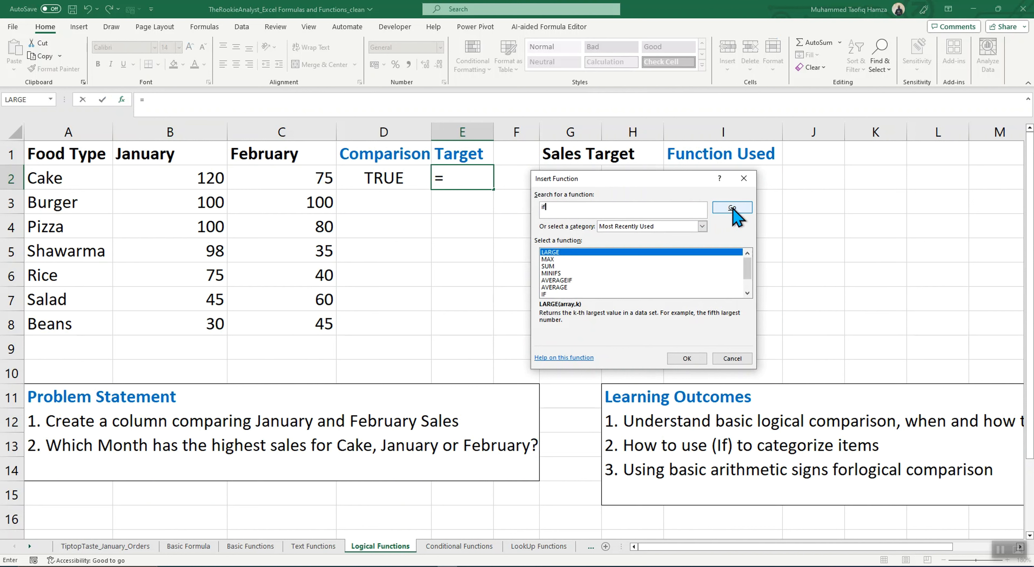
pyautogui.click(721, 209)
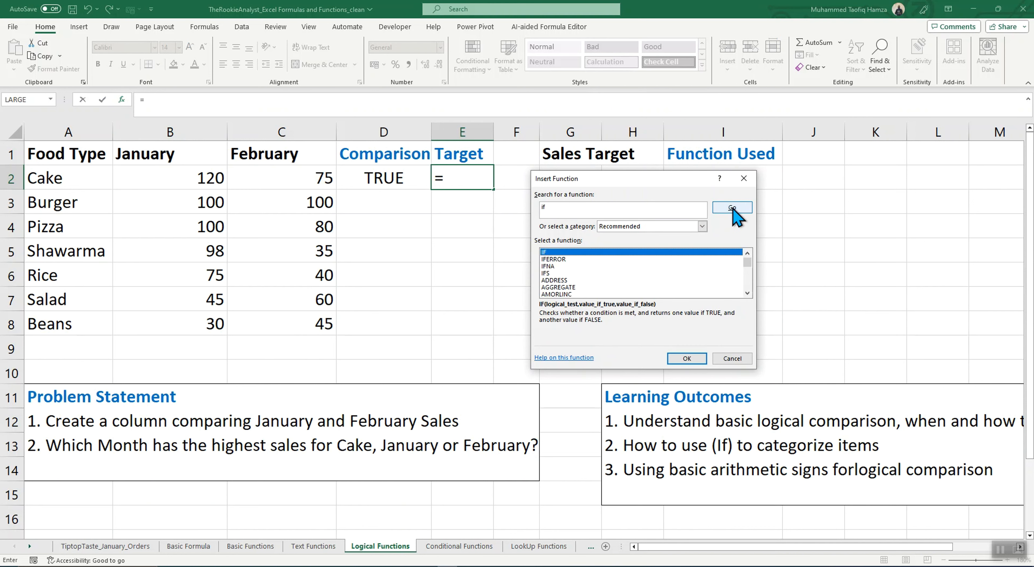
pyautogui.doubleClick(584, 253)
pyautogui.moveTo(569, 207); pyautogui.dragTo(612, 207)
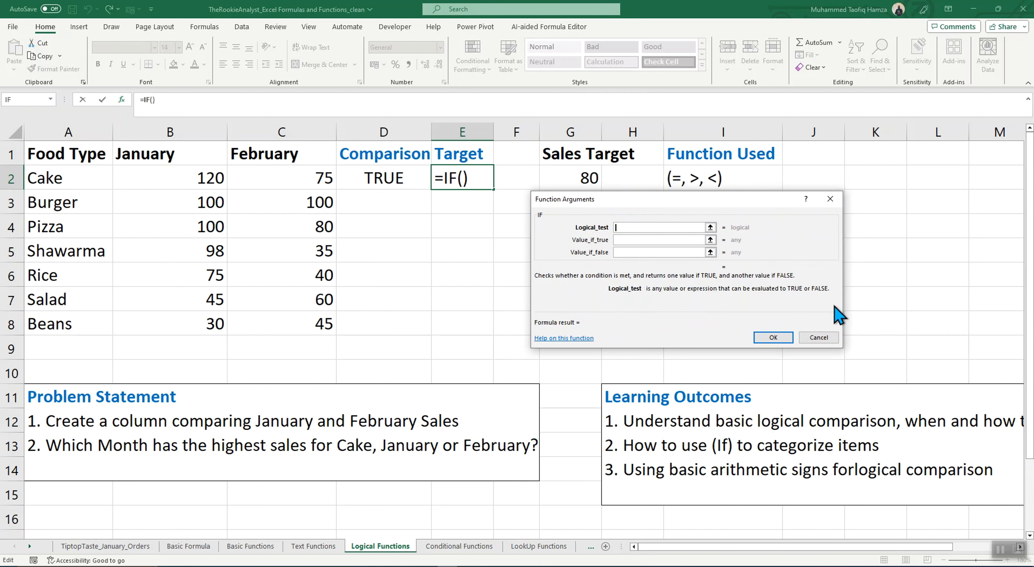
pyautogui.click(207, 177)
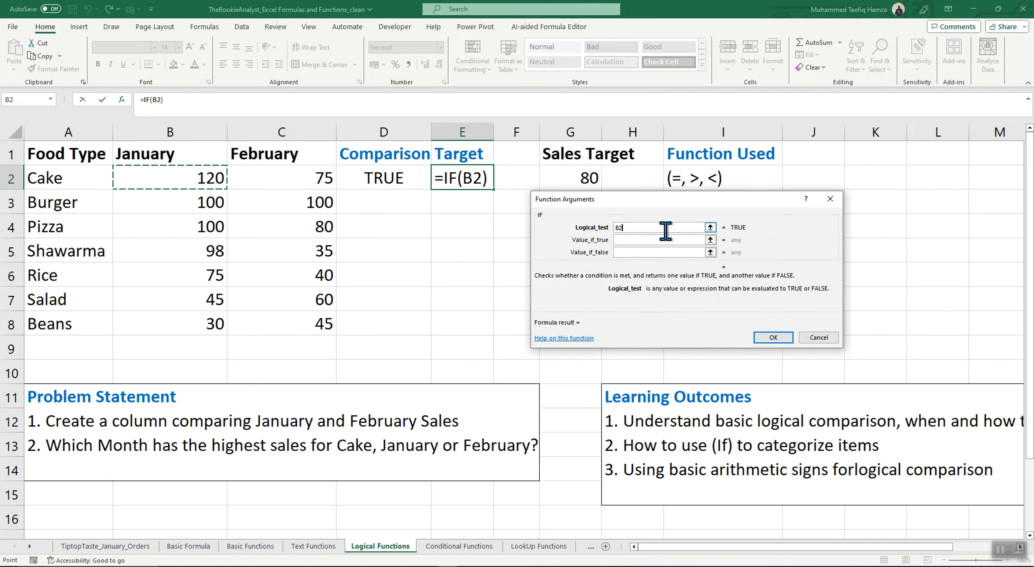
pyautogui.write('>G2')
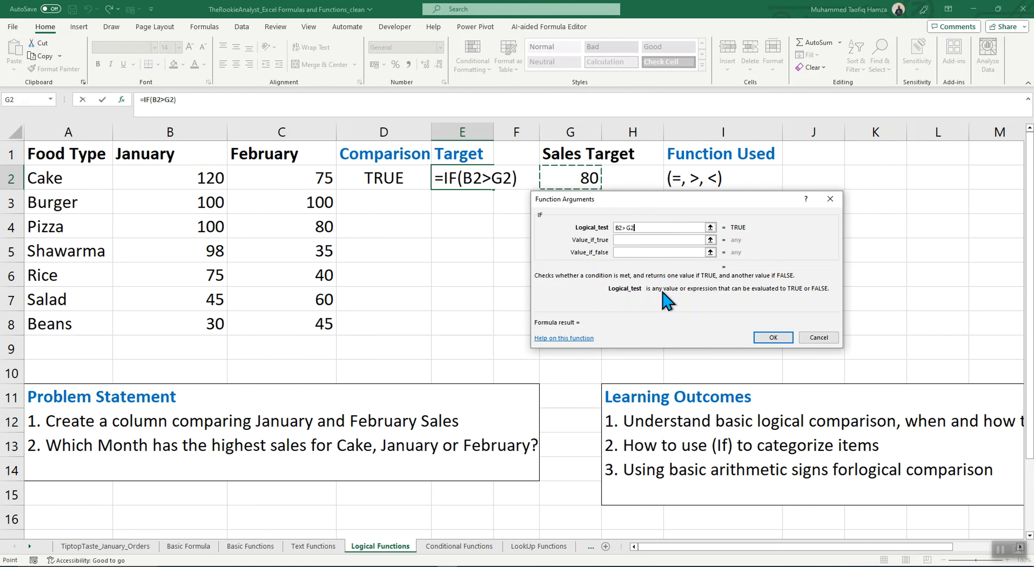
# - Set the IF function's value if true to "Above Target", enclosed in quotation marks
pyautogui.click(632, 239)
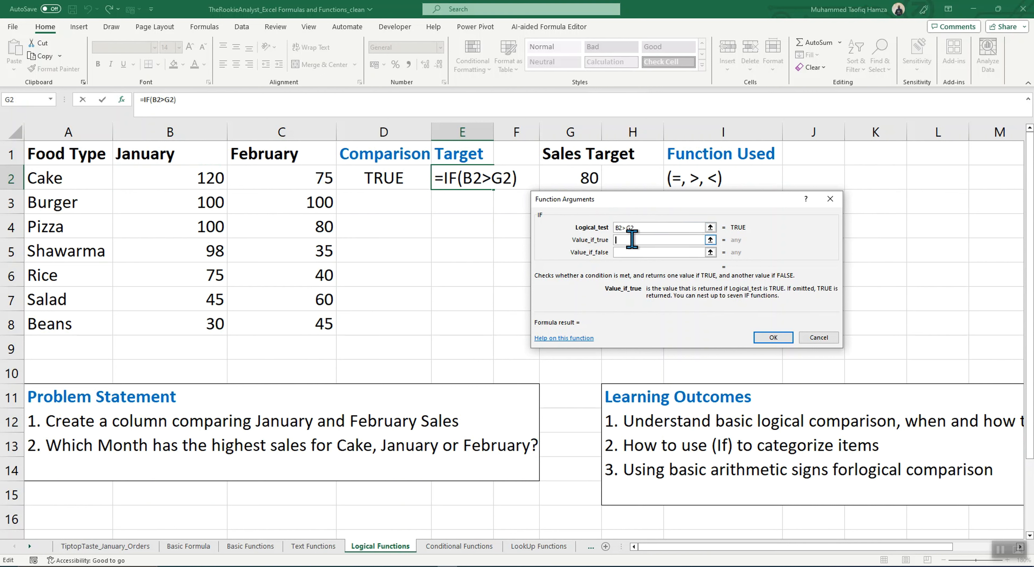
pyautogui.write('Abov')
pyautogui.press('BackSpace')
pyautogui.press('BackSpace')
pyautogui.press('BackSpace')
pyautogui.press('BackSpace')
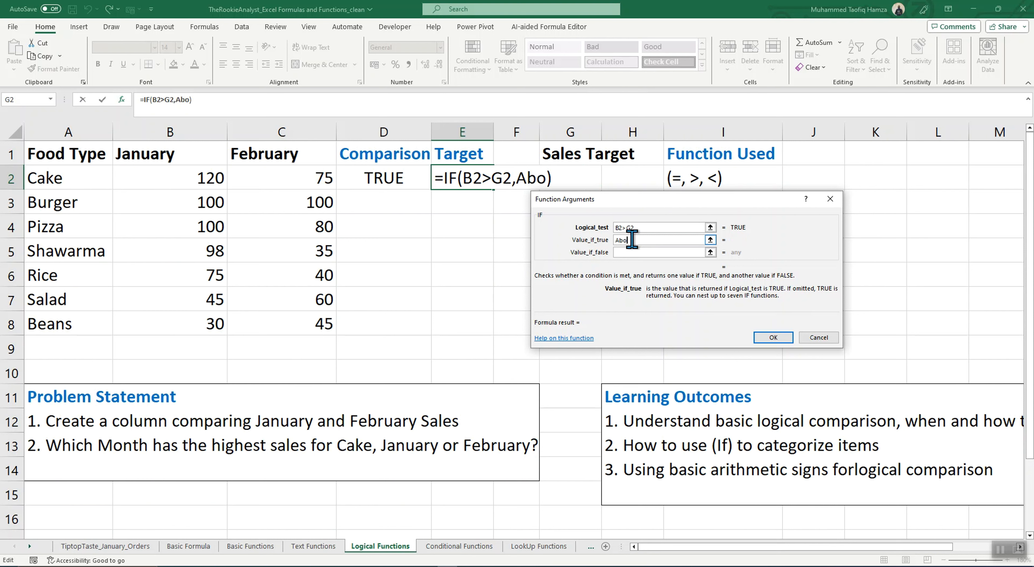
pyautogui.write('"Ab')
pyautogui.press('BackSpace')
pyautogui.press('BackSpace')
pyautogui.press('BackSpace')
pyautogui.write('"Above')
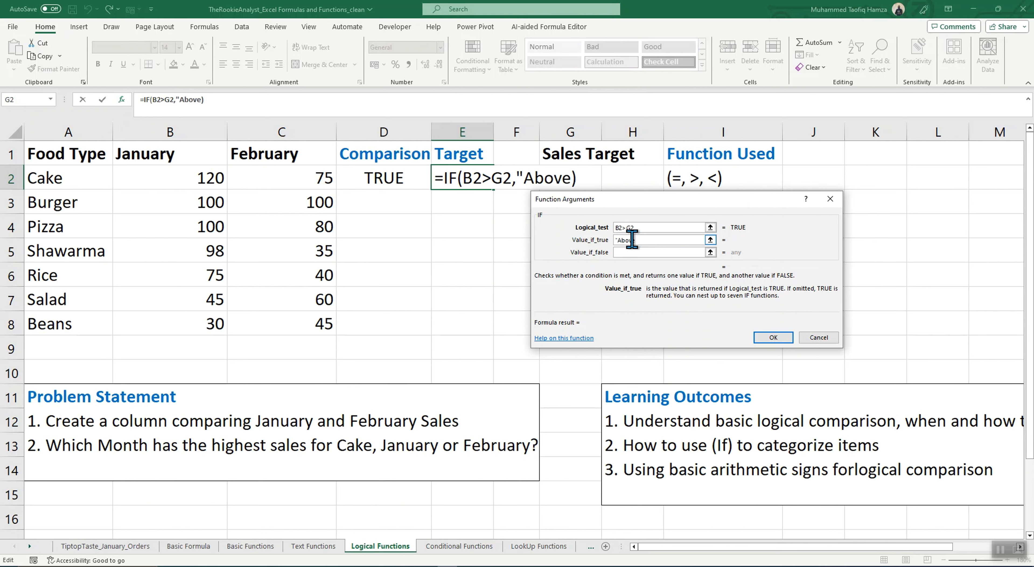
pyautogui.write(' Target')
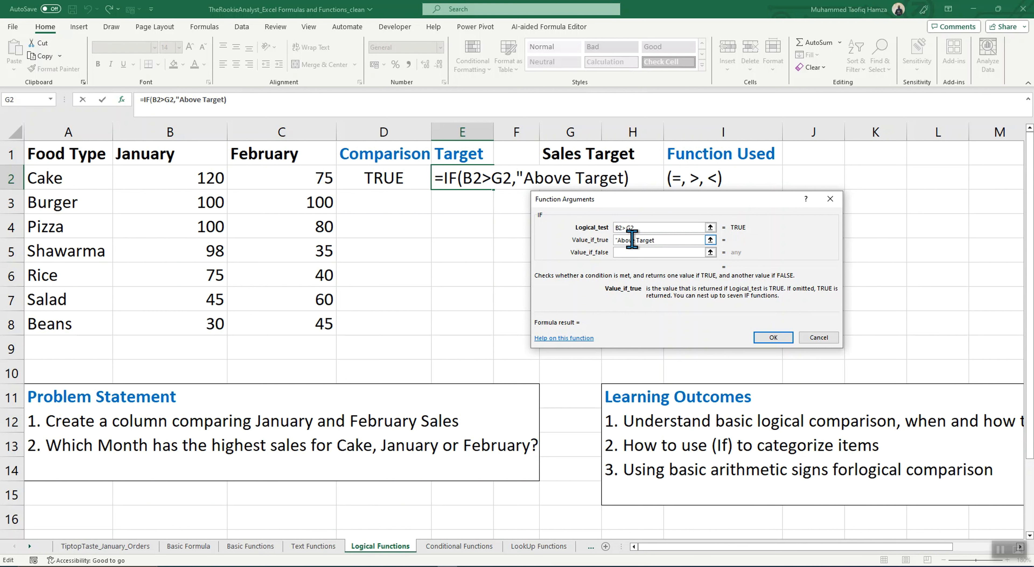
pyautogui.write('"')
# - Set the value if false to "Below Target" and complete E2's formula as =IF(B2>G2,"Above Target","Below Target")
pyautogui.click(651, 253)
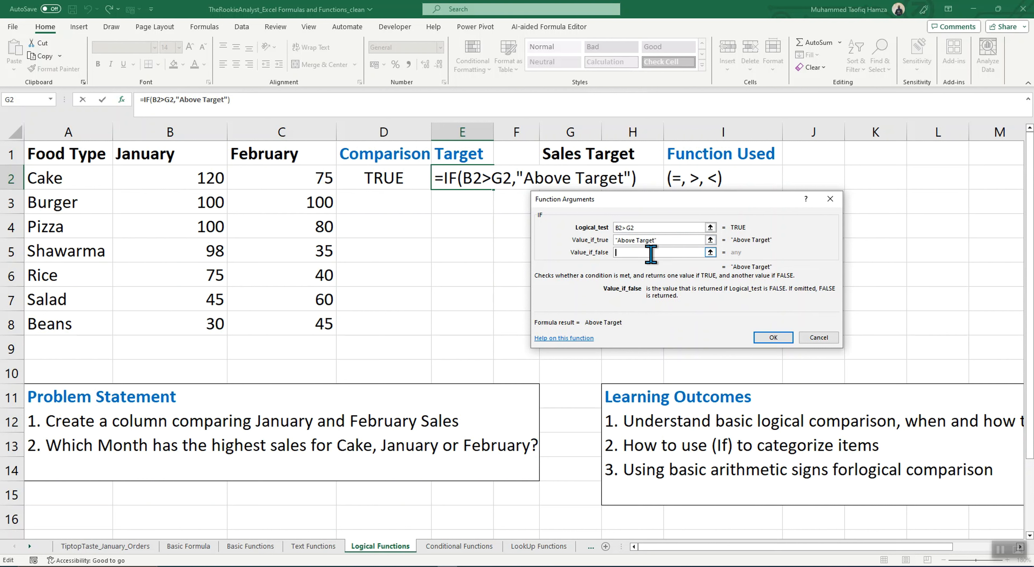
pyautogui.write('"')
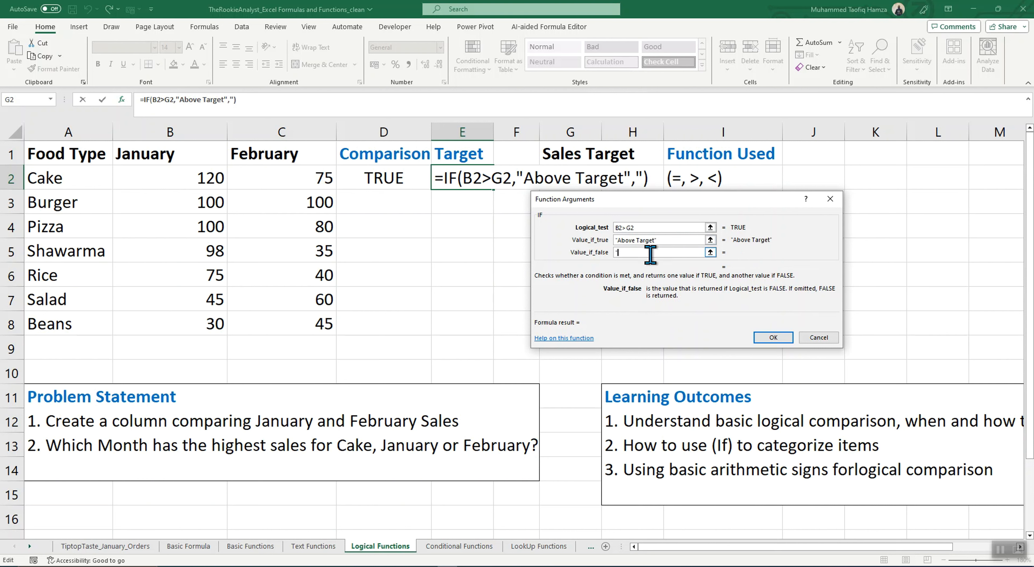
pyautogui.write('Be')
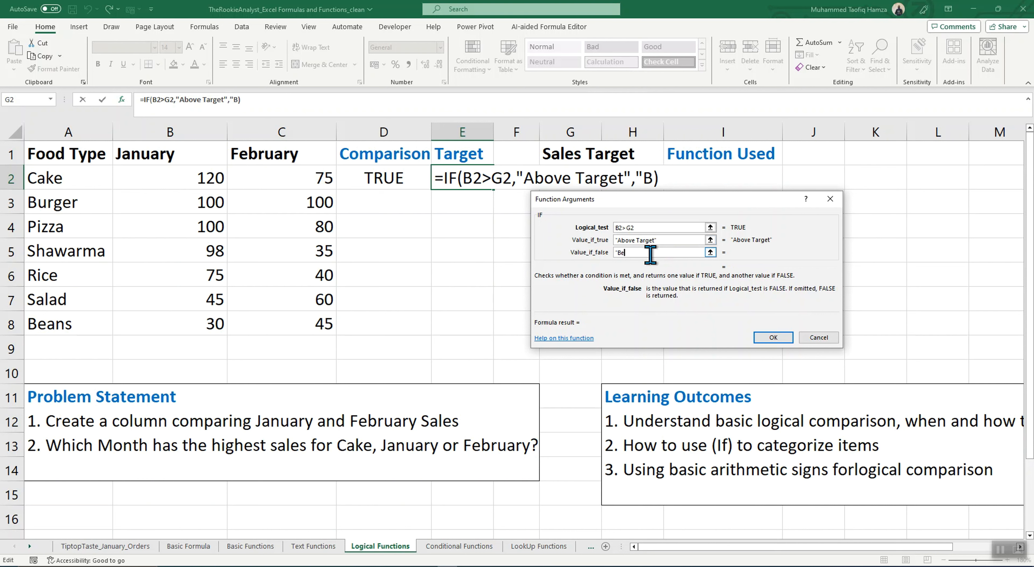
pyautogui.write('low Target')
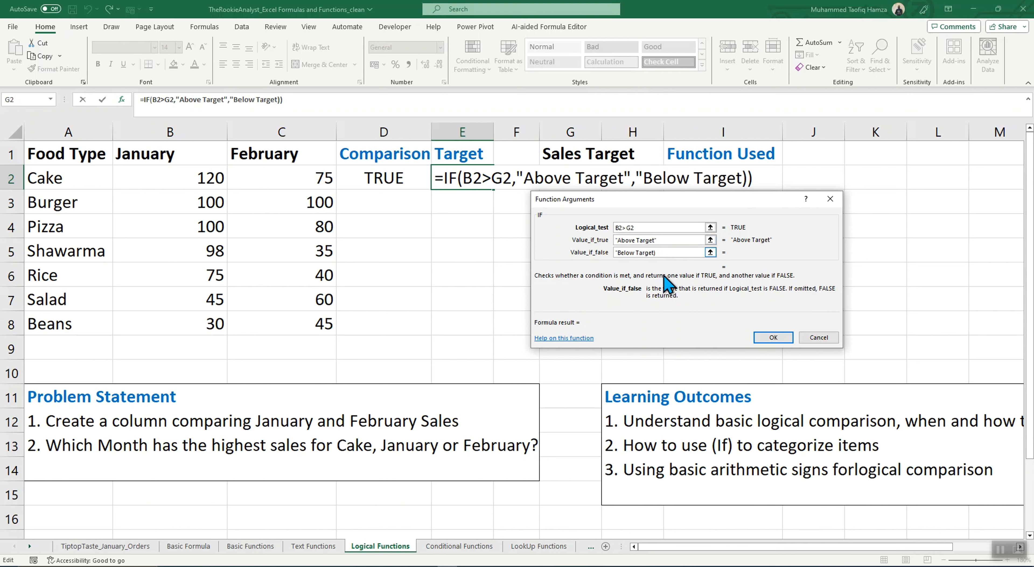
pyautogui.click(777, 340)
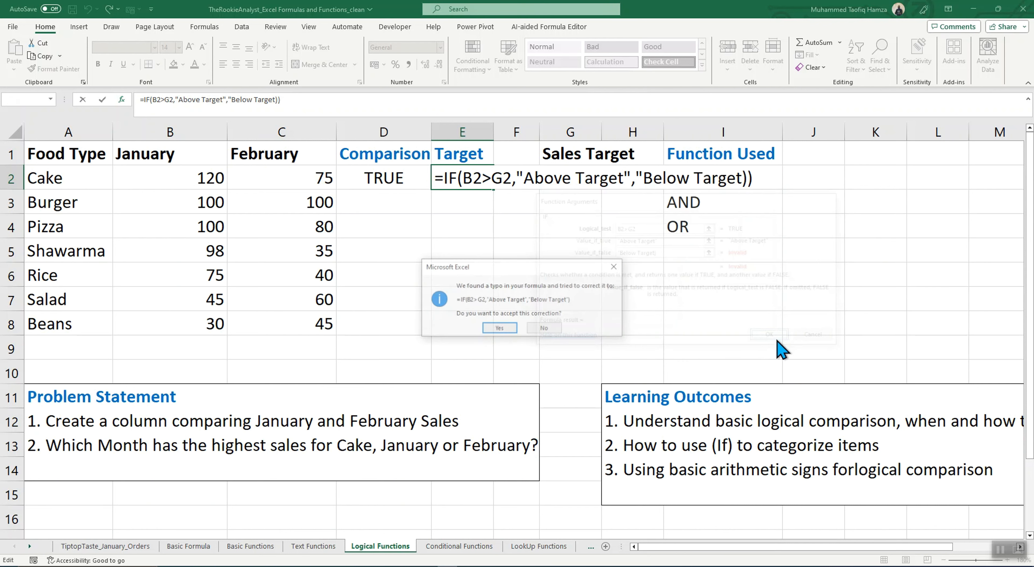
pyautogui.click(499, 328)
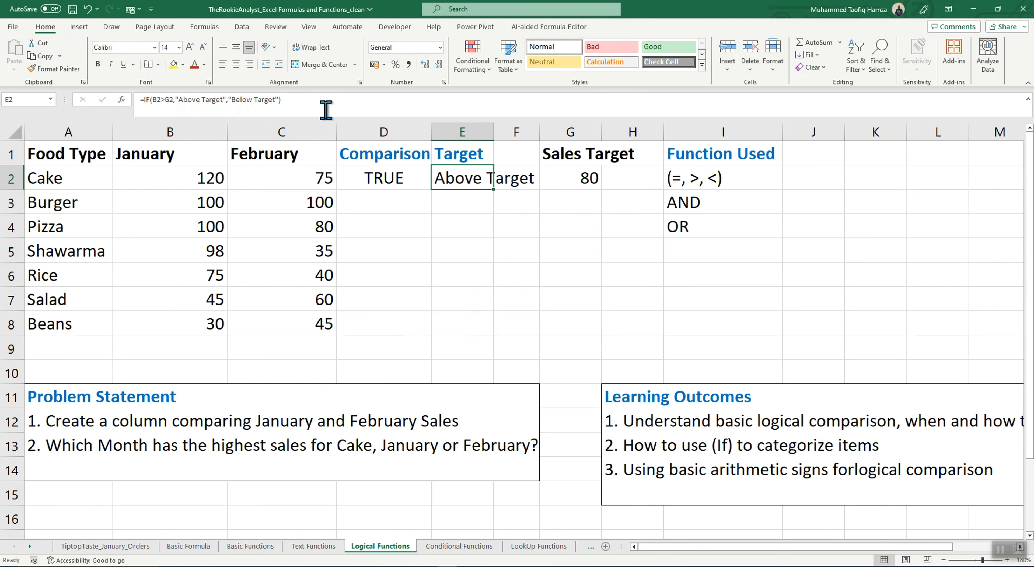
# - Review the cell references and arguments of the IF formula in the Target cell for Cake, E2
pyautogui.click(334, 105)
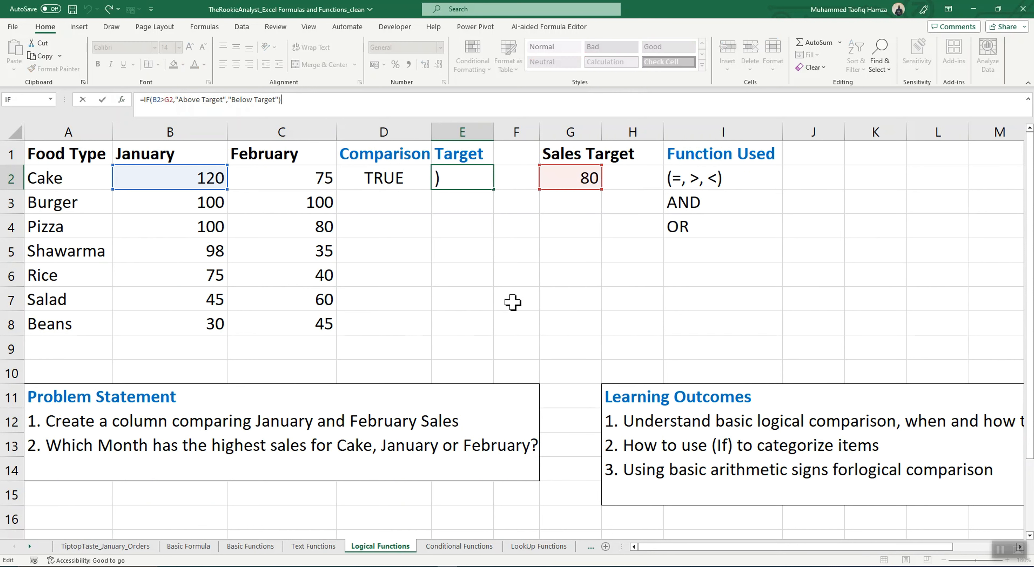
pyautogui.click(457, 302)
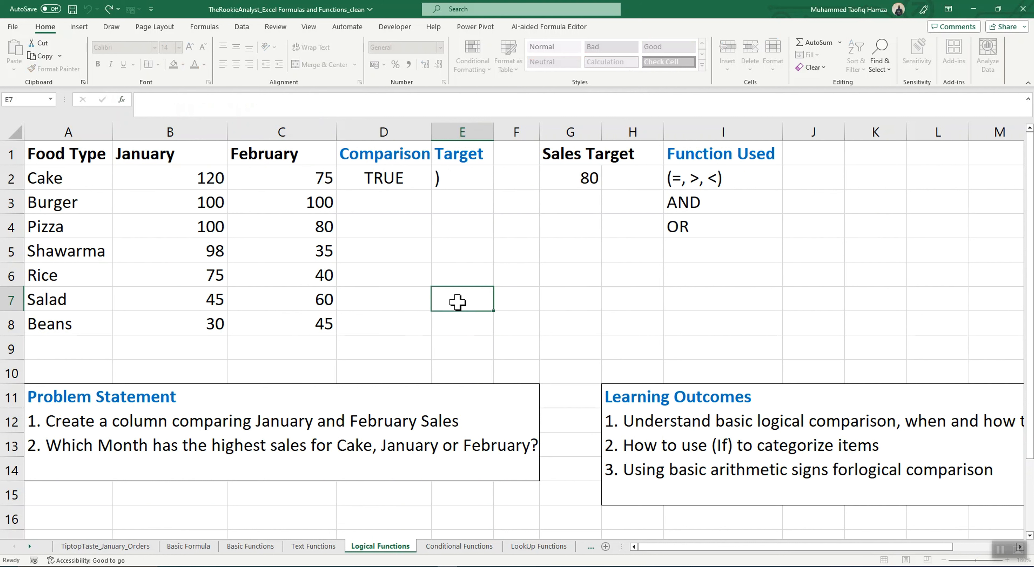
pyautogui.click(476, 181)
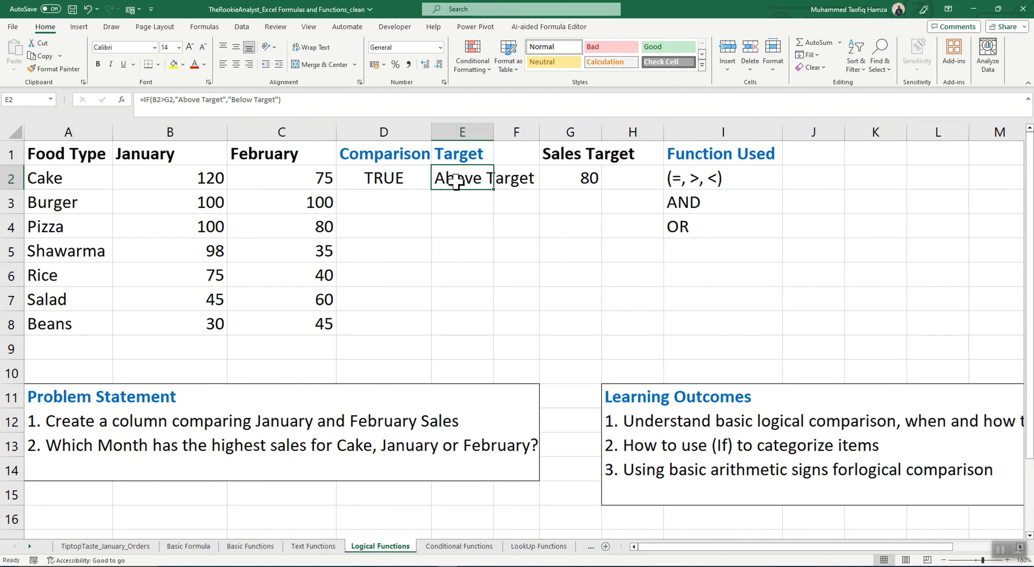
pyautogui.click(328, 104)
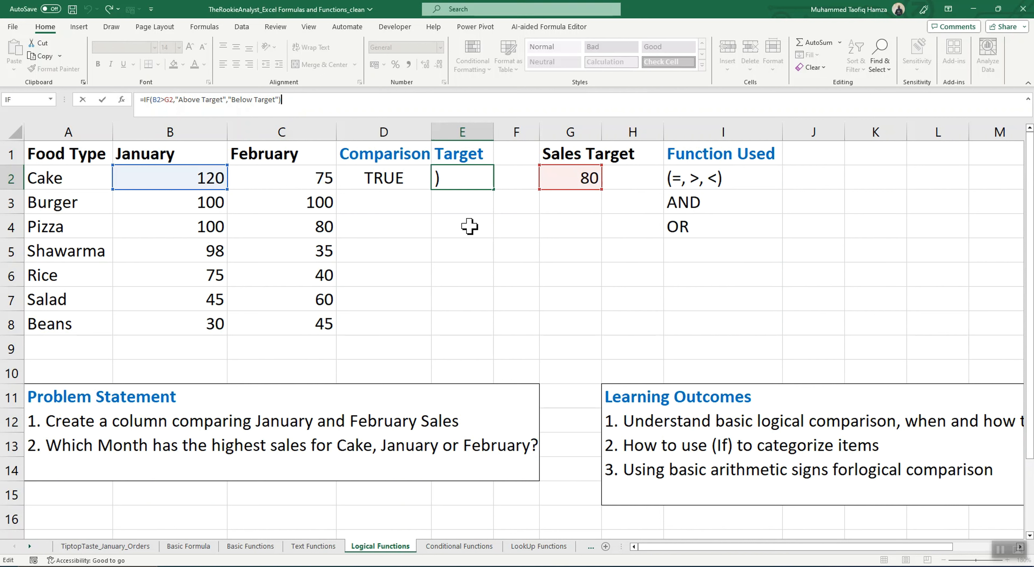
pyautogui.click(422, 257)
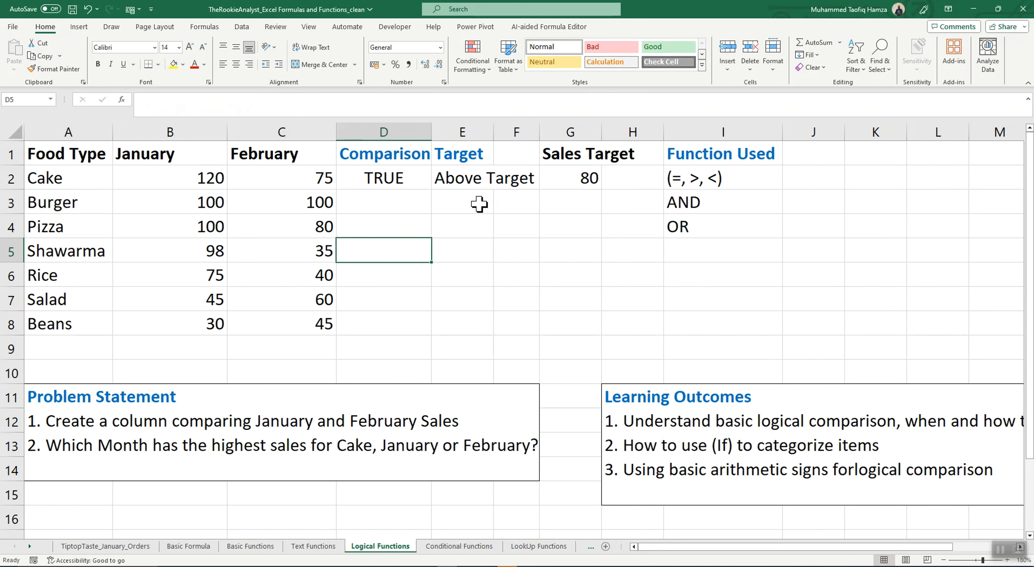
# - Fill the IF formula from E2 down the Target column through Beans, E8
pyautogui.click(472, 185)
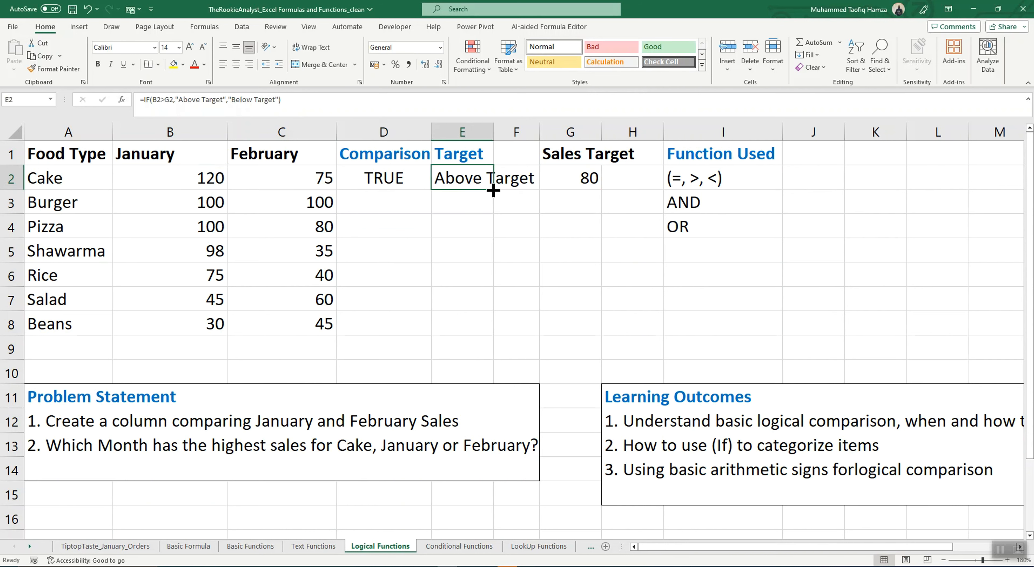
pyautogui.moveTo(493, 191); pyautogui.dragTo(494, 329)
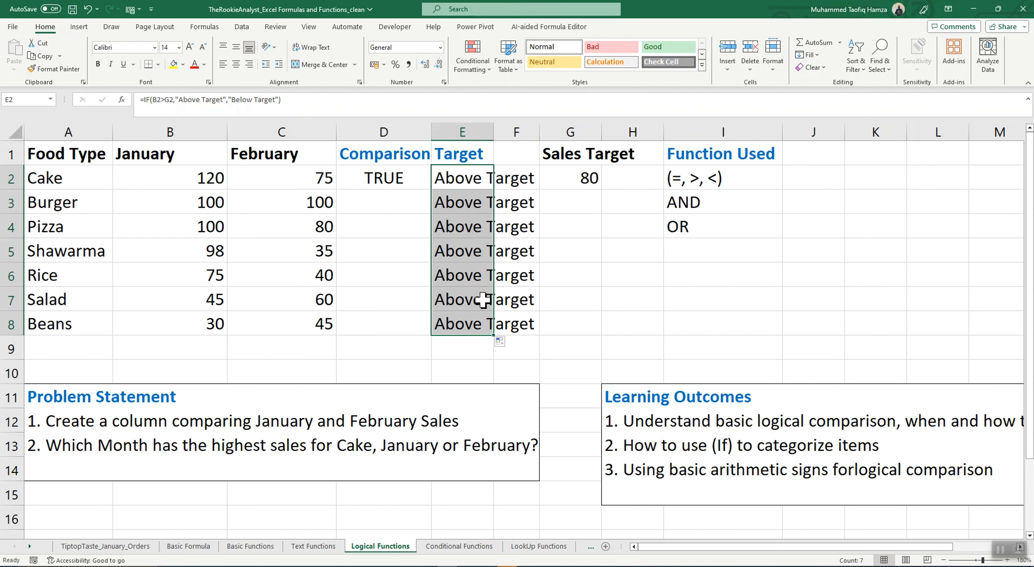
# - Examine which Sales Target cells the copied IF formulas for Burger and Pizza, E3 and E4, refer to
pyautogui.click(461, 207)
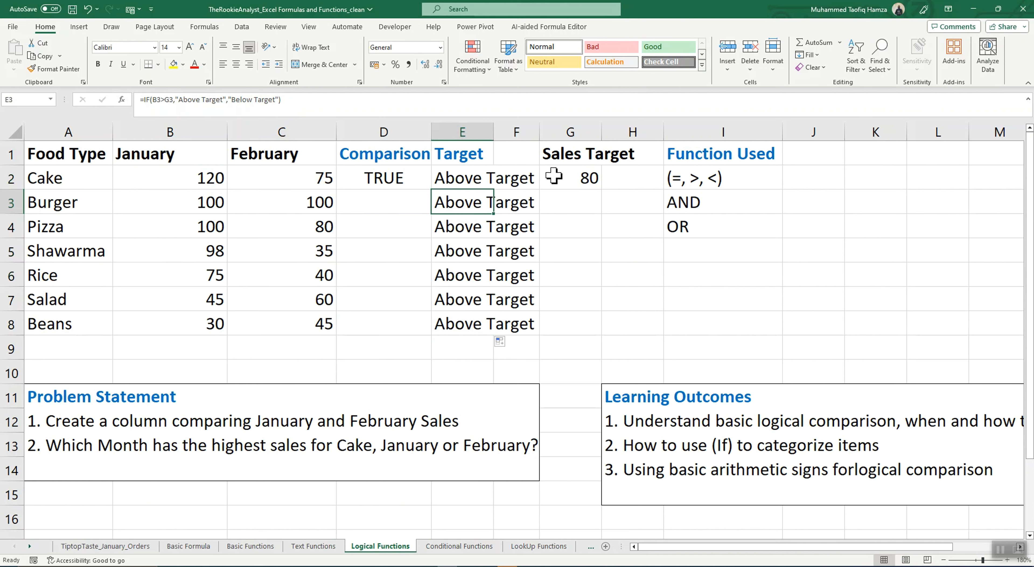
pyautogui.click(462, 227)
pyautogui.click(324, 101)
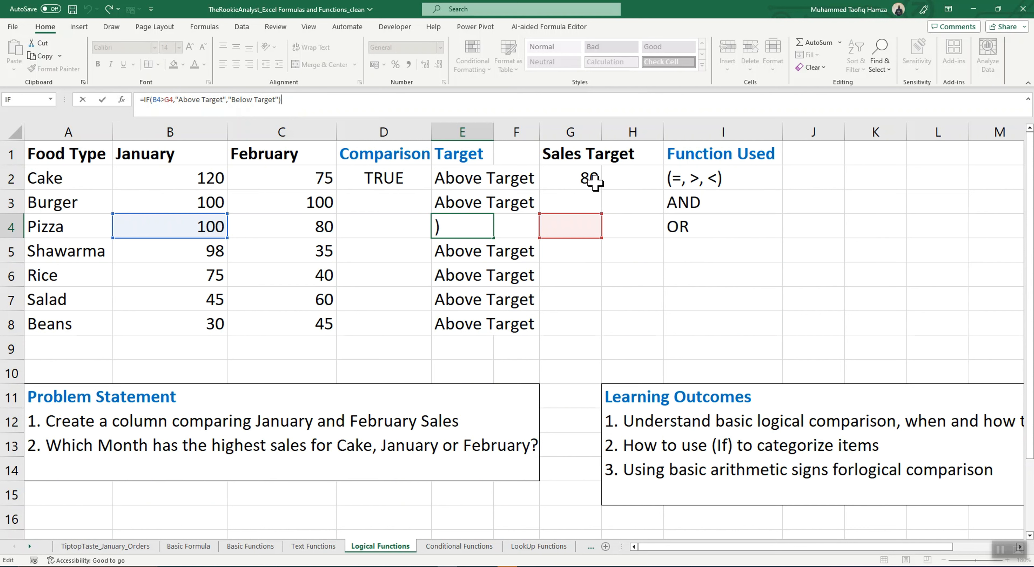
pyautogui.click(486, 196)
pyautogui.click(588, 200)
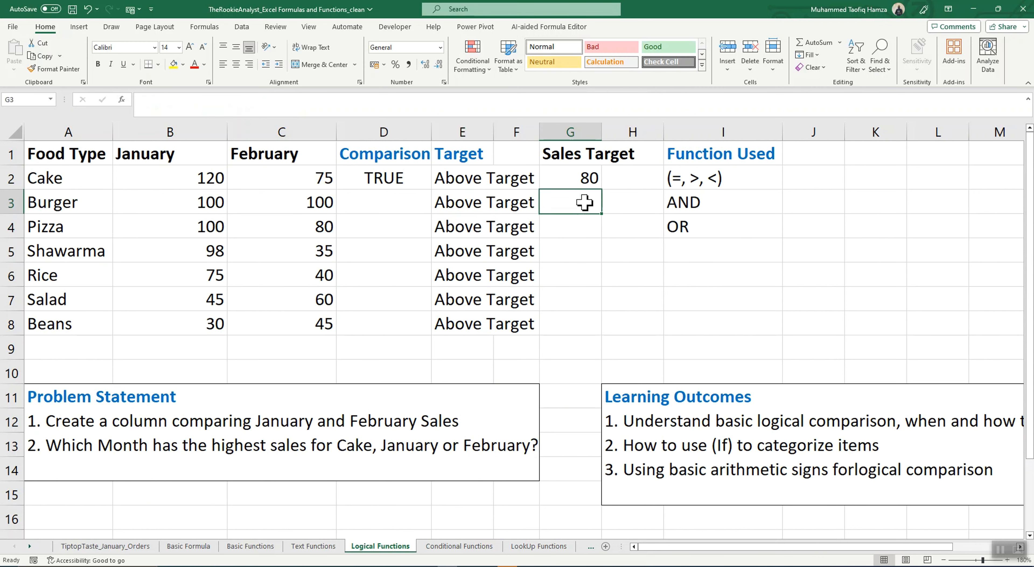
pyautogui.press('Left')
pyautogui.press('Left')
pyautogui.click(350, 97)
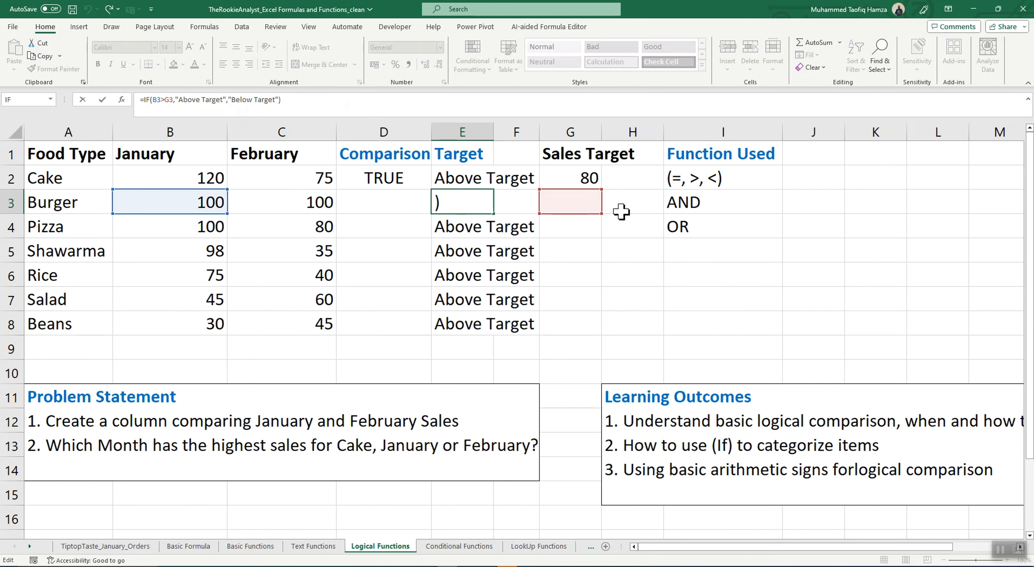
pyautogui.click(589, 177)
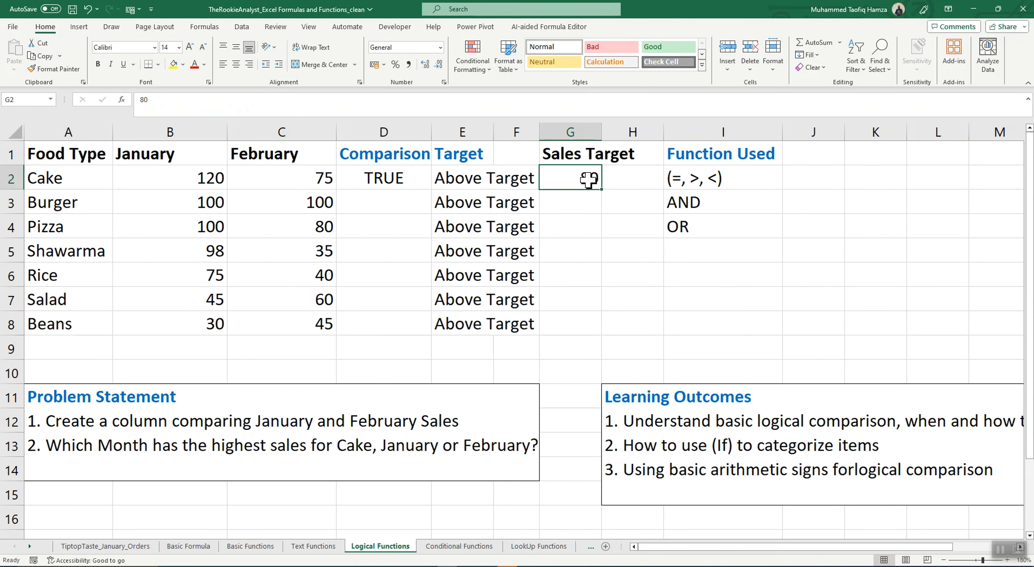
# - Make the Sales Target reference in E2's IF formula absolute, so its logical test reads B2>$G$2
pyautogui.click(475, 176)
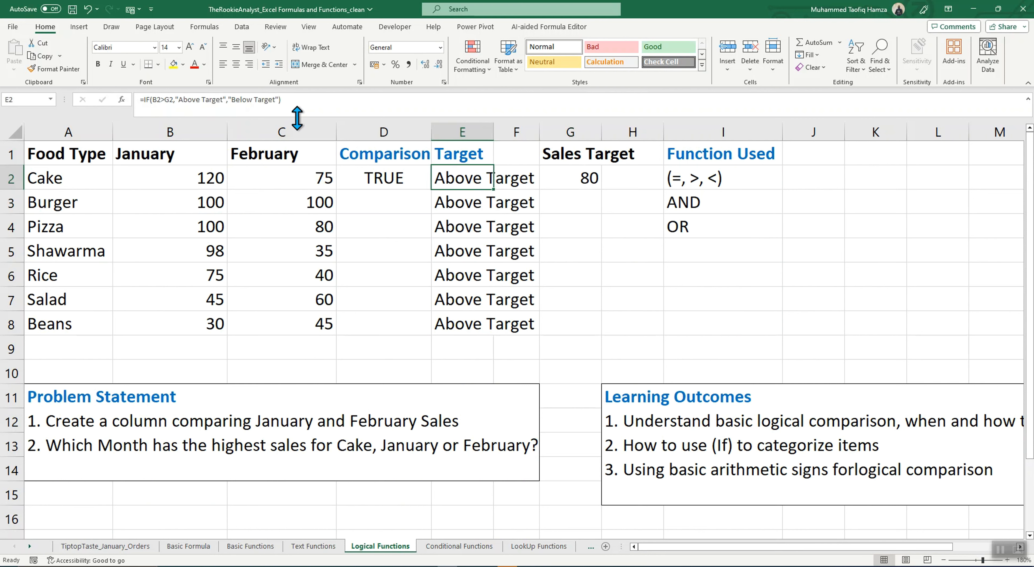
pyautogui.click(165, 99)
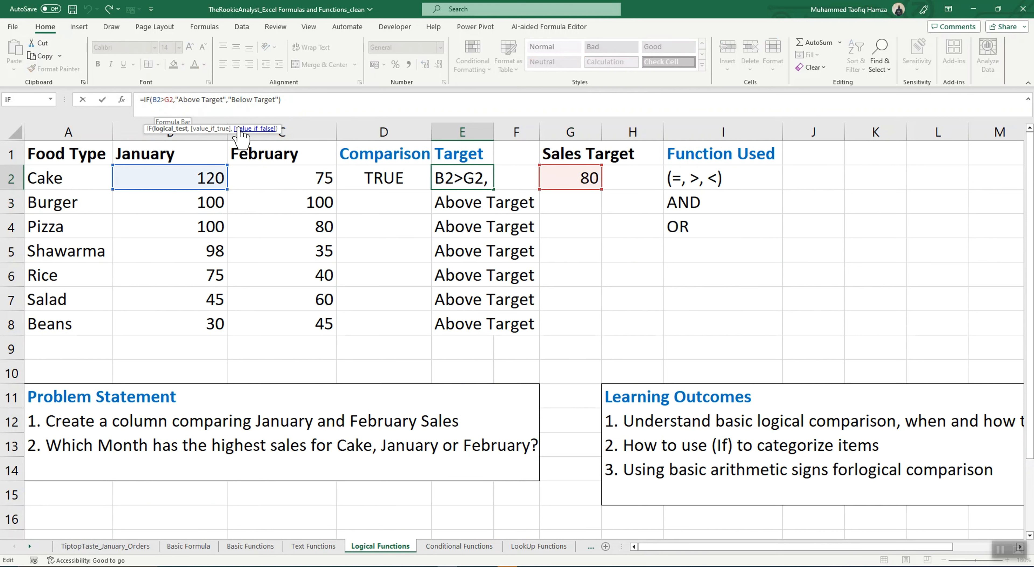
pyautogui.write('$')
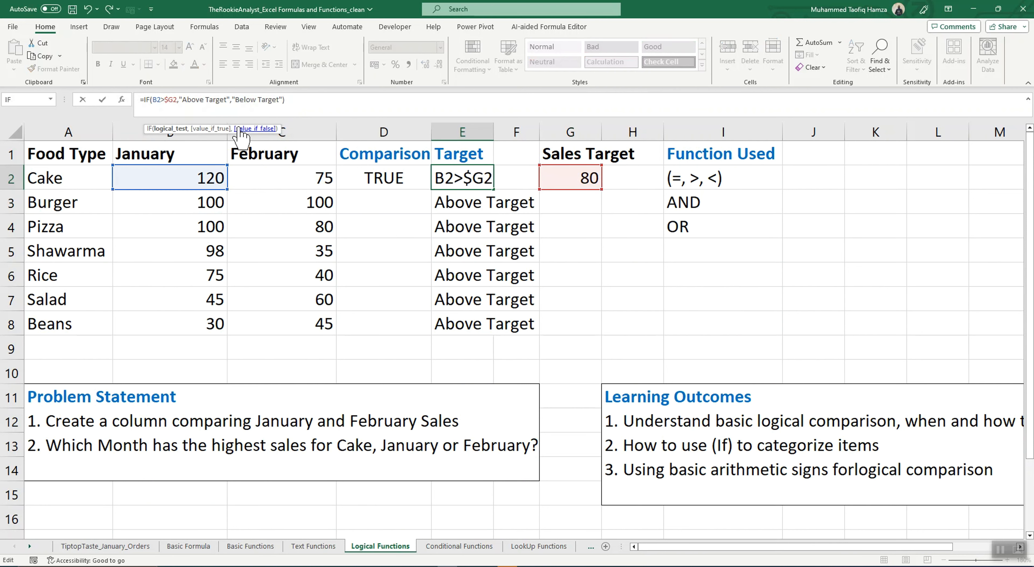
pyautogui.click(172, 101)
pyautogui.write('$')
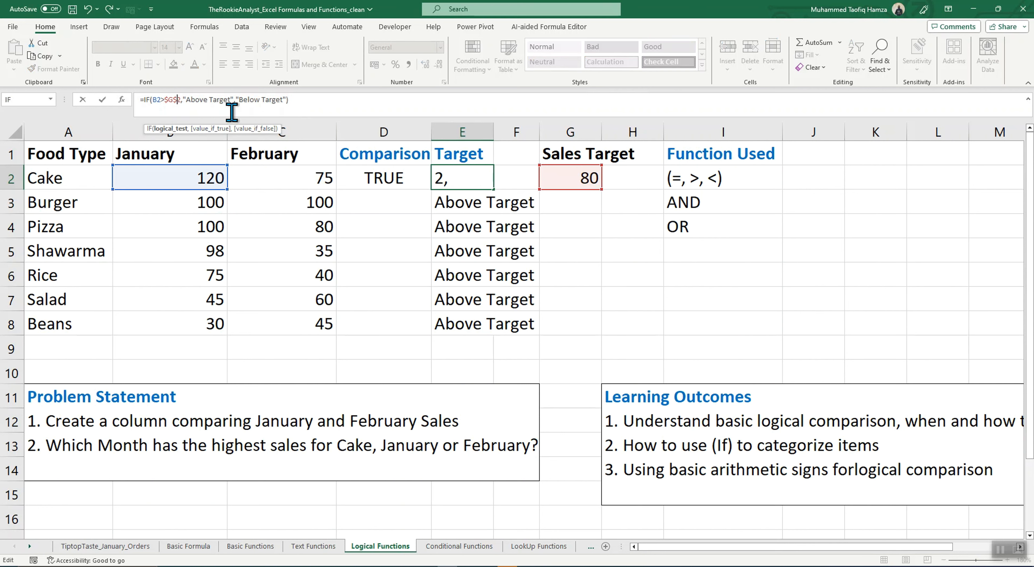
pyautogui.press('Return')
# - Fill the corrected IF formula from E2 down the Target column through Beans, E8
pyautogui.click(468, 176)
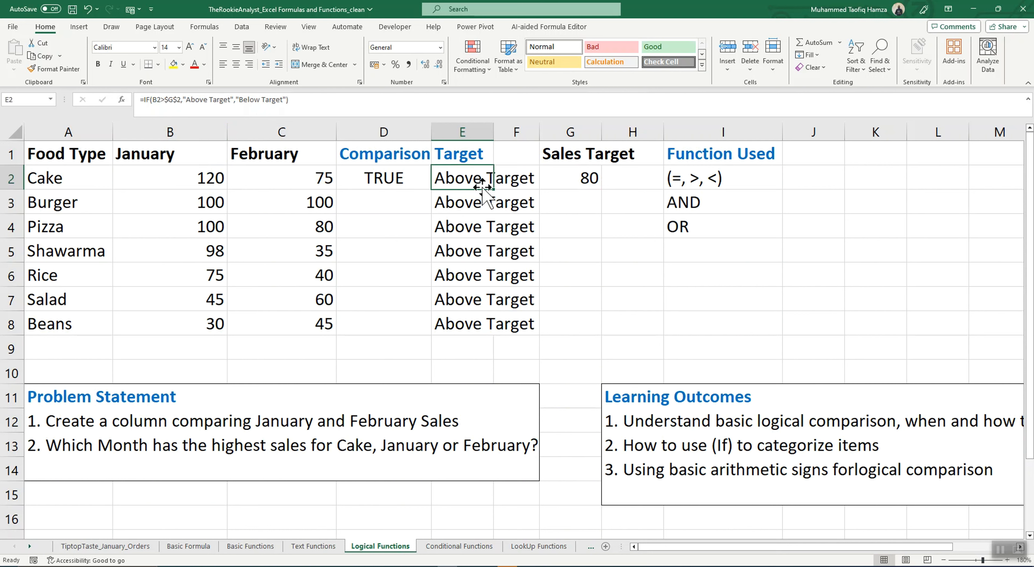
pyautogui.moveTo(493, 188); pyautogui.dragTo(510, 341)
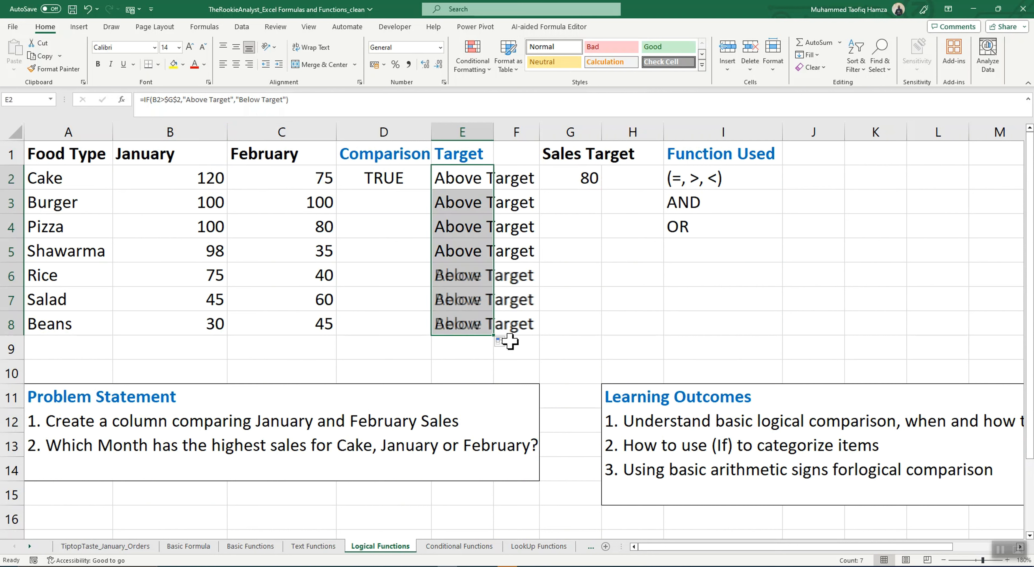
pyautogui.click(580, 325)
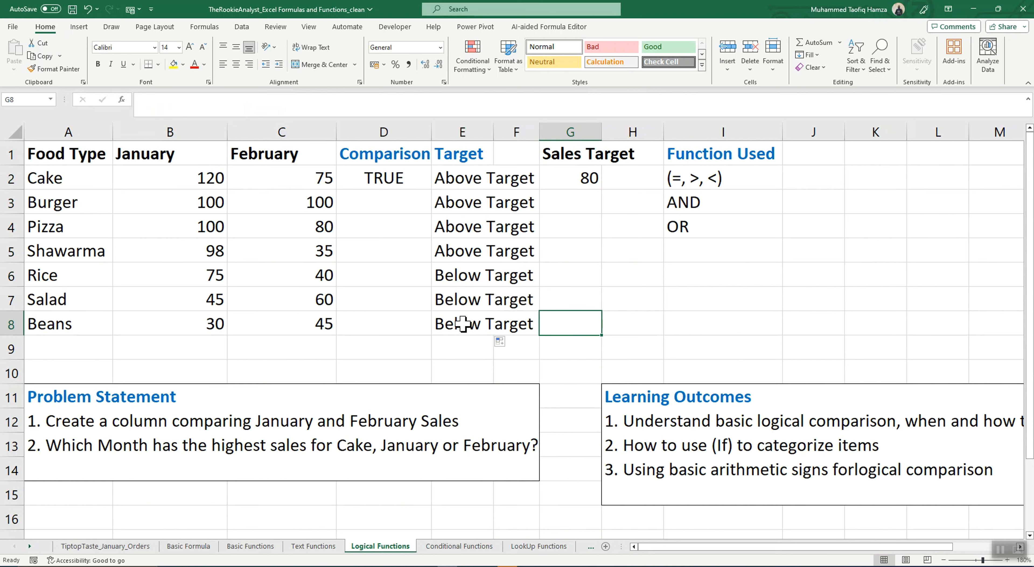
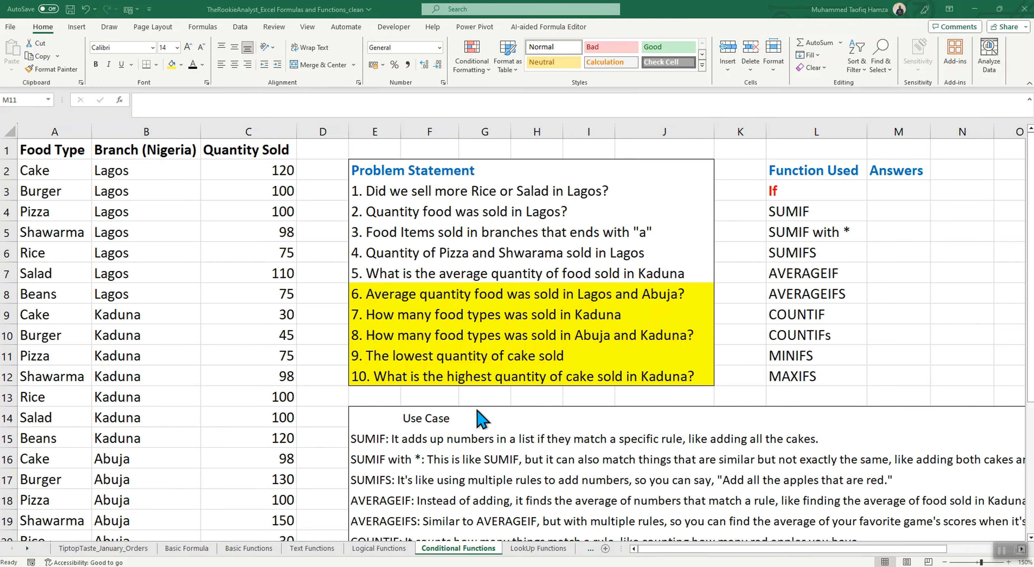
# - Insert an IF function in the Answers cell for question 1, M3, on the Conditional Functions sheet
pyautogui.scroll(-2, 479, 418)
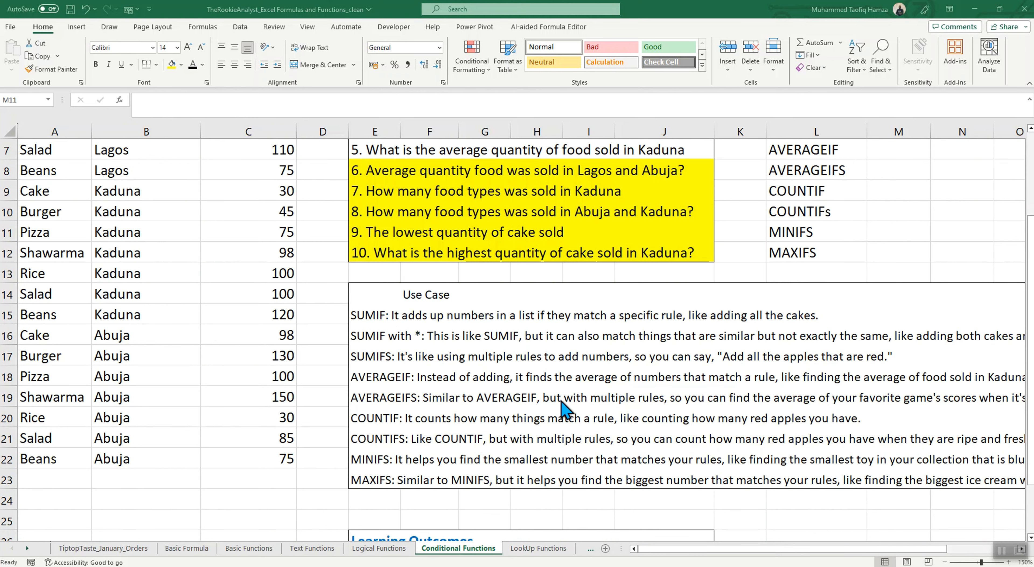
pyautogui.scroll(2, 643, 439)
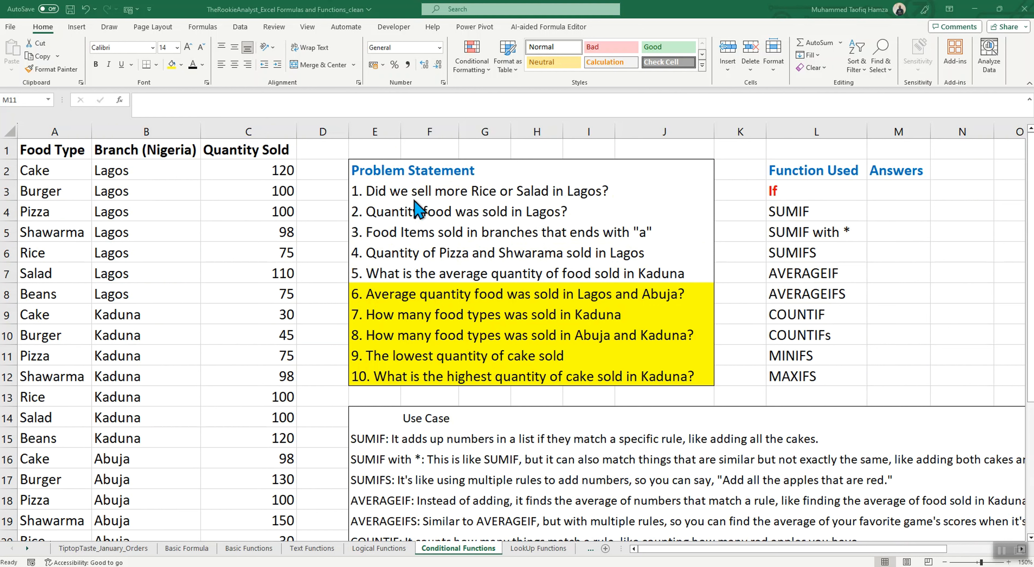
pyautogui.doubleClick(895, 191)
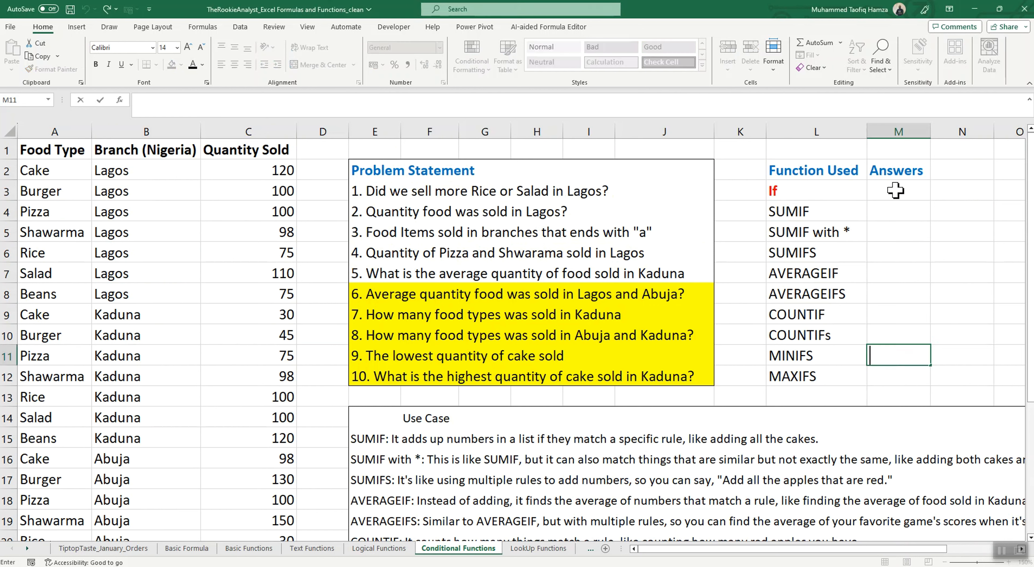
pyautogui.click(896, 190)
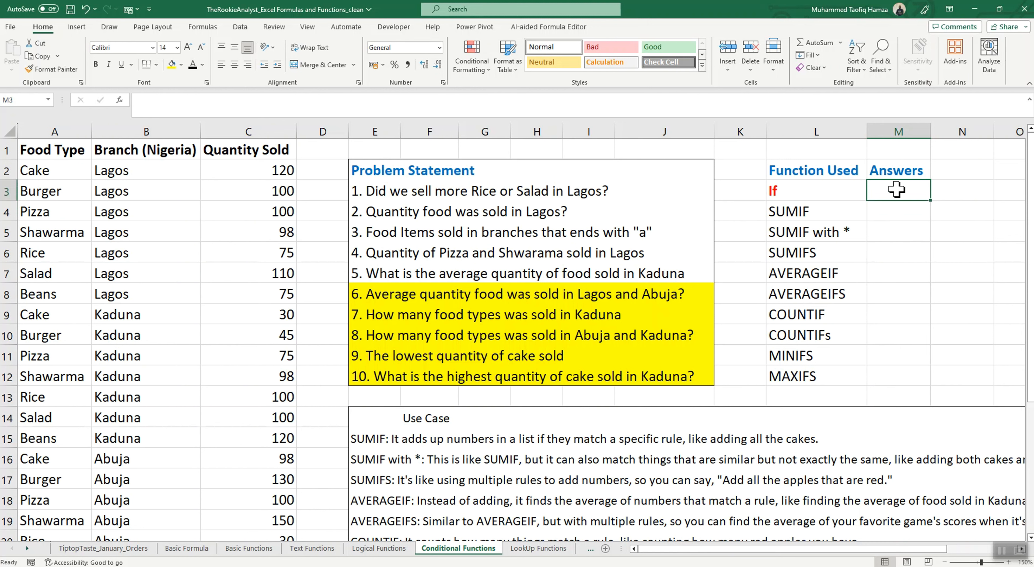
pyautogui.write('=')
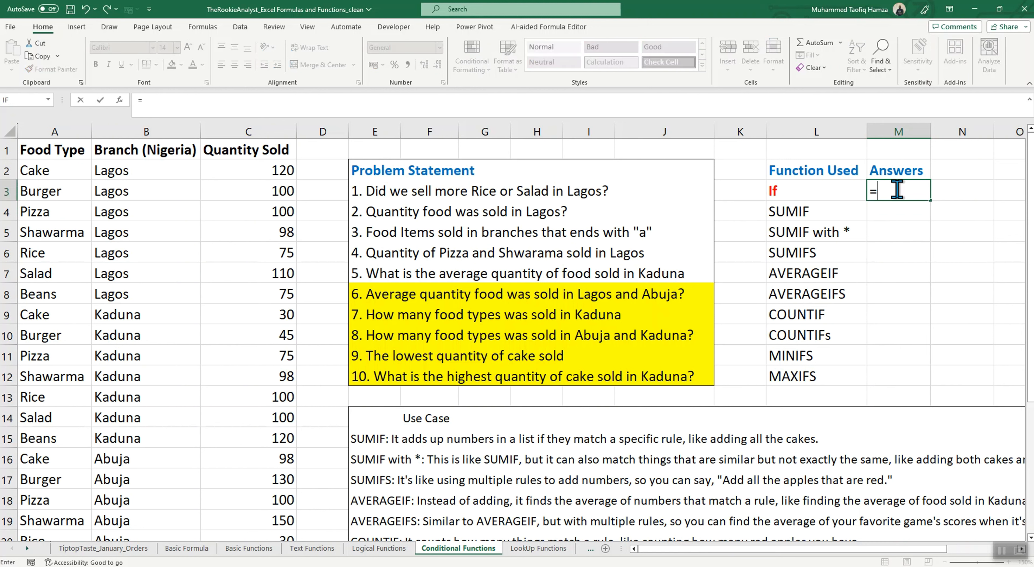
pyautogui.click(120, 100)
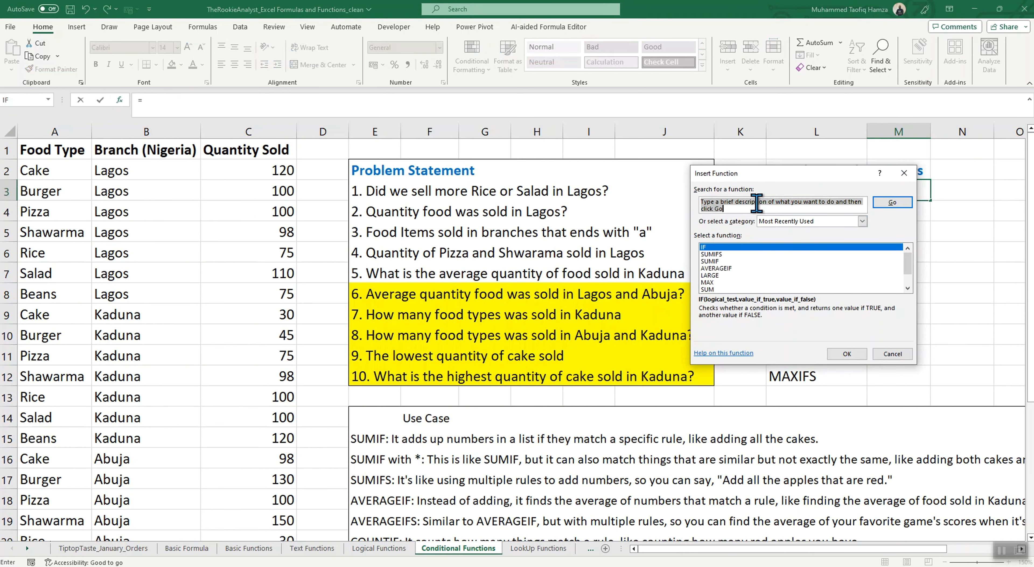
pyautogui.write('if')
pyautogui.click(891, 202)
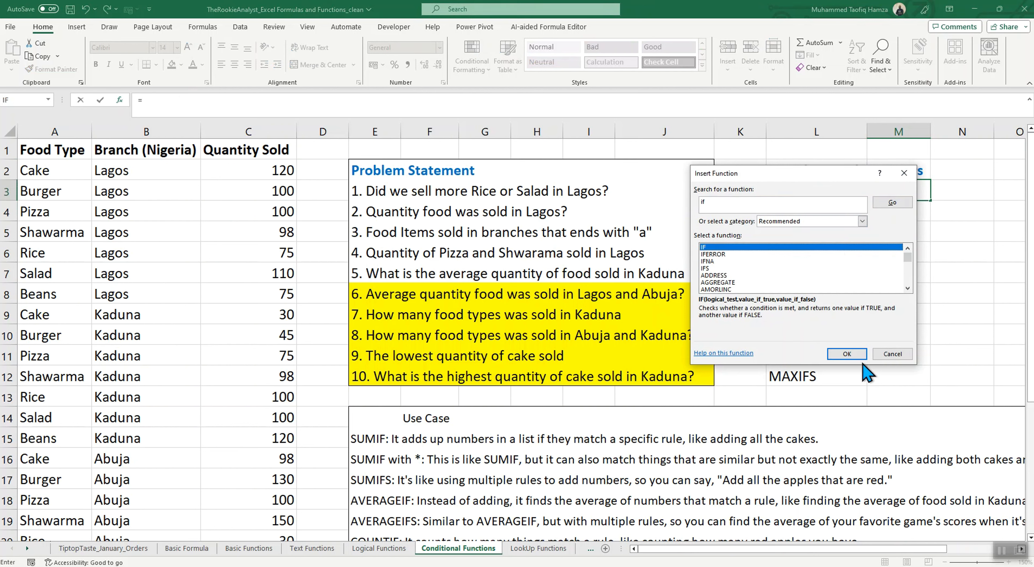
pyautogui.click(845, 355)
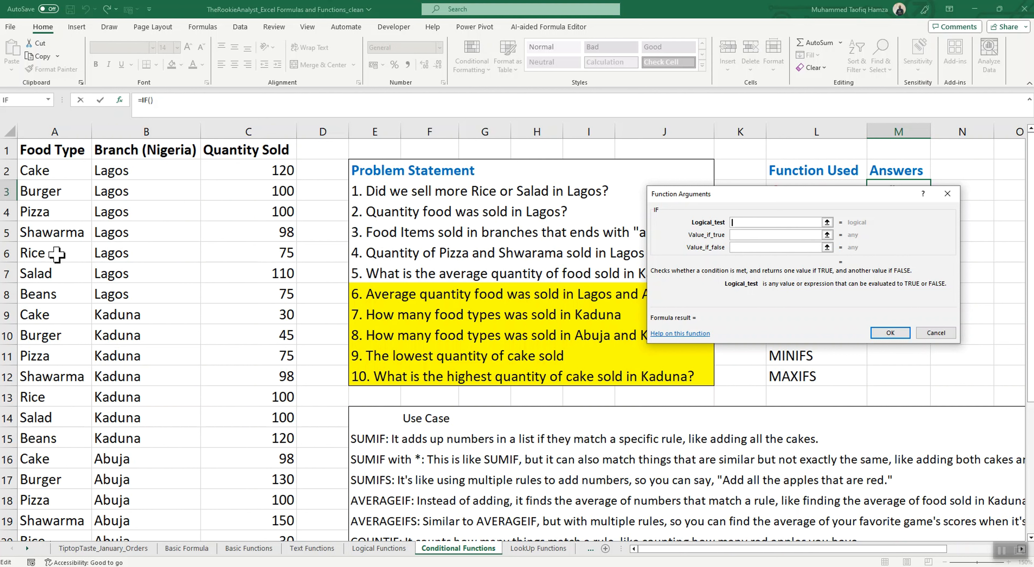
# - Set the IF logical test to compare Lagos quantities of Rice and Salad as C6>C7
pyautogui.click(286, 257)
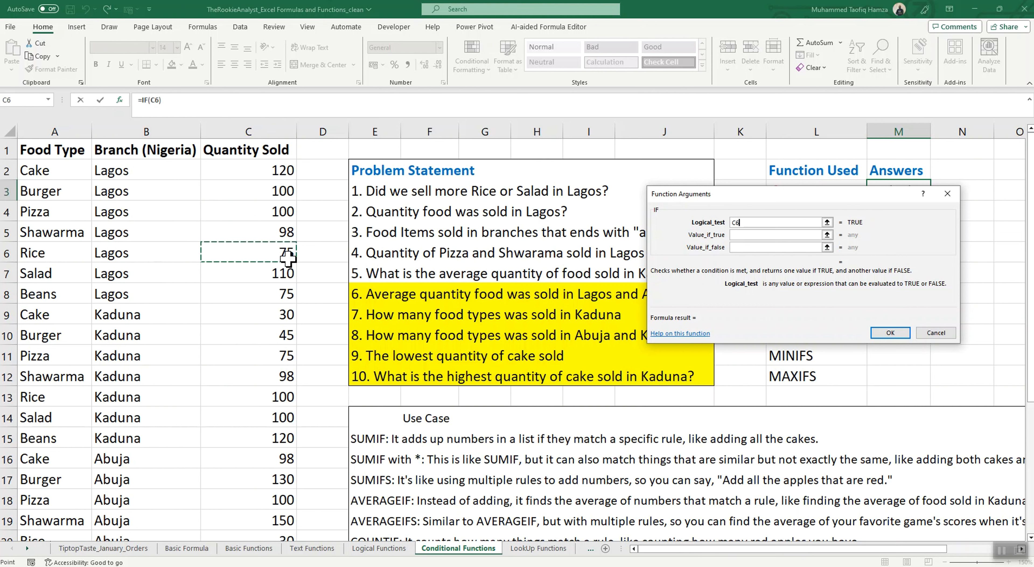
pyautogui.write('>')
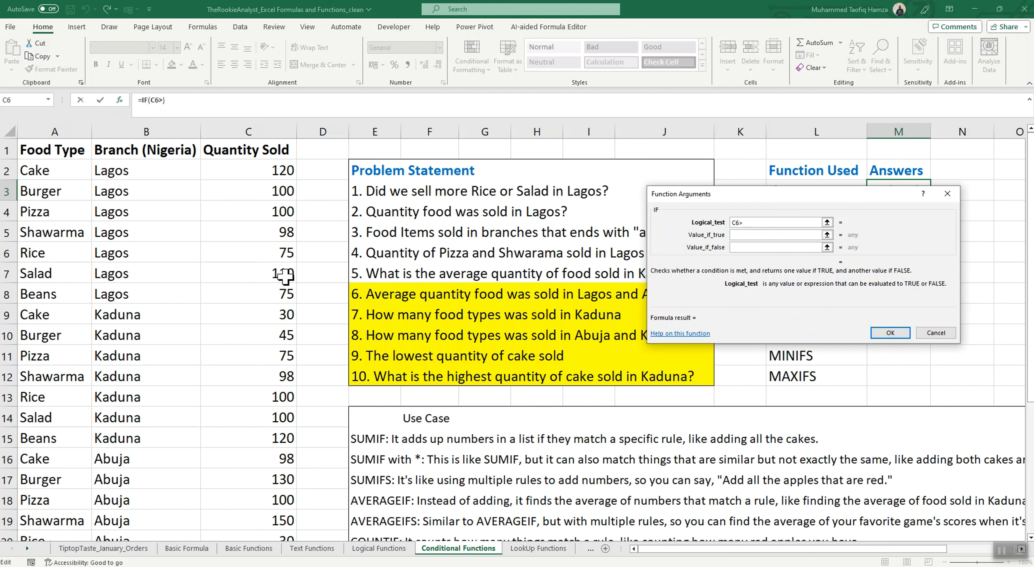
pyautogui.click(286, 275)
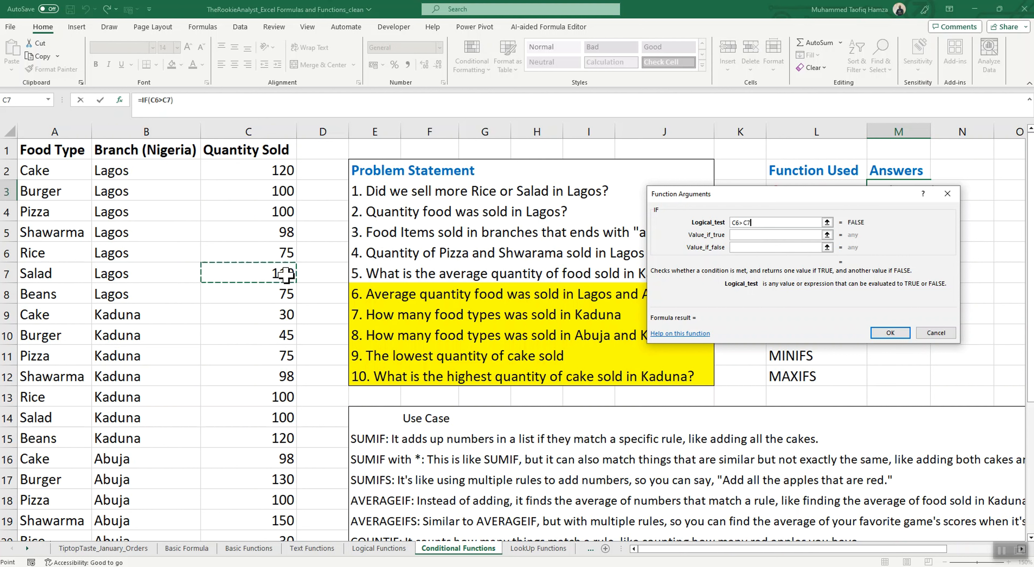
# - Set the value if true to "Rice" and the value if false to "Salad", completing M3's IF formula
pyautogui.click(754, 234)
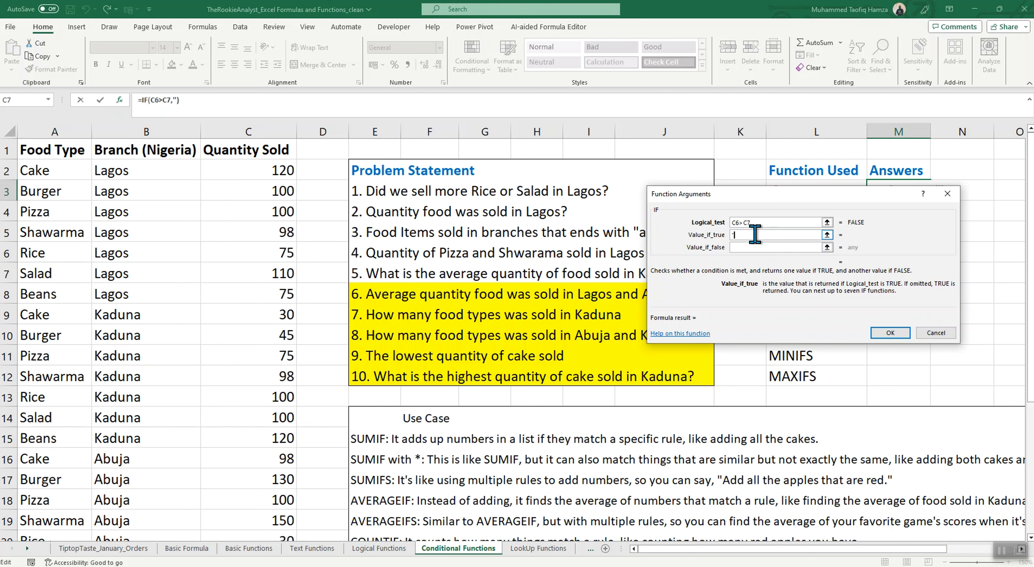
pyautogui.write('"Rice"')
pyautogui.click(748, 246)
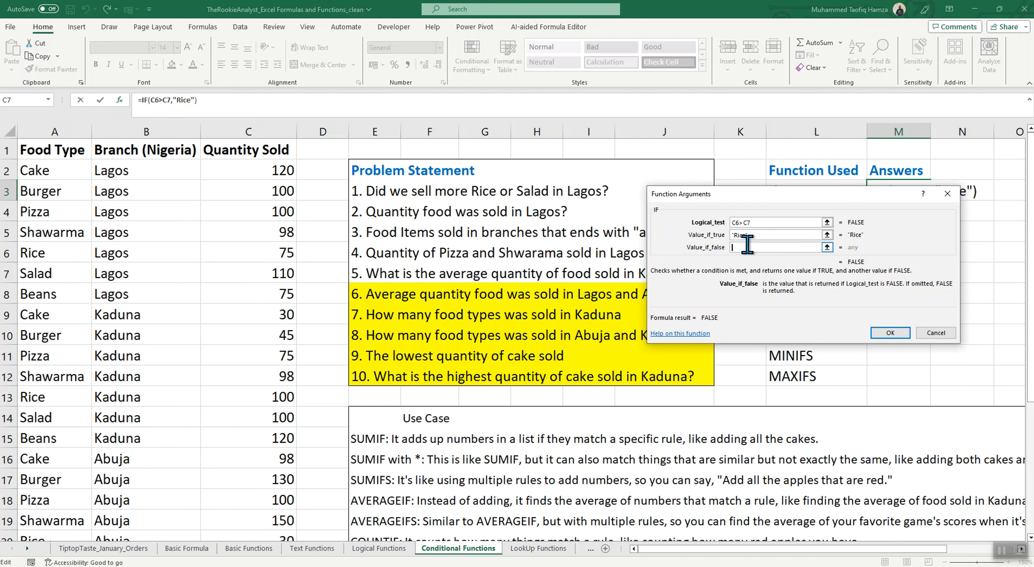
pyautogui.write('"Sal')
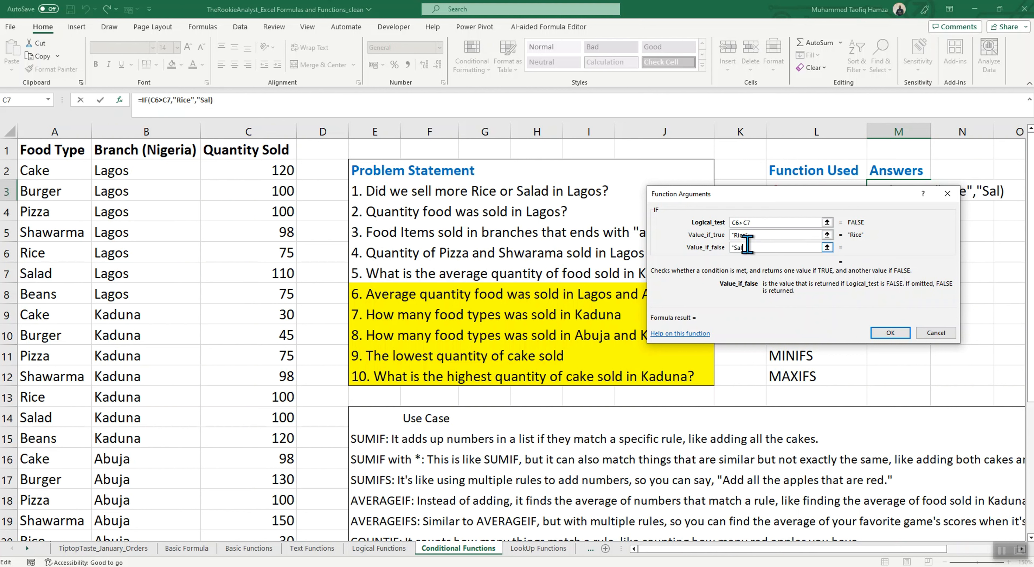
pyautogui.write('ad"')
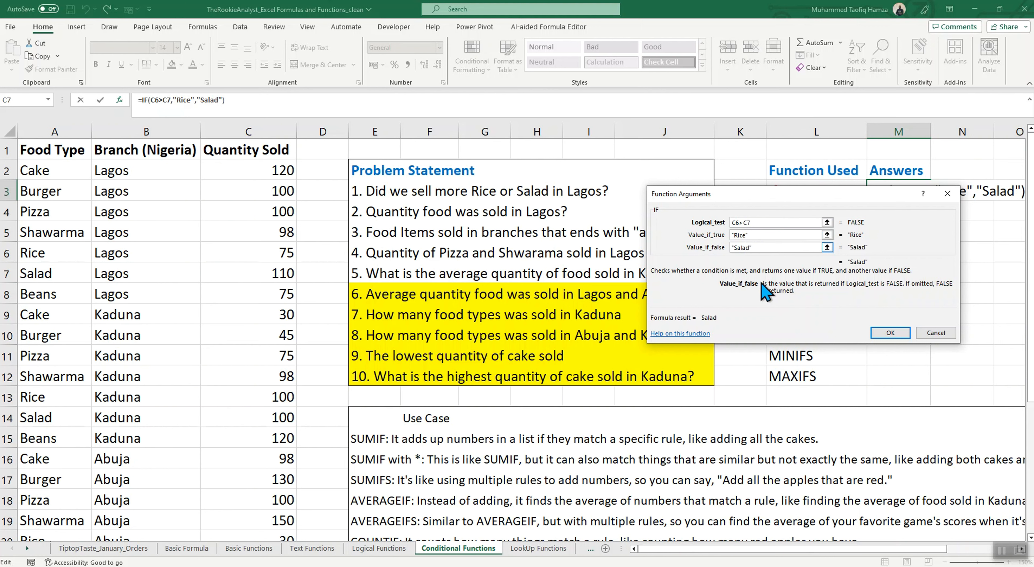
pyautogui.click(890, 333)
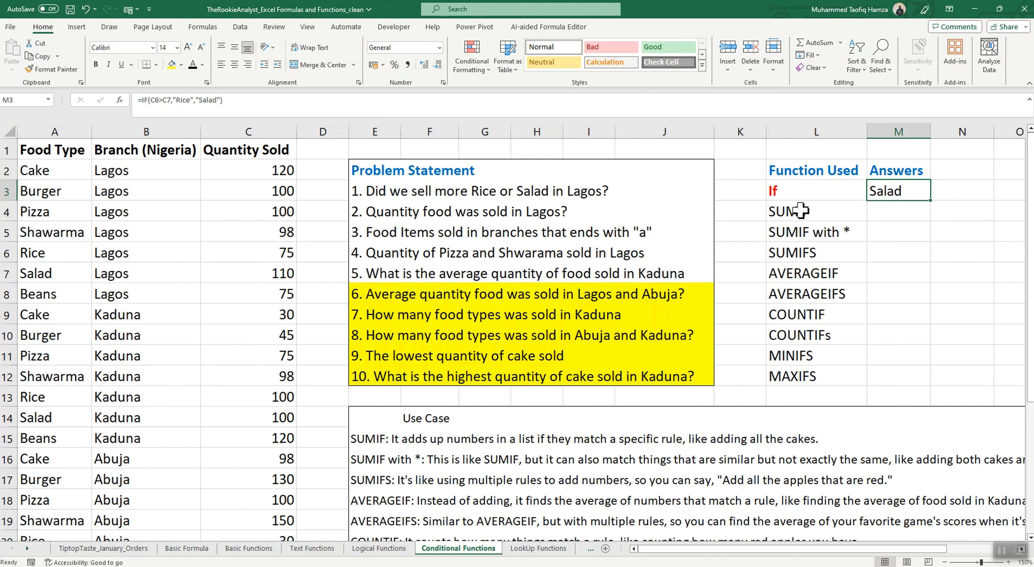
# - Insert a SUMIF function in the Answers cell for question 2, M4
pyautogui.click(881, 212)
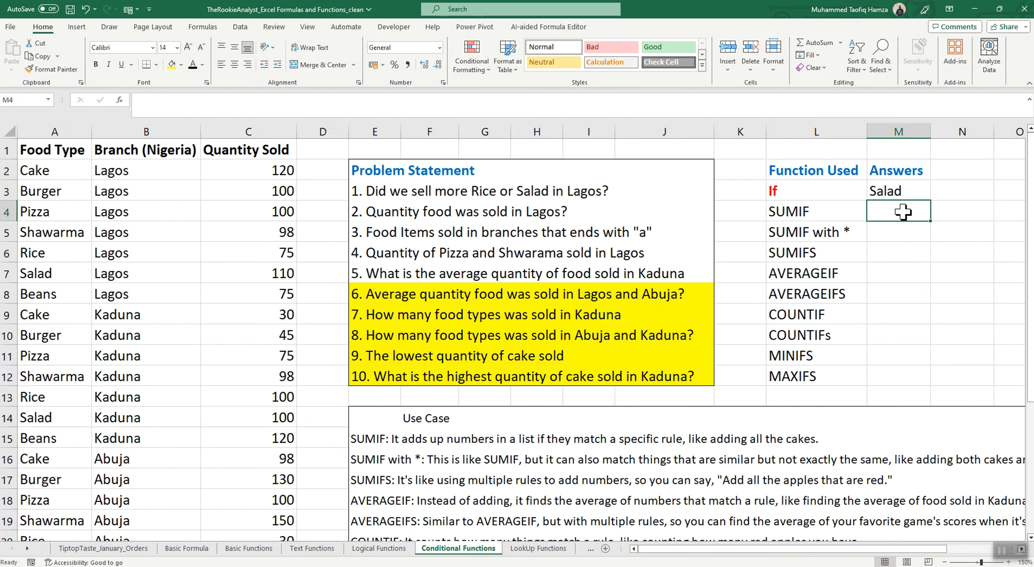
pyautogui.write('=')
pyautogui.click(120, 100)
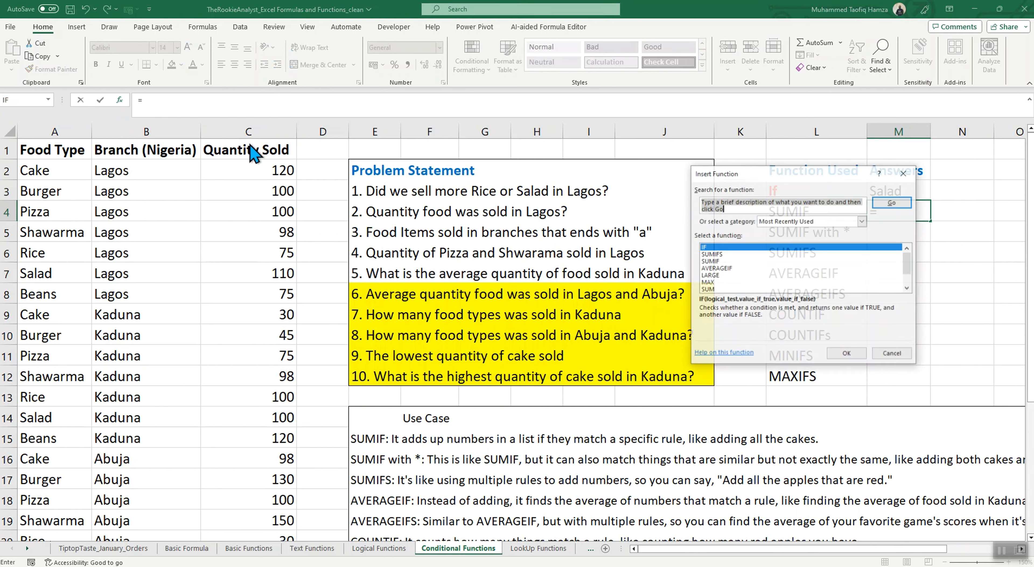
pyautogui.write('Sum')
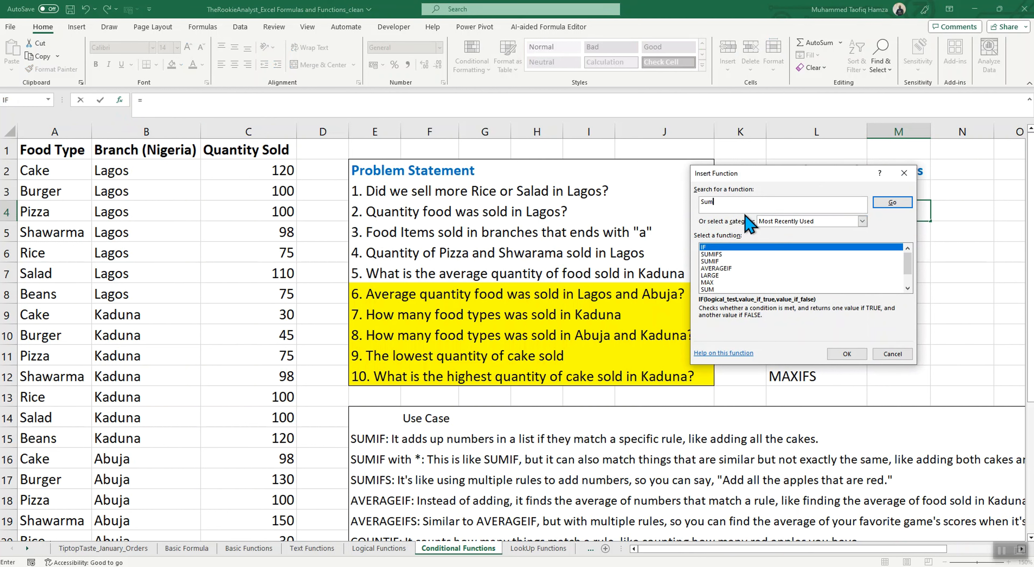
pyautogui.write('if')
pyautogui.click(892, 202)
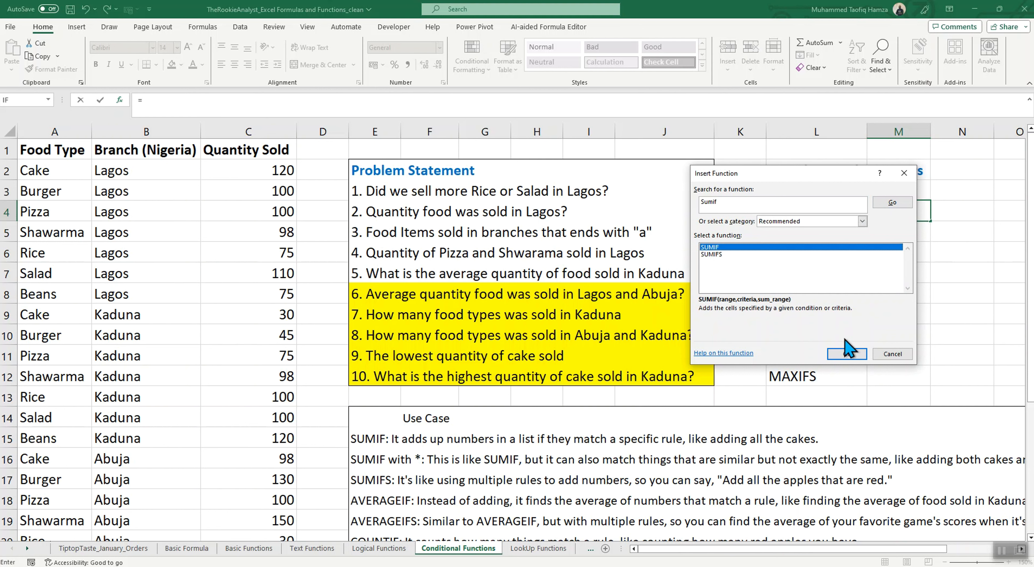
pyautogui.click(847, 354)
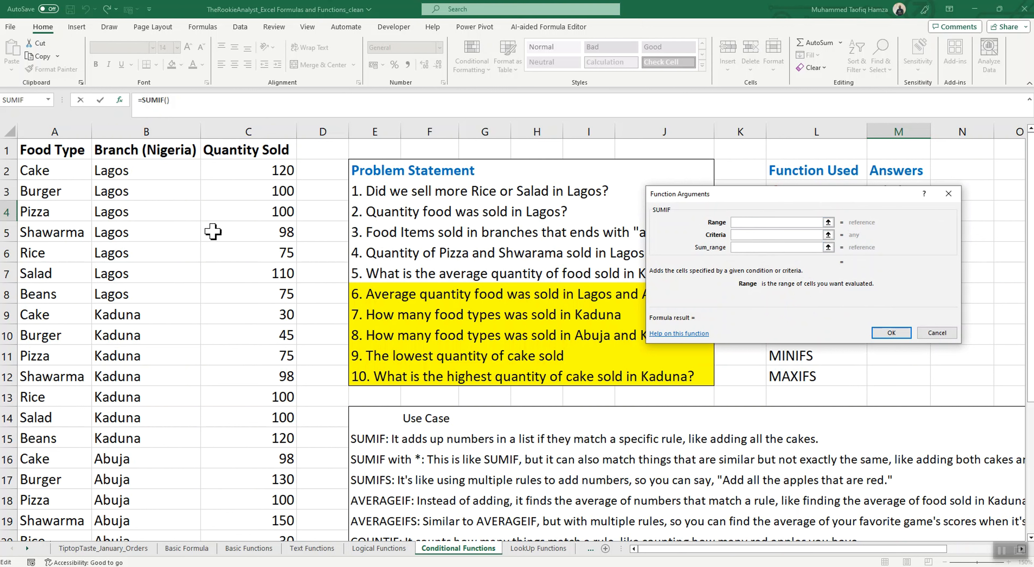
# - Complete M4's SUMIF with range B:B, criteria B2 and sum range C:C
pyautogui.click(126, 130)
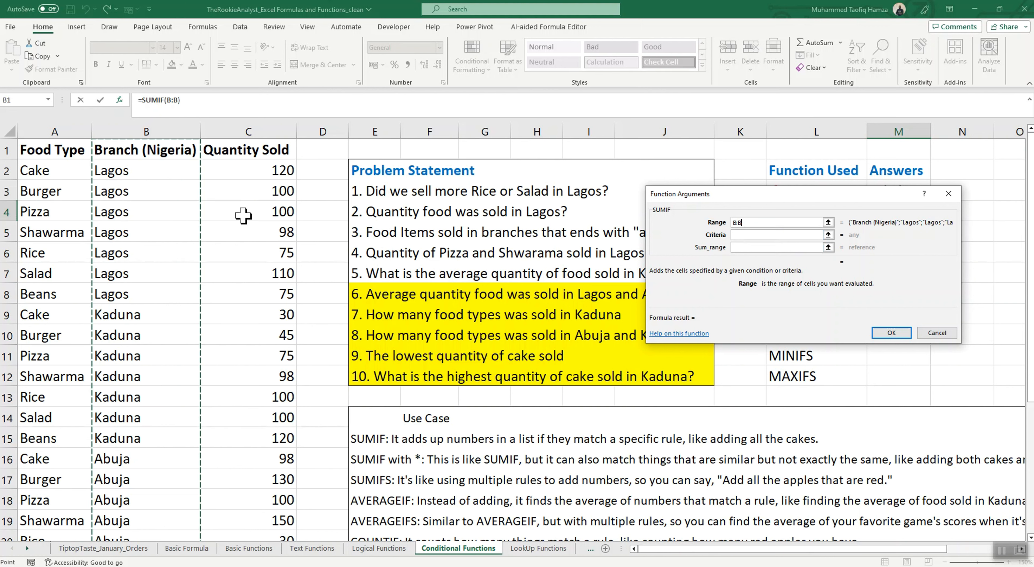
pyautogui.click(109, 171)
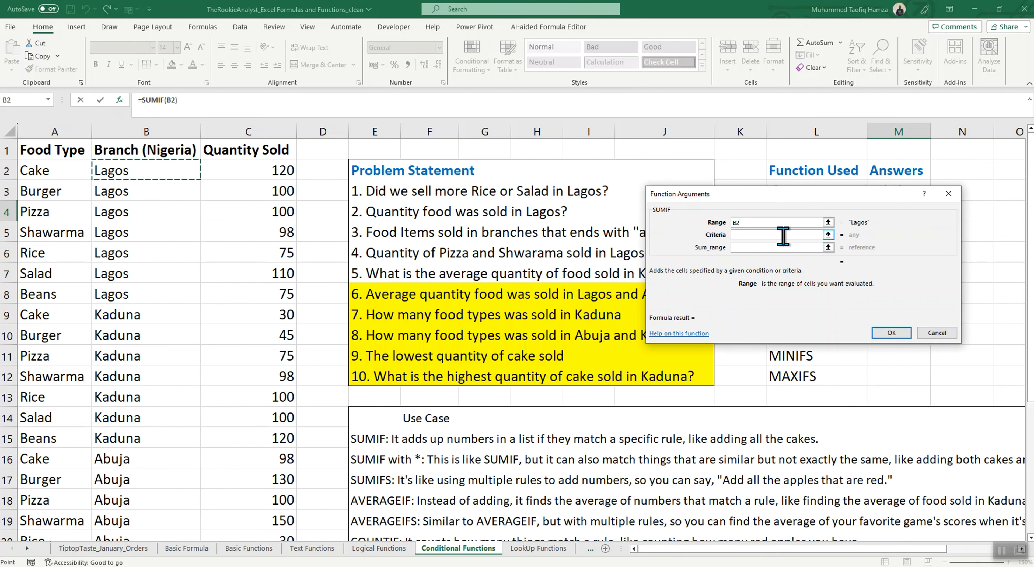
pyautogui.click(148, 133)
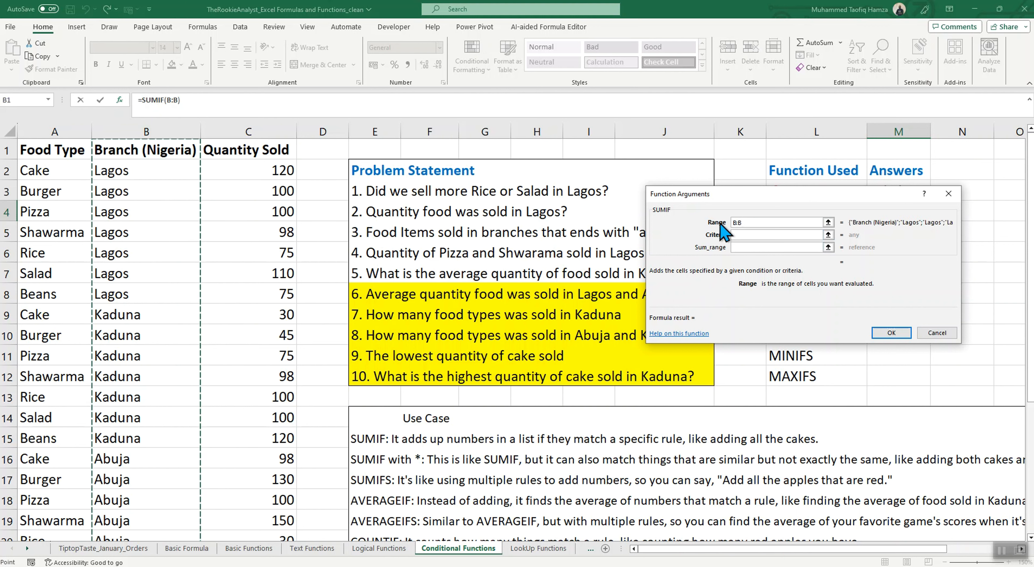
pyautogui.click(742, 235)
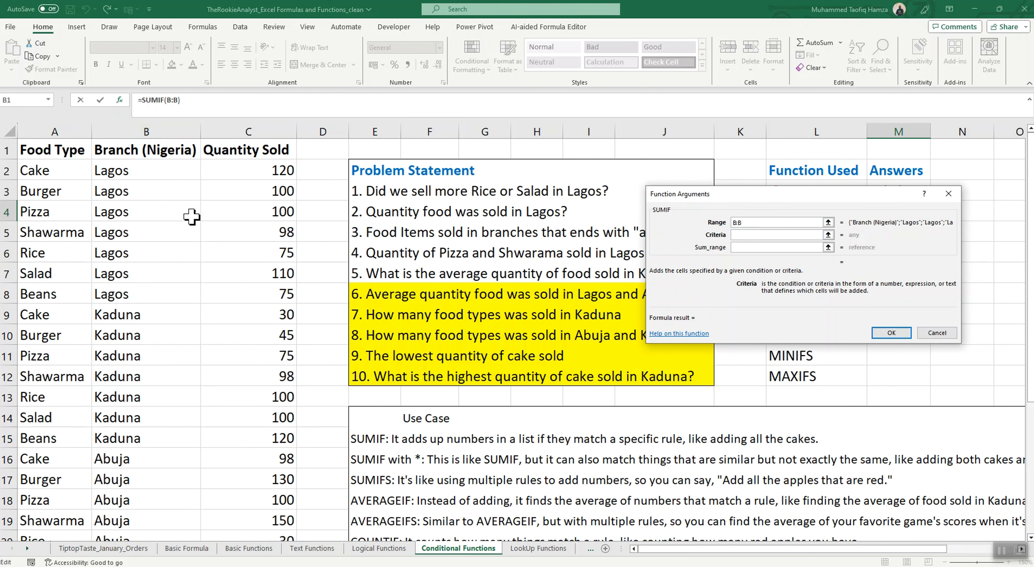
pyautogui.click(111, 173)
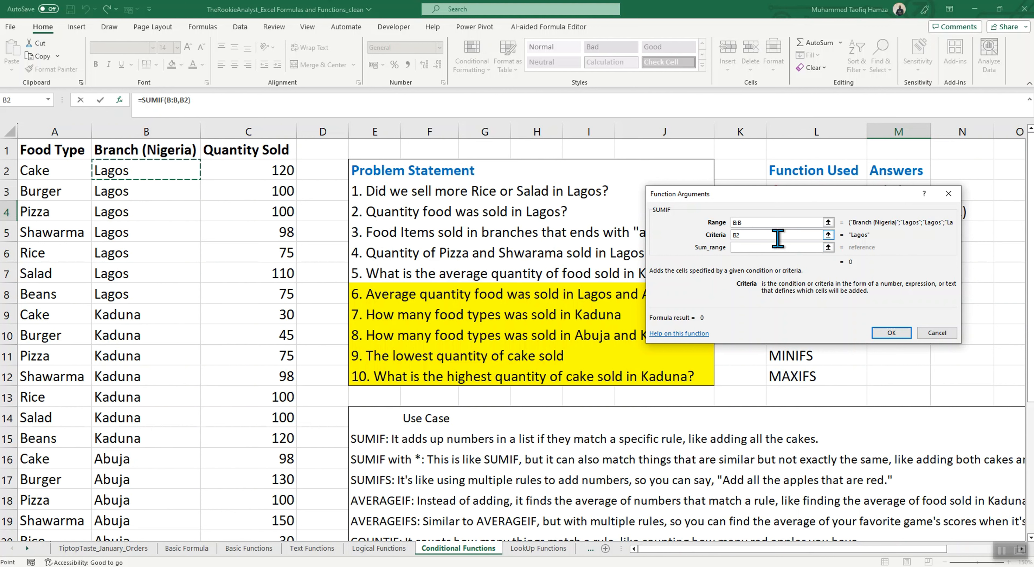
pyautogui.click(764, 248)
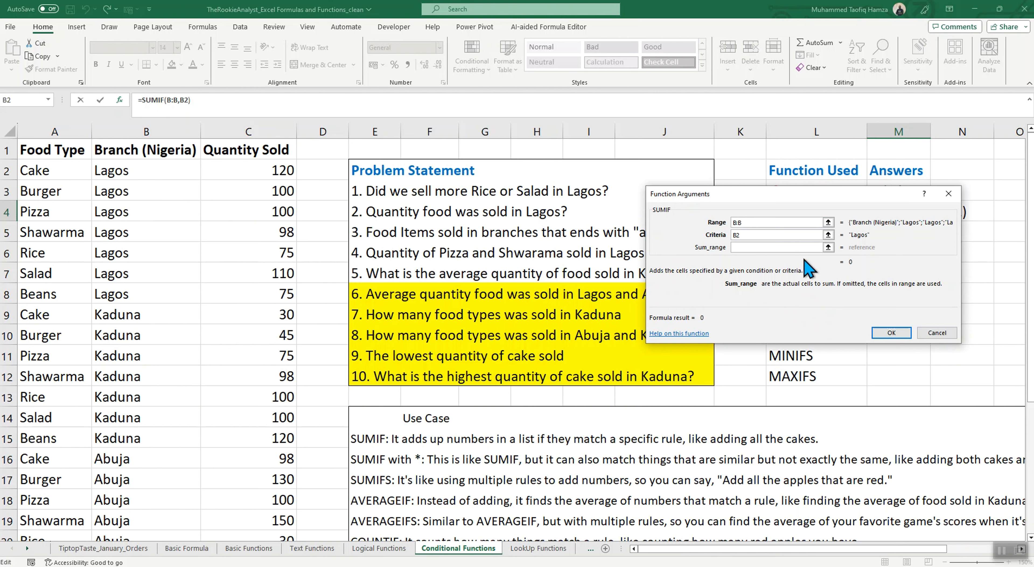
pyautogui.click(267, 132)
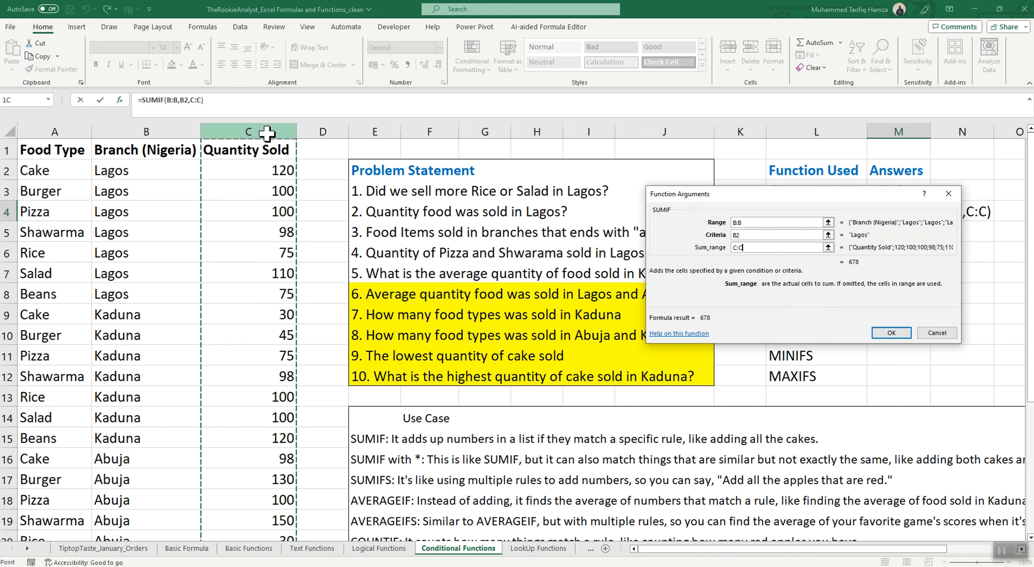
pyautogui.click(887, 333)
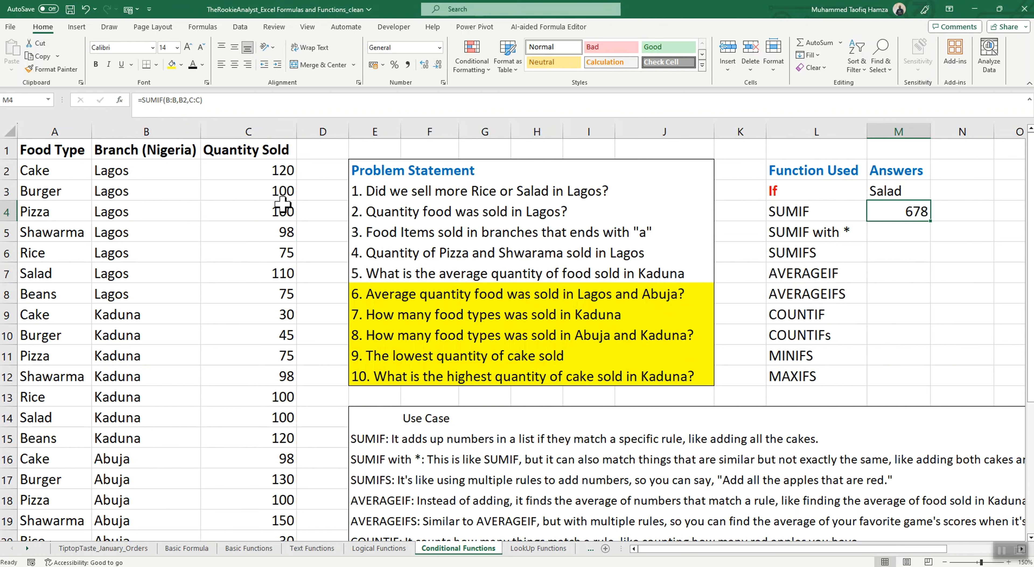
# - Check the sum of the Lagos quantities in C2:C8 against the SUMIF answer in M4
pyautogui.moveTo(278, 169); pyautogui.dragTo(280, 275)
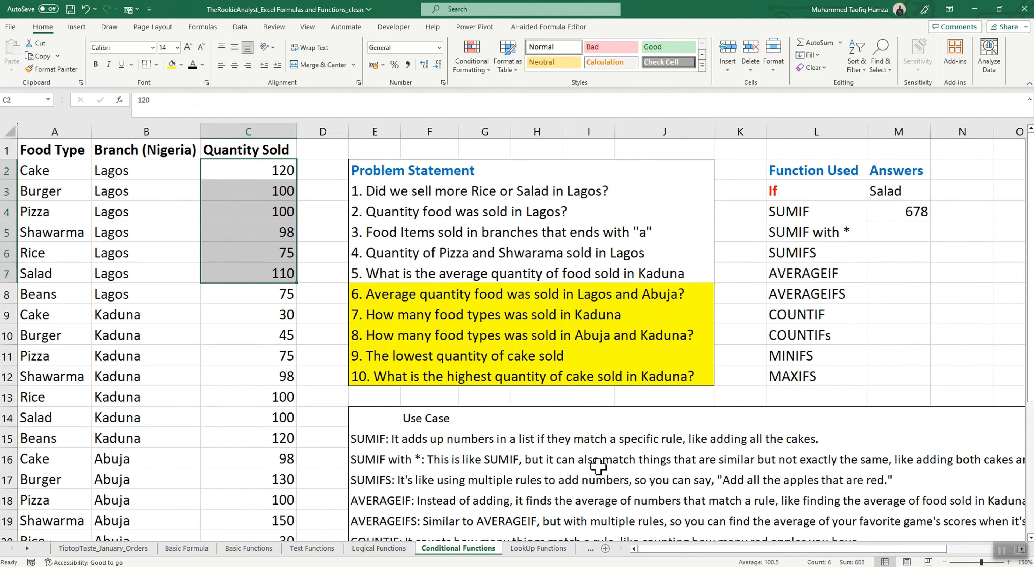
pyautogui.click(272, 189)
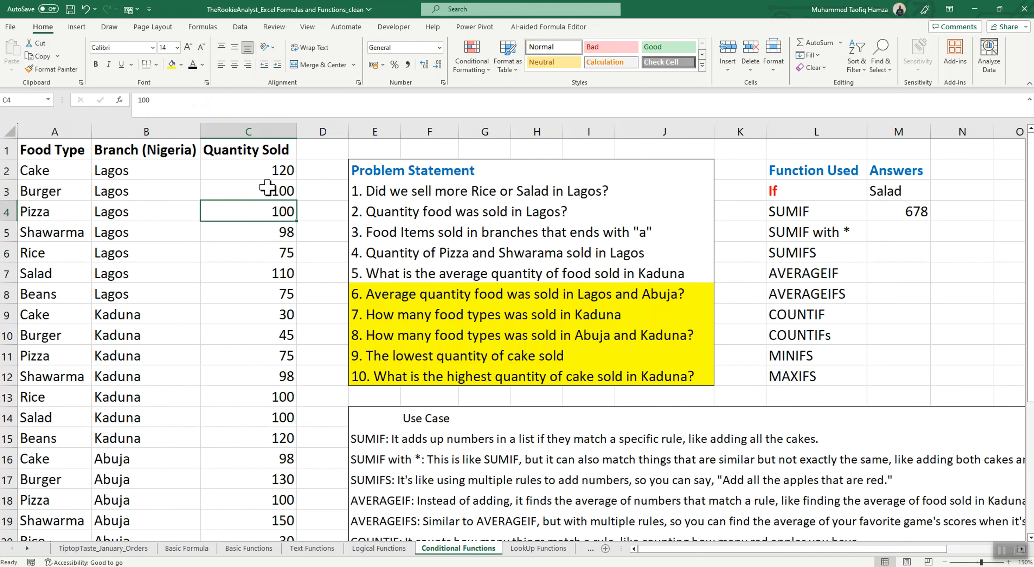
pyautogui.moveTo(277, 169); pyautogui.dragTo(282, 290)
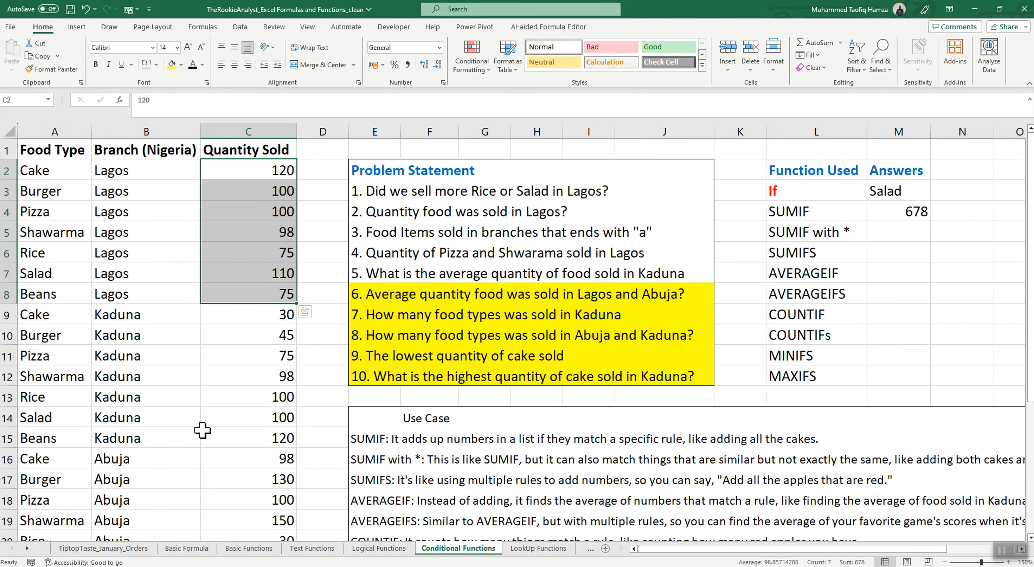
pyautogui.click(919, 212)
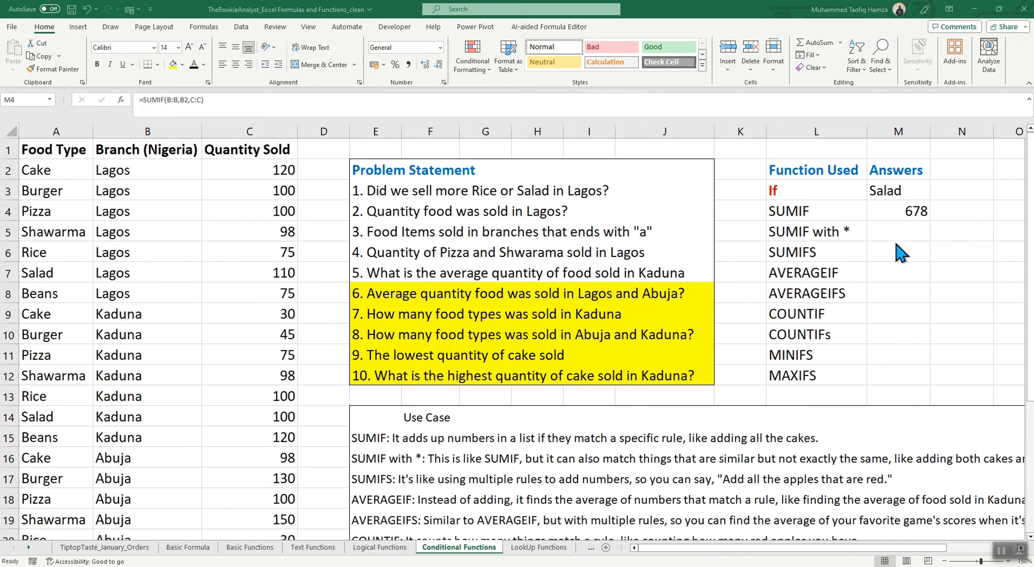
# - Insert a SUMIF function in N4, beside the question 2 answer
pyautogui.click(904, 230)
pyautogui.click(953, 210)
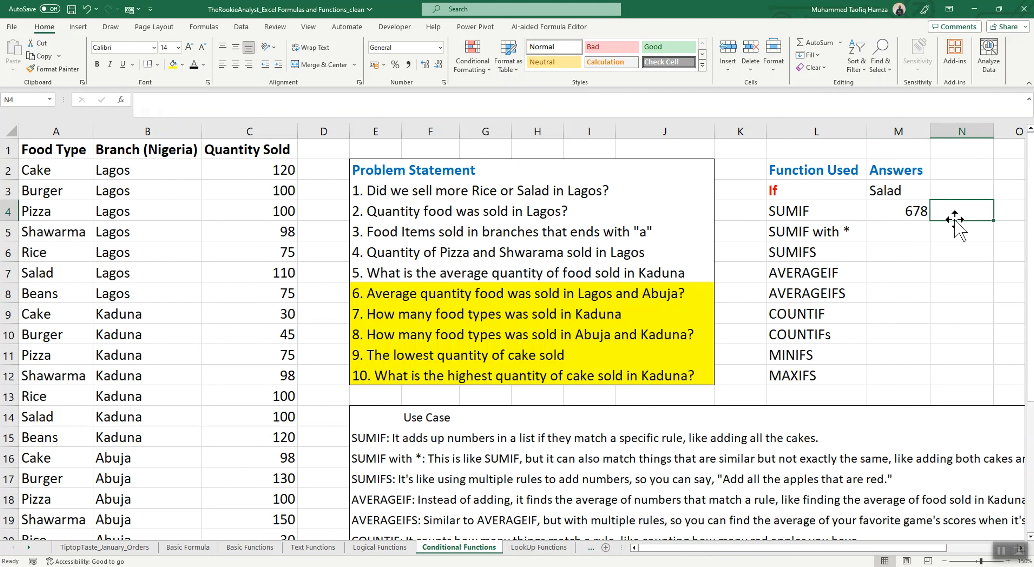
pyautogui.write('=')
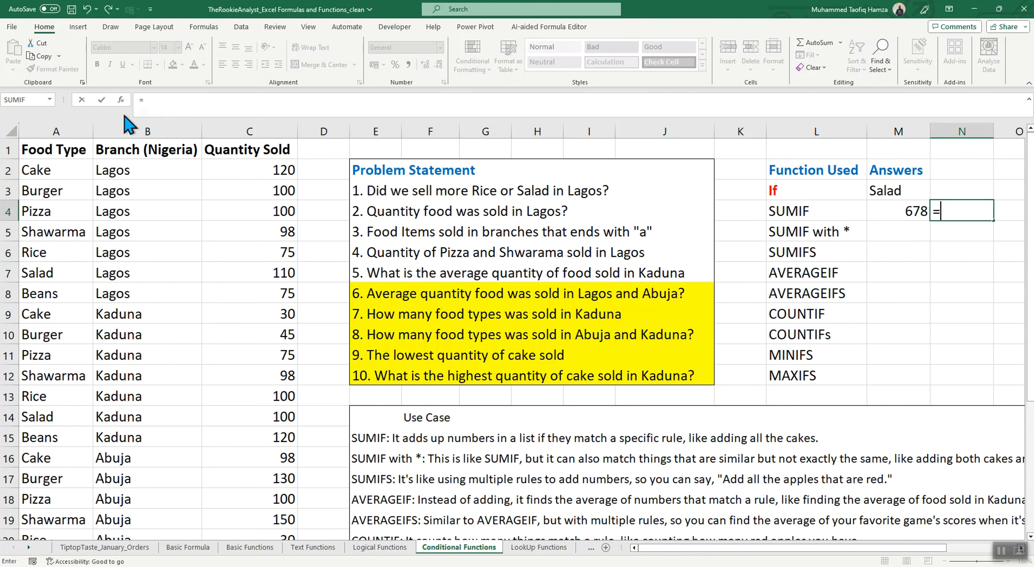
pyautogui.click(121, 100)
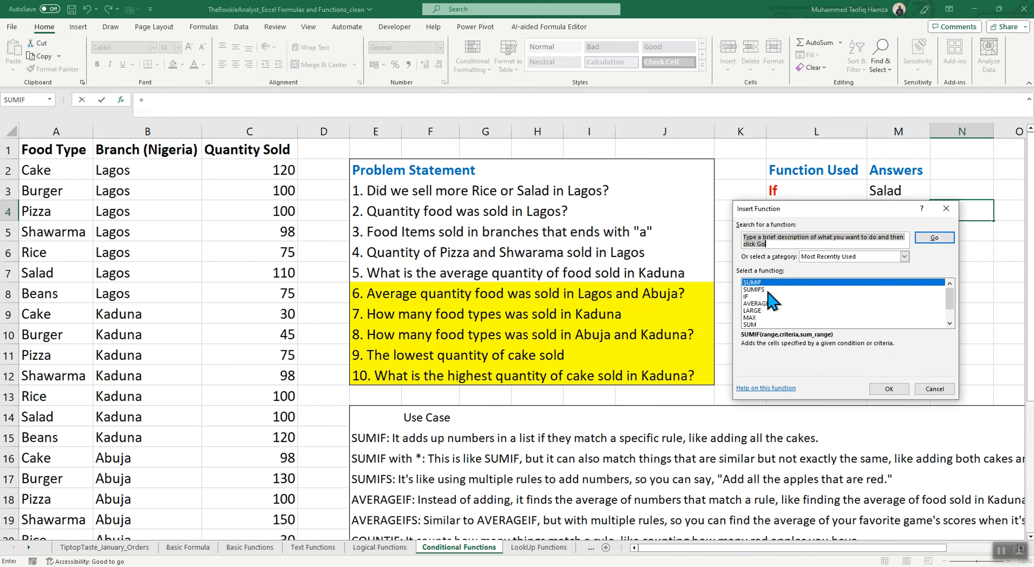
pyautogui.click(768, 240)
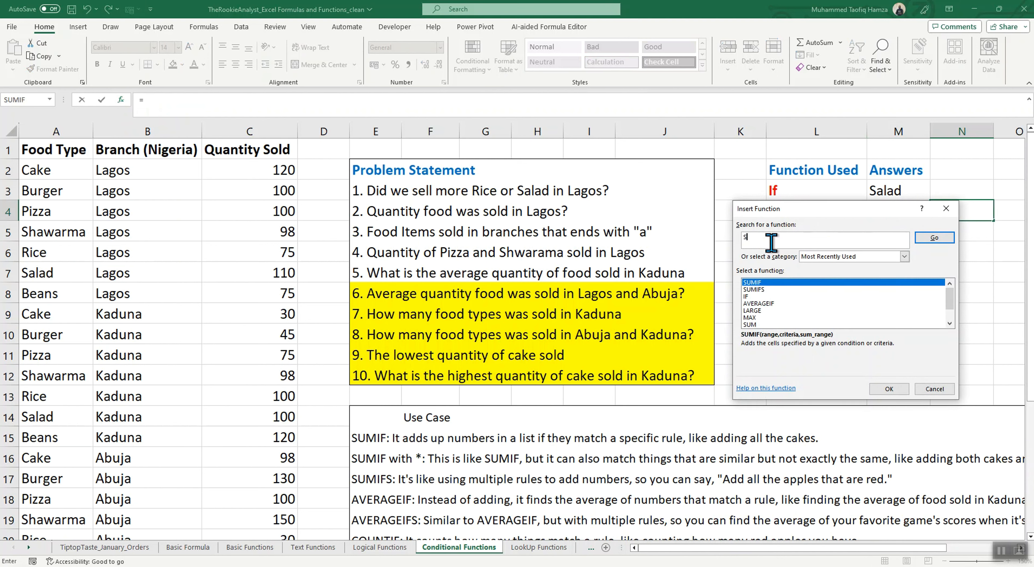
pyautogui.click(781, 283)
pyautogui.click(889, 389)
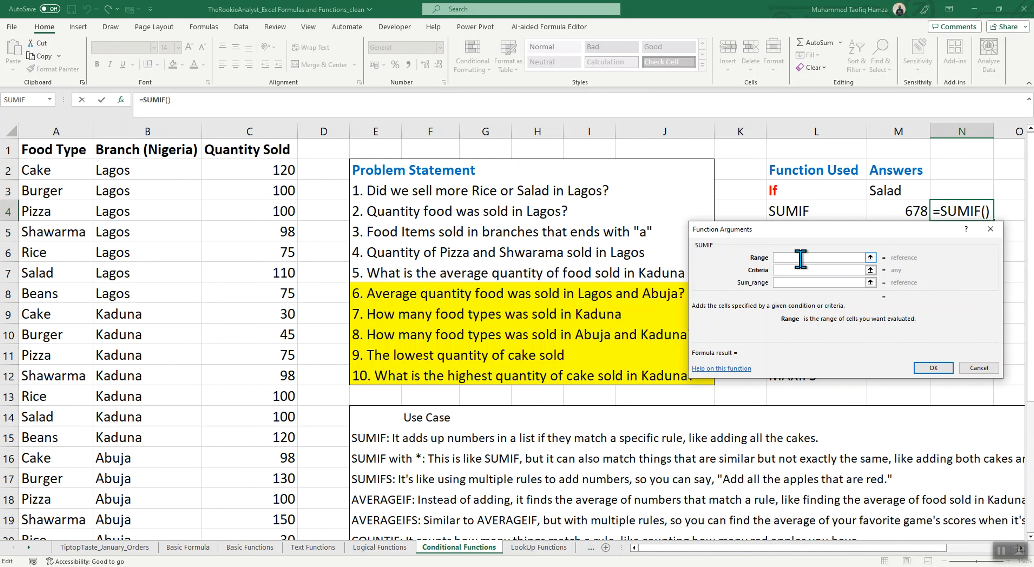
# - Complete N4's SUMIF with range B:B, criteria "Kaduna" and sum range C:C
pyautogui.click(141, 134)
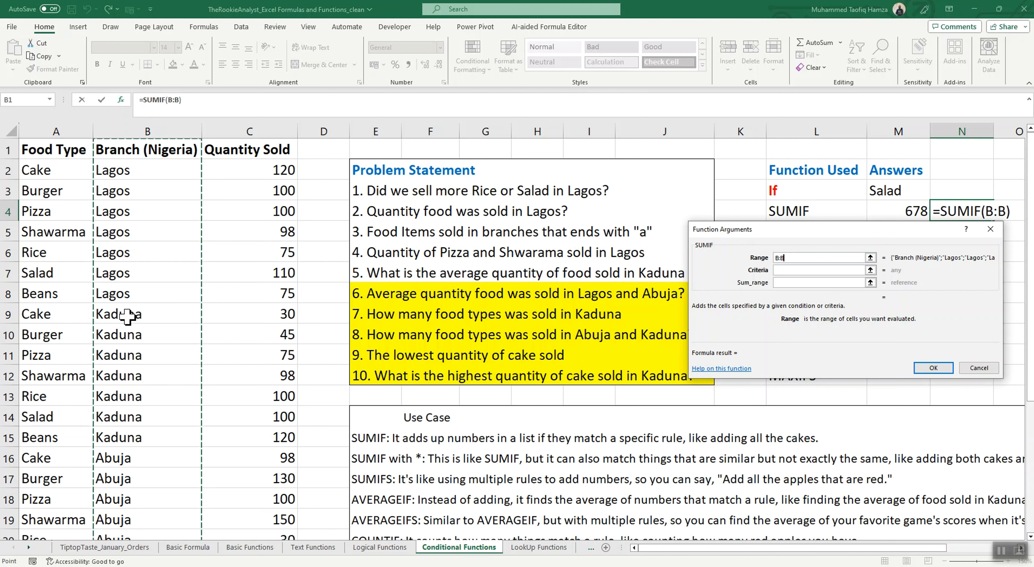
pyautogui.click(792, 270)
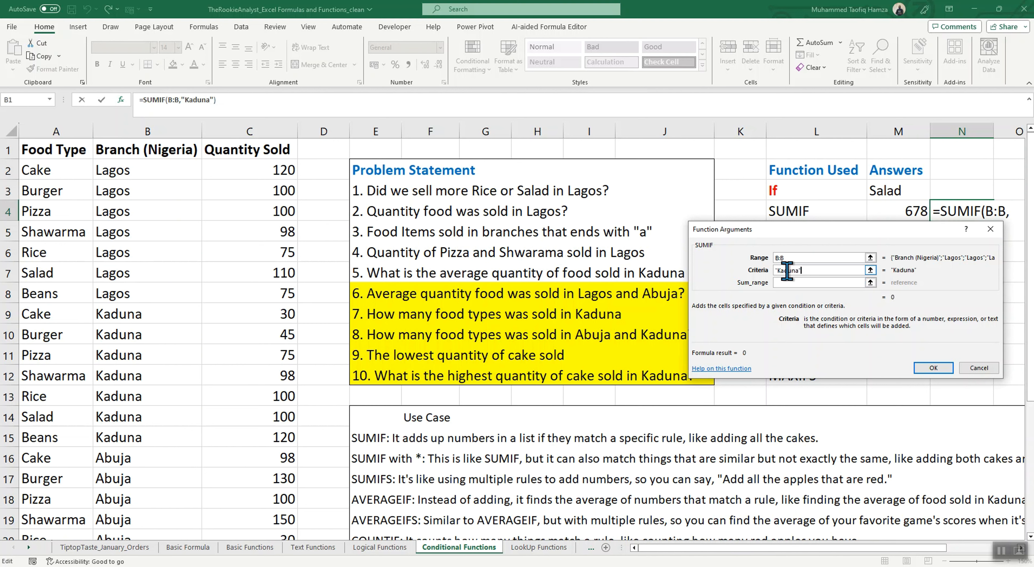
pyautogui.click(800, 284)
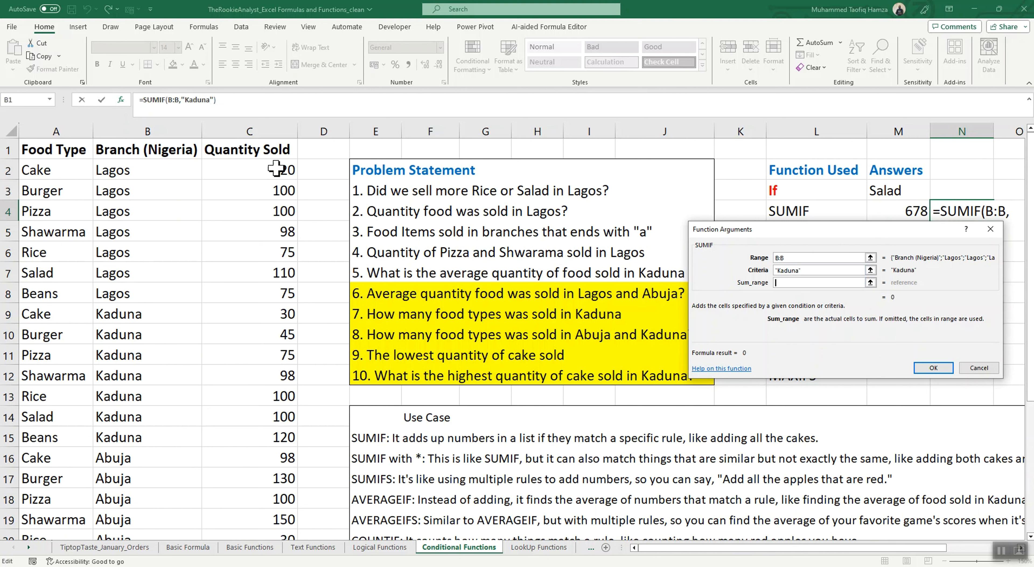
pyautogui.click(276, 131)
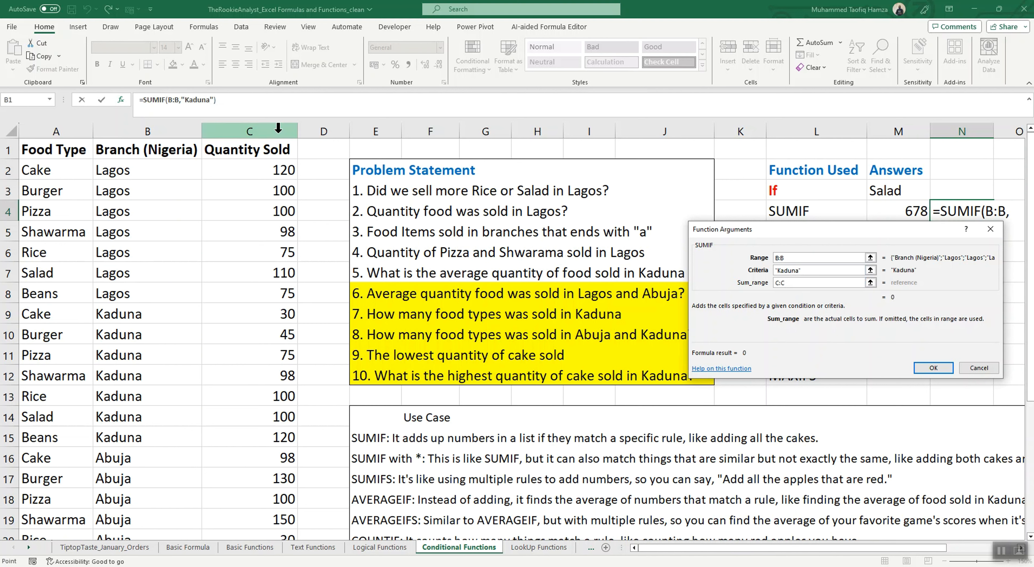
pyautogui.click(933, 368)
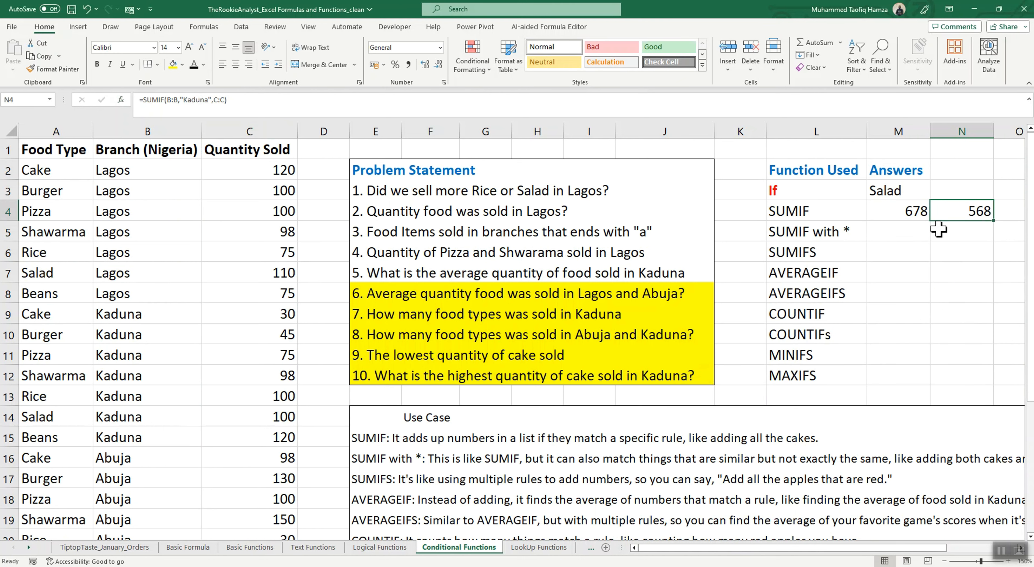
# - Check the Kaduna quantities in C10:C15 and look over the remaining branch rows
pyautogui.moveTo(276, 336); pyautogui.dragTo(290, 445)
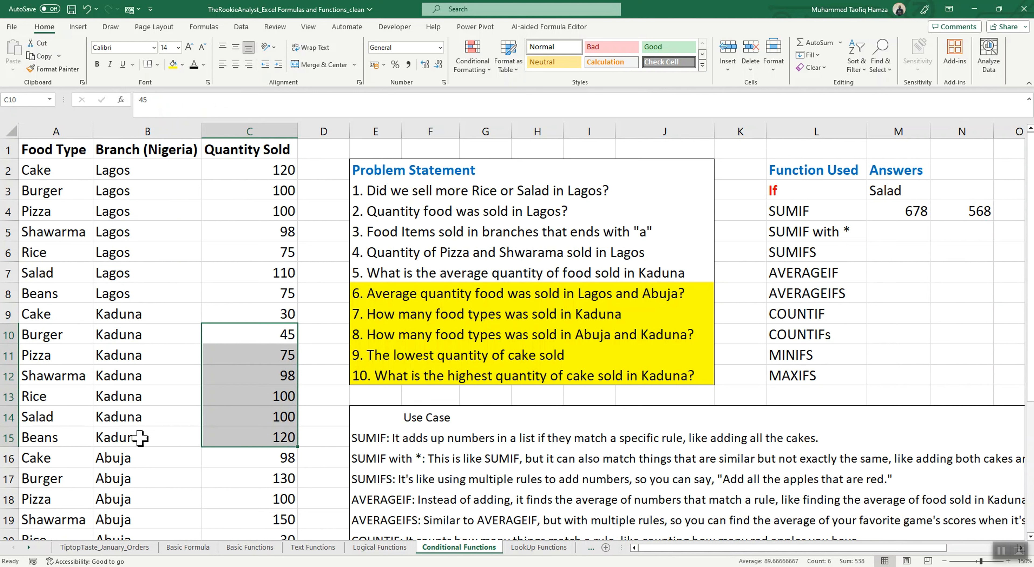
pyautogui.scroll(-1, 237, 399)
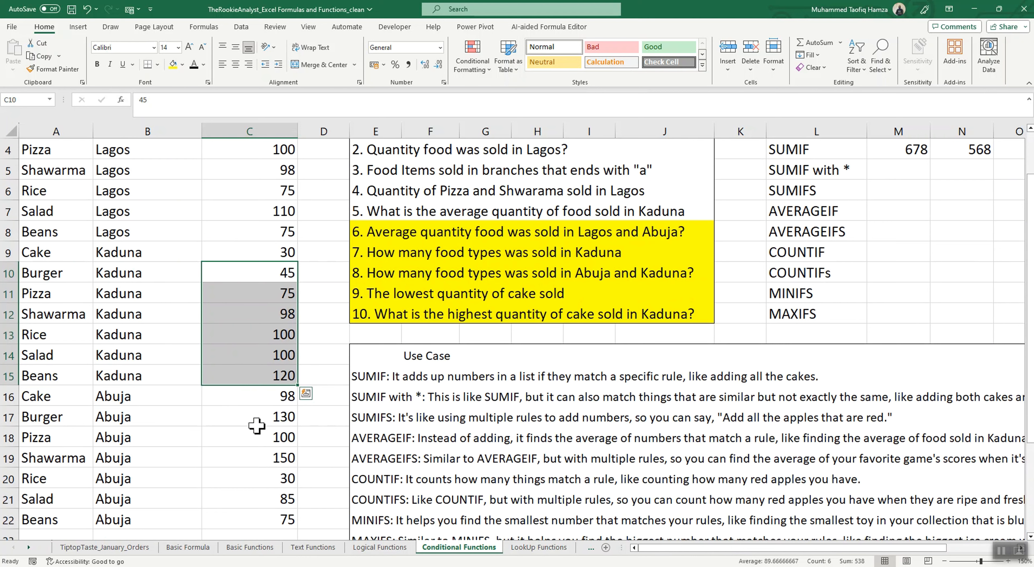
pyautogui.scroll(1, 253, 439)
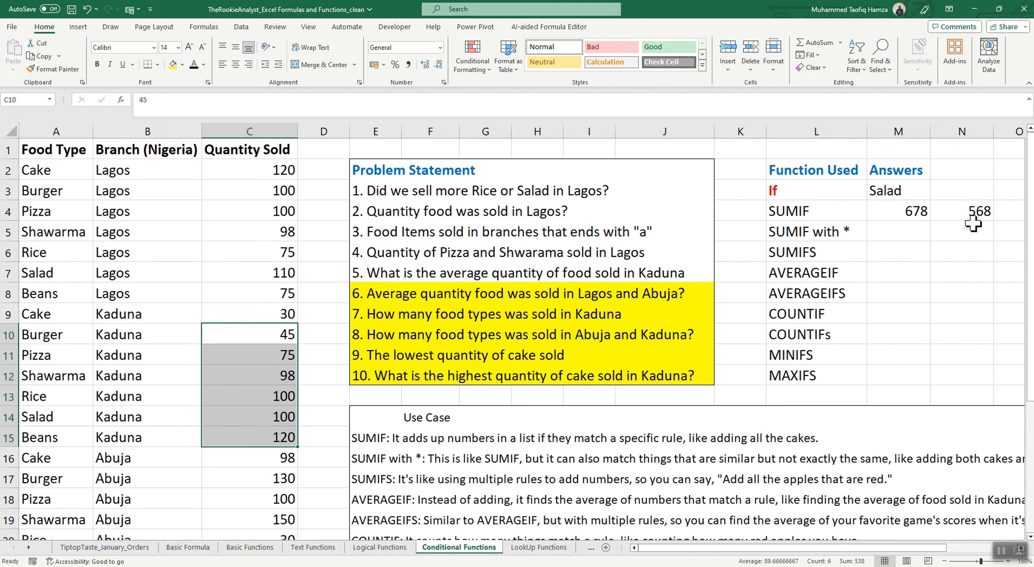
# - Try to reuse N4's SUMIF formula as the question 3 answer in M5
pyautogui.click(976, 214)
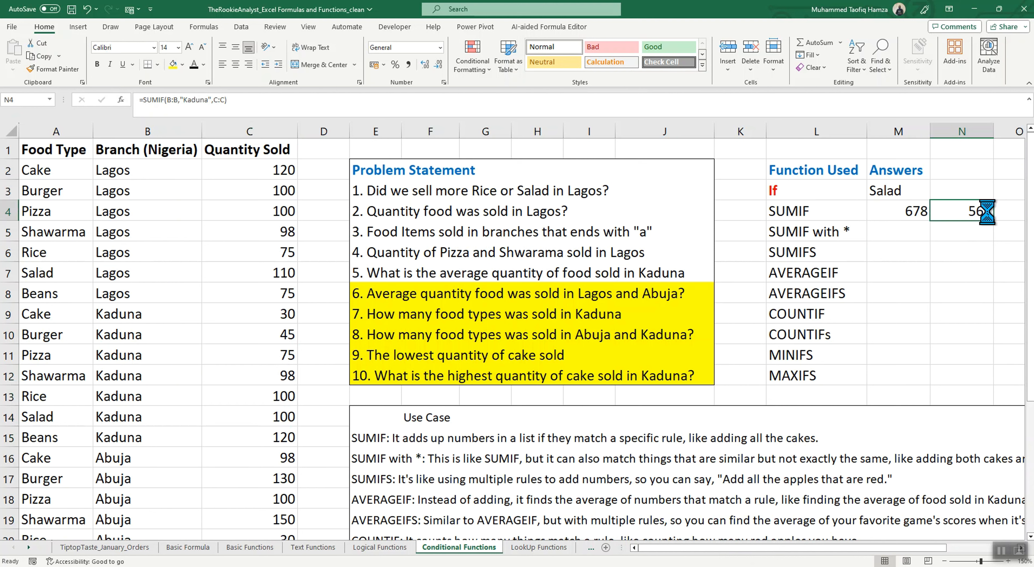
pyautogui.hotkey('ctrl', 'c')
pyautogui.click(894, 233)
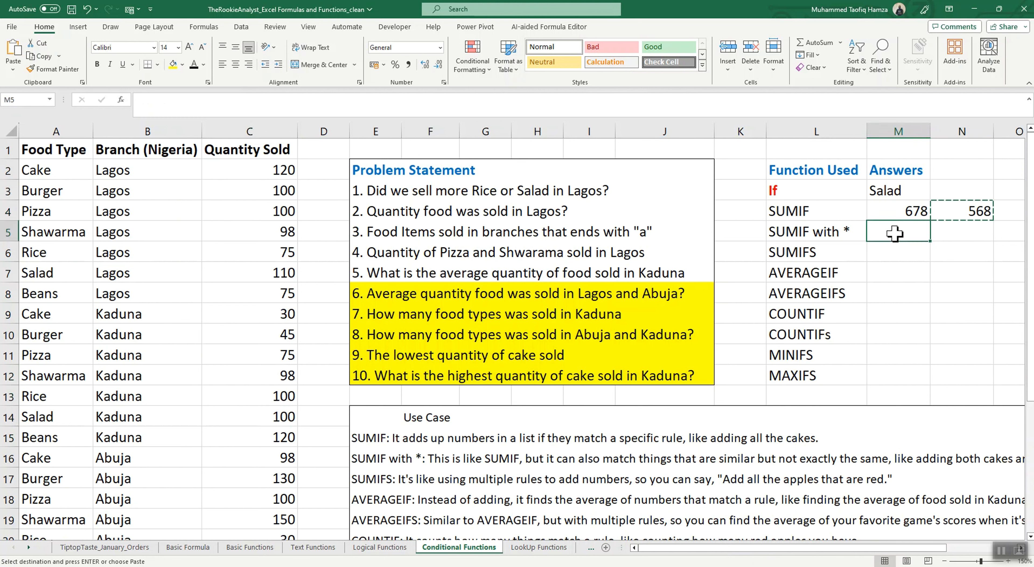
pyautogui.hotkey('ctrl', 'v')
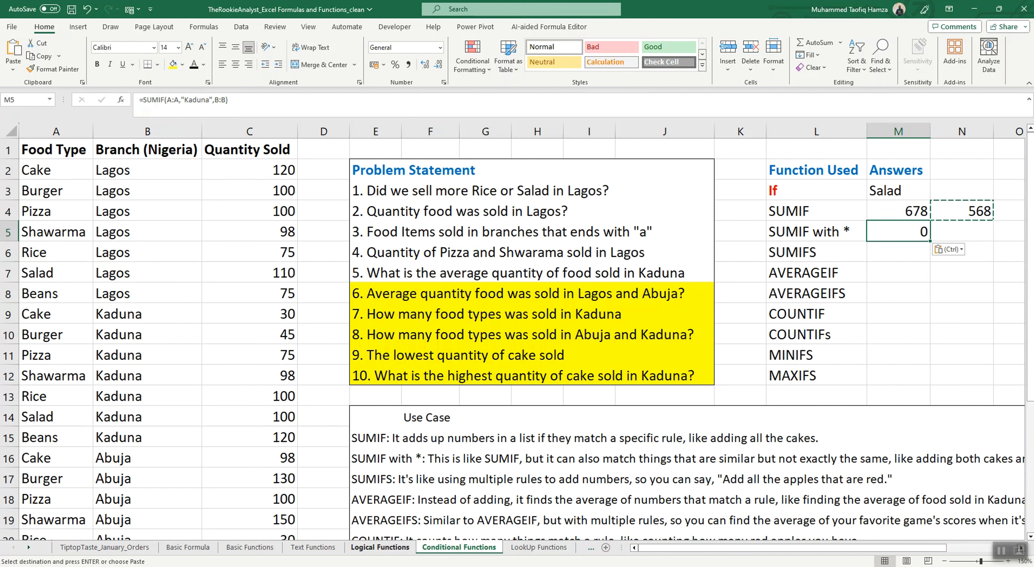
pyautogui.click(234, 101)
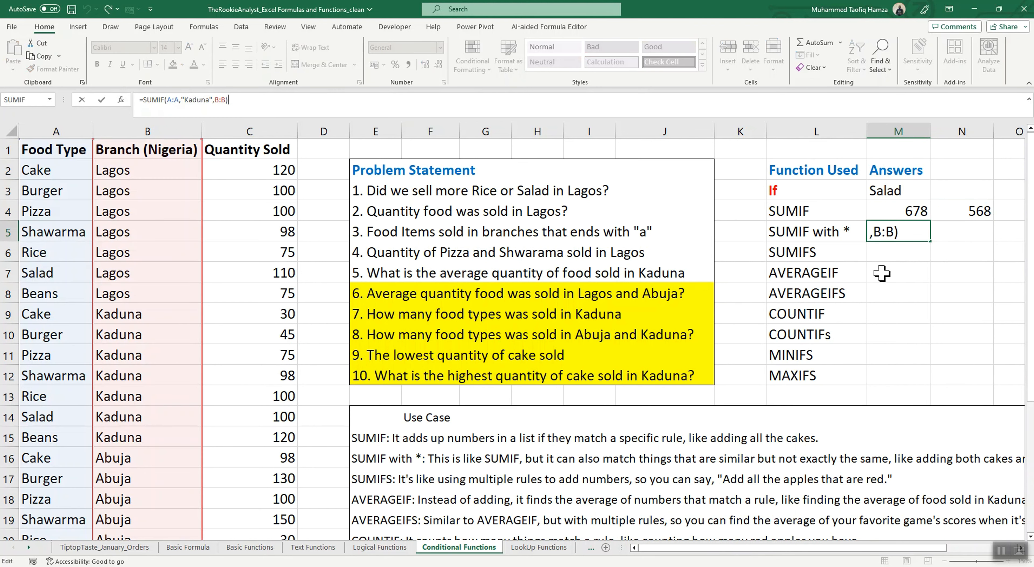
pyautogui.press('Return')
pyautogui.press('Return')
pyautogui.press('Return')
pyautogui.press('Return')
pyautogui.click(910, 238)
pyautogui.press('BackSpace')
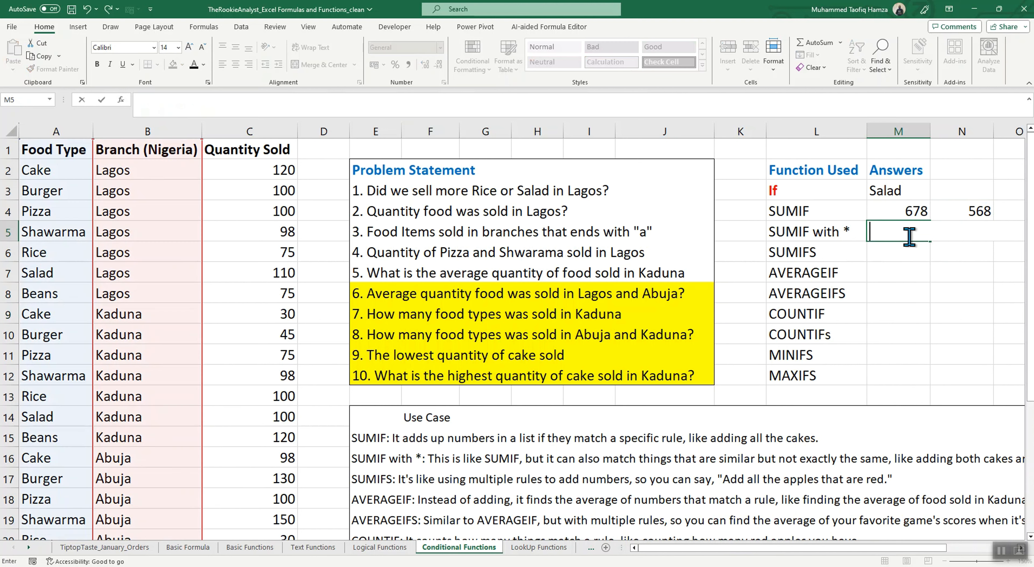
pyautogui.click(905, 289)
# - Insert a SUMIF function in M5, the Answers cell for question 3
pyautogui.click(899, 233)
pyautogui.write('=')
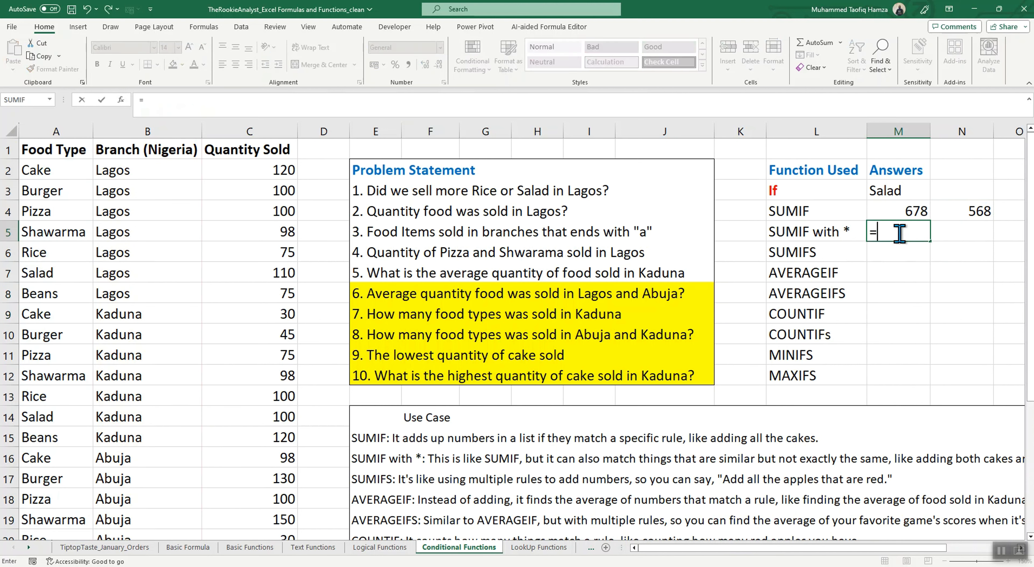
pyautogui.click(121, 100)
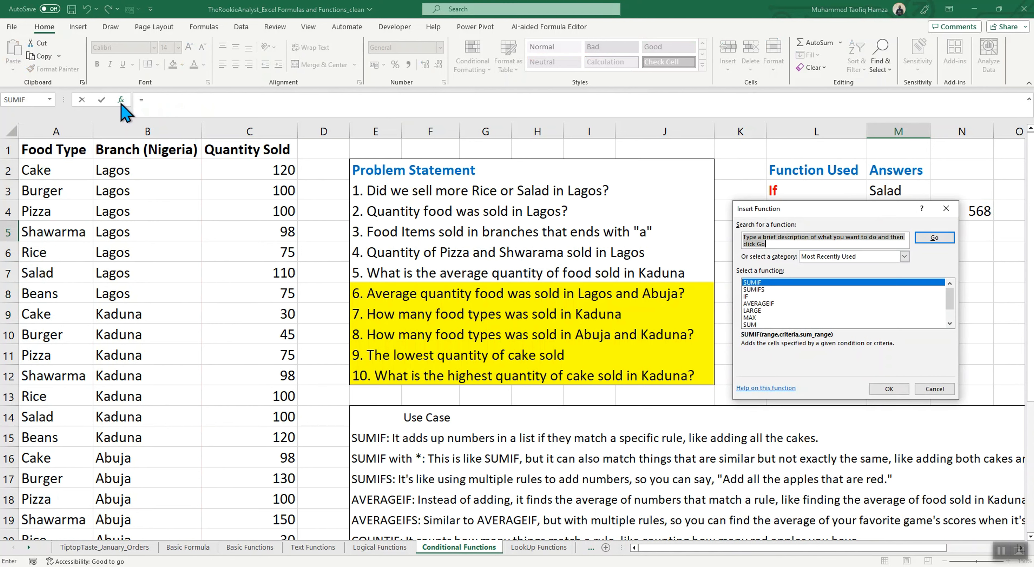
pyautogui.doubleClick(764, 281)
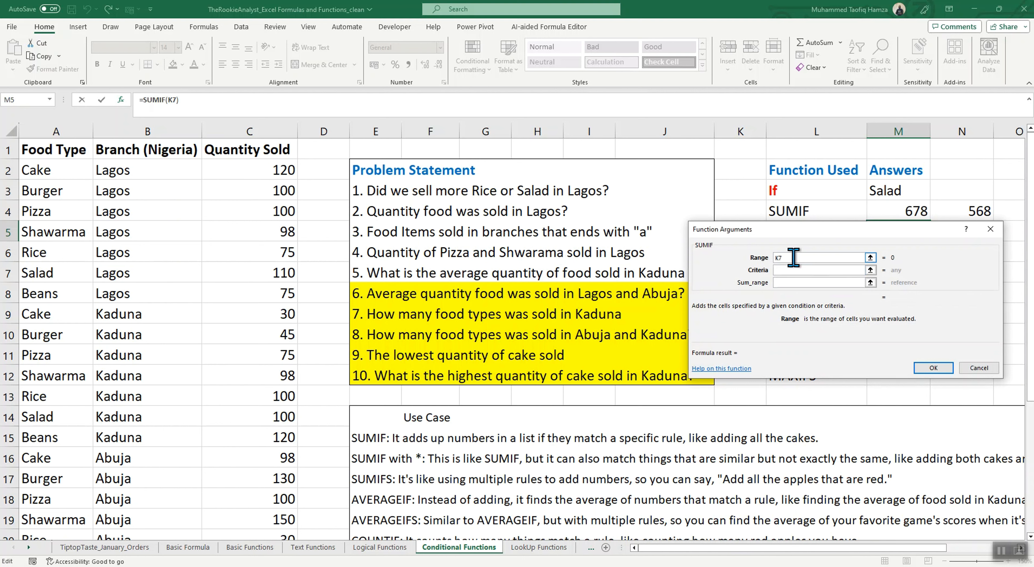
# - Complete M5's SUMIF with range B:B, criteria "Kaduna" and sum range C:C
pyautogui.click(148, 128)
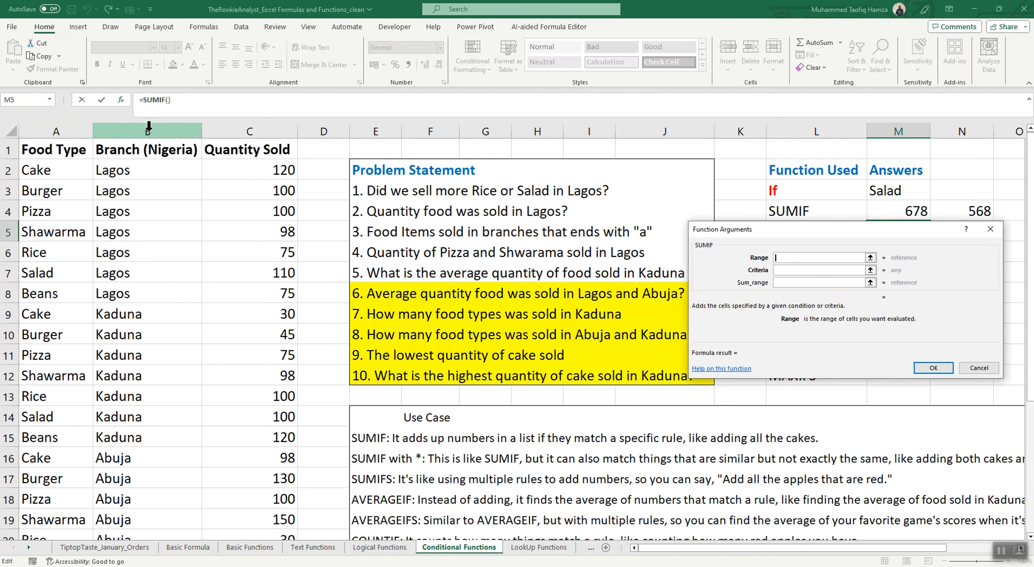
pyautogui.click(782, 270)
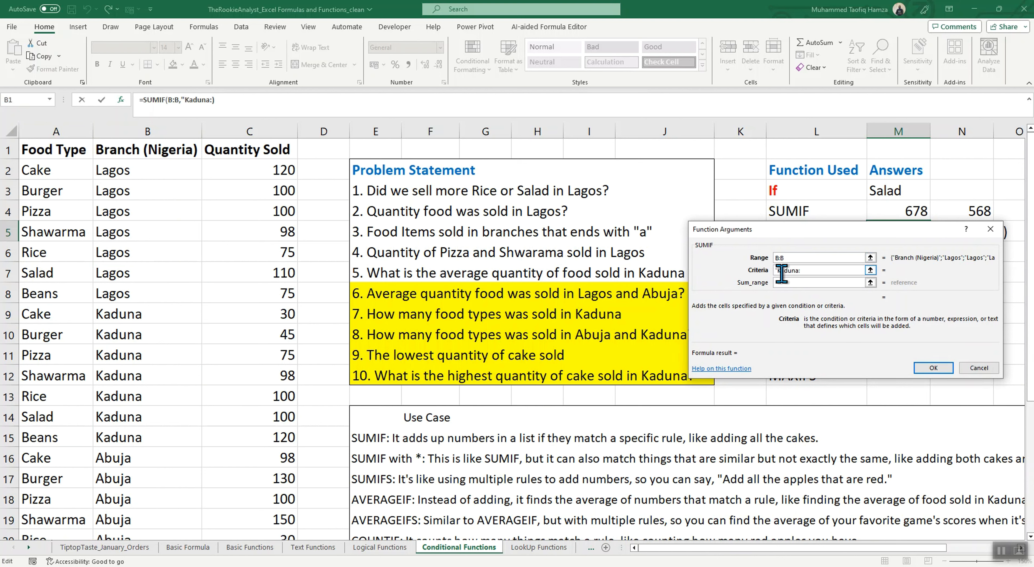
pyautogui.write('"Kaduna"')
pyautogui.click(788, 282)
pyautogui.click(265, 130)
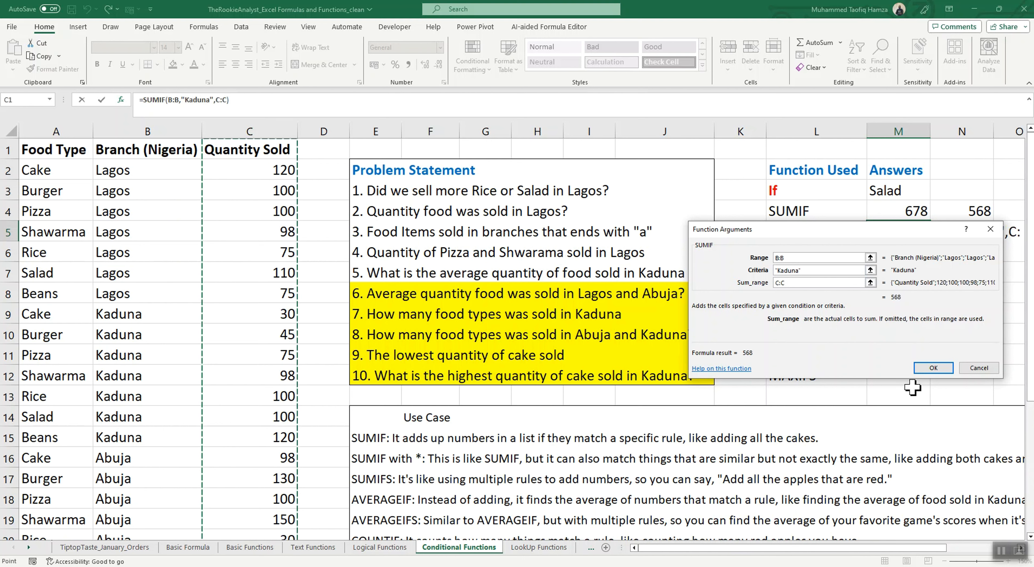
pyautogui.click(933, 367)
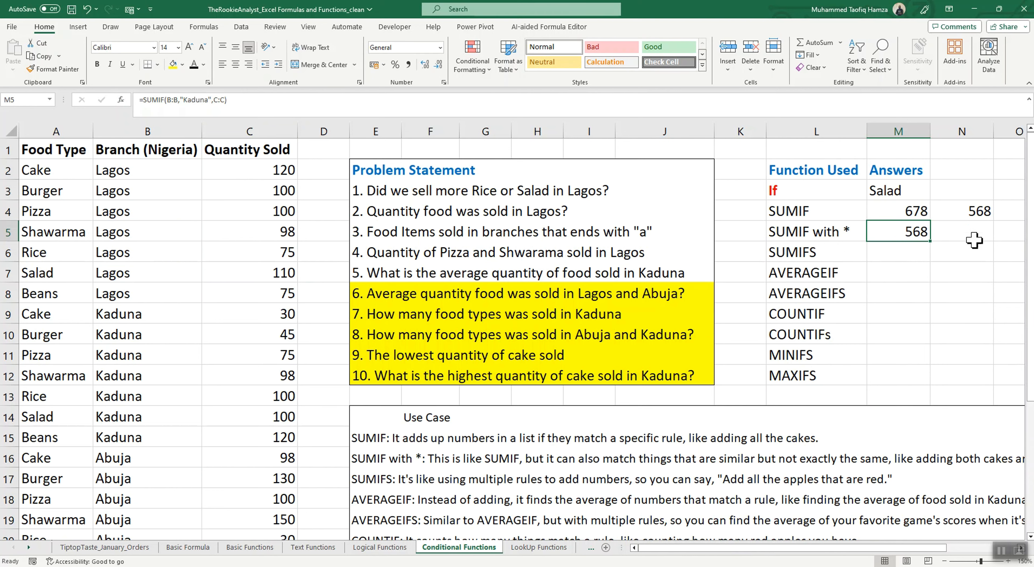
# - Change the criteria in M5's SUMIF formula to the wildcard "*a" to match branches ending in "a"
pyautogui.scroll(-3, 153, 522)
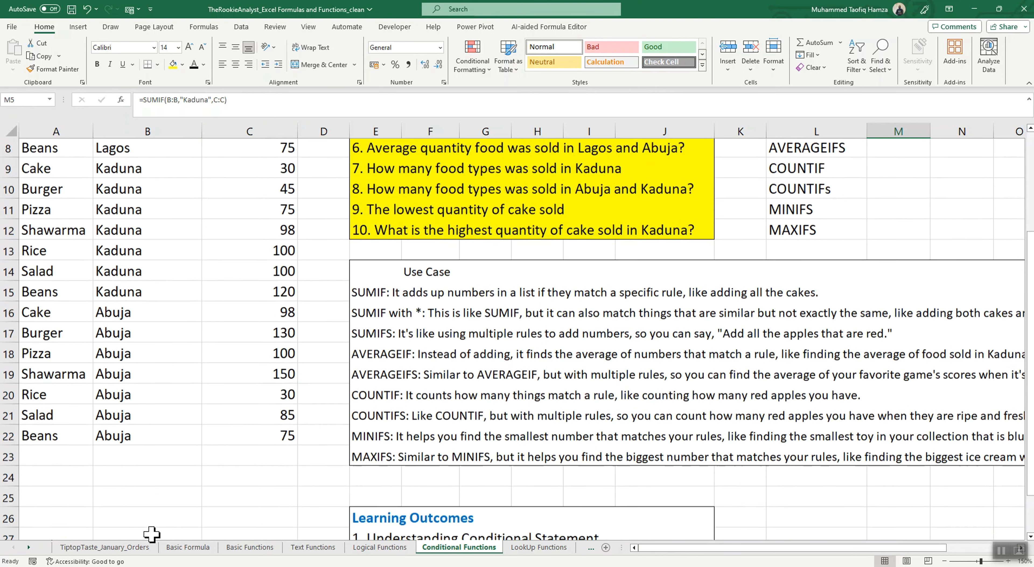
pyautogui.scroll(3, 149, 529)
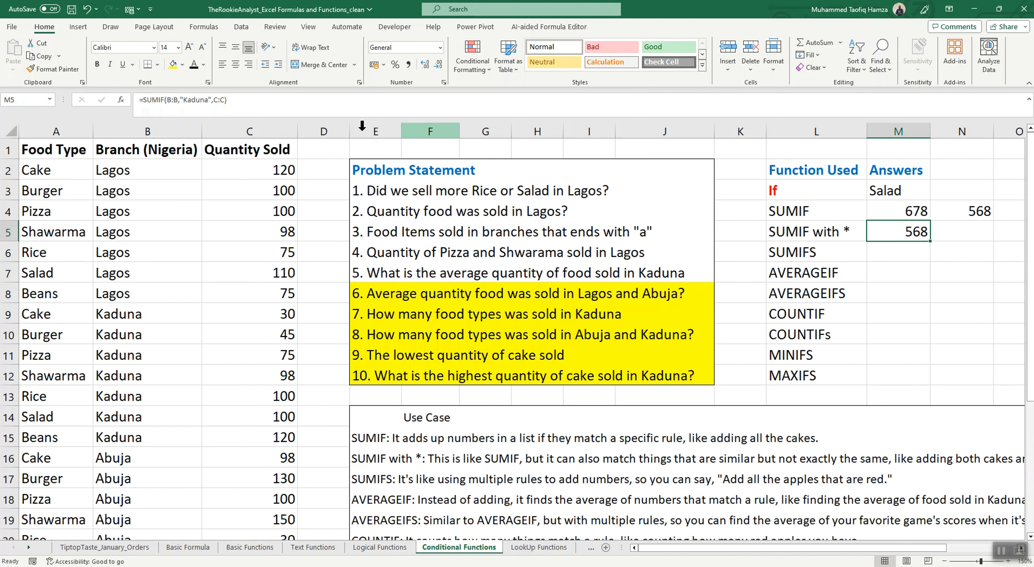
pyautogui.click(278, 105)
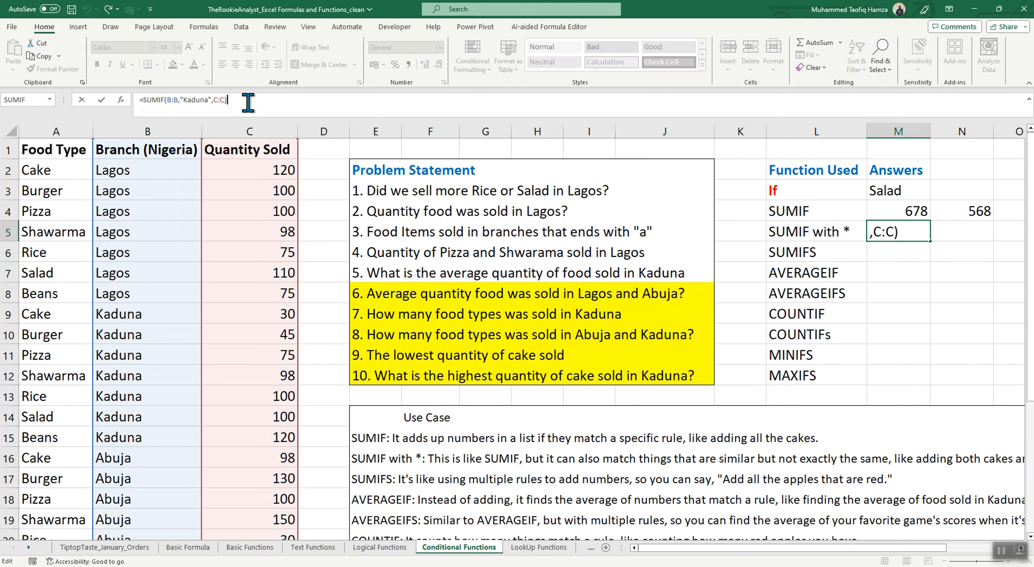
pyautogui.moveTo(205, 101); pyautogui.dragTo(187, 101)
pyautogui.write('a')
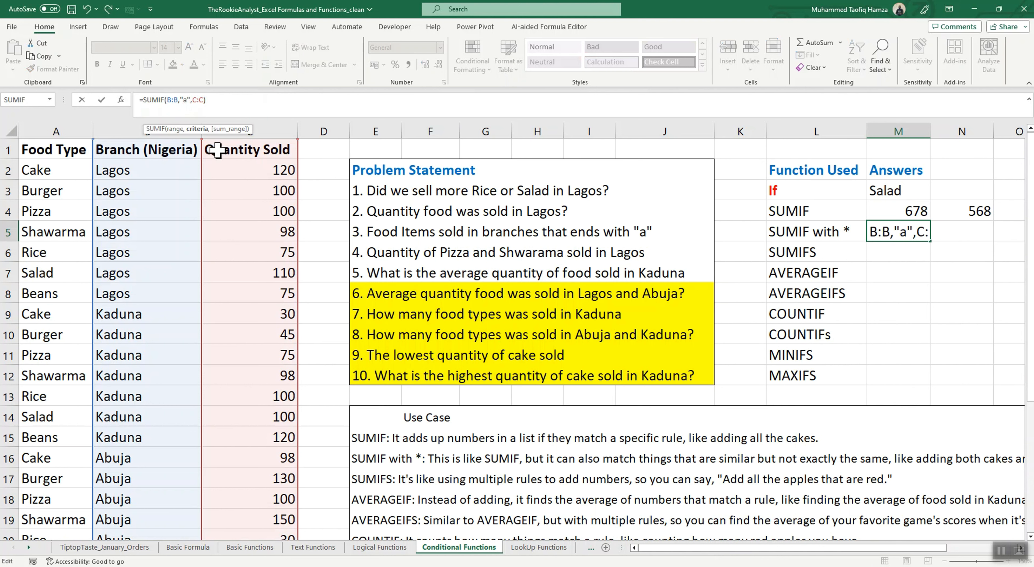
pyautogui.write('*')
pyautogui.click(224, 96)
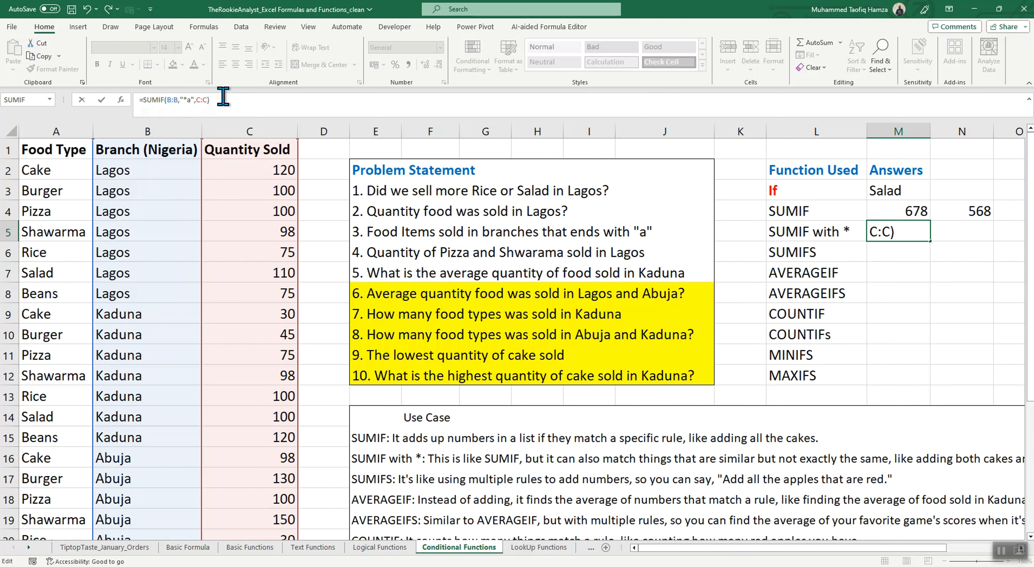
pyautogui.press('Return')
pyautogui.click(915, 232)
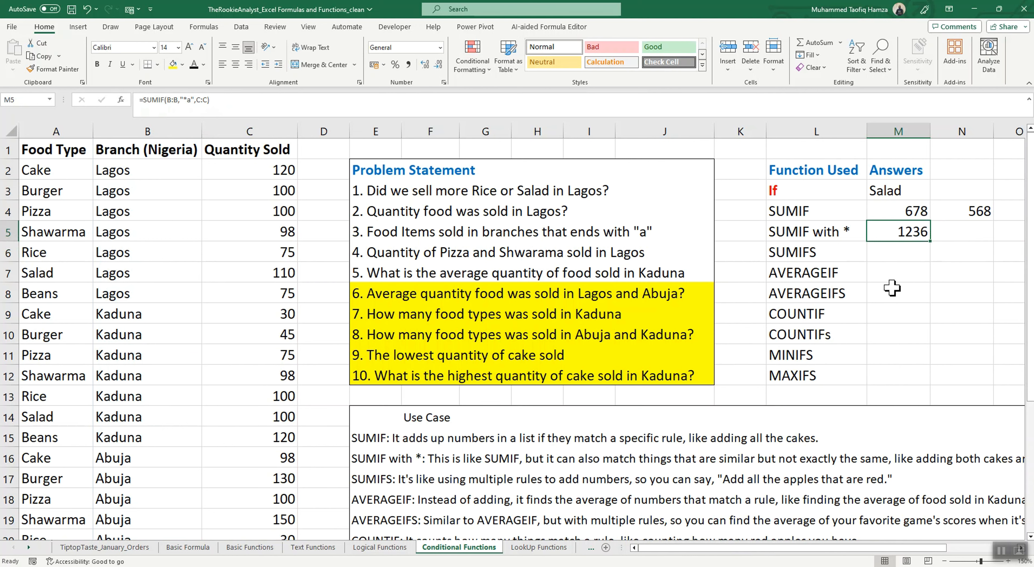
# - Check the Kaduna and Abuja quantities by selecting C9:C22
pyautogui.scroll(-1, 140, 368)
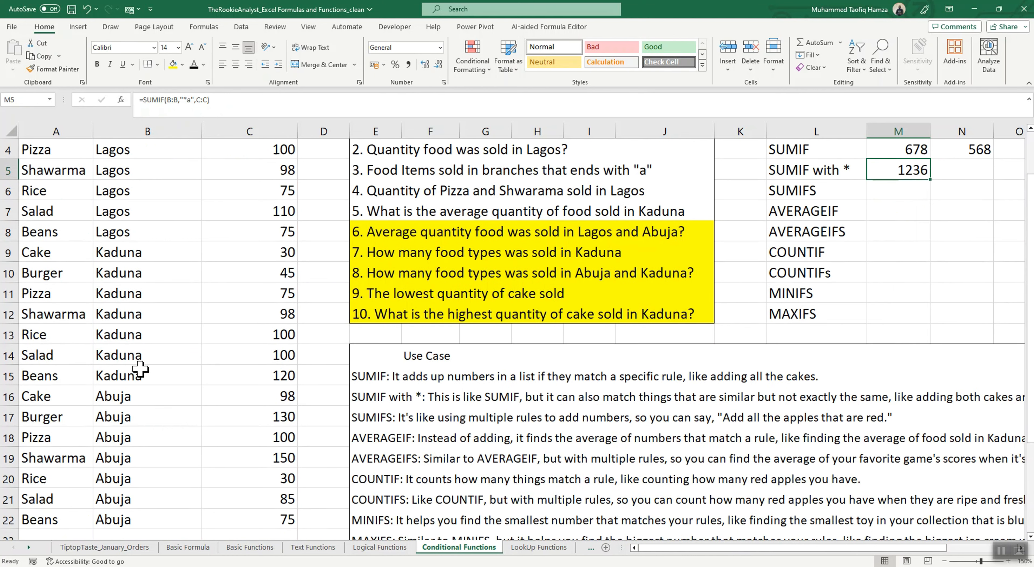
pyautogui.click(286, 252)
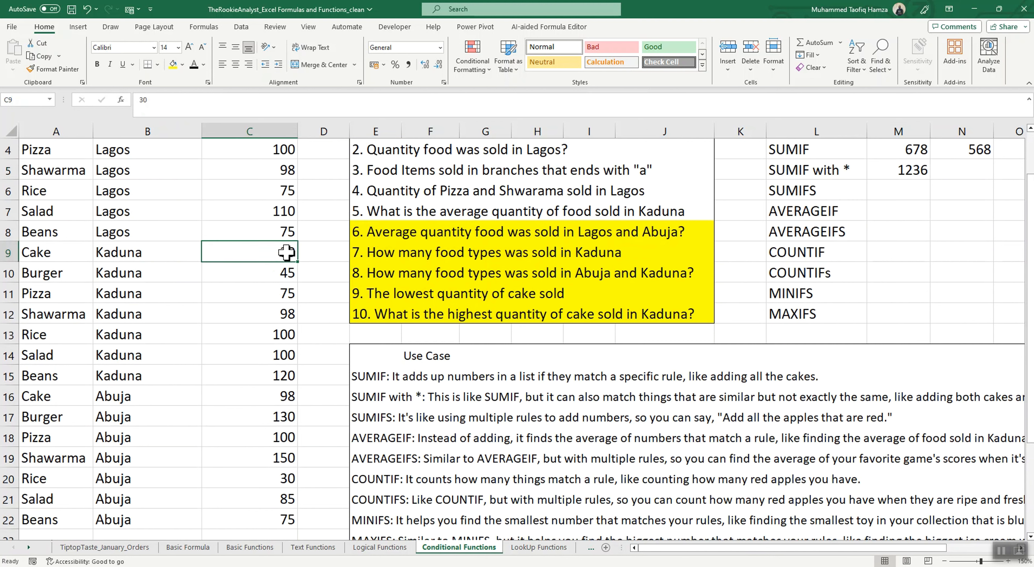
pyautogui.moveTo(286, 253); pyautogui.dragTo(283, 519)
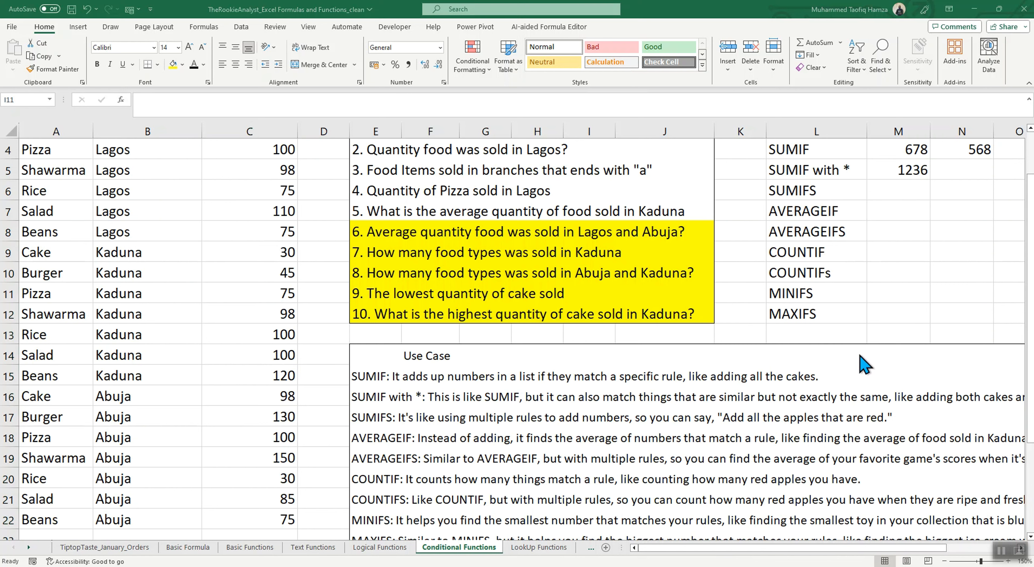
# - Insert a SUMIFS function in M6, the Answers cell for question 4
pyautogui.scroll(1, 863, 363)
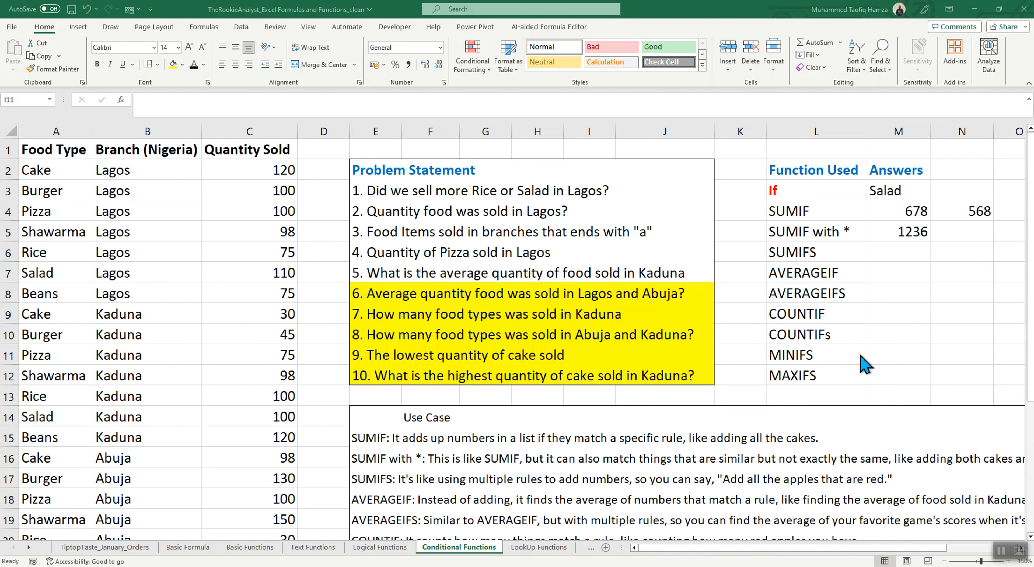
pyautogui.click(892, 250)
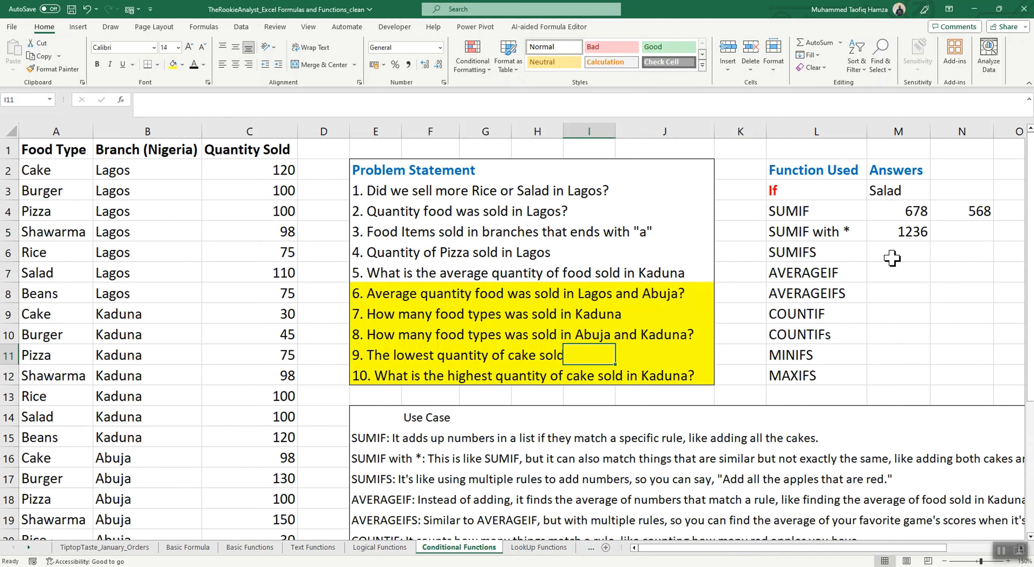
pyautogui.click(892, 251)
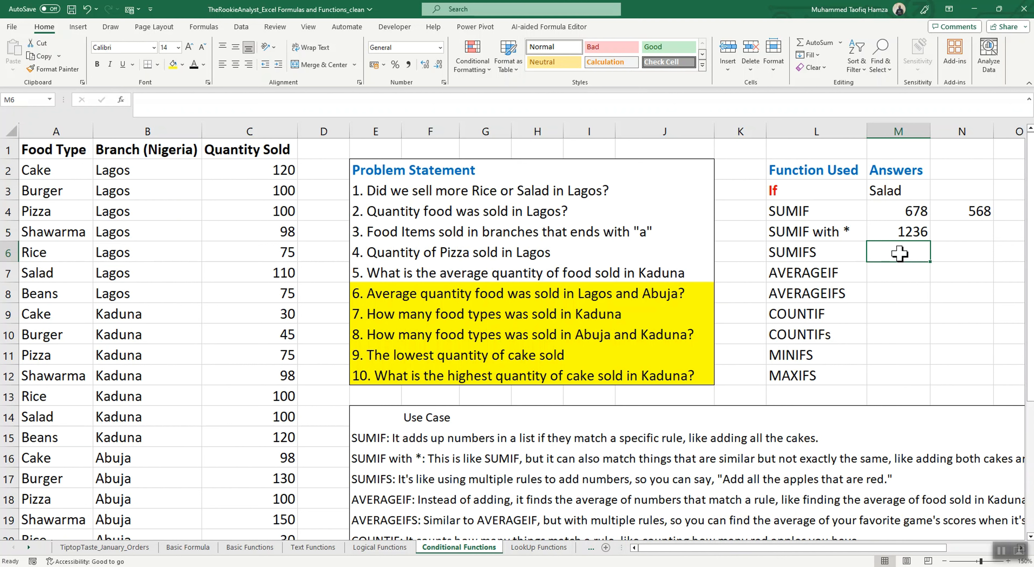
pyautogui.write('=')
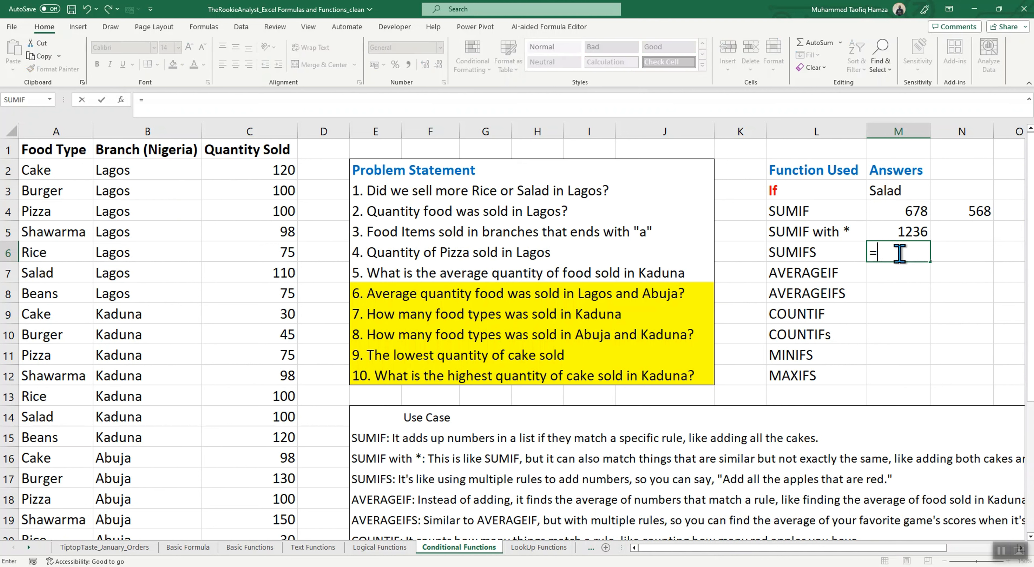
pyautogui.click(125, 101)
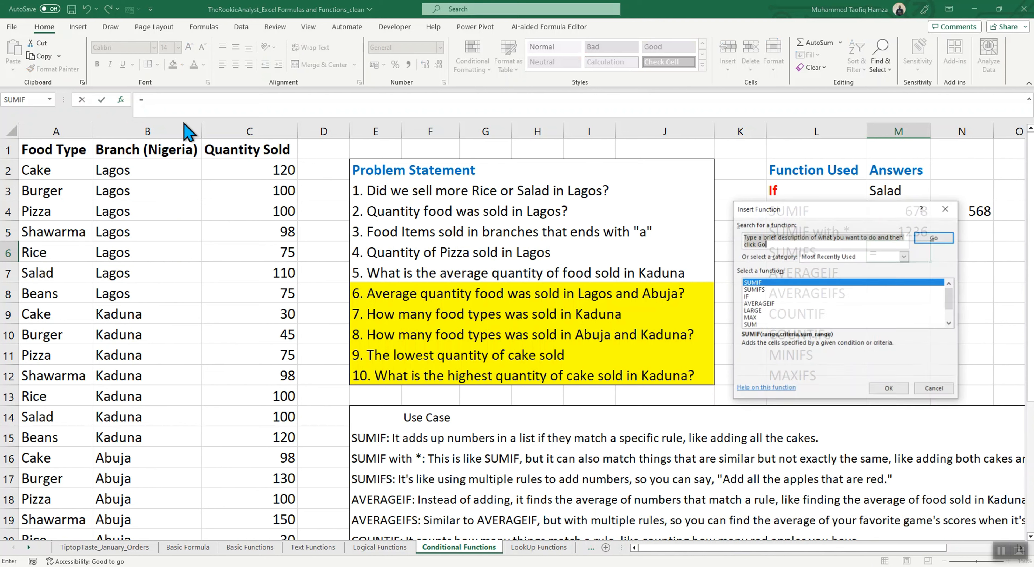
pyautogui.write('s')
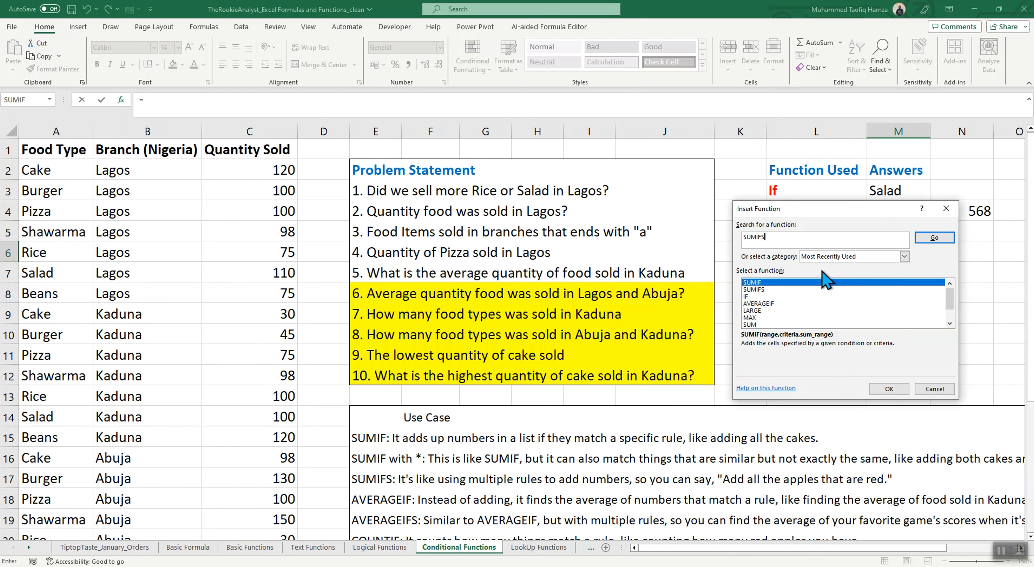
pyautogui.click(769, 290)
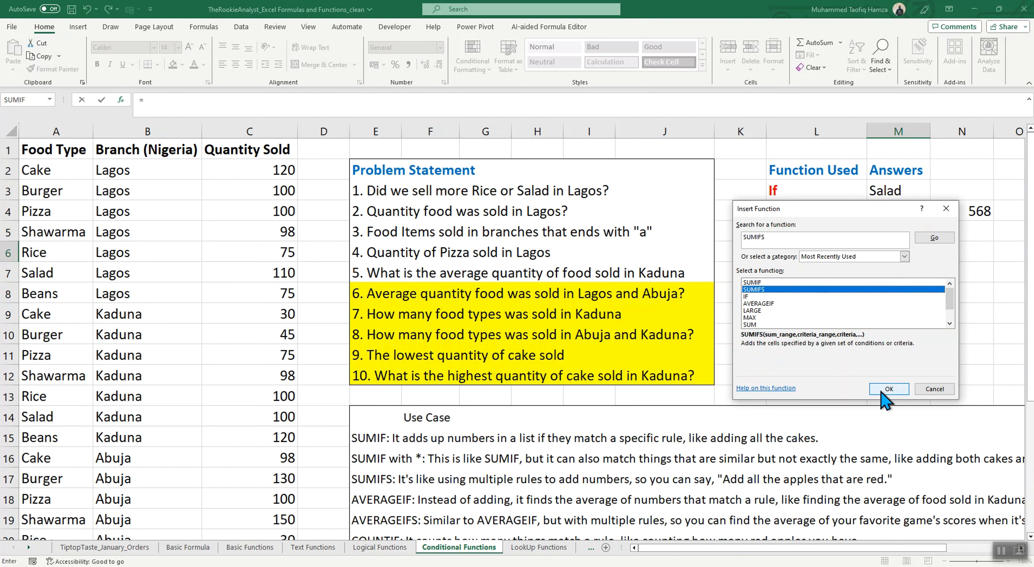
pyautogui.click(894, 390)
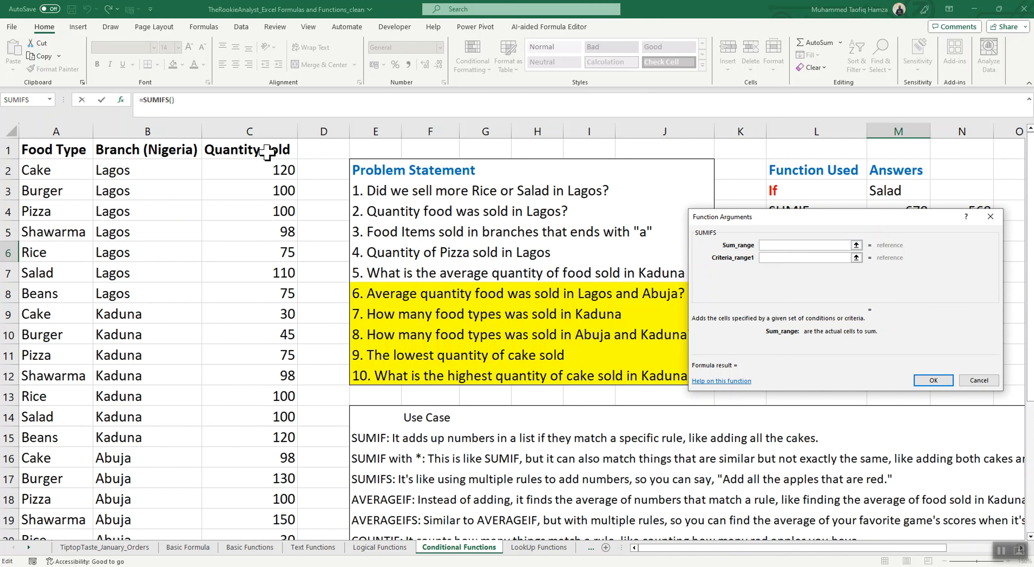
# - Set the SUMIFS sum range to C:C, the first criteria range to B:B and its criteria to the Lagos cell B5
pyautogui.click(263, 131)
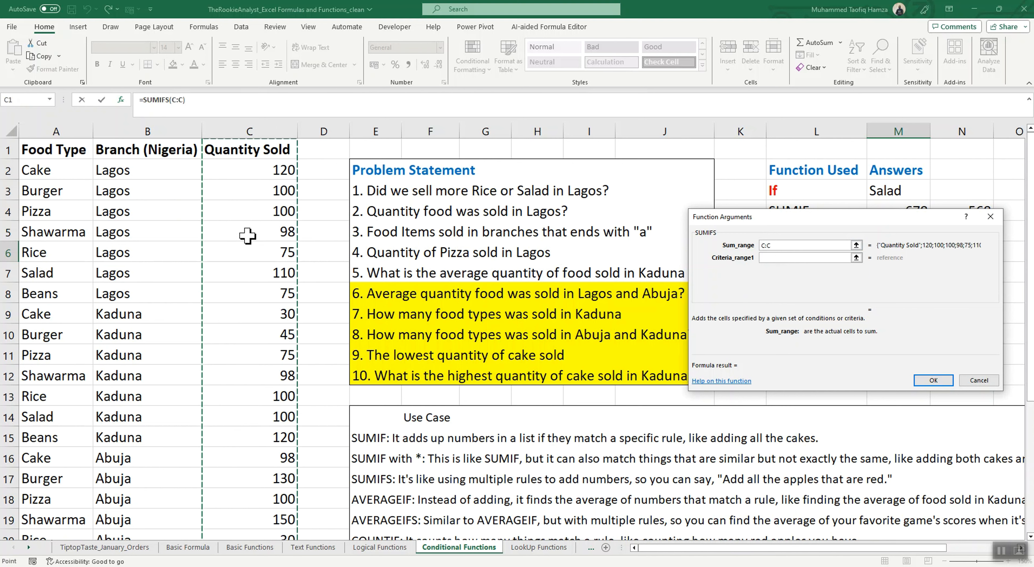
pyautogui.click(779, 257)
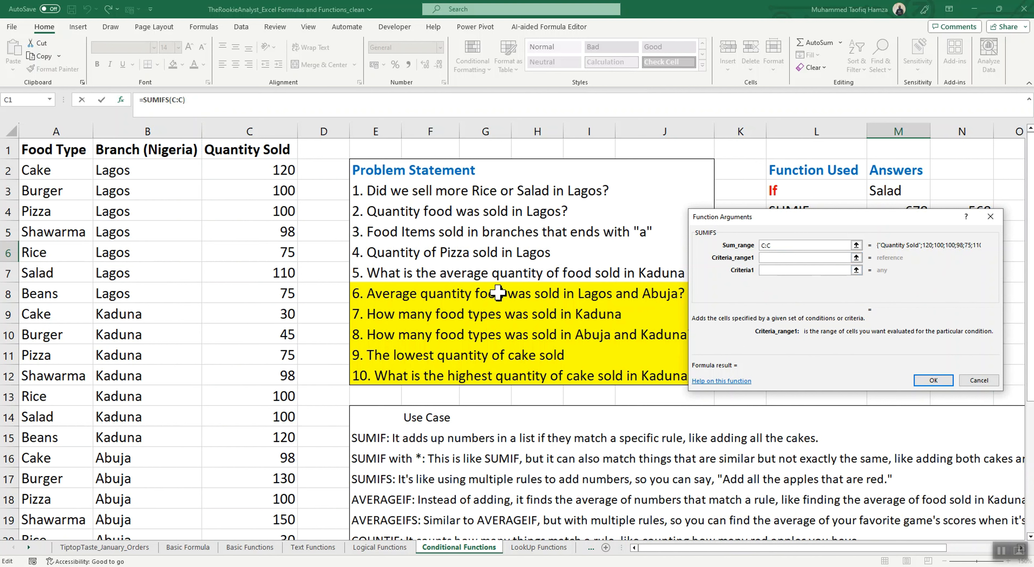
pyautogui.click(127, 128)
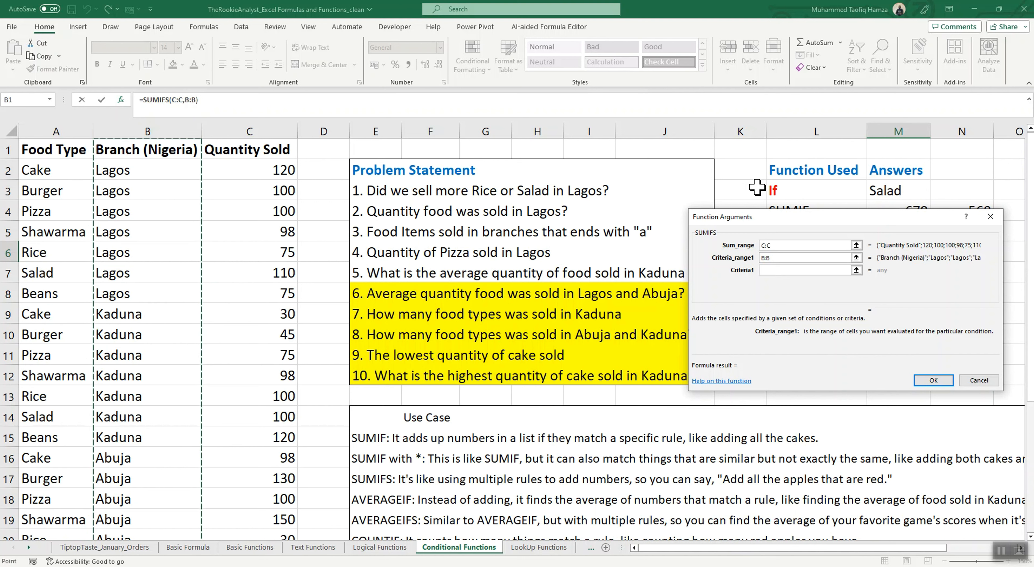
pyautogui.click(773, 270)
pyautogui.click(124, 236)
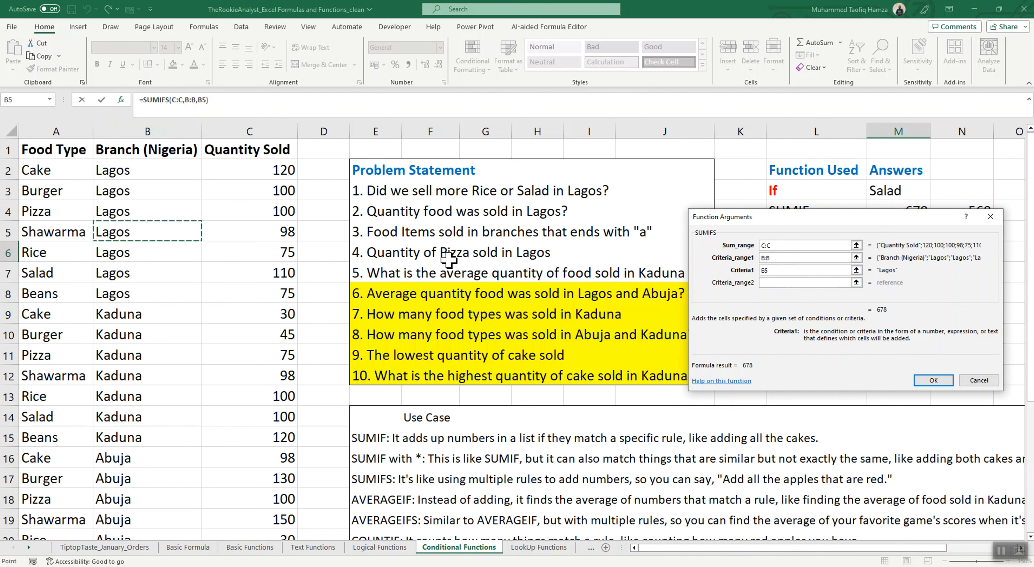
# - Add a second SUMIFS condition with criteria range A:A and the Pizza cell A4, and complete the formula
pyautogui.click(781, 283)
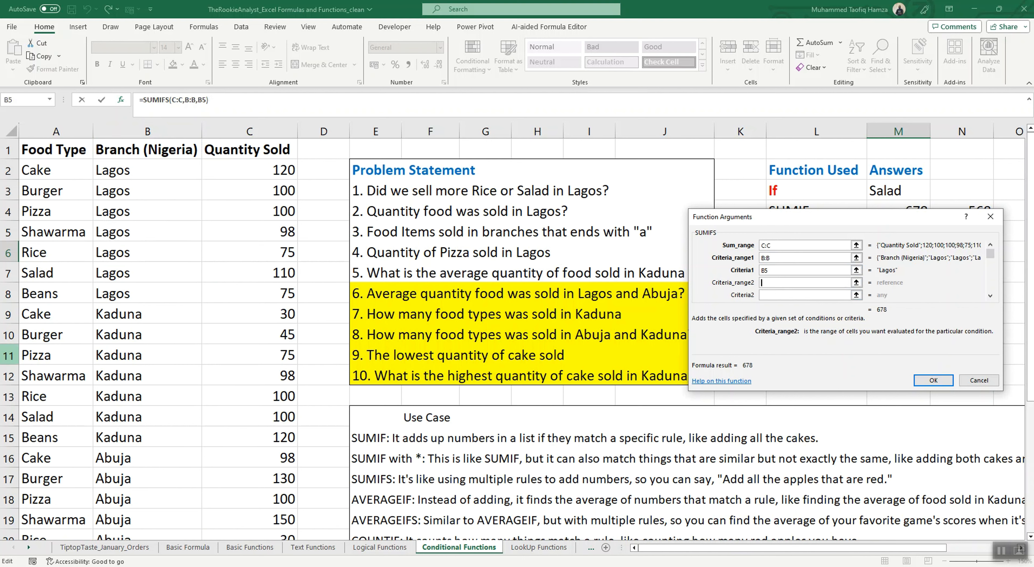
pyautogui.click(50, 128)
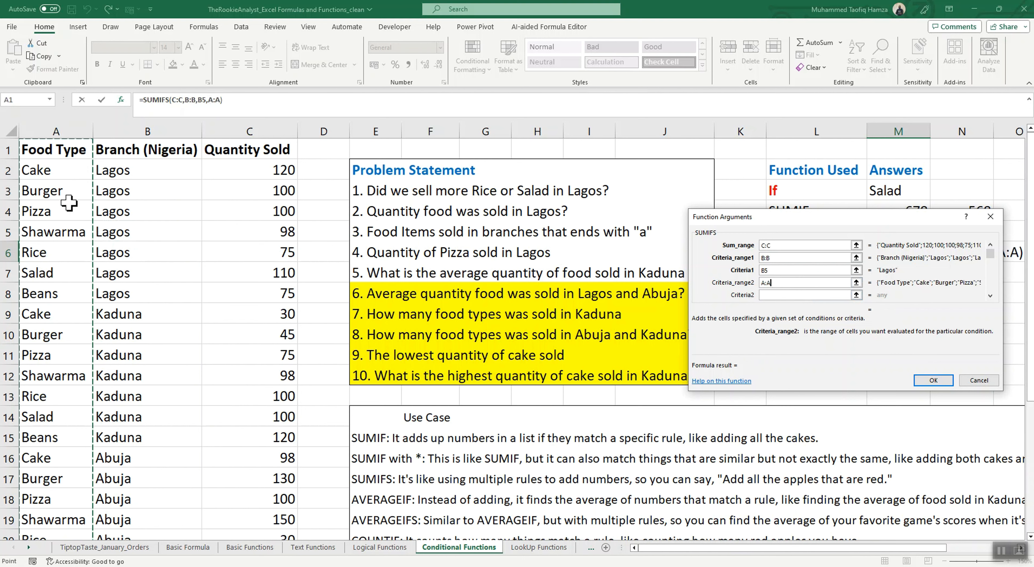
pyautogui.click(776, 294)
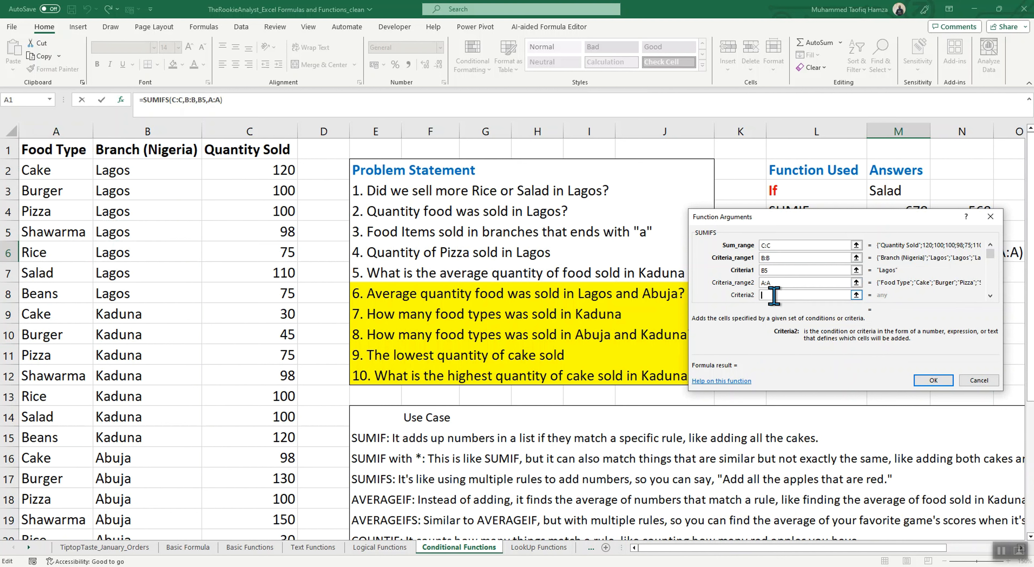
pyautogui.click(38, 214)
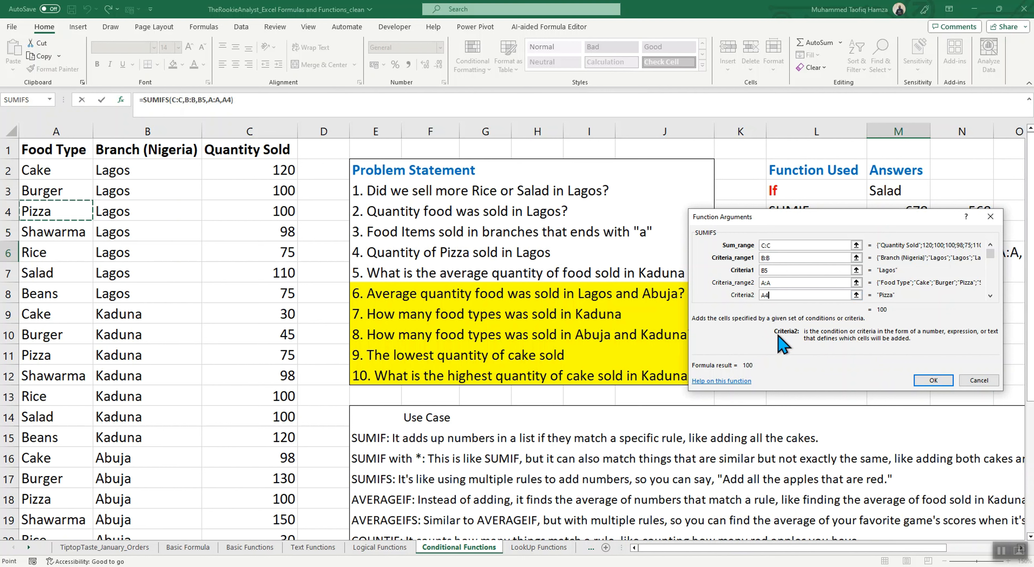
pyautogui.click(930, 381)
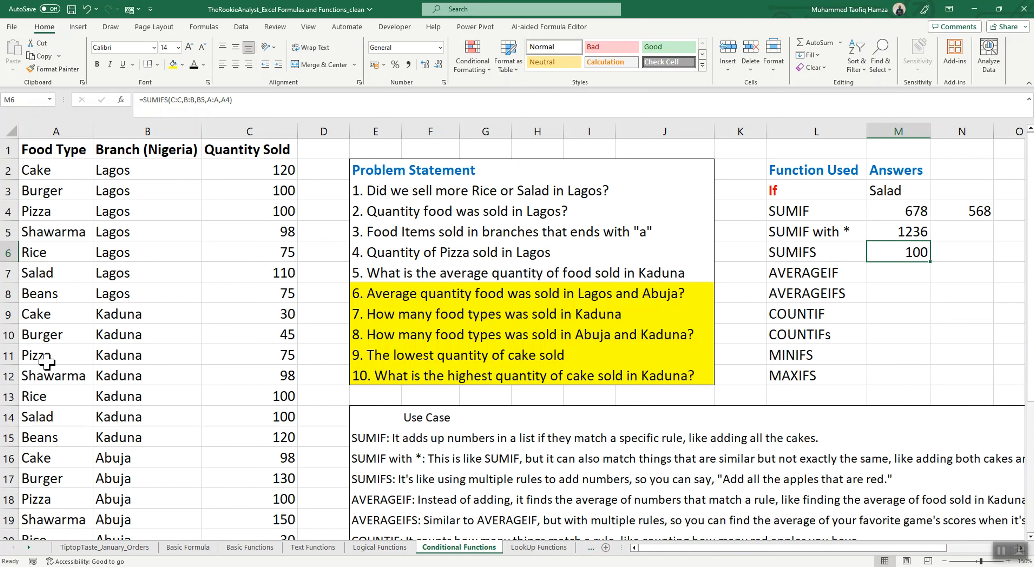
# - Check the Lagos Pizza quantity in C4 against the SUMIFS answer in M6
pyautogui.click(45, 213)
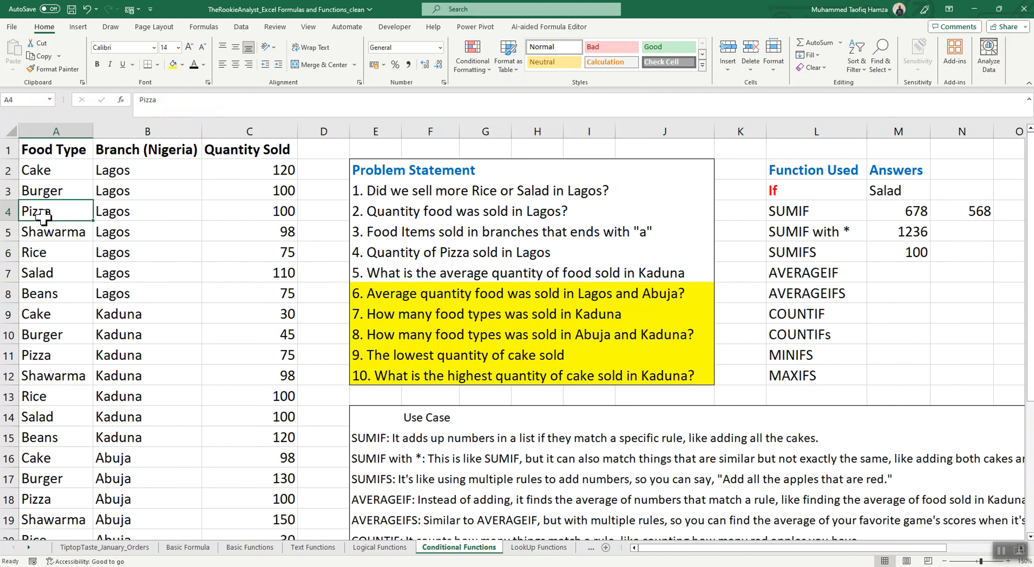
pyautogui.click(283, 212)
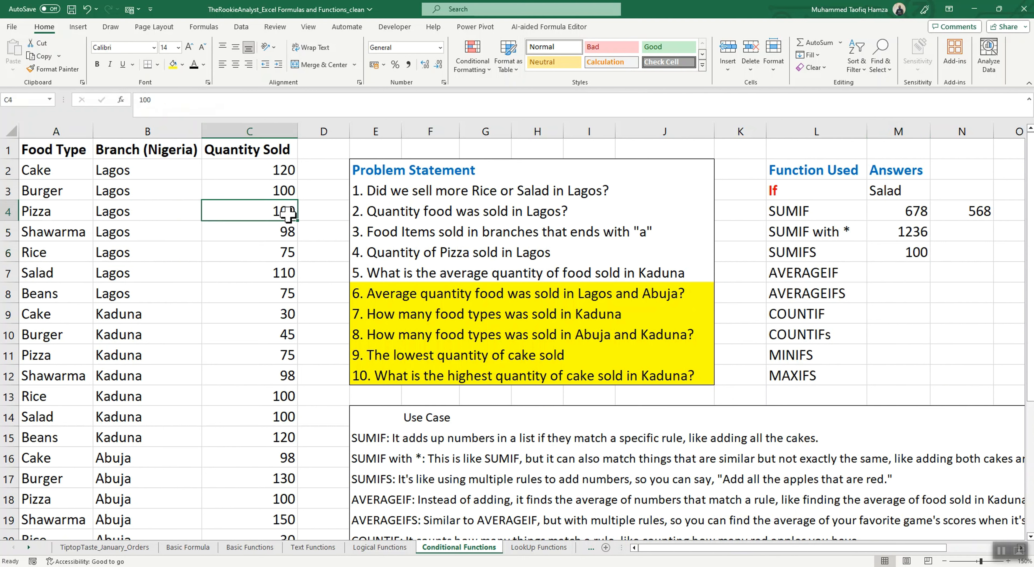
pyautogui.click(912, 250)
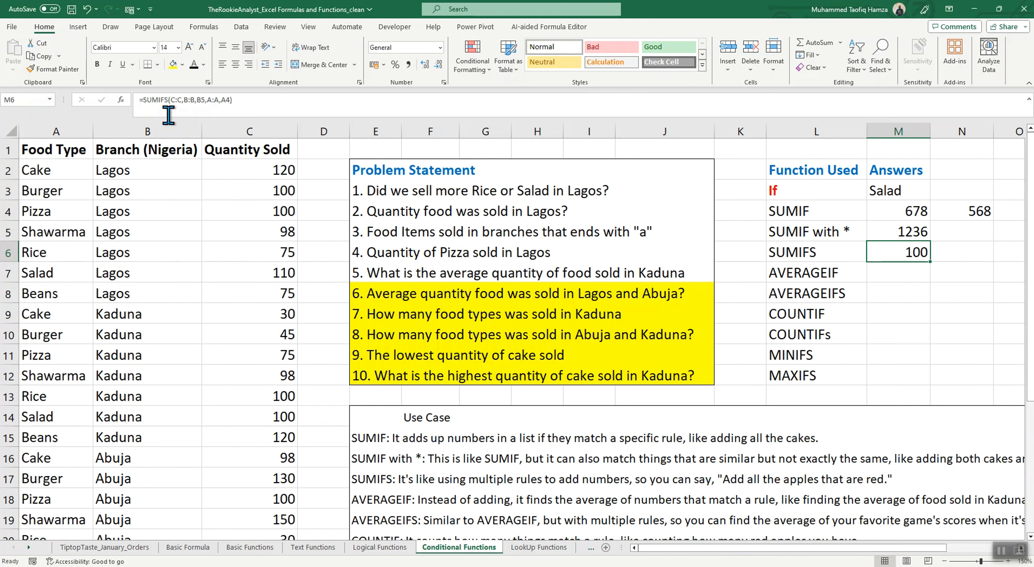
# - Change the second criteria of the SUMIFS formula in M6 to the Pizza and Shawarma cells A4:A5
pyautogui.click(121, 100)
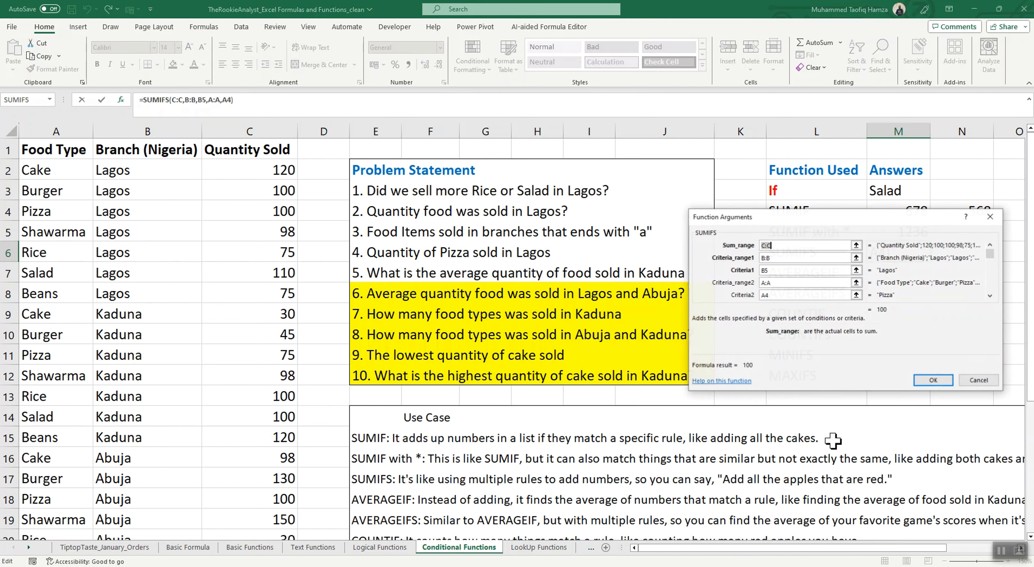
pyautogui.click(798, 295)
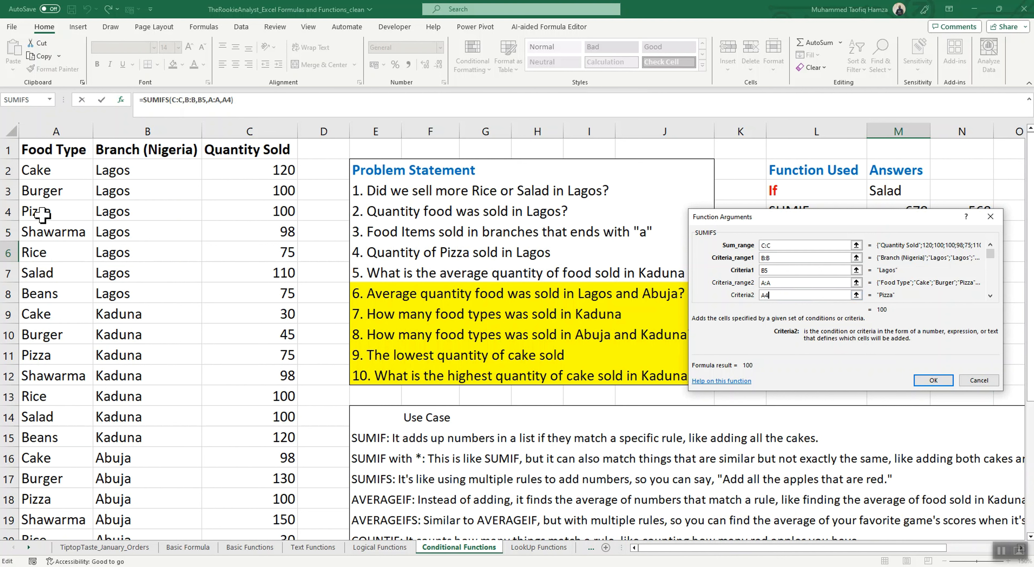
pyautogui.click(42, 213)
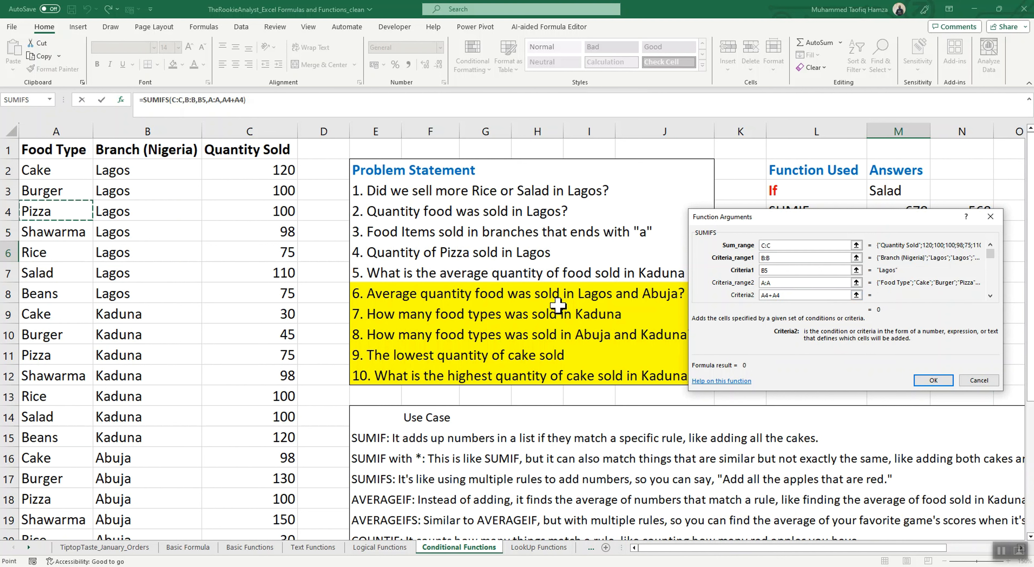
pyautogui.press('BackSpace')
pyautogui.press('BackSpace')
pyautogui.press('BackSpace')
pyautogui.press('BackSpace')
pyautogui.press('BackSpace')
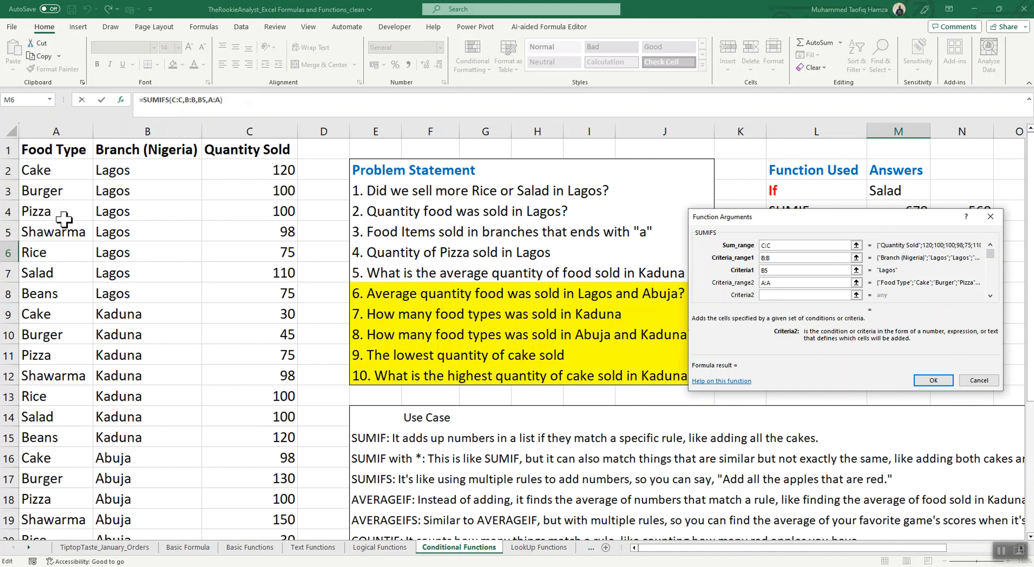
pyautogui.moveTo(44, 213); pyautogui.dragTo(50, 233)
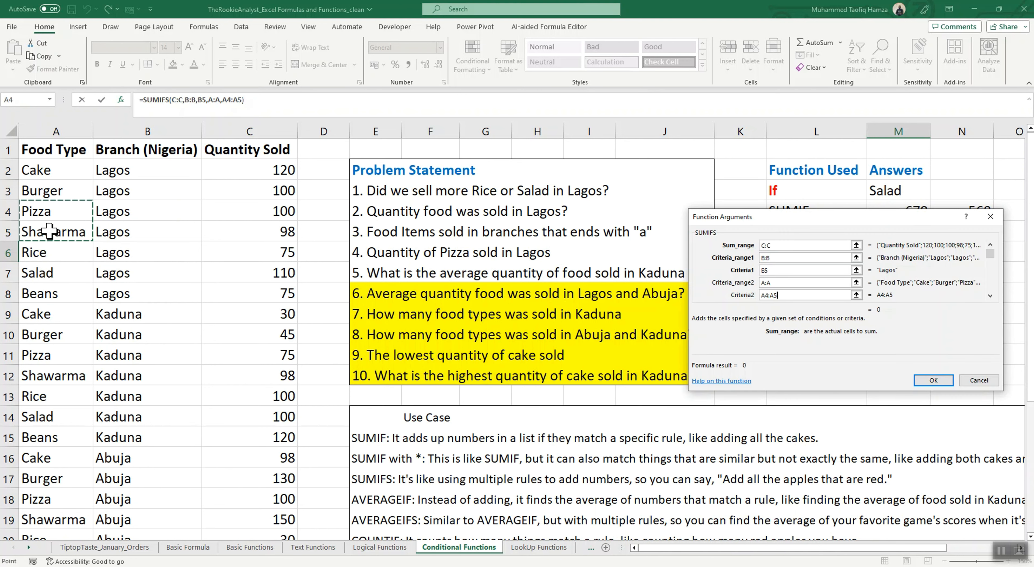
pyautogui.click(934, 381)
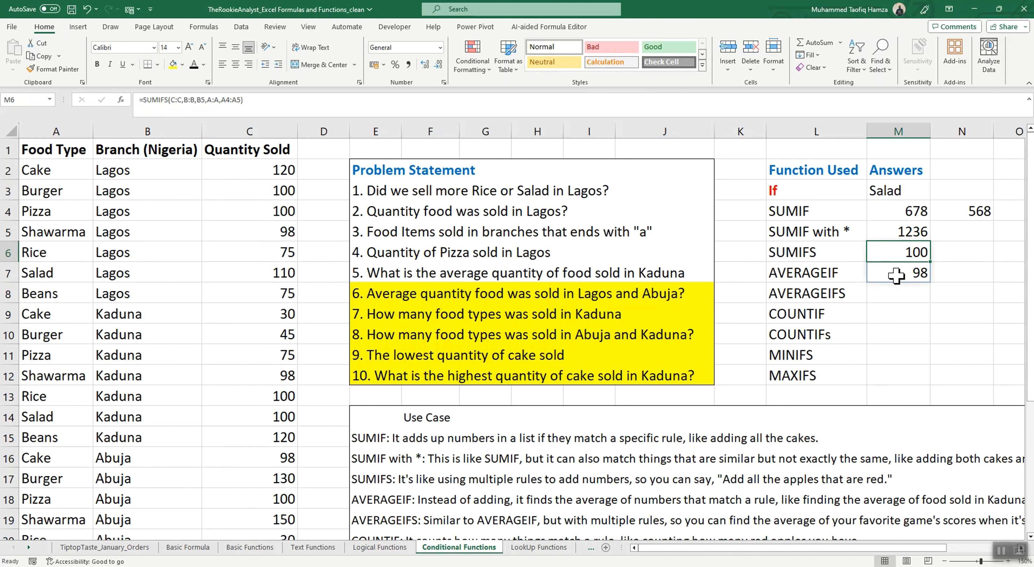
# - Wrap the SUMIFS formula in M6 in a SUM function and check the answer against the quantities in C4:C5
pyautogui.click(144, 99)
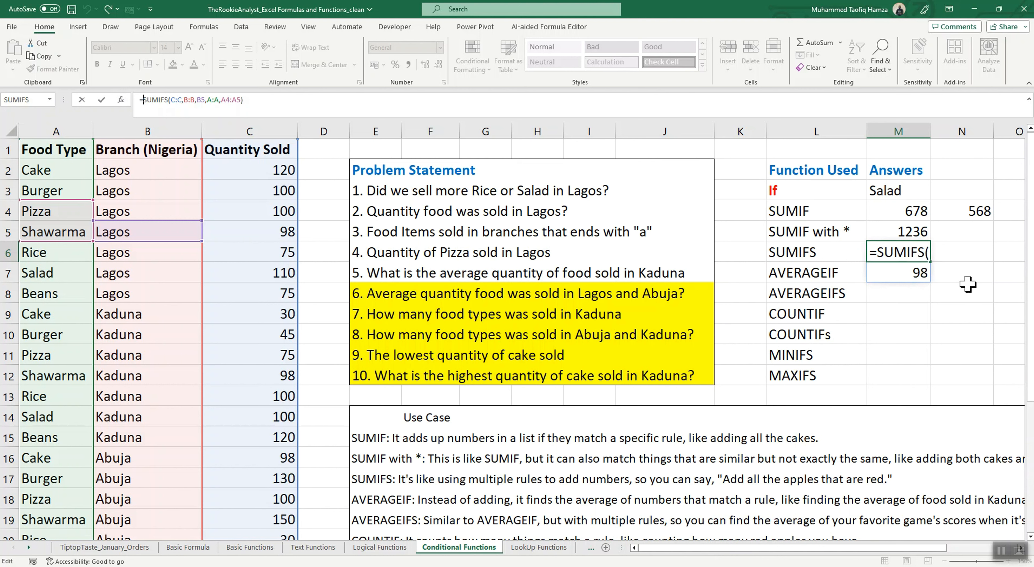
pyautogui.write('sum')
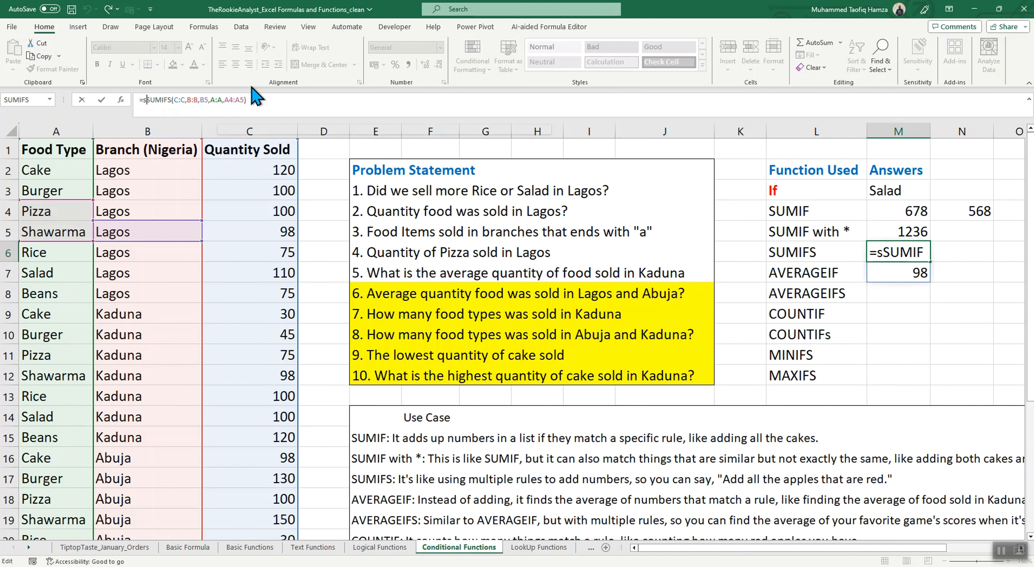
pyautogui.press('Tab')
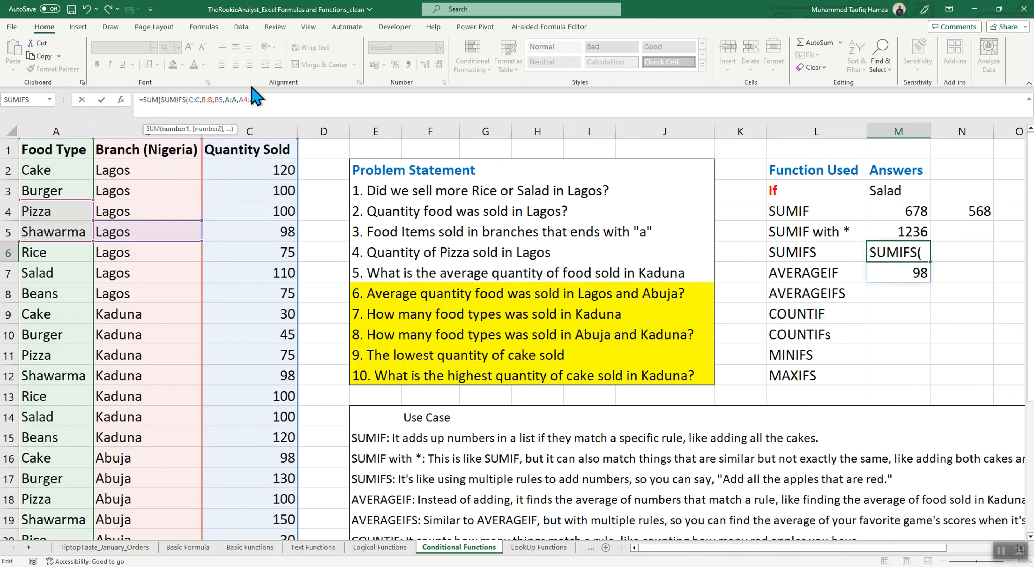
pyautogui.click(272, 99)
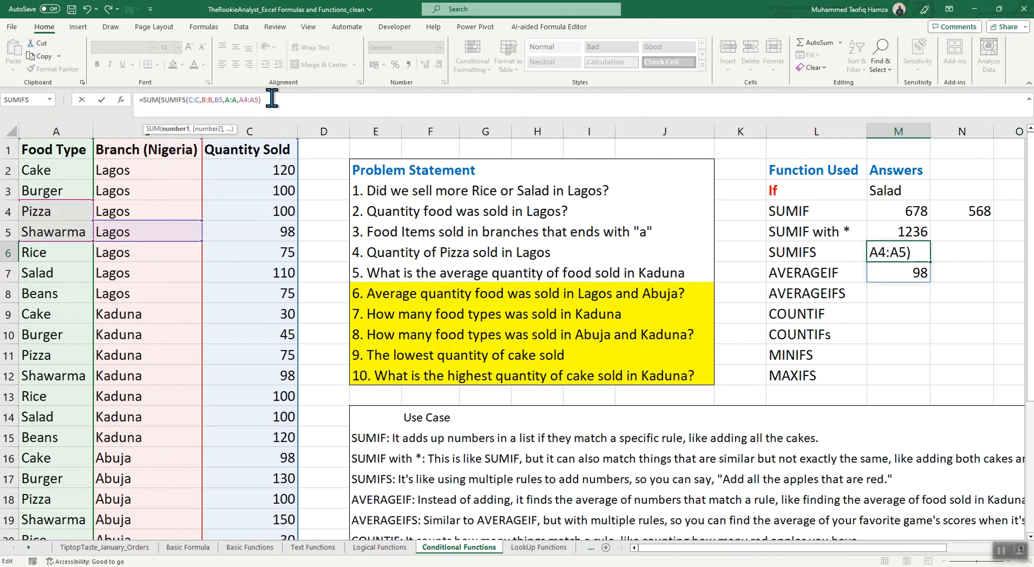
pyautogui.write(')')
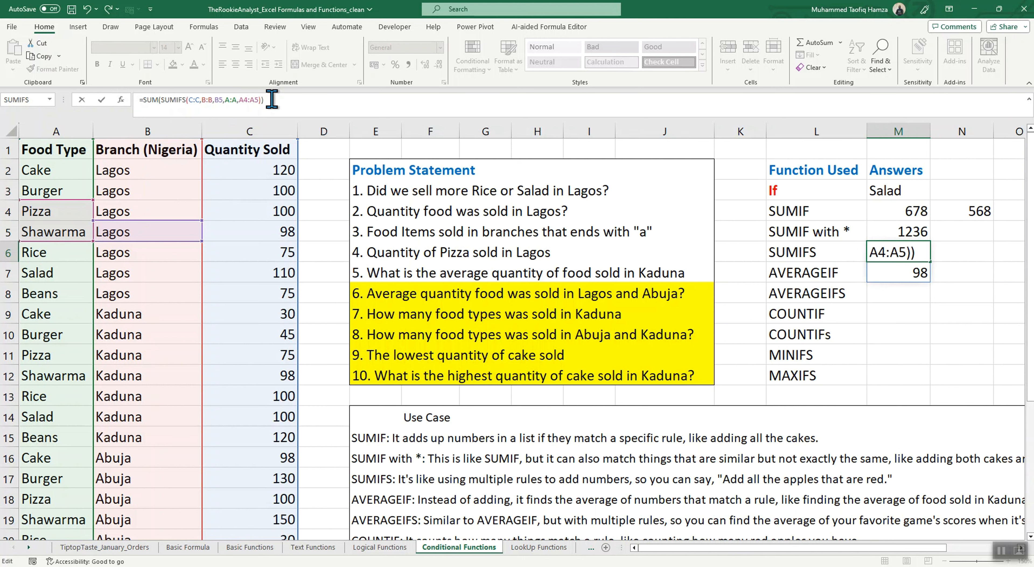
pyautogui.press('Return')
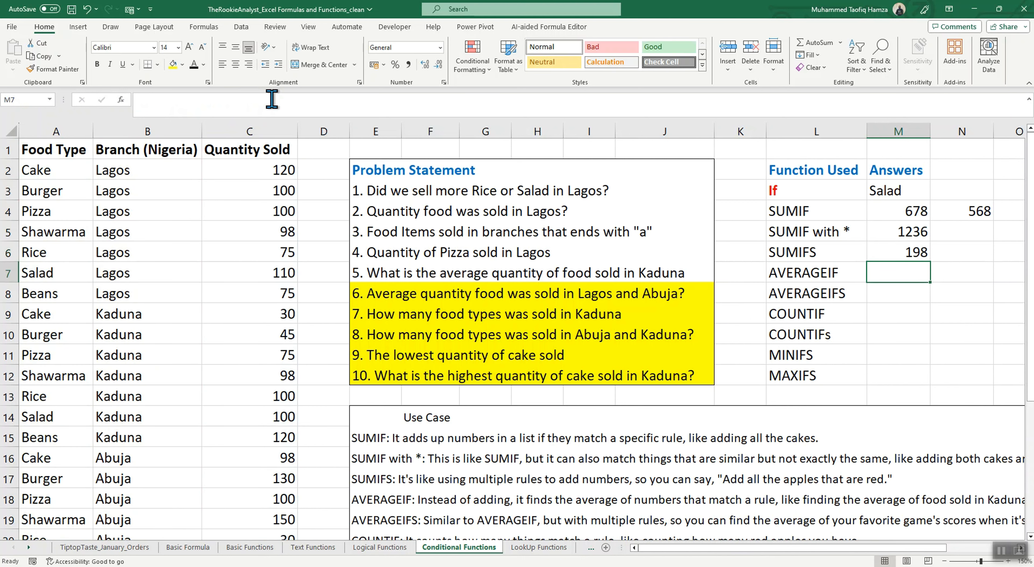
pyautogui.click(919, 253)
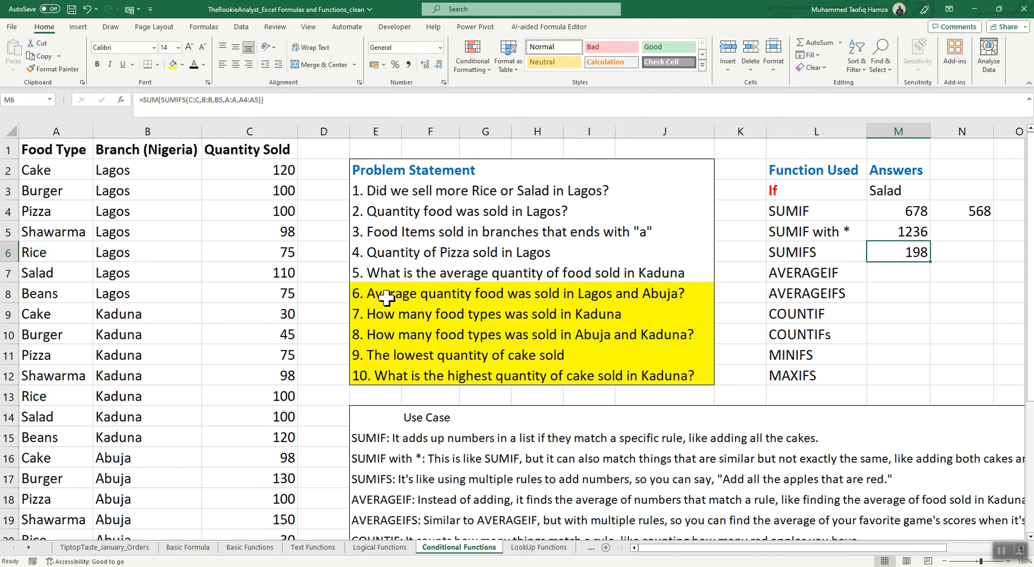
pyautogui.moveTo(283, 212); pyautogui.dragTo(289, 235)
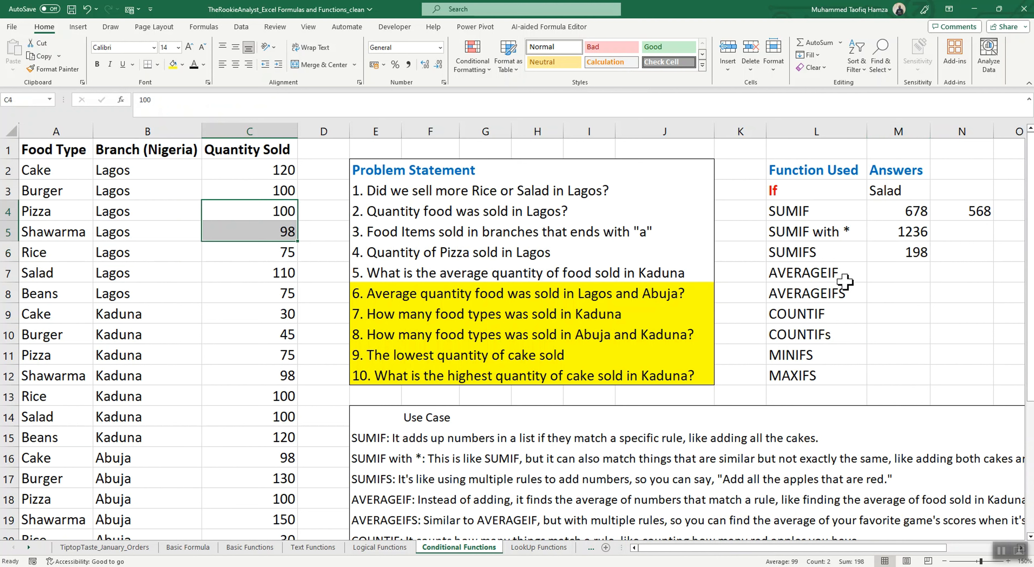
# - Insert an AVERAGEIF function in M7, the Answers cell for question 5
pyautogui.click(921, 275)
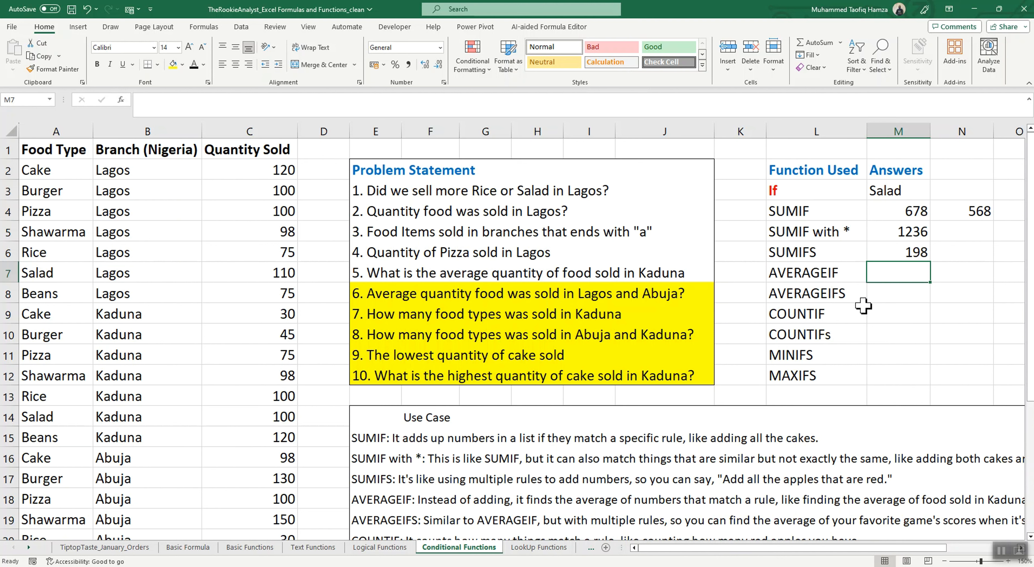
pyautogui.write('=')
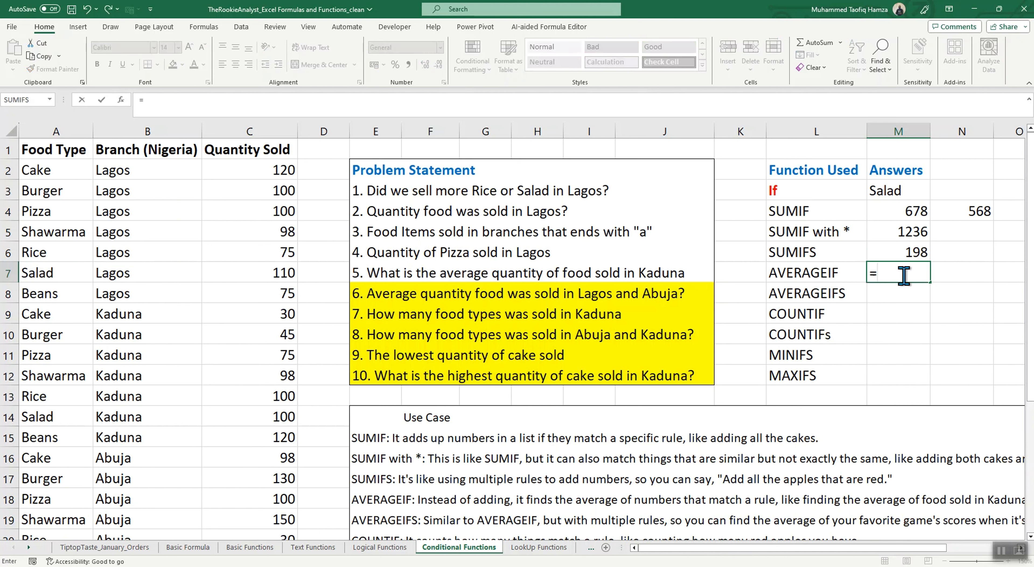
pyautogui.click(120, 99)
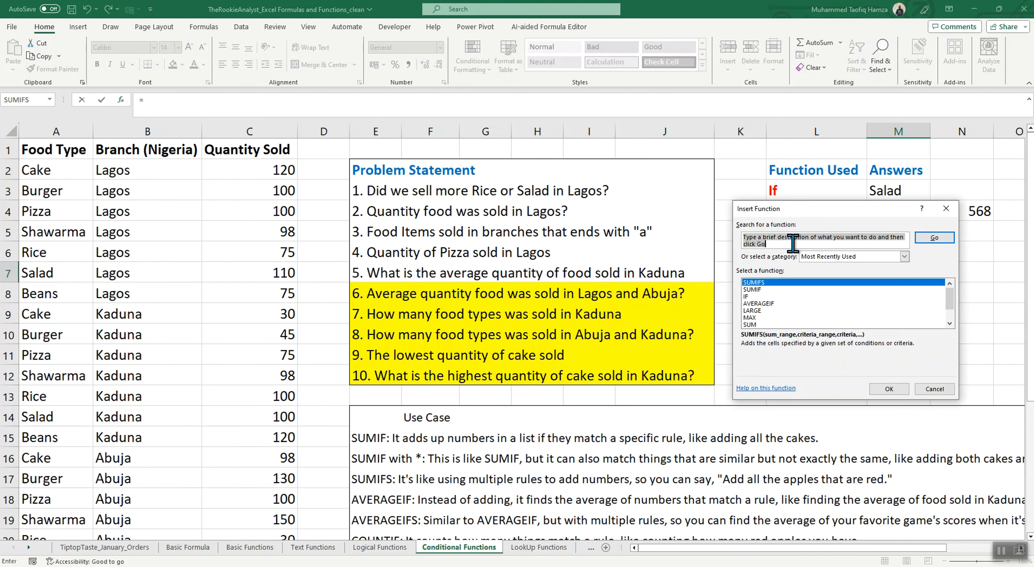
pyautogui.write('Averageif')
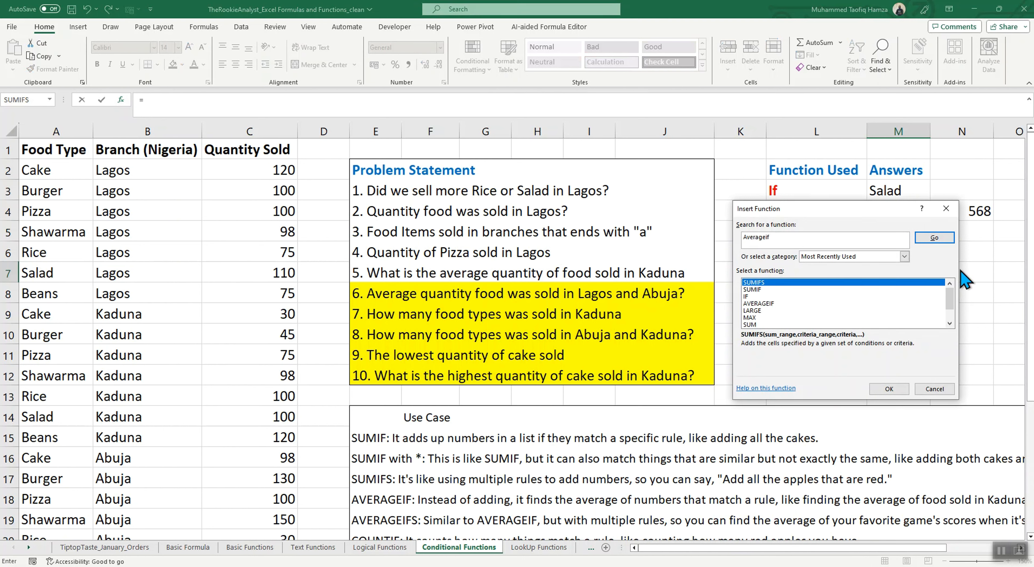
pyautogui.click(934, 237)
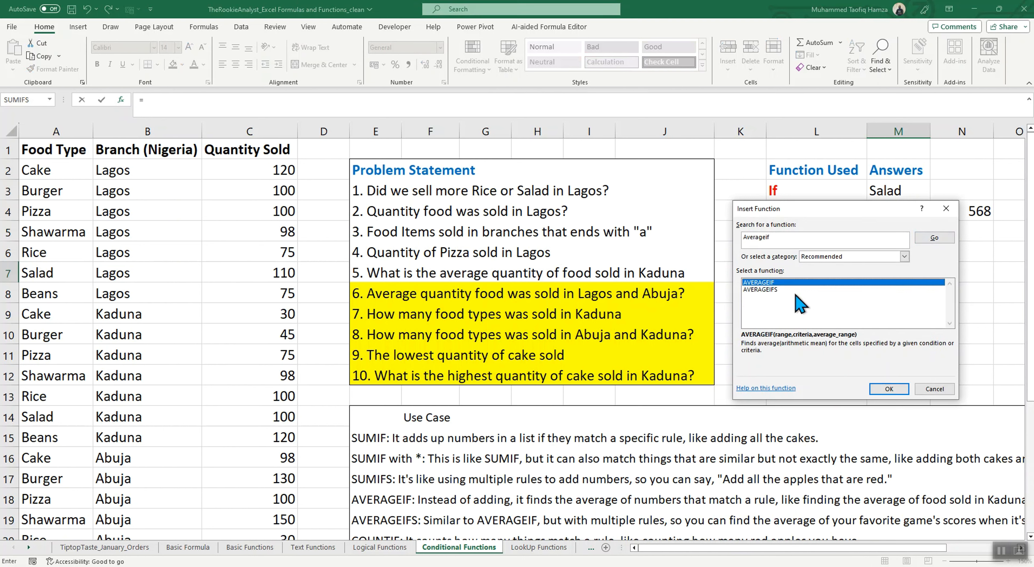
pyautogui.click(889, 389)
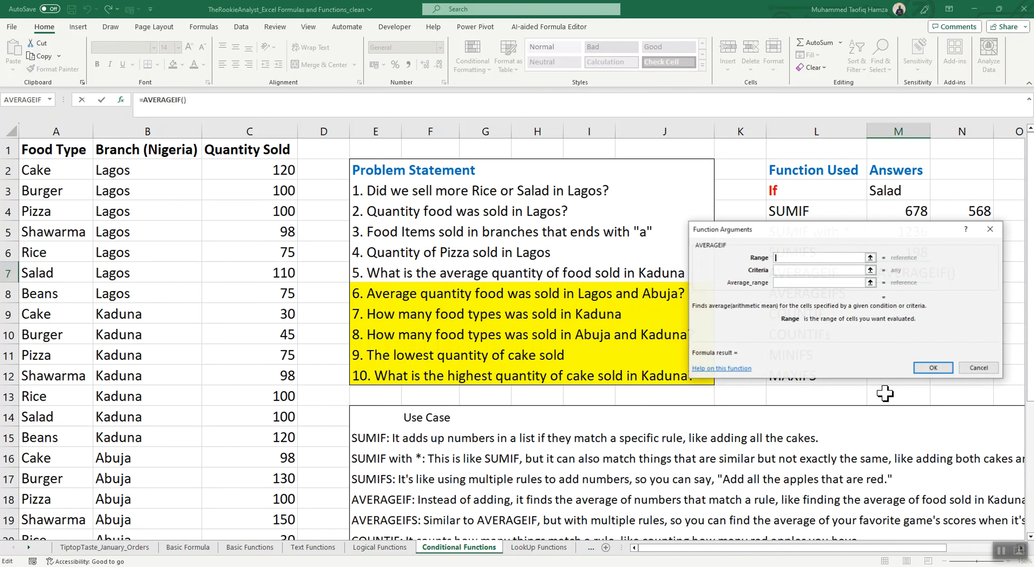
# - Set the AVERAGEIF range to B:B, its criteria to the Kaduna cell B13 and the average range to C:C, and complete the formula
pyautogui.click(786, 259)
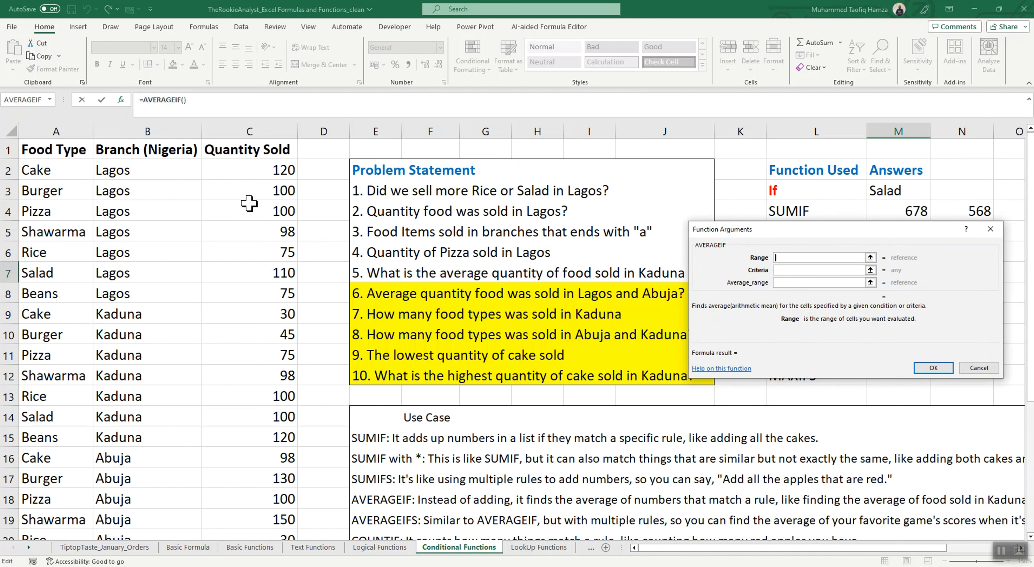
pyautogui.click(262, 128)
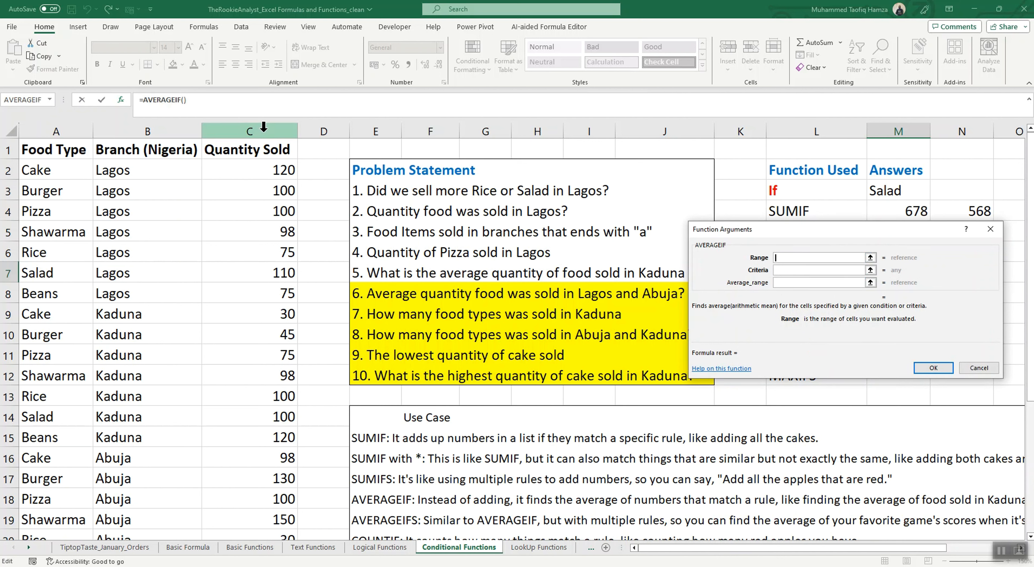
pyautogui.click(142, 127)
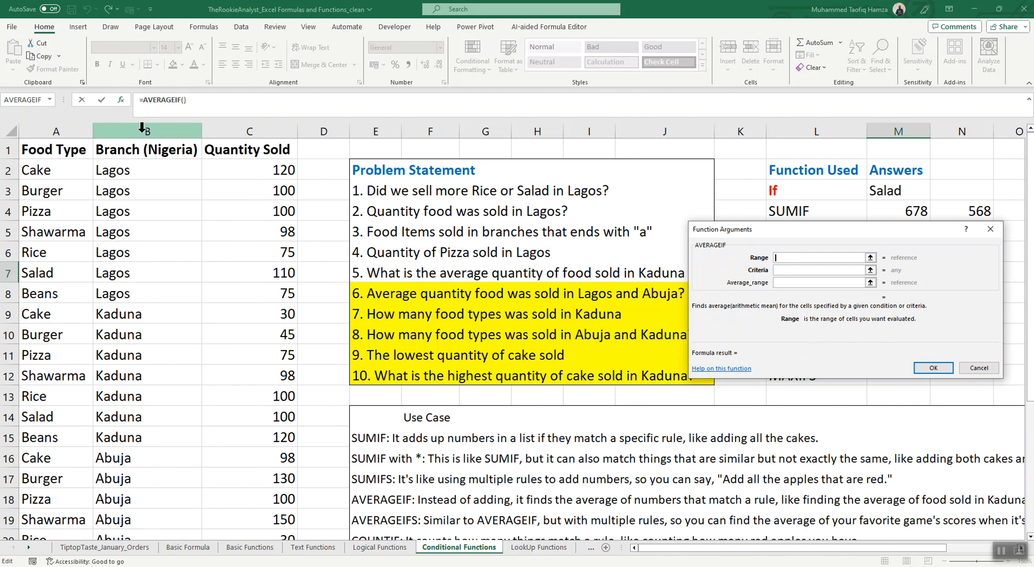
pyautogui.click(143, 127)
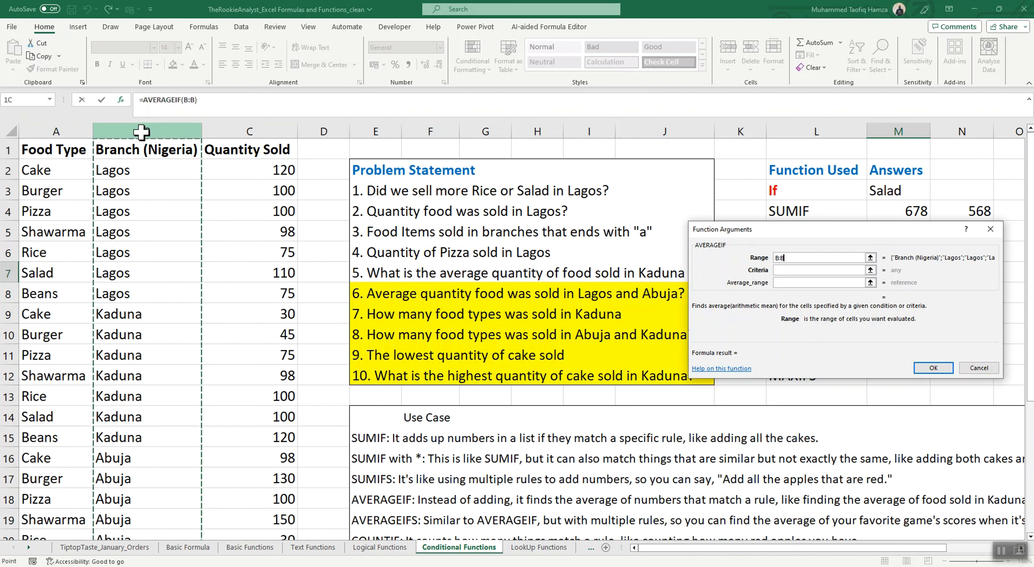
pyautogui.click(785, 270)
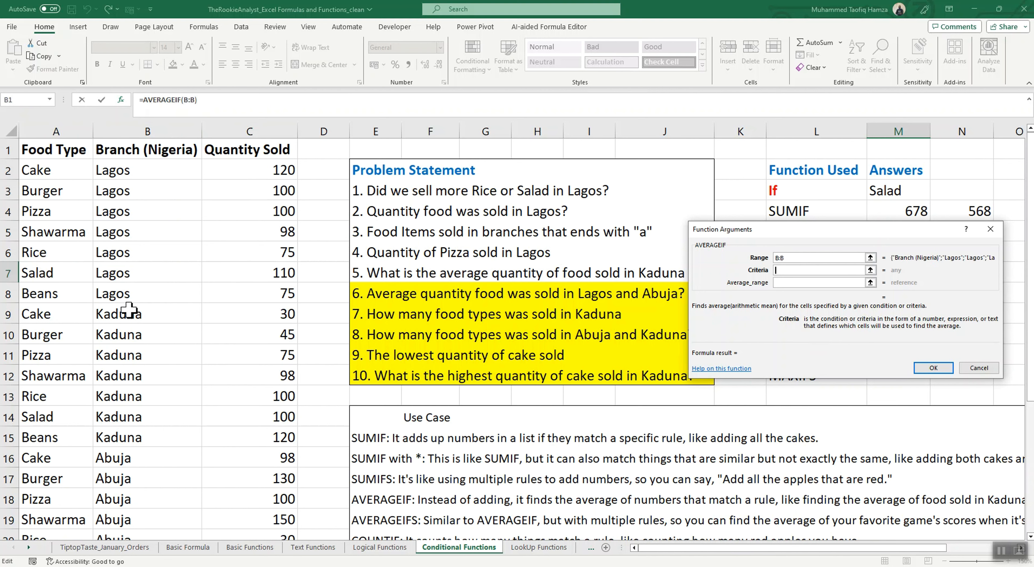
pyautogui.click(108, 398)
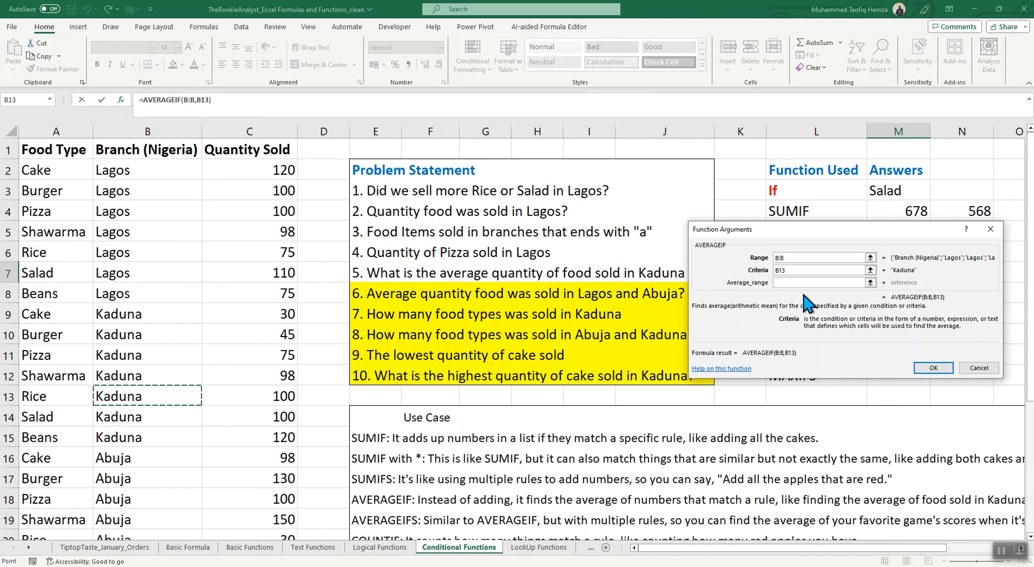
pyautogui.click(790, 283)
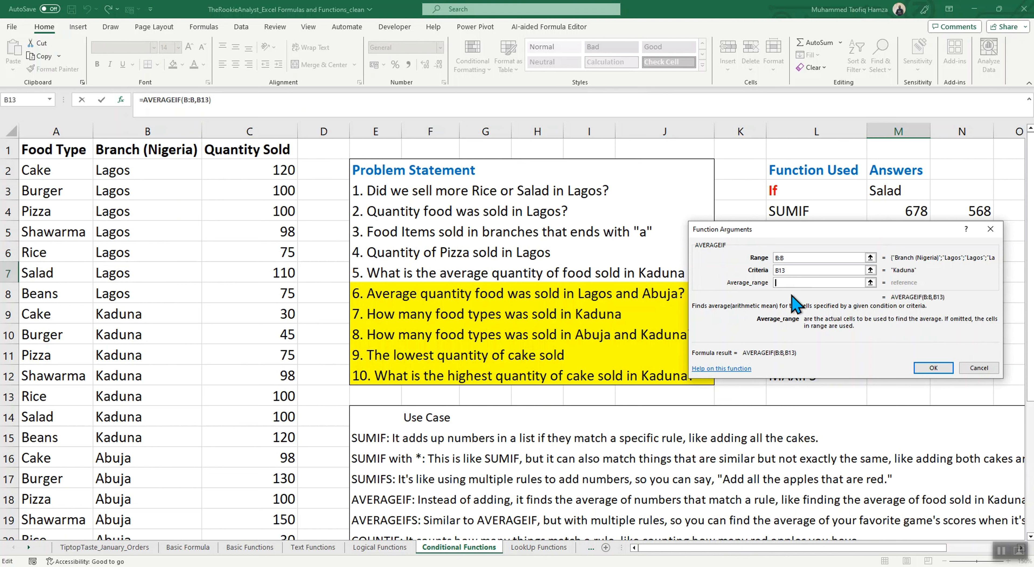
pyautogui.click(259, 129)
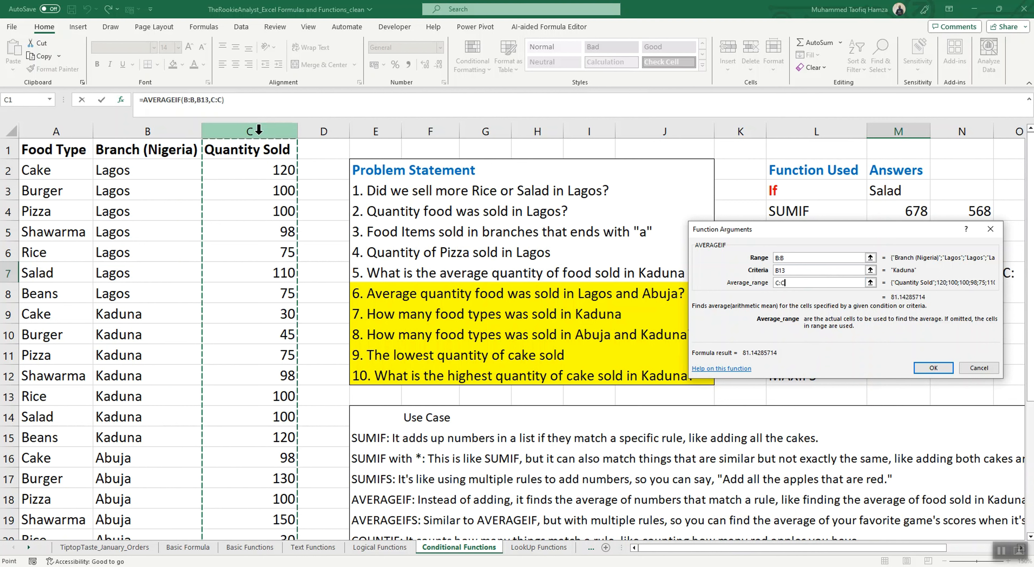
pyautogui.click(931, 368)
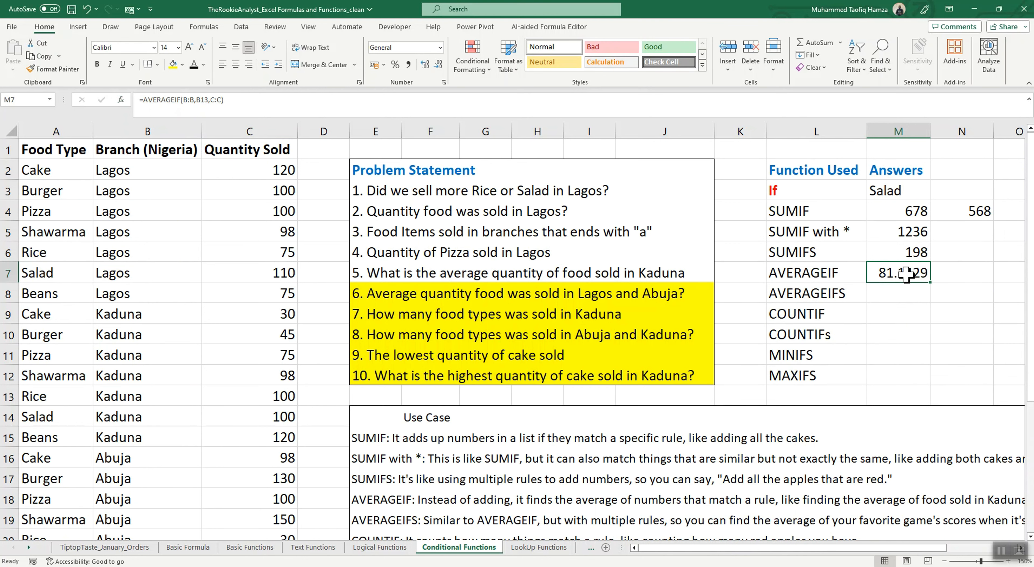
# - Check the average of the quantities by selecting C8:C13
pyautogui.moveTo(286, 291); pyautogui.dragTo(291, 400)
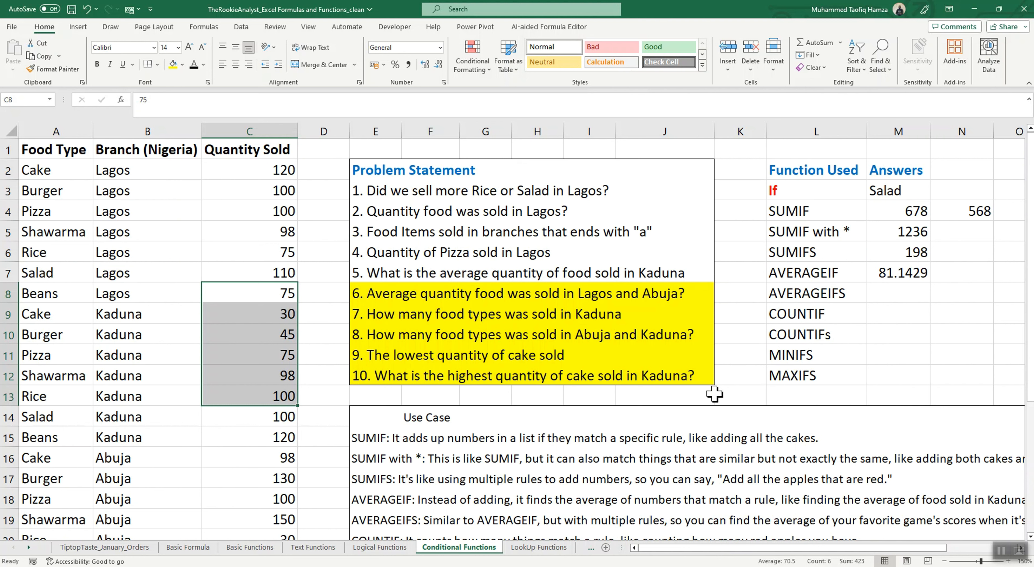
pyautogui.scroll(-1, 632, 433)
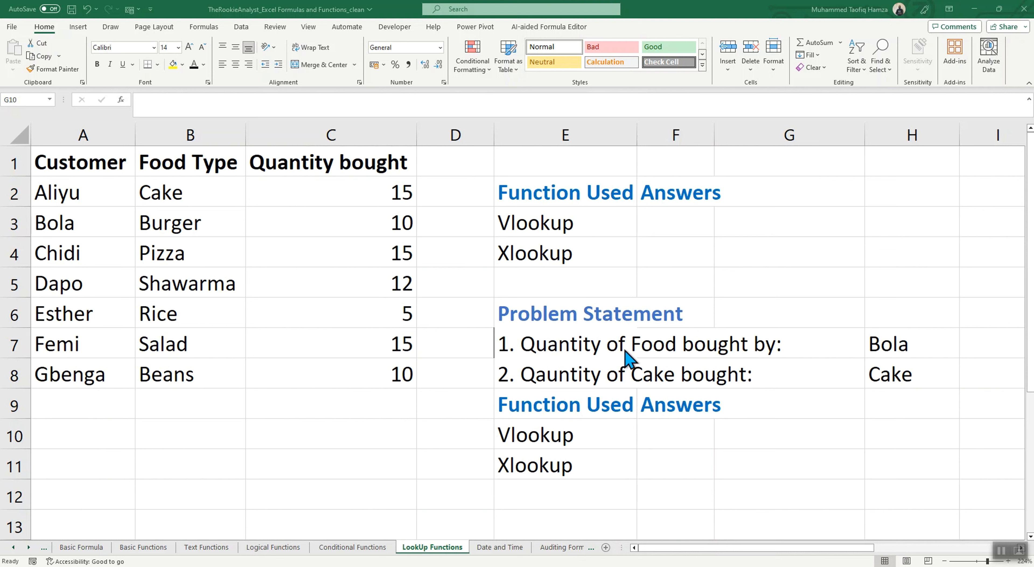
# - Insert a VLOOKUP function in F3, the Vlookup answer cell for question 1
pyautogui.click(685, 232)
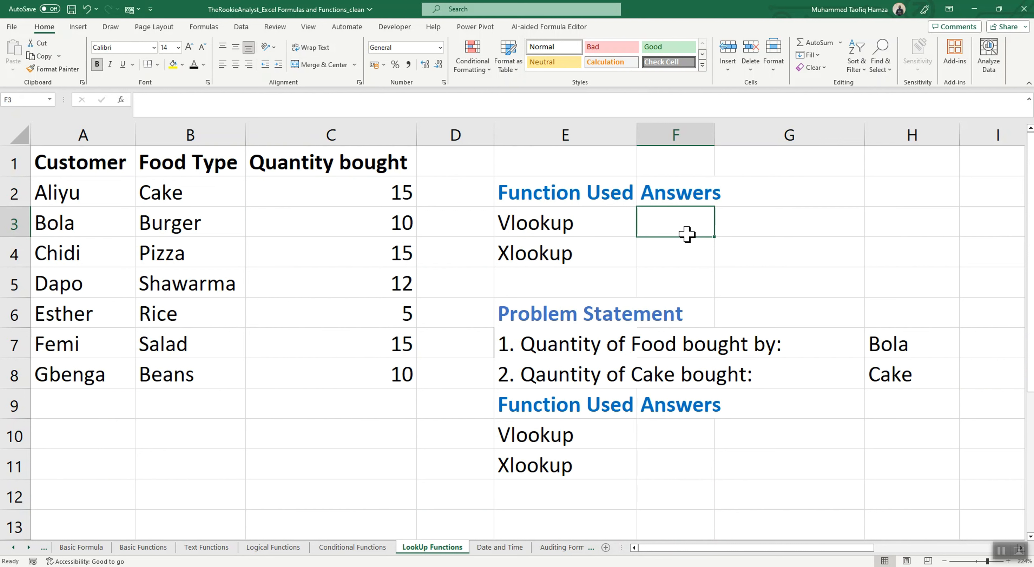
pyautogui.write('=')
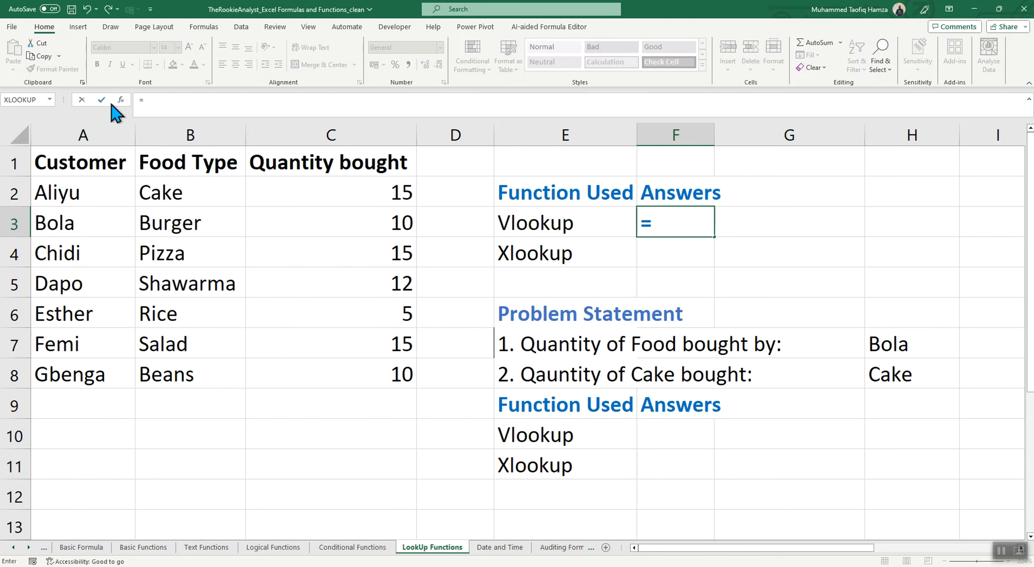
pyautogui.click(121, 100)
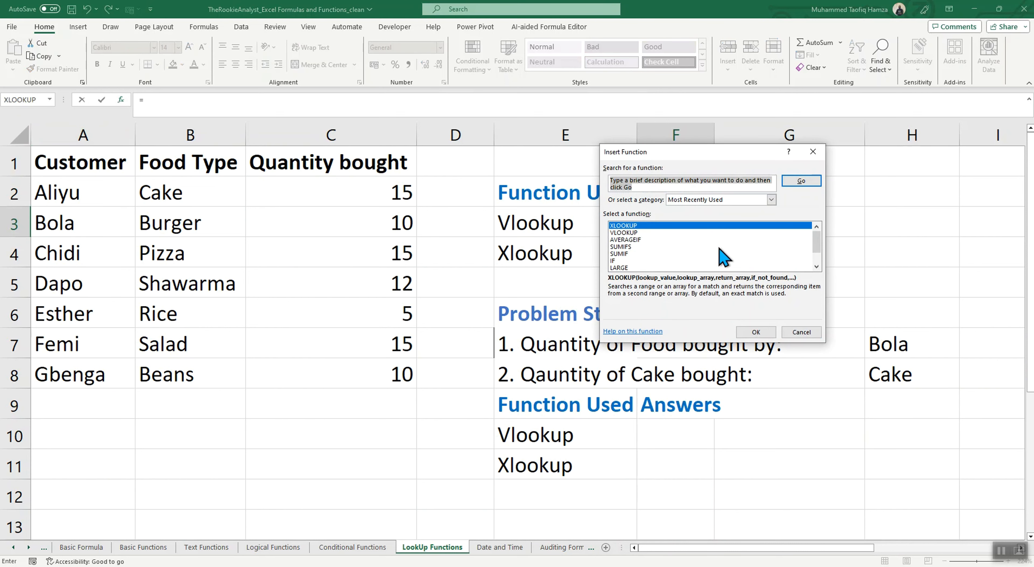
pyautogui.write('Vlookup')
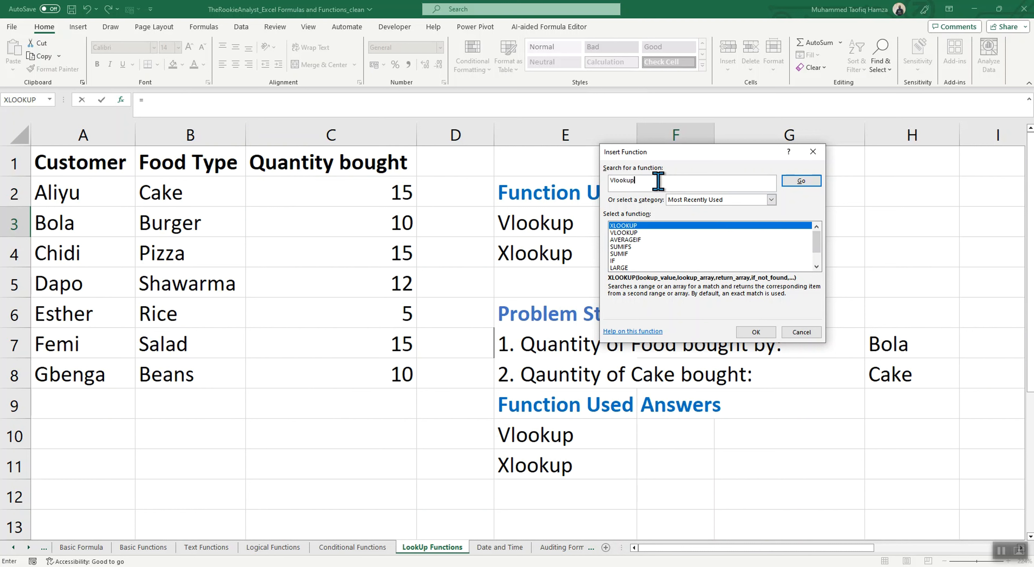
pyautogui.click(801, 180)
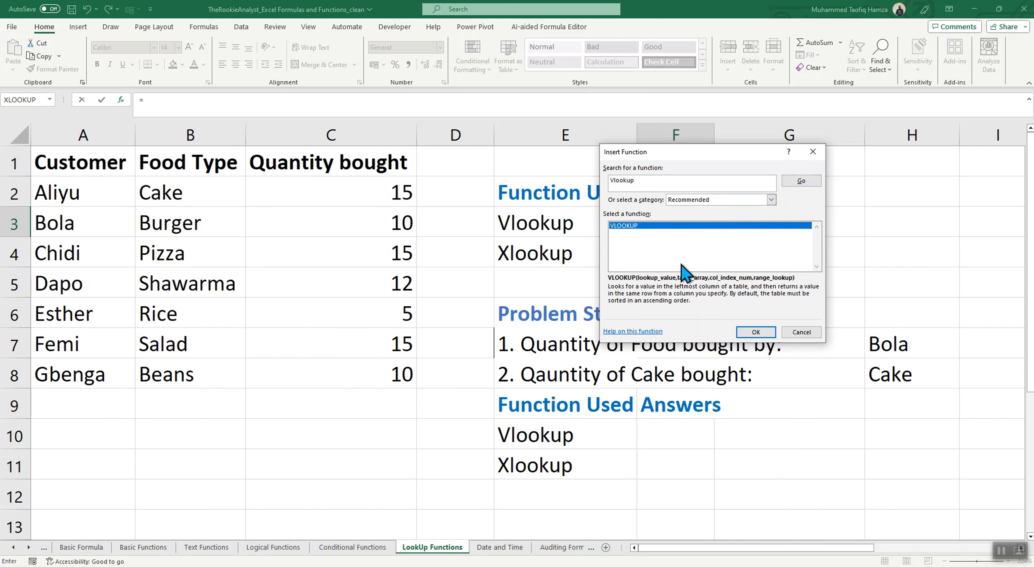
pyautogui.click(754, 333)
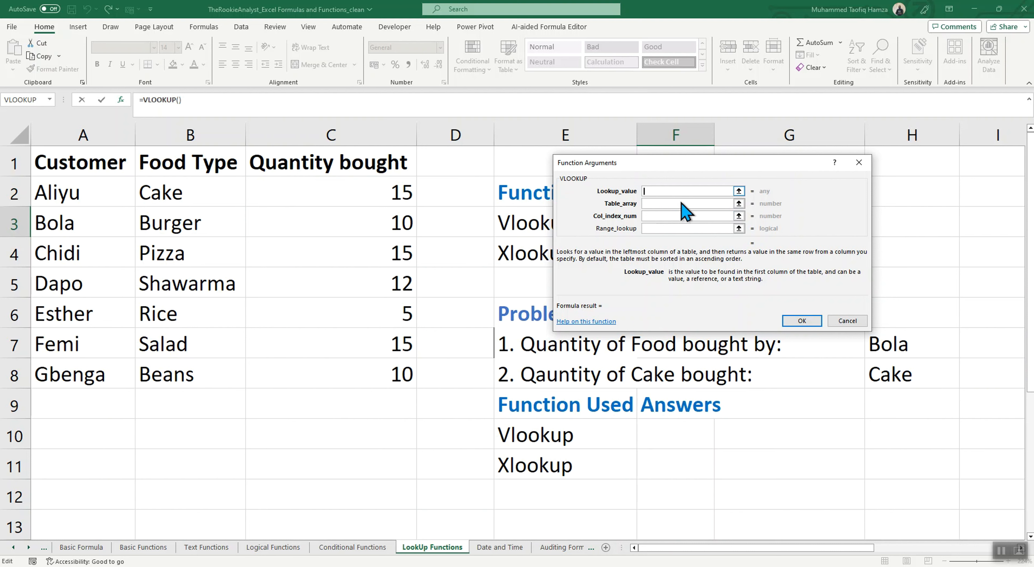
# - Set the VLOOKUP lookup value to H7, table array to A:C, column index to 3 and range lookup to FALSE, and complete the formula
pyautogui.click(899, 345)
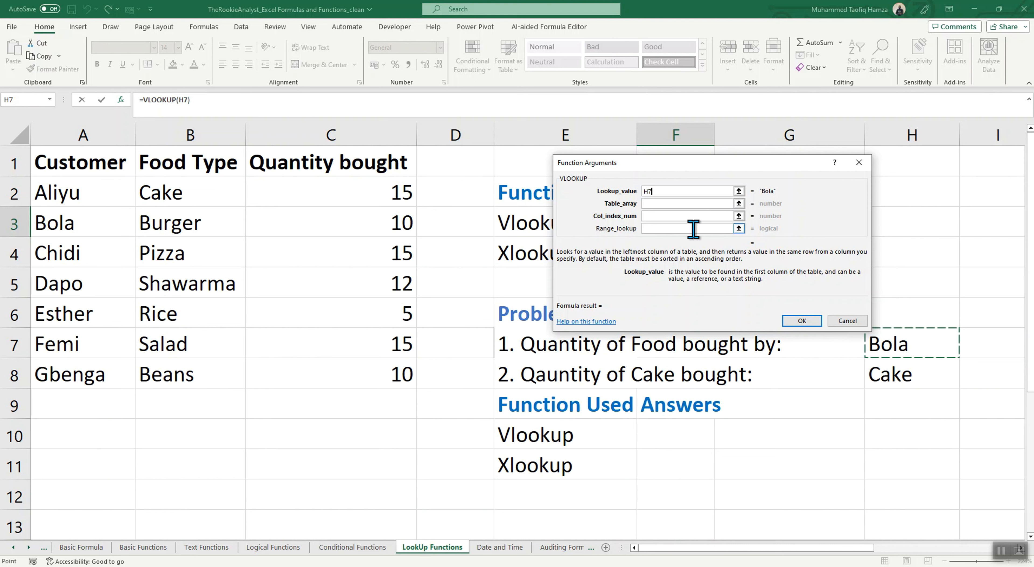
pyautogui.click(662, 203)
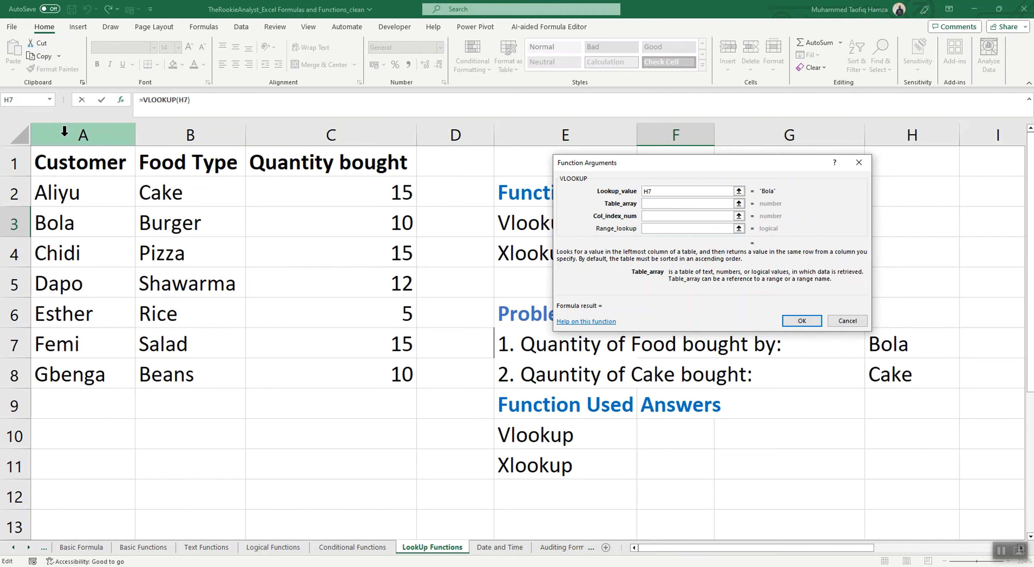
pyautogui.moveTo(66, 135); pyautogui.dragTo(323, 202)
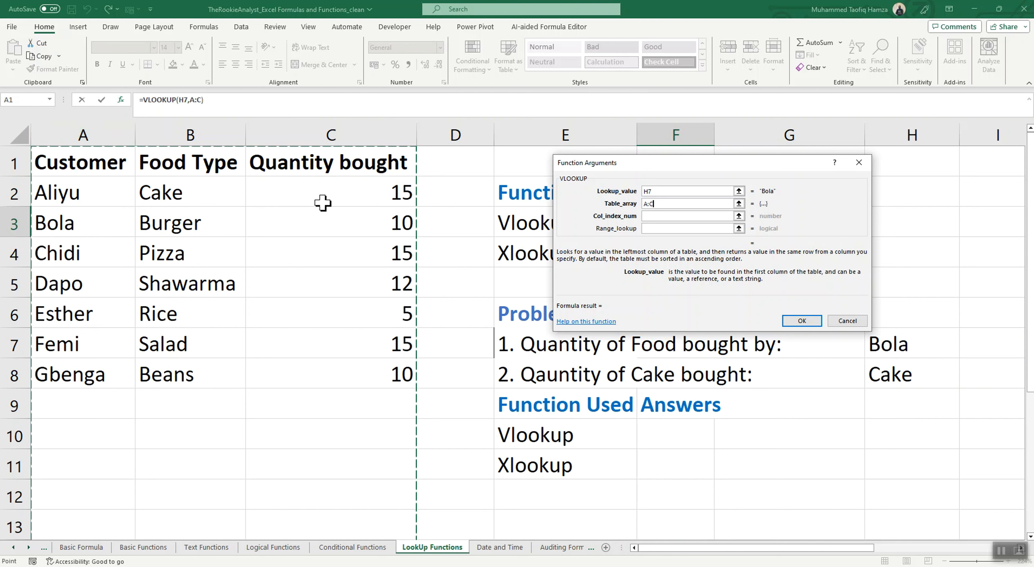
pyautogui.click(674, 216)
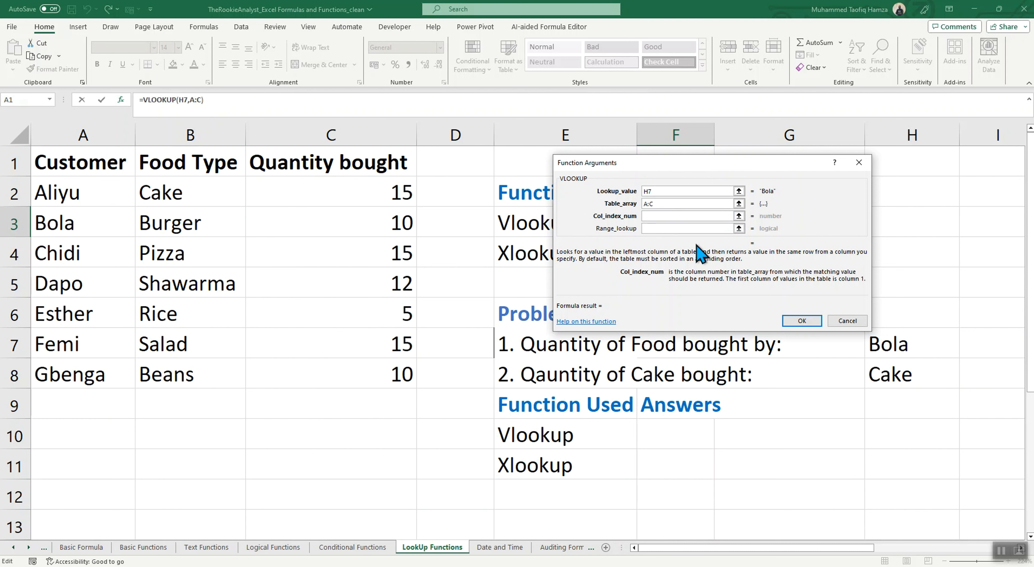
pyautogui.write('3')
pyautogui.click(659, 229)
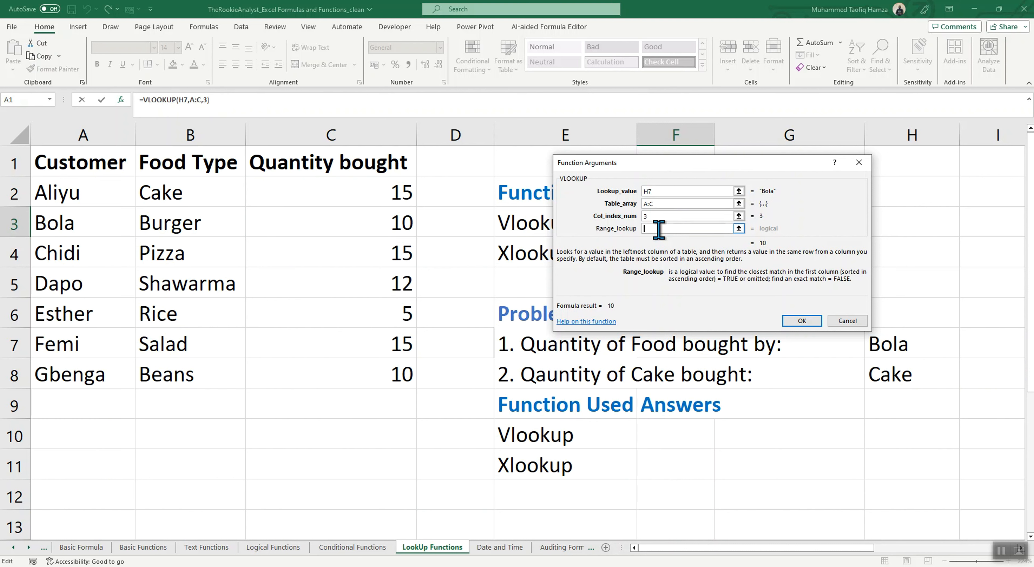
pyautogui.write('FALSE')
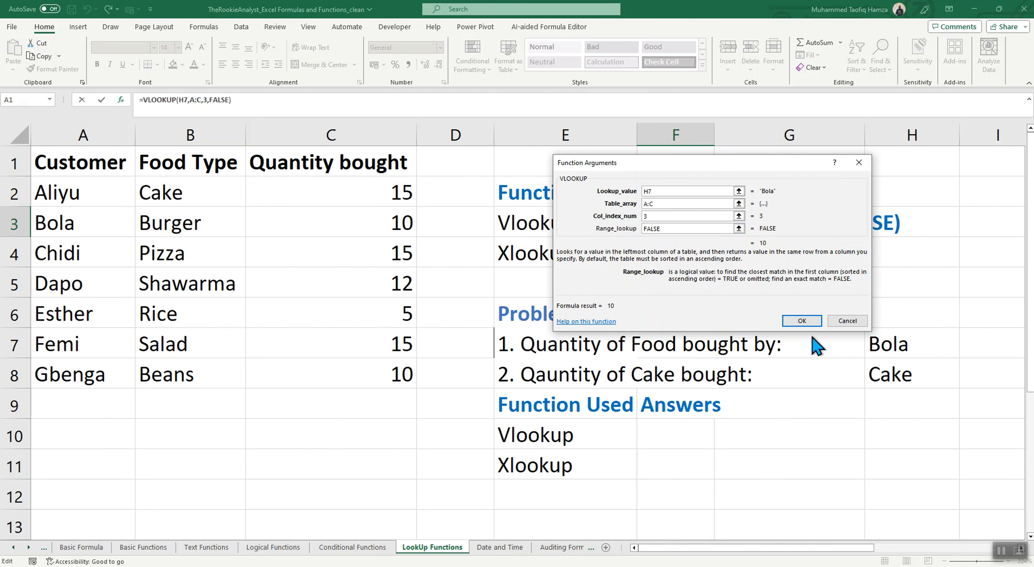
pyautogui.click(801, 320)
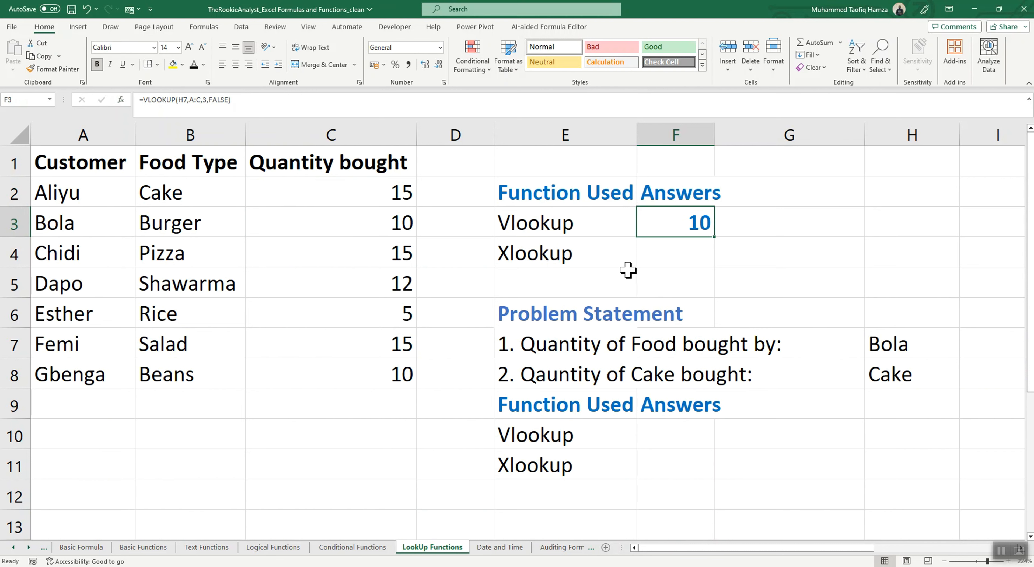
# - Insert an XLOOKUP function in F4, the Xlookup answer cell for question 1
pyautogui.click(683, 253)
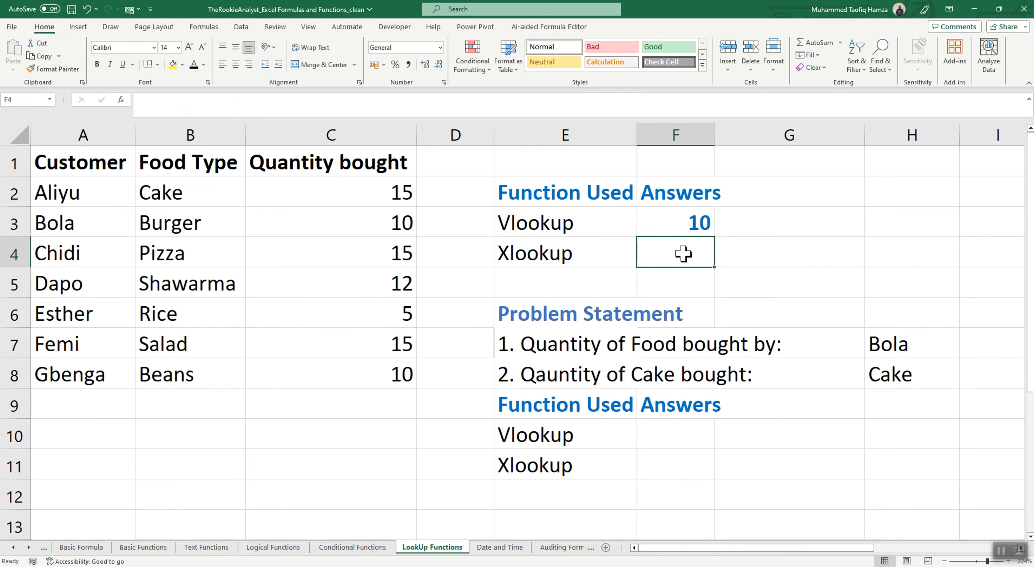
pyautogui.write('=')
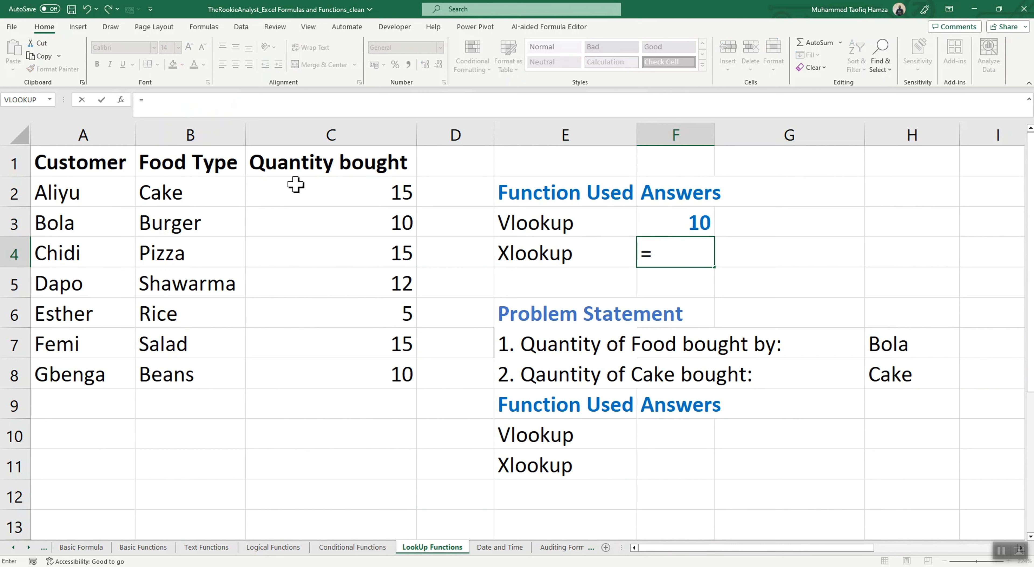
pyautogui.click(120, 100)
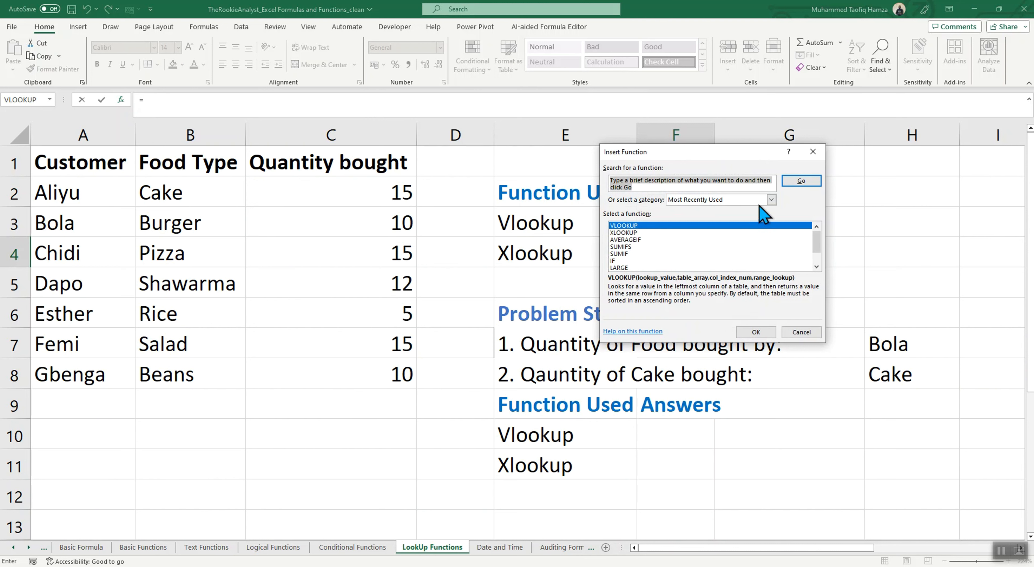
pyautogui.click(656, 186)
pyautogui.write('Xlookup')
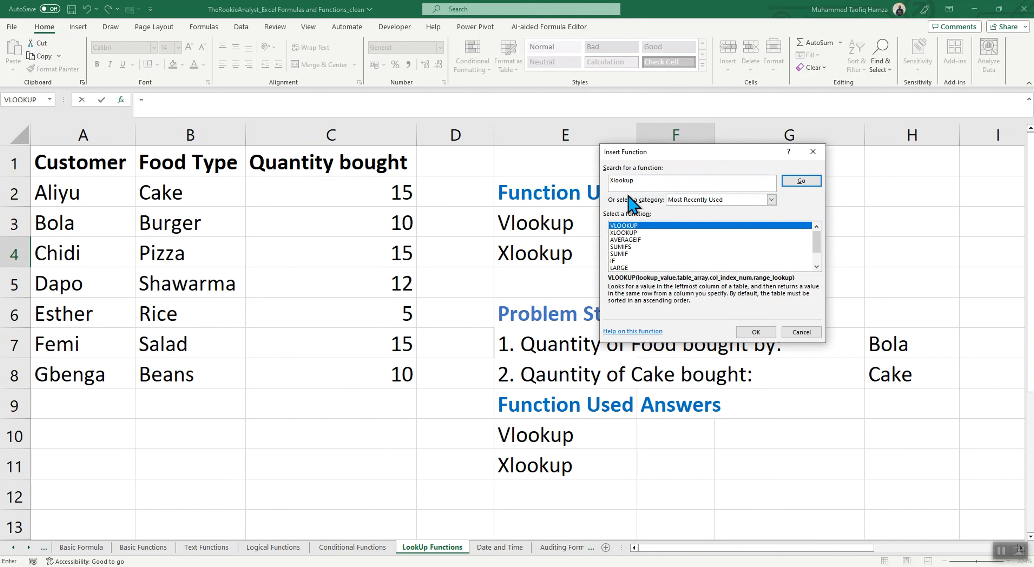
pyautogui.click(807, 181)
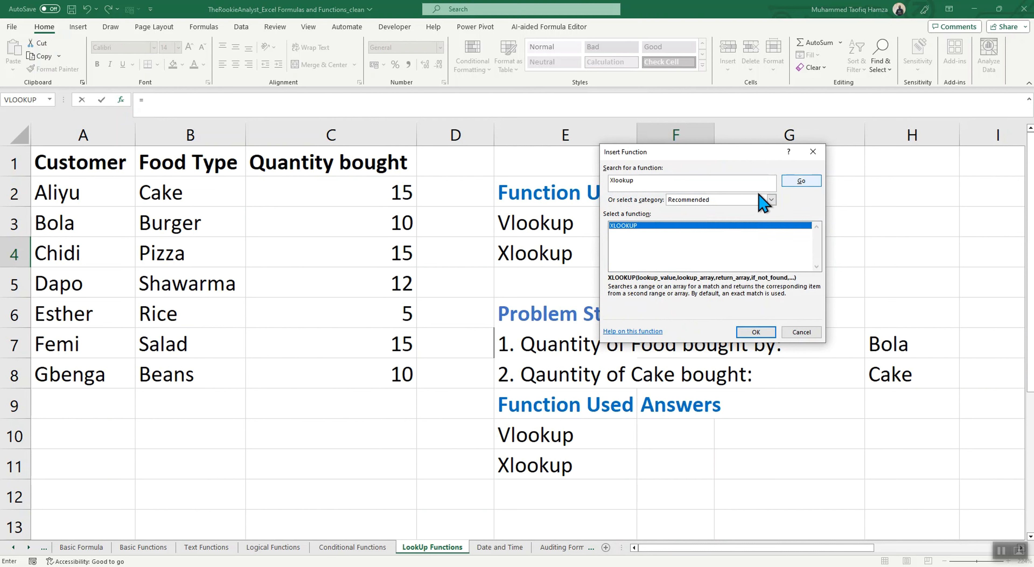
pyautogui.click(754, 332)
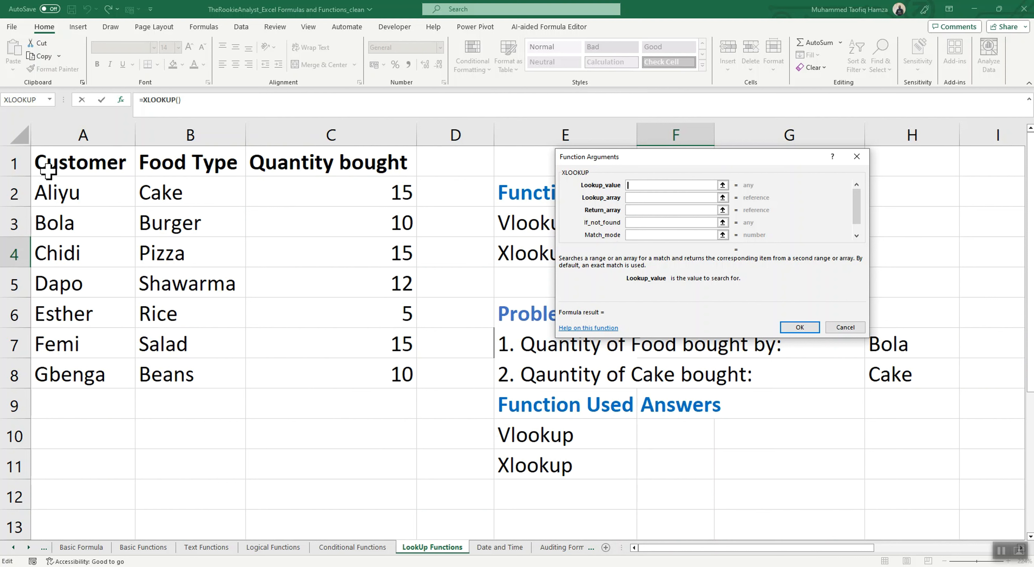
# - Set the XLOOKUP lookup value to H7, its lookup array to A:A and its return array to C:C, and complete the formula
pyautogui.click(66, 136)
pyautogui.moveTo(858, 208); pyautogui.dragTo(854, 225)
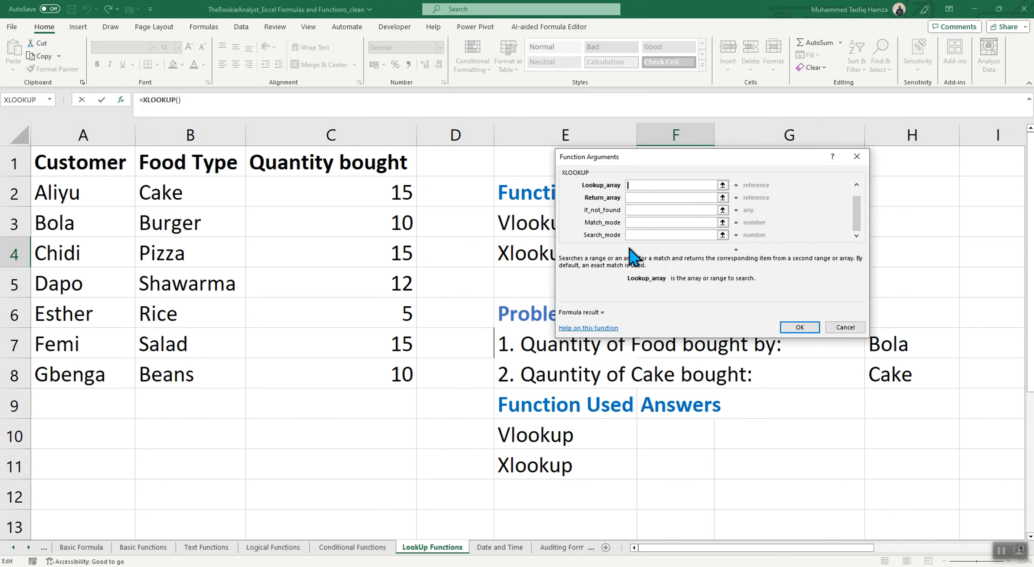
pyautogui.scroll(-1, 626, 246)
pyautogui.scroll(1, 643, 248)
pyautogui.moveTo(859, 227); pyautogui.dragTo(740, 205)
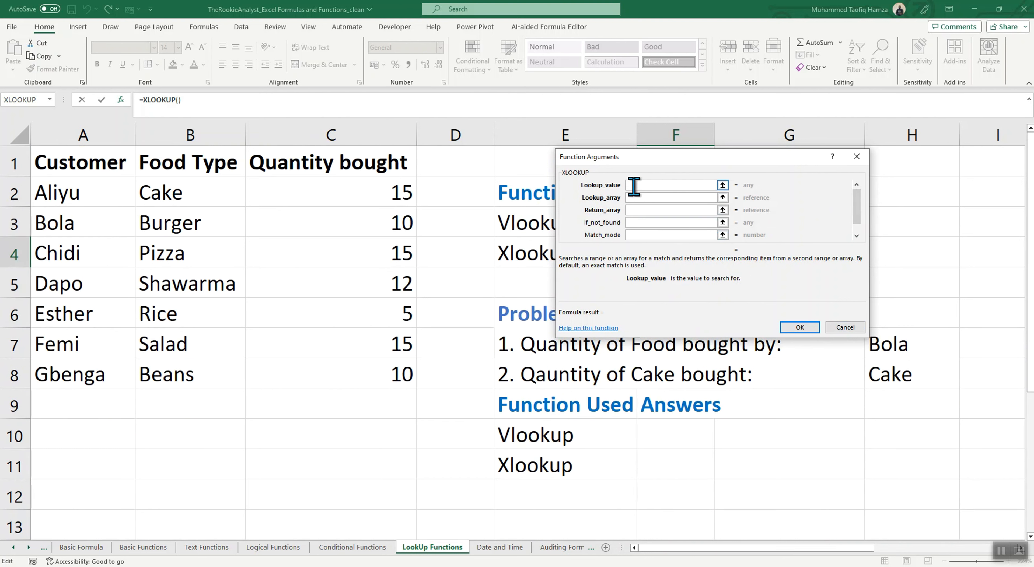
pyautogui.click(891, 347)
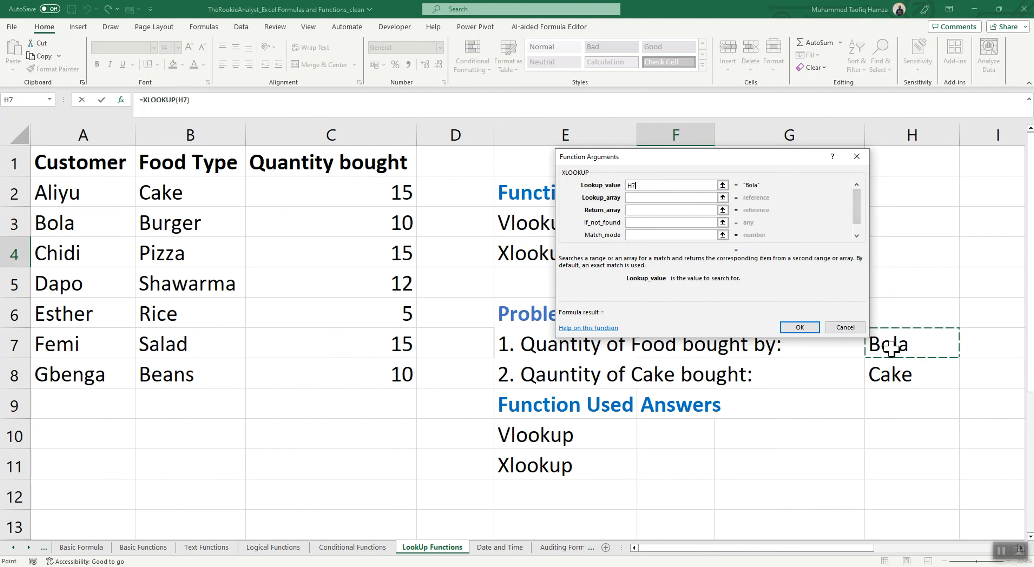
pyautogui.click(638, 198)
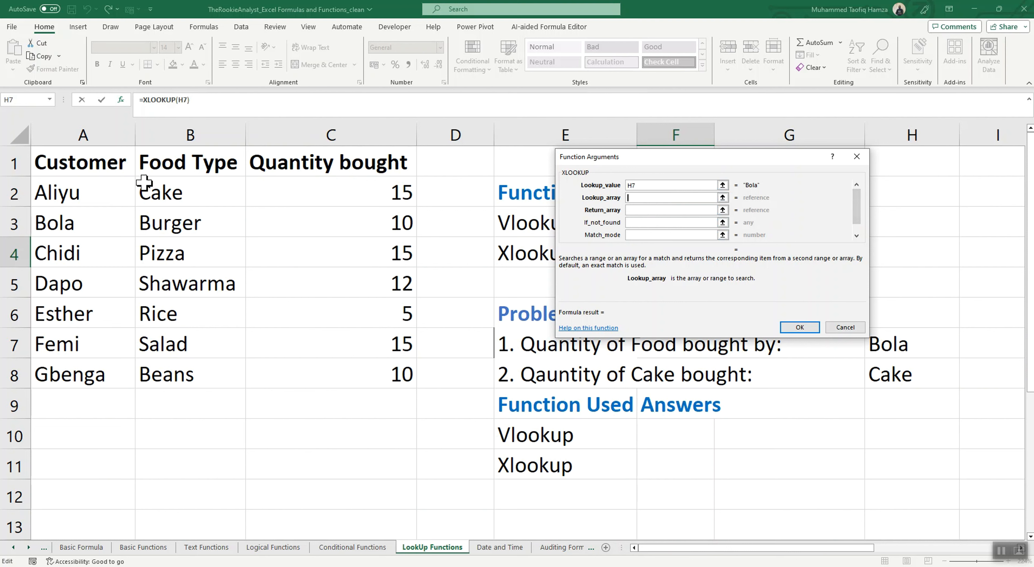
pyautogui.click(81, 136)
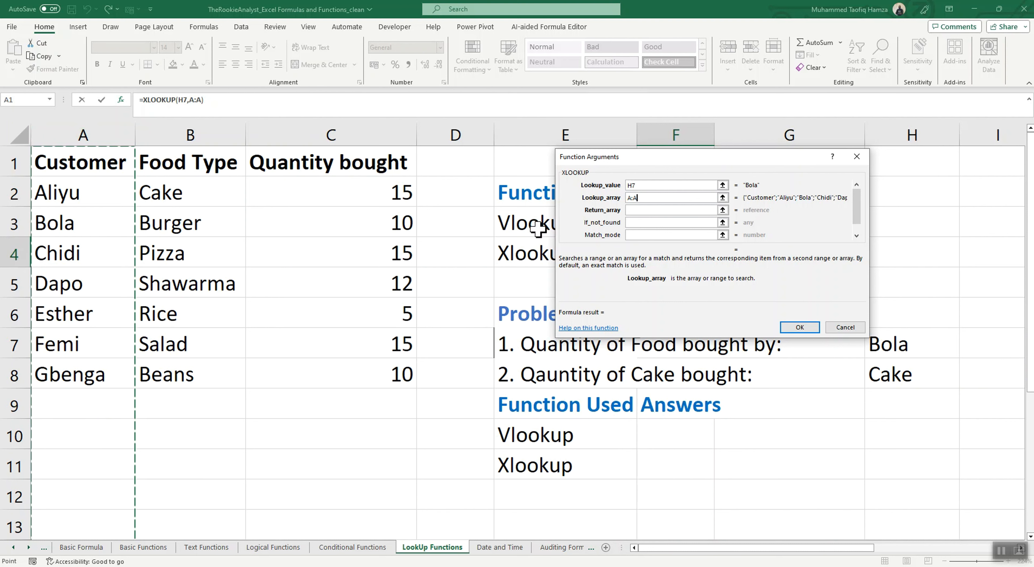
pyautogui.click(637, 209)
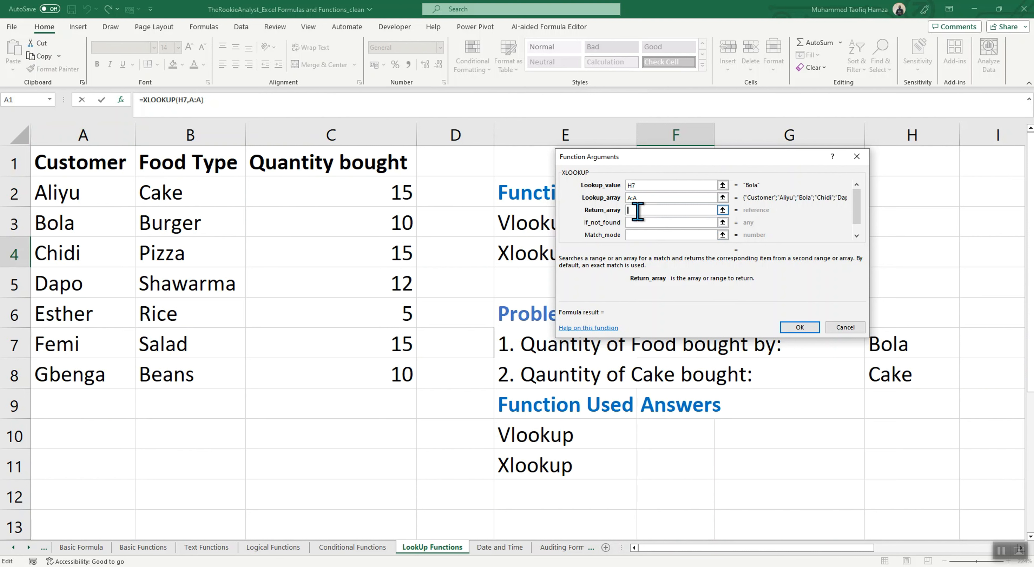
pyautogui.click(366, 135)
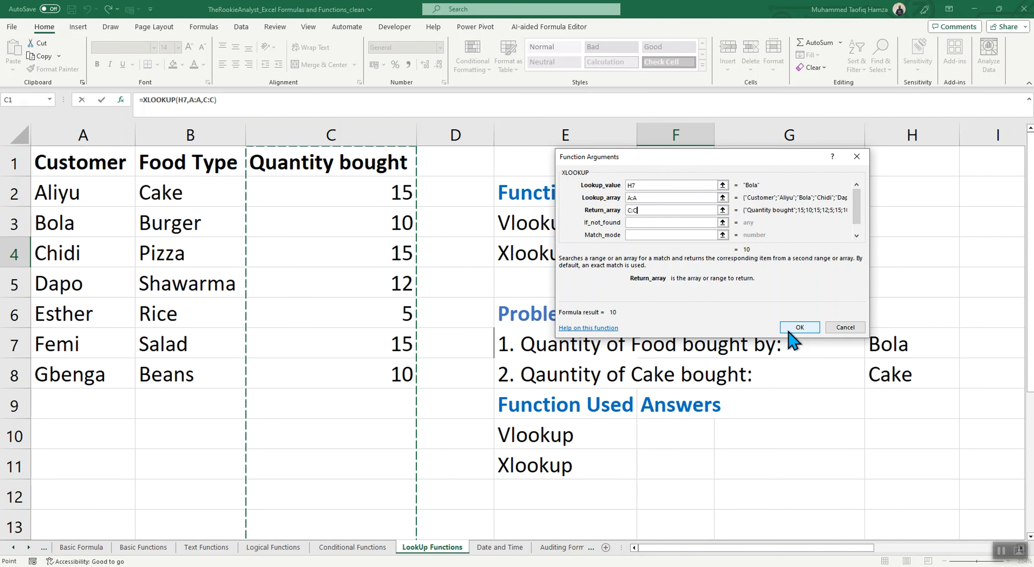
pyautogui.click(800, 329)
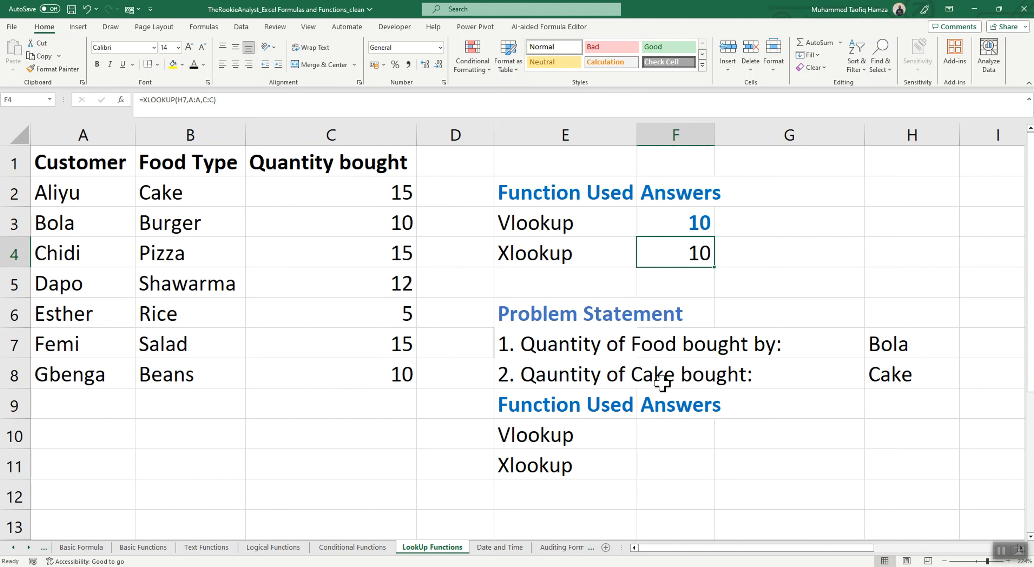
# - Insert a VLOOKUP function in F10, the Vlookup answer cell for question 2
pyautogui.click(895, 386)
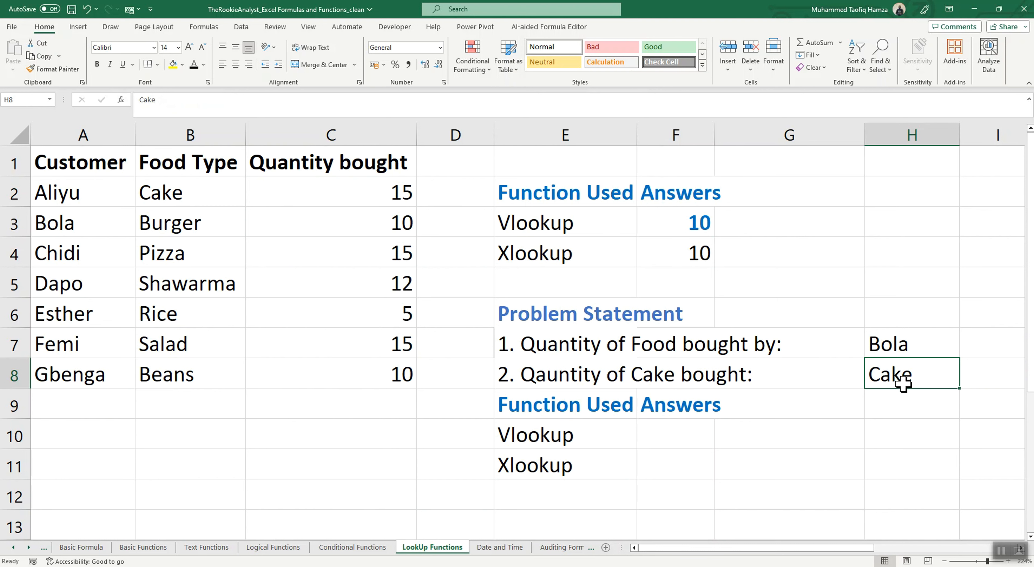
pyautogui.click(195, 138)
pyautogui.click(82, 134)
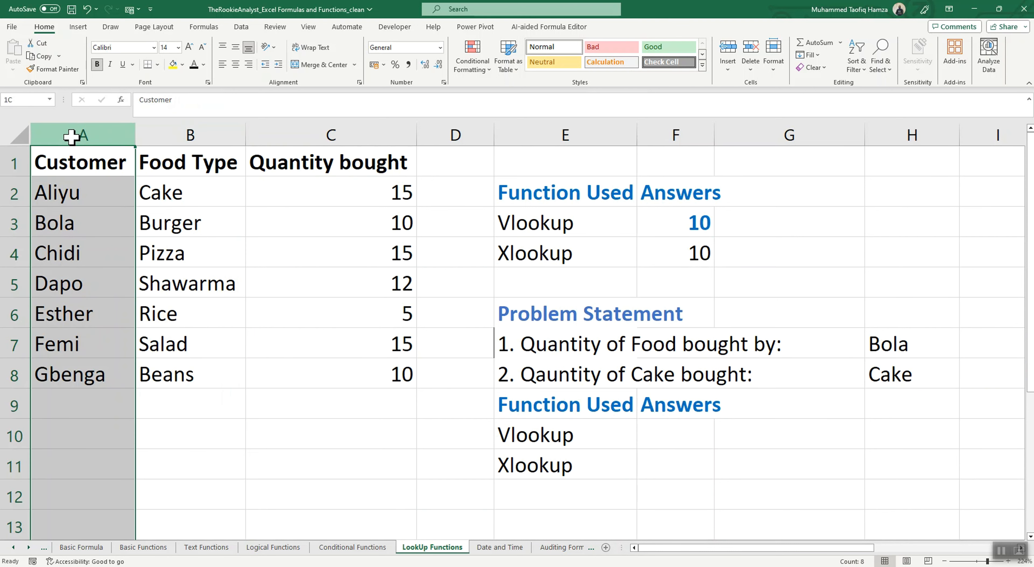
pyautogui.click(671, 438)
pyautogui.write('=')
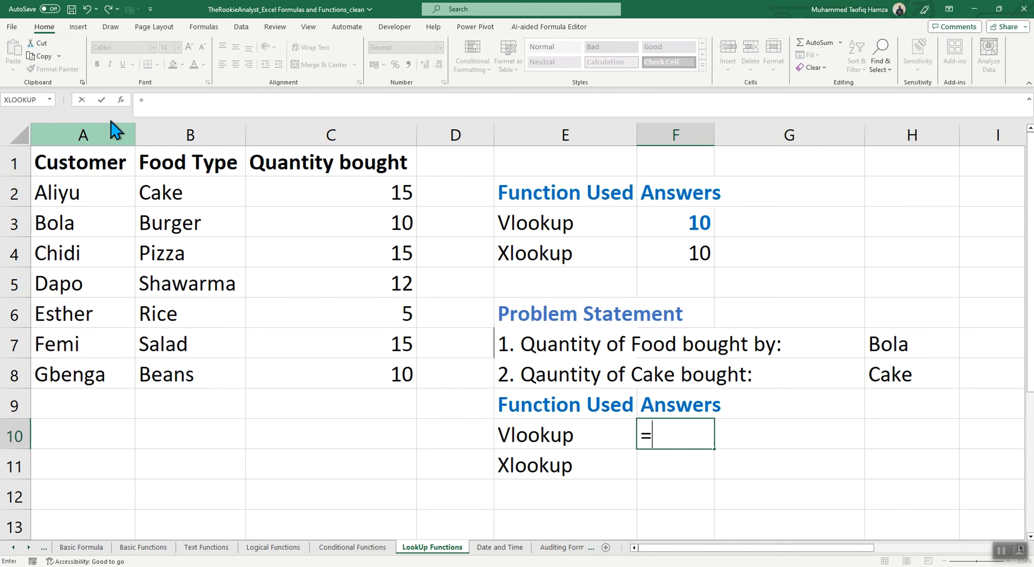
pyautogui.click(120, 99)
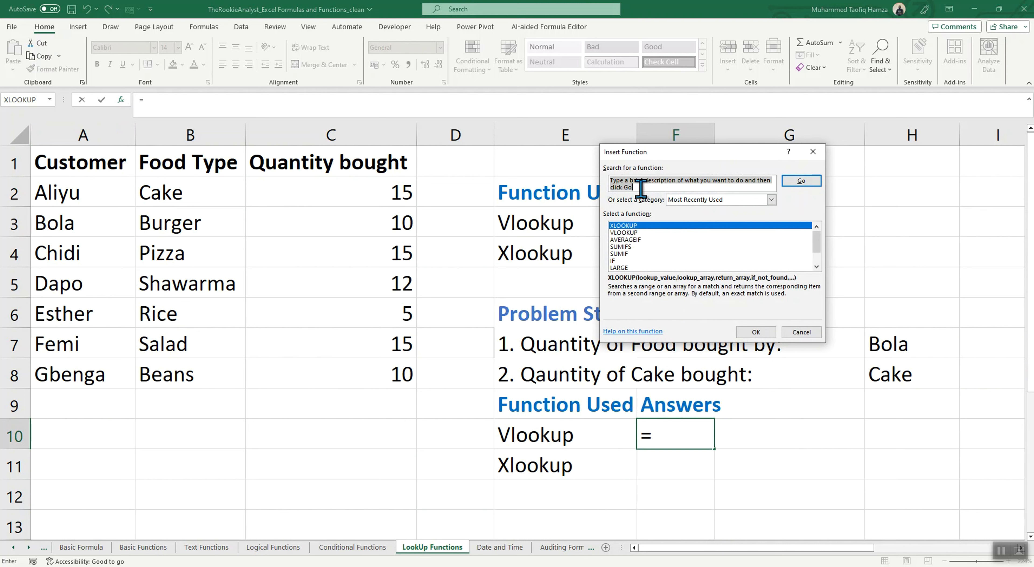
pyautogui.write('Vlookup')
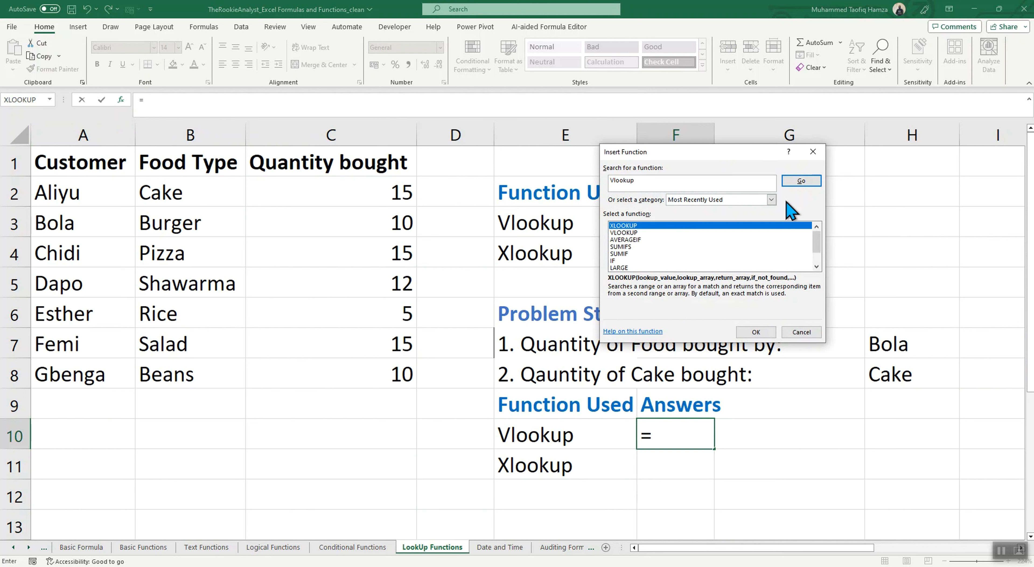
pyautogui.click(799, 181)
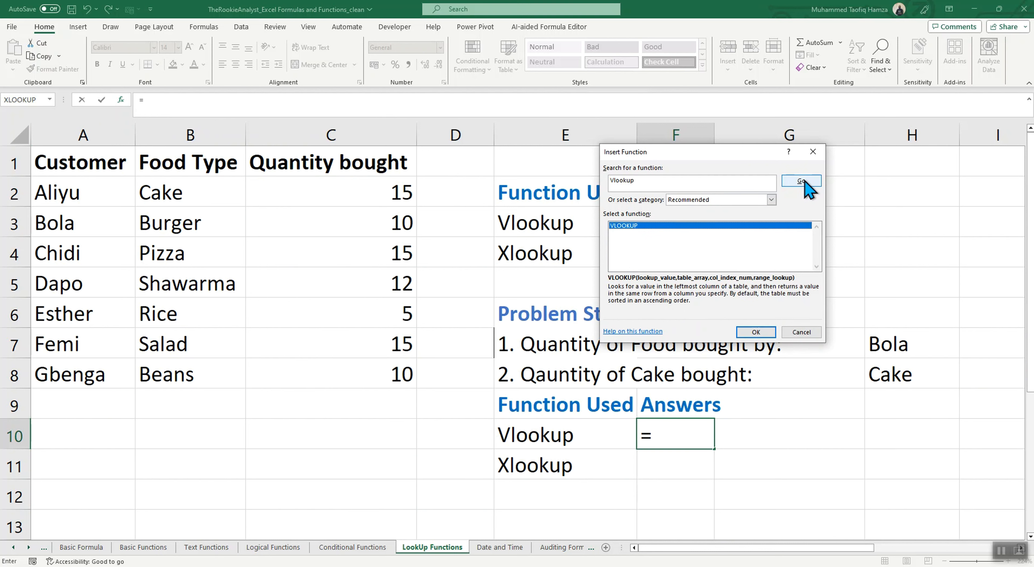
pyautogui.click(755, 332)
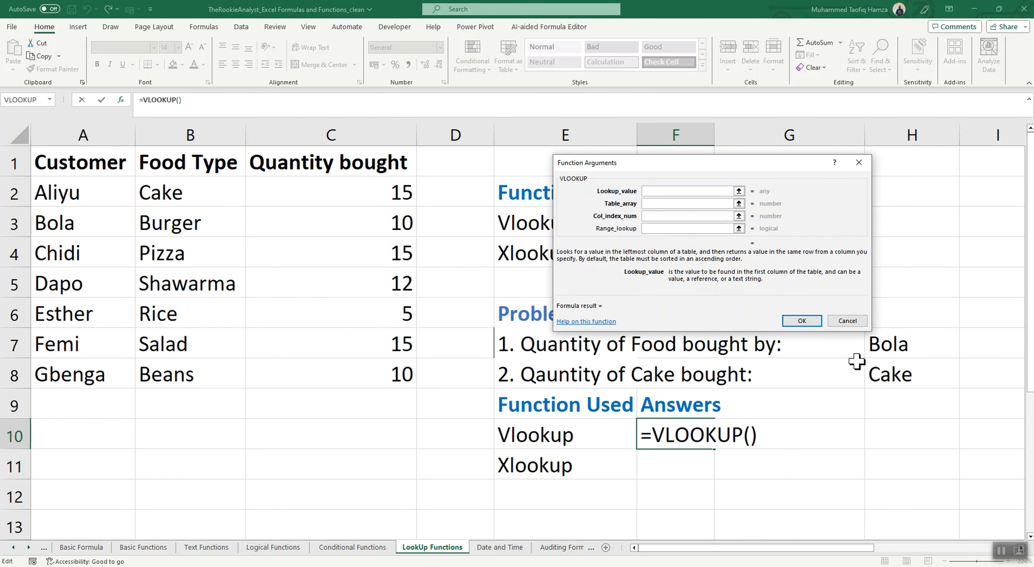
# - Set the VLOOKUP lookup value to H8, table array to A:C and column index to 3, complete the formula, and review it
pyautogui.click(889, 382)
pyautogui.click(657, 204)
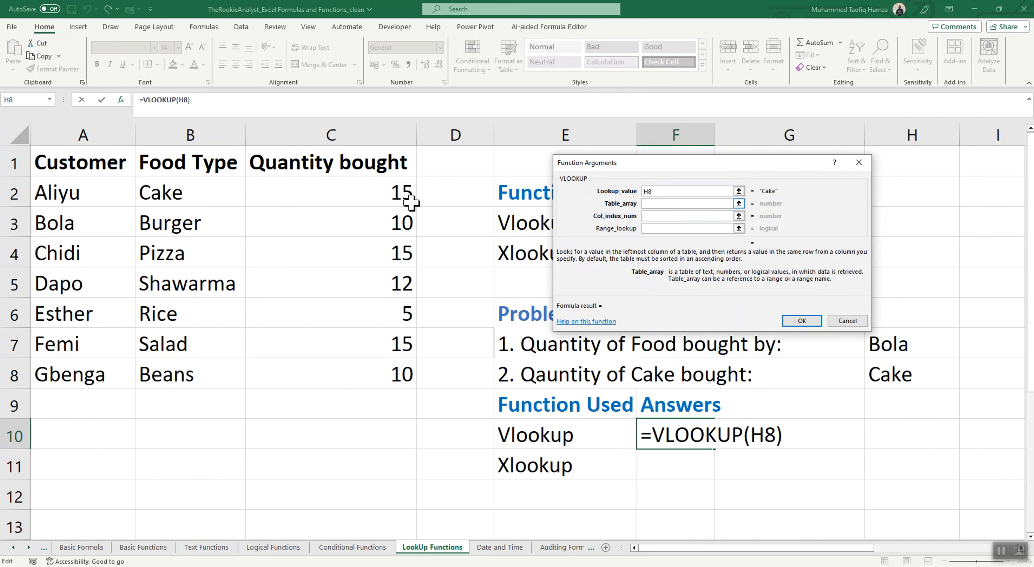
pyautogui.moveTo(68, 127); pyautogui.dragTo(388, 157)
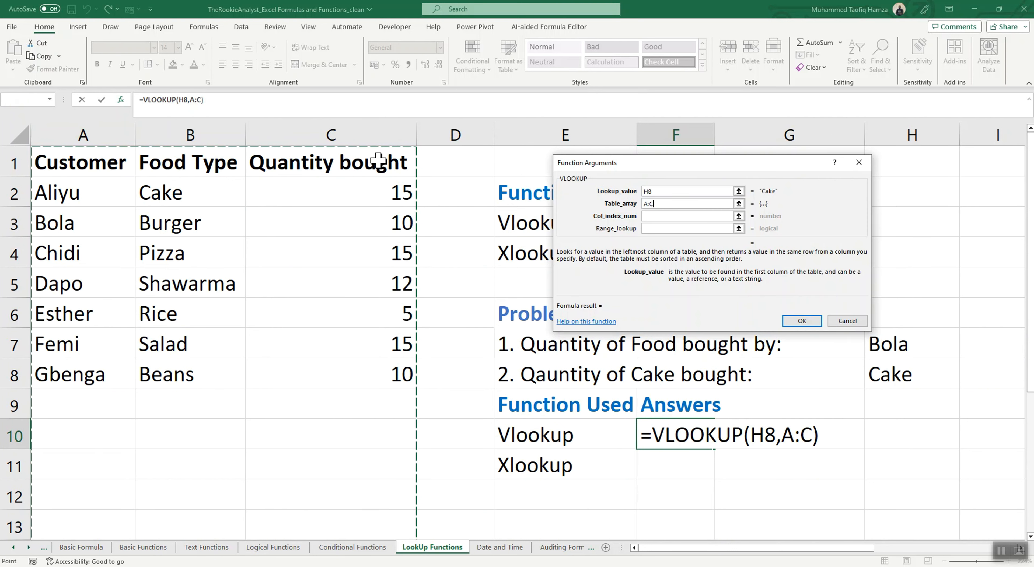
pyautogui.click(657, 217)
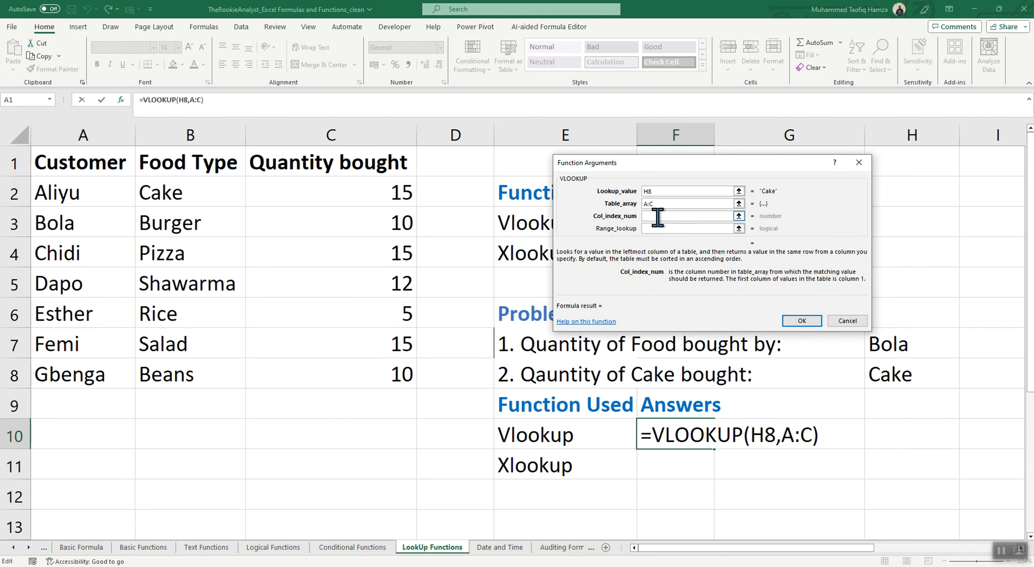
pyautogui.write('3')
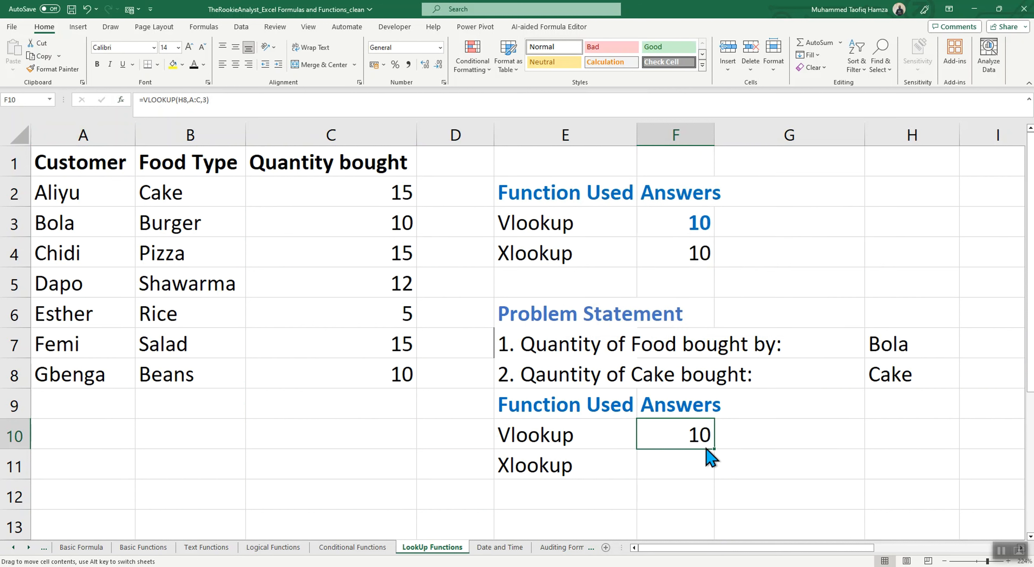
pyautogui.click(261, 100)
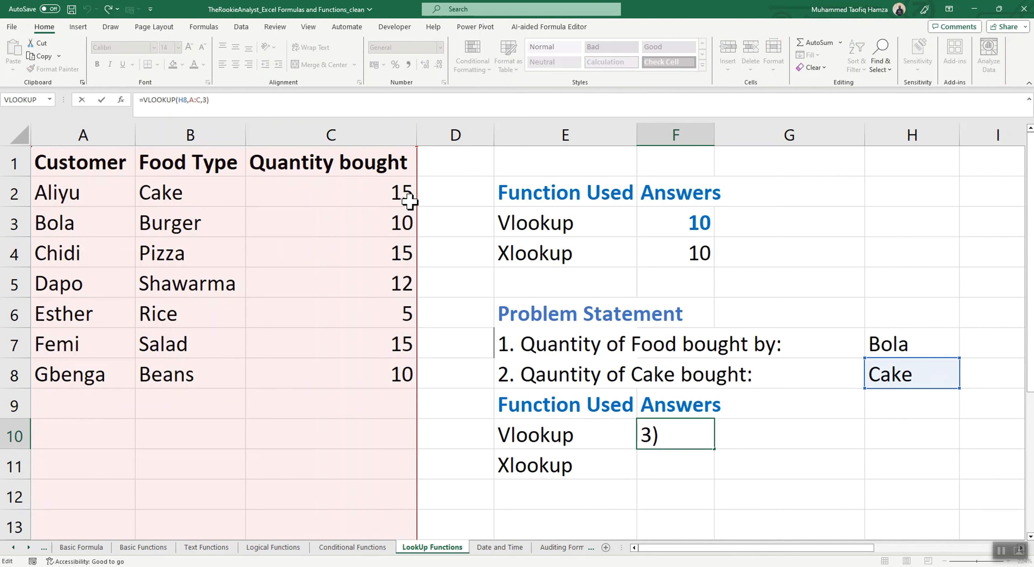
pyautogui.click(756, 481)
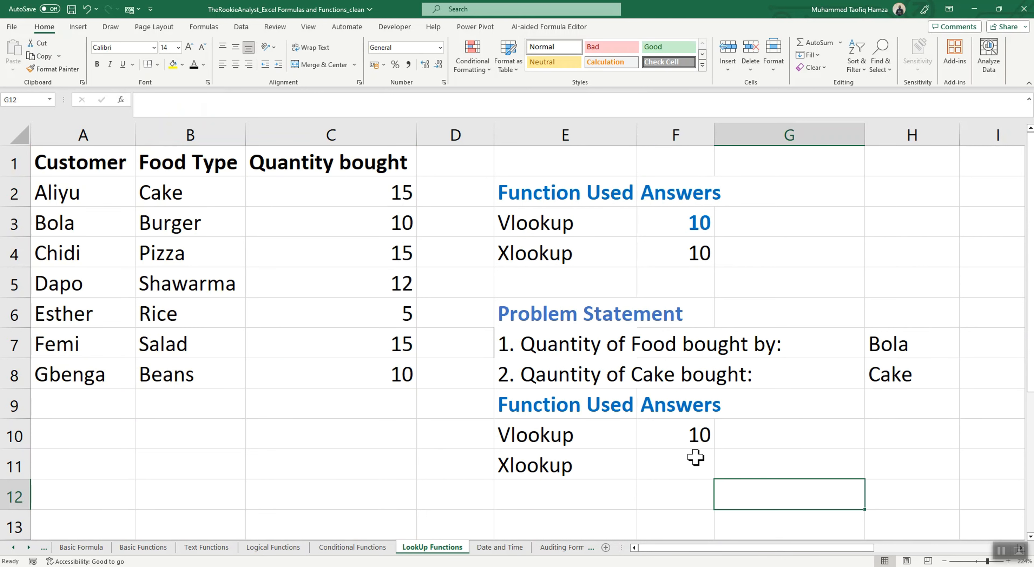
pyautogui.click(693, 438)
# - Insert an XLOOKUP function in F11, the Xlookup answer cell for question 2
pyautogui.click(686, 466)
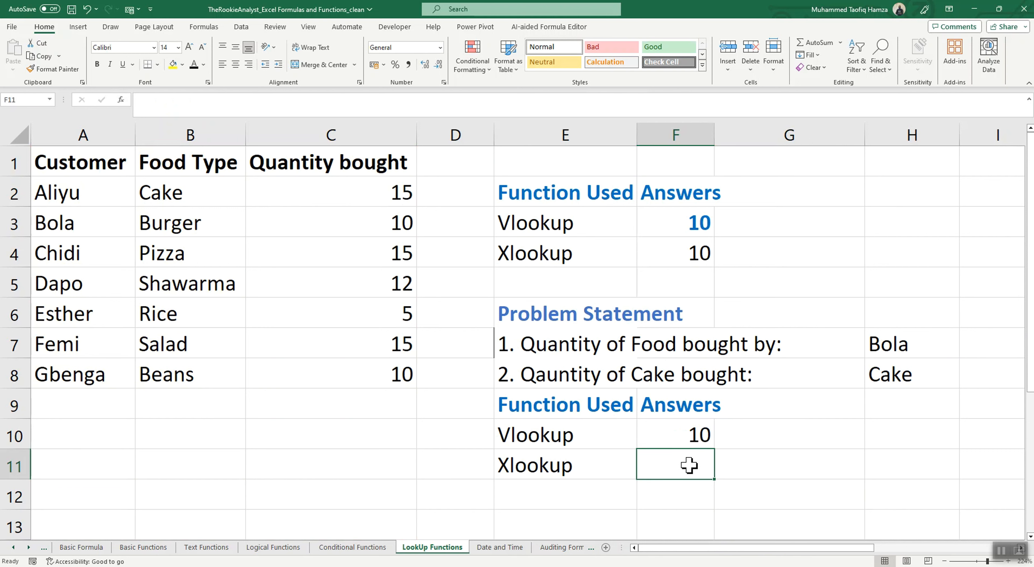
pyautogui.write('=')
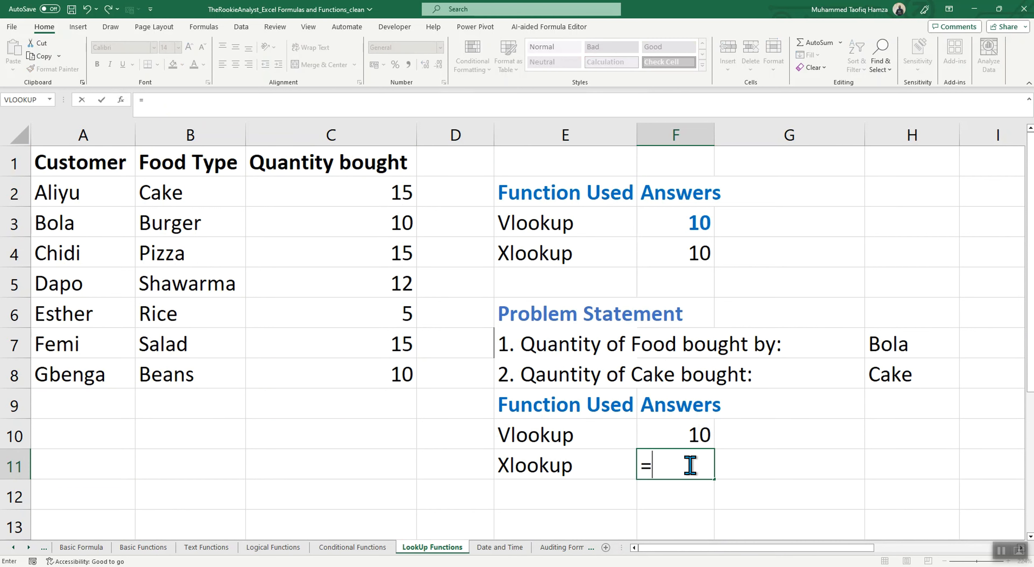
pyautogui.click(120, 100)
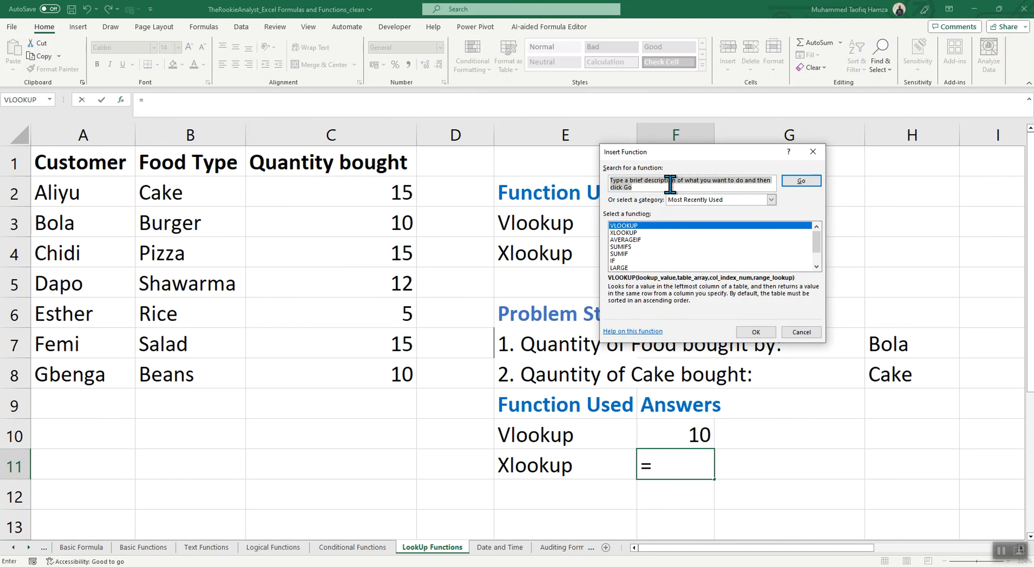
pyautogui.write('Xlookup')
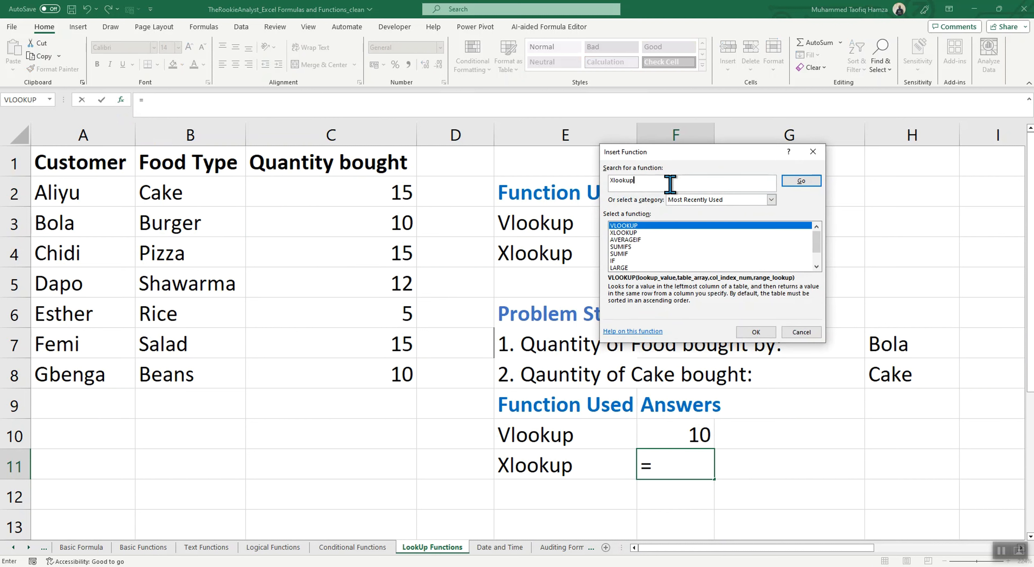
pyautogui.click(633, 233)
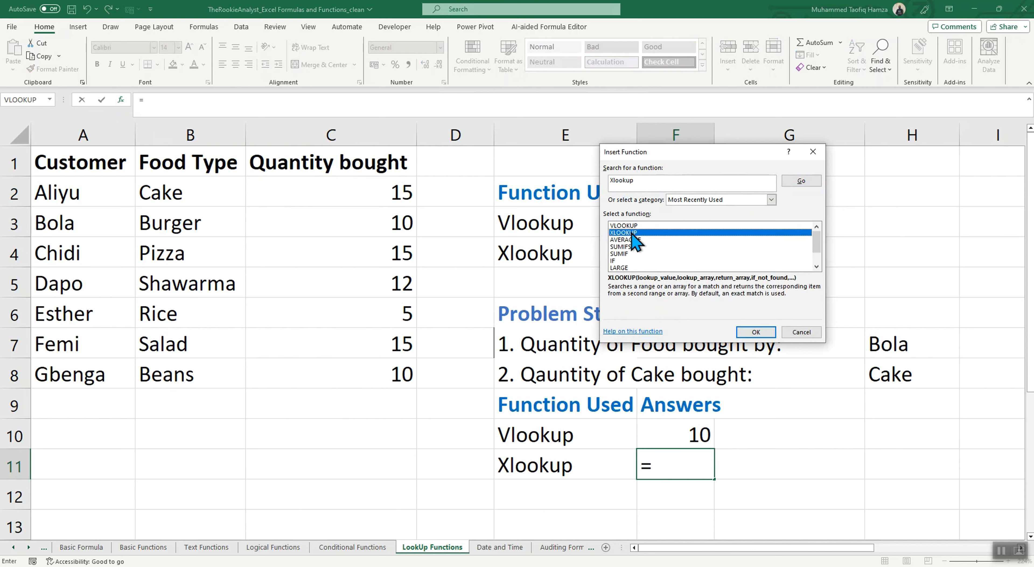
pyautogui.click(753, 333)
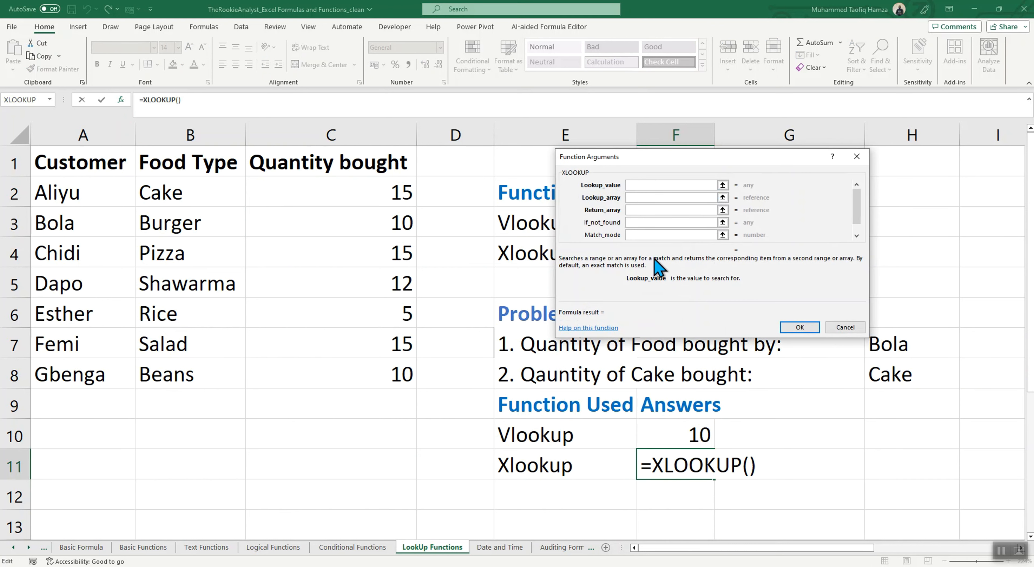
# - Set the XLOOKUP lookup value to H8, its lookup array to B:B and its return array to C:C, and complete the formula
pyautogui.click(896, 377)
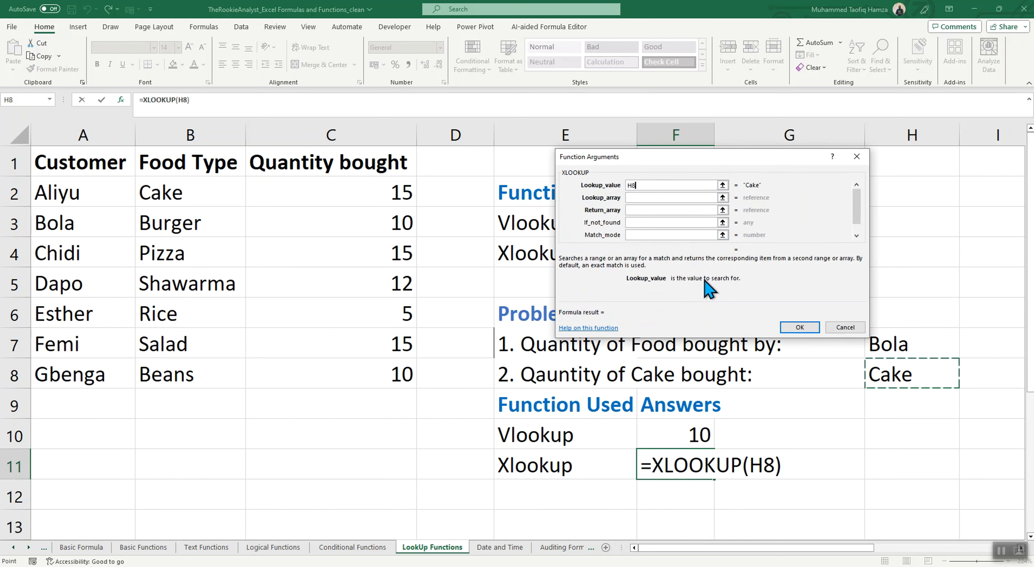
pyautogui.click(641, 197)
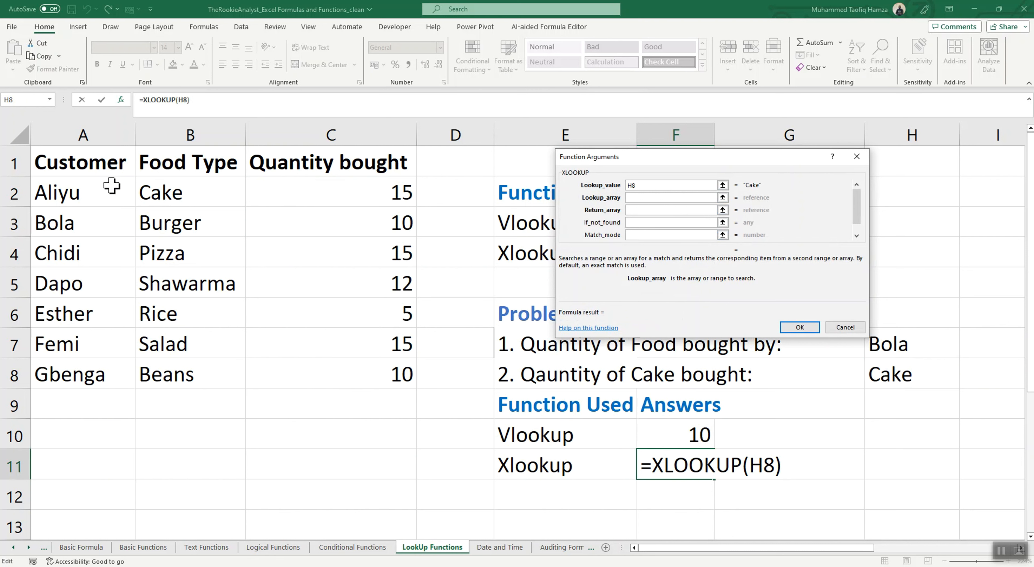
pyautogui.click(183, 132)
pyautogui.click(638, 210)
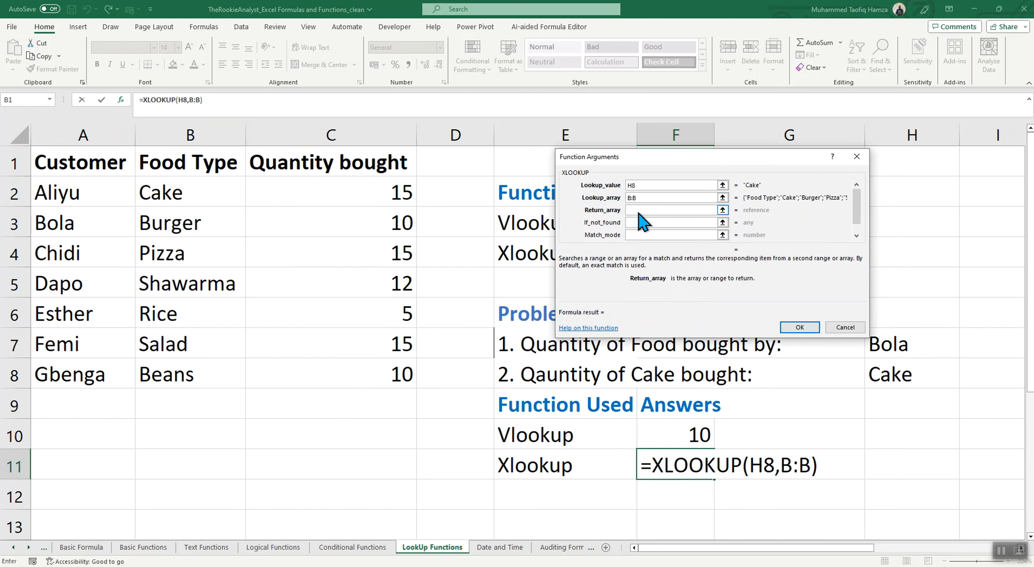
pyautogui.click(342, 132)
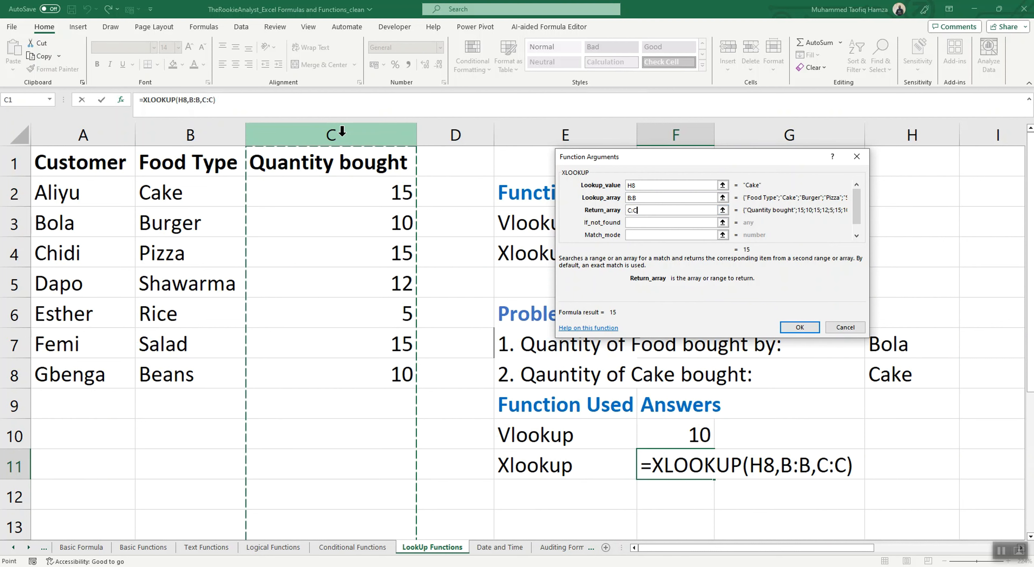
pyautogui.click(806, 330)
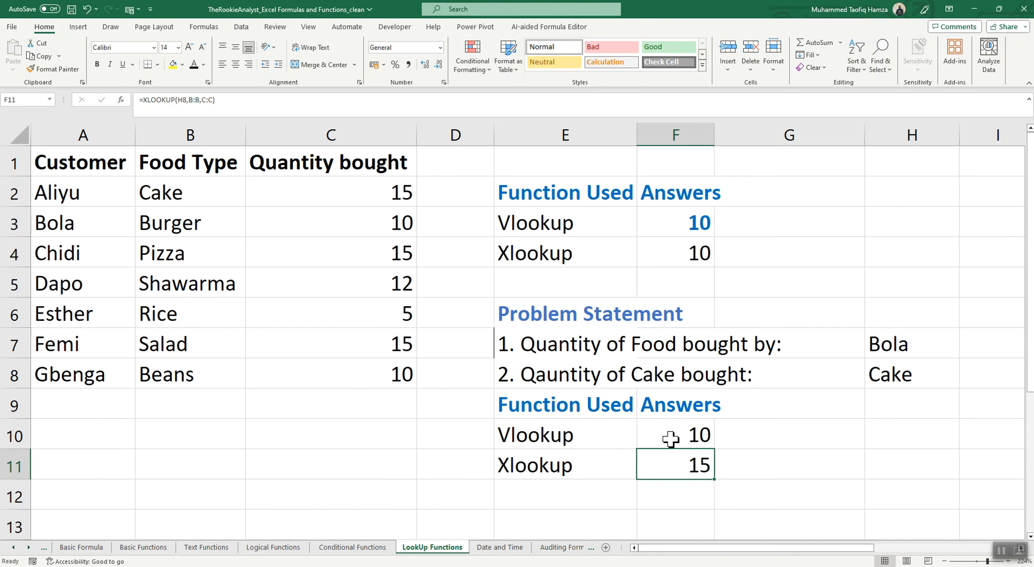
# - Examine the VLOOKUP answers in F3 and F10 against lookup values H7 and H8 and the Customer and Food Type columns
pyautogui.click(694, 434)
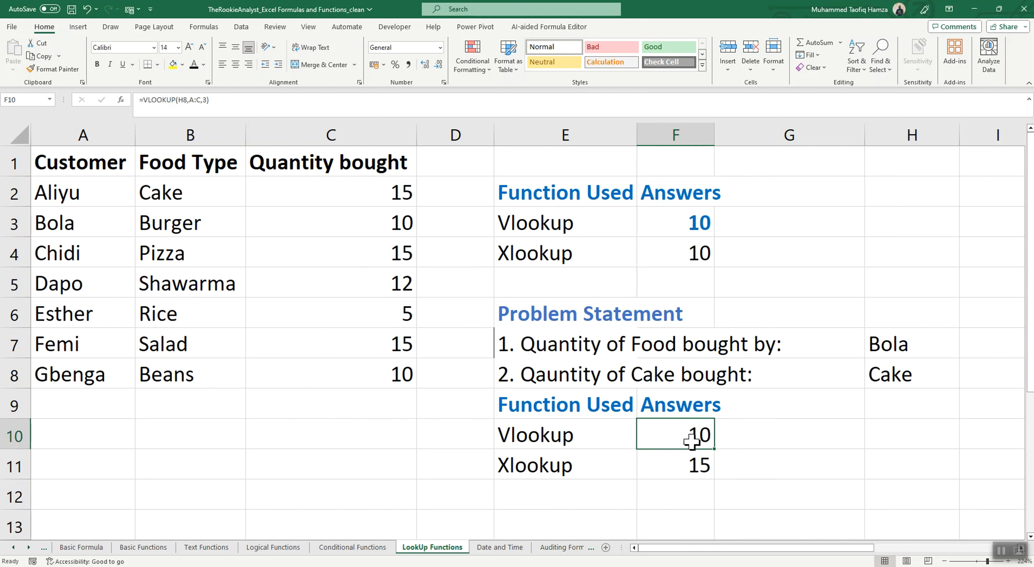
pyautogui.click(894, 345)
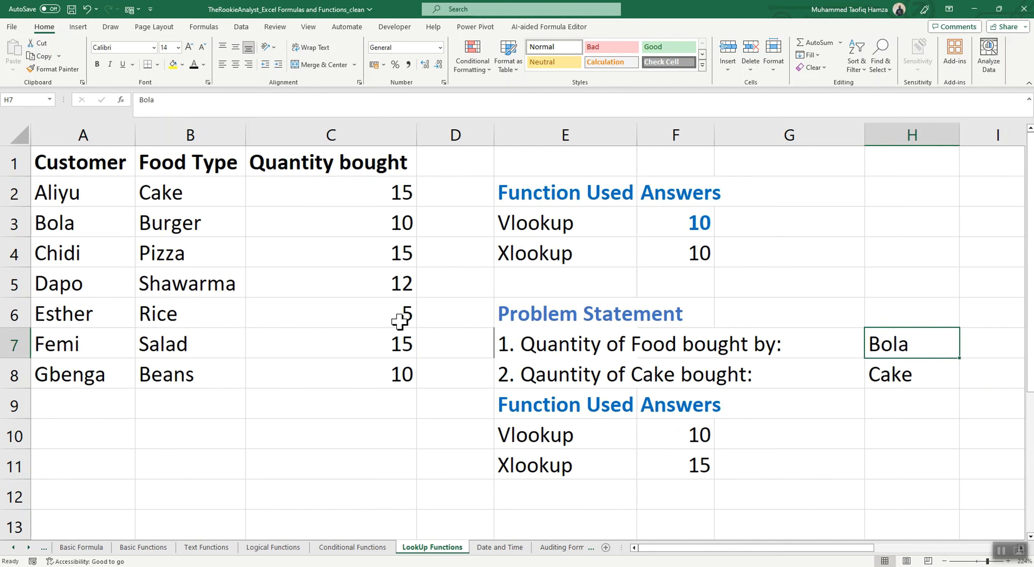
pyautogui.click(86, 137)
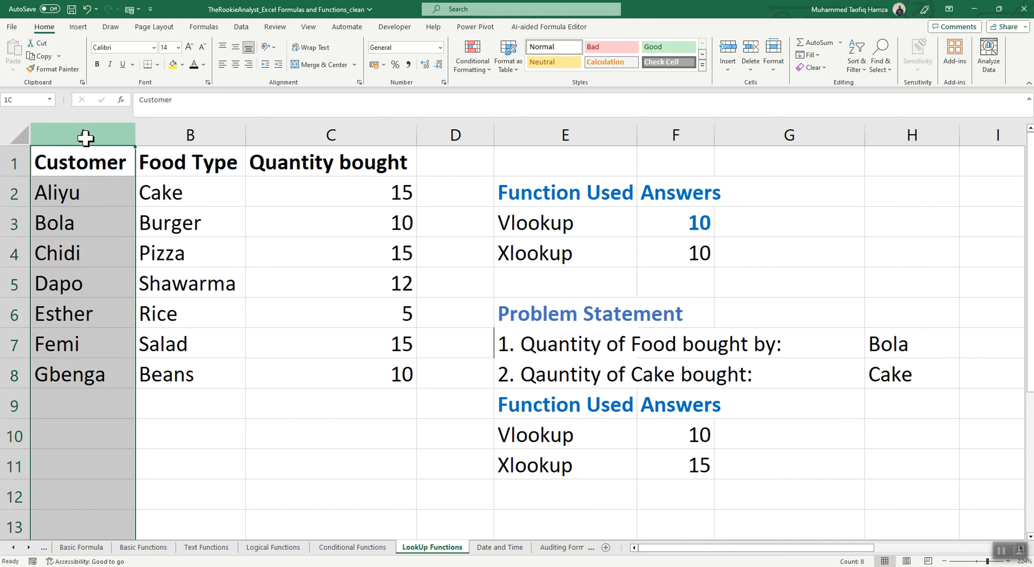
pyautogui.click(690, 229)
pyautogui.click(915, 380)
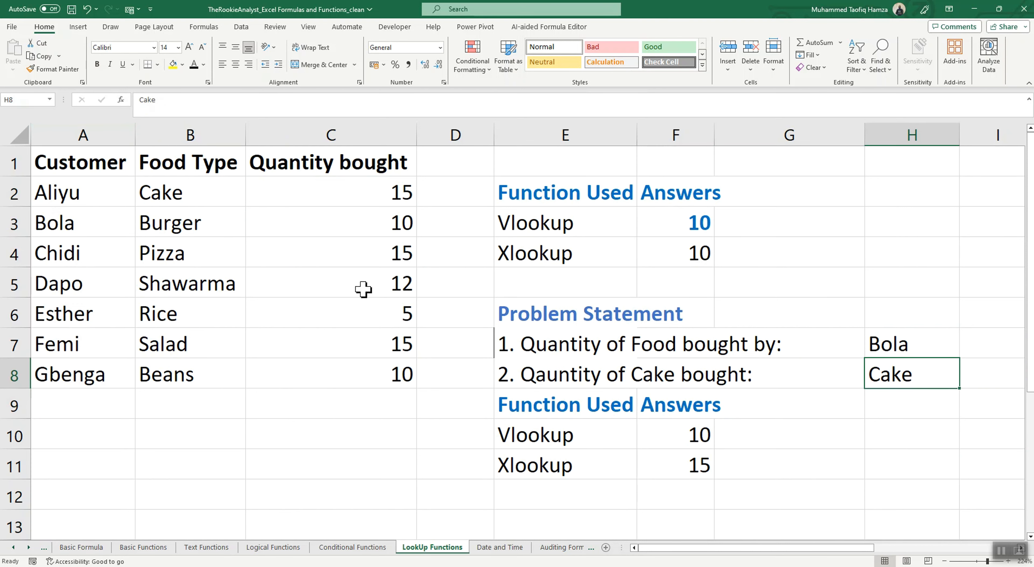
pyautogui.moveTo(83, 137); pyautogui.dragTo(177, 141)
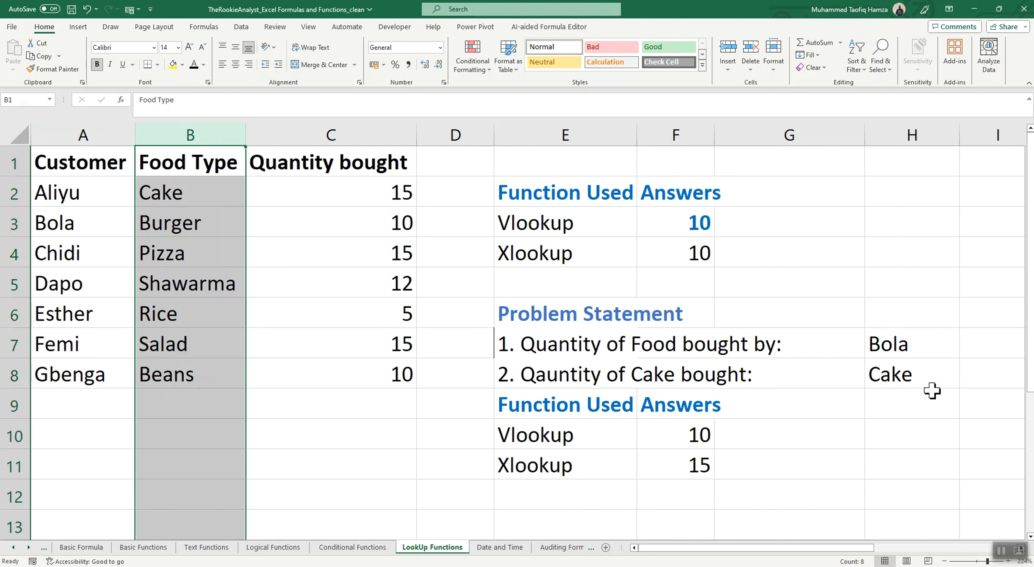
pyautogui.click(707, 436)
pyautogui.click(797, 484)
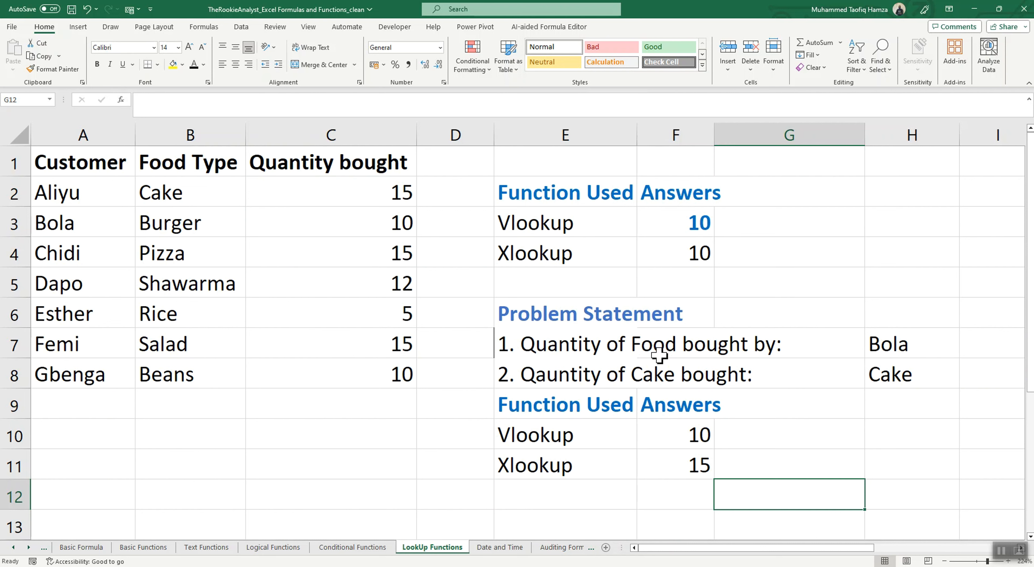
# - Copy question 1 from E7 to E12 and reword it as "3. Quantity and type of Food bought by:"
pyautogui.click(541, 352)
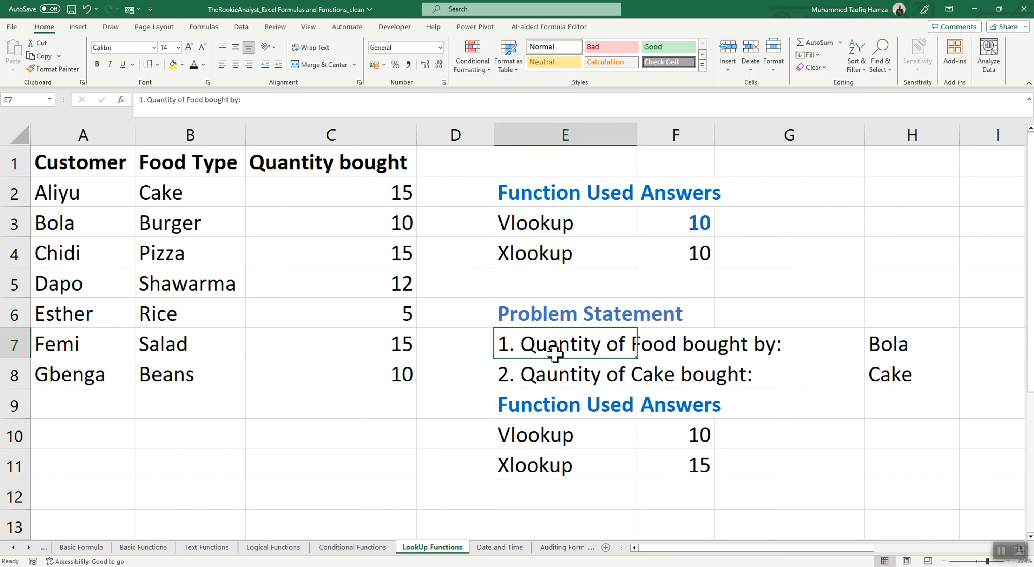
pyautogui.hotkey('ctrl', 'c')
pyautogui.click(523, 495)
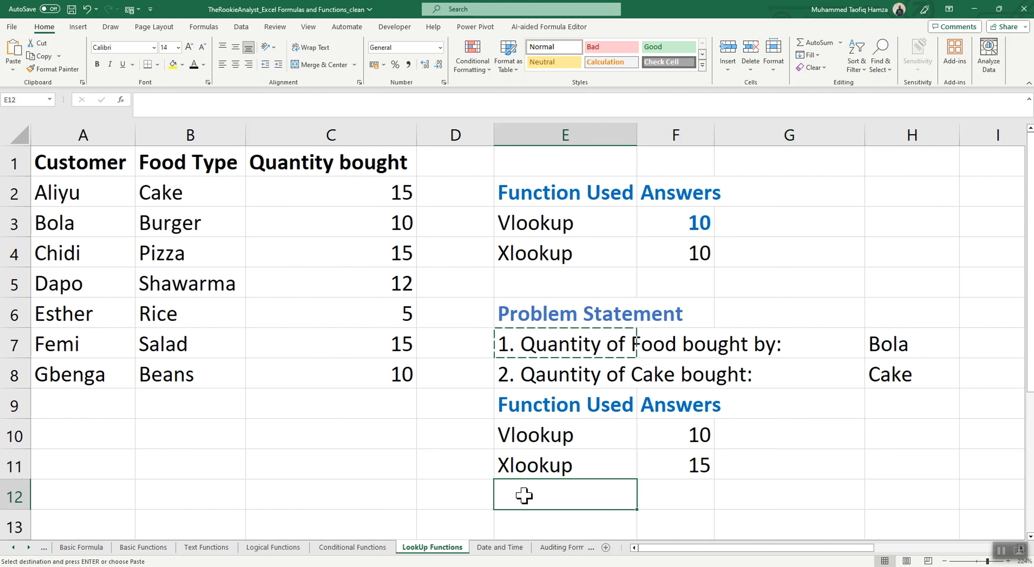
pyautogui.hotkey('ctrl', 'v')
pyautogui.doubleClick(502, 494)
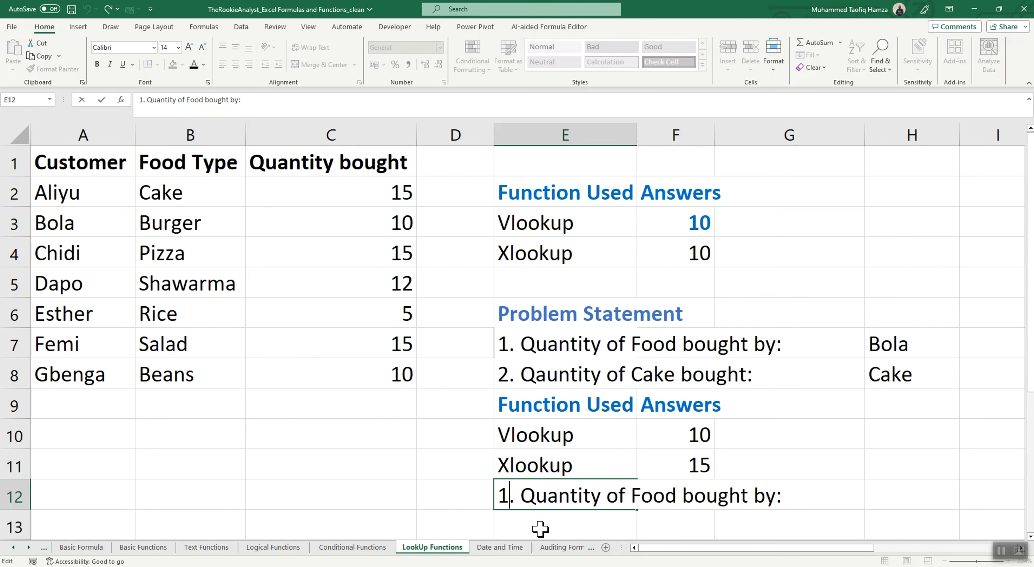
pyautogui.press('BackSpace')
pyautogui.write('3')
pyautogui.press('BackSpace')
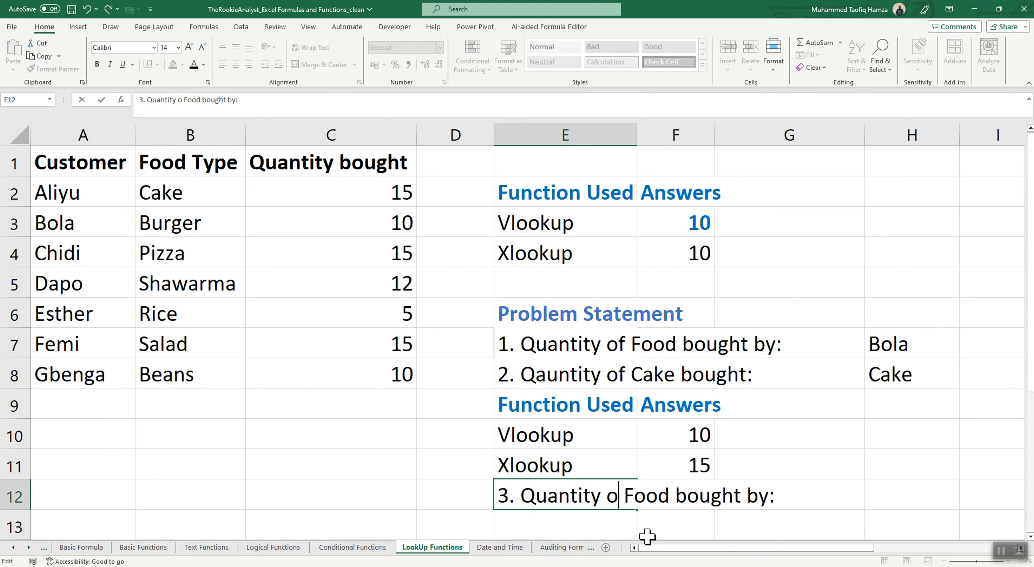
pyautogui.press('BackSpace')
pyautogui.write('and type ')
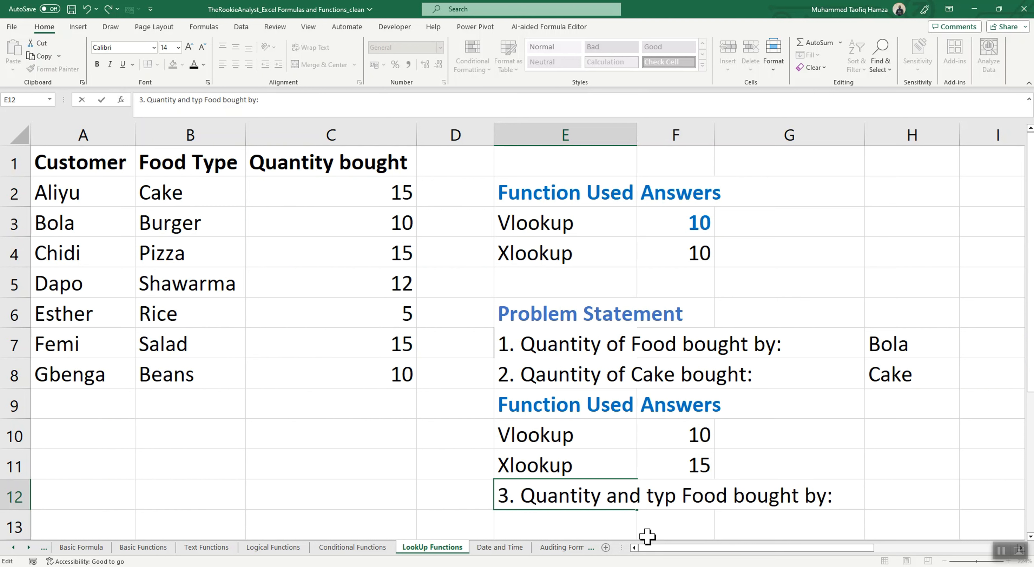
pyautogui.write('of')
pyautogui.press('Return')
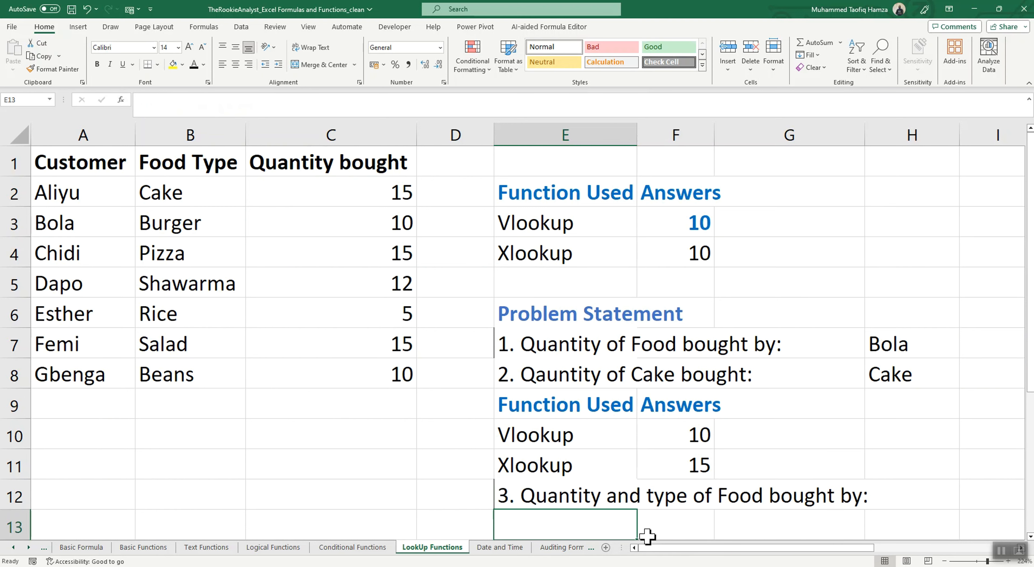
# - Enter question 1's customer name in H12 as the lookup value for question 3
pyautogui.click(904, 496)
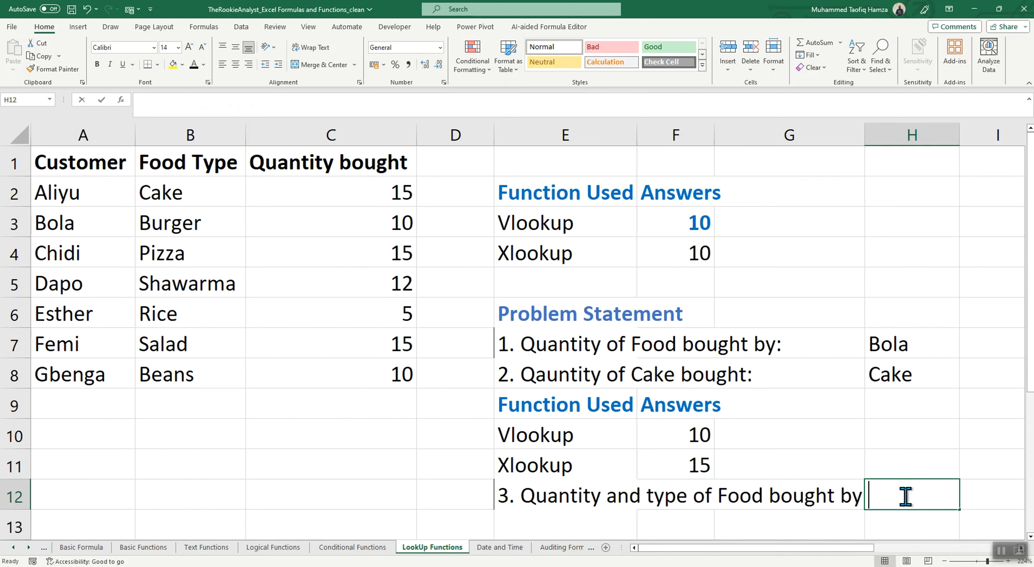
pyautogui.write('Bola')
pyautogui.click(741, 438)
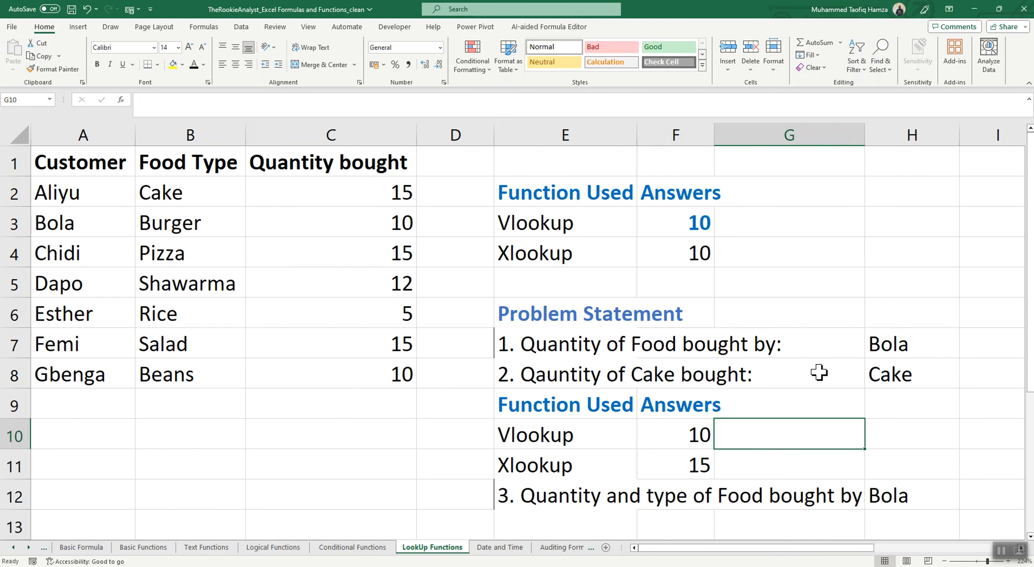
pyautogui.click(881, 494)
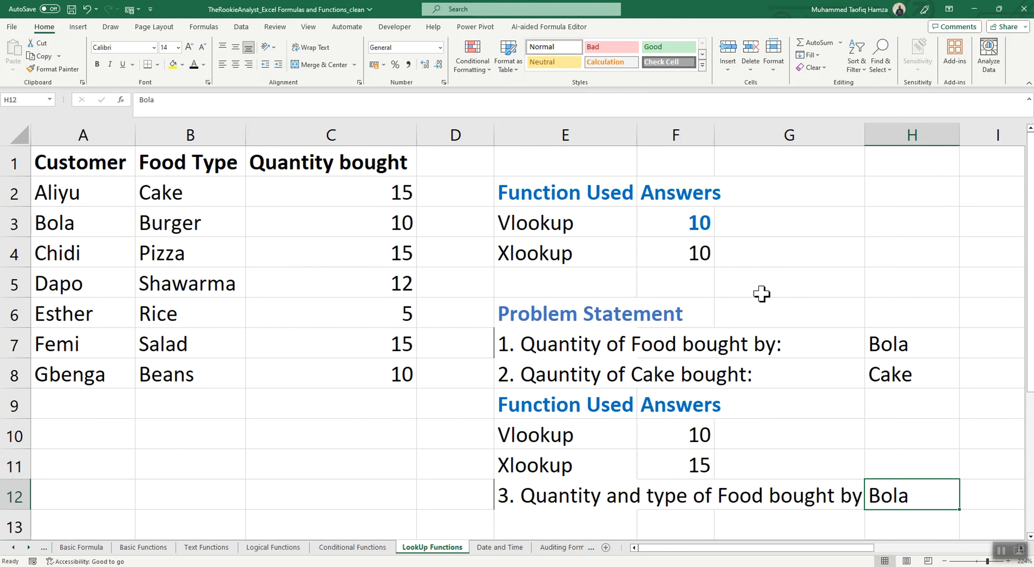
# - Insert an XLOOKUP function in G4, beside the first XLOOKUP answer, for question 3
pyautogui.click(819, 230)
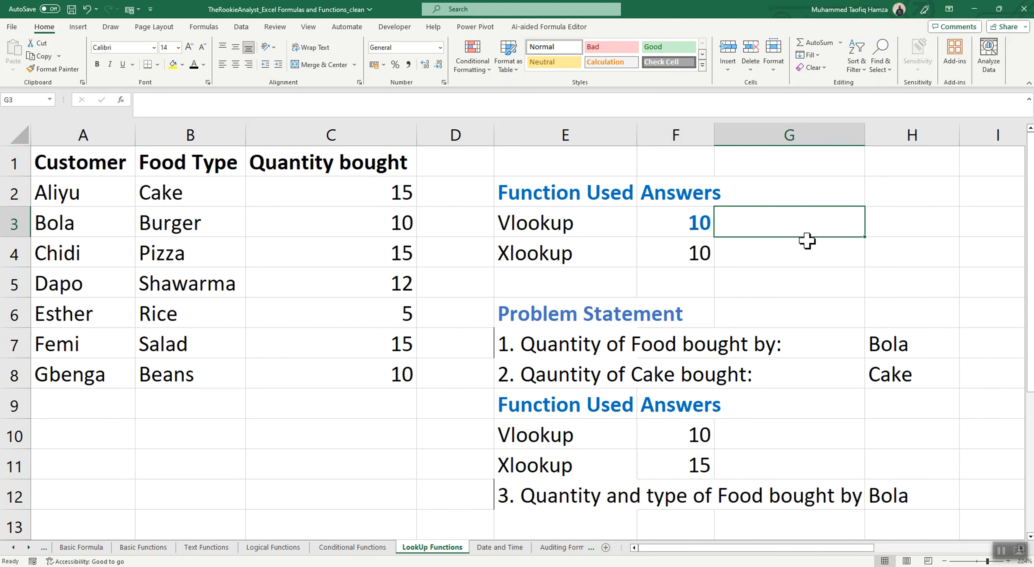
pyautogui.click(808, 257)
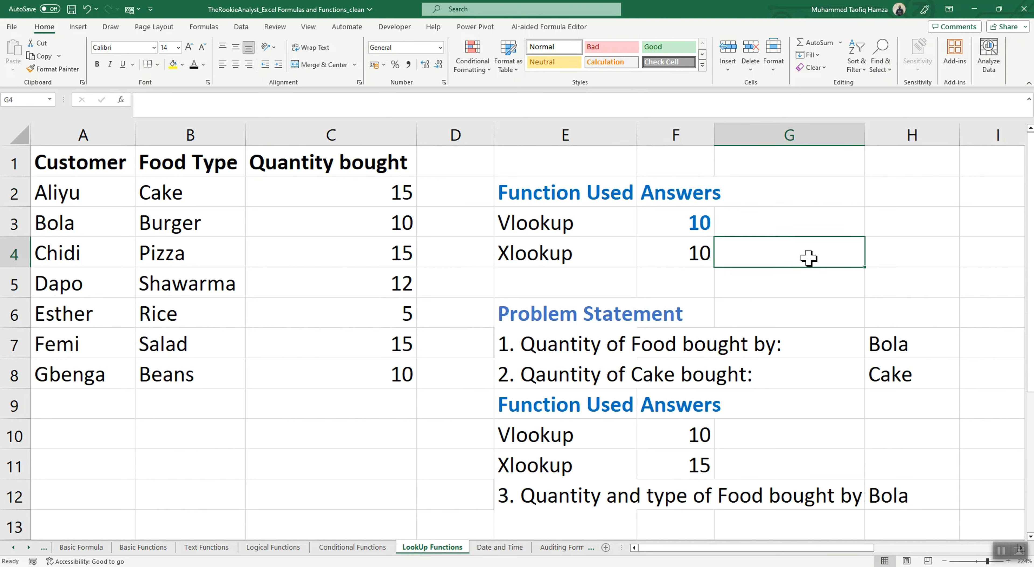
pyautogui.write('=')
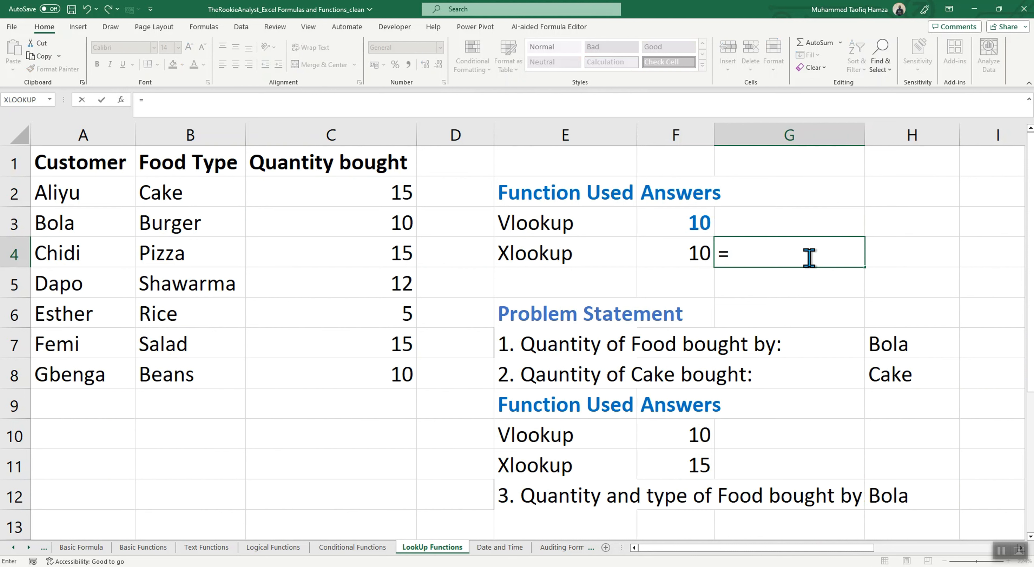
pyautogui.click(121, 100)
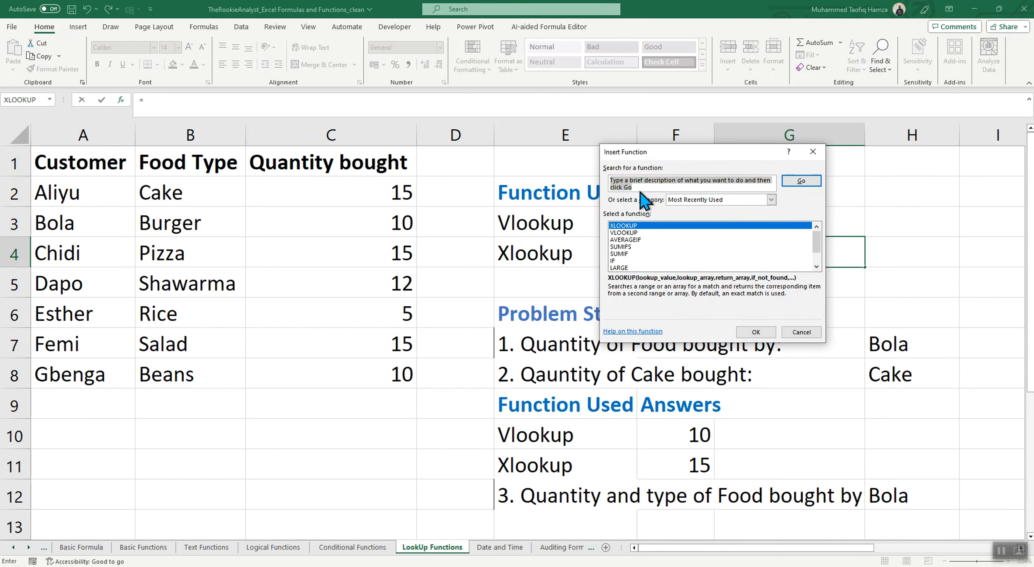
pyautogui.write('Xlookup')
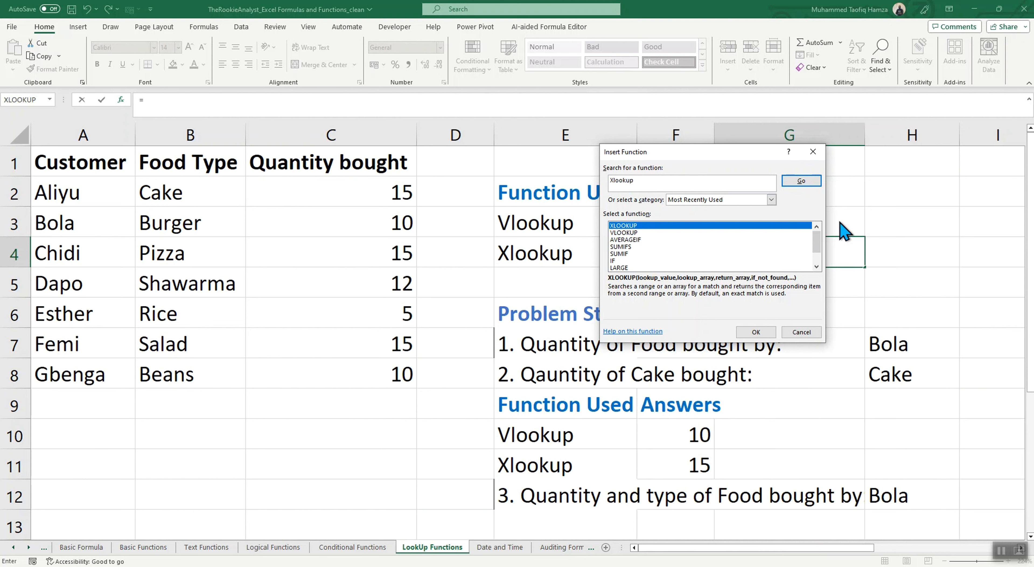
pyautogui.click(801, 181)
pyautogui.click(755, 332)
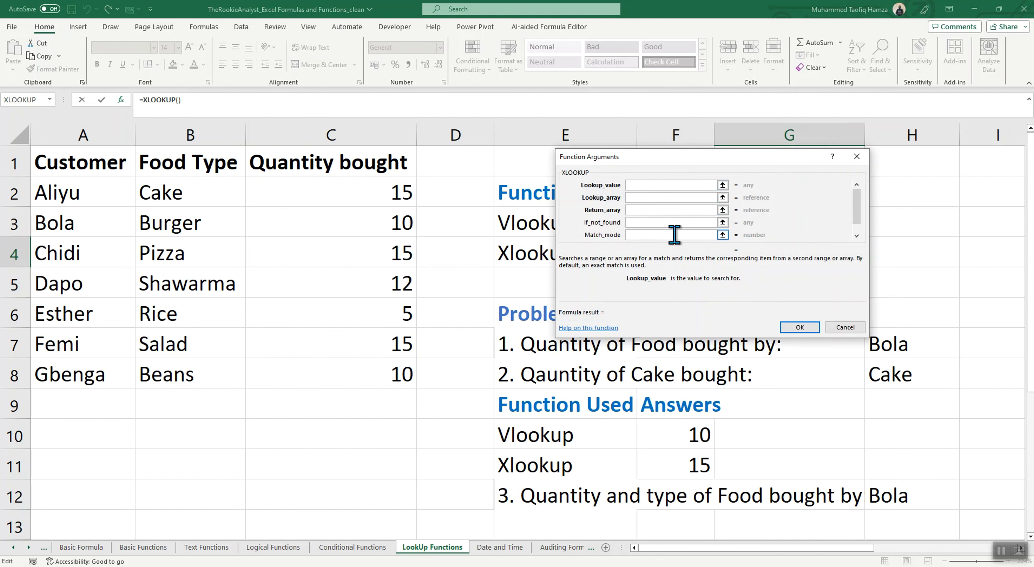
# - Set the XLOOKUP lookup value to H12, its lookup array to A:A and its return array to B:C, and complete the formula
pyautogui.click(901, 496)
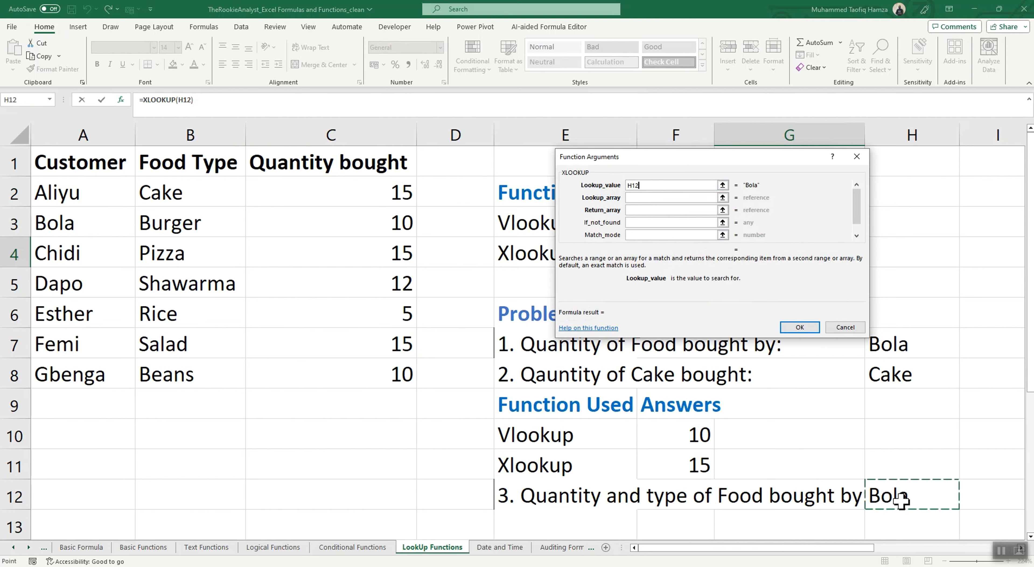
pyautogui.click(633, 198)
pyautogui.click(59, 134)
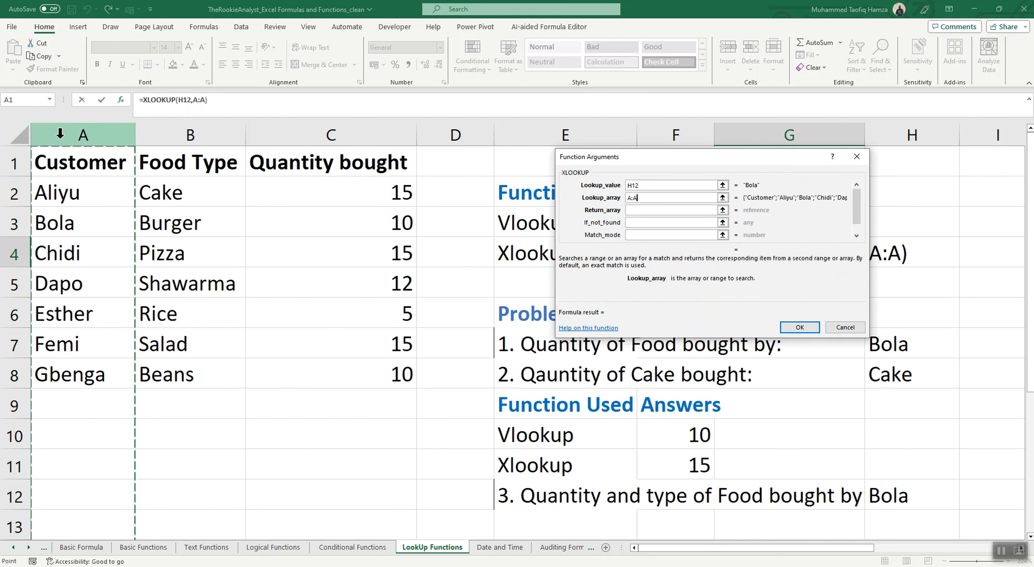
pyautogui.click(633, 211)
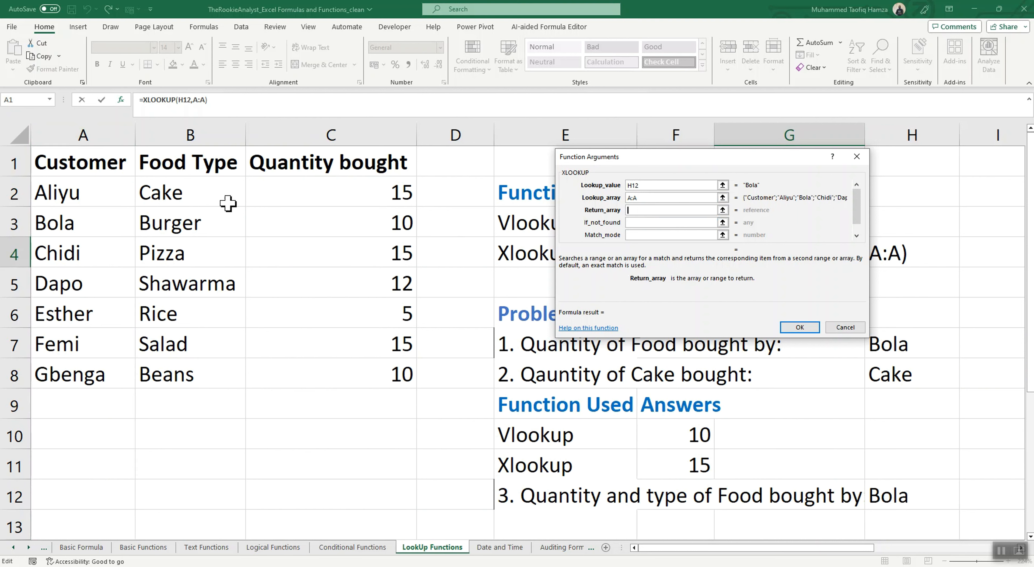
pyautogui.click(185, 135)
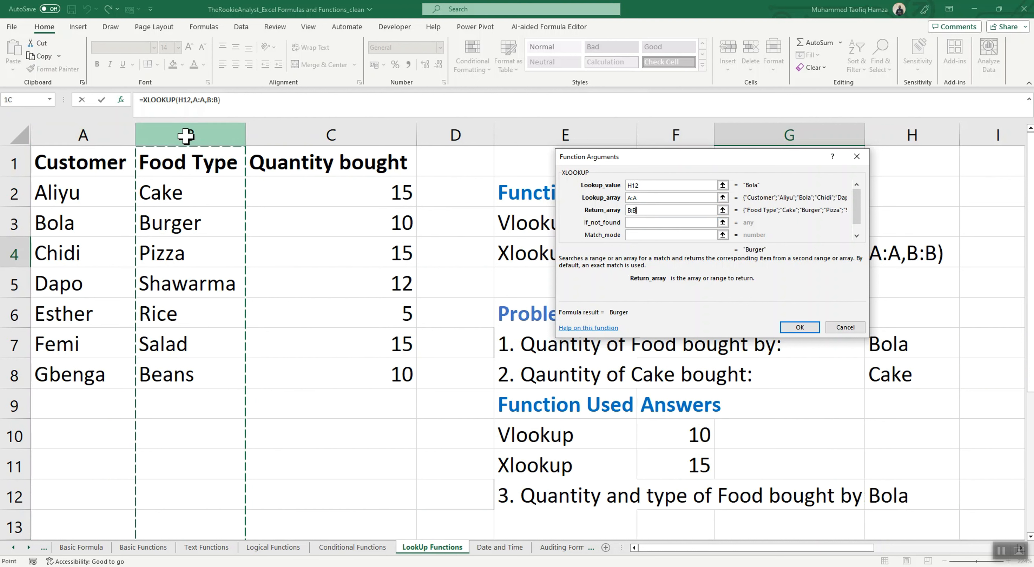
pyautogui.moveTo(185, 136); pyautogui.dragTo(323, 135)
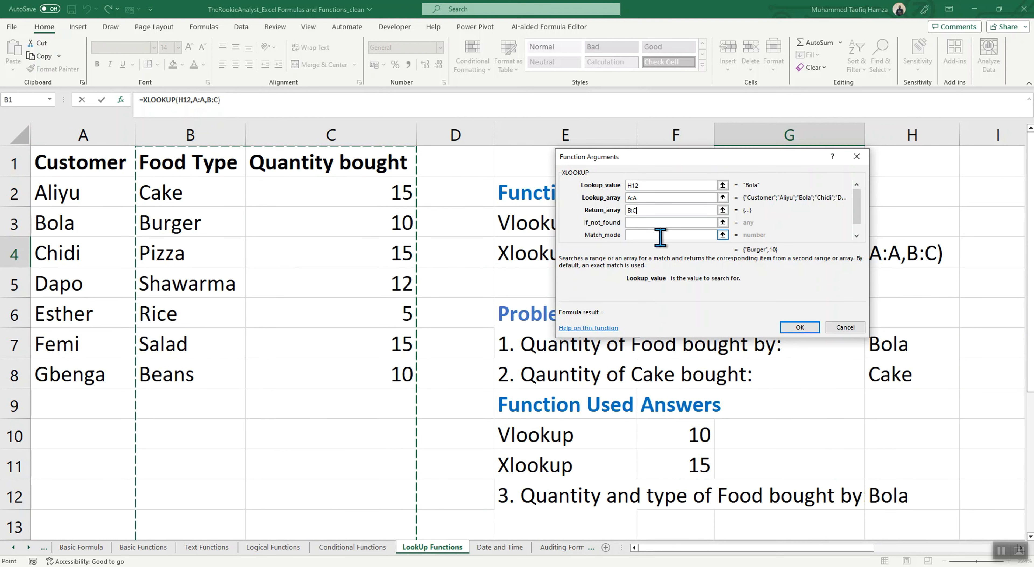
pyautogui.click(799, 328)
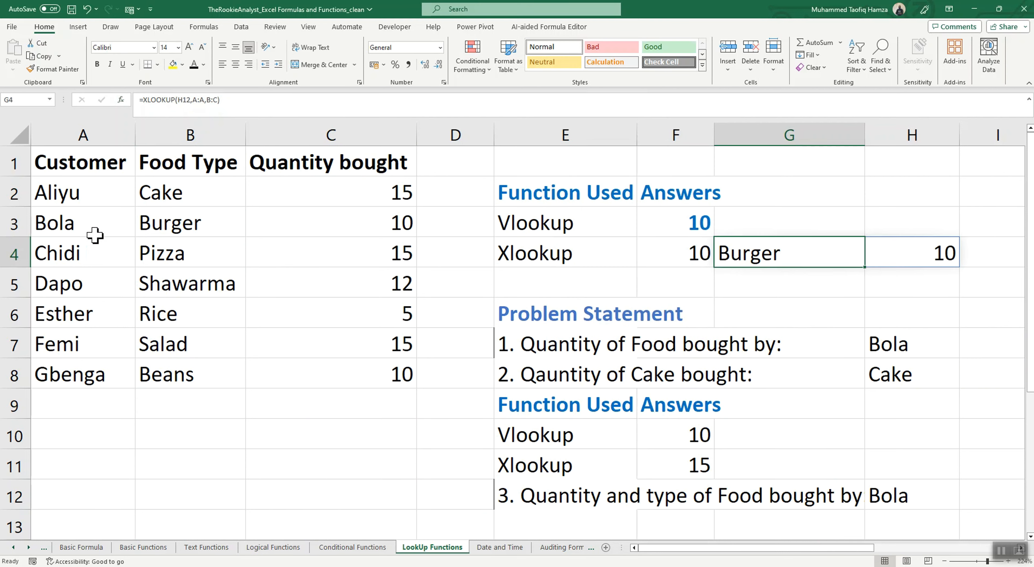
# - Insert a VLOOKUP function in G3, beside the first VLOOKUP answer, for comparison on question 3
pyautogui.click(771, 226)
pyautogui.write('=Vl')
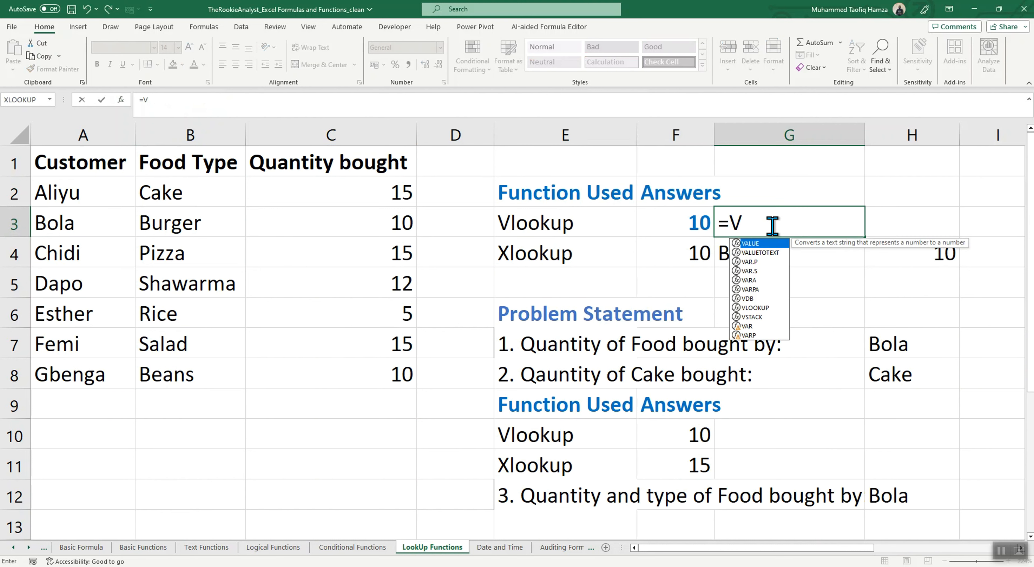
pyautogui.press('BackSpace')
pyautogui.press('BackSpace')
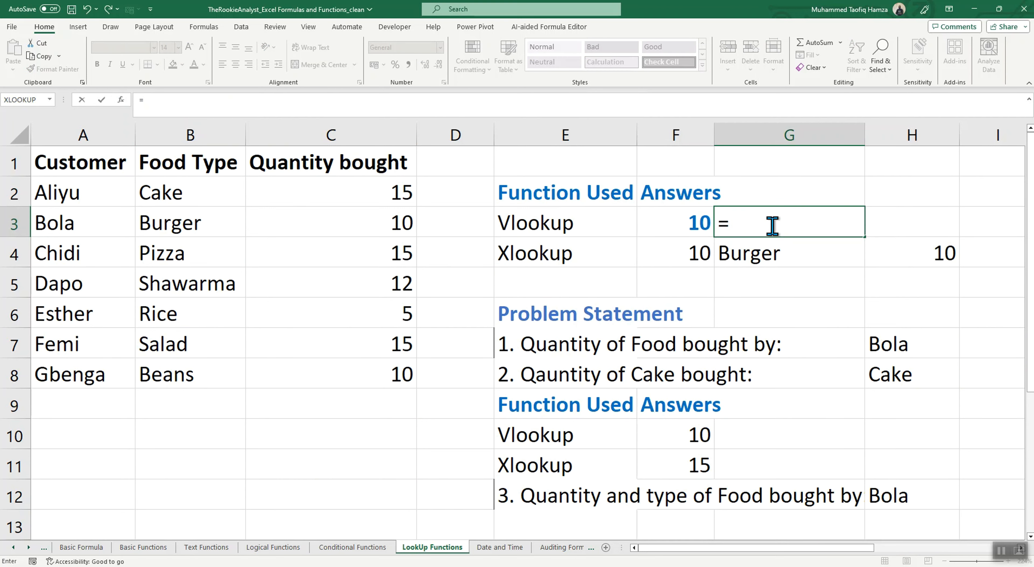
pyautogui.click(121, 99)
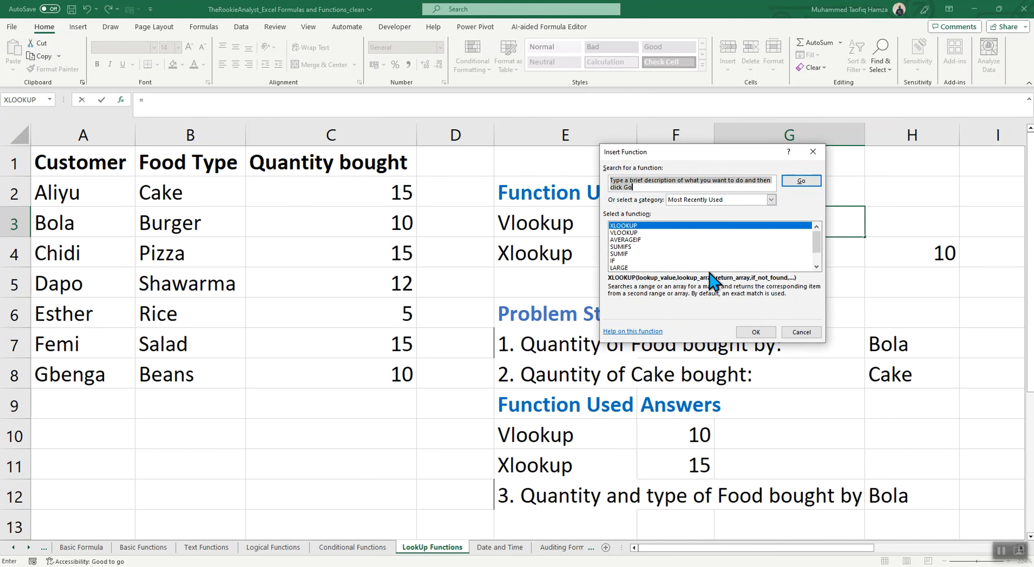
pyautogui.click(635, 233)
pyautogui.click(756, 331)
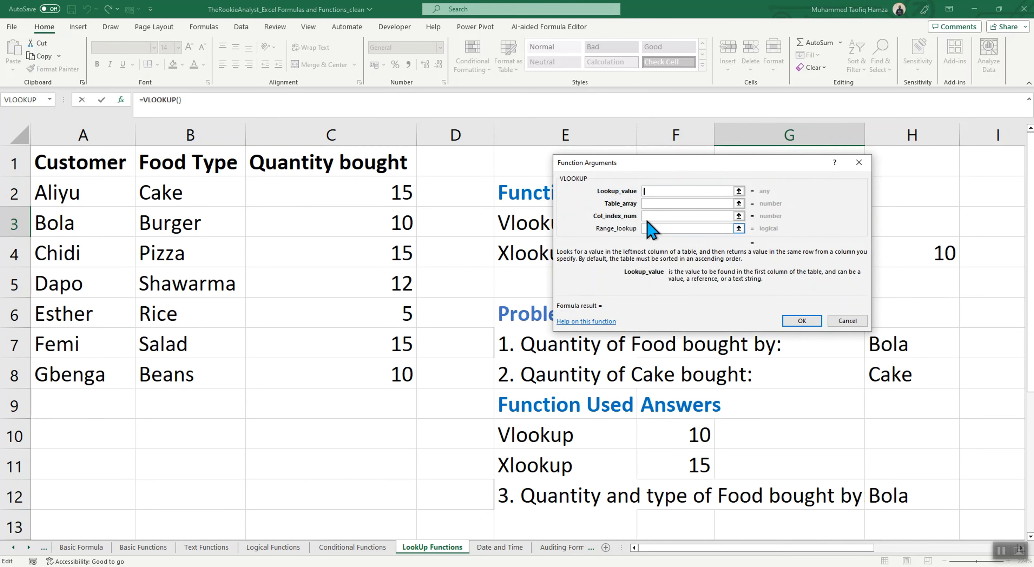
# - Set the VLOOKUP lookup value to H12, table array to A:C and column index number to 3, and complete the formula
pyautogui.click(887, 500)
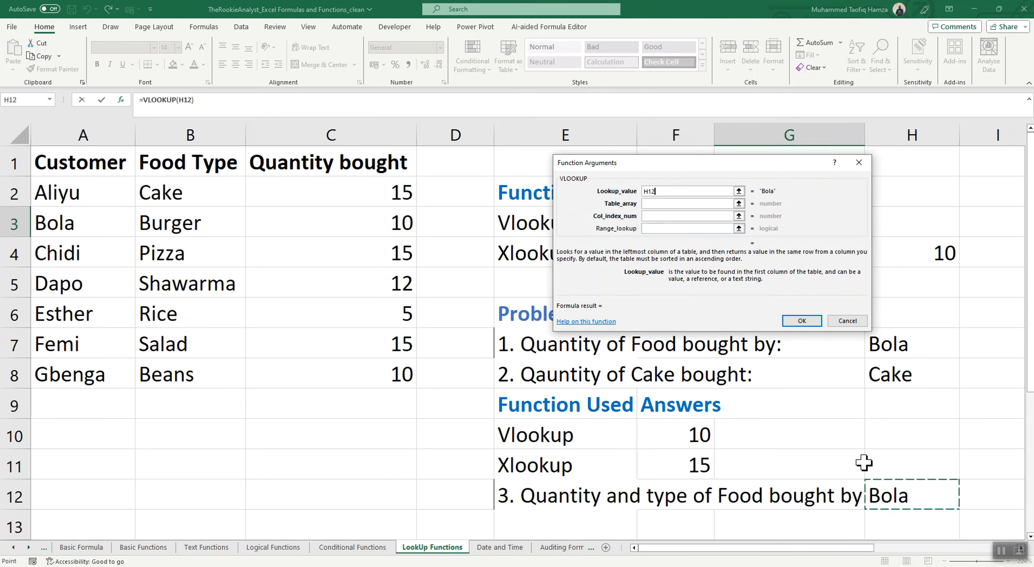
pyautogui.click(651, 204)
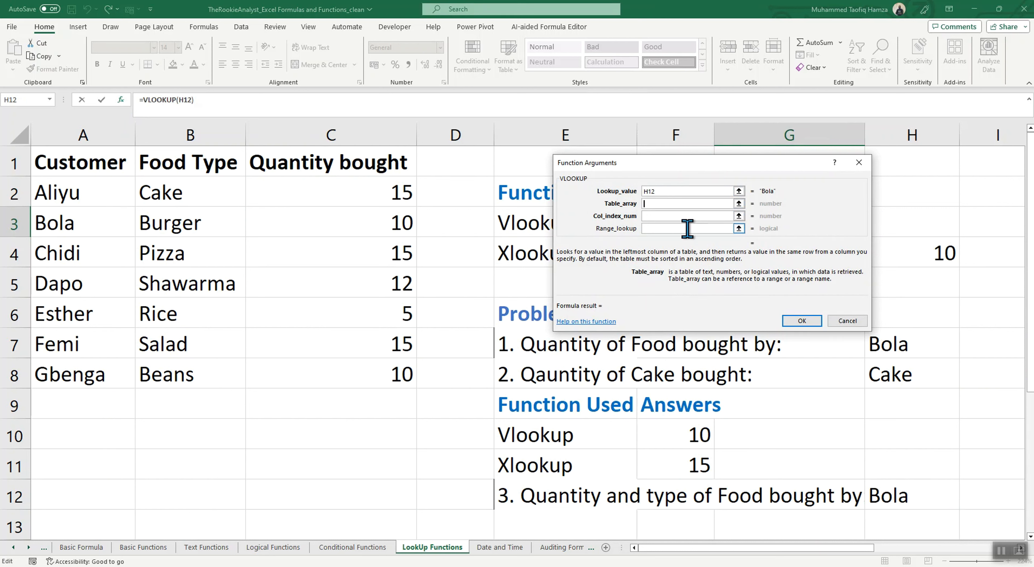
pyautogui.moveTo(97, 143); pyautogui.dragTo(325, 160)
pyautogui.click(669, 216)
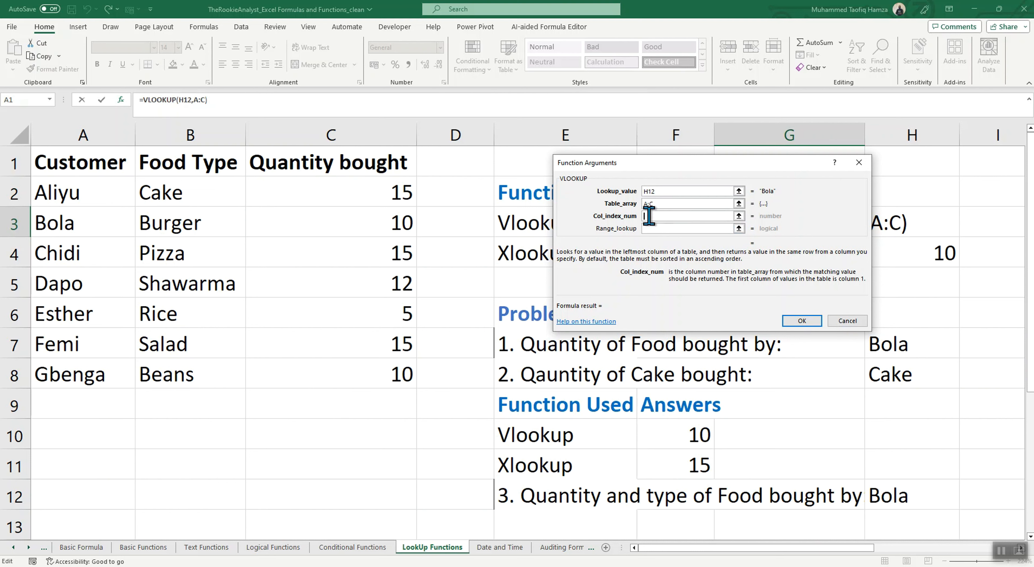
pyautogui.write('3')
pyautogui.press('Return')
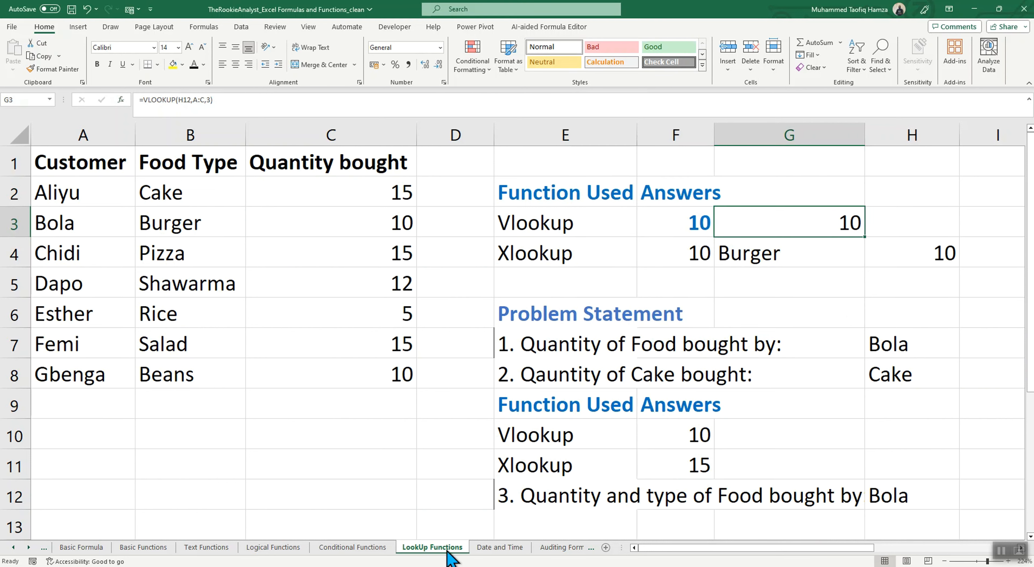
# - On the Date and Time sheet, enter =TODAY() in C6 under the TODAY heading
pyautogui.click(497, 550)
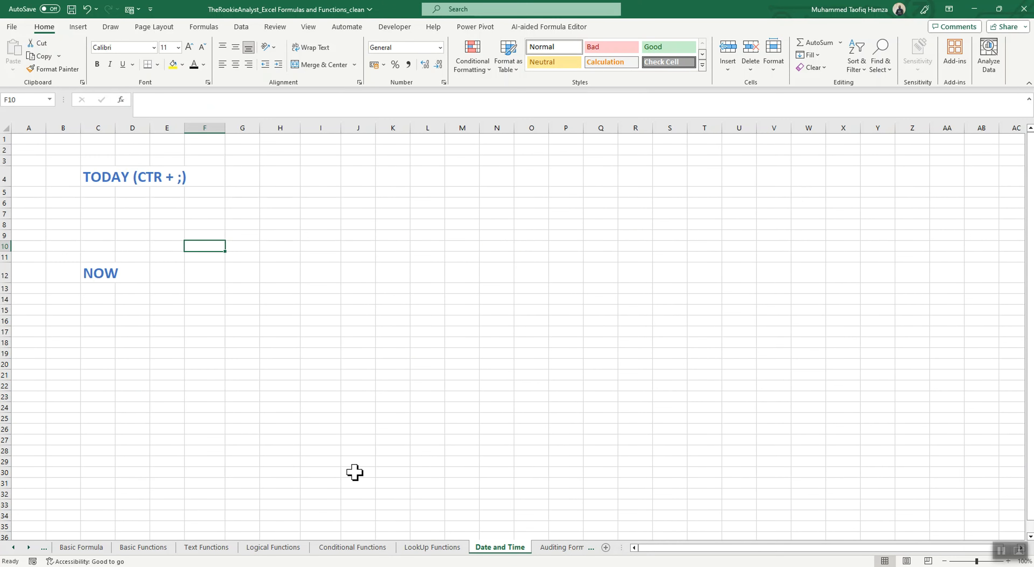
pyautogui.click(101, 214)
pyautogui.click(102, 204)
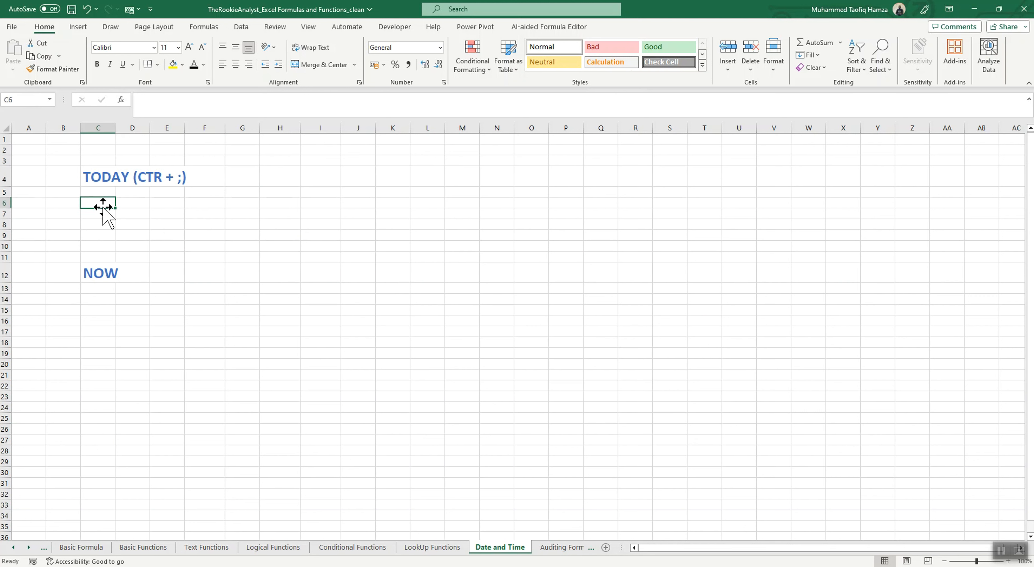
pyautogui.write('=')
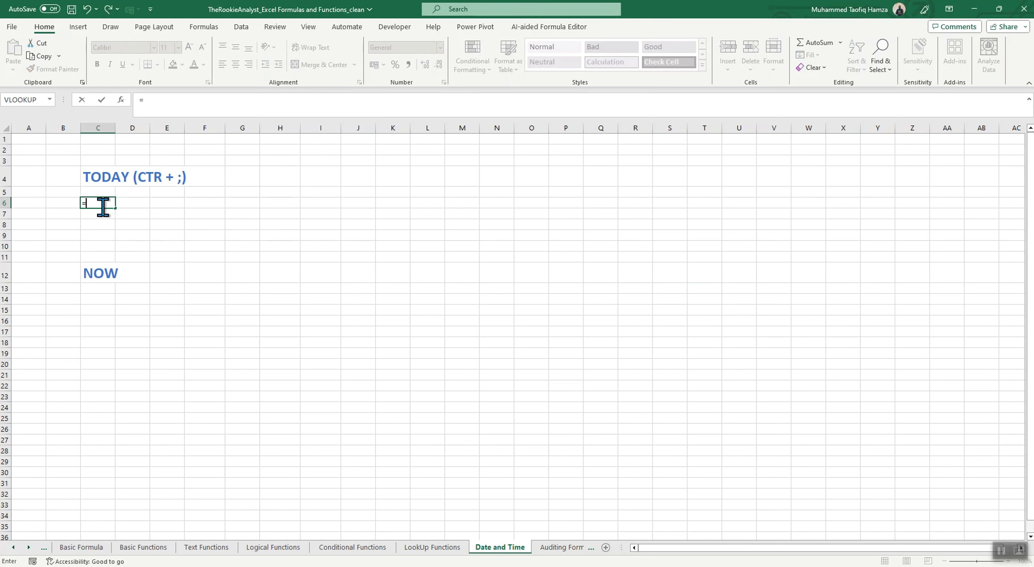
pyautogui.write('Tod')
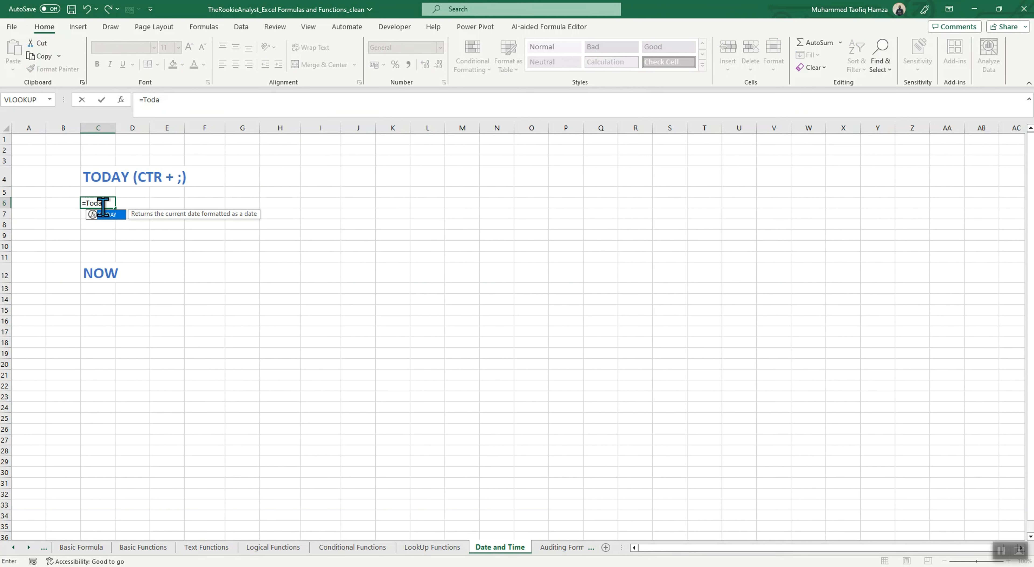
pyautogui.write('a')
pyautogui.press('Tab')
pyautogui.write(')')
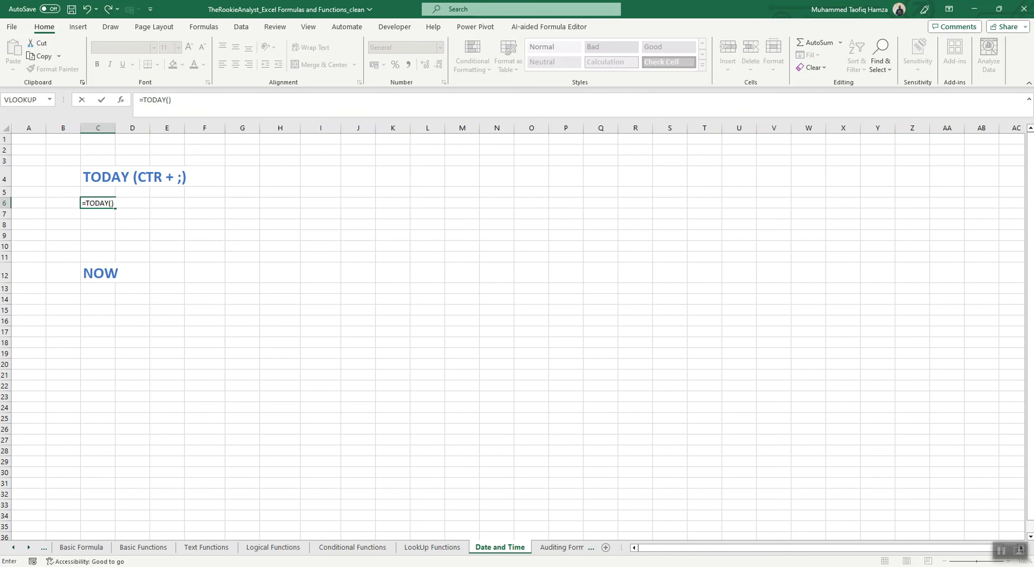
pyautogui.press('Return')
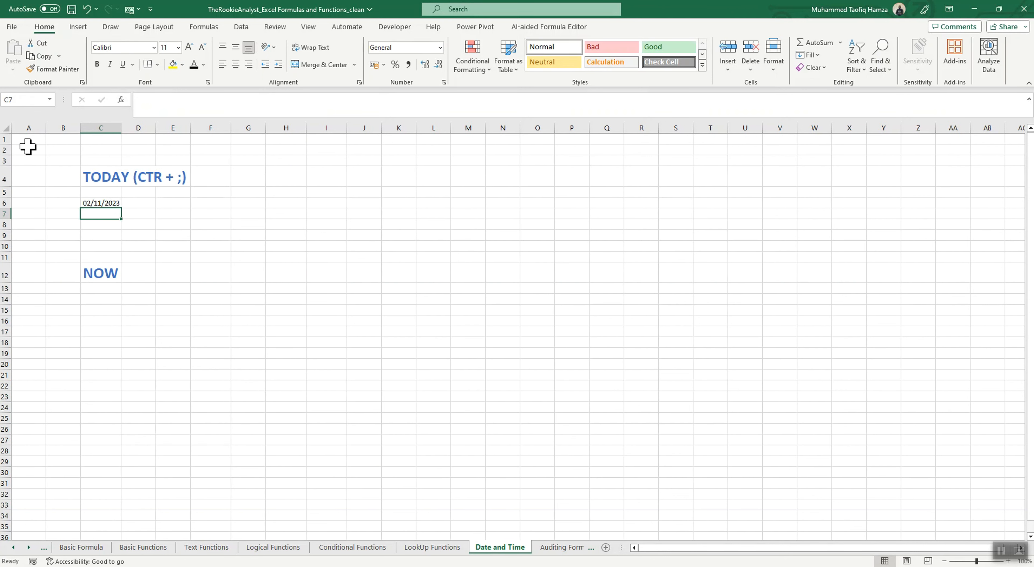
# - Insert the current date as a fixed value in D6, beside the TODAY formula
pyautogui.click(99, 203)
pyautogui.click(140, 204)
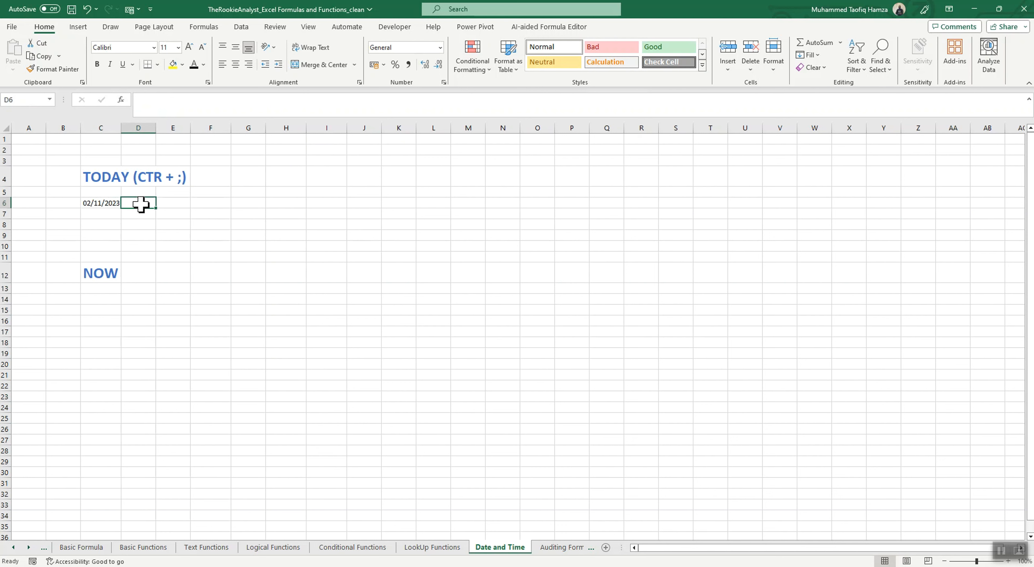
pyautogui.hotkey('ctrl', ';')
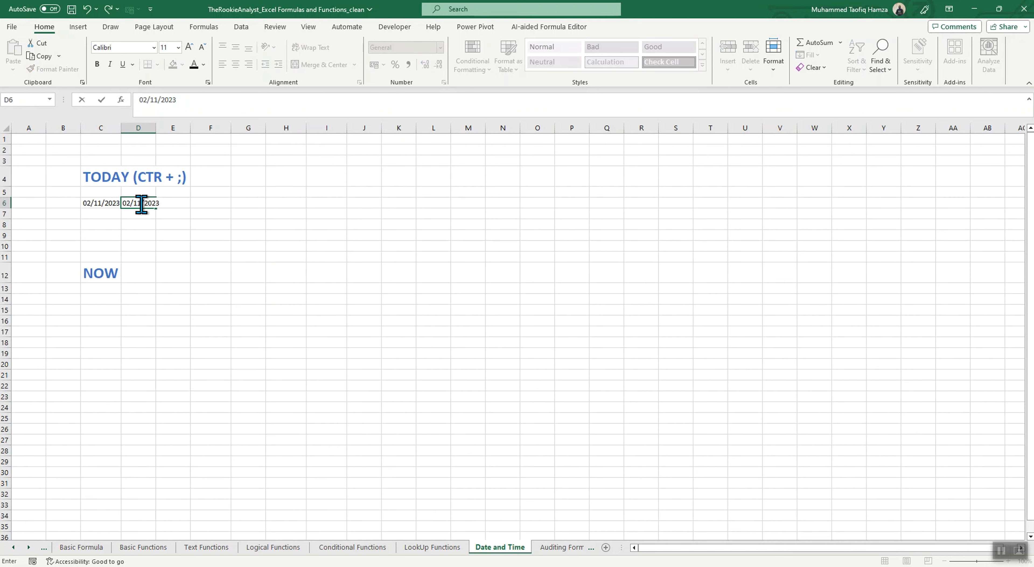
pyautogui.click(172, 251)
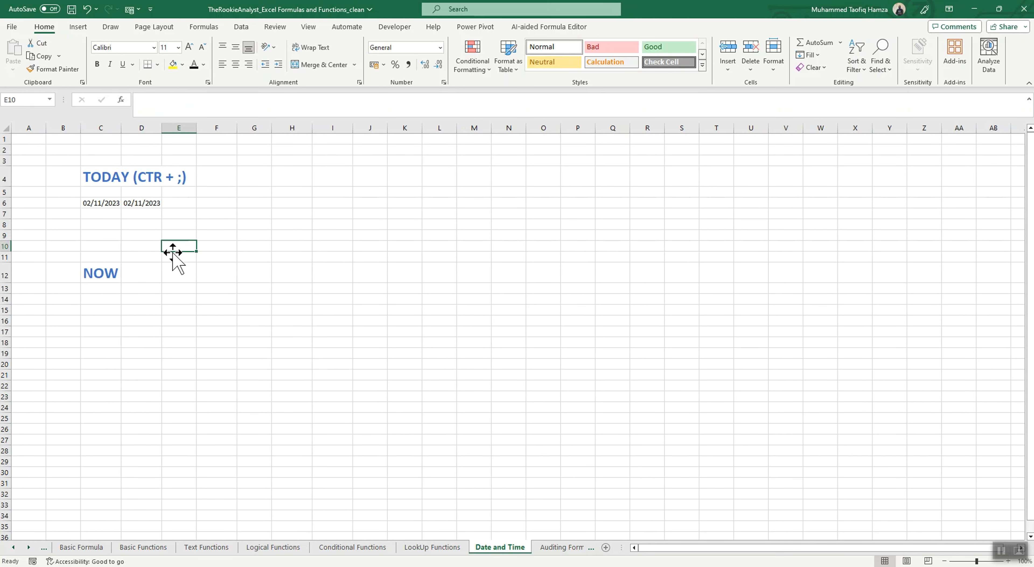
# - Enter =NOW() in C14 under the NOW heading and check the formula in that cell
pyautogui.click(95, 299)
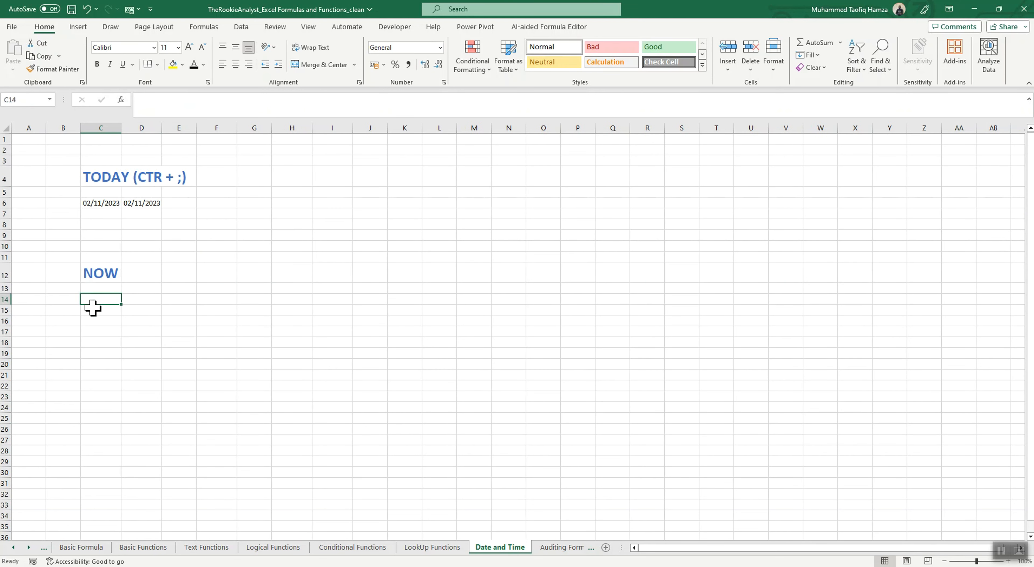
pyautogui.write('=N')
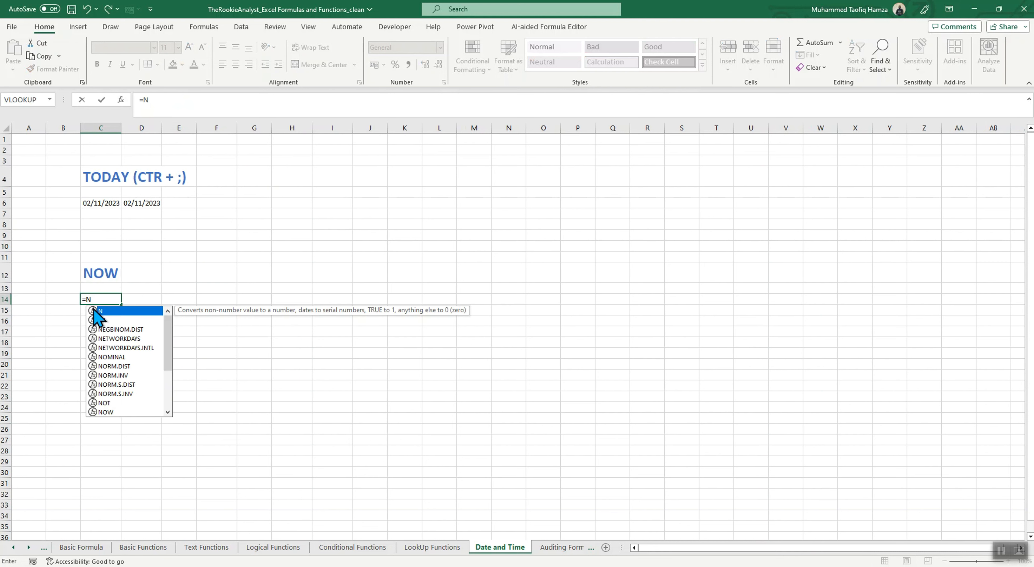
pyautogui.write('OW(')
pyautogui.doubleClick(97, 310)
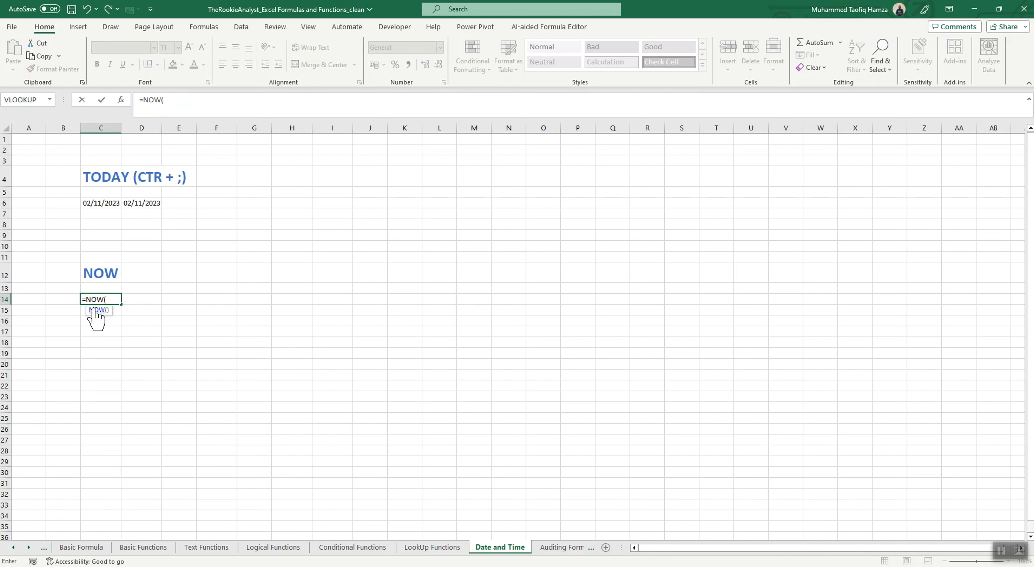
pyautogui.write(')')
pyautogui.press('Return')
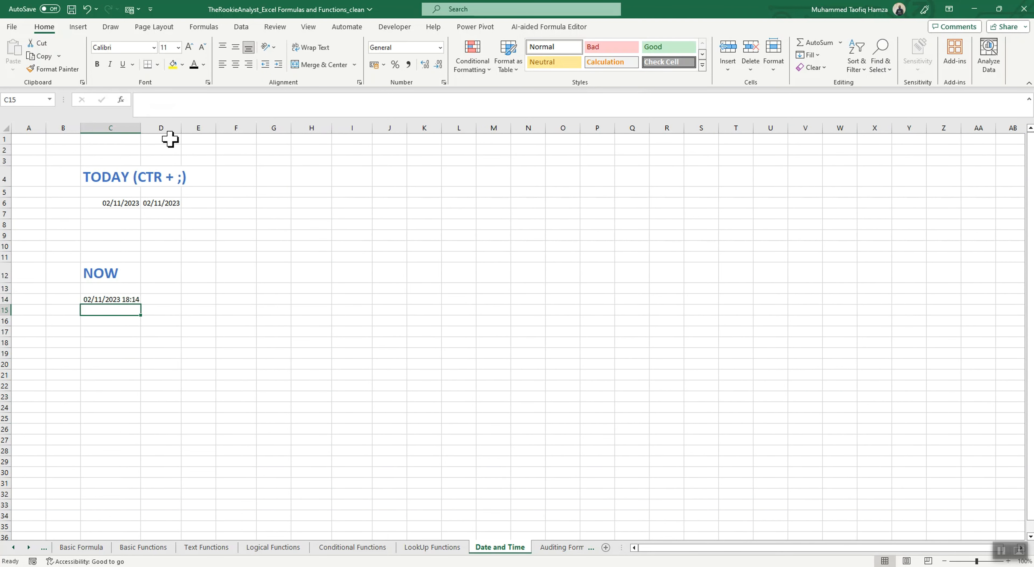
pyautogui.click(122, 299)
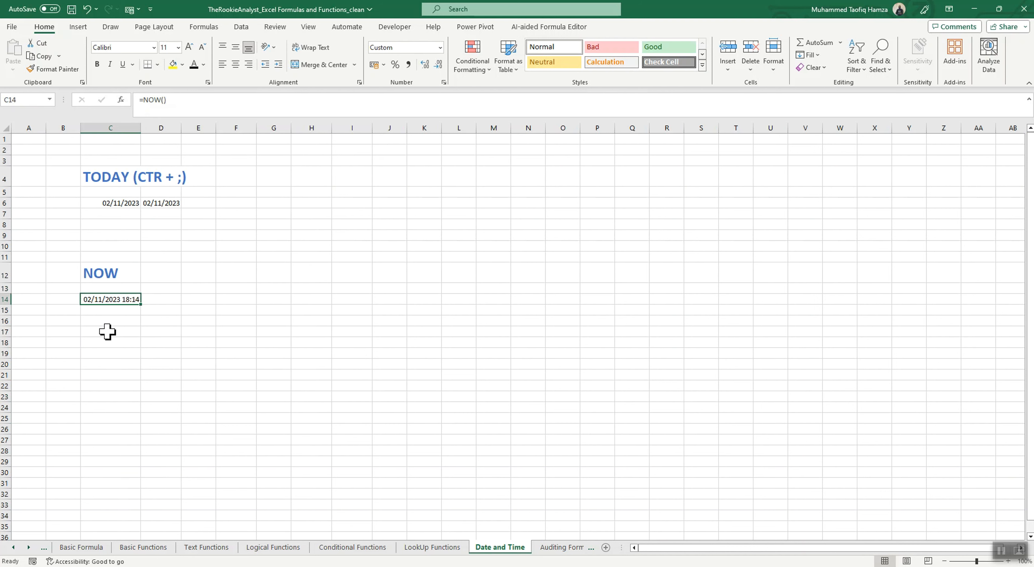
pyautogui.click(150, 300)
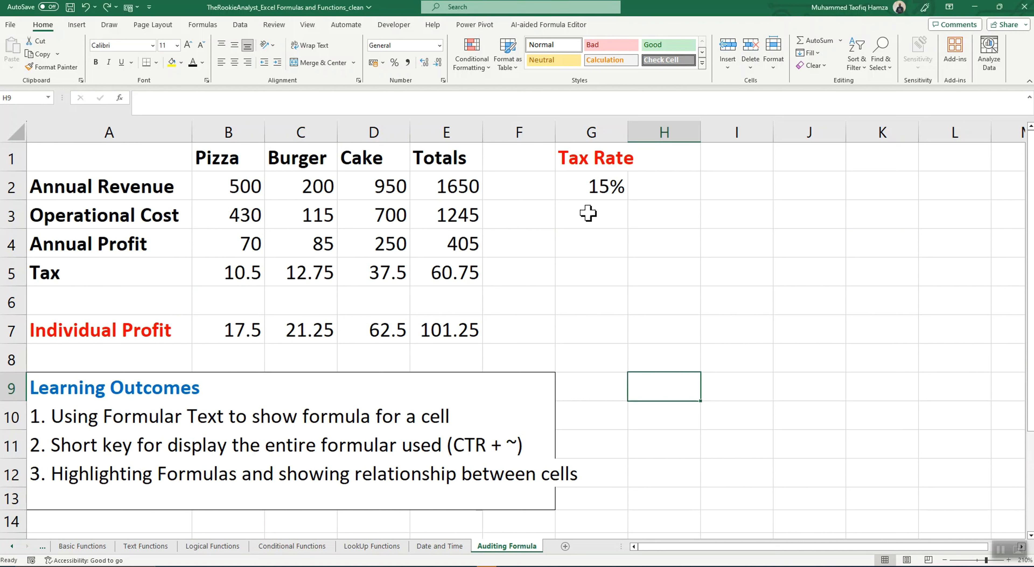
# - Enter =FORMULATEXT(E2) in G3 below the tax rate and check the formula in that cell
pyautogui.click(601, 226)
pyautogui.write('=')
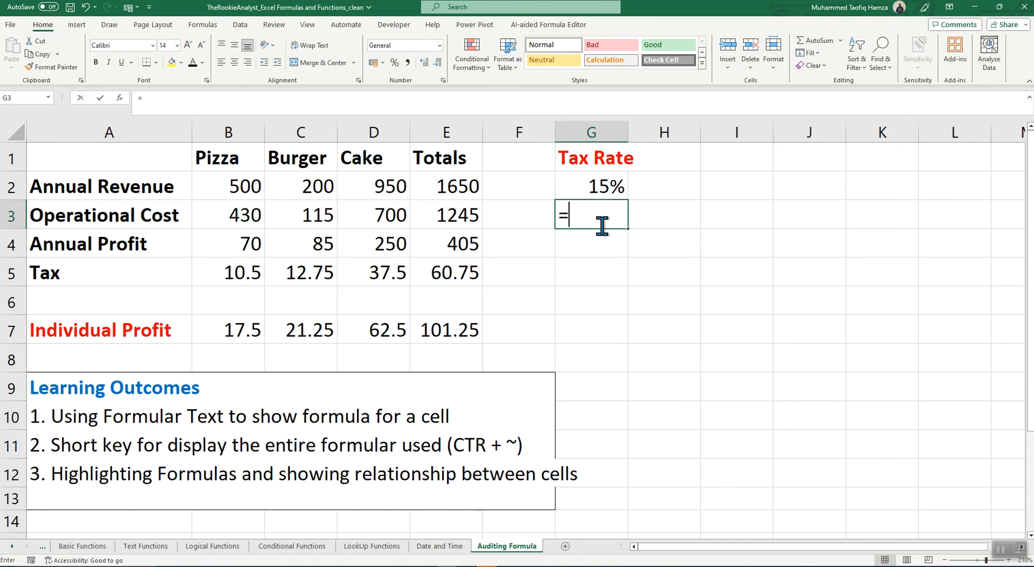
pyautogui.write('formula')
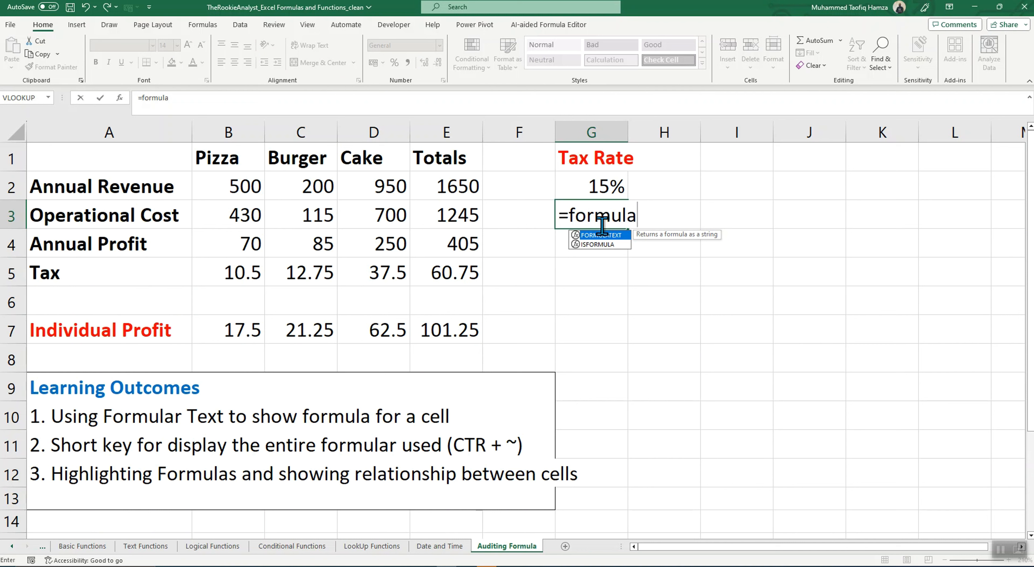
pyautogui.press('Tab')
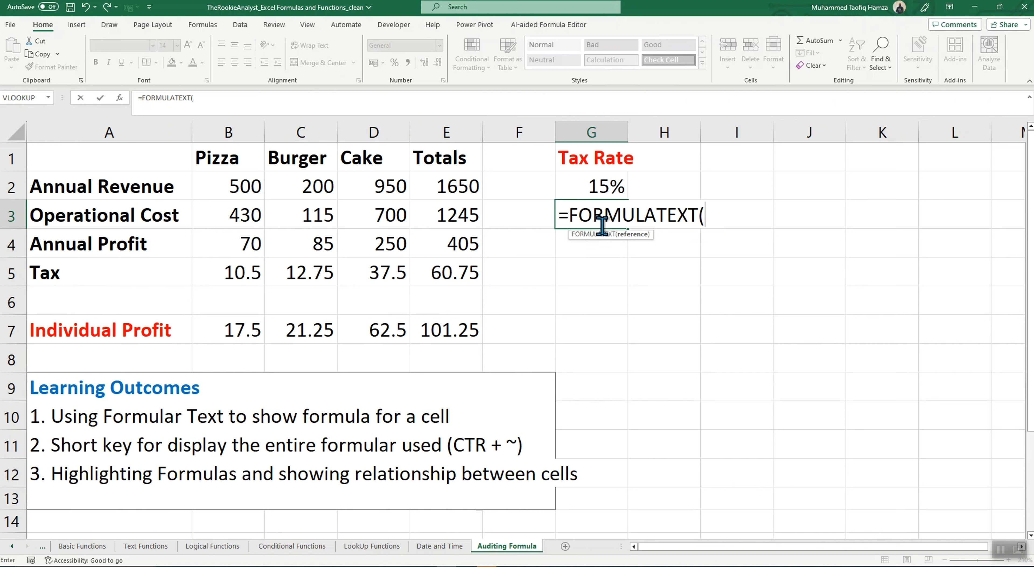
pyautogui.click(451, 189)
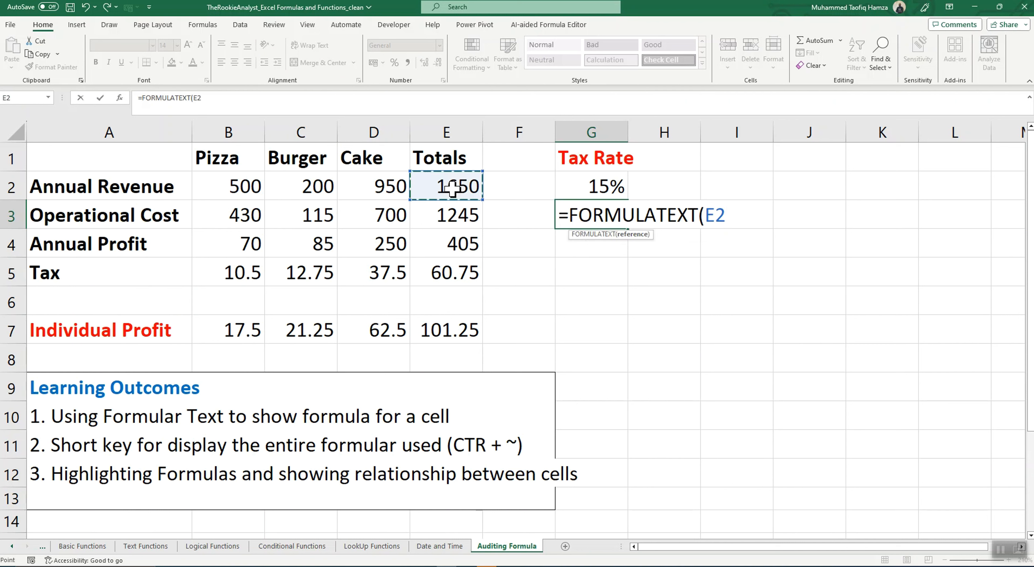
pyautogui.write(')')
pyautogui.press('Return')
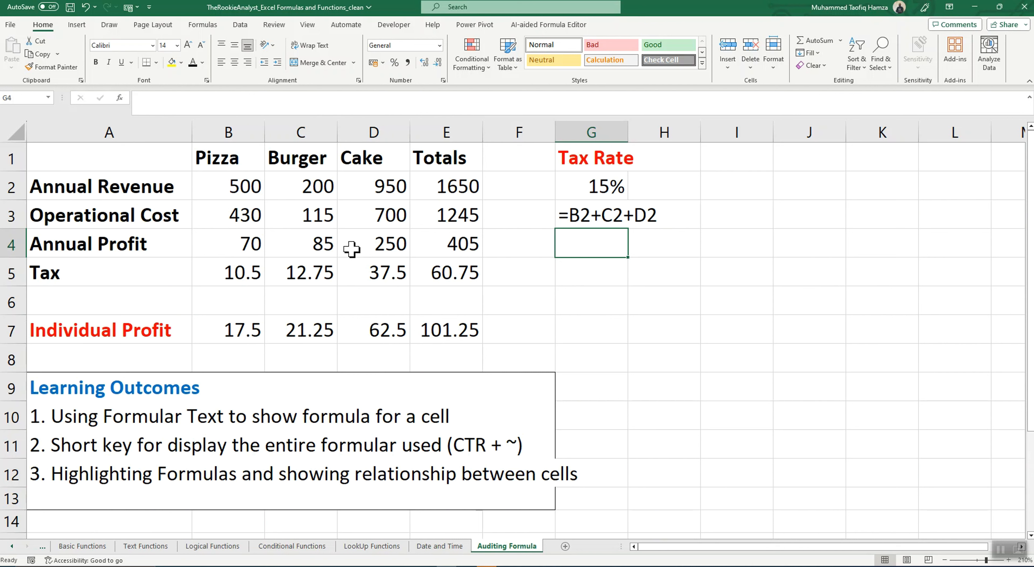
pyautogui.click(604, 218)
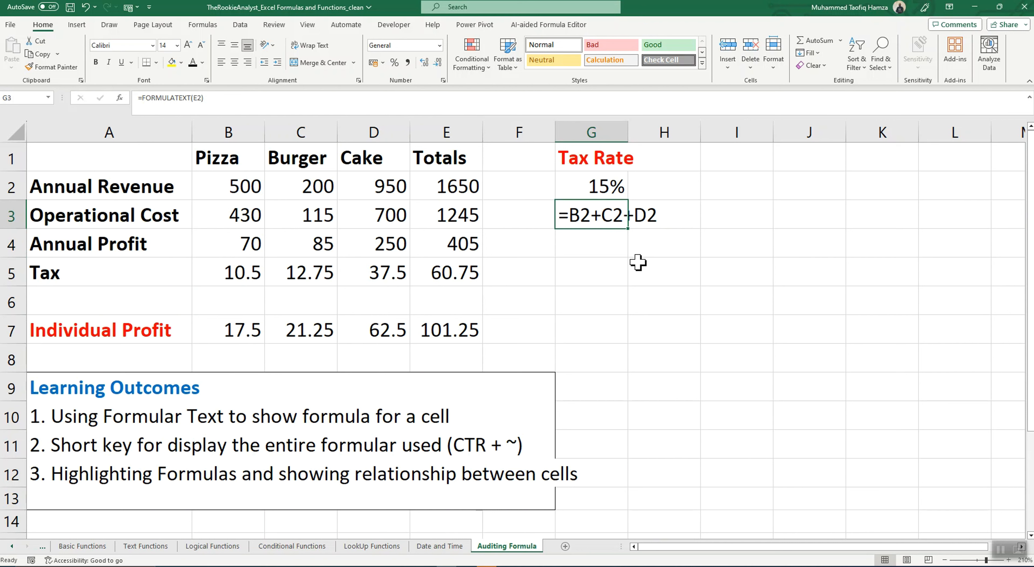
# - Display all formulas on the Auditing Formula sheet, review them, and switch back to showing values
pyautogui.click(591, 290)
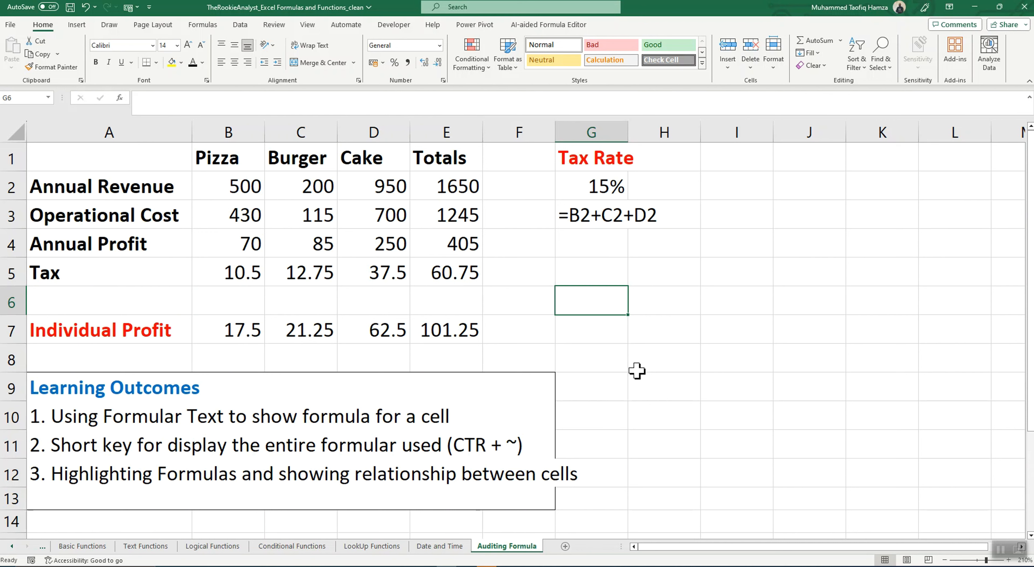
pyautogui.hotkey('ctrl', '`')
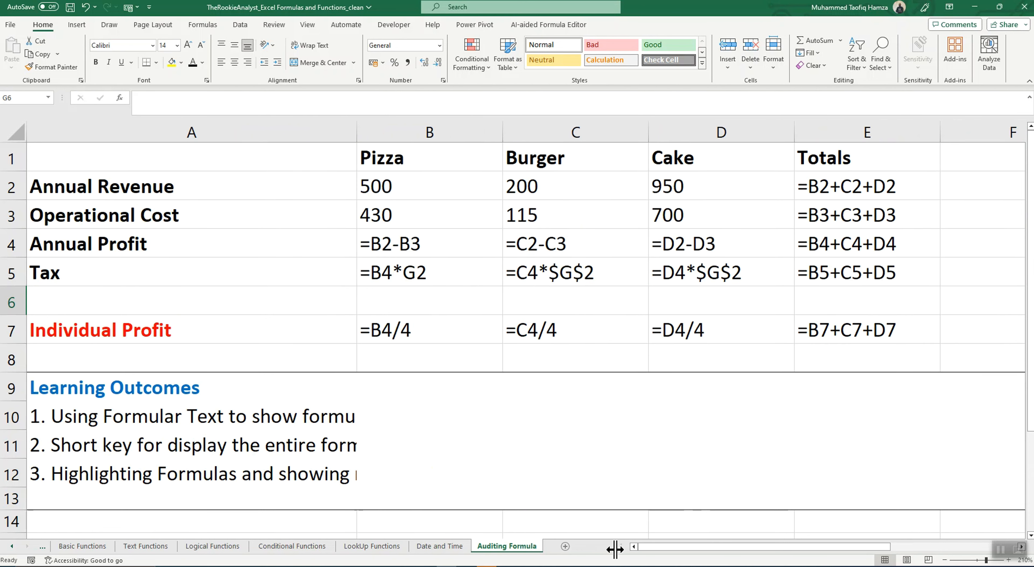
pyautogui.moveTo(694, 555)
pyautogui.mouseDown()
pyautogui.moveTo(825, 557)
pyautogui.moveTo(680, 556)
pyautogui.mouseUp()
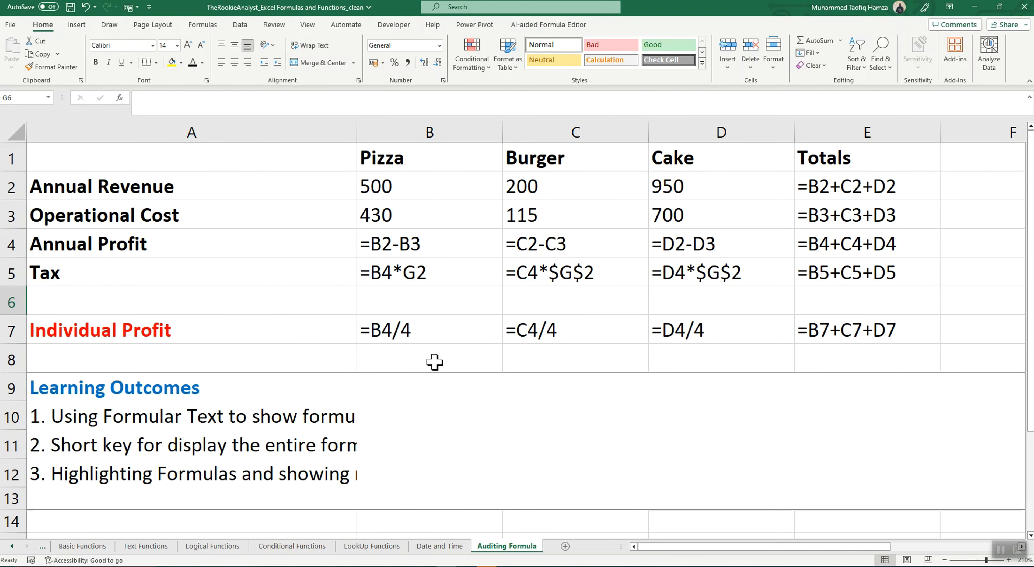
pyautogui.hotkey('ctrl', '`')
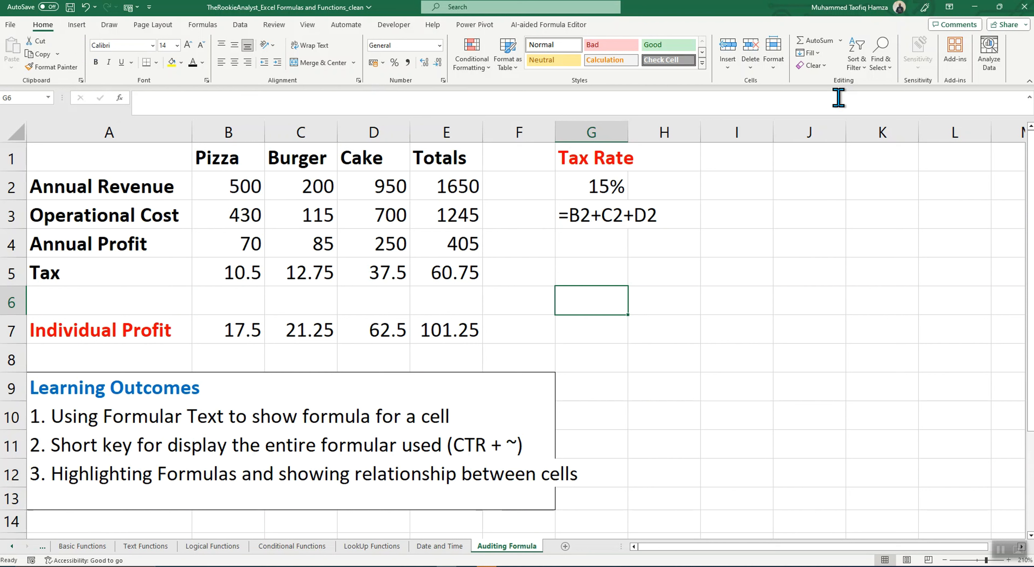
# - Select every formula cell on the sheet, fill them with green, and autofit the width of column G
pyautogui.click(893, 74)
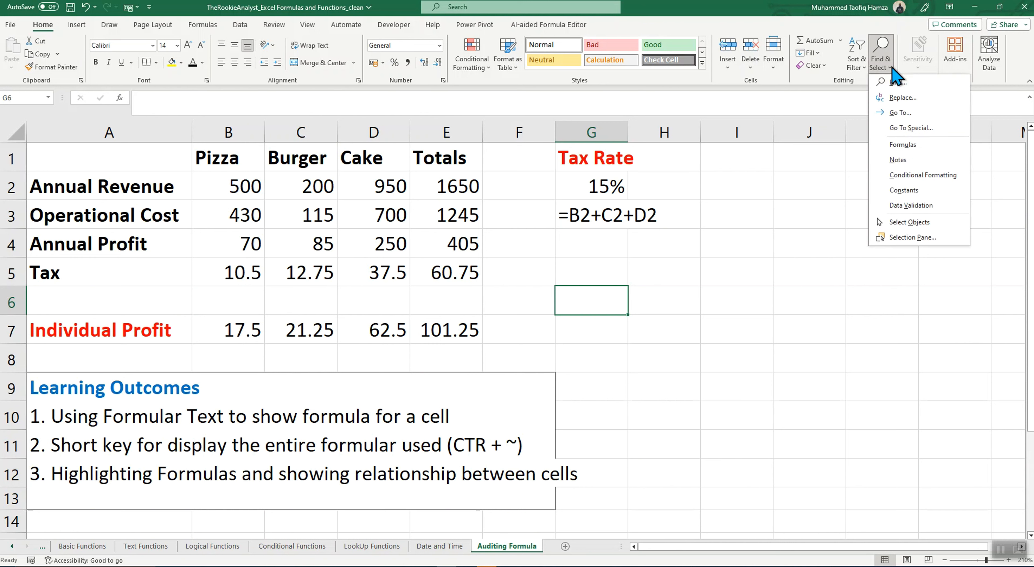
pyautogui.click(908, 144)
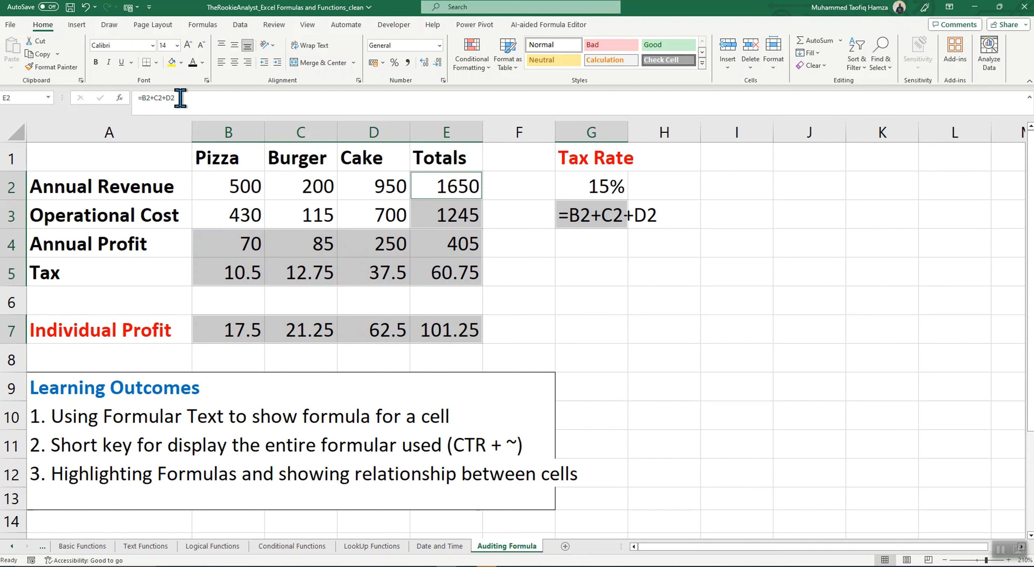
pyautogui.click(182, 62)
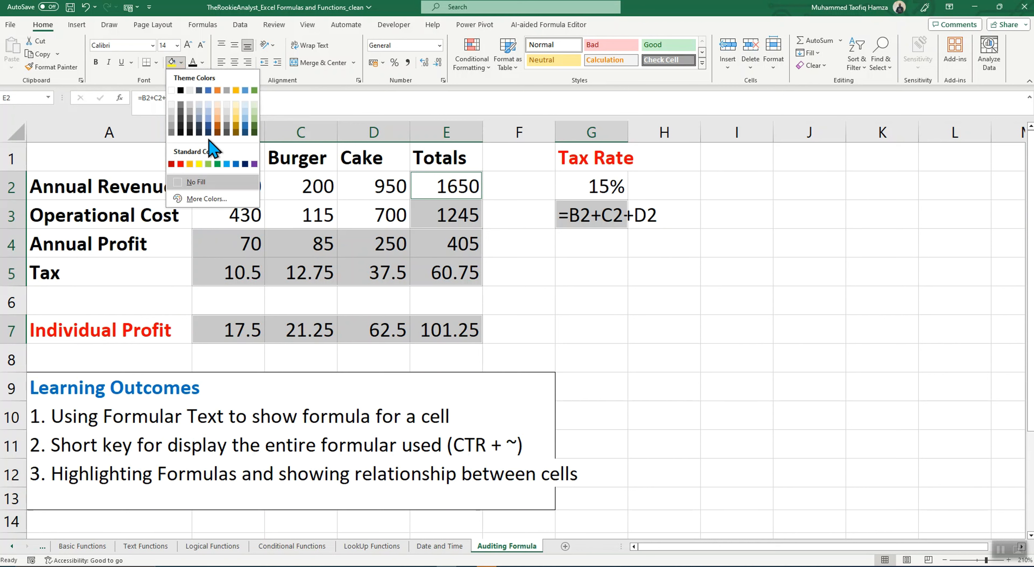
pyautogui.click(217, 164)
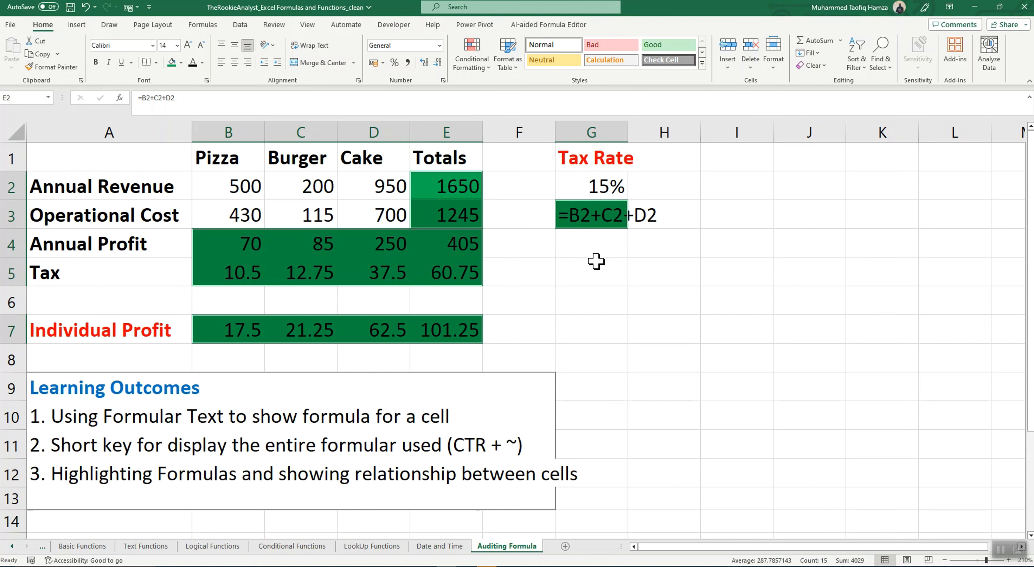
pyautogui.doubleClick(628, 133)
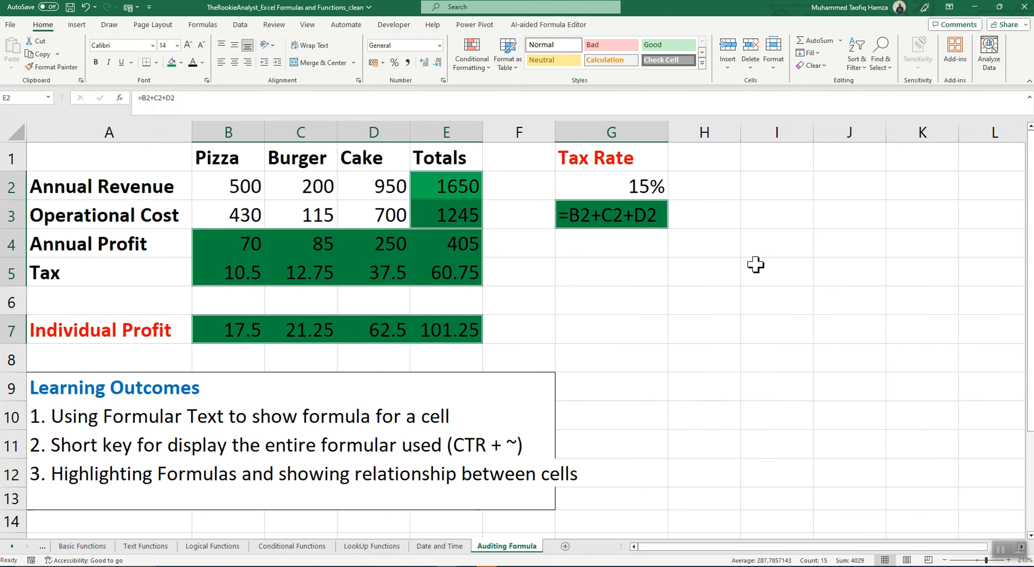
# - With the Annual Profit total in E4 selected, review the highlighted cells in formula view and return to values
pyautogui.click(460, 247)
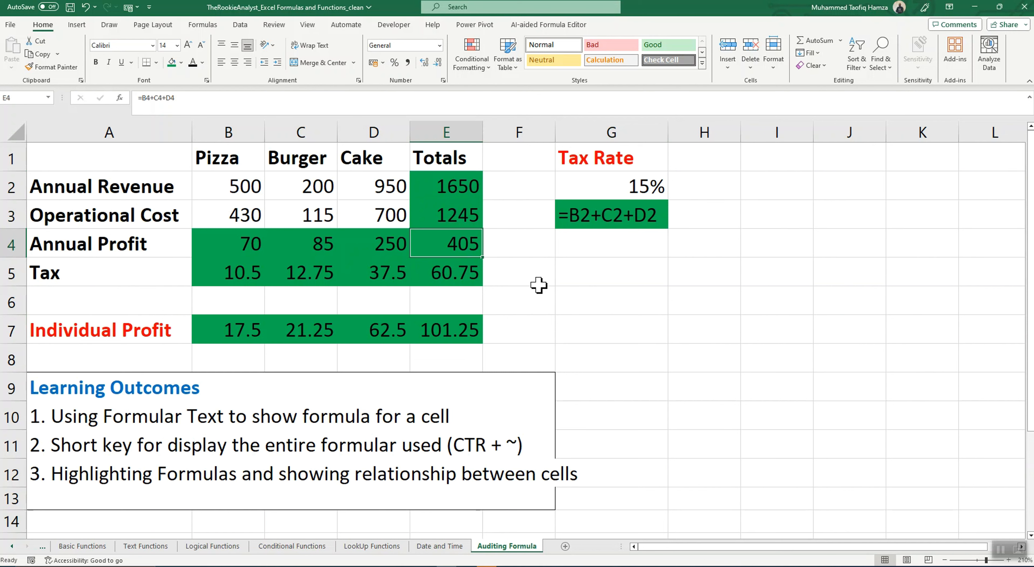
pyautogui.hotkey('ctrl', '`')
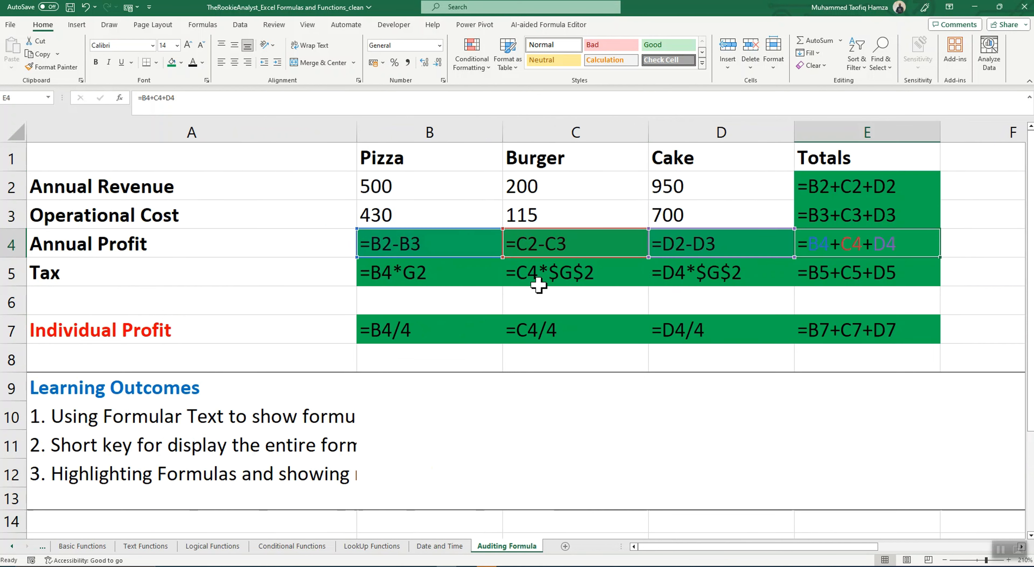
pyautogui.moveTo(765, 554); pyautogui.dragTo(726, 556)
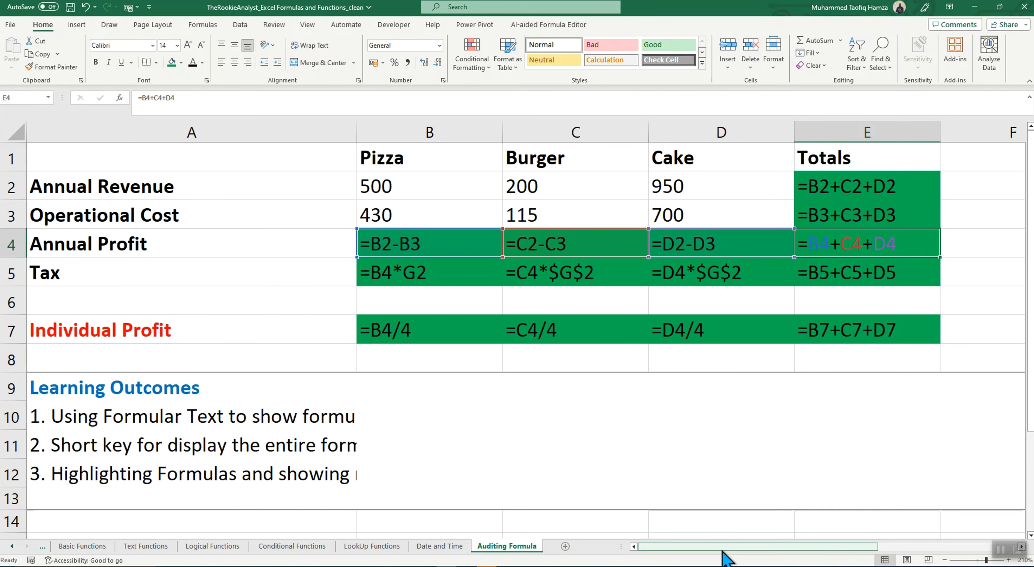
pyautogui.press('super')
pyautogui.press('super')
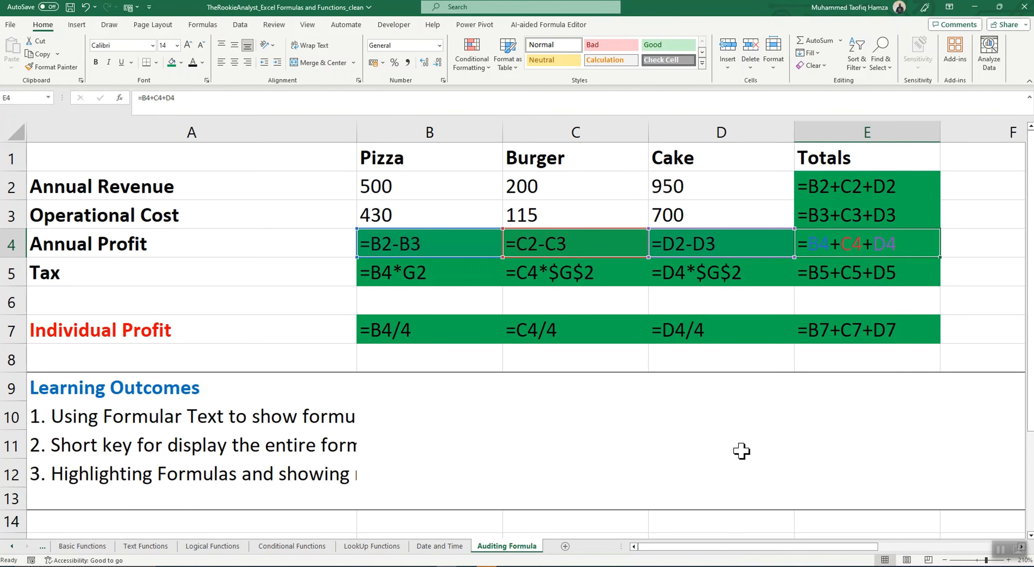
pyautogui.hotkey('ctrl', '`')
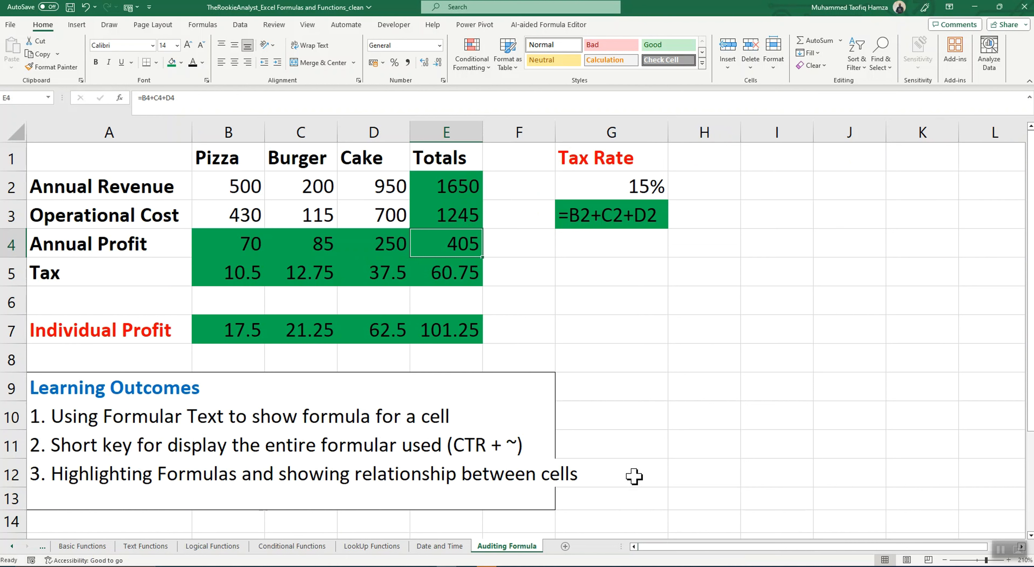
pyautogui.click(630, 469)
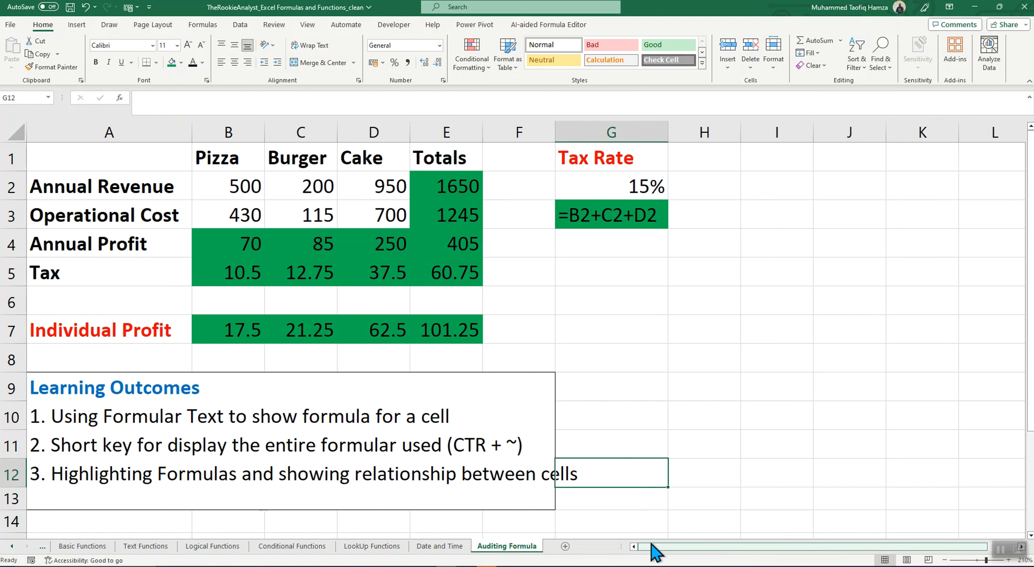
pyautogui.click(595, 376)
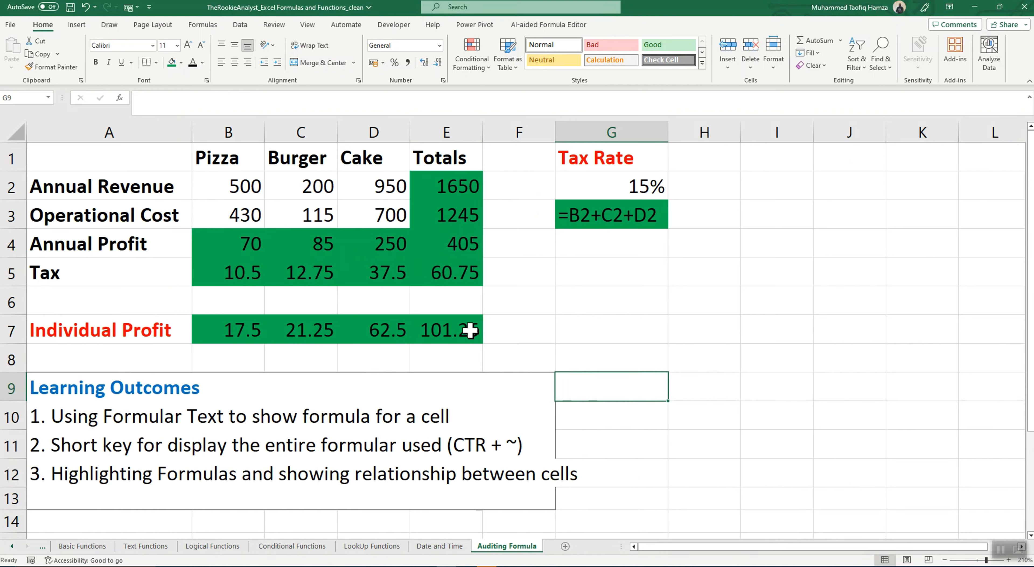
# - Trace the precedents of the Annual Revenue total in E2, and toggle Show Formulas on and off again
pyautogui.click(209, 25)
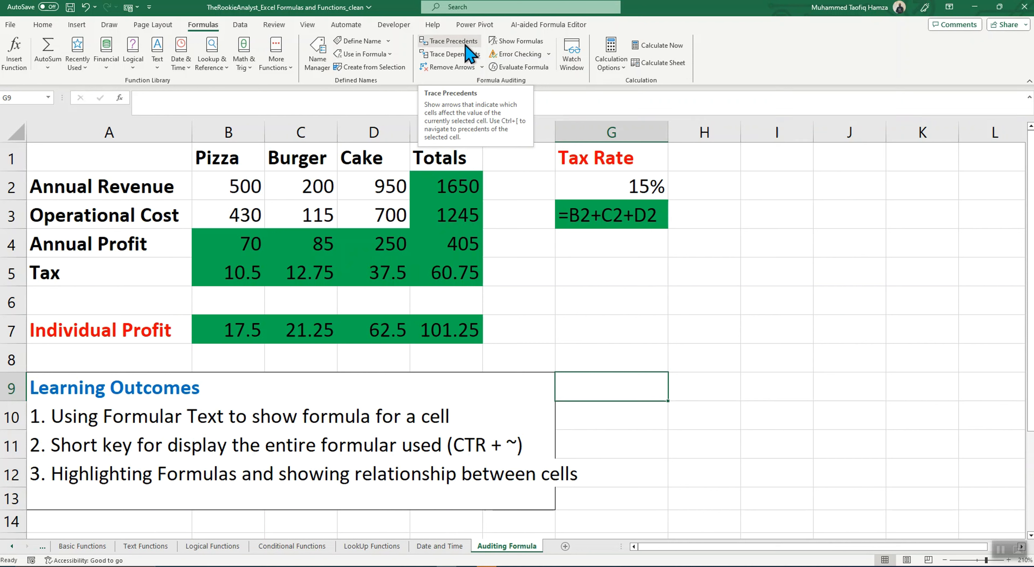
pyautogui.click(454, 184)
pyautogui.click(457, 43)
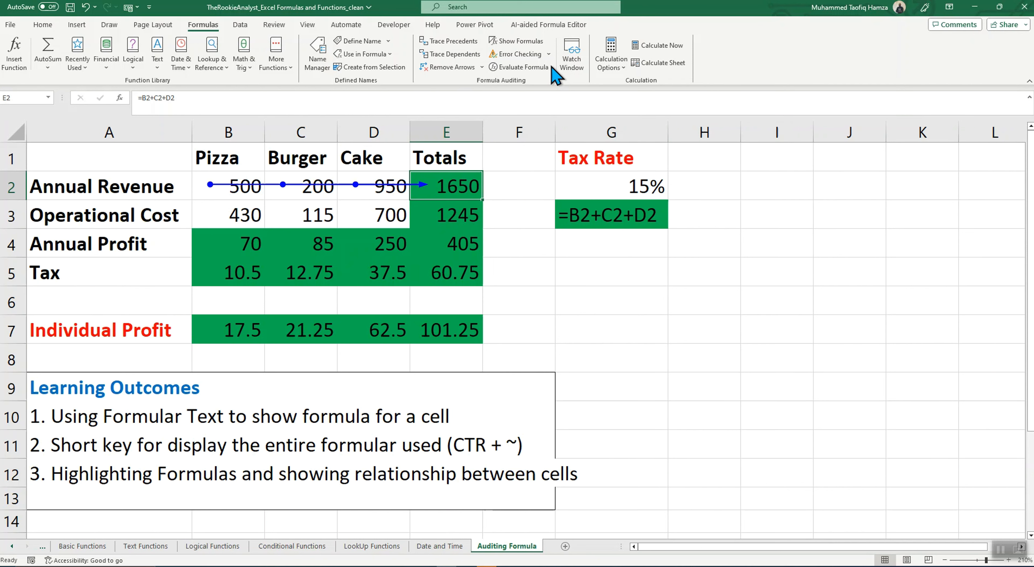
pyautogui.click(514, 45)
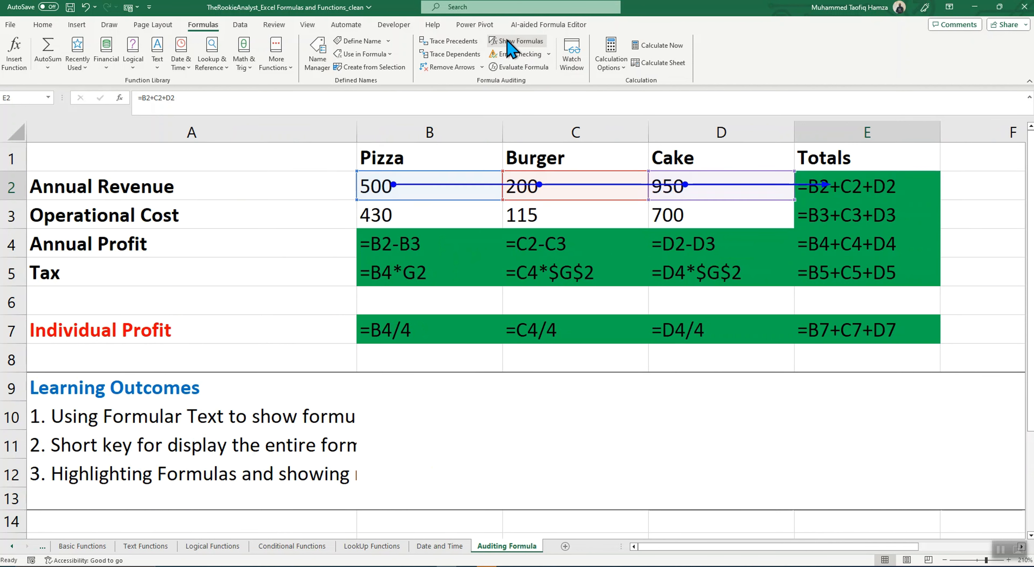
pyautogui.click(516, 41)
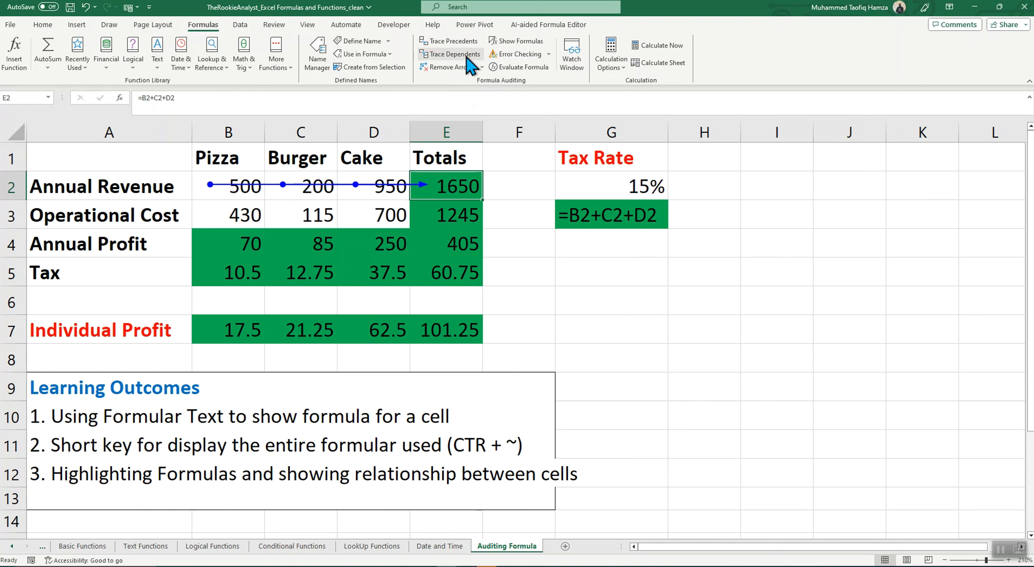
# - Trace the dependents of the Burger Individual Profit cell C7
pyautogui.click(312, 338)
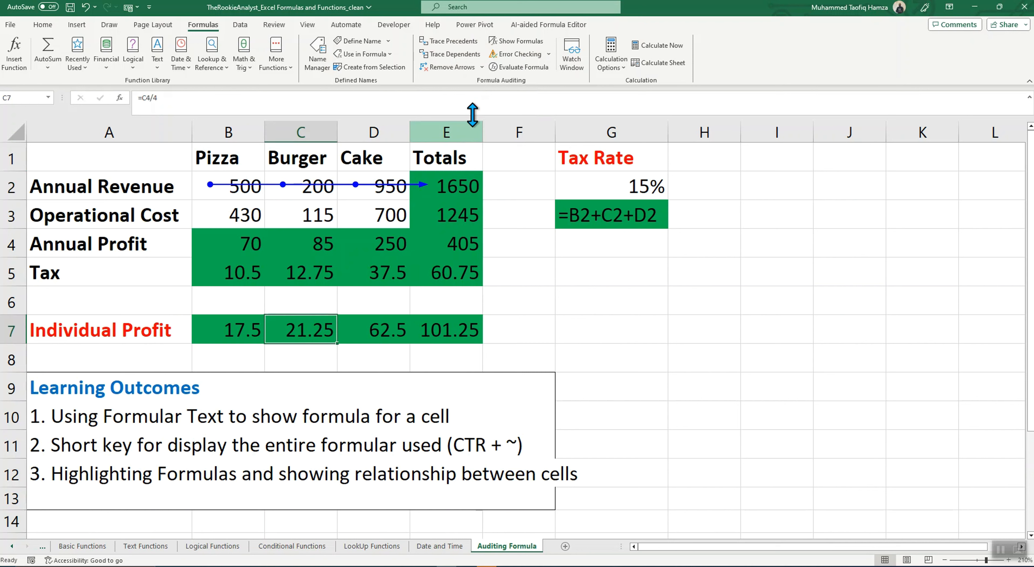
pyautogui.click(459, 56)
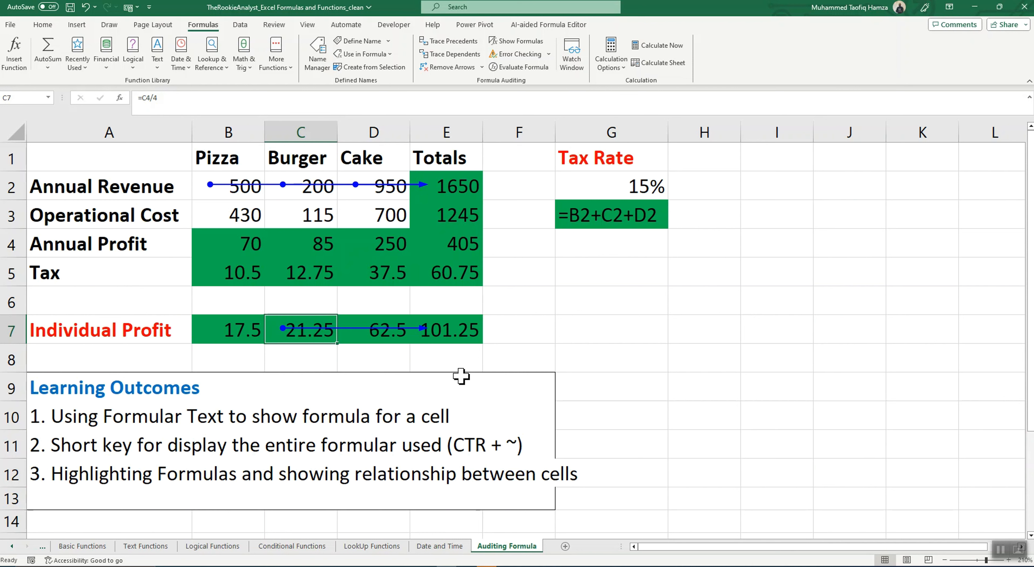
pyautogui.click(1001, 550)
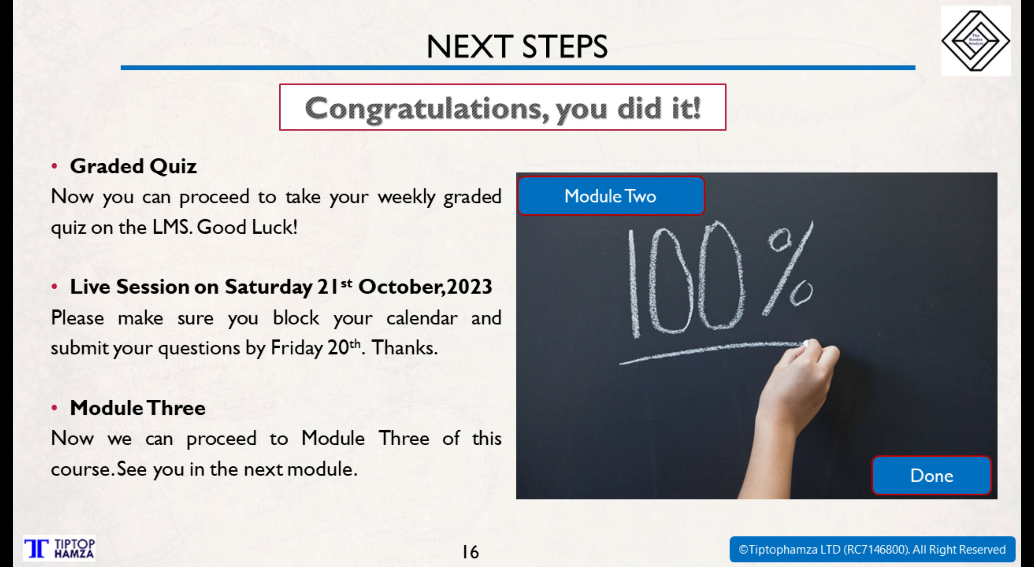